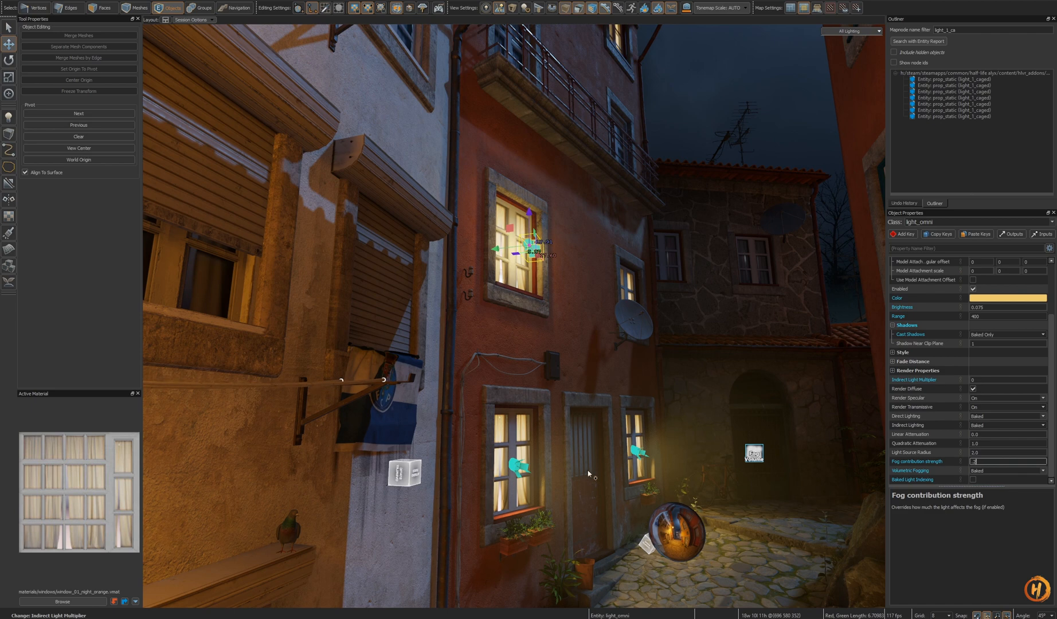
pyautogui.click(521, 467)
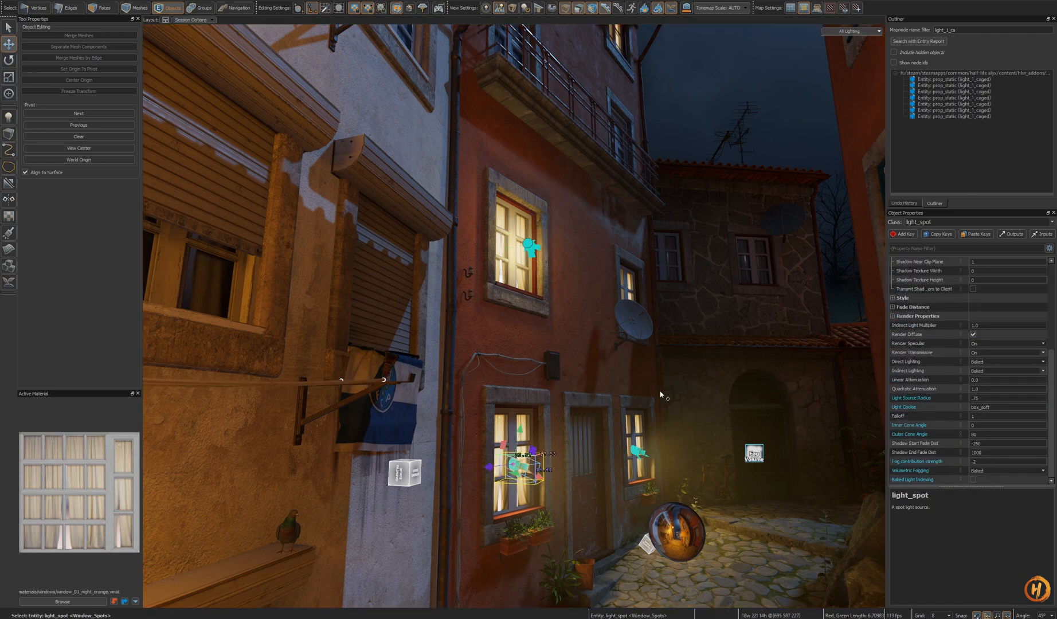
pyautogui.moveTo(661, 395); pyautogui.dragTo(656, 393, button='right')
pyautogui.hotkey('ctrl', 'z')
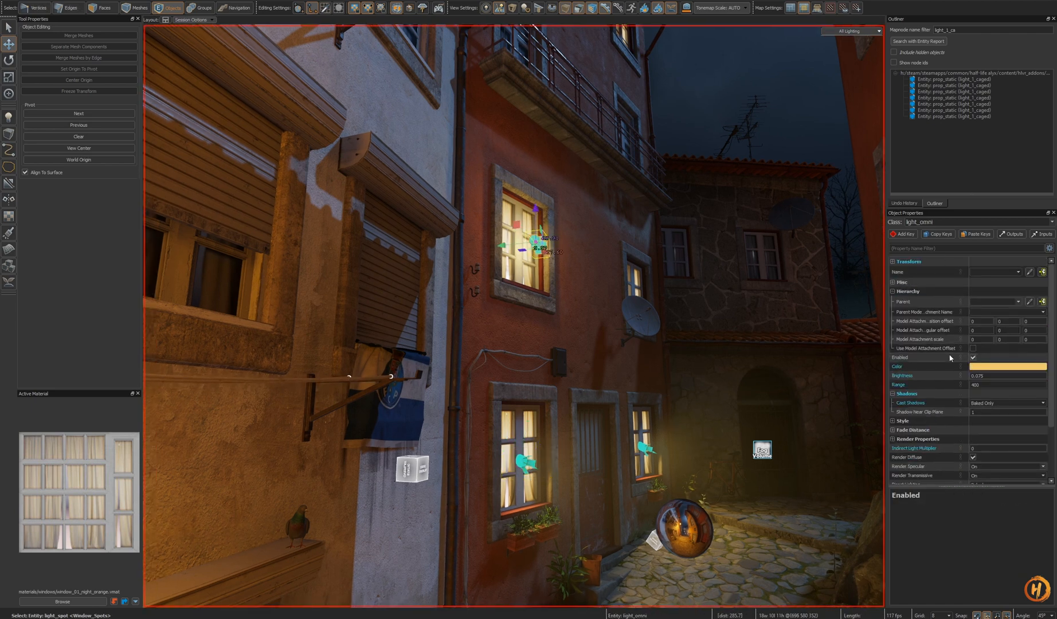
# - Set the upper window omni light's range to 100
pyautogui.scroll(-3, 987, 462)
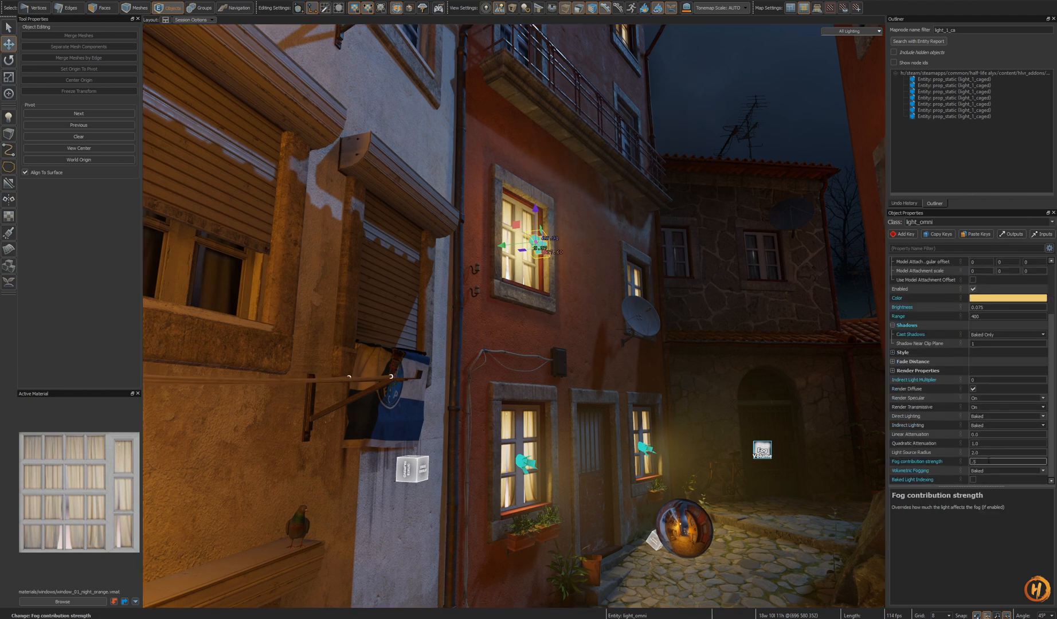
pyautogui.press('s')
pyautogui.moveTo(762, 424); pyautogui.dragTo(788, 421, button='right')
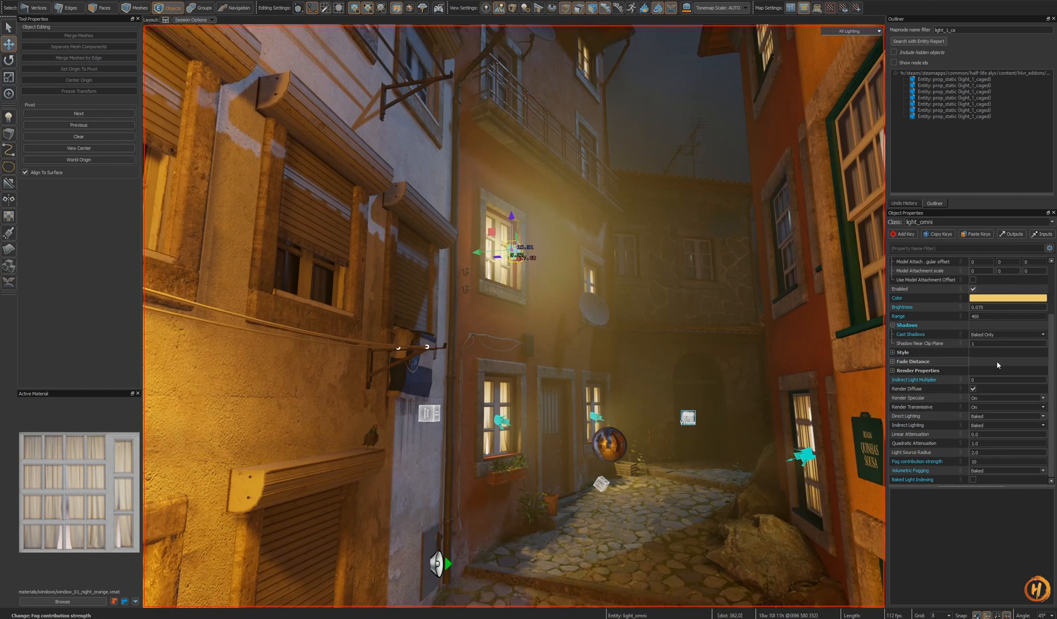
pyautogui.scroll(3, 986, 381)
pyautogui.doubleClick(987, 386)
pyautogui.write('200')
pyautogui.press('Return')
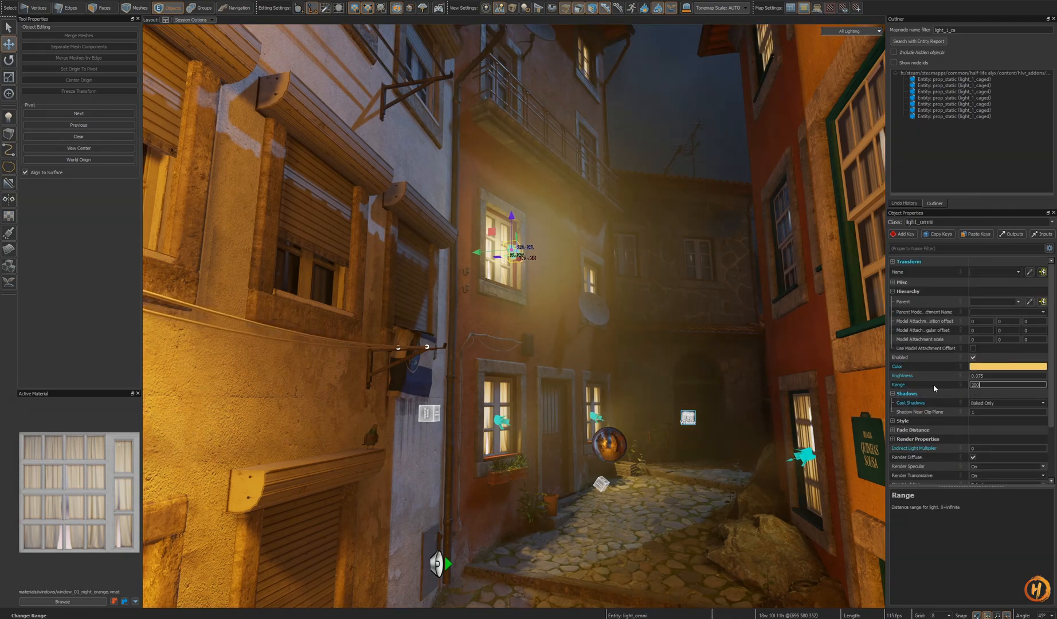
pyautogui.write('100')
pyautogui.press('Return')
# - Nudge the omni light slightly left and down inside the upper window
pyautogui.moveTo(622, 324); pyautogui.dragTo(637, 316, button='right')
pyautogui.press('w')
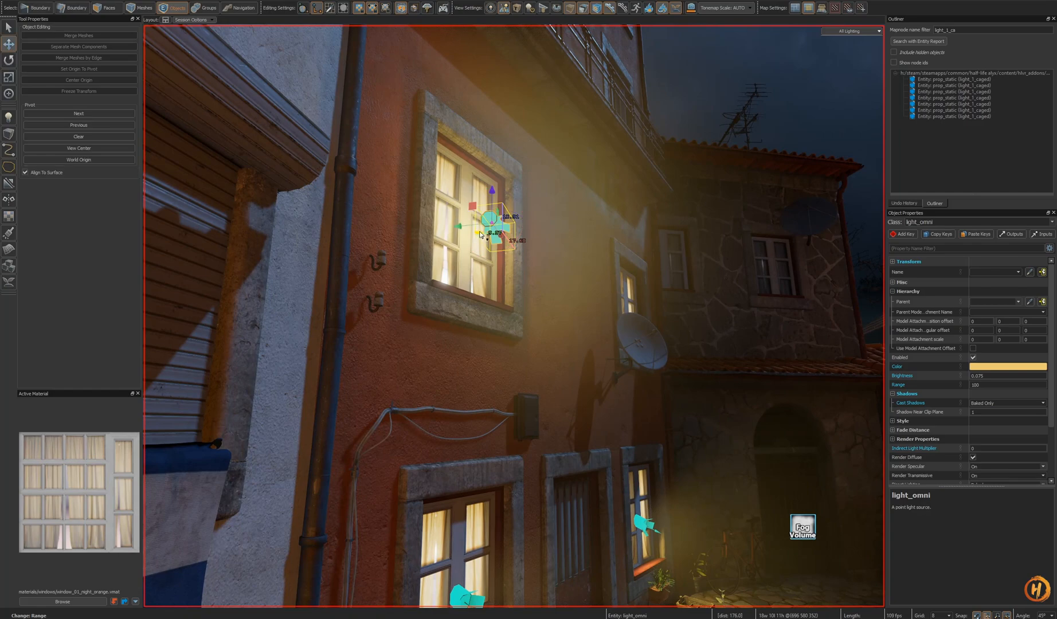
pyautogui.moveTo(491, 223); pyautogui.dragTo(473, 233)
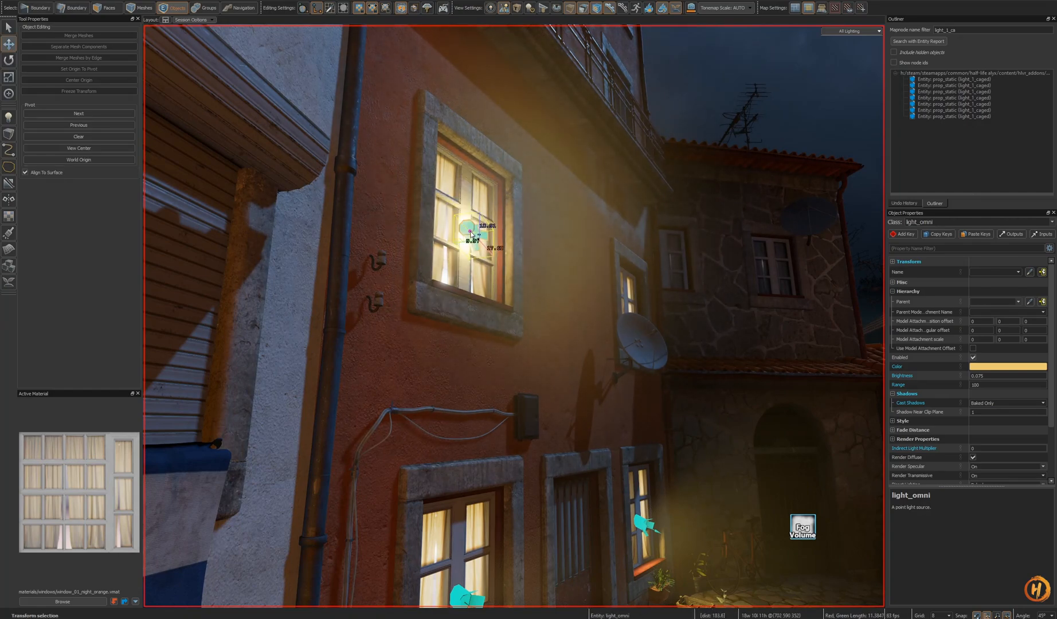
pyautogui.press('s')
pyautogui.moveTo(473, 233); pyautogui.dragTo(518, 327, button='right')
pyautogui.press('w')
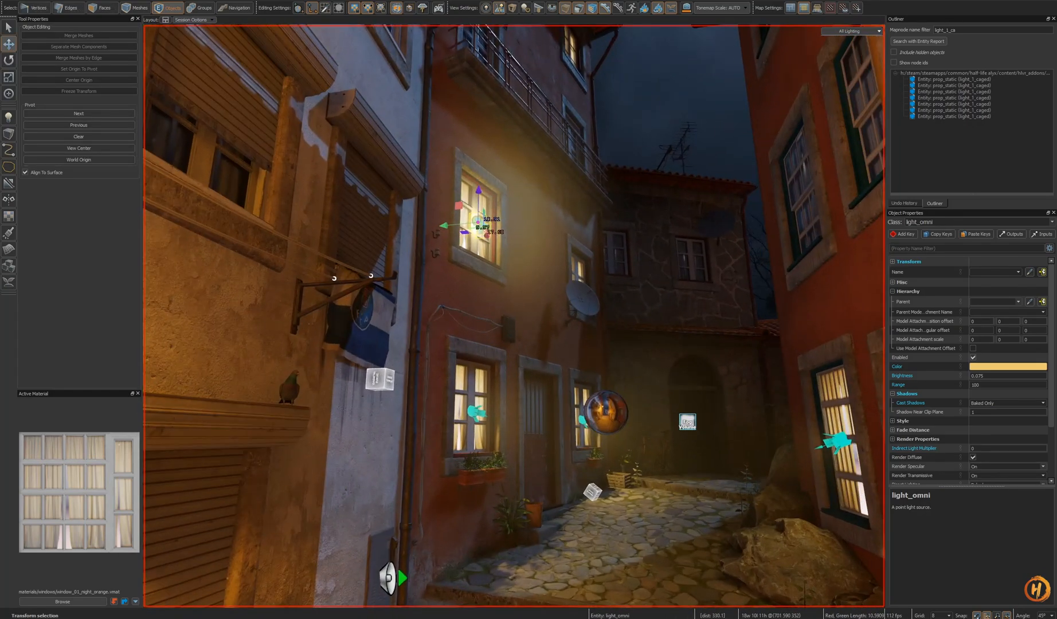
# - Try a brightness of 0.01 for the window omni light, then undo it
pyautogui.click(999, 377)
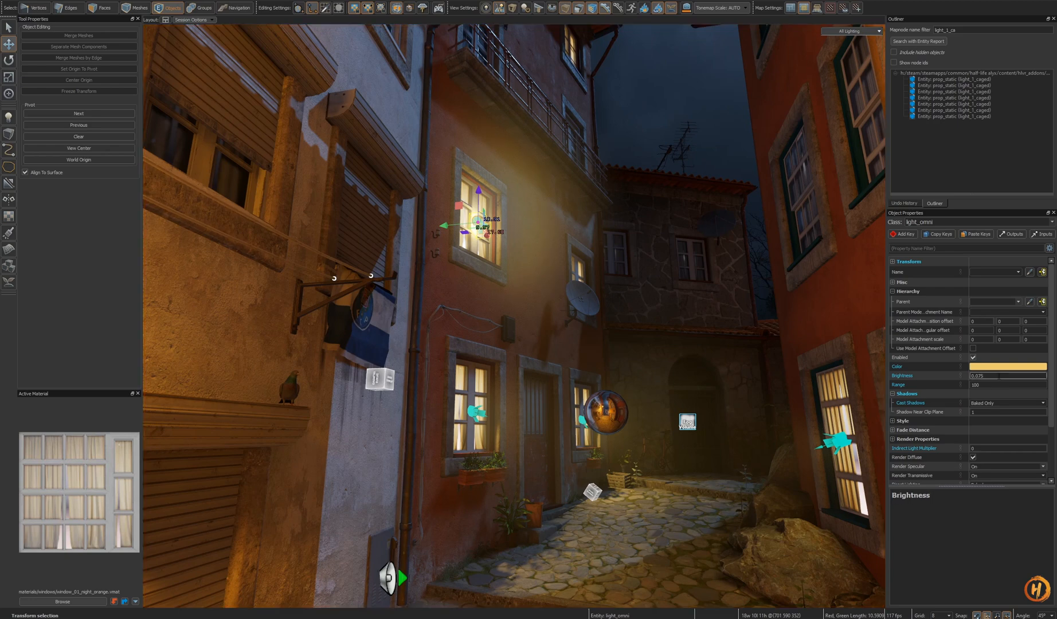
pyautogui.write('0.01')
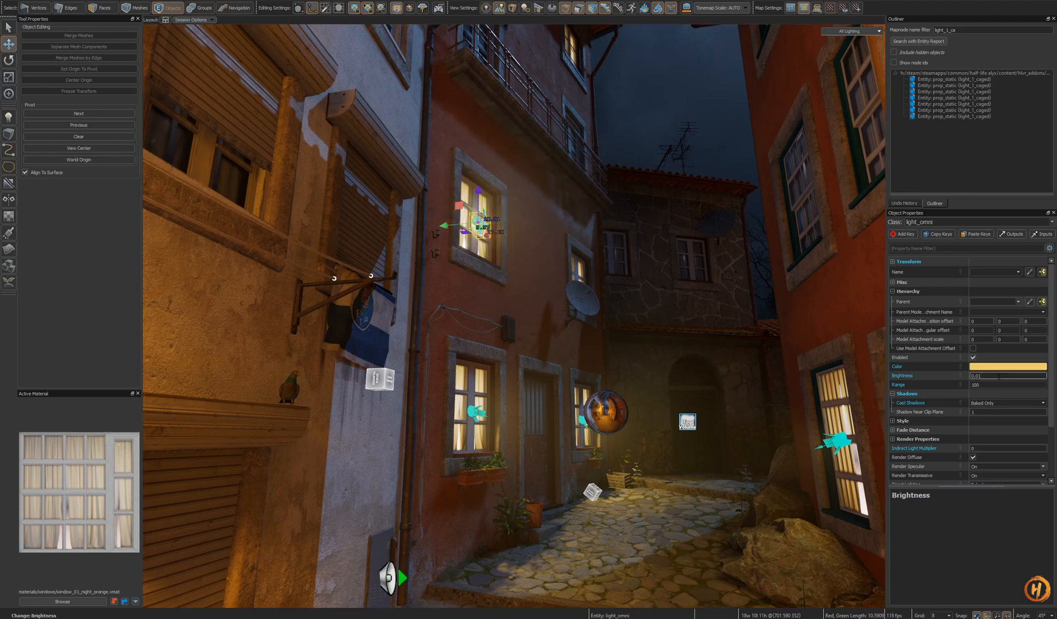
pyautogui.moveTo(699, 390); pyautogui.dragTo(687, 391, button='right')
pyautogui.hotkey('ctrl', 'z')
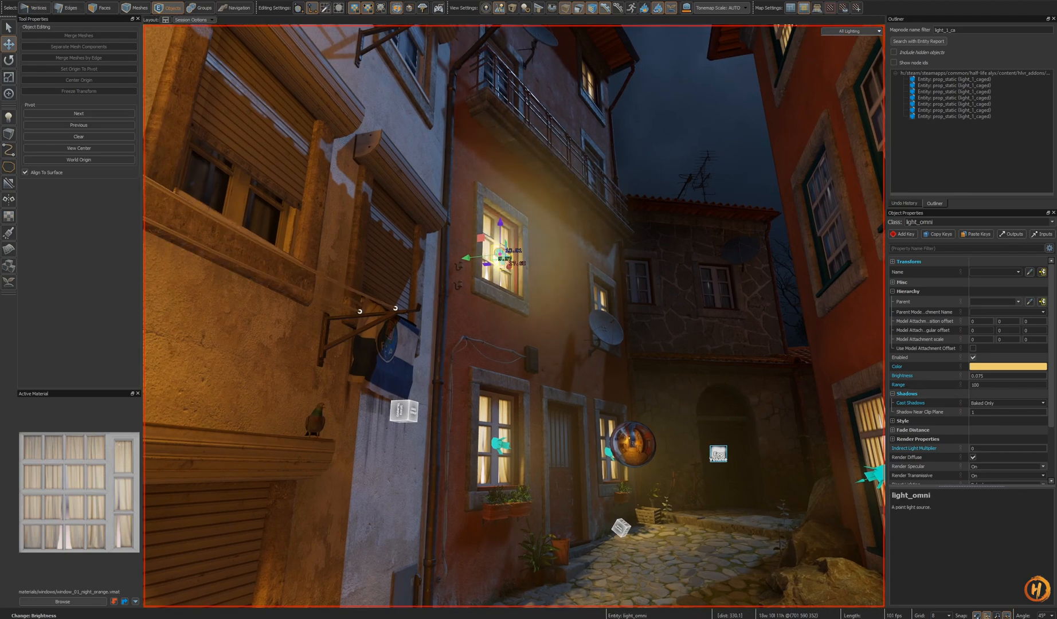
# - Save the map and clear the selection
pyautogui.scroll(-2, 954, 382)
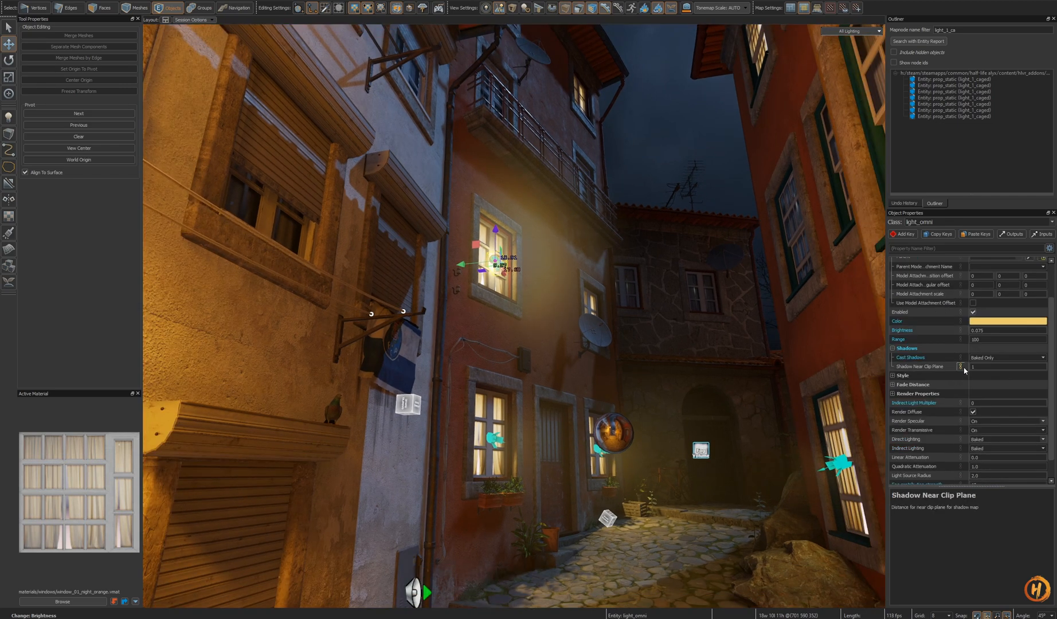
pyautogui.moveTo(688, 366); pyautogui.dragTo(696, 364, button='right')
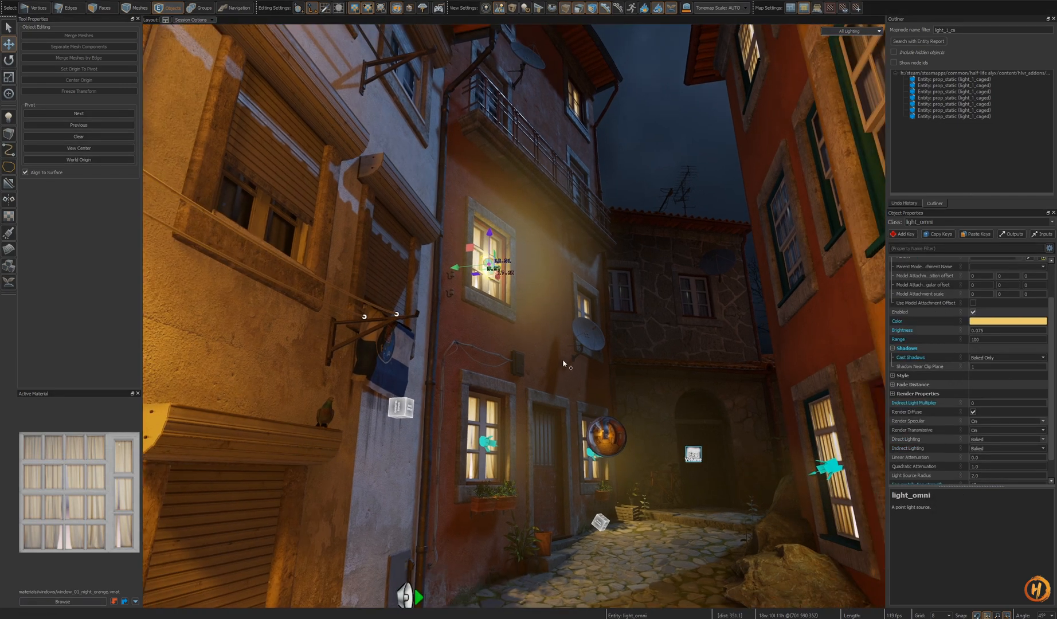
pyautogui.moveTo(560, 357); pyautogui.dragTo(553, 332, button='right')
pyautogui.hotkey('ctrl', 's')
pyautogui.press('Escape')
# - Open the map largo_da_pena_ventosa_01.vmap from the maps folder
pyautogui.click(19, 0)
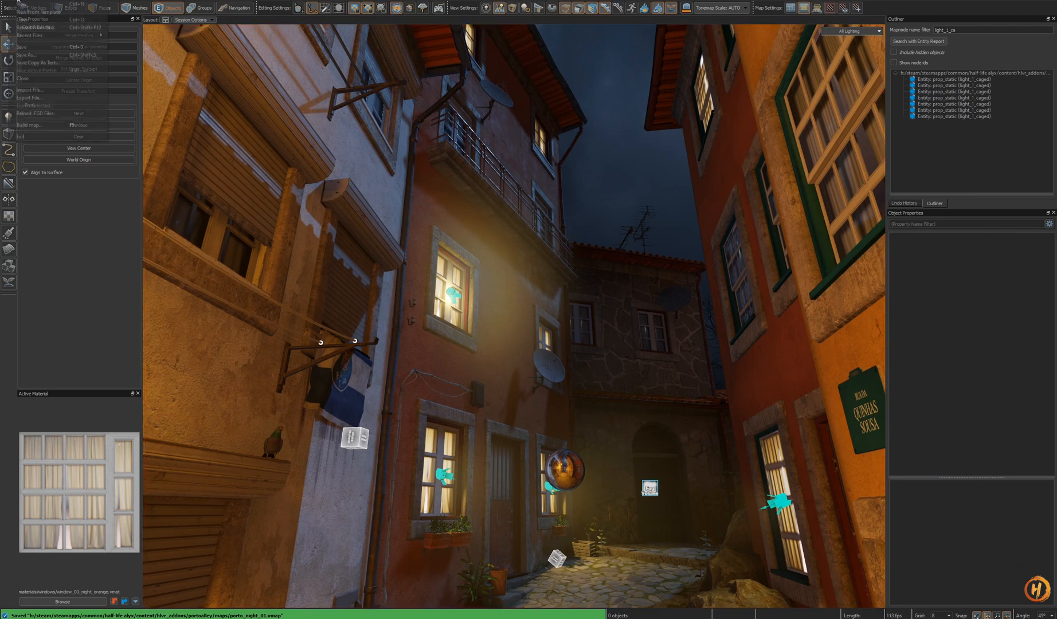
pyautogui.click(33, 20)
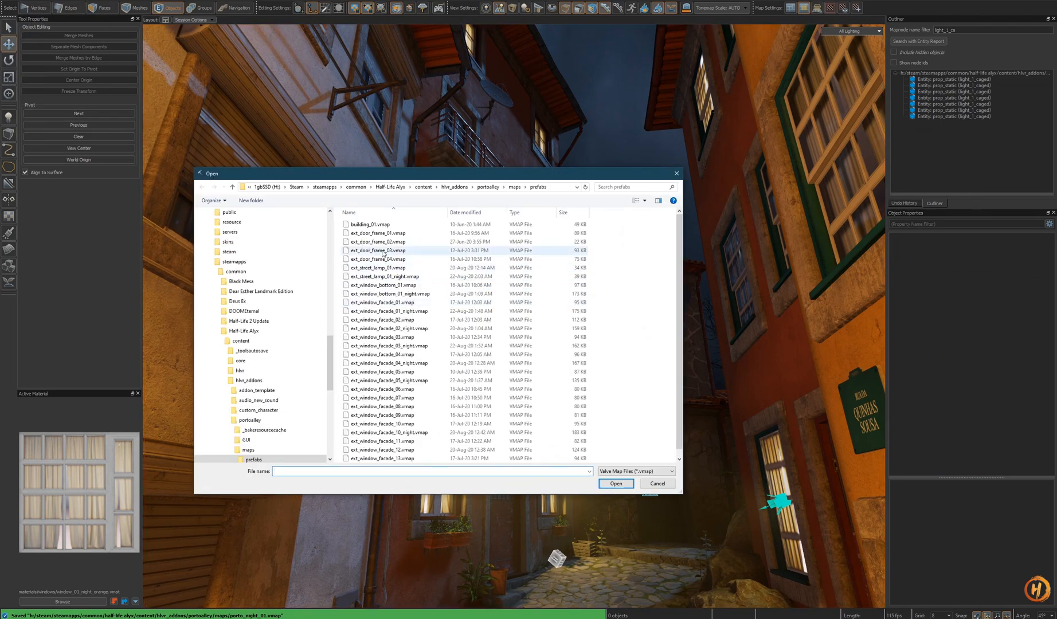
pyautogui.click(253, 450)
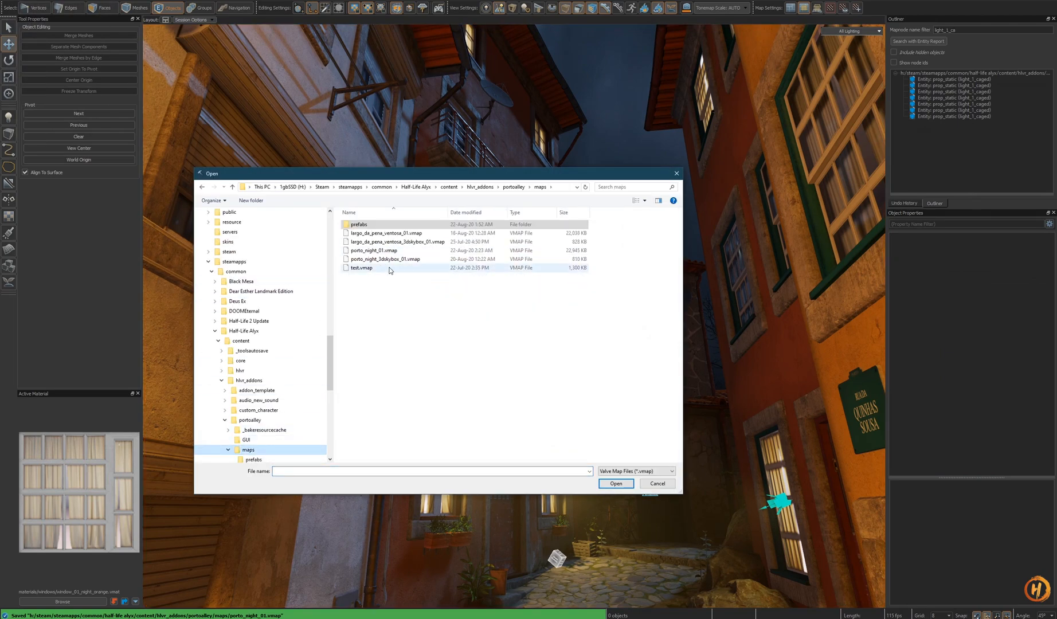
pyautogui.doubleClick(397, 237)
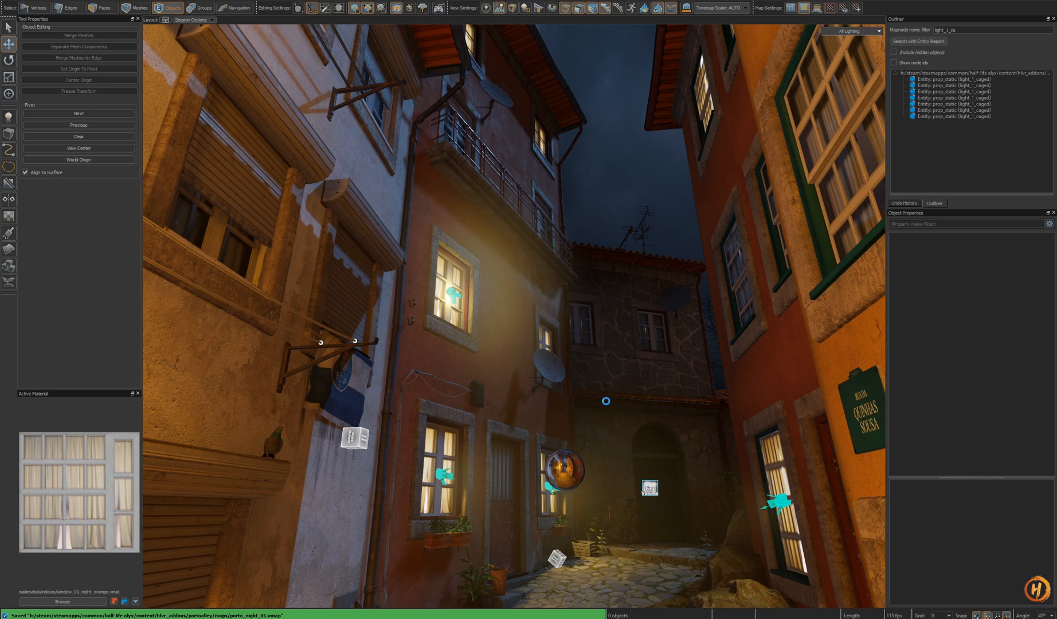
# - Navigate through the opened map's streets to locate the fog light
pyautogui.press('z')
pyautogui.press('s')
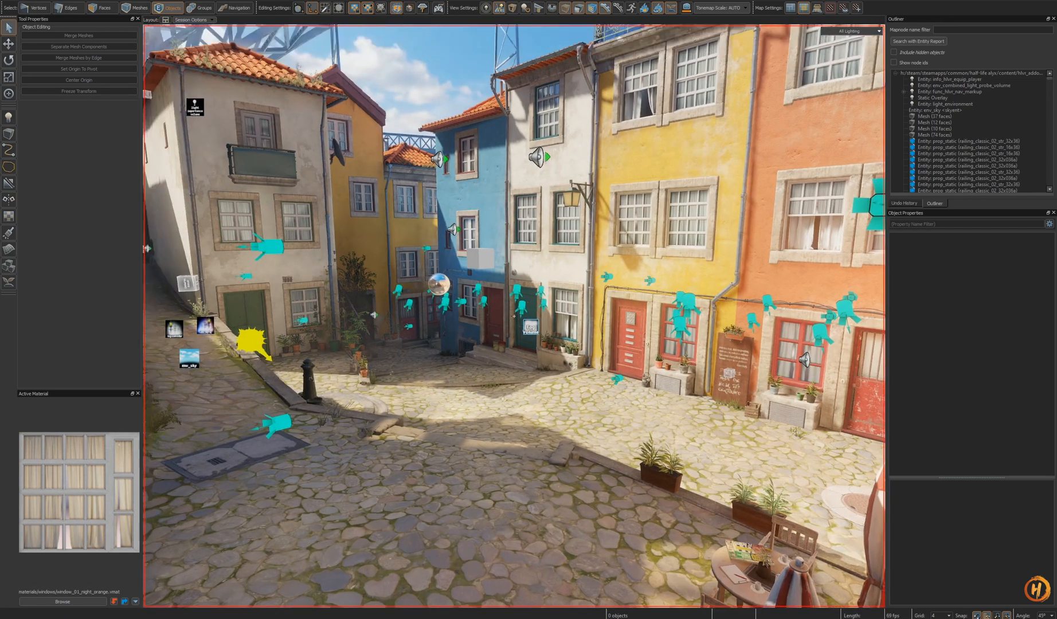
pyautogui.press('o')
pyautogui.press('w')
pyautogui.press('w')
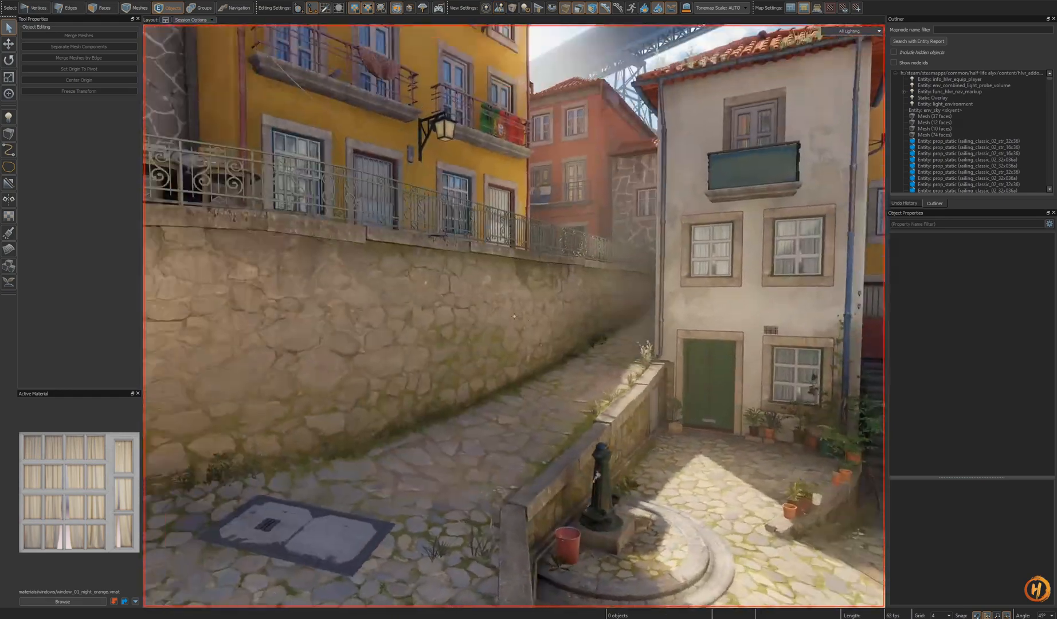
pyautogui.press('z')
pyautogui.press('o')
pyautogui.press('w')
pyautogui.moveTo(594, 392); pyautogui.dragTo(609, 404, button='right')
# - Select the foglight1 omni light next to the mannequin and copy it
pyautogui.click(486, 392)
pyautogui.hotkey('shift', 'a')
pyautogui.keyDown('alt'); pyautogui.moveTo(486, 392); pyautogui.dragTo(401, 424); pyautogui.keyUp('alt')
pyautogui.keyDown('alt'); pyautogui.moveTo(825, 414); pyautogui.dragTo(809, 419, button='right'); pyautogui.keyUp('alt')
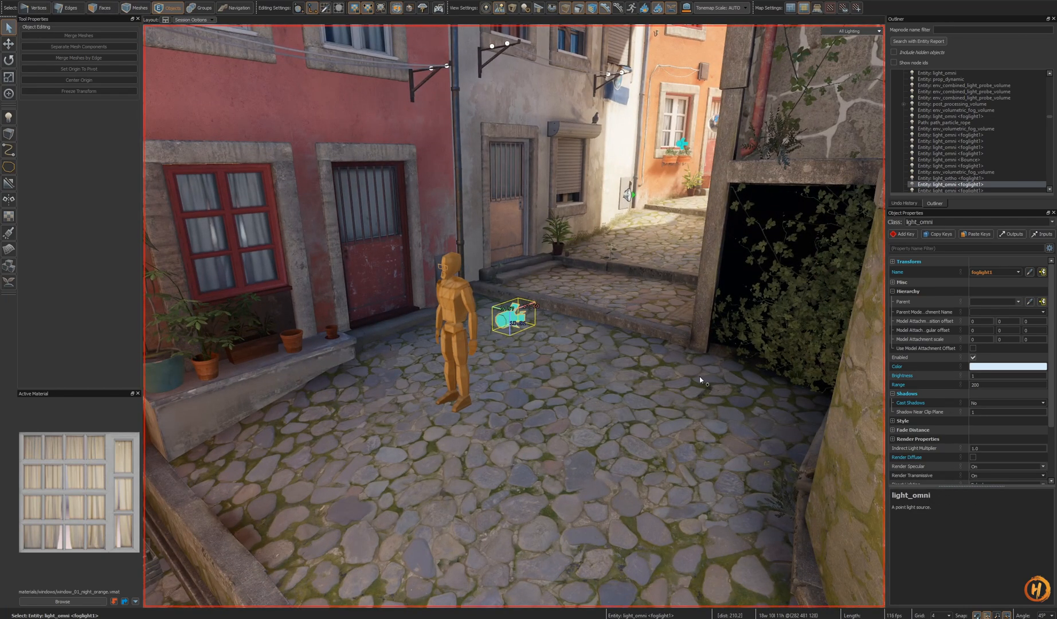
pyautogui.moveTo(699, 380); pyautogui.dragTo(734, 349, button='right')
# - Close all open map documents
pyautogui.click(242, 0)
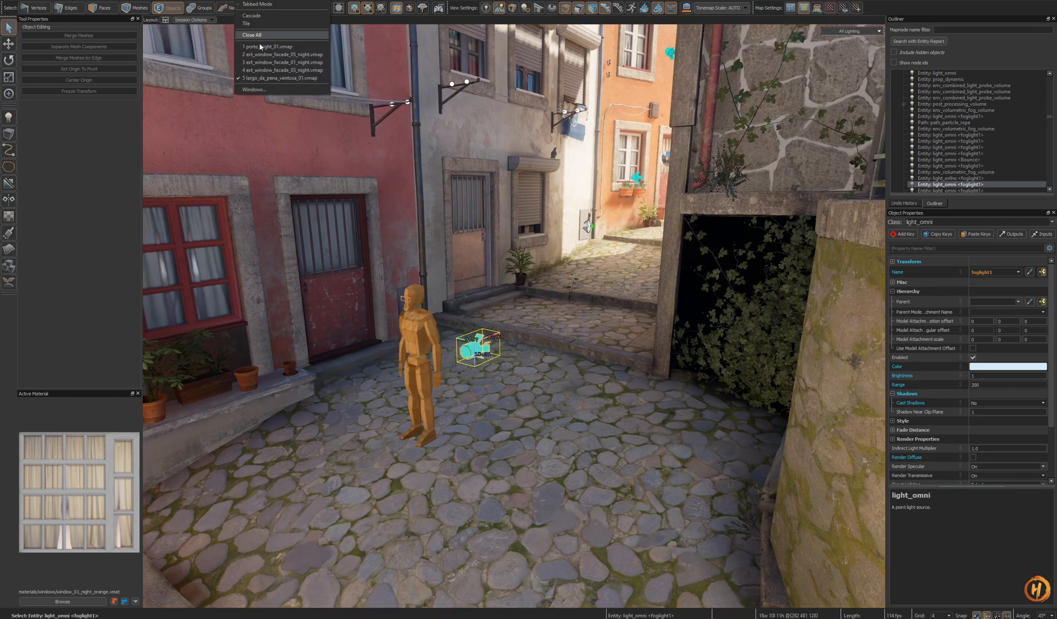
pyautogui.click(251, 35)
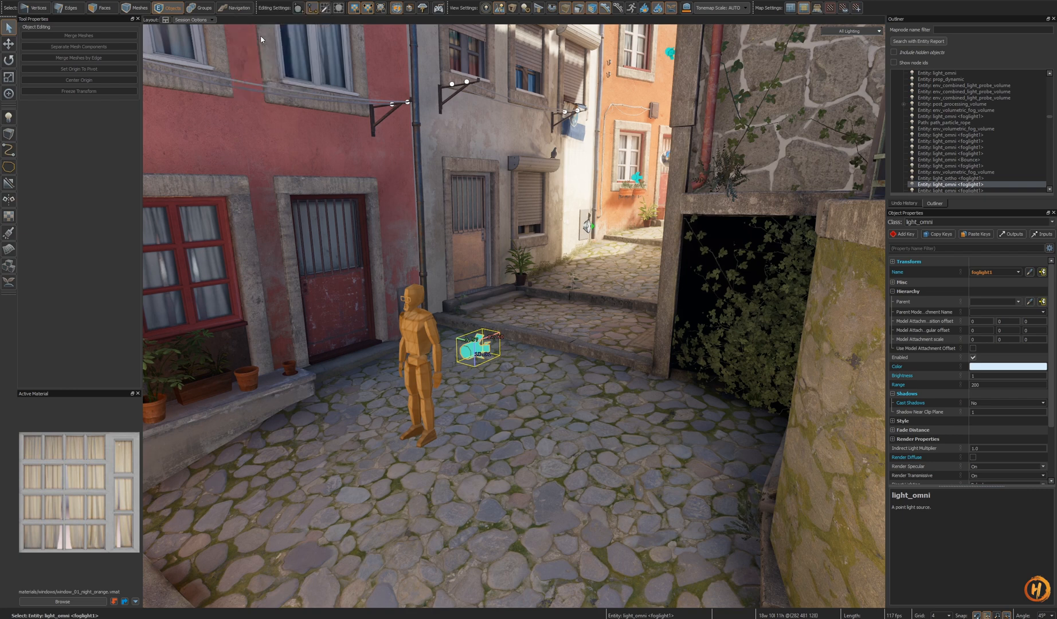
# - Reopen porto_night_01.vmap from the recent files list
pyautogui.click(11, 2)
pyautogui.moveTo(52, 35)
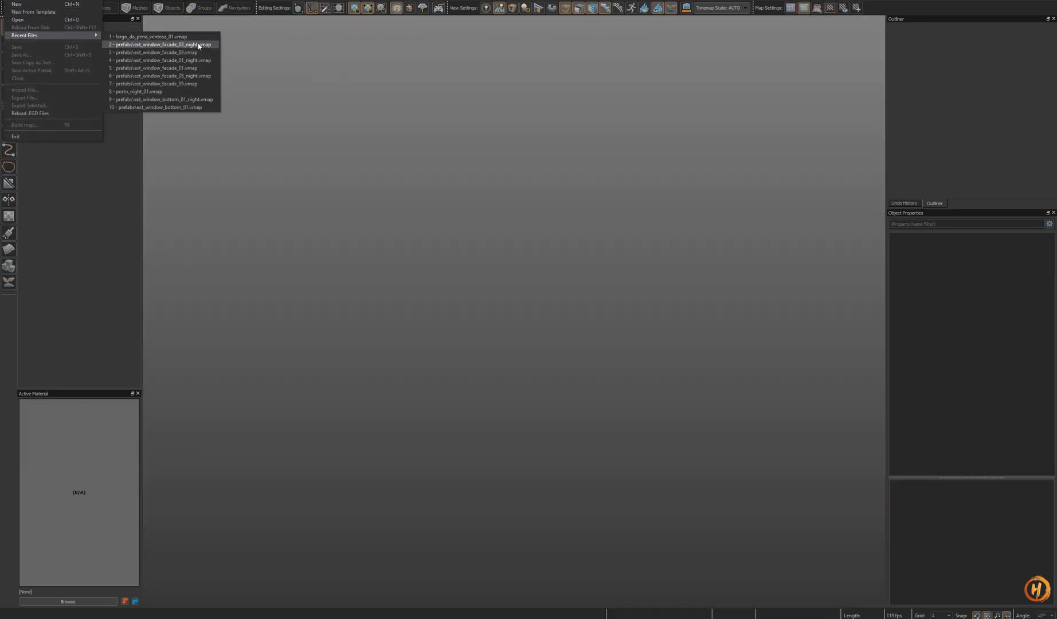
pyautogui.click(195, 91)
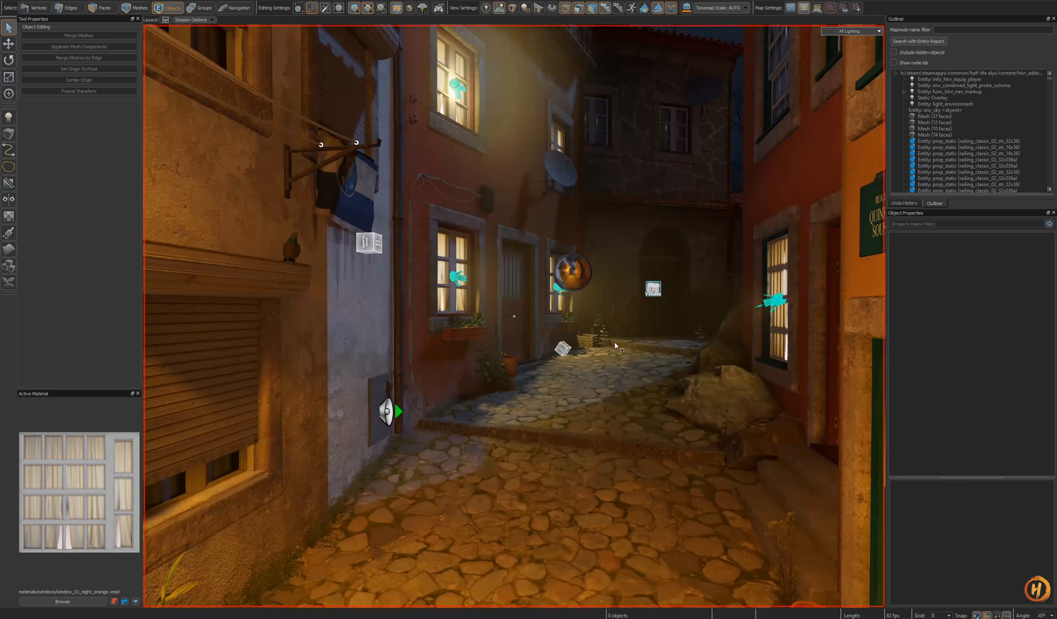
# - Paste the copied fog light onto the cobbled street of the night map
pyautogui.click(549, 439)
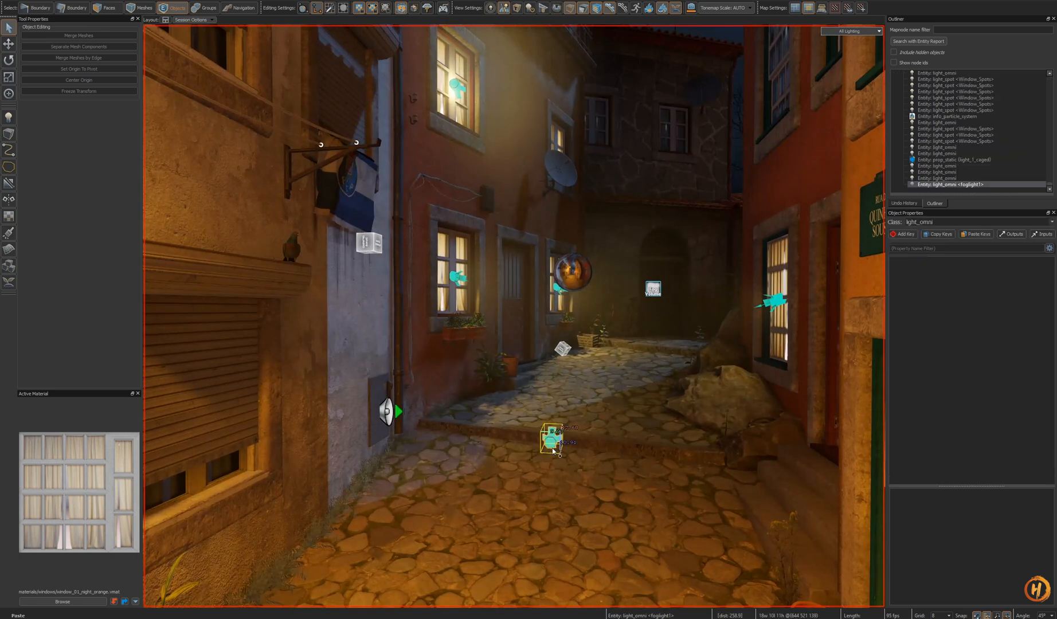
pyautogui.press('t')
pyautogui.moveTo(550, 439); pyautogui.dragTo(604, 514)
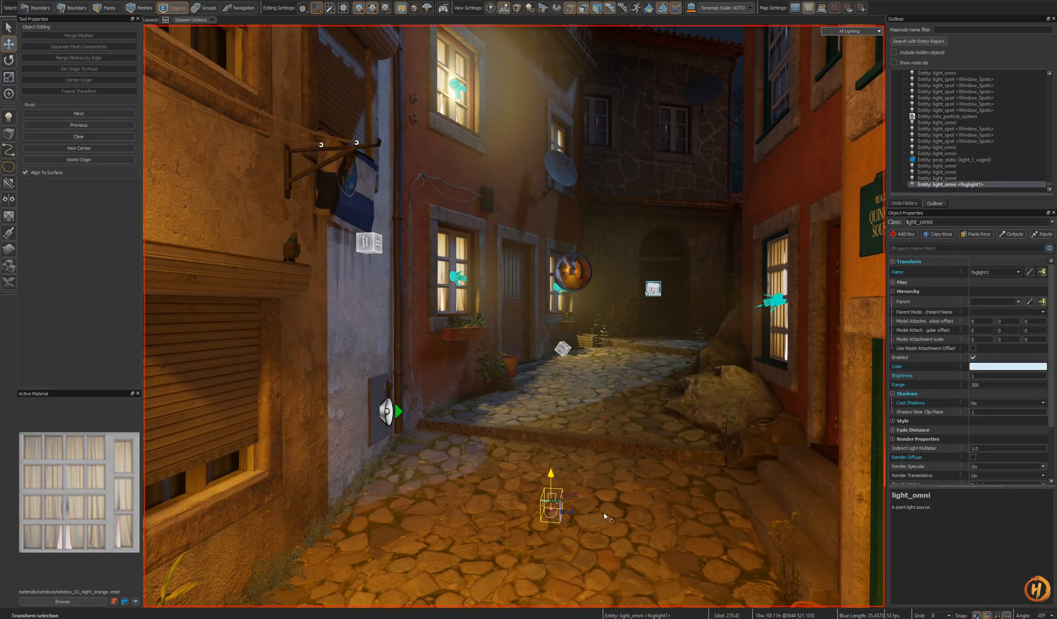
pyautogui.hotkey('ctrl', 'z')
# - Cut the pasted fog light from the street
pyautogui.scroll(-3, 979, 462)
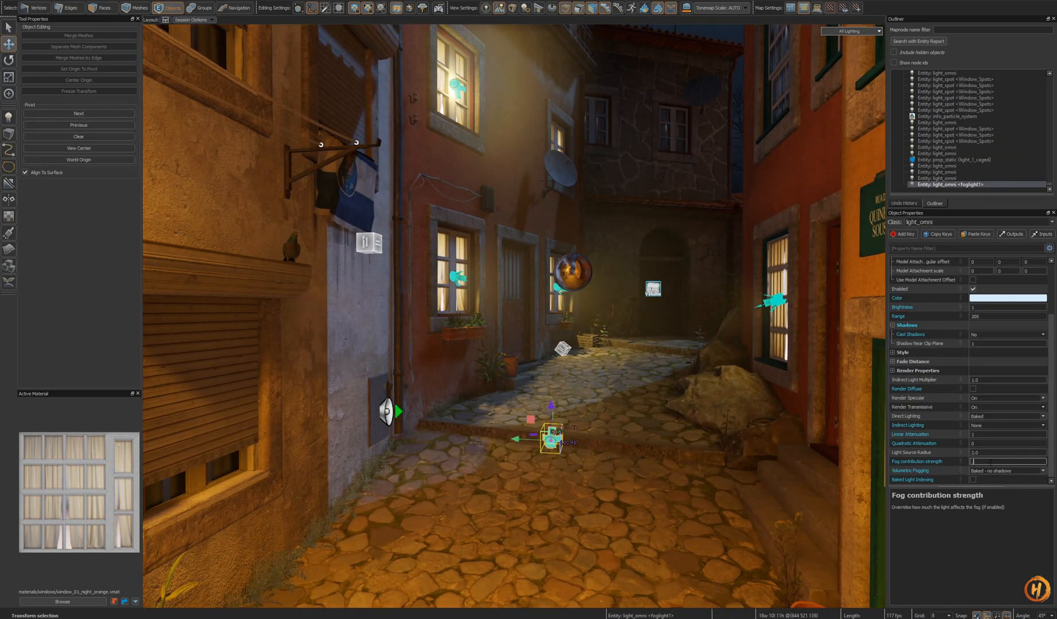
pyautogui.moveTo(649, 446); pyautogui.dragTo(535, 406, button='right')
pyautogui.hotkey('ctrl', 'x')
pyautogui.hotkey('ctrl', 'z')
pyautogui.hotkey('ctrl', 'y')
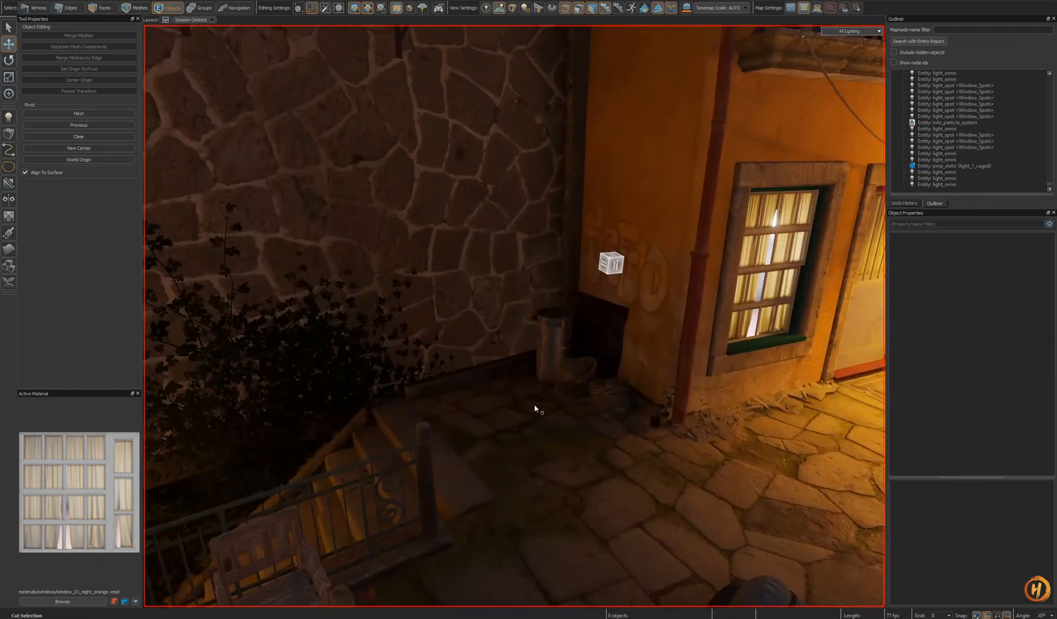
# - Paste the fog light at the base of the stone wall beside the yellow building
pyautogui.hotkey('ctrl', 'v')
pyautogui.keyDown('alt'); pyautogui.moveTo(483, 376); pyautogui.dragTo(483, 340); pyautogui.keyUp('alt')
pyautogui.moveTo(483, 339); pyautogui.dragTo(514, 316, button='right')
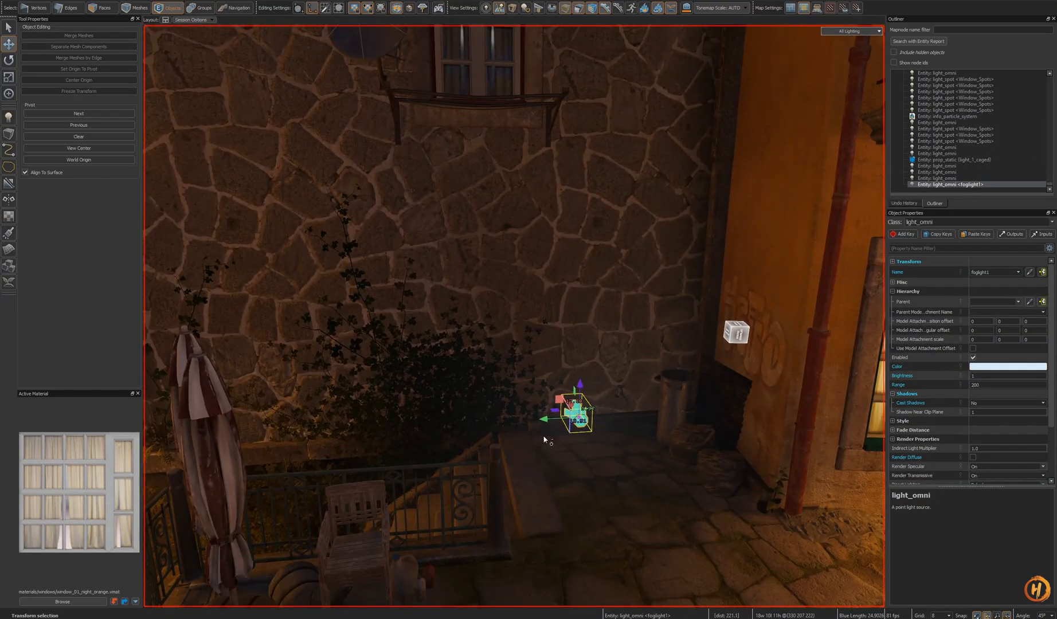
# - Paste another fog light into the narrow alley and raise it above the ground
pyautogui.keyDown('alt'); pyautogui.moveTo(542, 427); pyautogui.dragTo(430, 430); pyautogui.keyUp('alt')
pyautogui.moveTo(430, 429); pyautogui.dragTo(514, 315, button='right')
pyautogui.hotkey('ctrl', 'v')
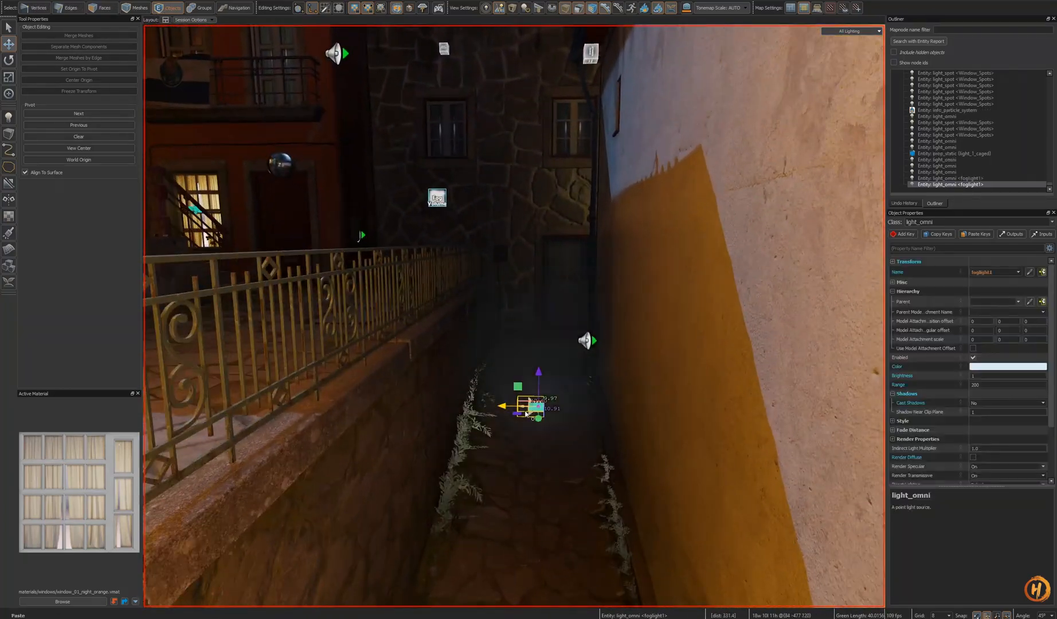
pyautogui.keyDown('alt'); pyautogui.moveTo(538, 377); pyautogui.dragTo(538, 332); pyautogui.keyUp('alt')
pyautogui.moveTo(538, 332); pyautogui.dragTo(538, 331, button='right')
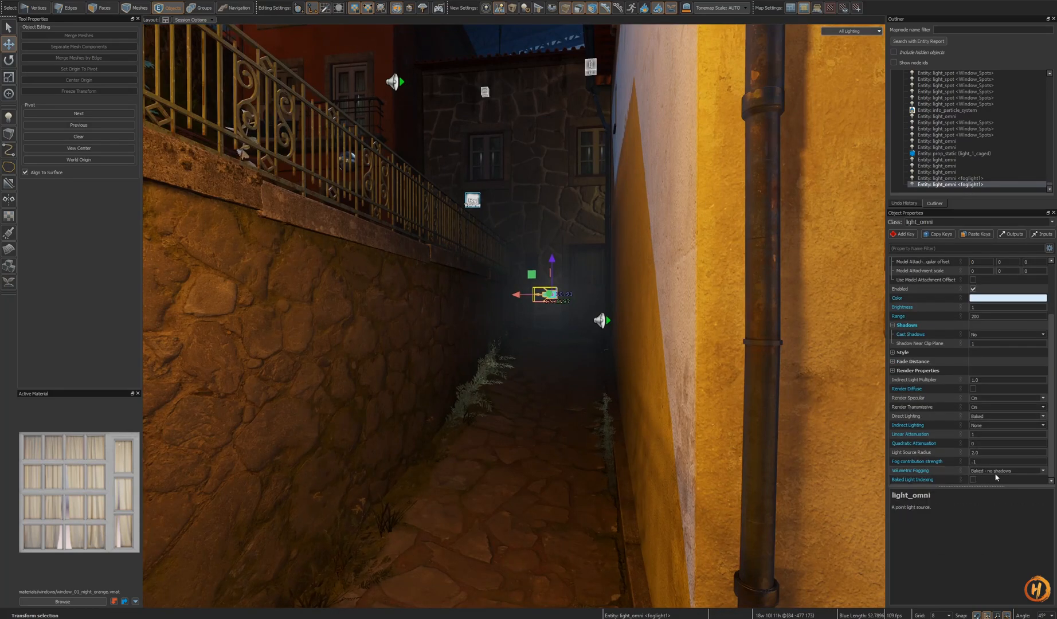
# - Try setting the alley fog light's Volumetric Fogging to Baked, then undo it
pyautogui.click(1041, 470)
pyautogui.click(1012, 483)
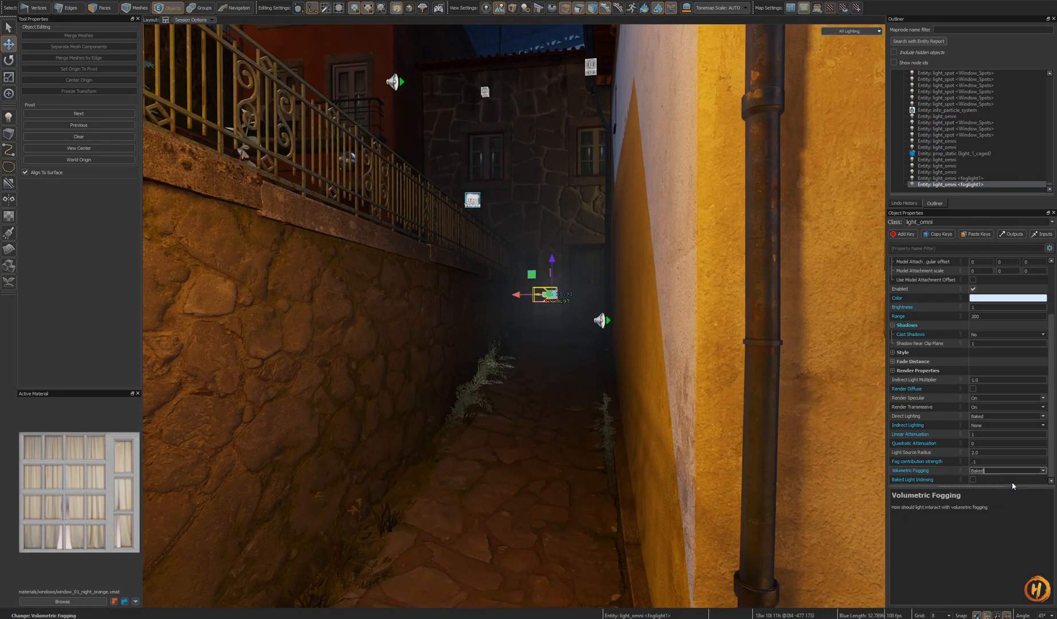
pyautogui.moveTo(621, 421); pyautogui.dragTo(621, 420, button='right')
pyautogui.hotkey('ctrl', 'z')
# - Delete the fog light from the narrow alley
pyautogui.scroll(-3, 997, 470)
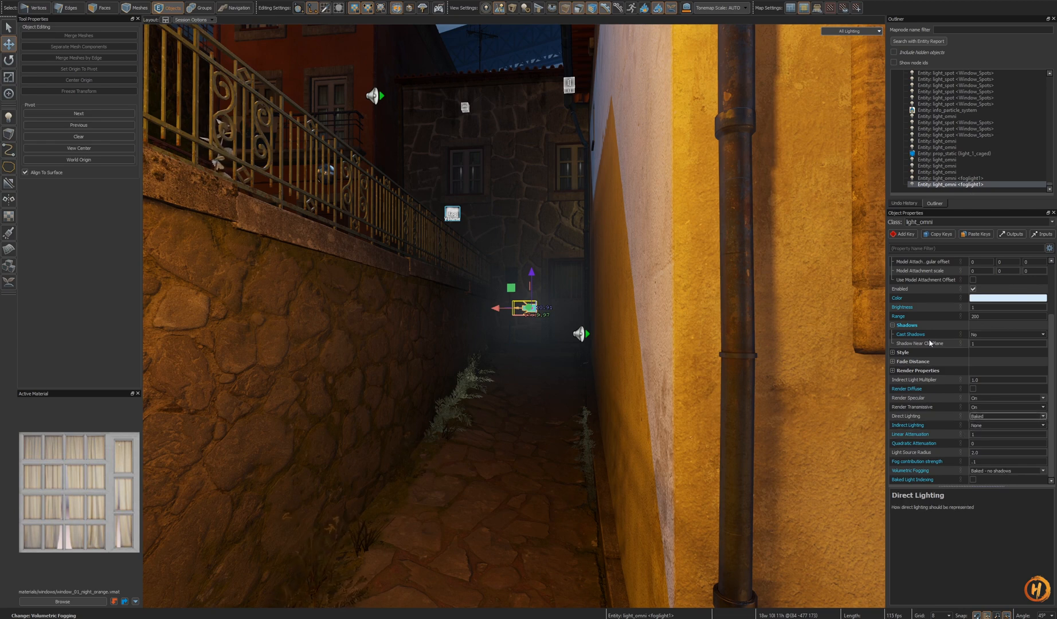
pyautogui.moveTo(629, 410); pyautogui.dragTo(630, 409, button='right')
pyautogui.press('Delete')
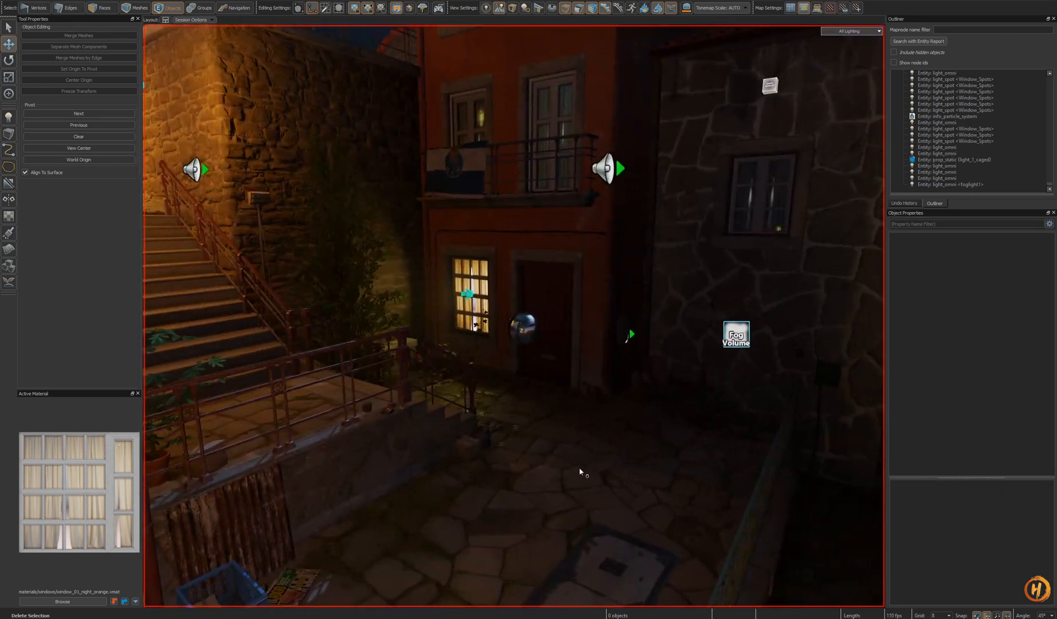
# - Paste another copy of the fog light, then delete it
pyautogui.hotkey('ctrl', 'v')
pyautogui.moveTo(591, 453); pyautogui.dragTo(594, 374)
pyautogui.press('Delete')
pyautogui.moveTo(595, 376); pyautogui.dragTo(595, 376, button='right')
pyautogui.moveTo(514, 316); pyautogui.dragTo(515, 316, button='right')
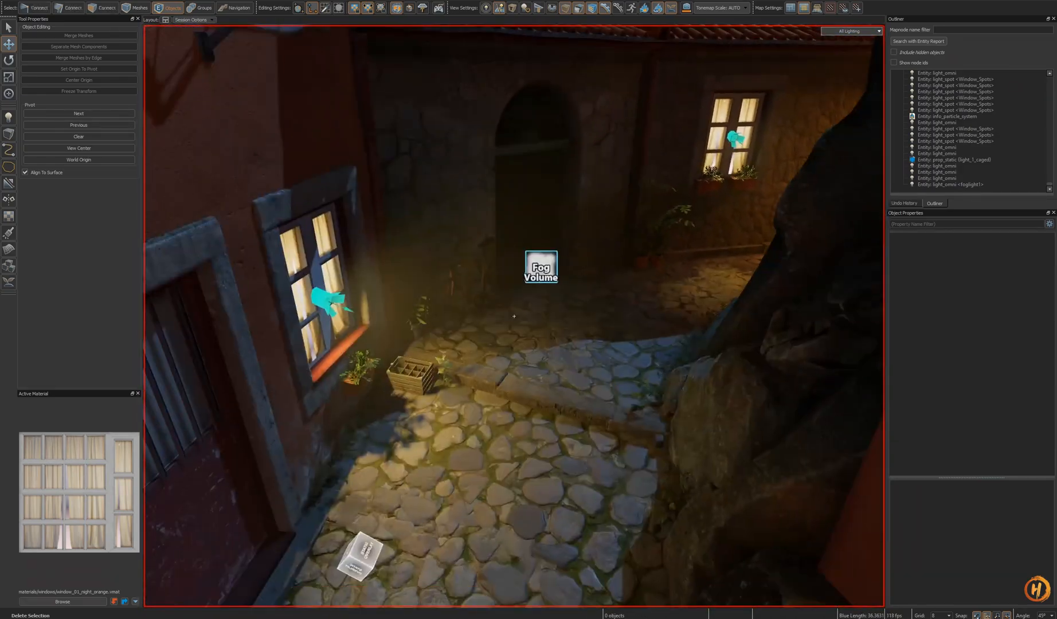
# - Paste the fog light once more and position it above the cobblestones in the alley
pyautogui.hotkey('ctrl', 'v')
pyautogui.moveTo(589, 338); pyautogui.dragTo(592, 293)
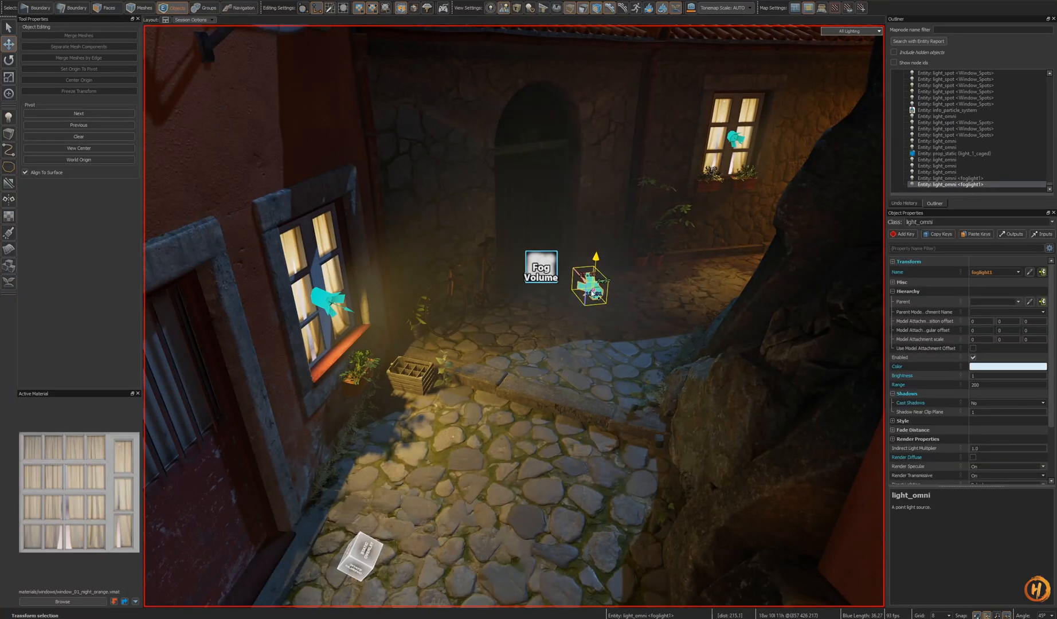
pyautogui.scroll(-3, 1011, 464)
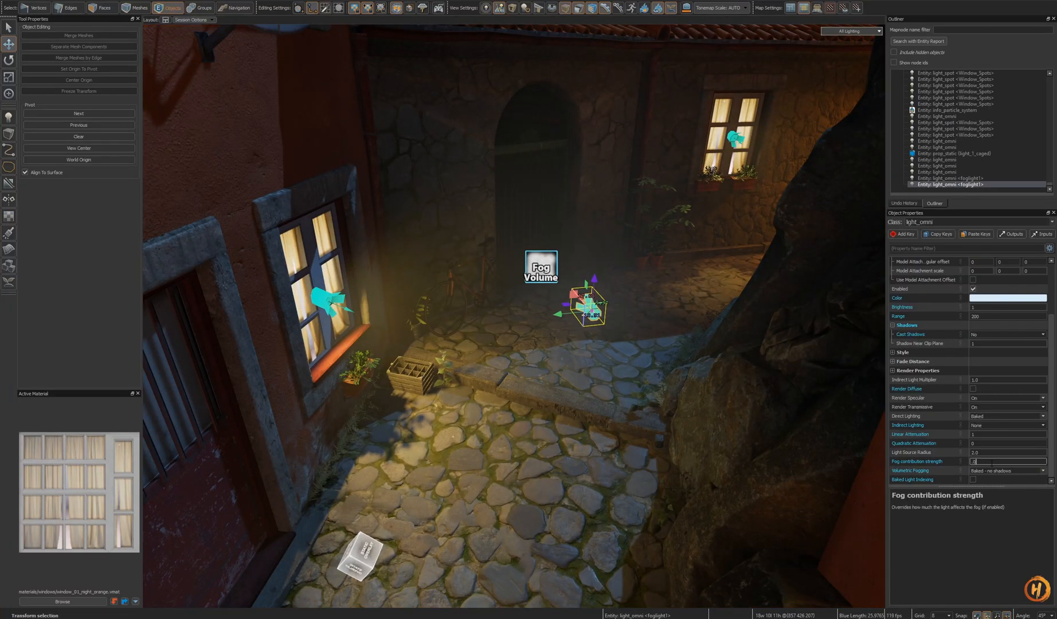
pyautogui.scroll(-3, 715, 415)
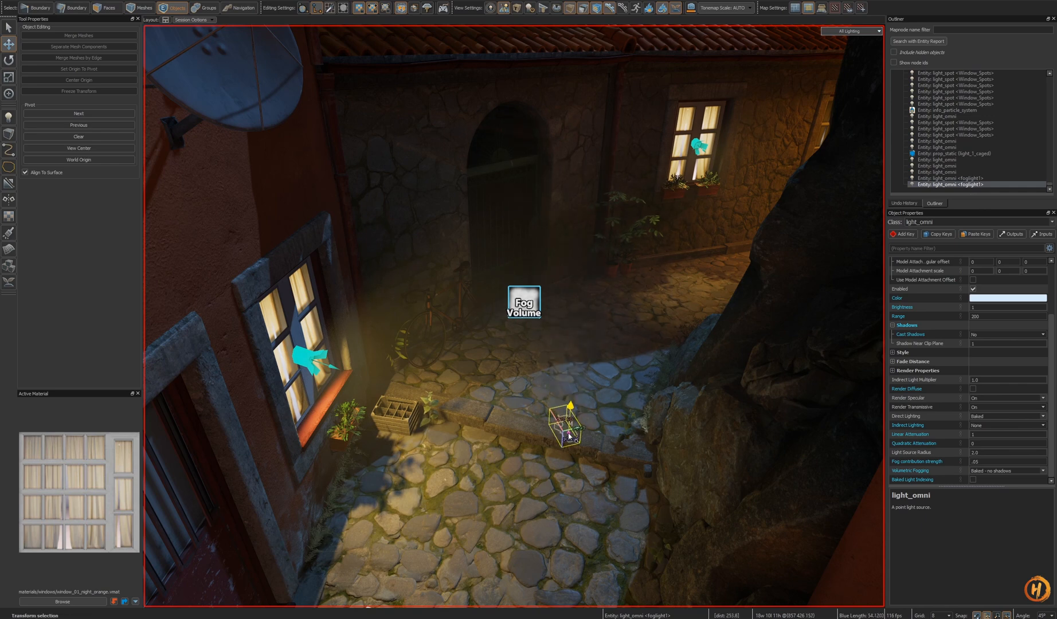
pyautogui.scroll(3, 592, 401)
pyautogui.moveTo(539, 414); pyautogui.dragTo(536, 387)
pyautogui.moveTo(535, 383); pyautogui.dragTo(514, 316, button='right')
pyautogui.press('s')
pyautogui.press('o')
pyautogui.press('s')
pyautogui.press('h')
pyautogui.hotkey('ctrl', 'z')
pyautogui.press('w')
pyautogui.moveTo(562, 309); pyautogui.dragTo(562, 259)
pyautogui.moveTo(562, 259); pyautogui.dragTo(572, 339, button='right')
pyautogui.press('s')
pyautogui.press('w')
# - Set the upper window light's Brightness to 1
pyautogui.click(394, 195)
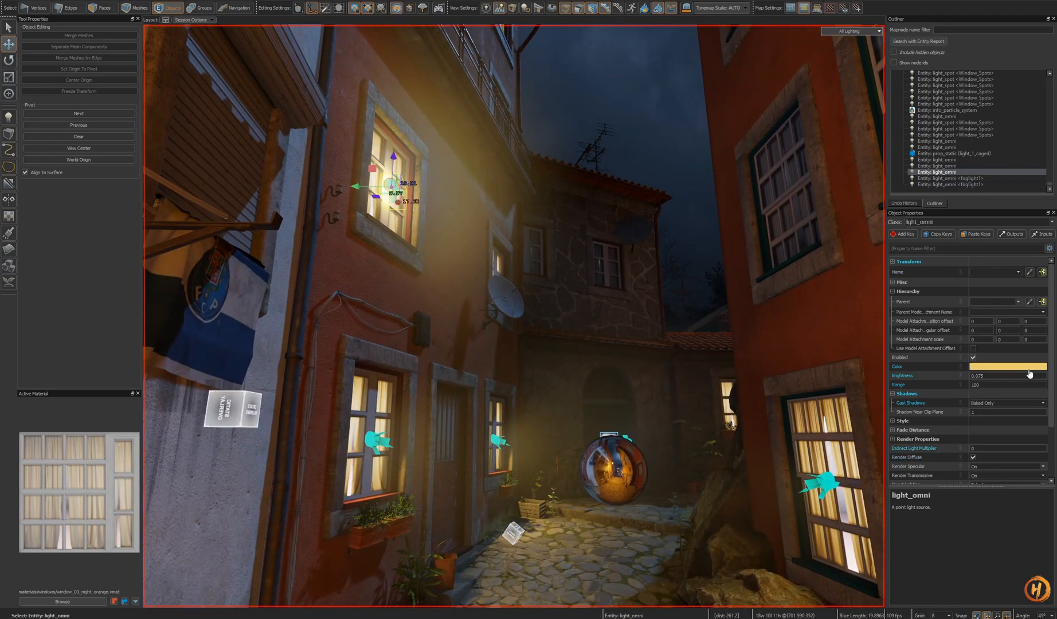
pyautogui.moveTo(1004, 376); pyautogui.dragTo(869, 370)
pyautogui.write('1')
pyautogui.press('Return')
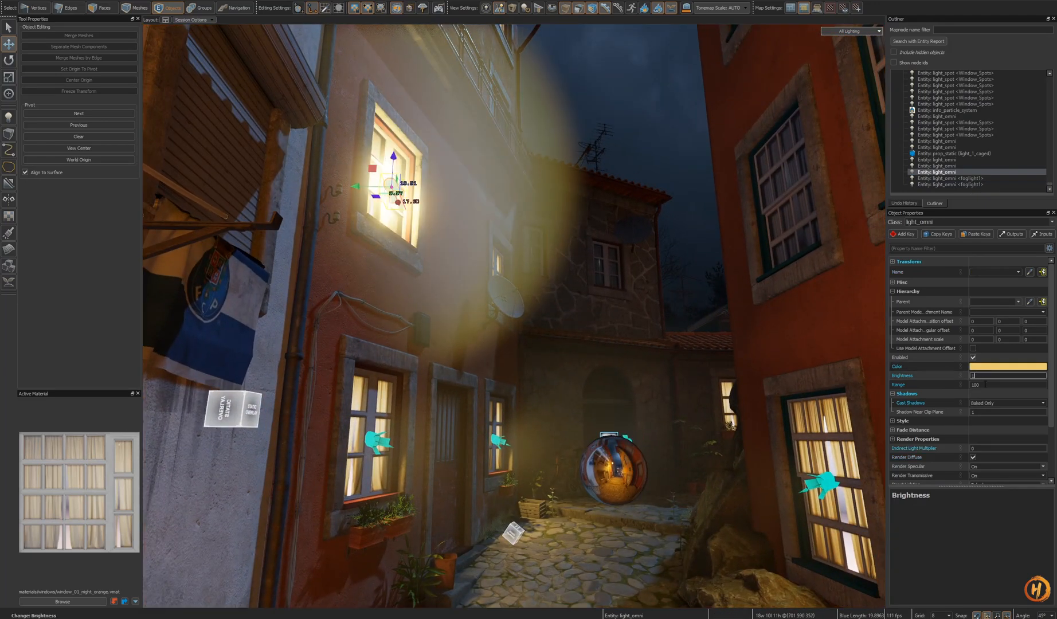
# - Set the window light's Cast Shadows to No
pyautogui.moveTo(620, 445)
pyautogui.mouseDown(button='right')
pyautogui.moveTo(624, 458)
pyautogui.moveTo(619, 445)
pyautogui.mouseUp(button='right')
pyautogui.click(605, 412)
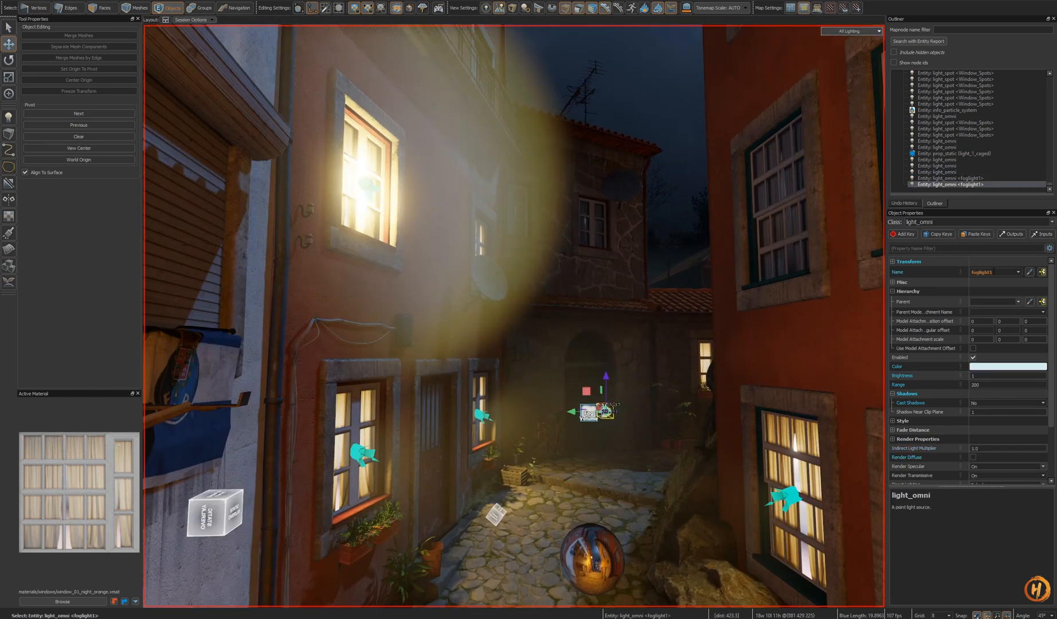
pyautogui.click(365, 185)
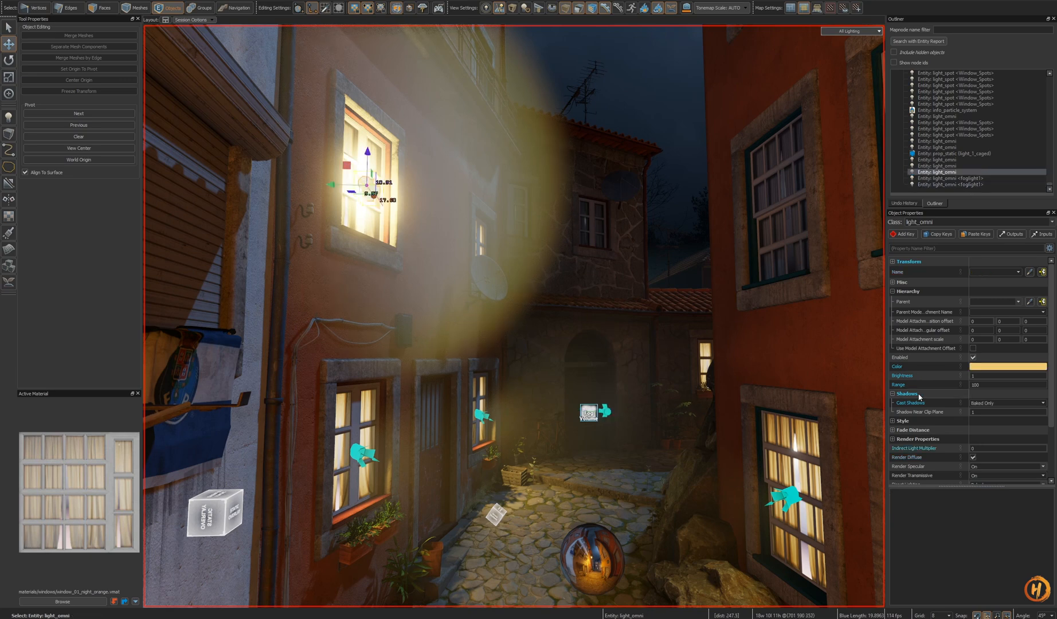
pyautogui.click(1043, 405)
pyautogui.click(1006, 412)
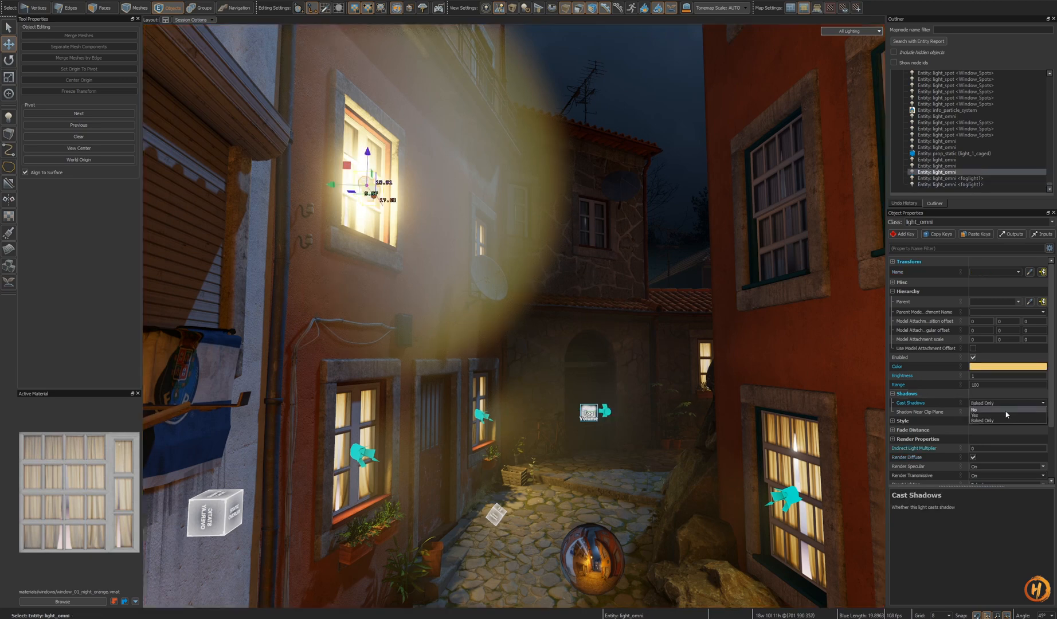
# - Set the window light's Volumetric Fogging to Baked - no shadows
pyautogui.click(603, 412)
pyautogui.scroll(-3, 926, 426)
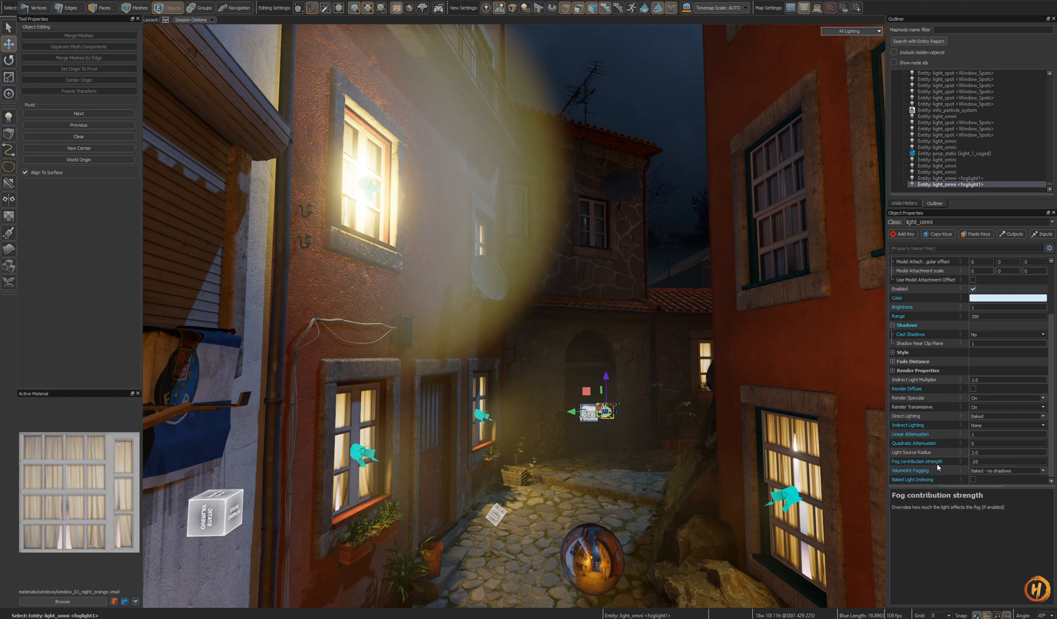
pyautogui.click(370, 191)
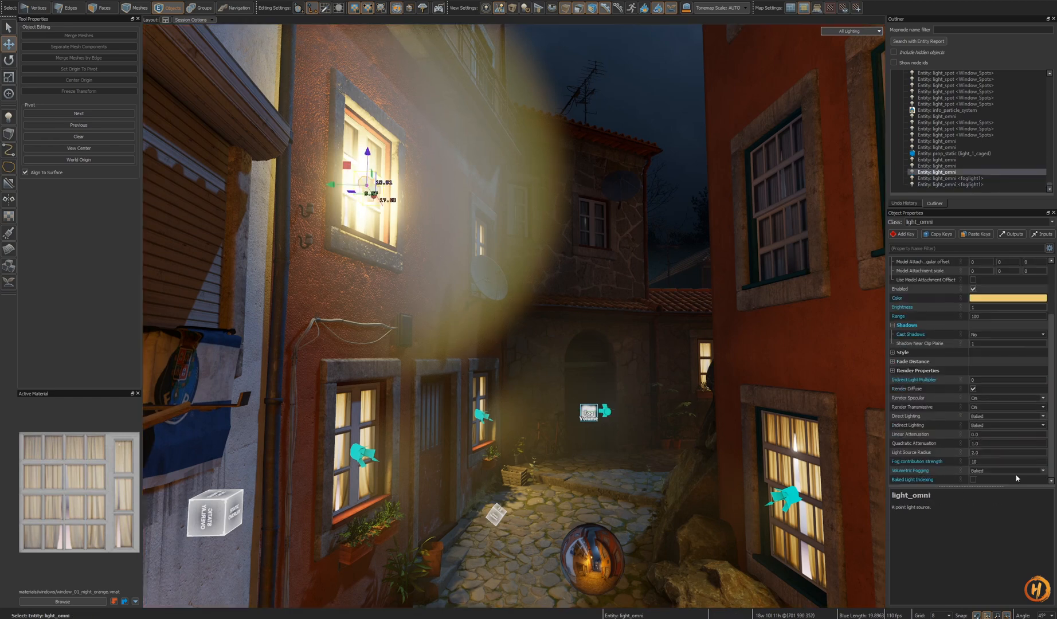
pyautogui.click(1043, 471)
pyautogui.click(1013, 494)
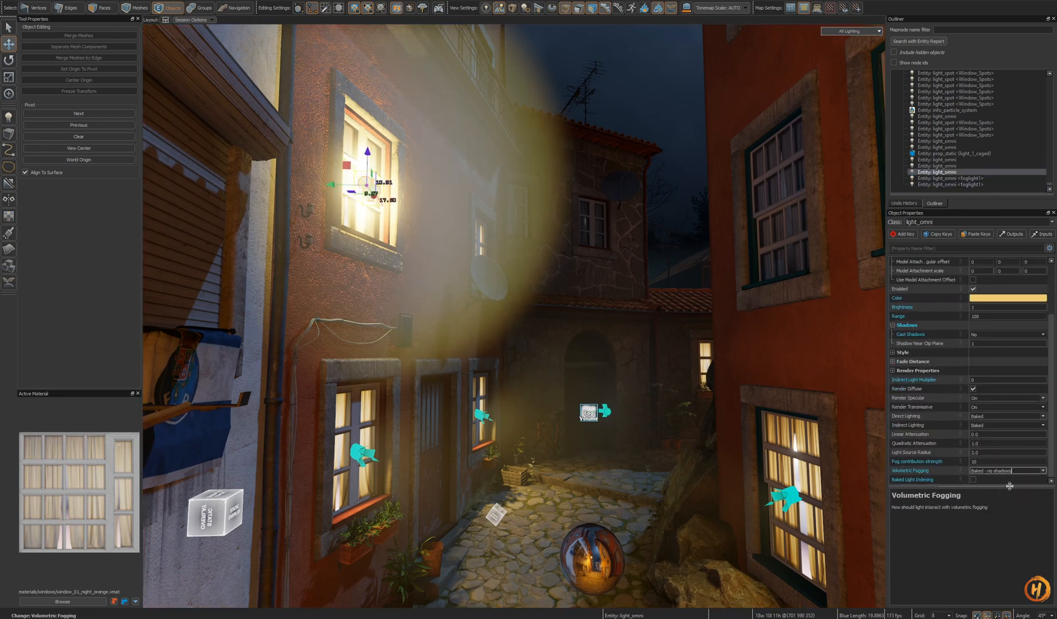
# - Set the window light's Fog contribution strength to .5
pyautogui.moveTo(670, 398); pyautogui.dragTo(608, 362, button='right')
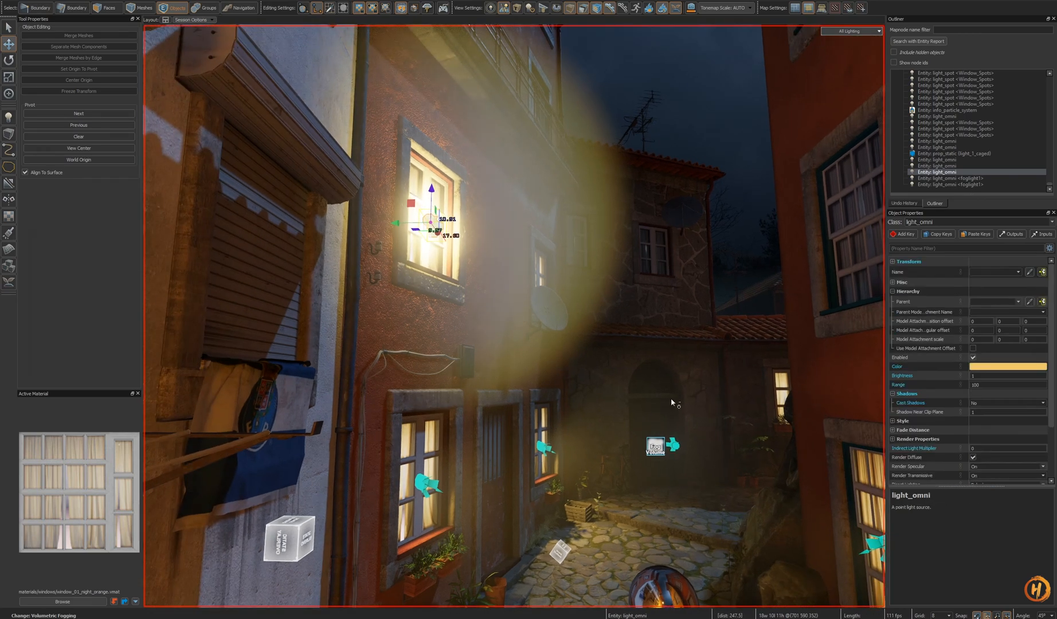
pyautogui.scroll(-3, 1025, 463)
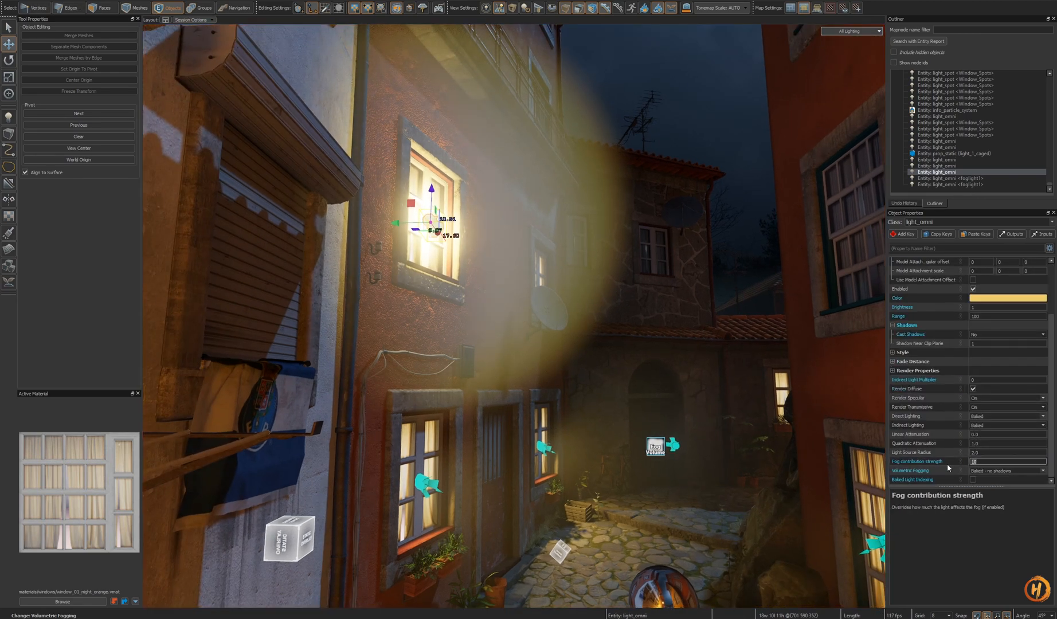
pyautogui.write('.5')
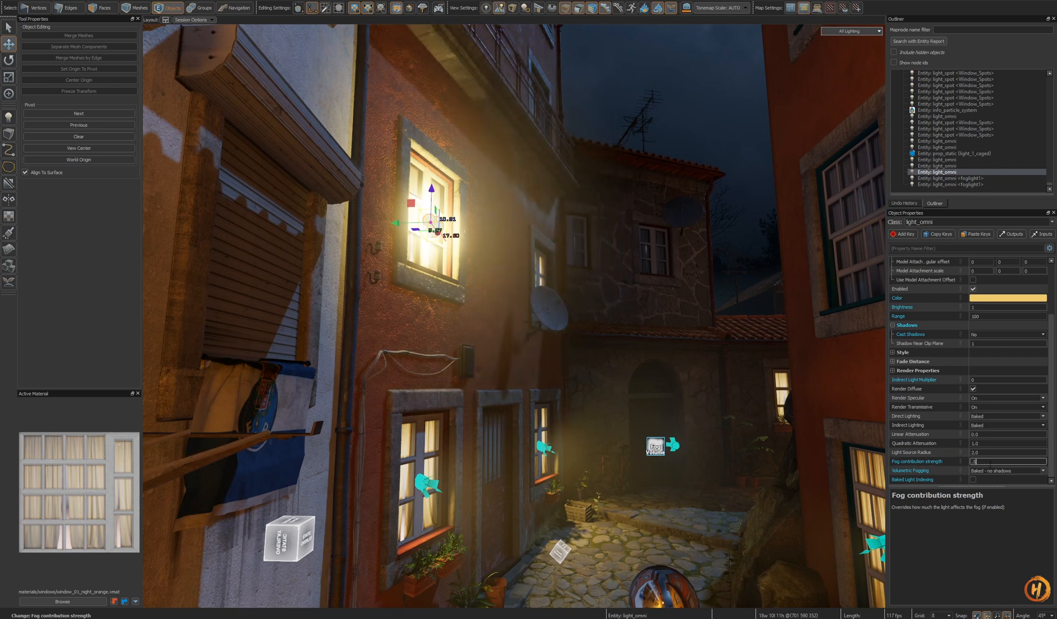
# - Compare against the fog light's properties and switch off Render Diffuse on the window light
pyautogui.moveTo(683, 428); pyautogui.dragTo(670, 410, button='right')
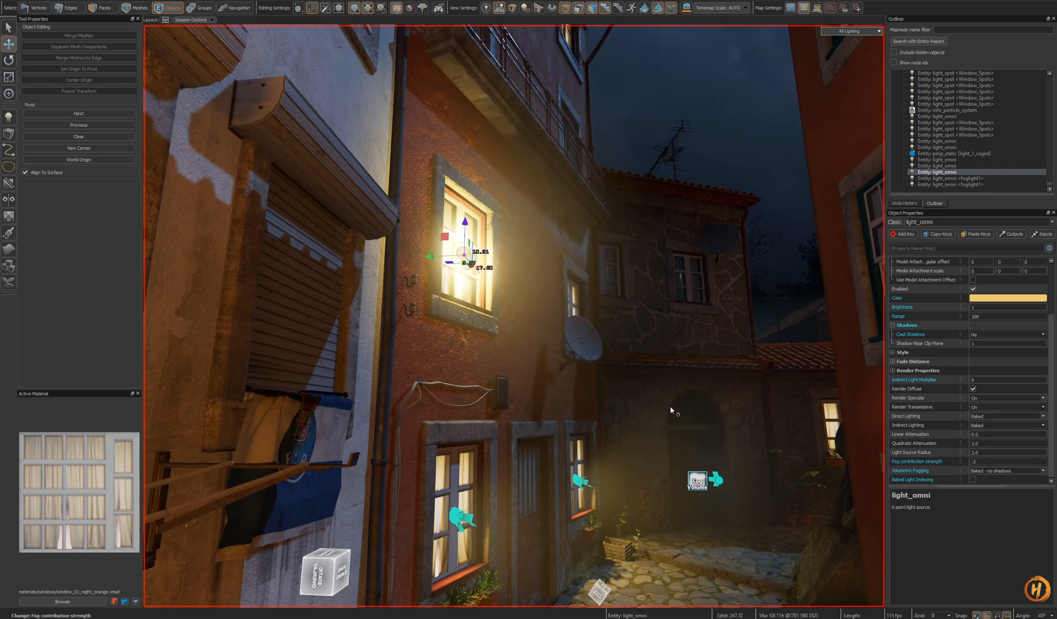
pyautogui.click(716, 482)
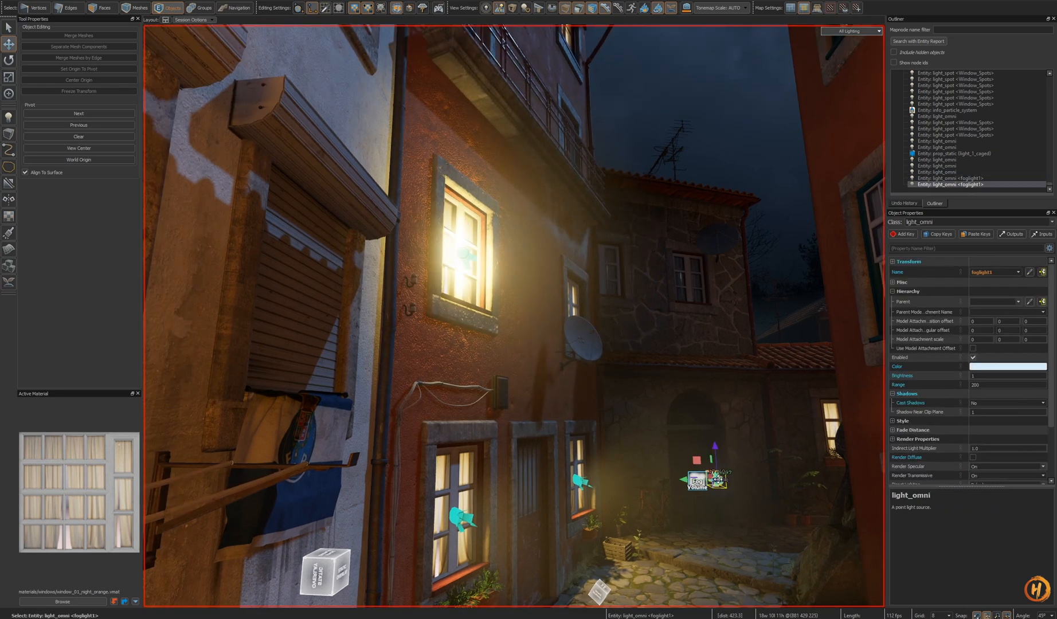
pyautogui.click(984, 449)
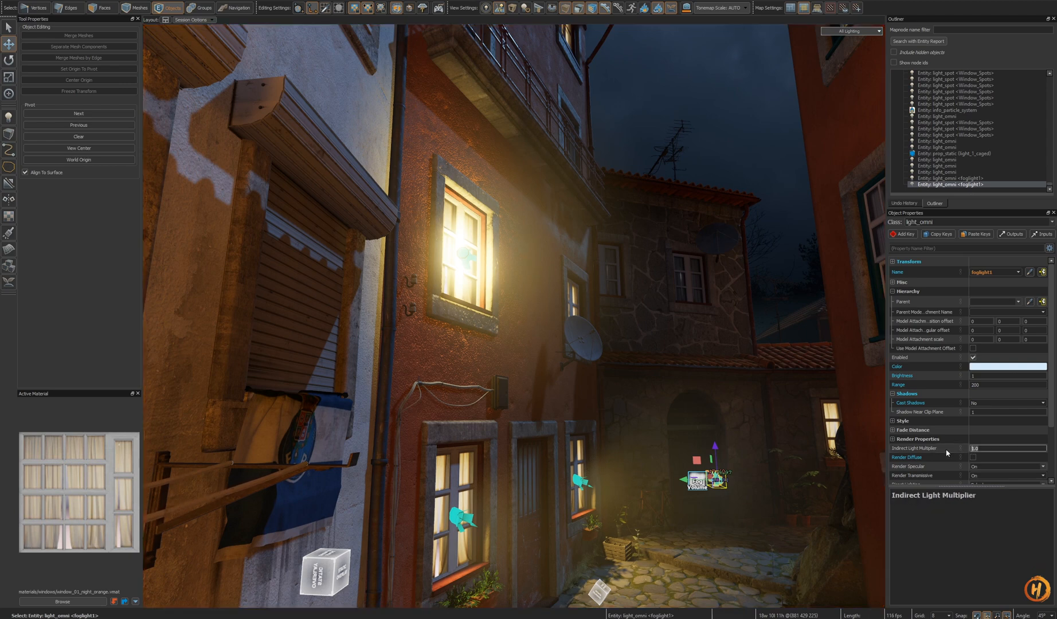
pyautogui.click(467, 259)
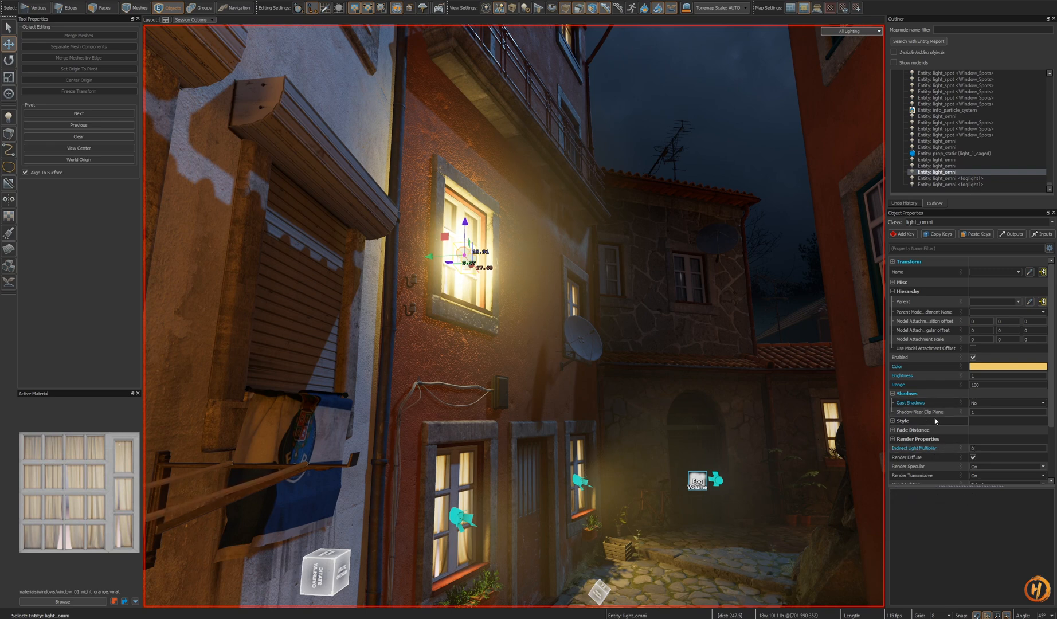
pyautogui.click(717, 480)
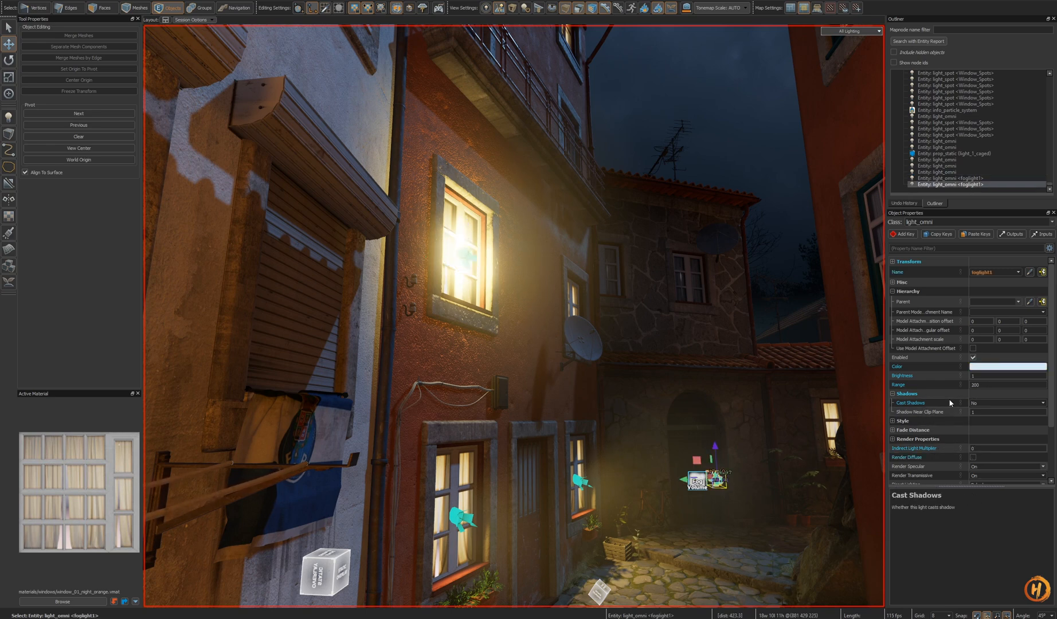
pyautogui.click(893, 291)
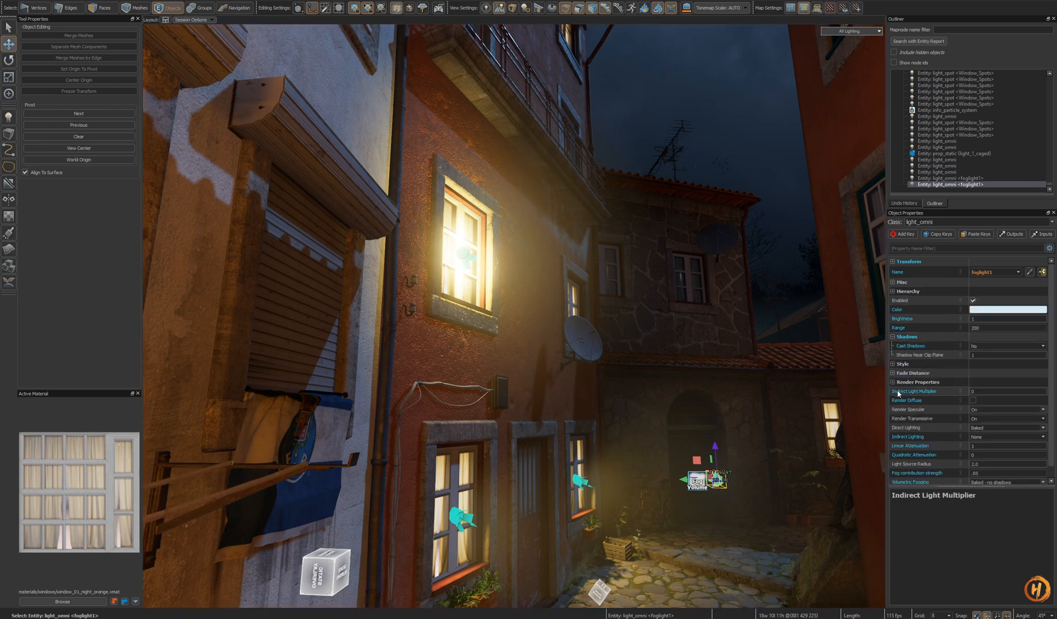
pyautogui.click(476, 258)
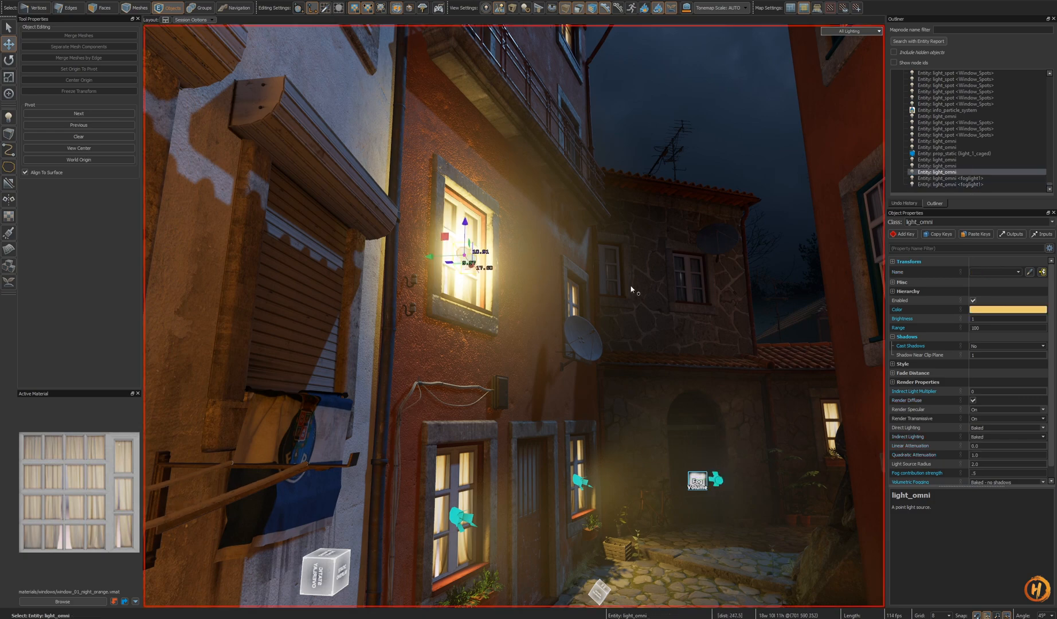
pyautogui.click(973, 401)
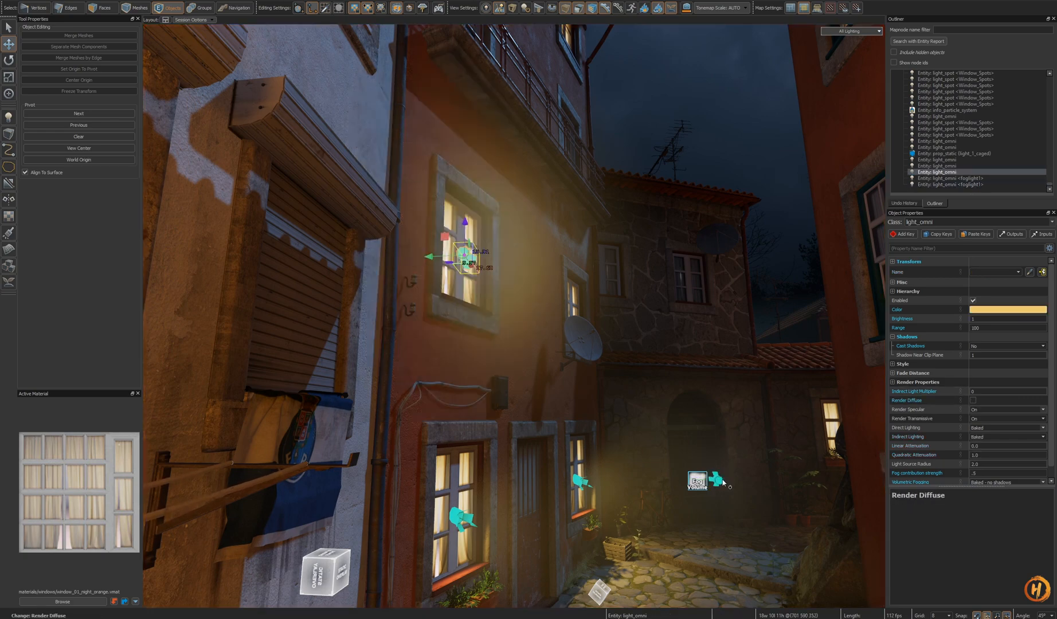
# - Try setting the window light's Range to 75
pyautogui.click(717, 479)
pyautogui.press('s')
pyautogui.moveTo(716, 478); pyautogui.dragTo(550, 295, button='right')
pyautogui.click(531, 288)
pyautogui.press('w')
pyautogui.scroll(-2, 951, 395)
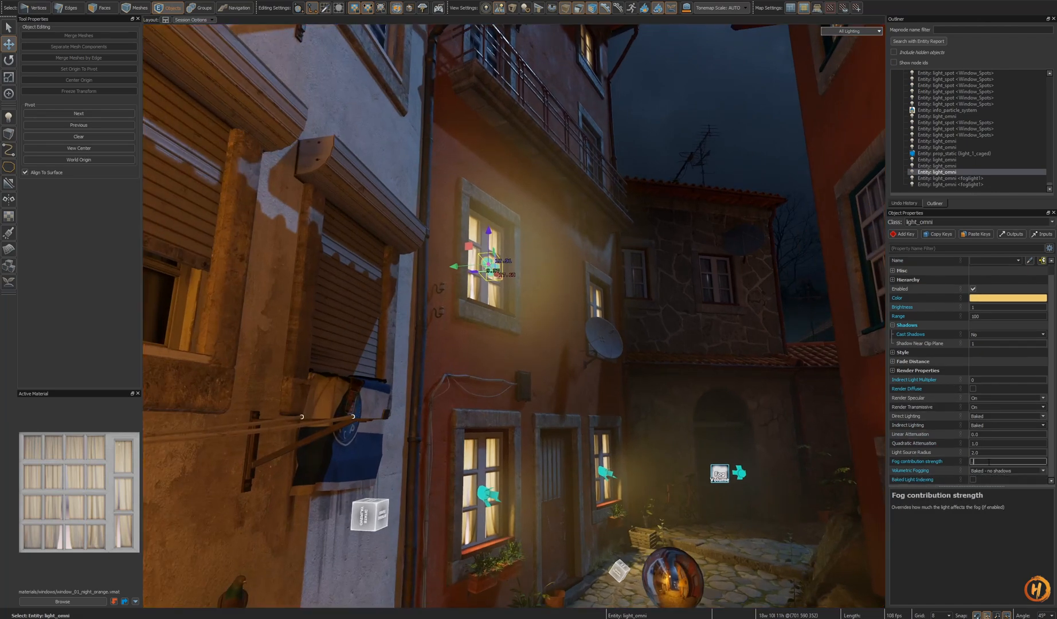
pyautogui.moveTo(689, 377); pyautogui.dragTo(467, 317, button='right')
pyautogui.press('w')
pyautogui.press('h')
pyautogui.hotkey('ctrl', 'z')
pyautogui.press('s')
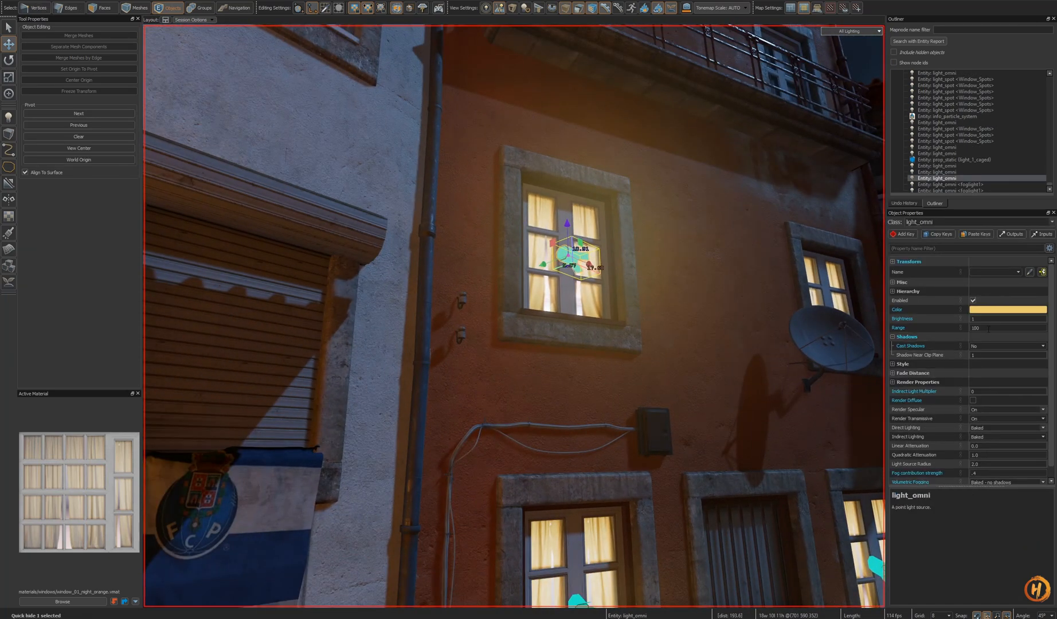
pyautogui.moveTo(989, 329); pyautogui.dragTo(956, 332)
pyautogui.write('75')
pyautogui.press('Return')
pyautogui.press('s')
pyautogui.moveTo(826, 332); pyautogui.dragTo(514, 316, button='right')
pyautogui.press('s')
pyautogui.press('w')
pyautogui.press('h')
pyautogui.hotkey('ctrl', 'z')
pyautogui.hotkey('ctrl', 'z')
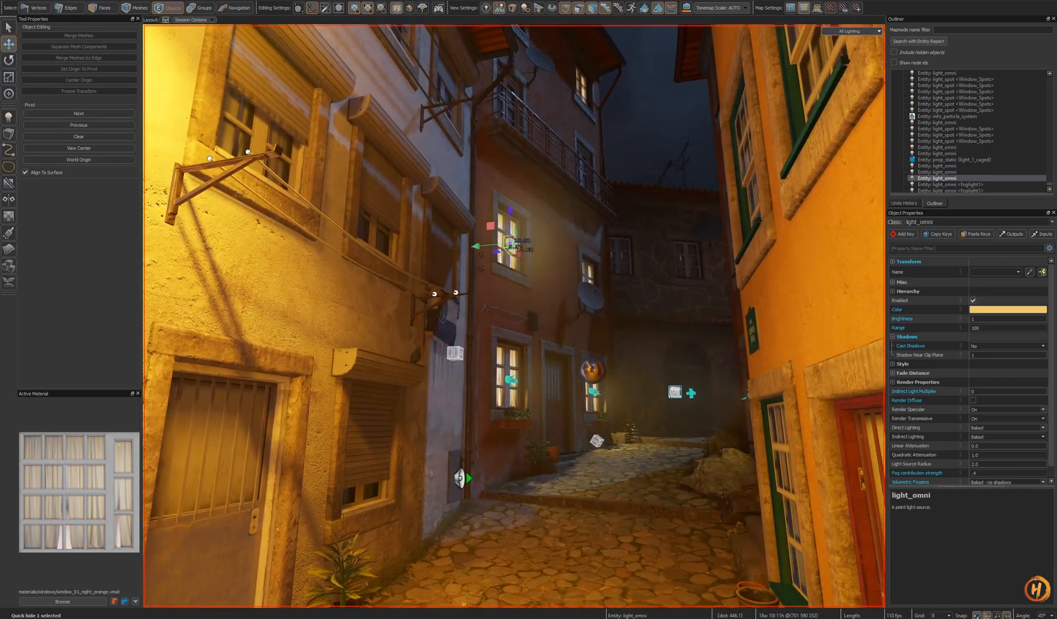
pyautogui.press('f')
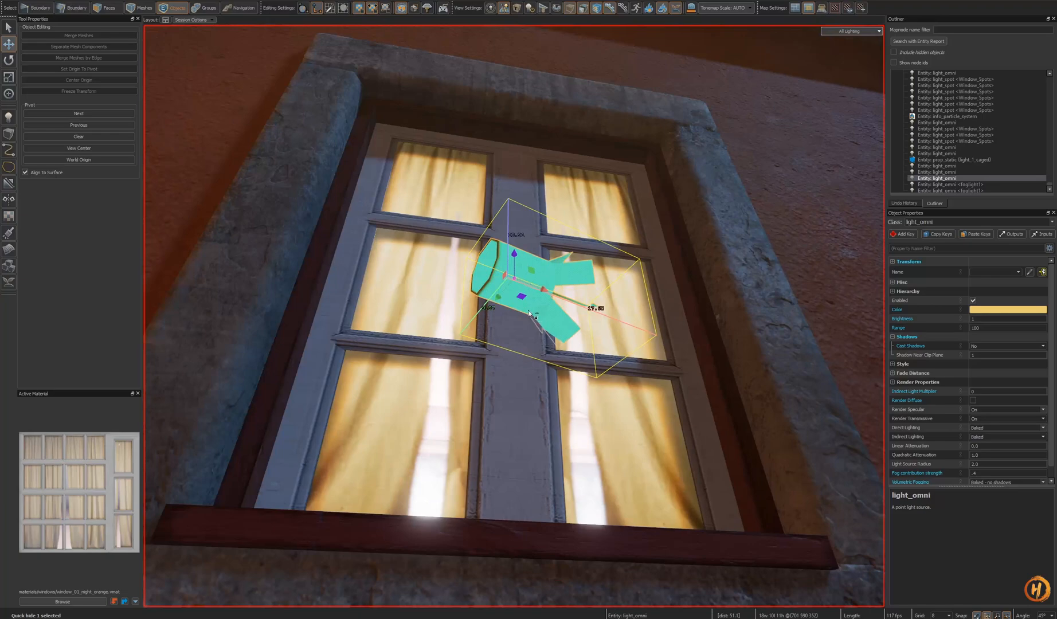
pyautogui.moveTo(529, 313)
pyautogui.mouseDown(button='right')
pyautogui.moveTo(514, 316)
pyautogui.moveTo(539, 293)
pyautogui.moveTo(514, 315)
pyautogui.mouseUp(button='right')
pyautogui.press('s')
pyautogui.press('s')
pyautogui.press('w')
pyautogui.press('h')
pyautogui.hotkey('ctrl', 'z')
pyautogui.press('w')
pyautogui.press('Escape')
pyautogui.press('s')
pyautogui.press('w')
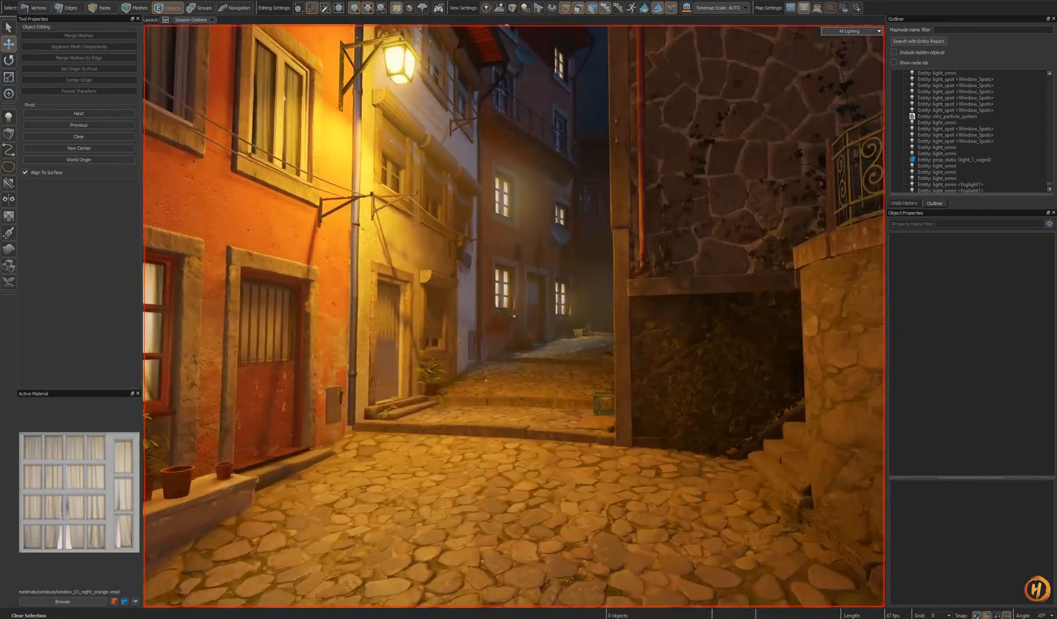
pyautogui.press('d')
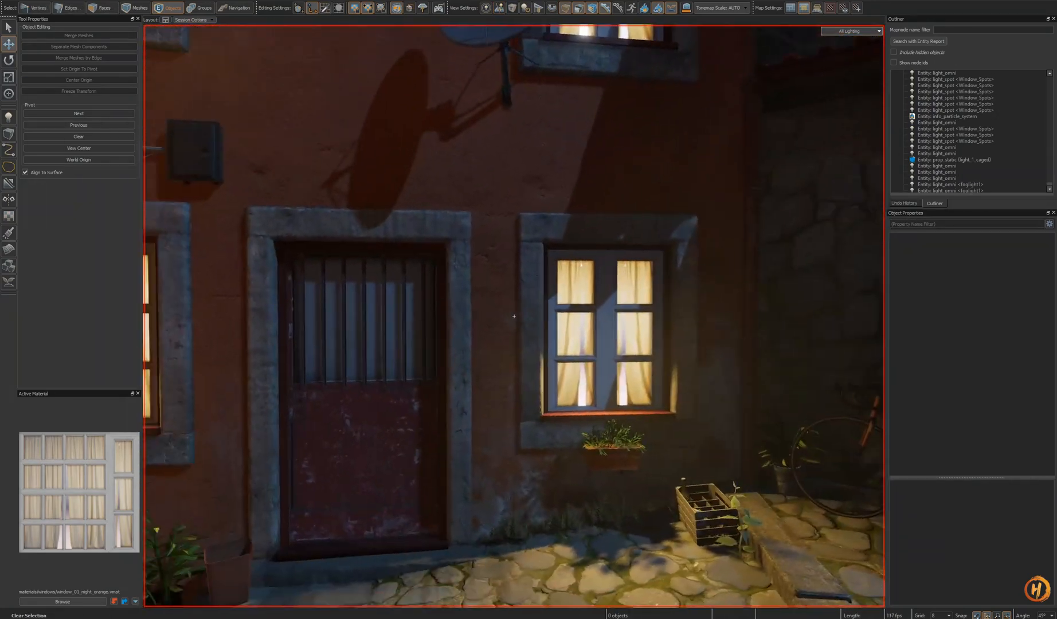
pyautogui.press('s')
pyautogui.press('w')
pyautogui.hotkey('ctrl', 'z')
pyautogui.press('w')
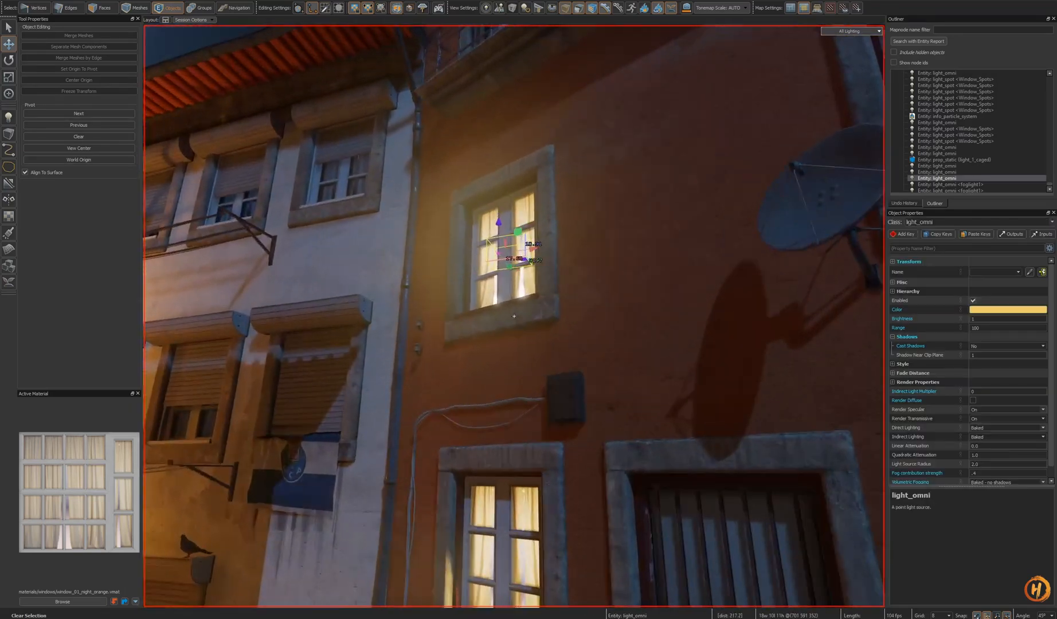
pyautogui.press('Escape')
# - Open the ext_window_facade_03_night prefab, paste the window light into it, and close the prefab
pyautogui.doubleClick(453, 300)
pyautogui.keyDown('alt'); pyautogui.moveTo(452, 299); pyautogui.dragTo(513, 322); pyautogui.keyUp('alt')
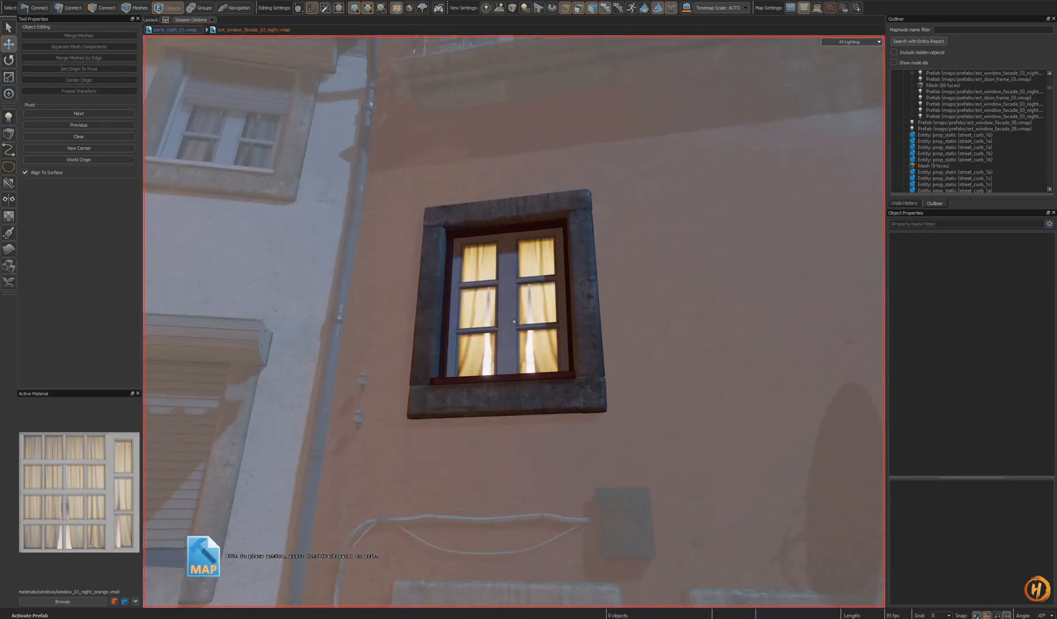
pyautogui.hotkey('ctrl', 'v')
pyautogui.press('w')
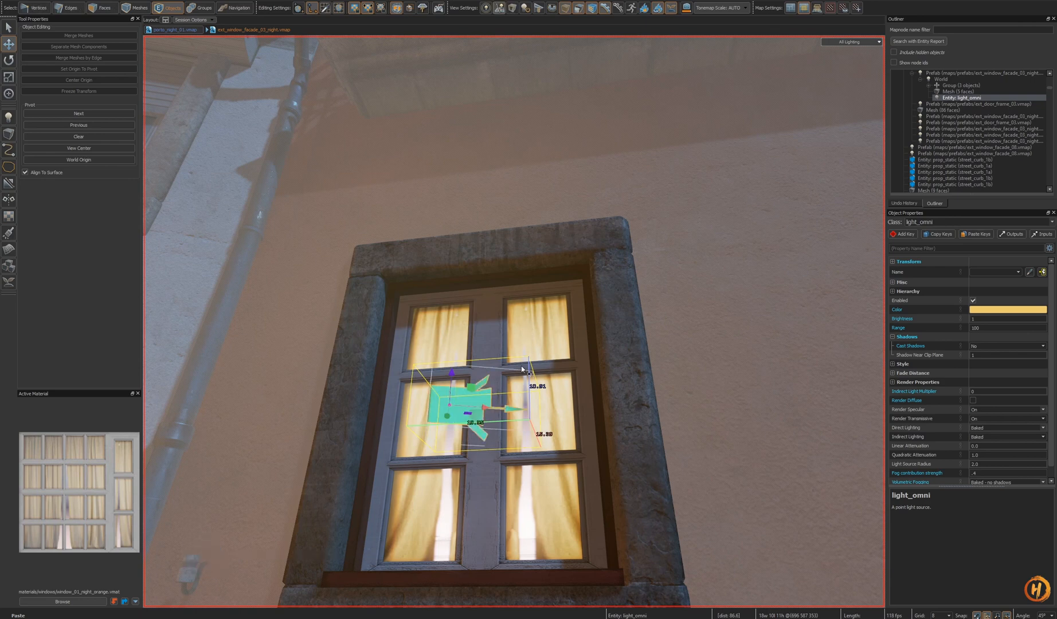
pyautogui.press('w')
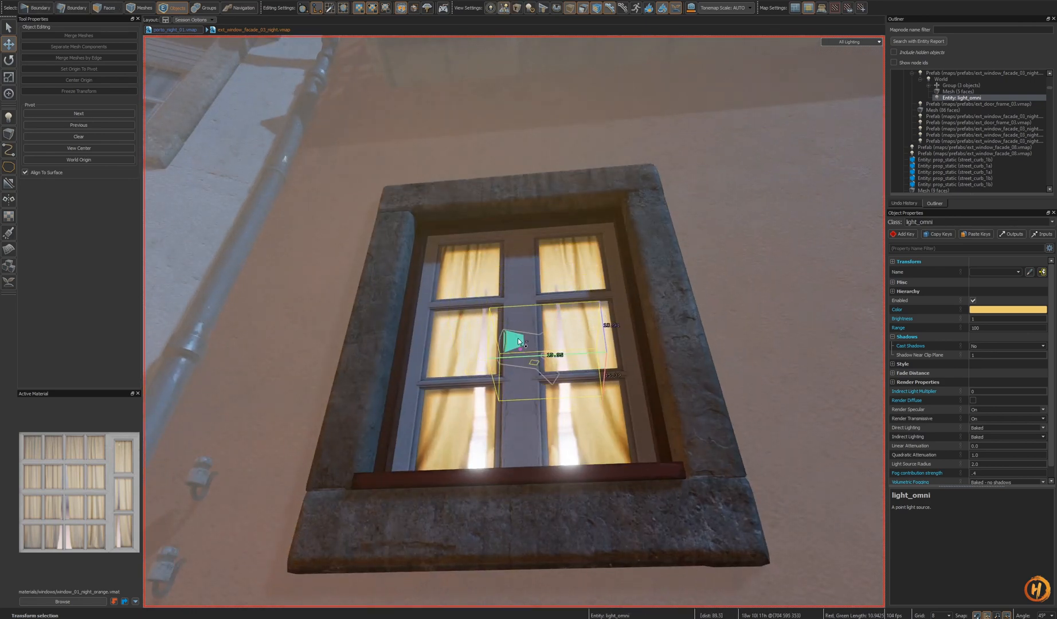
pyautogui.press('s')
pyautogui.scroll(-1, 955, 422)
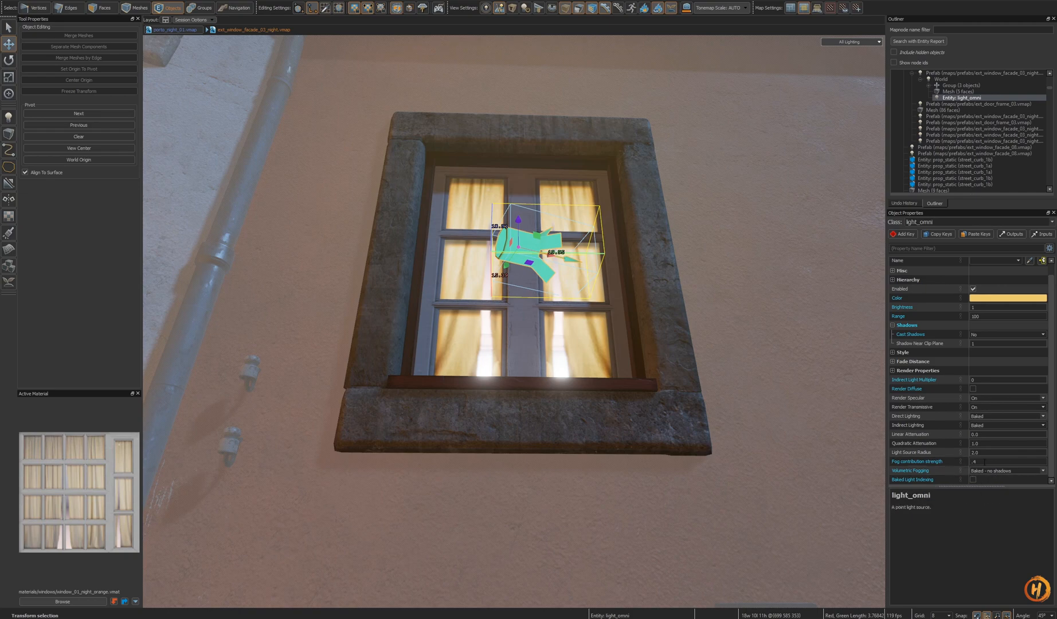
pyautogui.press('s')
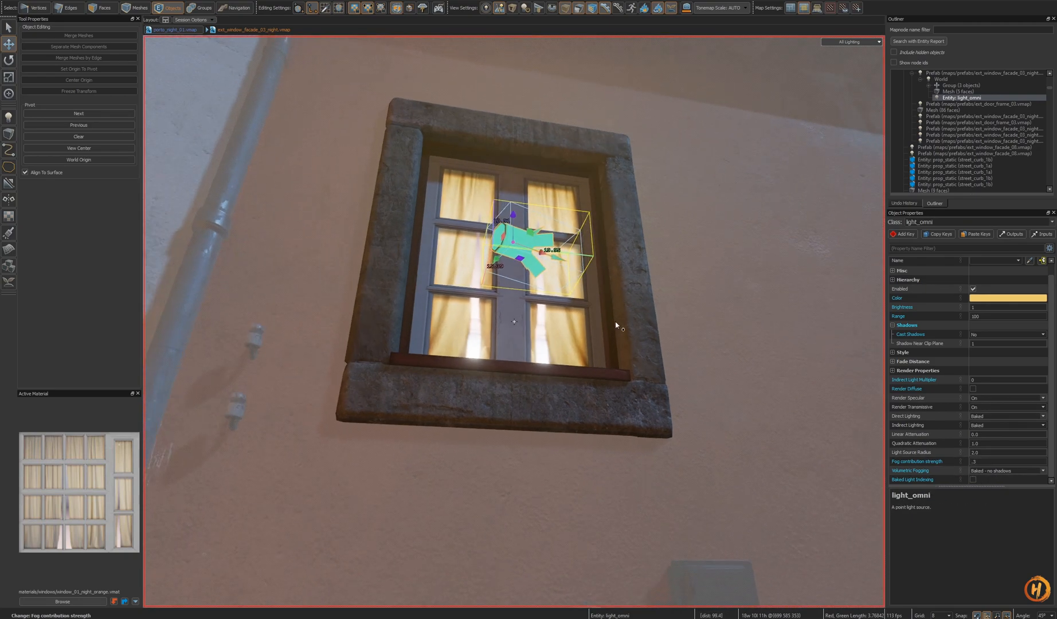
pyautogui.doubleClick(677, 283)
pyautogui.press('s')
pyautogui.moveTo(677, 282); pyautogui.dragTo(514, 316, button='right')
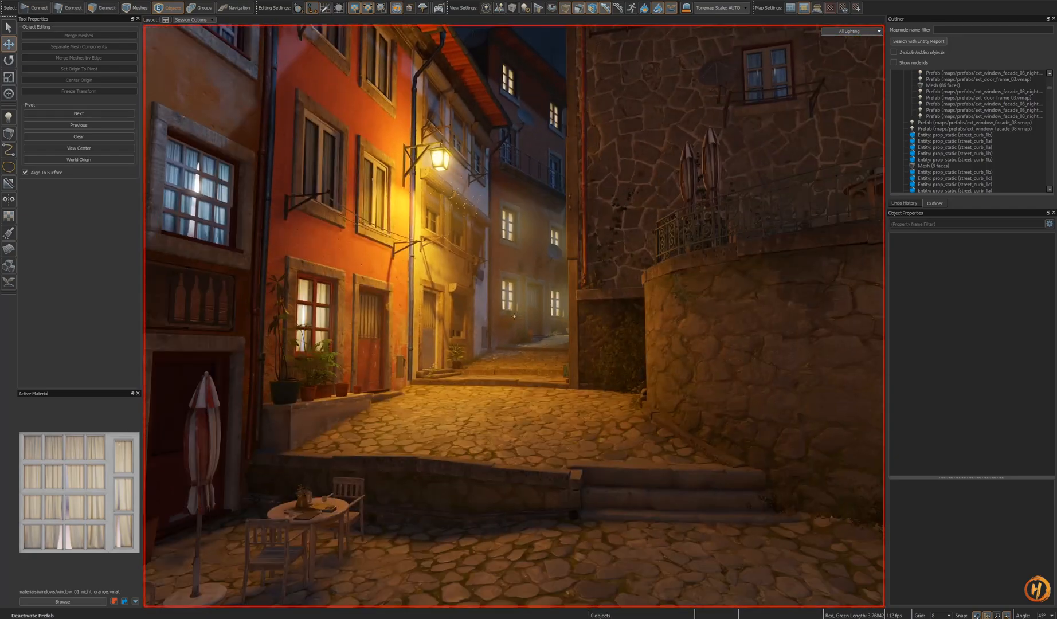
# - Fly through the alley to the window facade prefab and open it for editing
pyautogui.press('w')
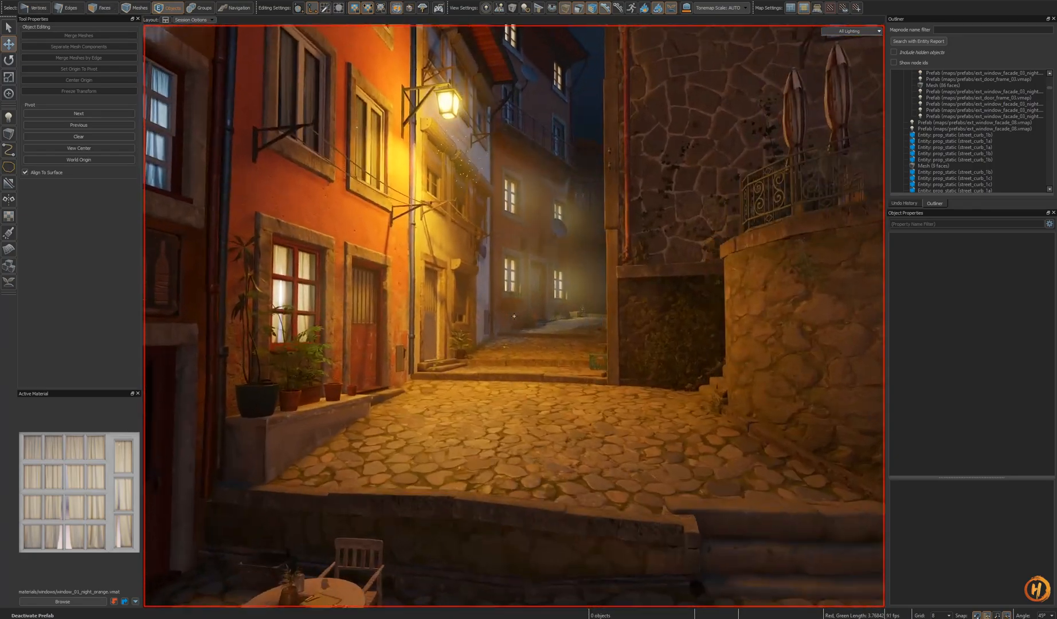
pyautogui.press('w')
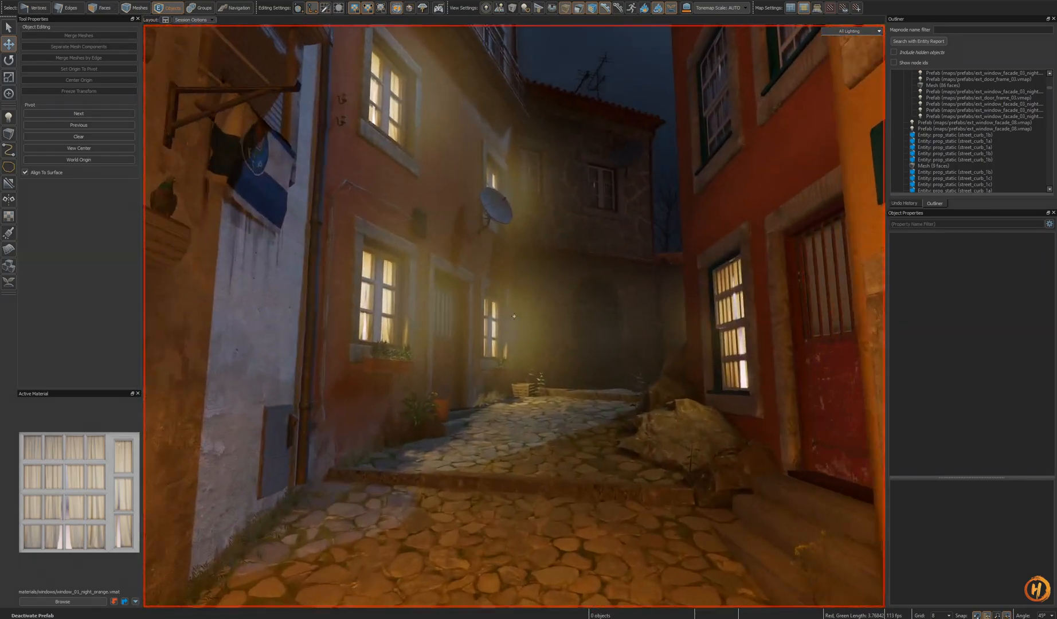
pyautogui.press('w')
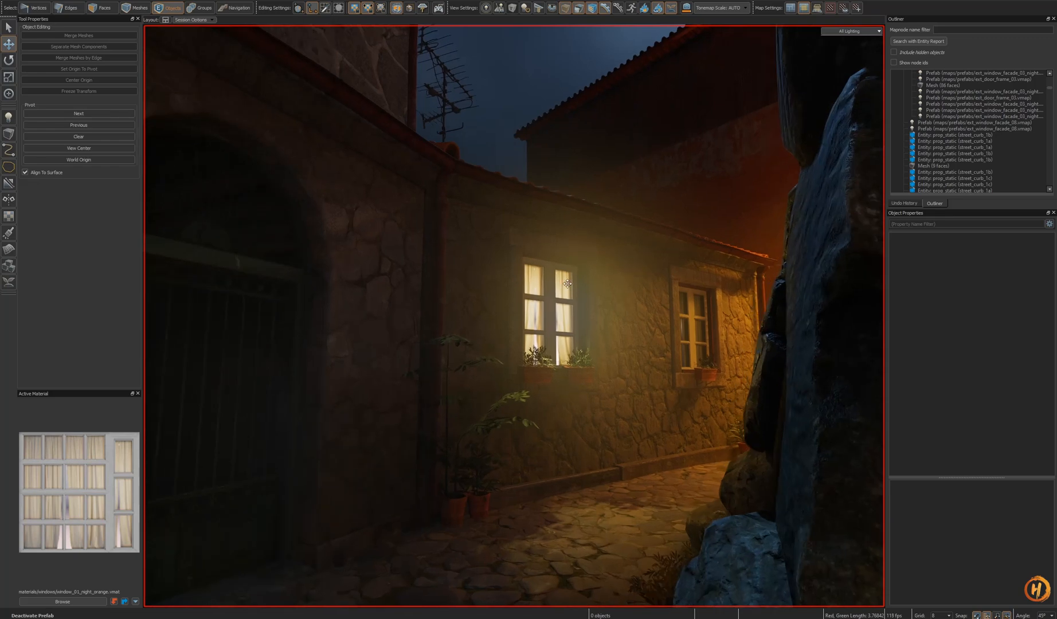
pyautogui.press('s')
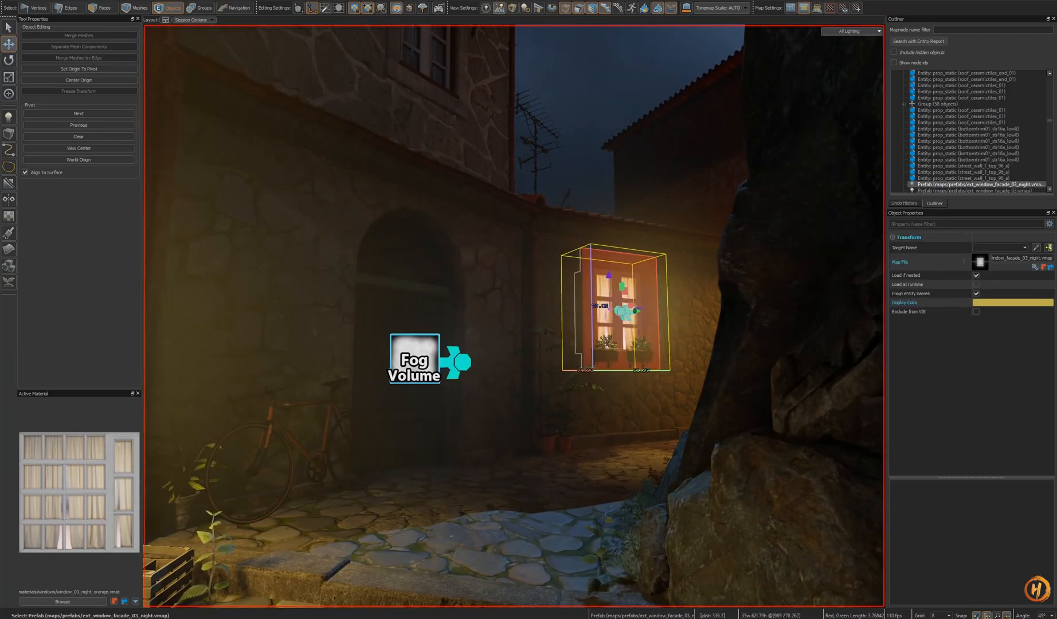
pyautogui.press('s')
pyautogui.moveTo(602, 374); pyautogui.dragTo(601, 374, button='right')
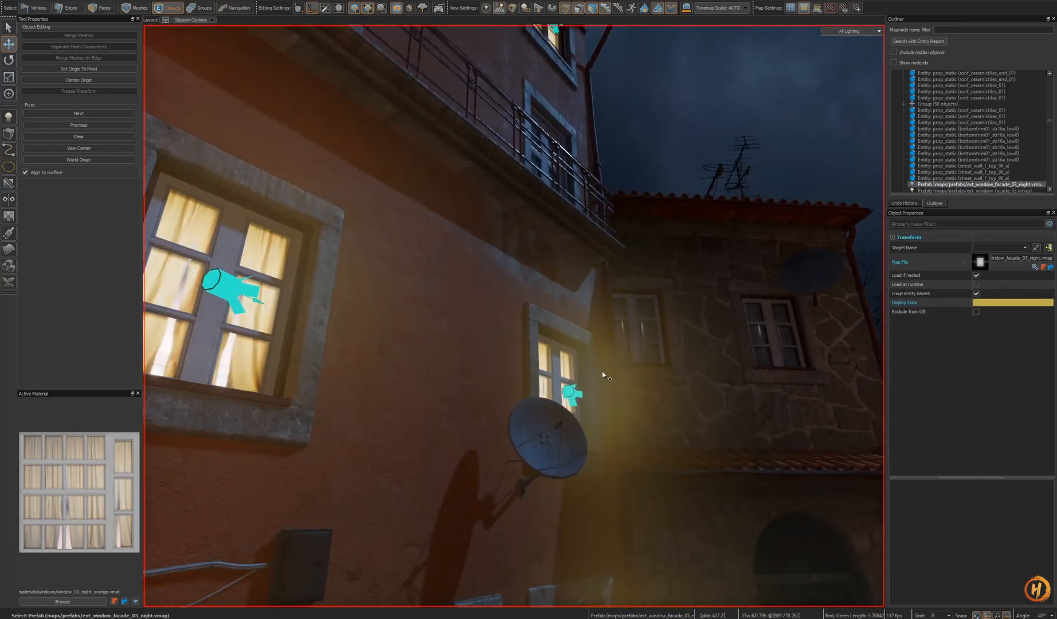
pyautogui.doubleClick(571, 387)
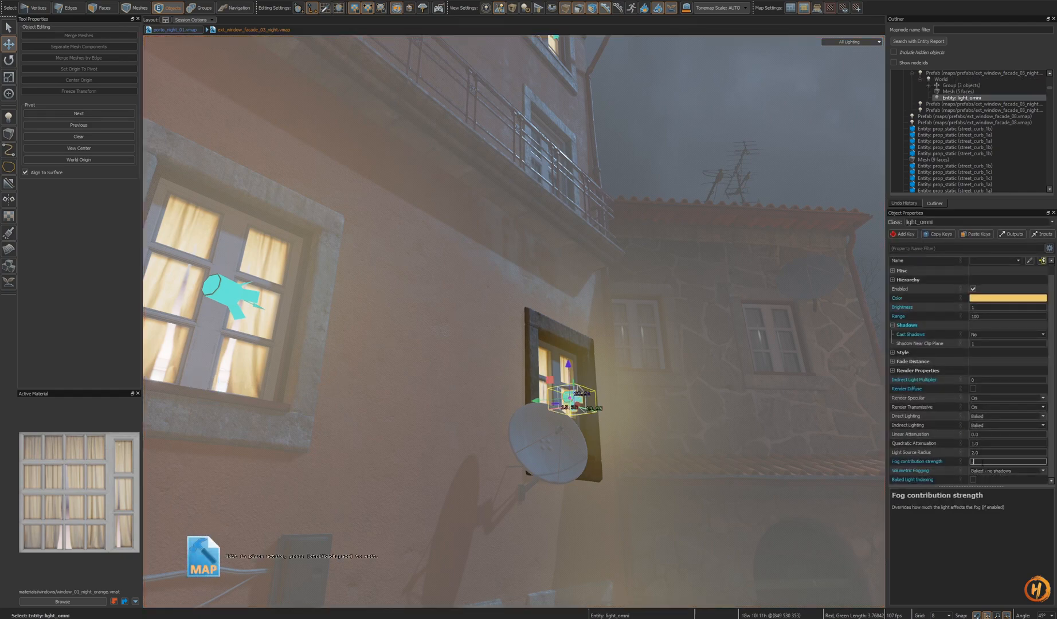
# - Inspect the light inside the window facade prefab and return to the map
pyautogui.doubleClick(713, 370)
pyautogui.press('s')
pyautogui.moveTo(691, 346); pyautogui.dragTo(692, 347, button='right')
pyautogui.press('o')
pyautogui.press('s')
pyautogui.moveTo(514, 315); pyautogui.dragTo(534, 320, button='right')
pyautogui.press('w')
pyautogui.press('w')
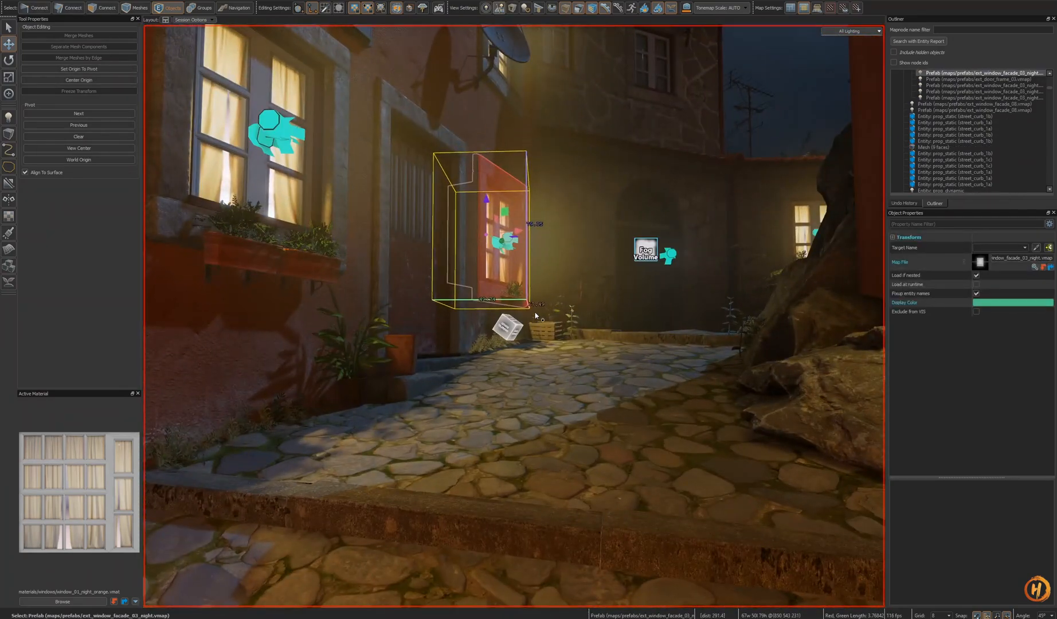
# - Select a Window_Spots spot light and examine its Volumetric Fogging setting
pyautogui.keyDown('alt'); pyautogui.moveTo(535, 316); pyautogui.dragTo(532, 311, button='middle'); pyautogui.keyUp('alt')
pyautogui.click(503, 277)
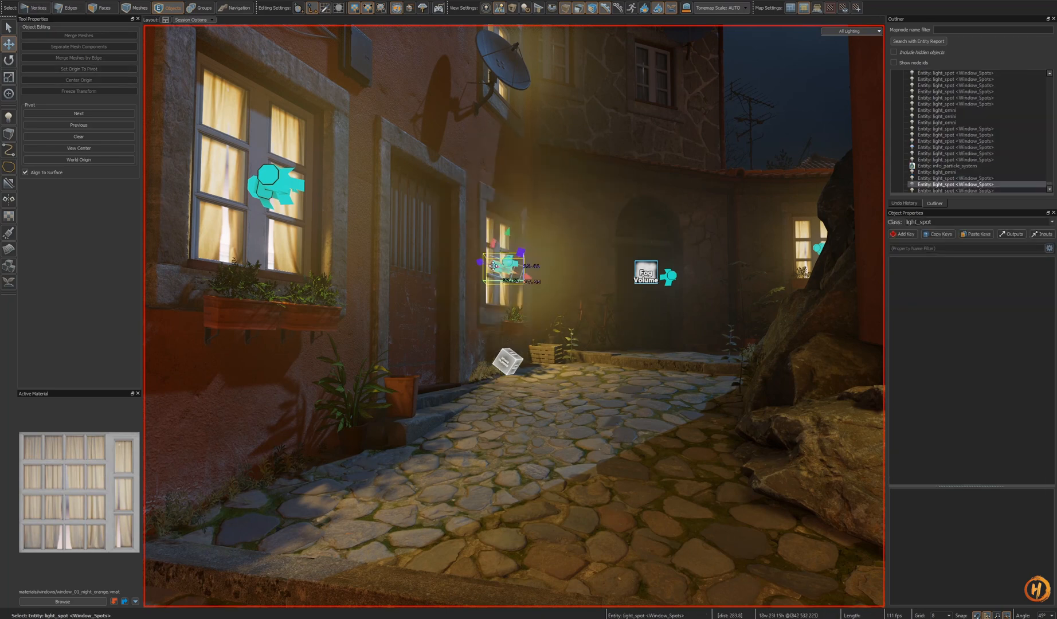
pyautogui.hotkey('ctrl', 'z')
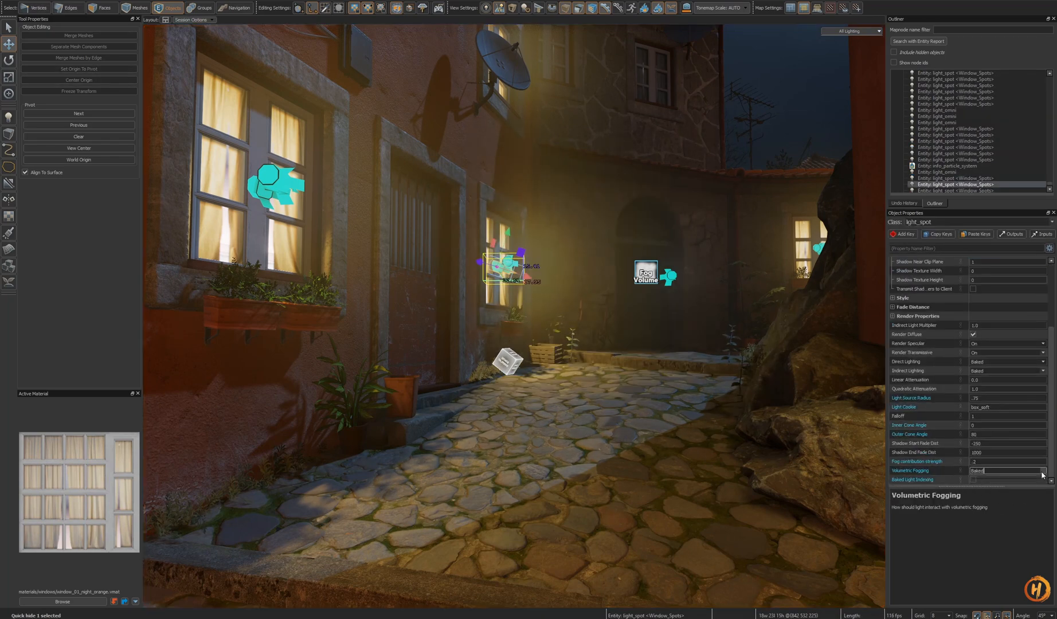
pyautogui.press('s')
pyautogui.moveTo(416, 247)
pyautogui.mouseDown(button='right')
pyautogui.moveTo(376, 247)
pyautogui.moveTo(416, 247)
pyautogui.mouseUp(button='right')
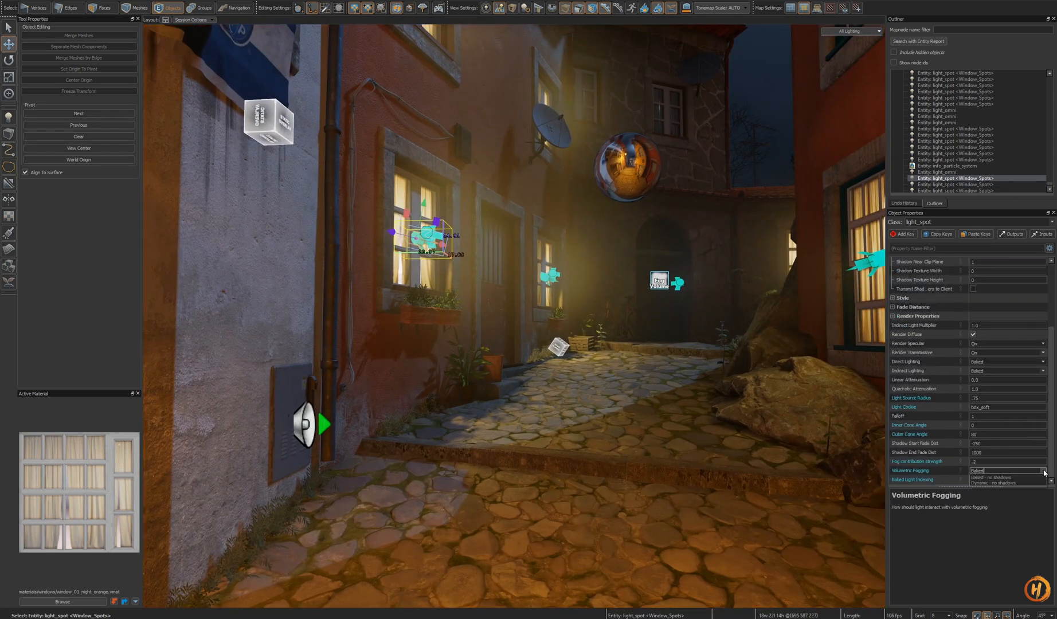
pyautogui.press('s')
pyautogui.moveTo(599, 387); pyautogui.dragTo(583, 356, button='right')
pyautogui.press('s')
pyautogui.press('Escape')
# - Save the map
pyautogui.hotkey('shift', 'o')
pyautogui.hotkey('ctrl', 's')
pyautogui.press('s')
pyautogui.press('w')
pyautogui.hotkey('shift', 'o')
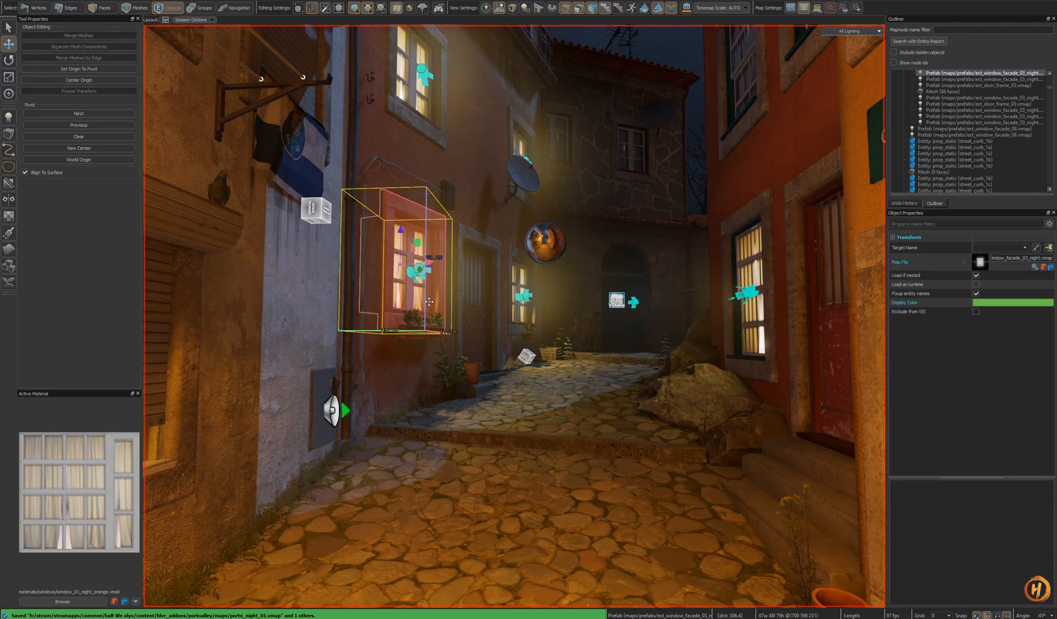
# - Open the window facade prefab and move and rotate its light so it sits inside the window
pyautogui.doubleClick(429, 301)
pyautogui.press('w')
pyautogui.moveTo(420, 276); pyautogui.dragTo(421, 287, button='right')
pyautogui.press('s')
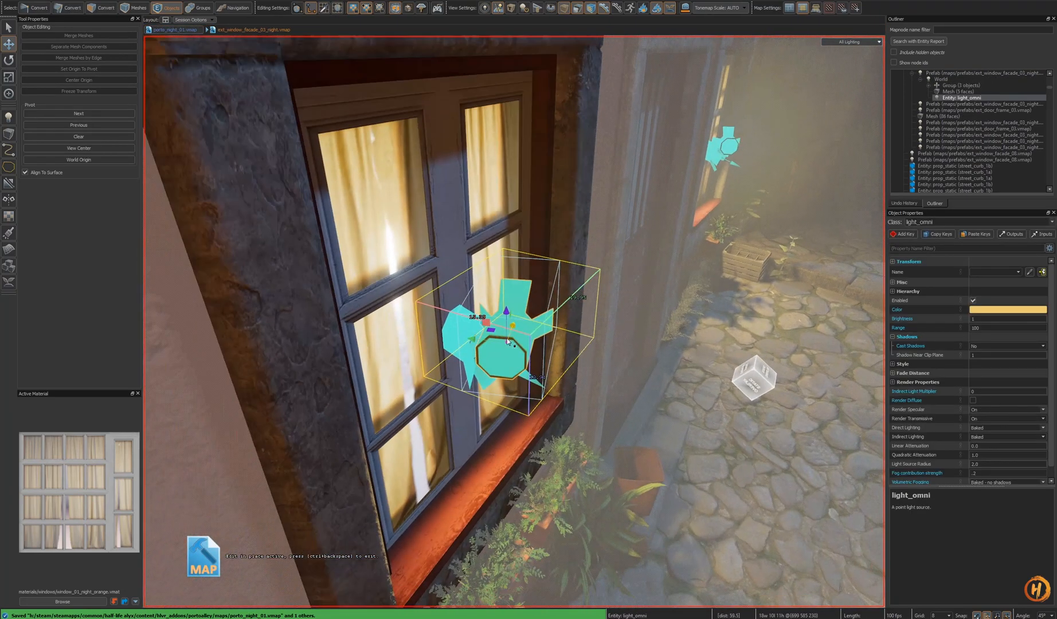
pyautogui.click(423, 281)
pyautogui.click(487, 335)
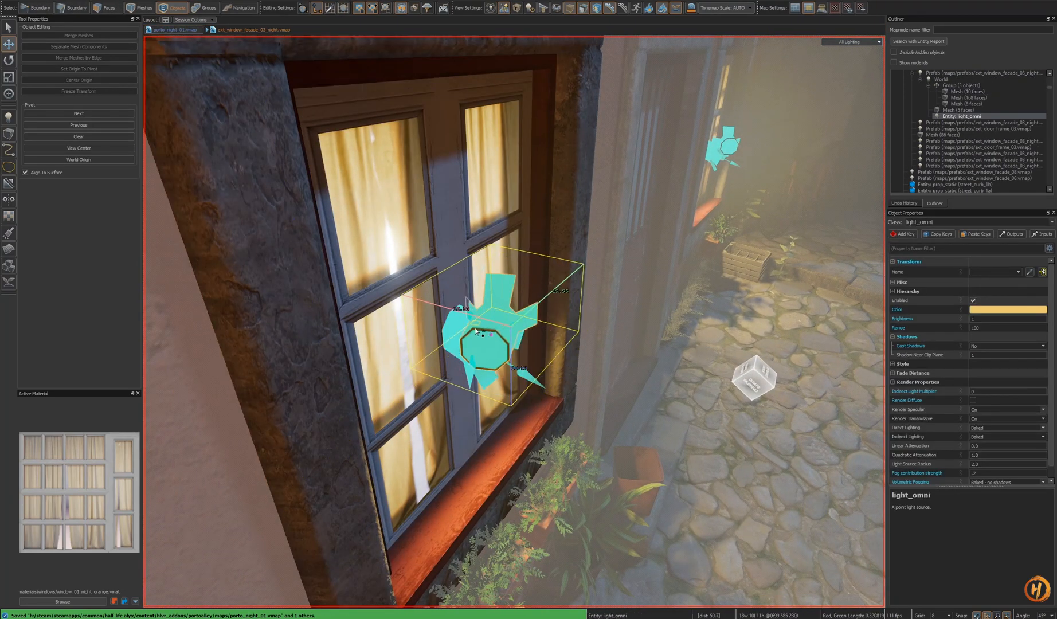
pyautogui.moveTo(479, 347); pyautogui.dragTo(493, 287)
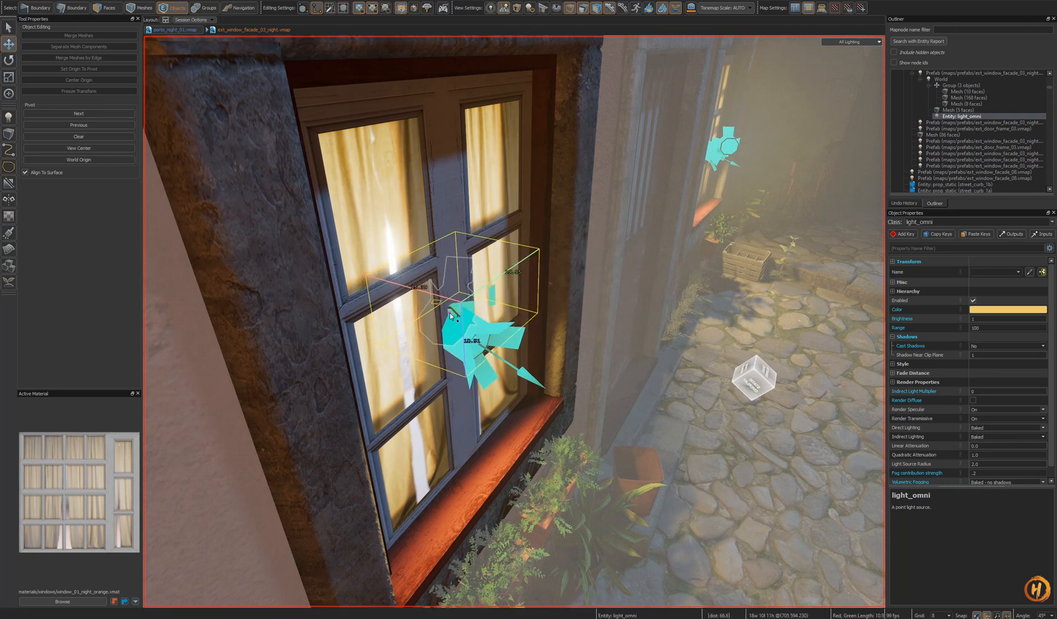
pyautogui.scroll(3, 450, 317)
pyautogui.keyDown('alt'); pyautogui.moveTo(450, 317); pyautogui.dragTo(674, 372); pyautogui.keyUp('alt')
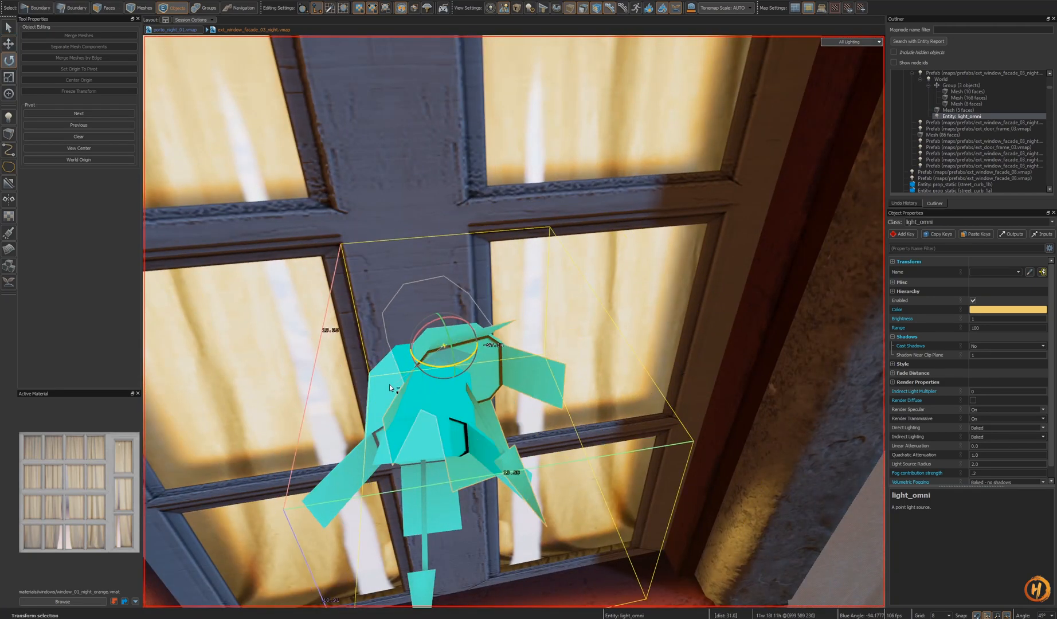
pyautogui.keyDown('shift'); pyautogui.moveTo(368, 384); pyautogui.dragTo(368, 385); pyautogui.keyUp('shift')
pyautogui.moveTo(368, 386)
pyautogui.keyDown('alt'); pyautogui.mouseDown()
pyautogui.moveTo(487, 321)
pyautogui.moveTo(491, 262)
pyautogui.moveTo(514, 321)
pyautogui.moveTo(606, 347)
pyautogui.mouseUp(); pyautogui.keyUp('alt')
pyautogui.press('t')
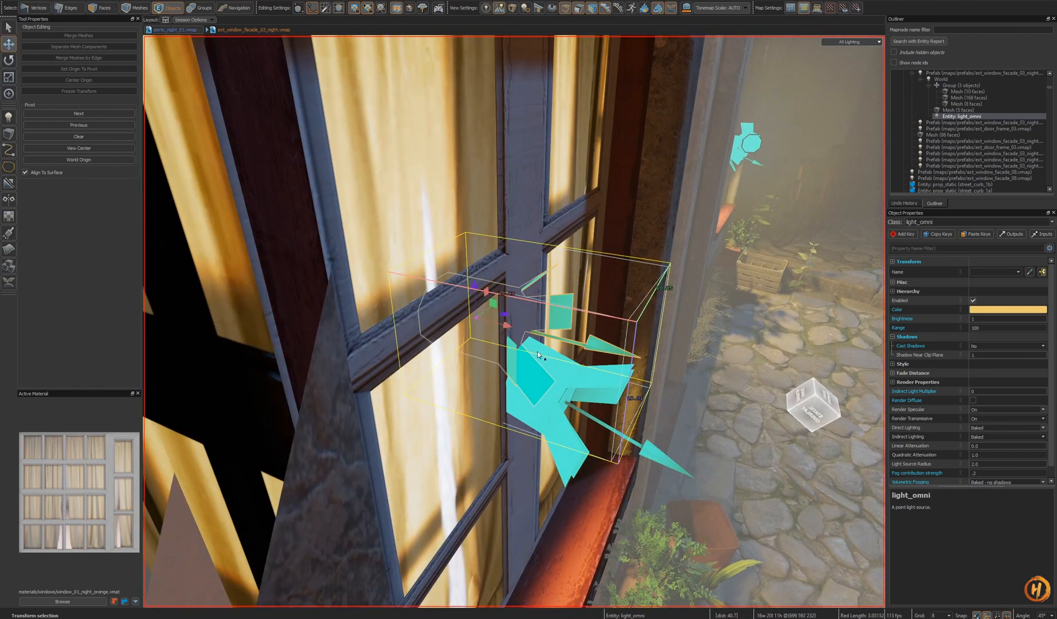
pyautogui.scroll(-5, 538, 354)
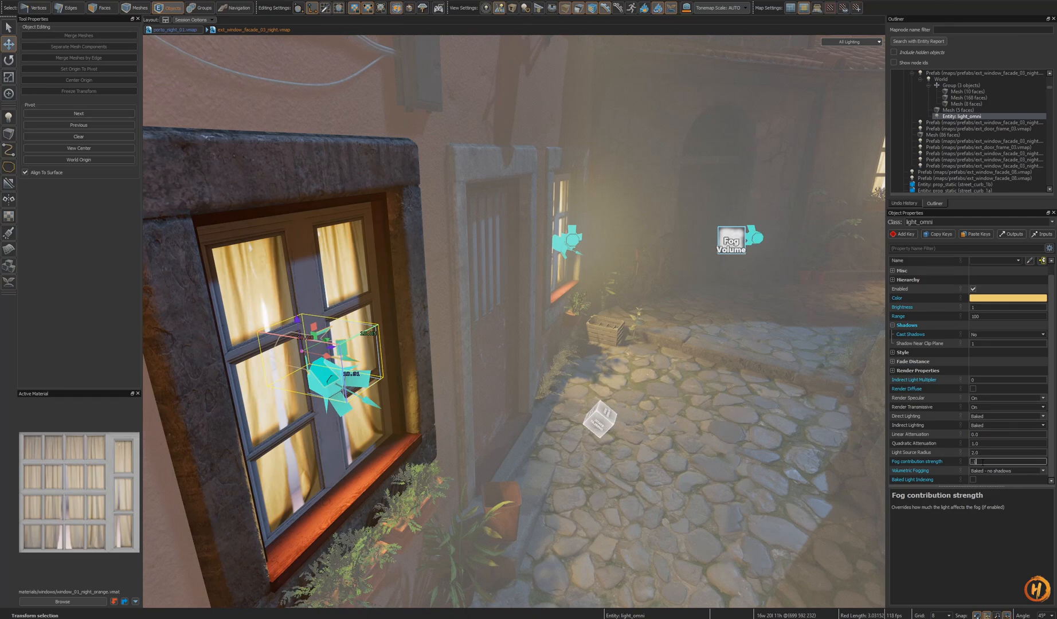
# - Close the prefab and save it
pyautogui.doubleClick(711, 412)
pyautogui.scroll(-8, 709, 414)
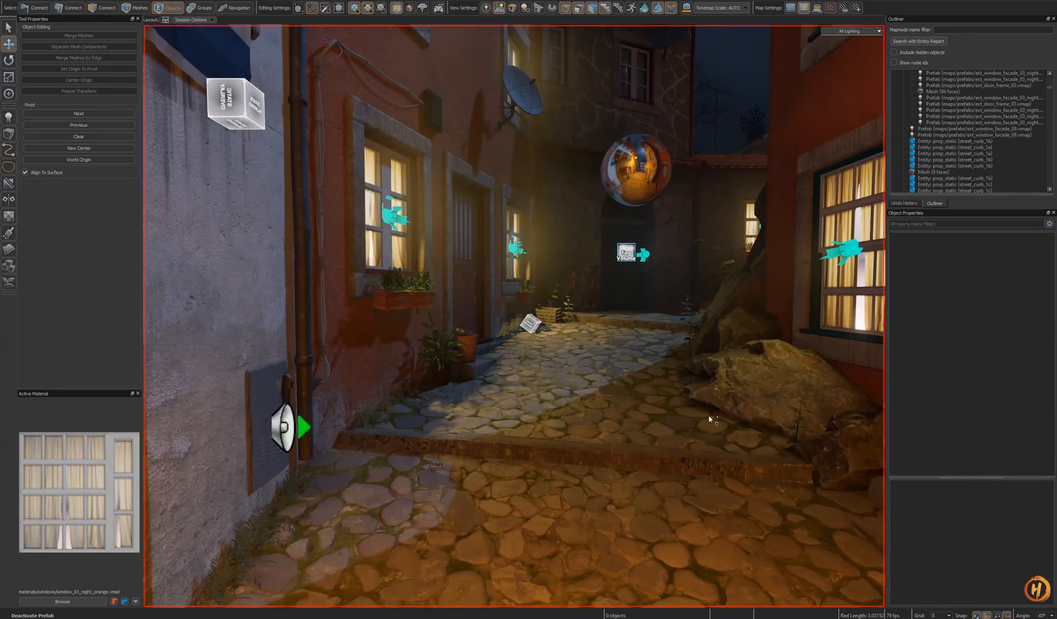
pyautogui.press('o')
pyautogui.press('z')
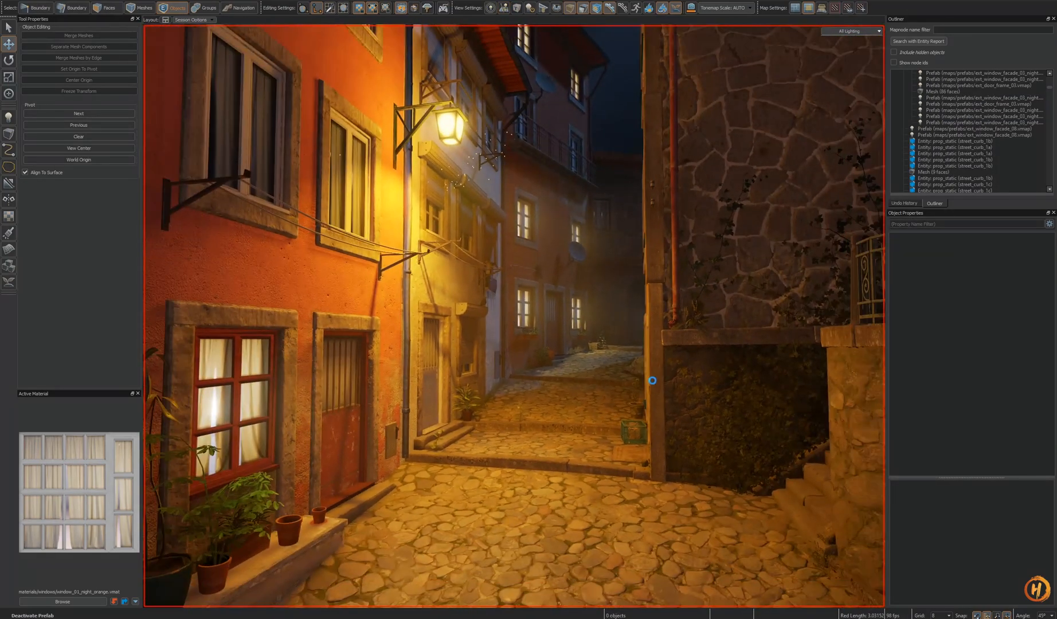
pyautogui.hotkey('ctrl', 's')
pyautogui.press('s')
pyautogui.press('w')
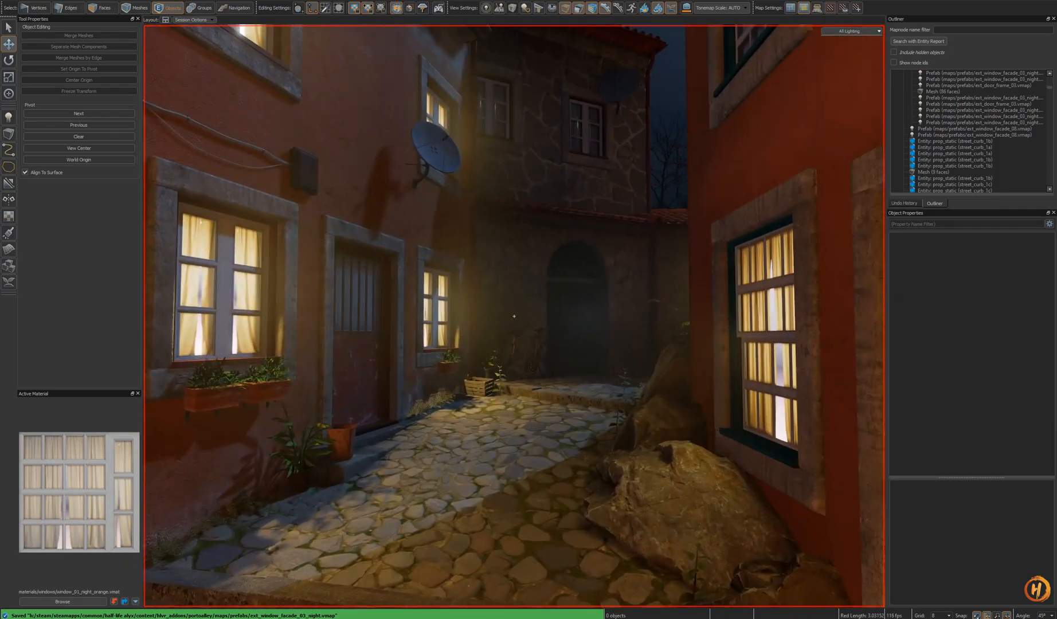
pyautogui.press('z')
# - Select the foglight1 light and move it beside the fog volume in front of the archway
pyautogui.click(586, 316)
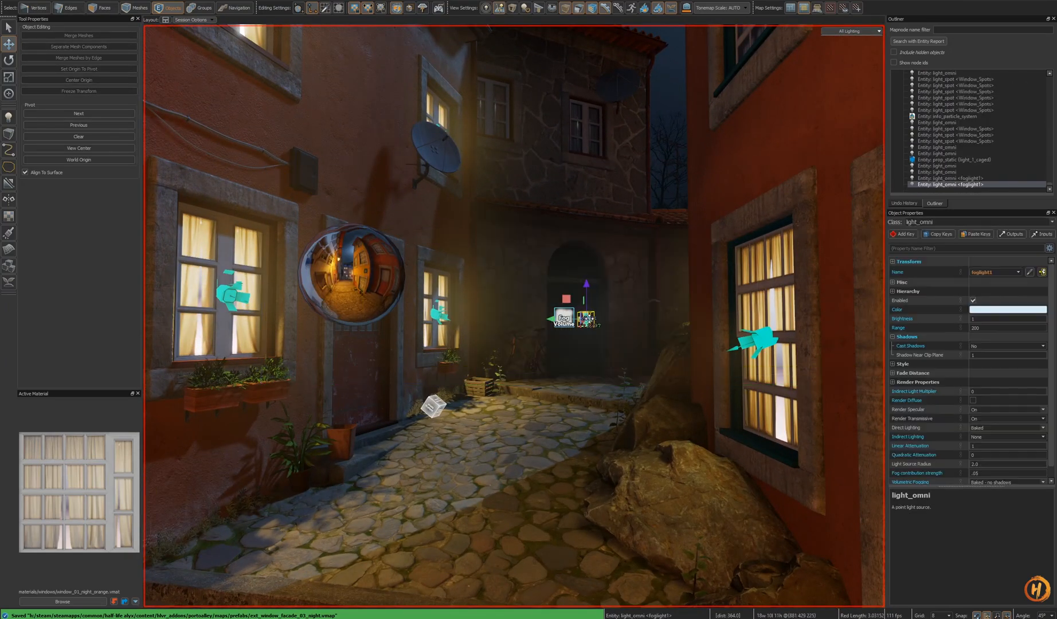
pyautogui.keyDown('alt'); pyautogui.moveTo(602, 365); pyautogui.dragTo(590, 484); pyautogui.keyUp('alt')
pyautogui.hotkey('shift', 'a')
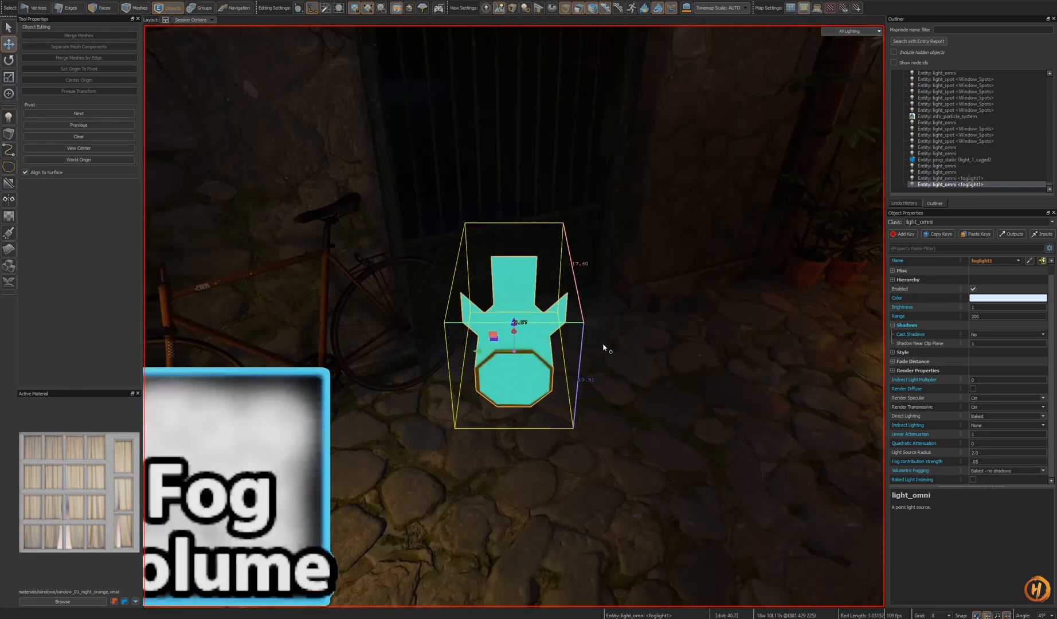
pyautogui.scroll(-5, 602, 347)
pyautogui.keyDown('alt'); pyautogui.moveTo(602, 347); pyautogui.dragTo(533, 306); pyautogui.keyUp('alt')
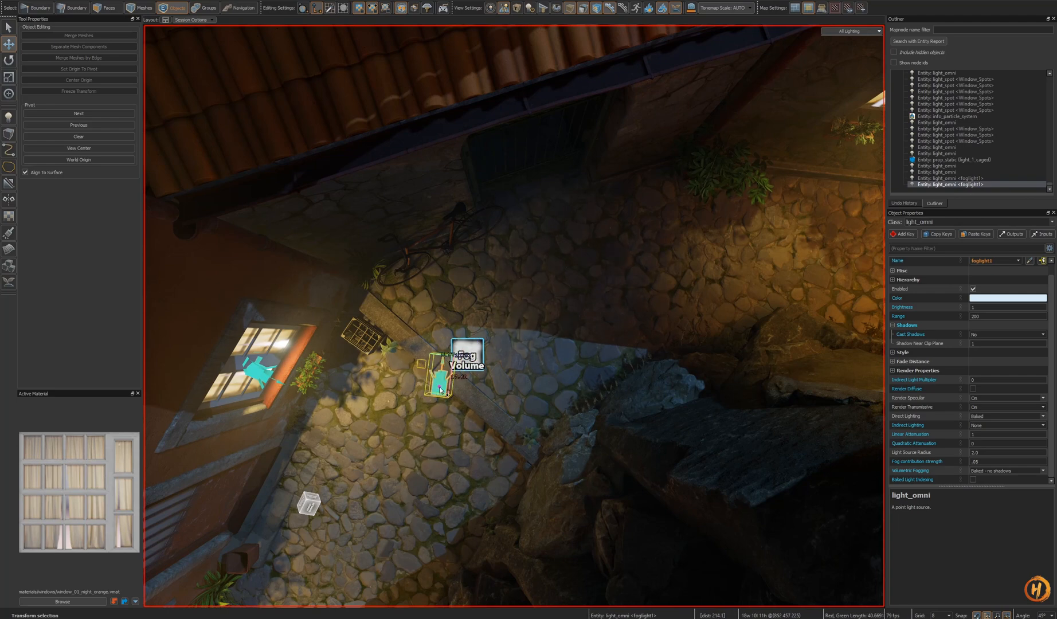
pyautogui.keyDown('alt'); pyautogui.moveTo(427, 392); pyautogui.dragTo(440, 321); pyautogui.keyUp('alt')
pyautogui.keyDown('alt'); pyautogui.moveTo(445, 374); pyautogui.dragTo(445, 358); pyautogui.keyUp('alt')
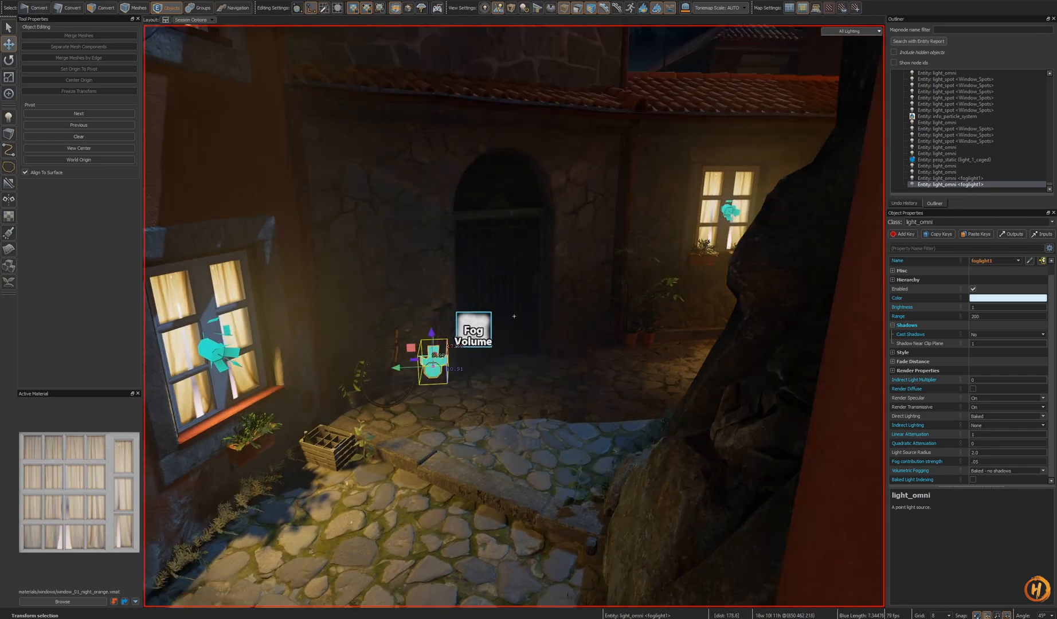
pyautogui.press('s')
pyautogui.press('h')
pyautogui.hotkey('ctrl', 'z')
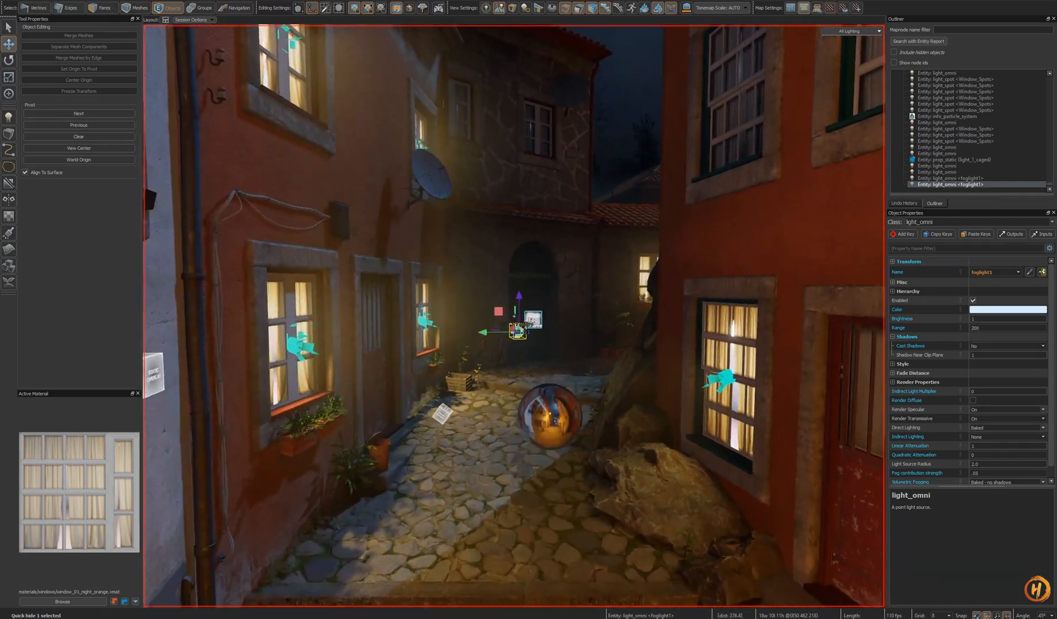
# - Fly to the gift shop lane and place a pasted copy of the fog light on the street there
pyautogui.press('w')
pyautogui.press('w')
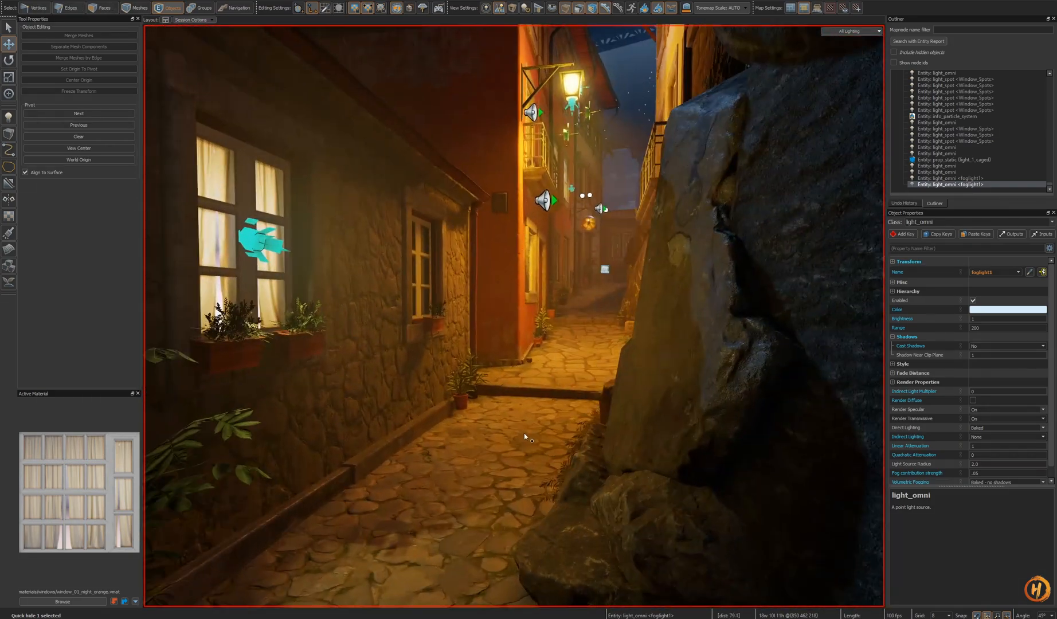
pyautogui.press('w')
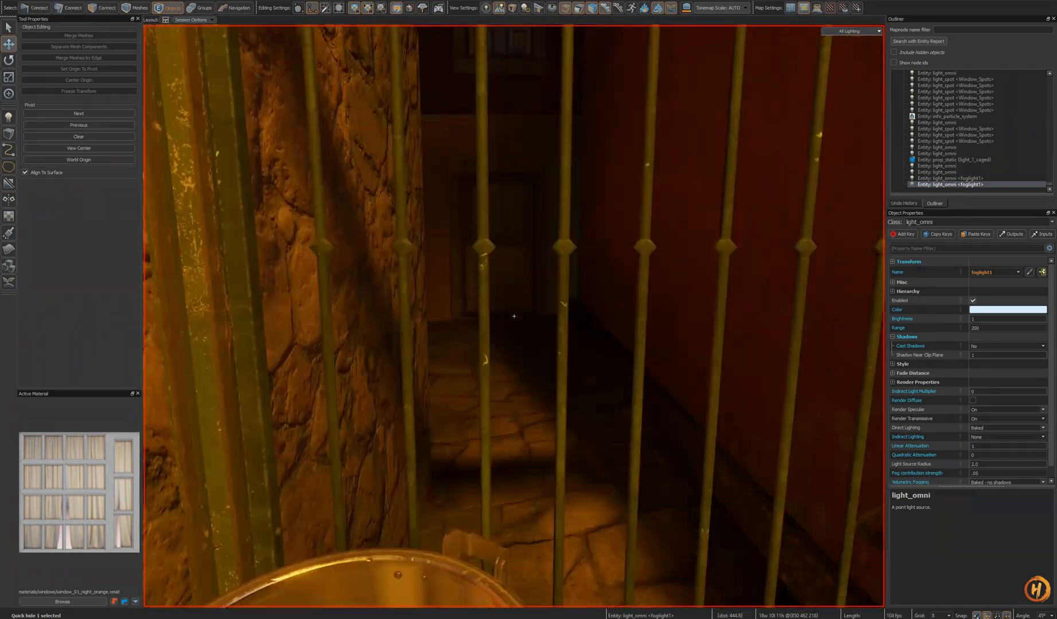
pyautogui.press('s')
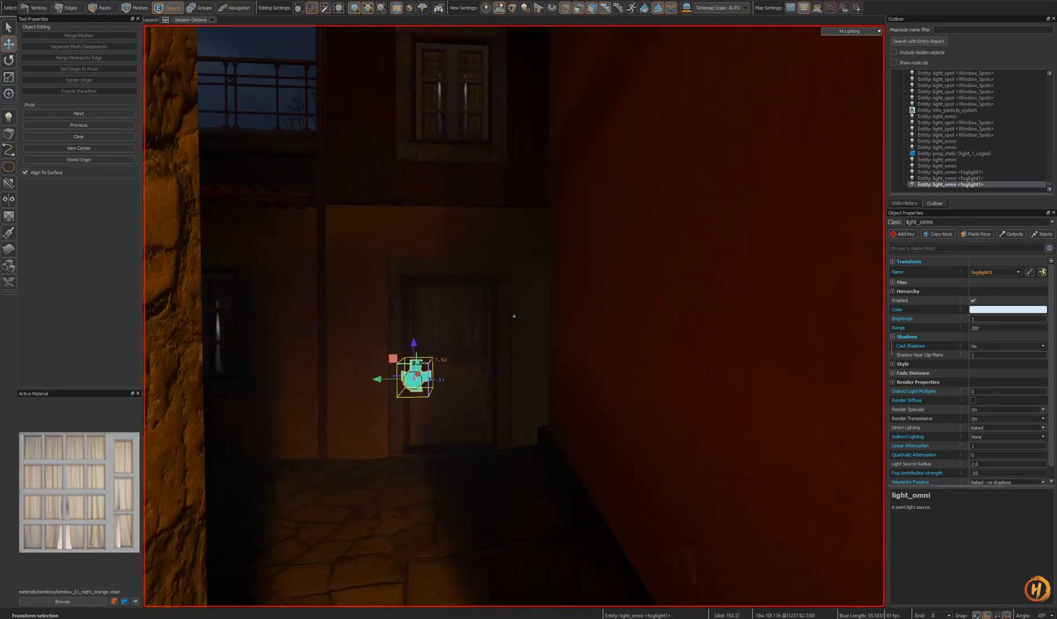
pyautogui.press('w')
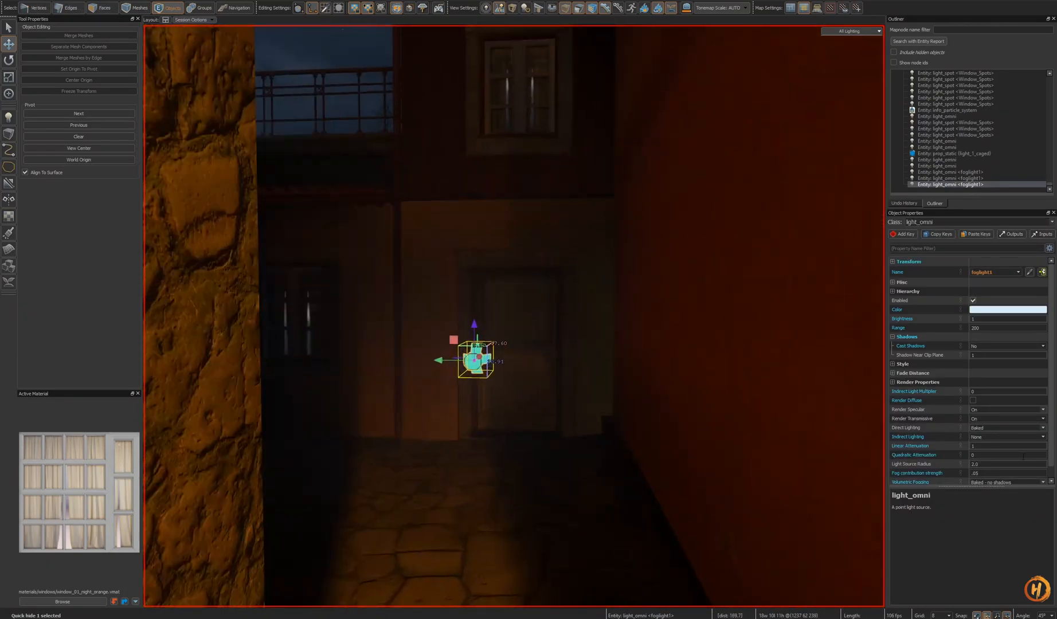
pyautogui.press('s')
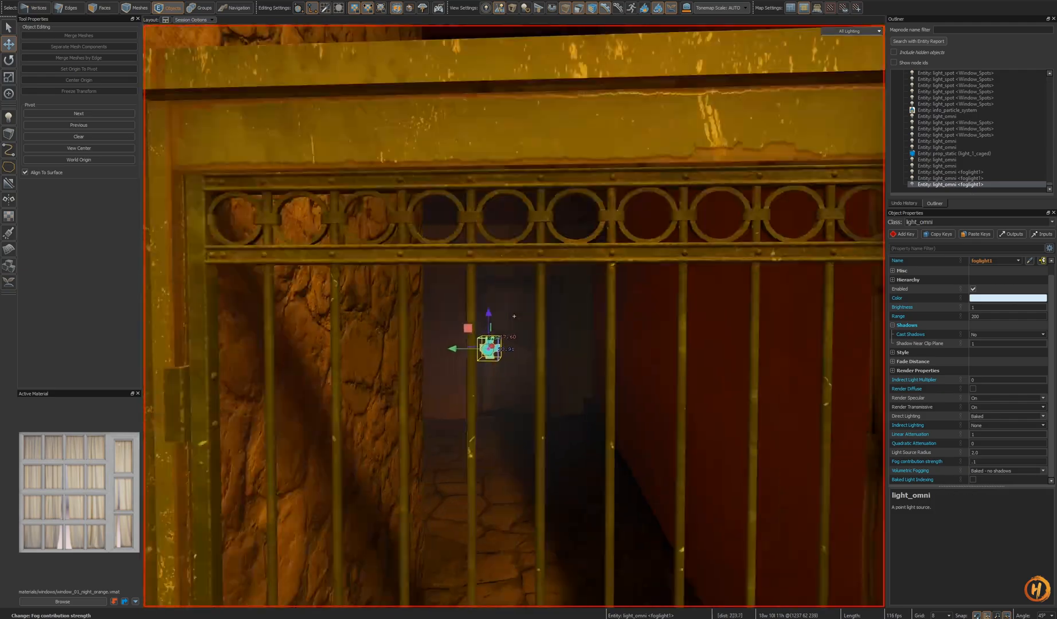
pyautogui.press('w')
pyautogui.moveTo(628, 401); pyautogui.dragTo(514, 316, button='right')
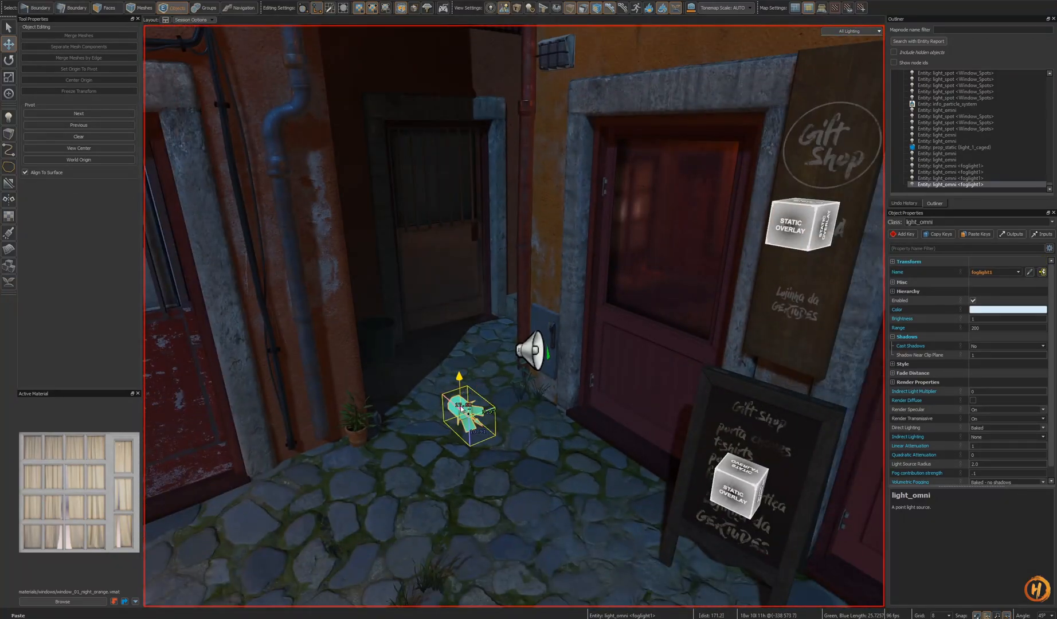
pyautogui.moveTo(462, 409); pyautogui.dragTo(506, 452, button='right')
# - Hide and unhide the fog light, undo the deletion, and cut the fog light
pyautogui.press('h')
pyautogui.hotkey('ctrl', 'z')
pyautogui.press('h')
pyautogui.hotkey('ctrl', 'z')
pyautogui.scroll(-1, 966, 446)
pyautogui.press('Escape')
pyautogui.hotkey('ctrl', 'z')
pyautogui.press('Delete')
pyautogui.press('e')
pyautogui.hotkey('ctrl', 'x')
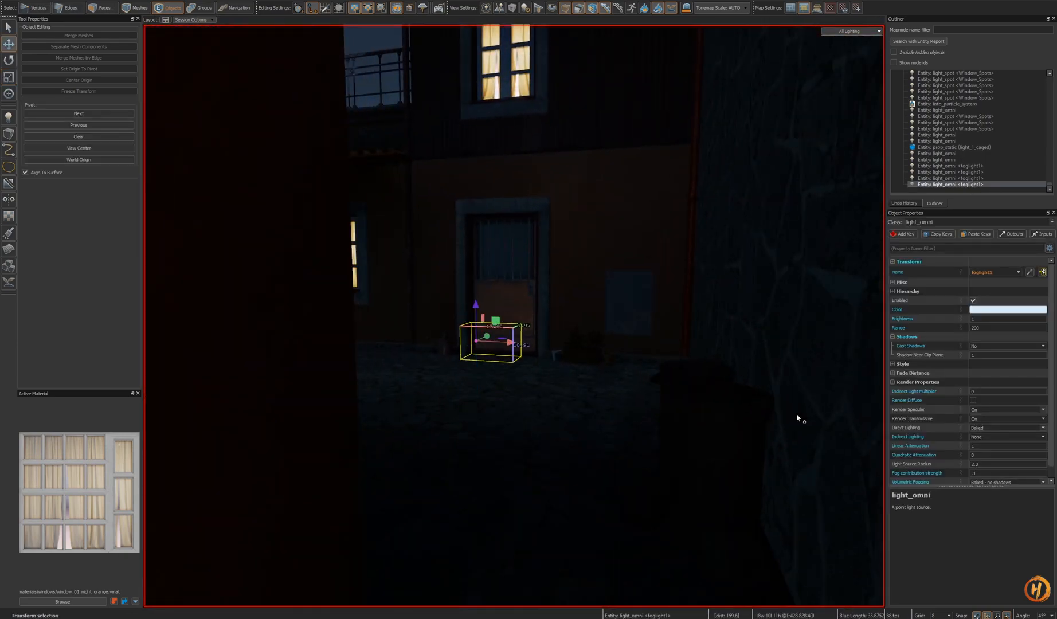
# - Clone and paste fog light copies into the dark lane, reposition them, and remove the extra one
pyautogui.moveTo(590, 442); pyautogui.dragTo(514, 315, button='right')
pyautogui.press('s')
pyautogui.press('s')
pyautogui.press('Delete')
pyautogui.hotkey('ctrl', 'z')
pyautogui.press('w')
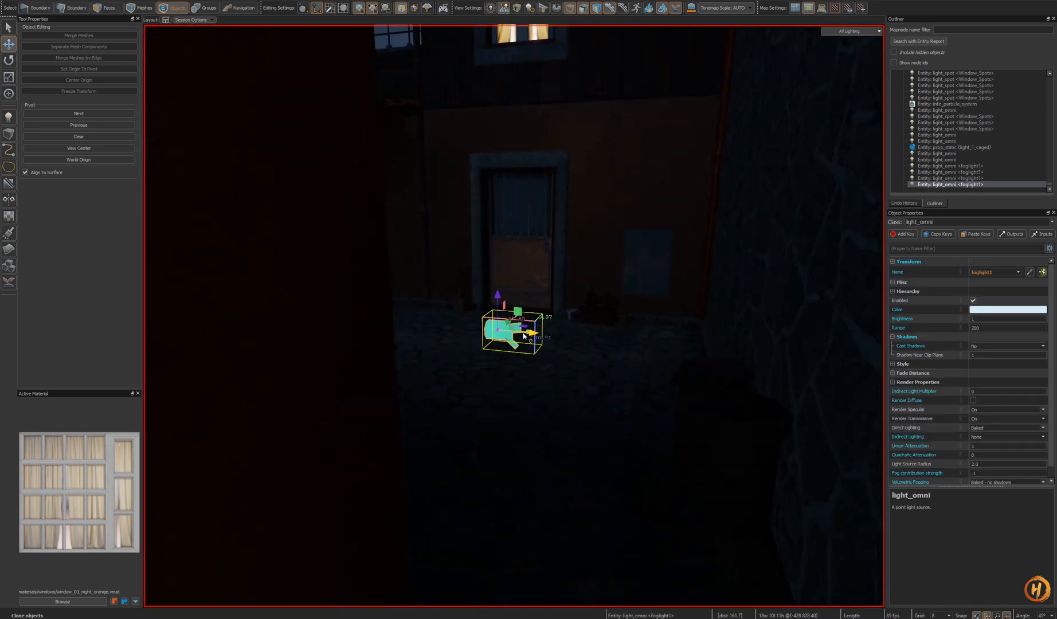
pyautogui.moveTo(514, 316); pyautogui.dragTo(580, 441, button='right')
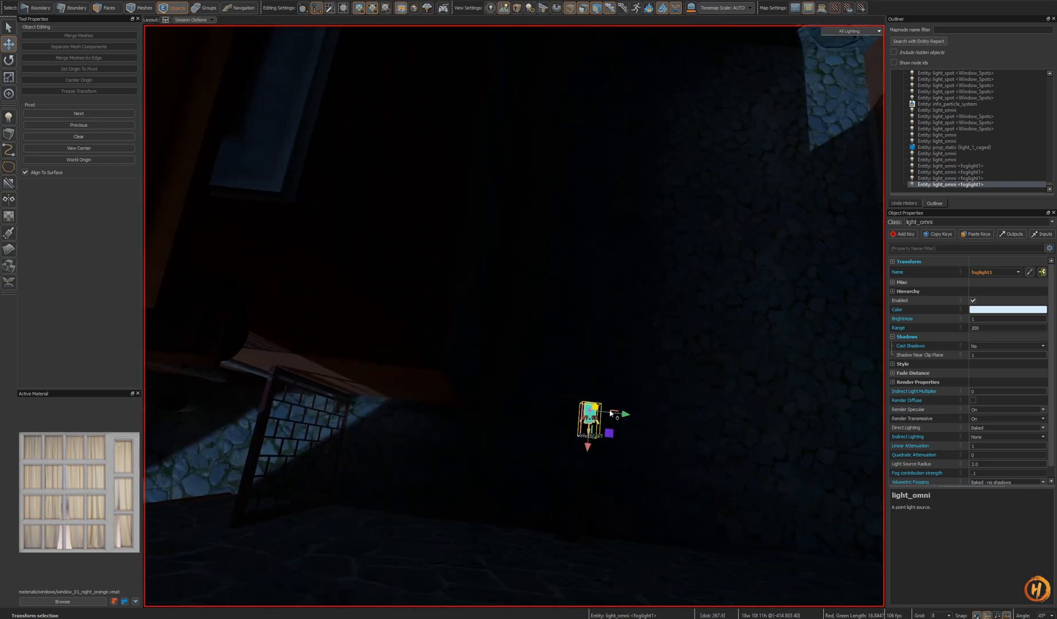
pyautogui.moveTo(514, 316); pyautogui.dragTo(628, 465, button='right')
pyautogui.hotkey('ctrl', 'v')
pyautogui.moveTo(562, 440)
pyautogui.keyDown('ctrl'); pyautogui.mouseDown()
pyautogui.moveTo(563, 356)
pyautogui.moveTo(562, 441)
pyautogui.mouseUp(); pyautogui.keyUp('ctrl')
pyautogui.moveTo(562, 442); pyautogui.dragTo(605, 404, button='right')
pyautogui.hotkey('ctrl', 'x')
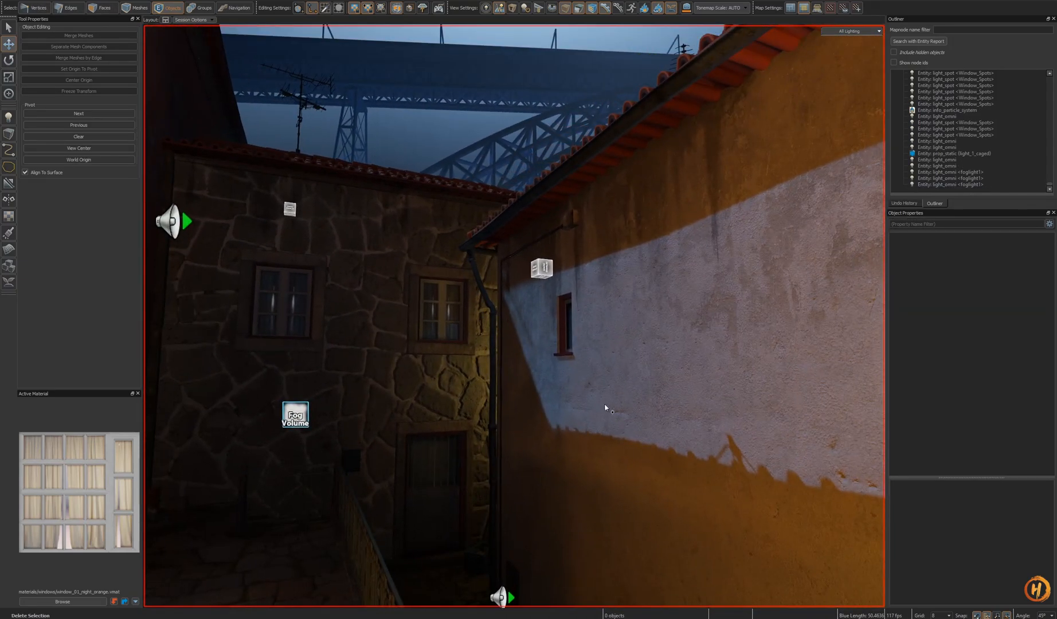
# - Paste a fog light copy and position it above the courtyard rooftop
pyautogui.hotkey('ctrl', 'v')
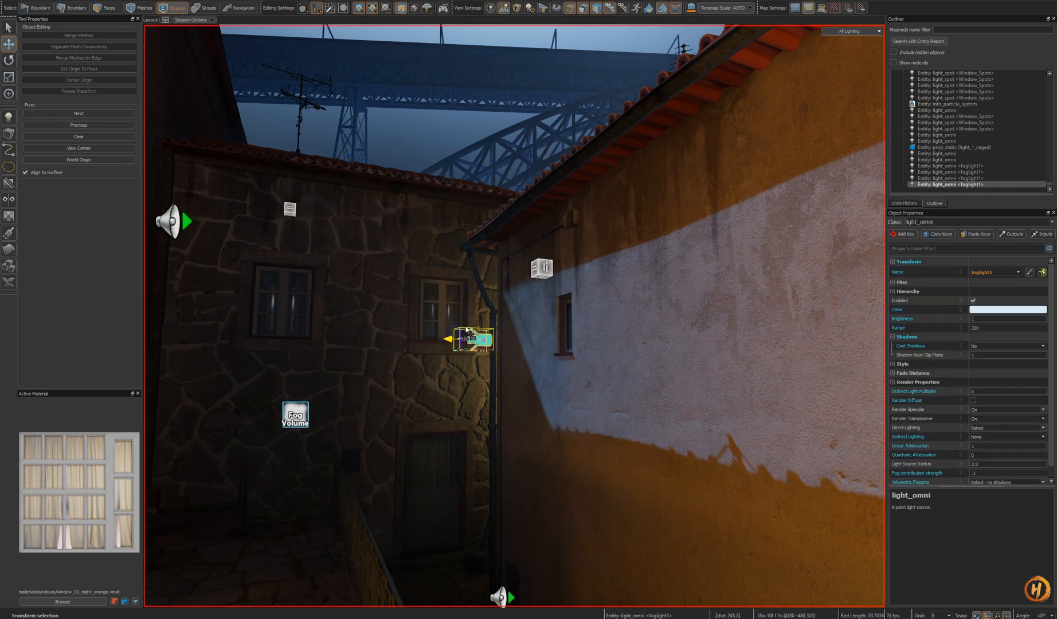
pyautogui.moveTo(470, 263); pyautogui.dragTo(514, 315, button='right')
pyautogui.press('h')
pyautogui.hotkey('ctrl', 'z')
pyautogui.keyDown('ctrl'); pyautogui.moveTo(565, 367); pyautogui.dragTo(525, 365); pyautogui.keyUp('ctrl')
pyautogui.keyDown('ctrl'); pyautogui.moveTo(564, 327); pyautogui.dragTo(562, 282); pyautogui.keyUp('ctrl')
pyautogui.press('h')
pyautogui.moveTo(562, 282); pyautogui.dragTo(514, 316, button='right')
pyautogui.hotkey('ctrl', 'z')
pyautogui.moveTo(607, 438); pyautogui.dragTo(515, 316, button='right')
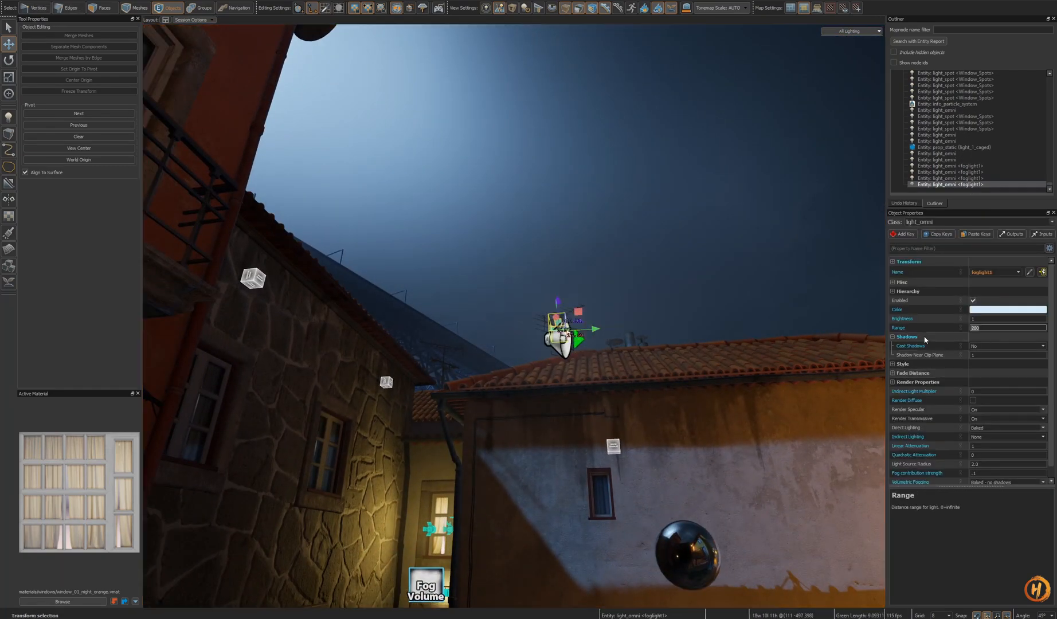
pyautogui.press('h')
pyautogui.moveTo(613, 417); pyautogui.dragTo(560, 403, button='right')
pyautogui.press('Escape')
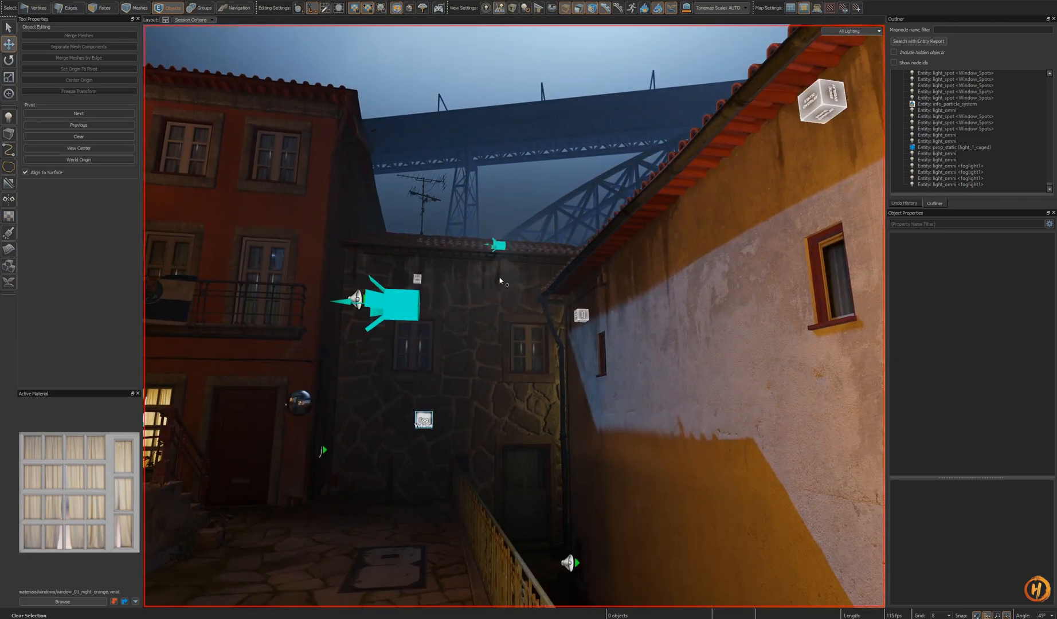
# - Select the pasted fog light and move it down onto the edge of the courtyard roof
pyautogui.click(498, 245)
pyautogui.moveTo(514, 316); pyautogui.dragTo(514, 316, button='right')
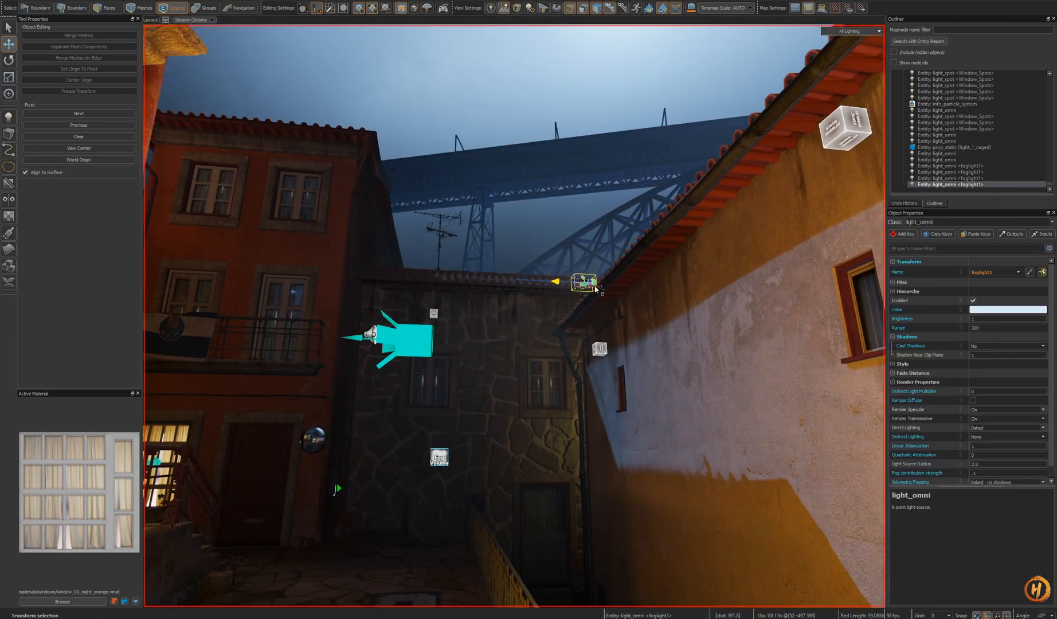
pyautogui.moveTo(591, 290); pyautogui.dragTo(514, 316, button='right')
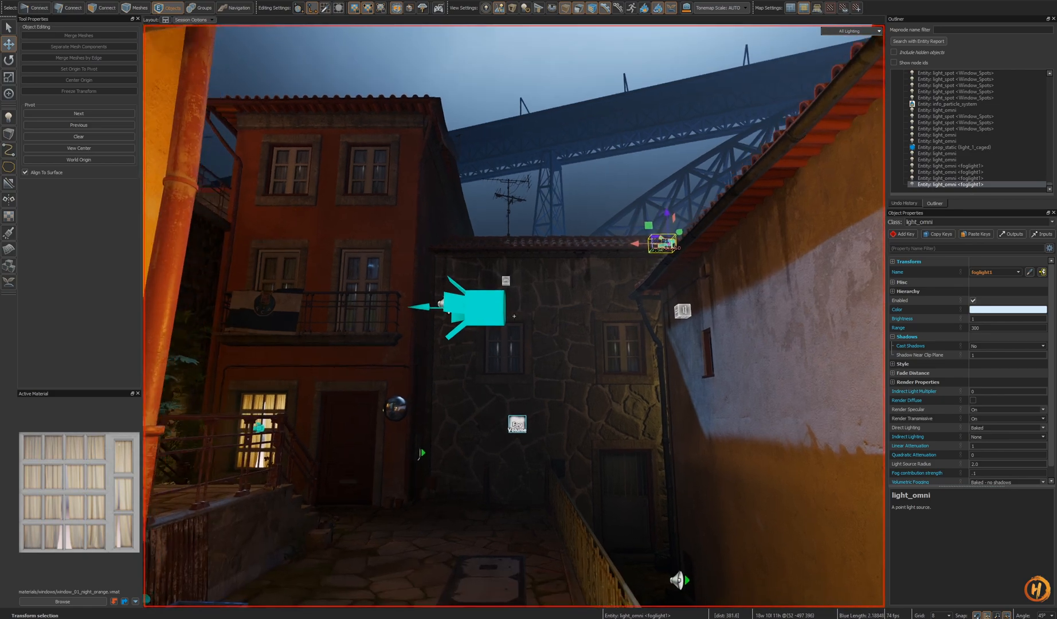
pyautogui.moveTo(605, 395); pyautogui.dragTo(514, 316, button='right')
pyautogui.press('w')
pyautogui.moveTo(514, 315); pyautogui.dragTo(666, 519, button='right')
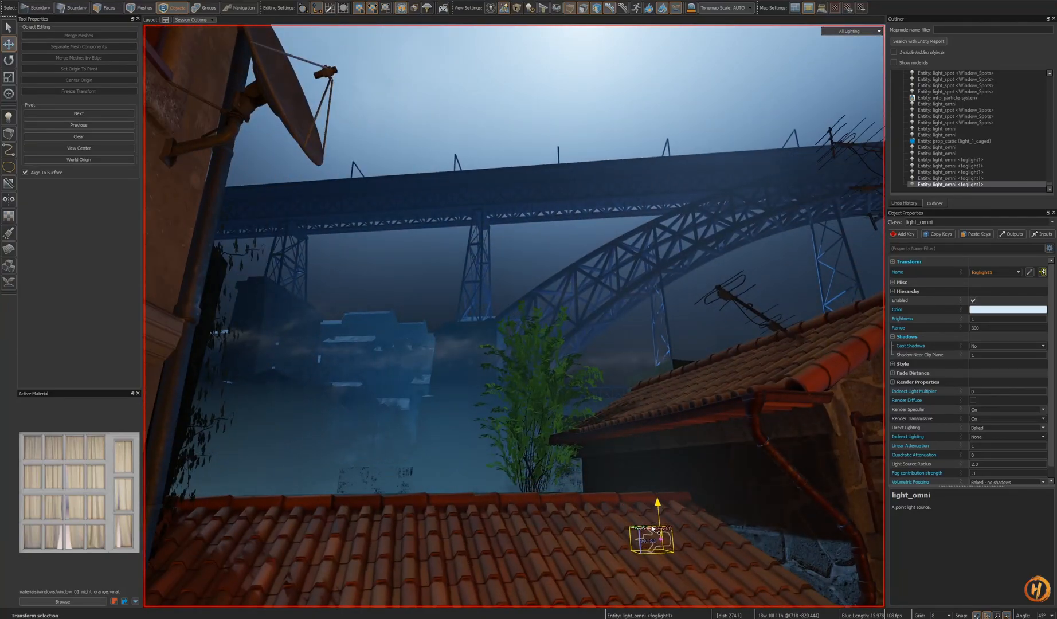
pyautogui.moveTo(652, 526); pyautogui.dragTo(649, 480)
pyautogui.press('w')
pyautogui.moveTo(648, 479); pyautogui.dragTo(514, 314, button='right')
pyautogui.moveTo(613, 492); pyautogui.dragTo(533, 314, button='right')
pyautogui.moveTo(555, 312); pyautogui.dragTo(498, 301)
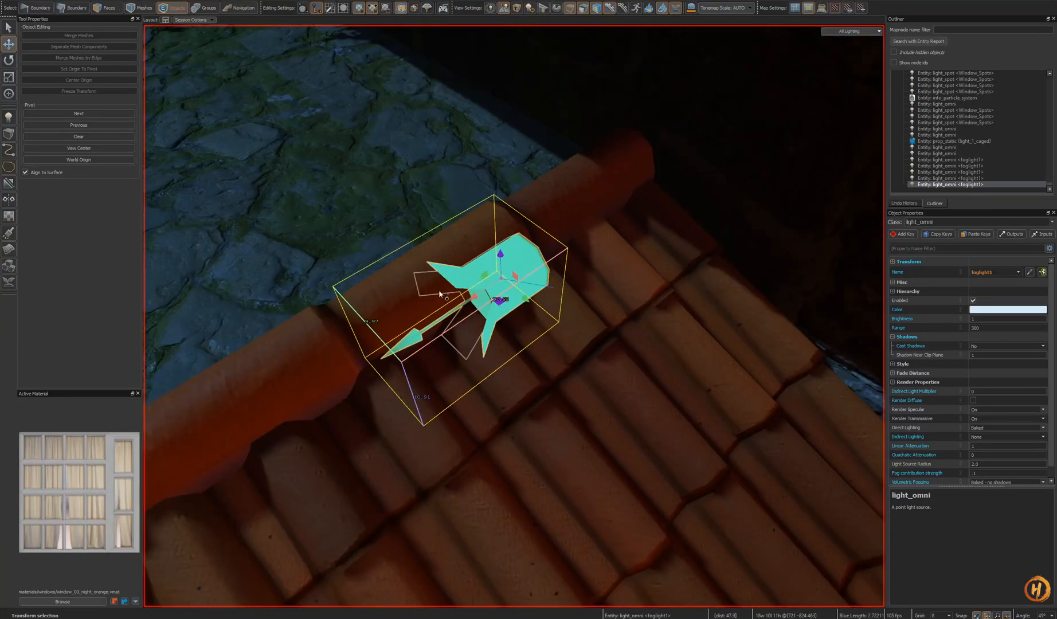
pyautogui.press('s')
pyautogui.moveTo(430, 302); pyautogui.dragTo(559, 377, button='right')
pyautogui.press('h')
pyautogui.press('w')
pyautogui.hotkey('ctrl', 'z')
pyautogui.press('h')
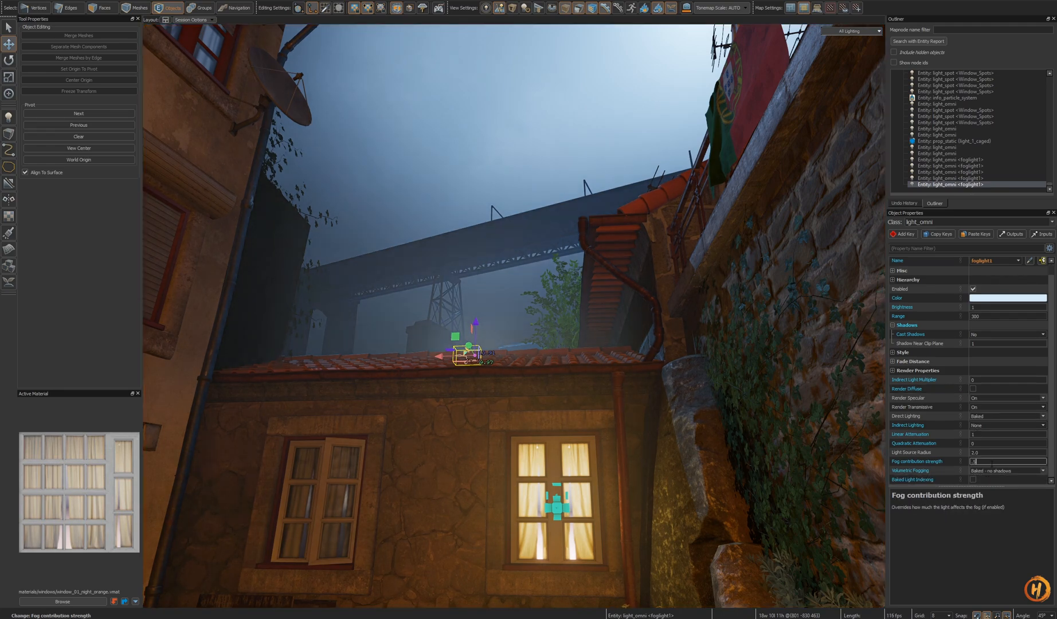
pyautogui.press('s')
pyautogui.moveTo(514, 316); pyautogui.dragTo(748, 400, button='right')
pyautogui.press('h')
pyautogui.hotkey('ctrl', 'z')
pyautogui.press('w')
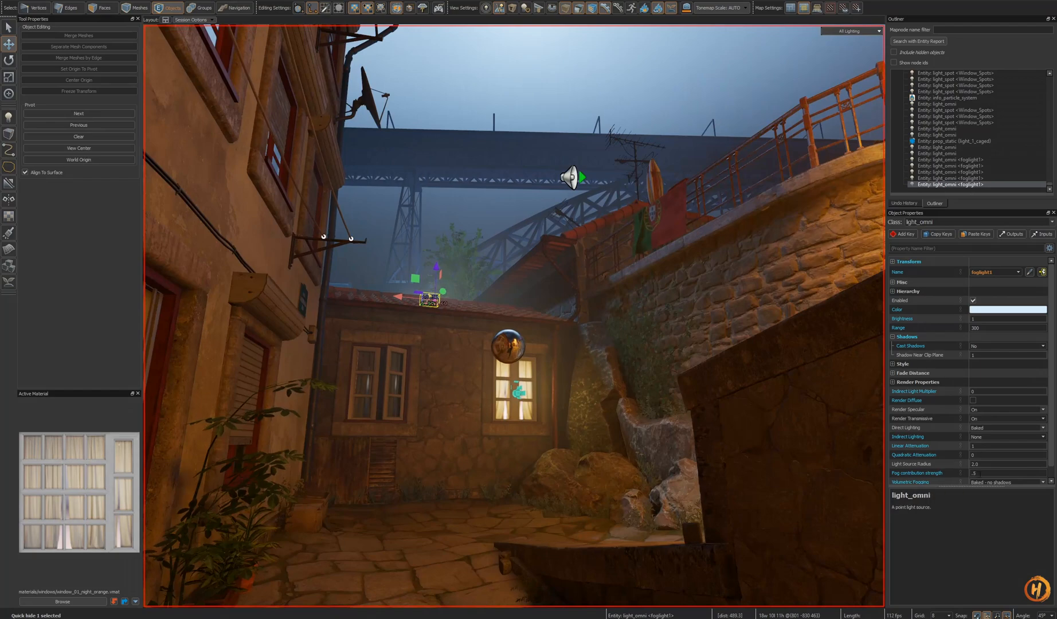
pyautogui.press('f')
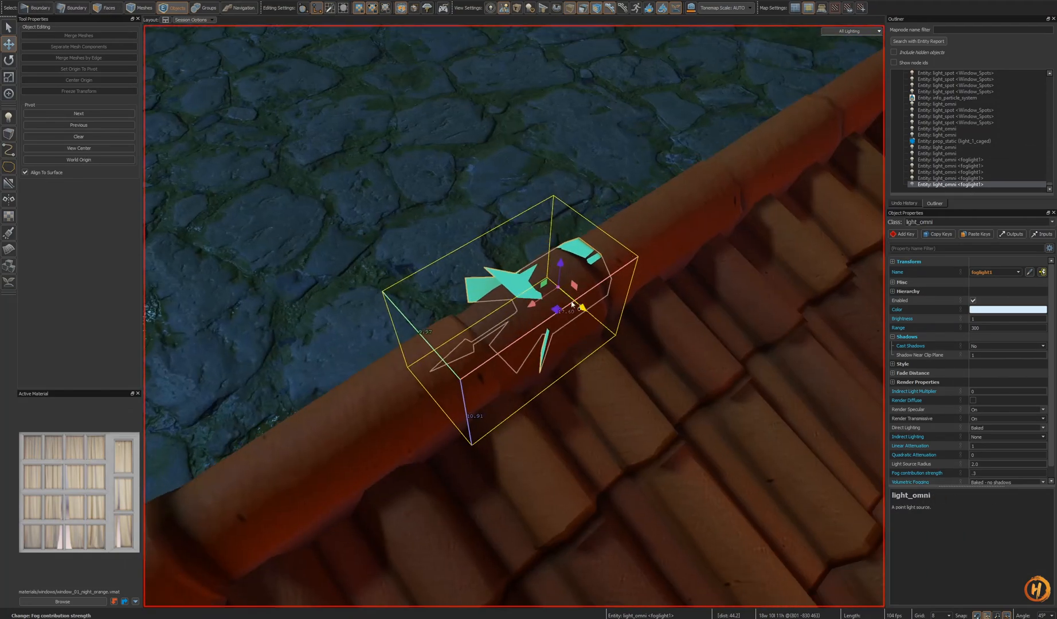
# - Fine-tune the fog light's height along the roof edge above the lit window
pyautogui.press('s')
pyautogui.moveTo(576, 315); pyautogui.dragTo(514, 316, button='right')
pyautogui.press('h')
pyautogui.press('s')
pyautogui.hotkey('ctrl', 'z')
pyautogui.press('h')
pyautogui.press('w')
pyautogui.hotkey('ctrl', 'z')
pyautogui.press('f')
pyautogui.keyDown('alt'); pyautogui.moveTo(555, 334); pyautogui.dragTo(555, 334); pyautogui.keyUp('alt')
pyautogui.scroll(-5, 555, 335)
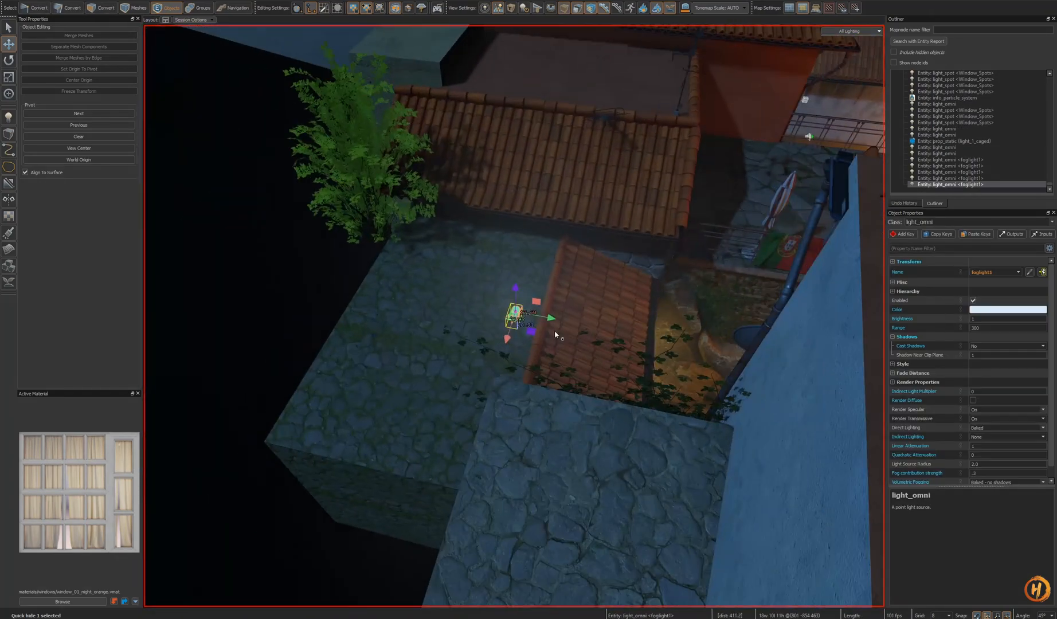
pyautogui.moveTo(464, 311); pyautogui.dragTo(484, 313)
pyautogui.keyDown('alt'); pyautogui.moveTo(484, 313); pyautogui.dragTo(485, 313); pyautogui.keyUp('alt')
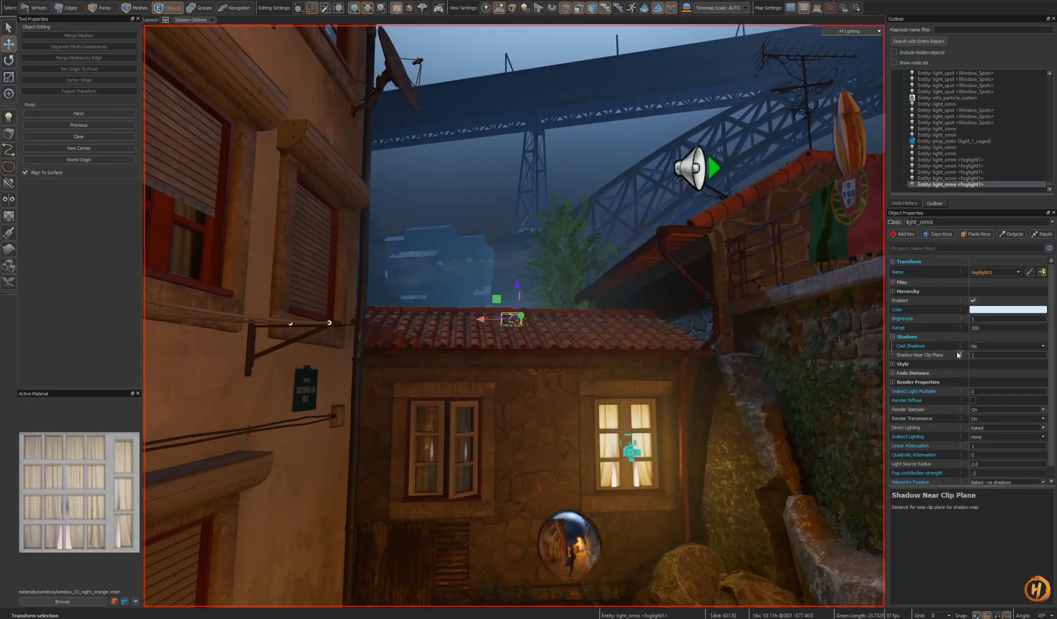
pyautogui.press('Return')
pyautogui.press('s')
pyautogui.moveTo(629, 403); pyautogui.dragTo(629, 403, button='right')
pyautogui.press('h')
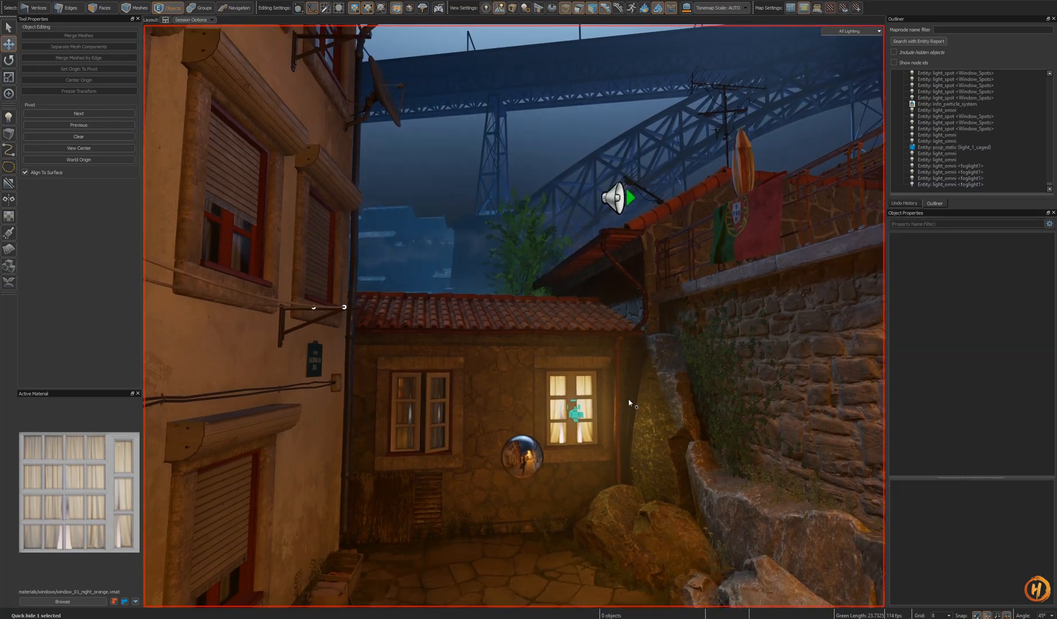
# - Set the fog light's range to 275 and clear the selection
pyautogui.click(903, 327)
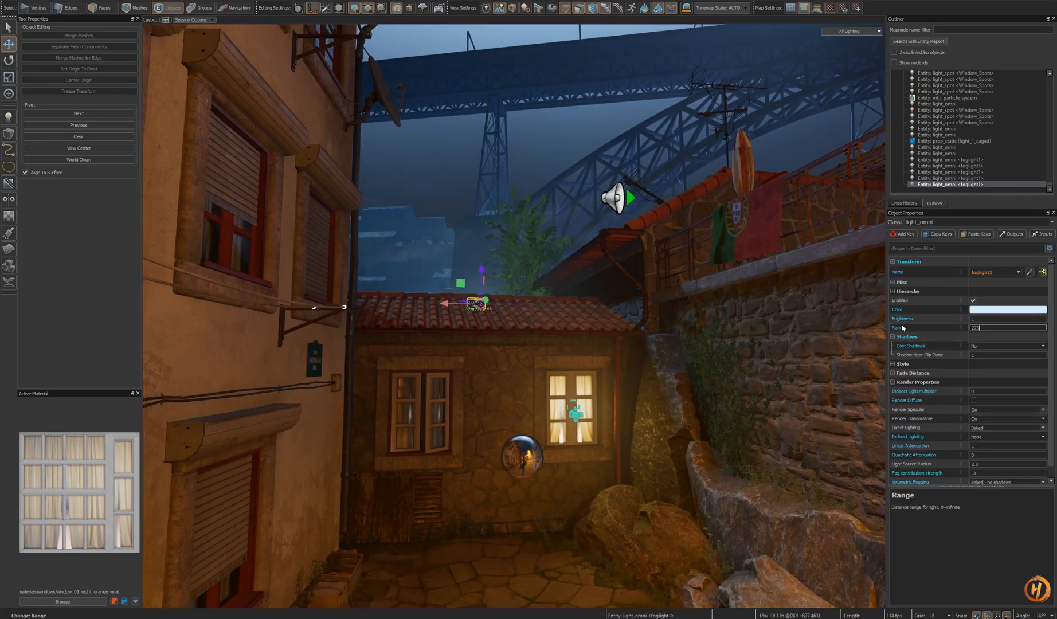
pyautogui.press('Return')
pyautogui.moveTo(619, 441); pyautogui.dragTo(620, 455, button='right')
pyautogui.press('s')
pyautogui.press('h')
pyautogui.press('s')
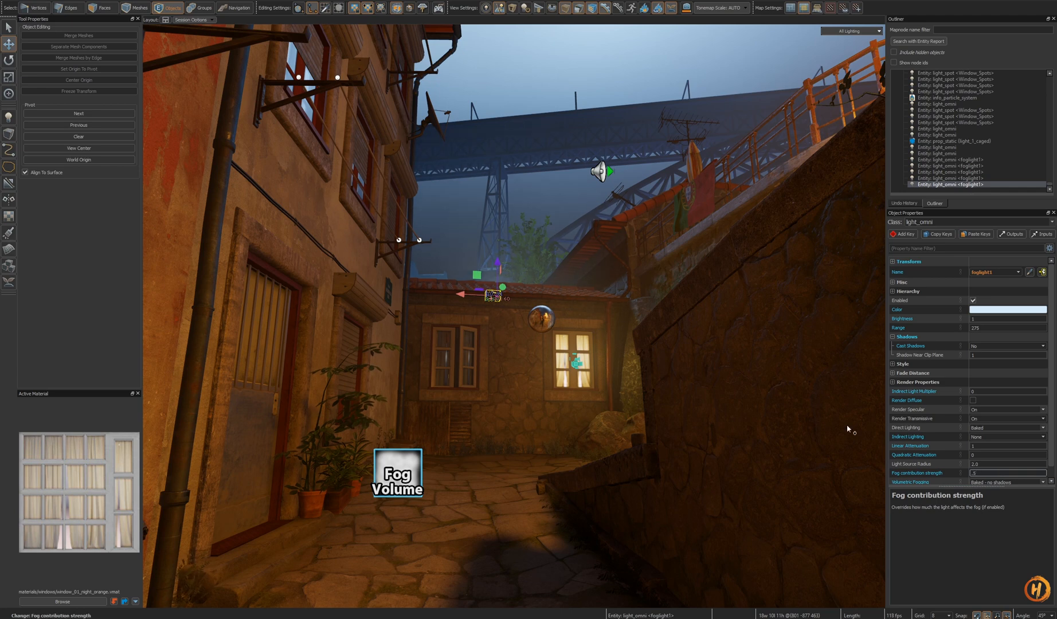
pyautogui.press('h')
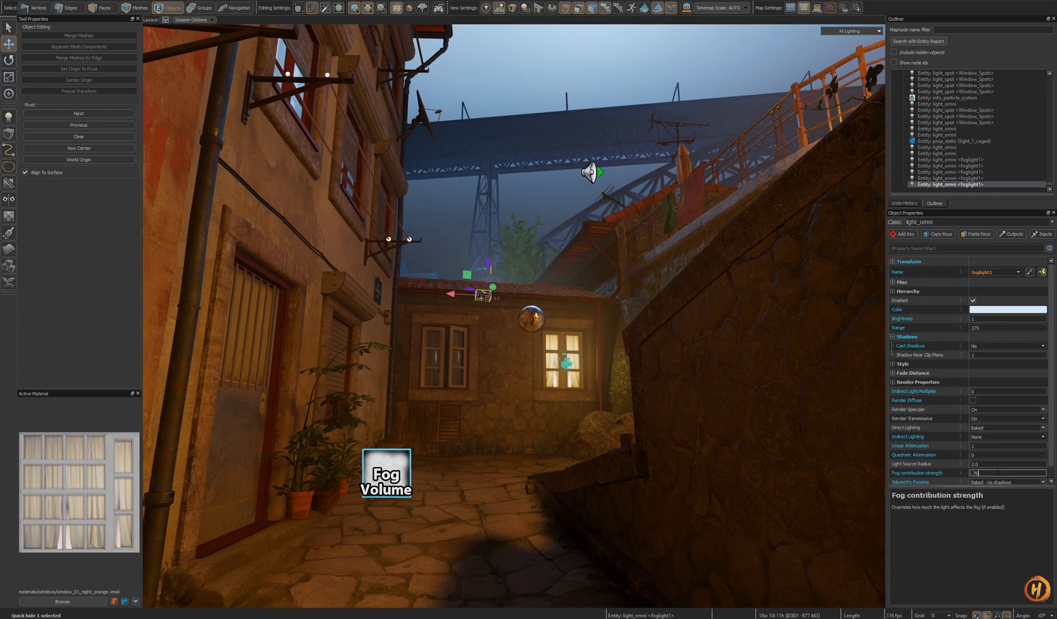
pyautogui.moveTo(676, 427); pyautogui.dragTo(514, 316, button='right')
pyautogui.press('Escape')
pyautogui.press('s')
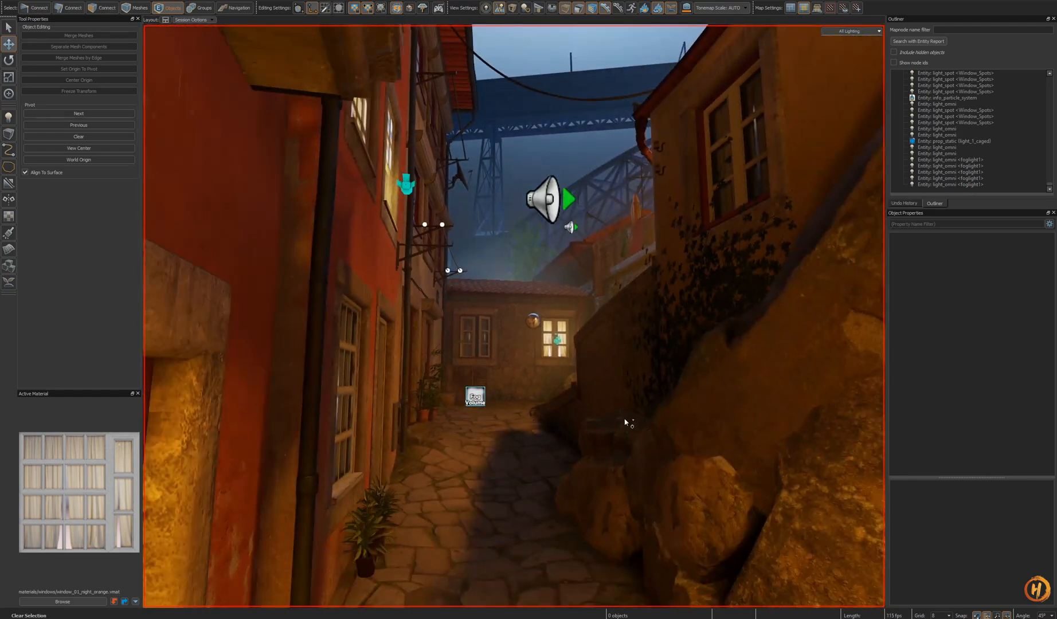
# - Fly through the narrow alleys to inspect the fog lighting in the surrounding streets
pyautogui.press('o')
pyautogui.press('s')
pyautogui.press('s')
pyautogui.press('w')
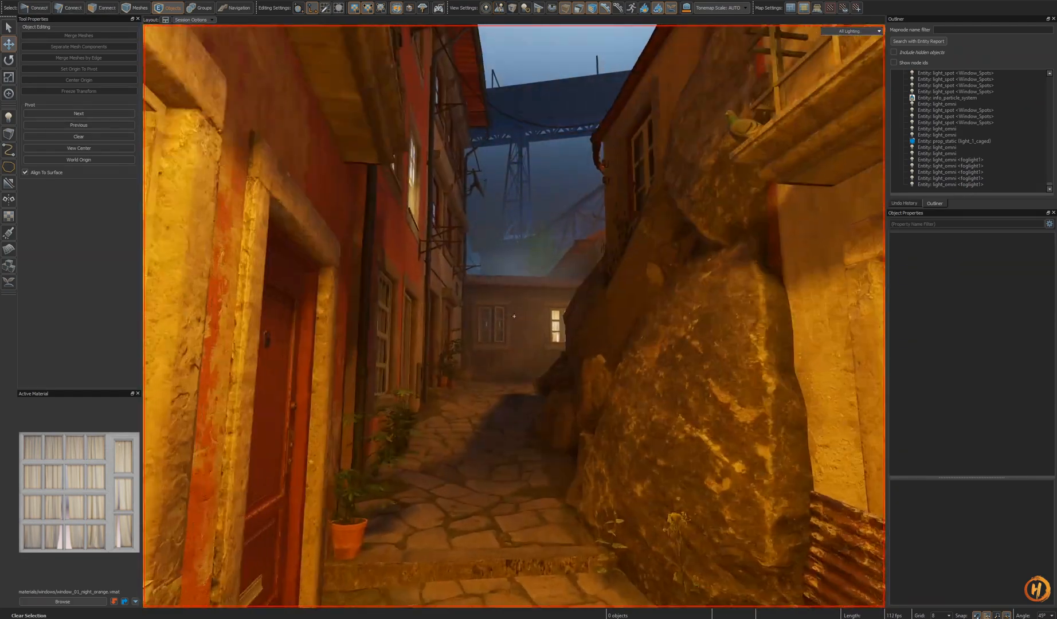
pyautogui.press('w')
pyautogui.press('s')
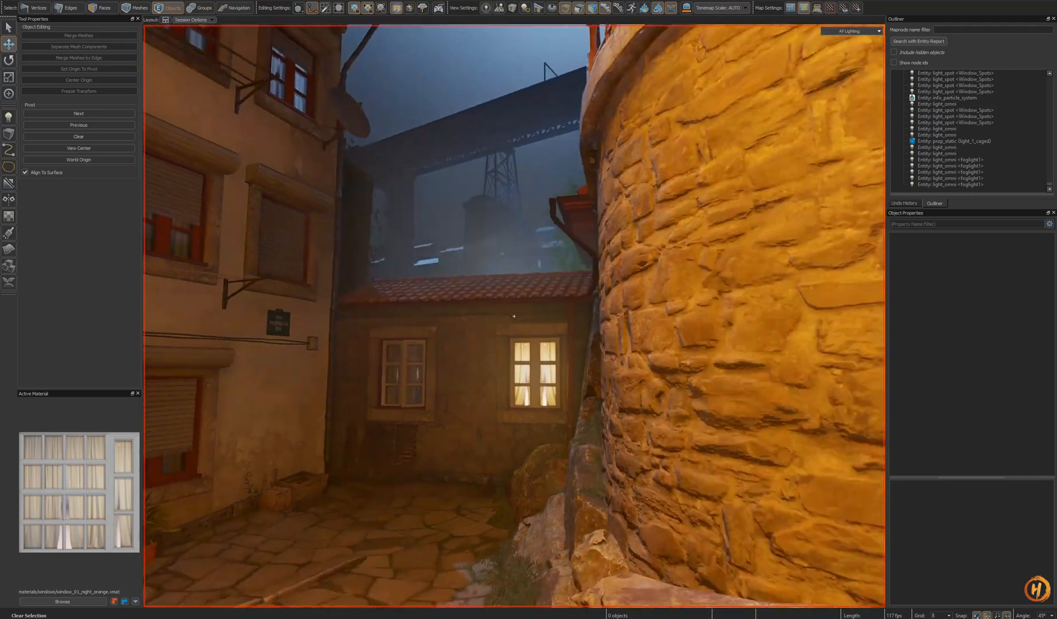
pyautogui.press('w')
pyautogui.press('w')
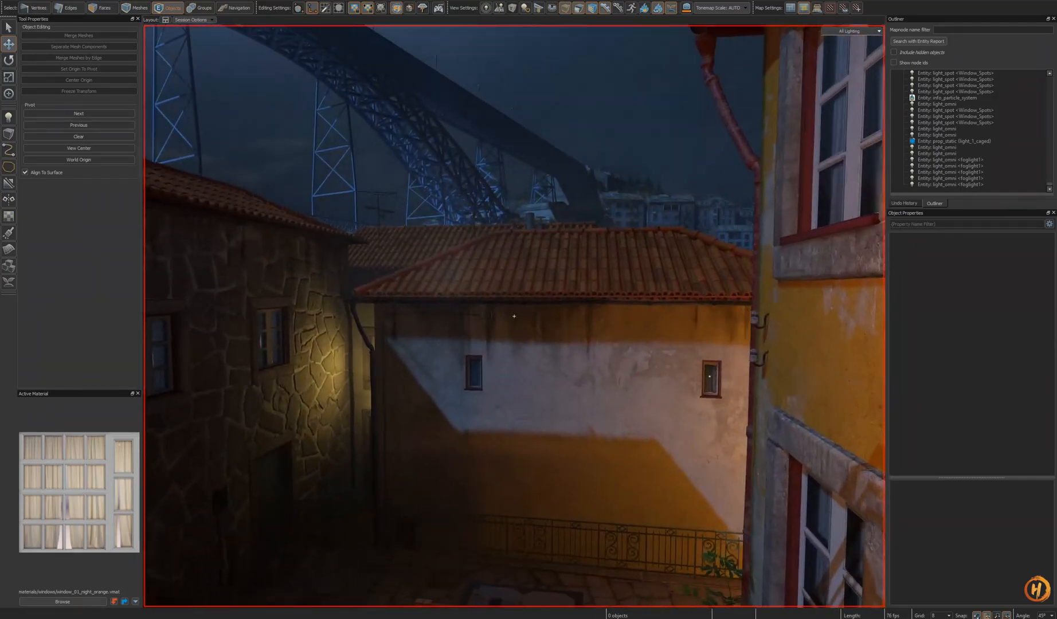
pyautogui.moveTo(514, 316); pyautogui.dragTo(569, 402, button='right')
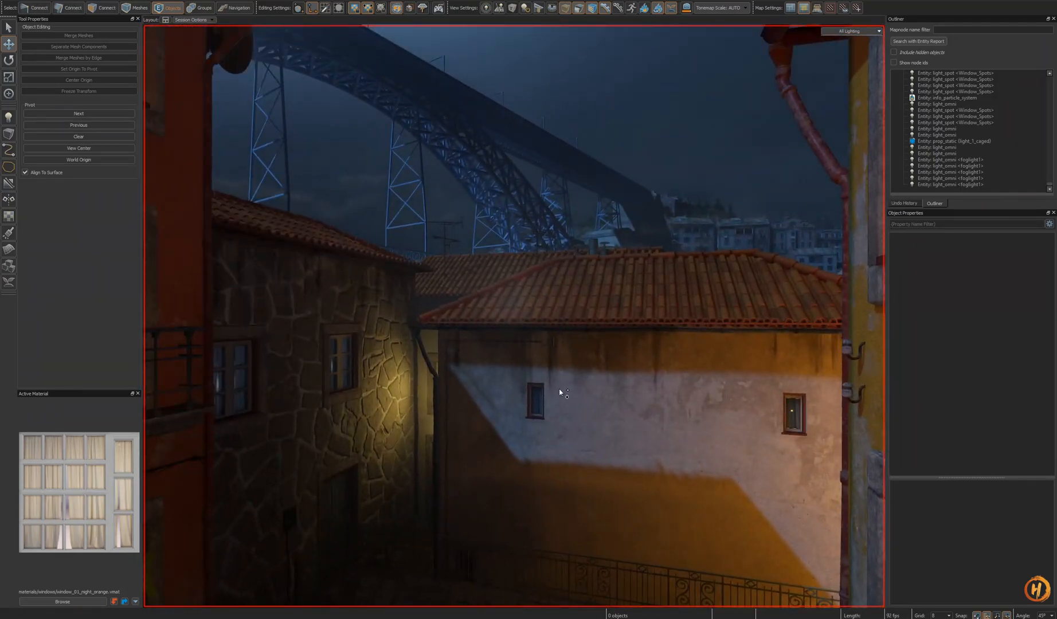
# - Select the fog light by the white wall and move it below the roofline beside the building
pyautogui.click(511, 309)
pyautogui.press('w')
pyautogui.rightClick(532, 314)
pyautogui.moveTo(533, 314); pyautogui.dragTo(517, 319, button='right')
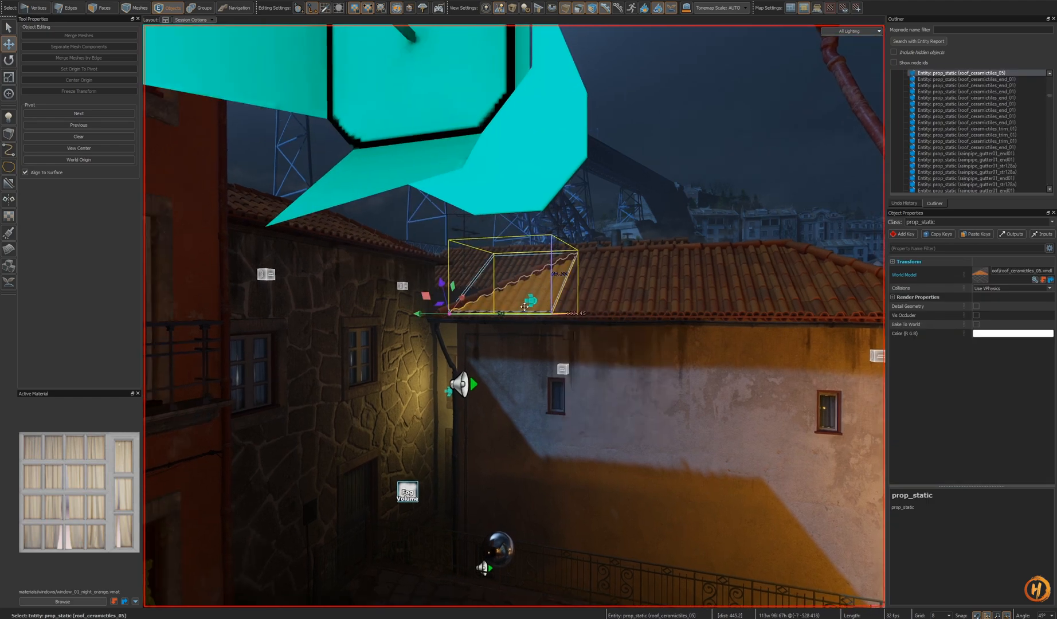
pyautogui.click(533, 307)
pyautogui.moveTo(534, 308); pyautogui.dragTo(535, 393)
pyautogui.press('h')
pyautogui.moveTo(618, 453); pyautogui.dragTo(646, 459, button='right')
pyautogui.press('z')
pyautogui.hotkey('ctrl', 'z')
pyautogui.moveTo(517, 347); pyautogui.dragTo(509, 348)
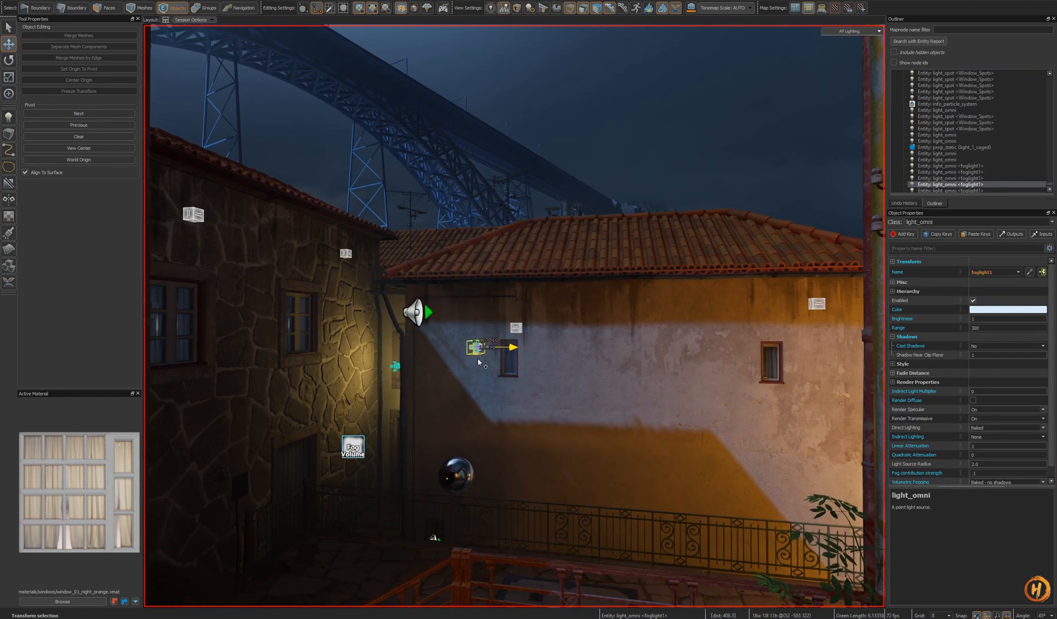
# - Relocate the fog light to the iron gate archway and place it in front of the gate
pyautogui.hotkey('shift', 'a')
pyautogui.scroll(-5, 603, 389)
pyautogui.keyDown('alt'); pyautogui.moveTo(603, 389); pyautogui.dragTo(550, 447); pyautogui.keyUp('alt')
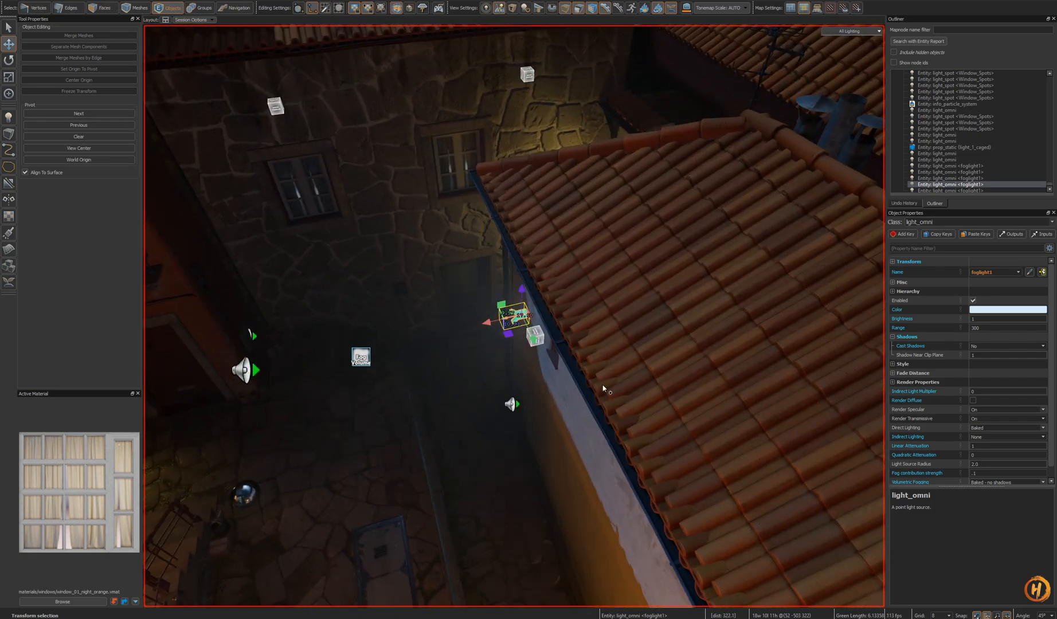
pyautogui.press('h')
pyautogui.hotkey('ctrl', 'z')
pyautogui.moveTo(603, 389); pyautogui.dragTo(676, 366, button='right')
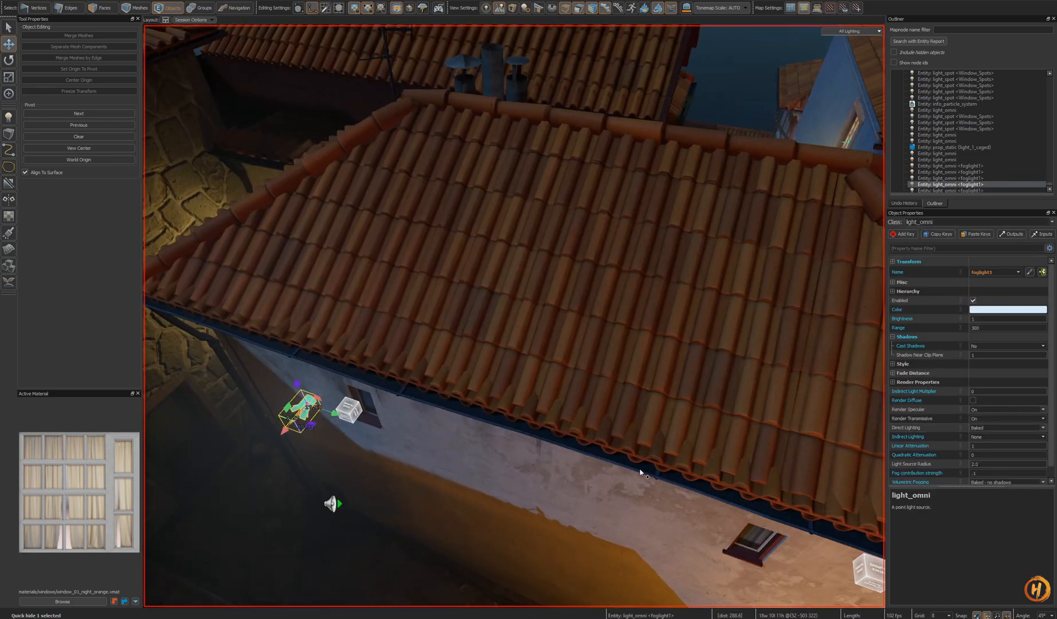
pyautogui.press('w')
pyautogui.keyDown('shift'); pyautogui.moveTo(640, 472); pyautogui.dragTo(567, 447, button='right'); pyautogui.keyUp('shift')
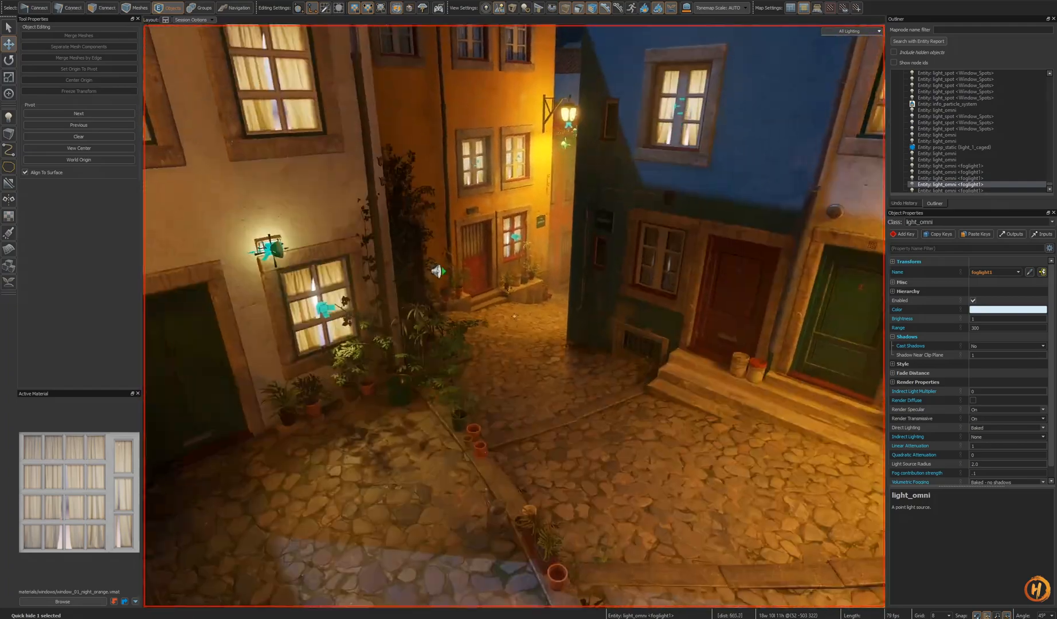
pyautogui.press('w')
pyautogui.keyDown('shift'); pyautogui.moveTo(514, 316); pyautogui.dragTo(470, 413, button='right'); pyautogui.keyUp('shift')
pyautogui.press('w')
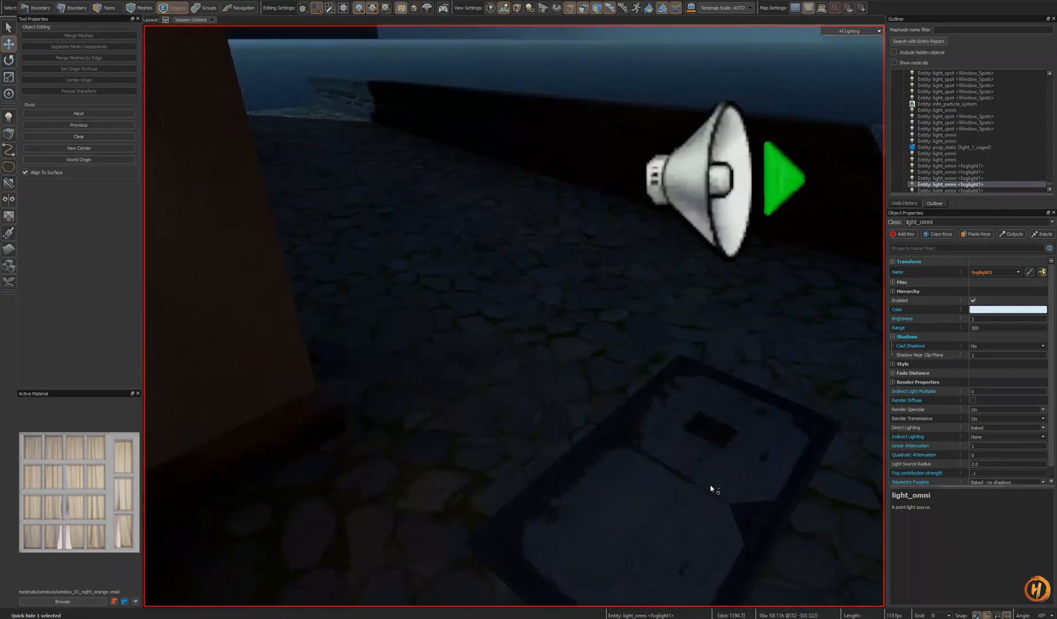
pyautogui.press('s')
pyautogui.moveTo(727, 310); pyautogui.dragTo(720, 330, button='right')
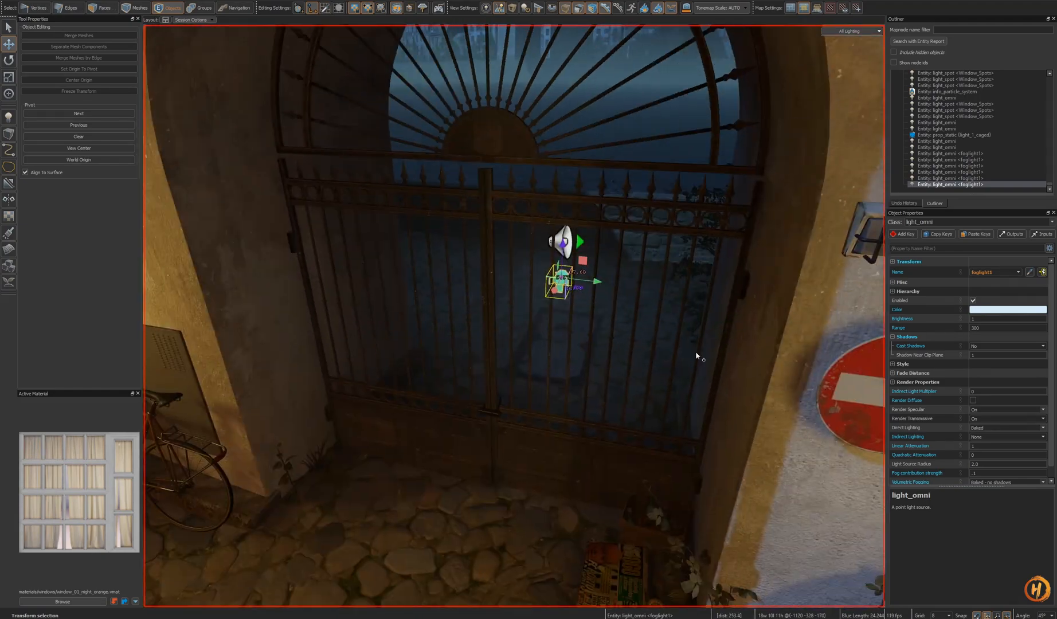
pyautogui.moveTo(574, 280); pyautogui.dragTo(536, 282)
pyautogui.press('s')
pyautogui.moveTo(535, 282)
pyautogui.mouseDown(button='right')
pyautogui.moveTo(553, 247)
pyautogui.moveTo(533, 295)
pyautogui.mouseUp(button='right')
pyautogui.press('w')
pyautogui.press('h')
pyautogui.moveTo(555, 397); pyautogui.dragTo(533, 438, button='right')
pyautogui.hotkey('ctrl', 'z')
pyautogui.press('w')
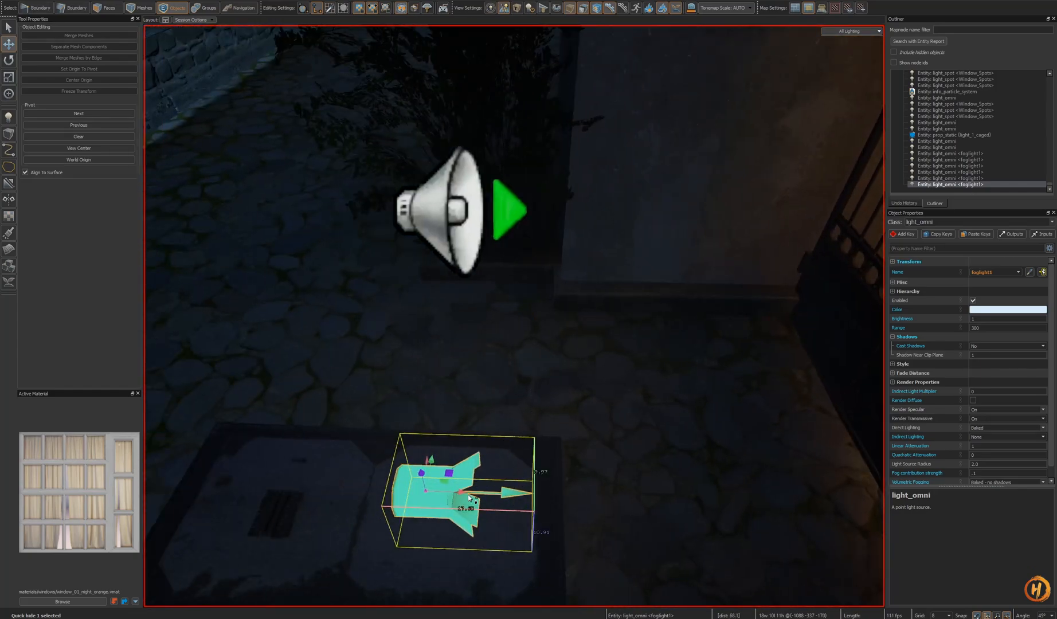
# - Raise the gate fog light to mid-gate height and set its fog contribution strength to .4
pyautogui.press('s')
pyautogui.moveTo(596, 455); pyautogui.dragTo(608, 370, button='right')
pyautogui.press('s')
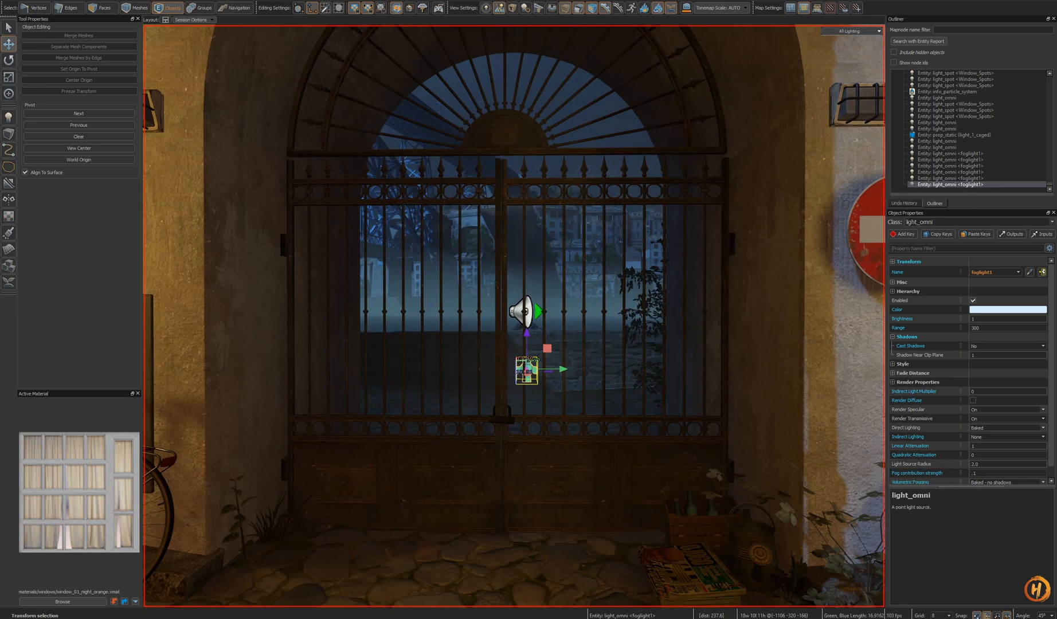
pyautogui.click(981, 473)
pyautogui.write('.4')
pyautogui.press('Return')
# - Adjust the gate fog light's position and save the map
pyautogui.press('s')
pyautogui.moveTo(728, 437); pyautogui.dragTo(611, 422, button='right')
pyautogui.press('Return')
pyautogui.press('s')
pyautogui.press('w')
pyautogui.press('h')
pyautogui.press('w')
pyautogui.moveTo(568, 361); pyautogui.dragTo(601, 345)
pyautogui.moveTo(601, 345); pyautogui.dragTo(621, 389, button='right')
pyautogui.press('s')
pyautogui.press('w')
pyautogui.press('h')
pyautogui.hotkey('ctrl', 'z')
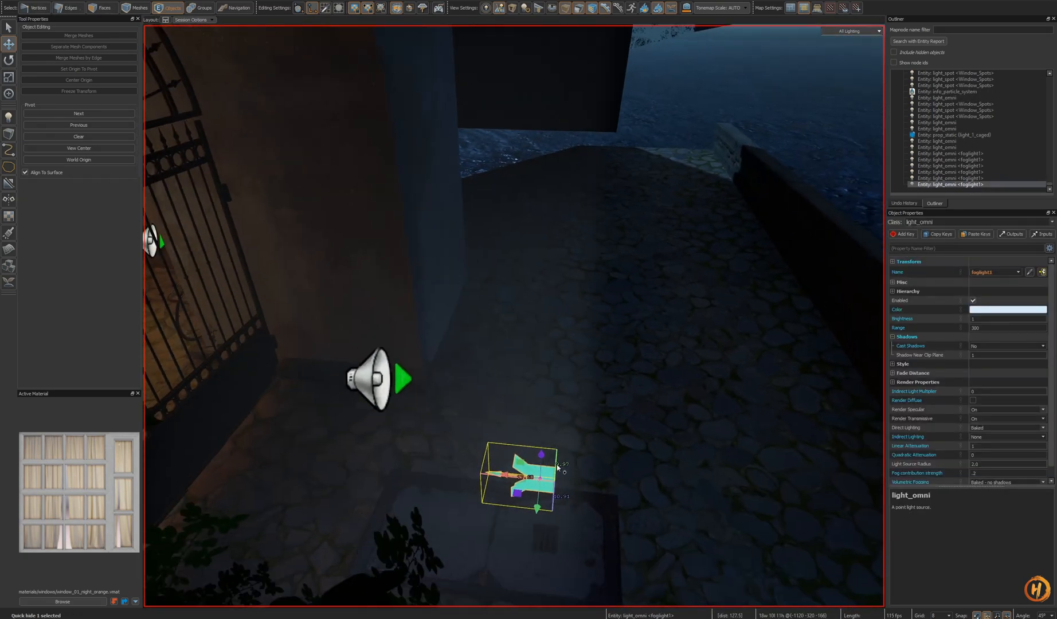
pyautogui.hotkey('ctrl', 's')
# - Fly to the window facade lane, open the ext_window_facade_03_night prefab for editing, and focus its window light
pyautogui.press('w')
pyautogui.moveTo(575, 429); pyautogui.dragTo(687, 463, button='right')
pyautogui.press('s')
pyautogui.press('h')
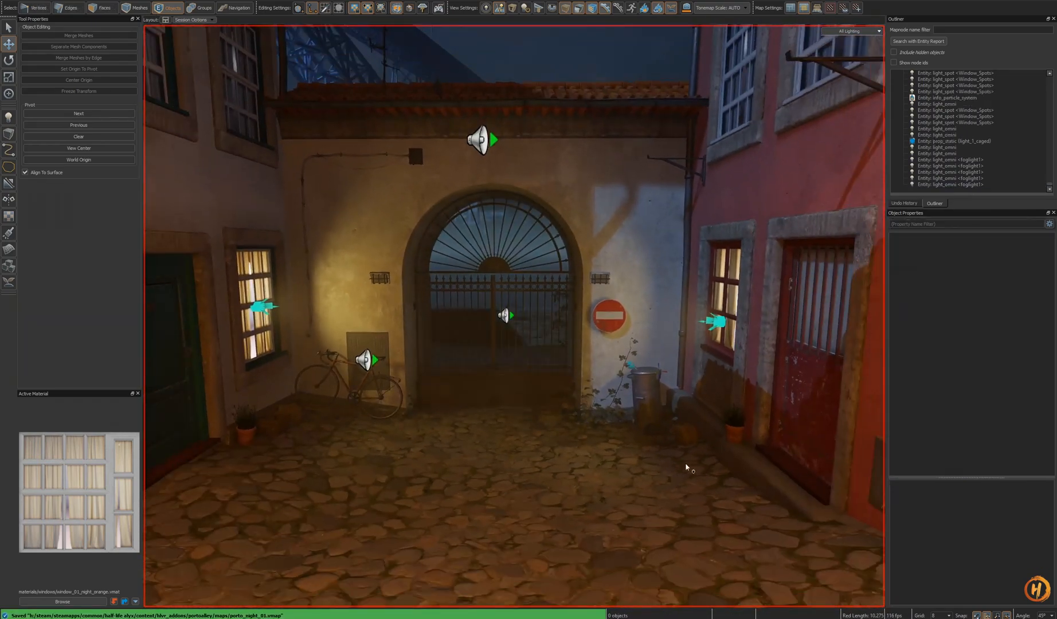
pyautogui.hotkey('ctrl', 'z')
pyautogui.press('h')
pyautogui.moveTo(526, 442); pyautogui.dragTo(514, 316, button='right')
pyautogui.hotkey('ctrl', 'z')
pyautogui.press('w')
pyautogui.hotkey('ctrl', 'v')
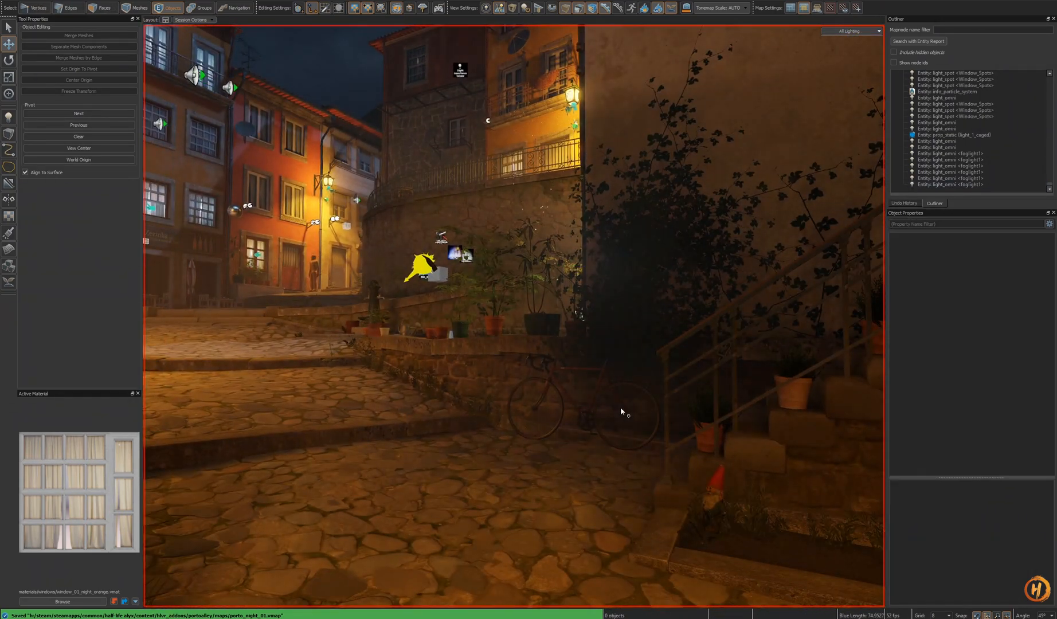
pyautogui.moveTo(622, 412); pyautogui.dragTo(514, 316, button='right')
pyautogui.press('w')
pyautogui.doubleClick(547, 353)
pyautogui.press('f')
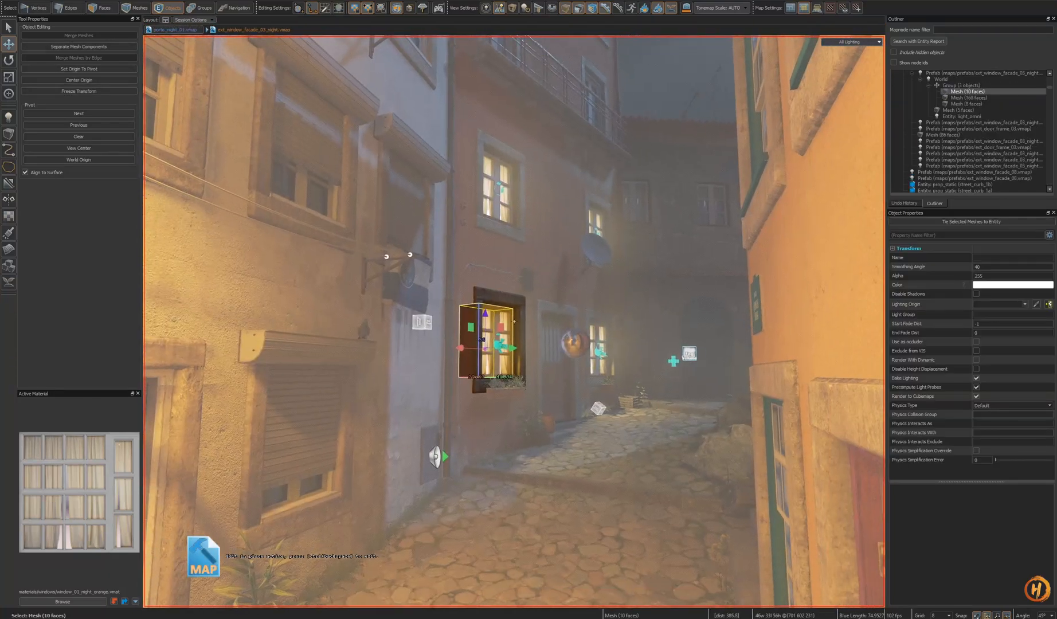
pyautogui.press('Escape')
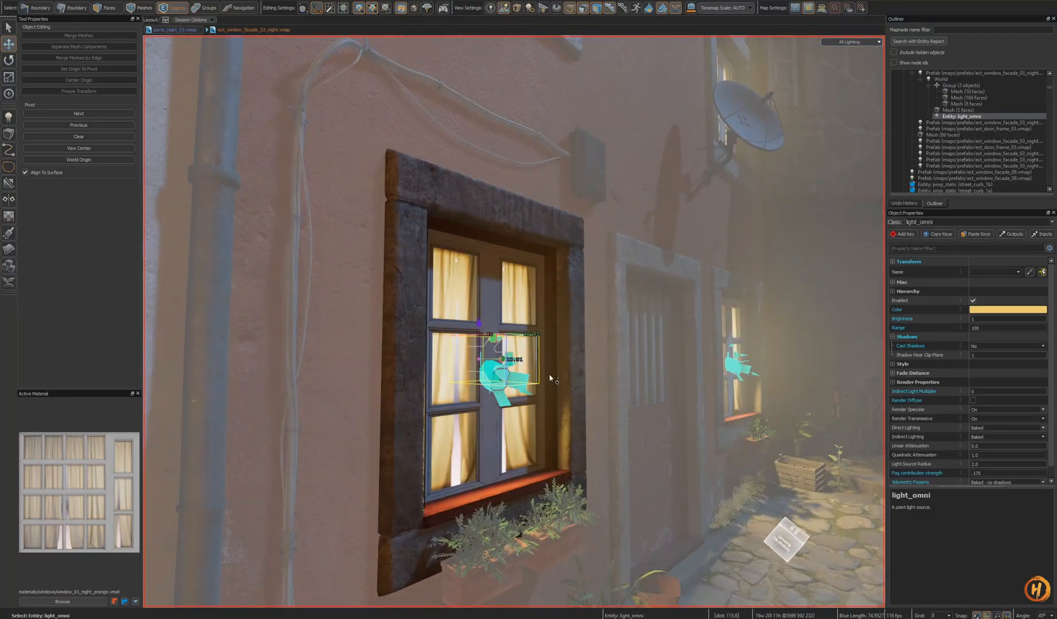
# - Leave the facade_03 prefab and open the ext_window_facade_02_night prefab for editing
pyautogui.press('Escape')
pyautogui.moveTo(613, 356); pyautogui.dragTo(514, 316, button='right')
pyautogui.click(556, 352)
pyautogui.press('f')
pyautogui.doubleClick(549, 334)
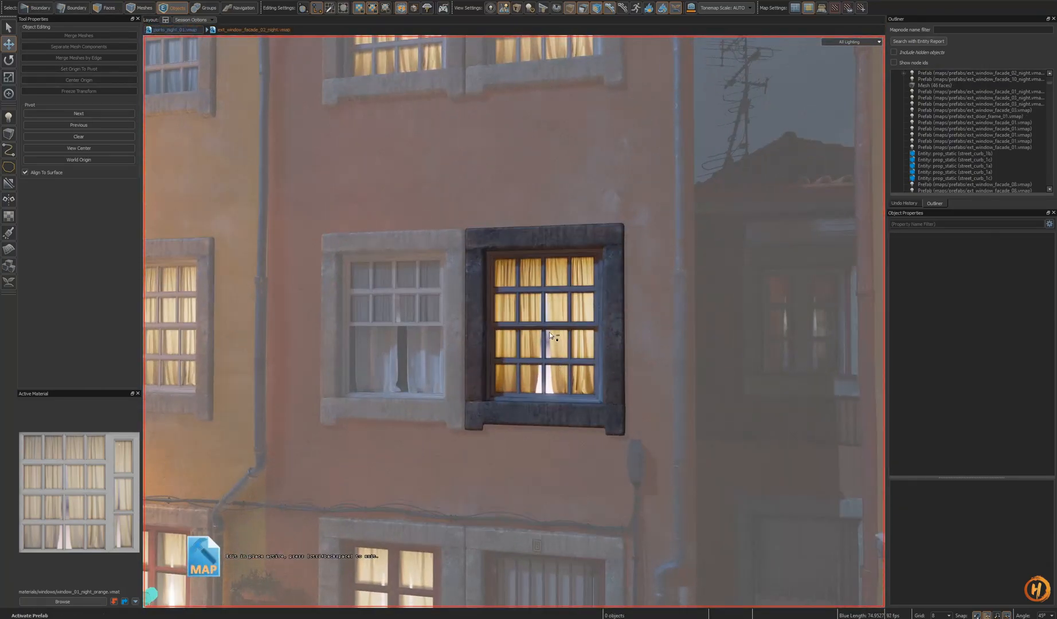
# - Focus the prefab's window light and raise it slightly within the window frame
pyautogui.press('f')
pyautogui.keyDown('alt'); pyautogui.moveTo(549, 344); pyautogui.dragTo(537, 347); pyautogui.keyUp('alt')
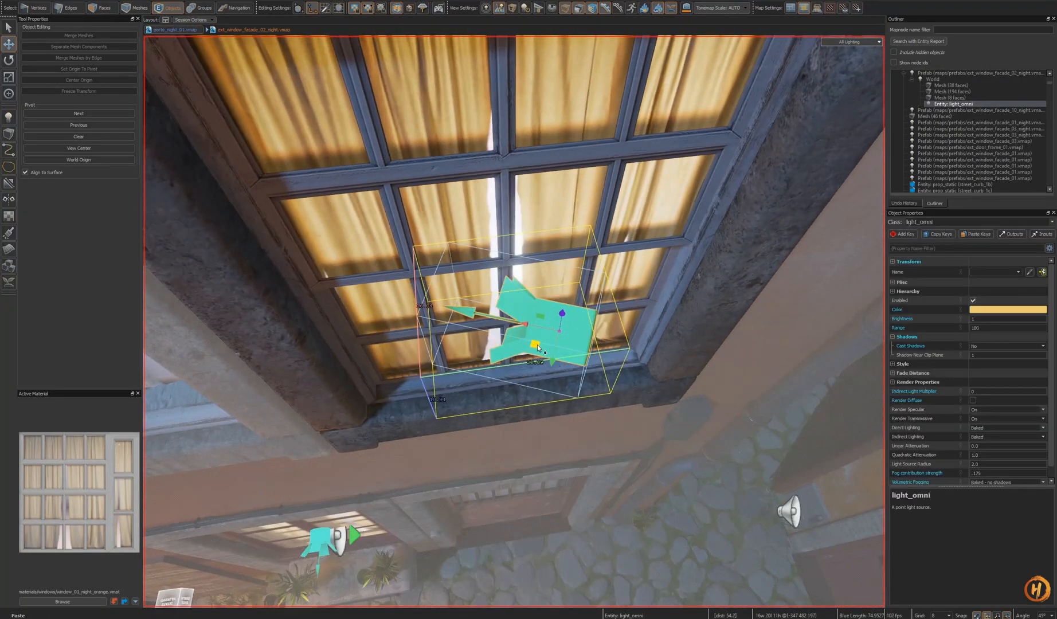
pyautogui.keyDown('alt'); pyautogui.moveTo(530, 270); pyautogui.dragTo(521, 258); pyautogui.keyUp('alt')
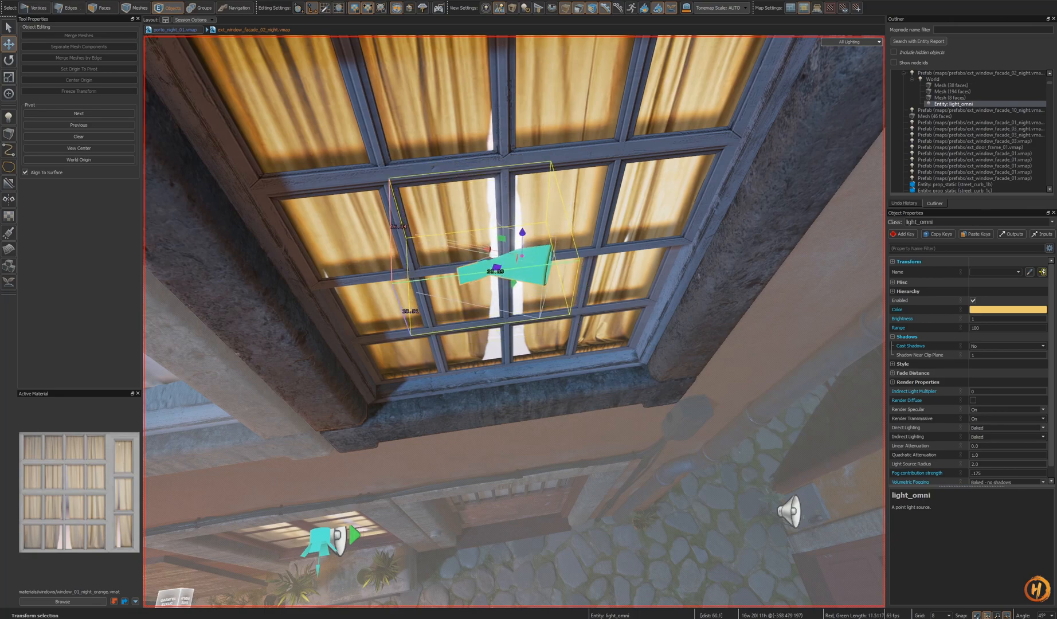
pyautogui.moveTo(585, 326); pyautogui.dragTo(515, 316, button='right')
pyautogui.press('Escape')
# - Open the ext_window_facade_10_night prefab, check its window light, exit the prefab and save the map
pyautogui.press('s')
pyautogui.moveTo(607, 343); pyautogui.dragTo(607, 342, button='right')
pyautogui.click(683, 375)
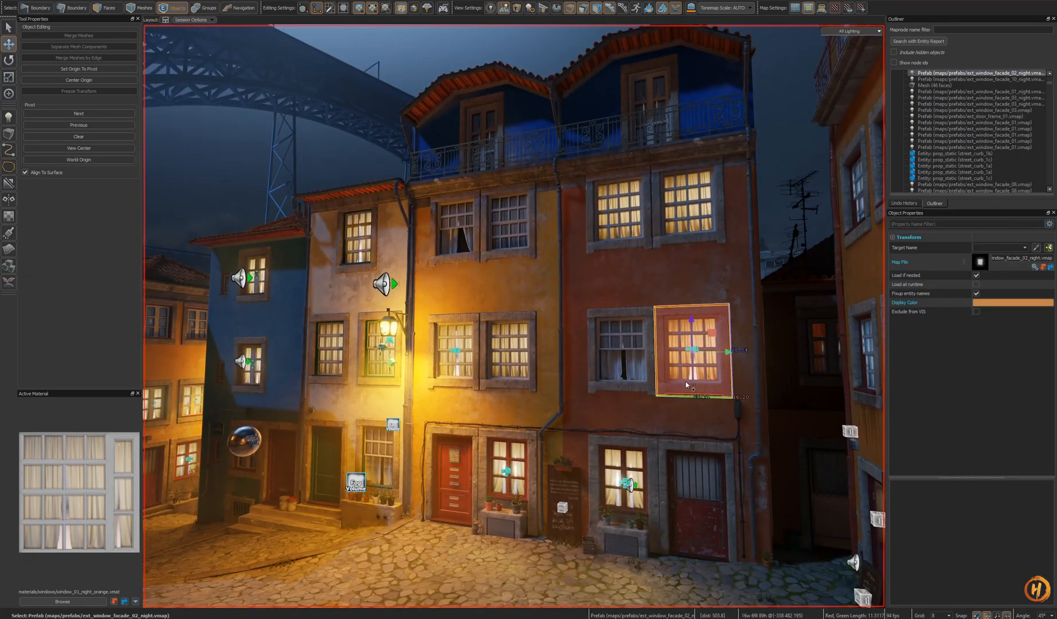
pyautogui.press('Escape')
pyautogui.moveTo(686, 381); pyautogui.dragTo(667, 351, button='right')
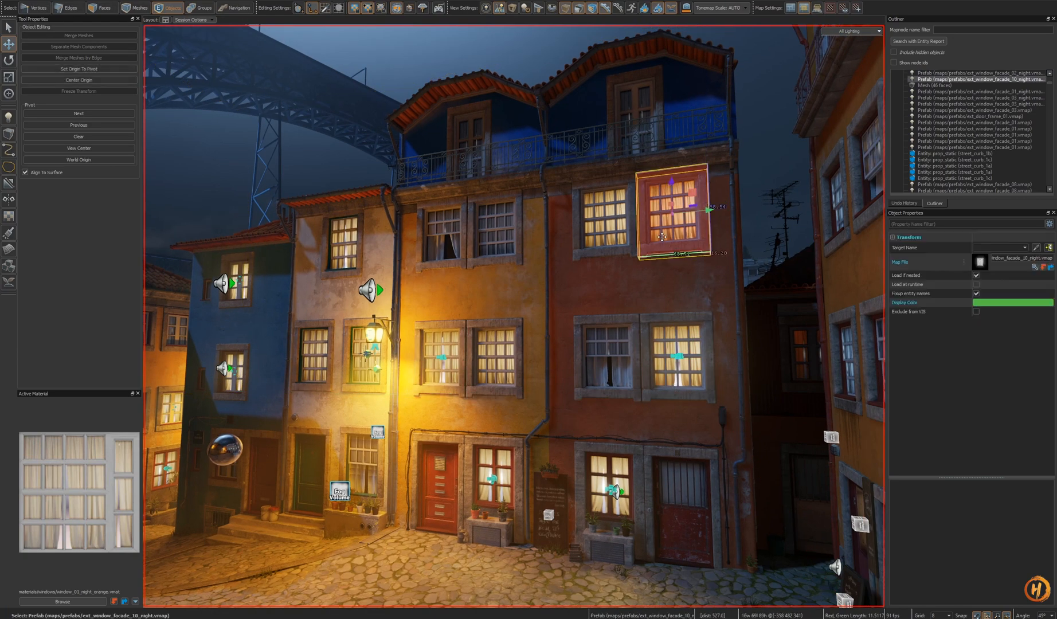
pyautogui.hotkey('ctrl', 'e')
pyautogui.press('f')
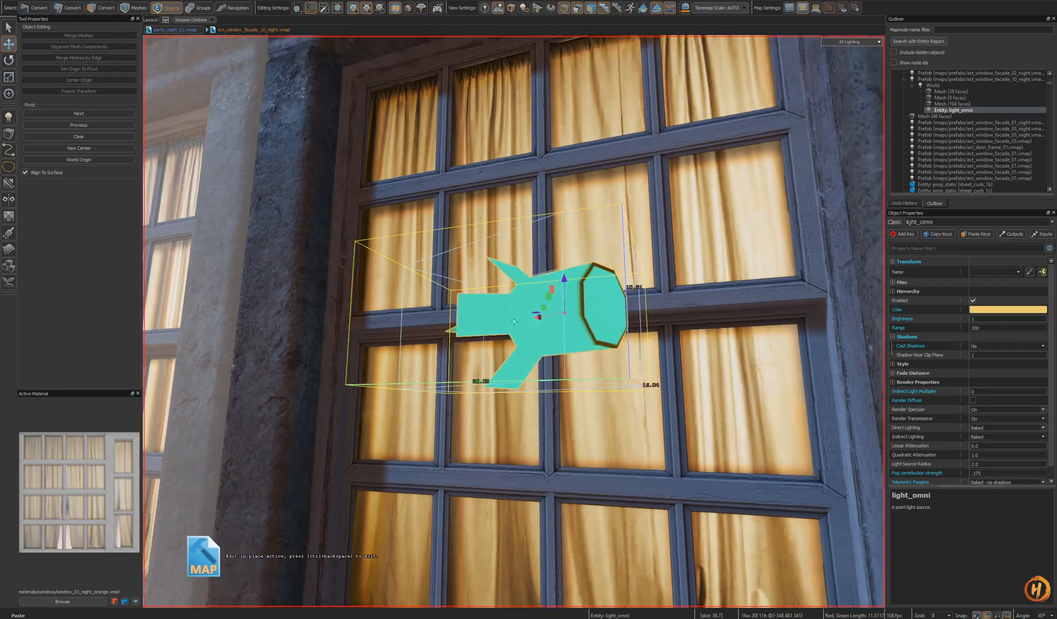
pyautogui.hotkey('ctrl', 'e')
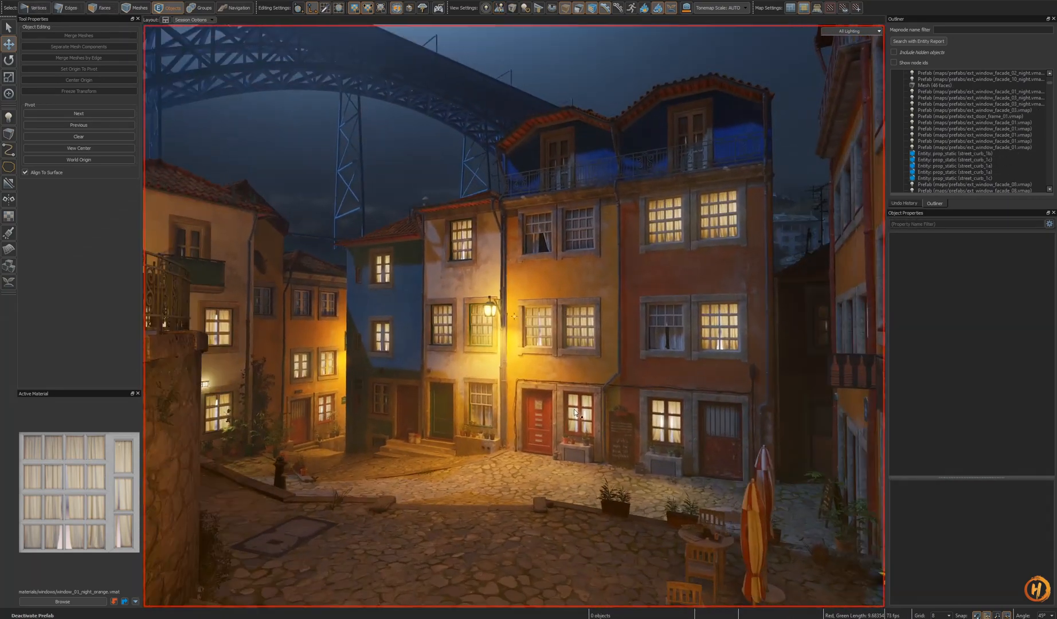
pyautogui.hotkey('ctrl', 's')
# - Open the ext_window_facade_05_night prefab, reposition its window light, and return to the map
pyautogui.moveTo(572, 419)
pyautogui.mouseDown(button='right')
pyautogui.moveTo(524, 328)
pyautogui.moveTo(576, 402)
pyautogui.mouseUp(button='right')
pyautogui.press('w')
pyautogui.click(524, 327)
pyautogui.doubleClick(524, 327)
pyautogui.press('w')
pyautogui.press('s')
pyautogui.moveTo(530, 365); pyautogui.dragTo(485, 311, button='right')
pyautogui.moveTo(517, 375); pyautogui.dragTo(519, 405)
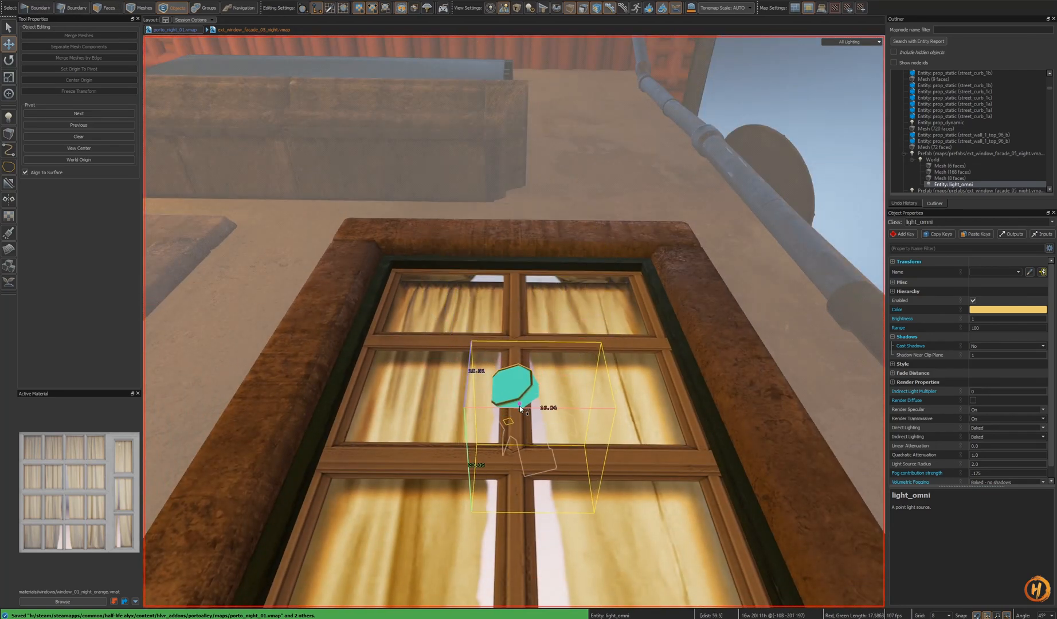
pyautogui.press('s')
pyautogui.moveTo(517, 407); pyautogui.dragTo(600, 322, button='right')
pyautogui.doubleClick(537, 399)
pyautogui.press('s')
pyautogui.press('s')
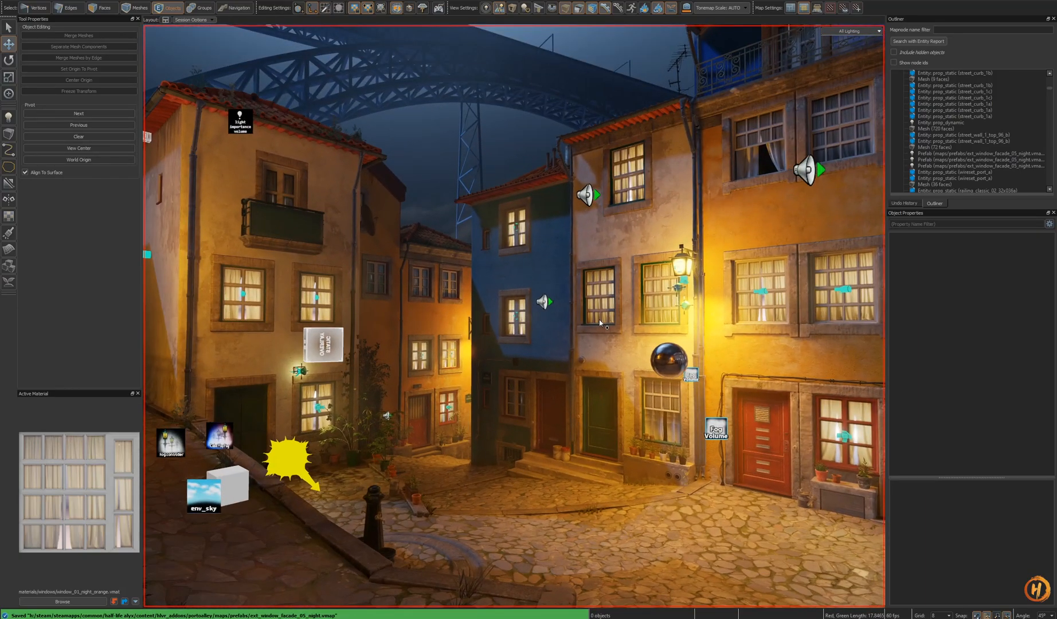
# - Paste a copy of the window light into the map and move it into a window
pyautogui.hotkey('shift', 'a')
pyautogui.press('Escape')
pyautogui.hotkey('ctrl', 'v')
pyautogui.hotkey('shift', 'a')
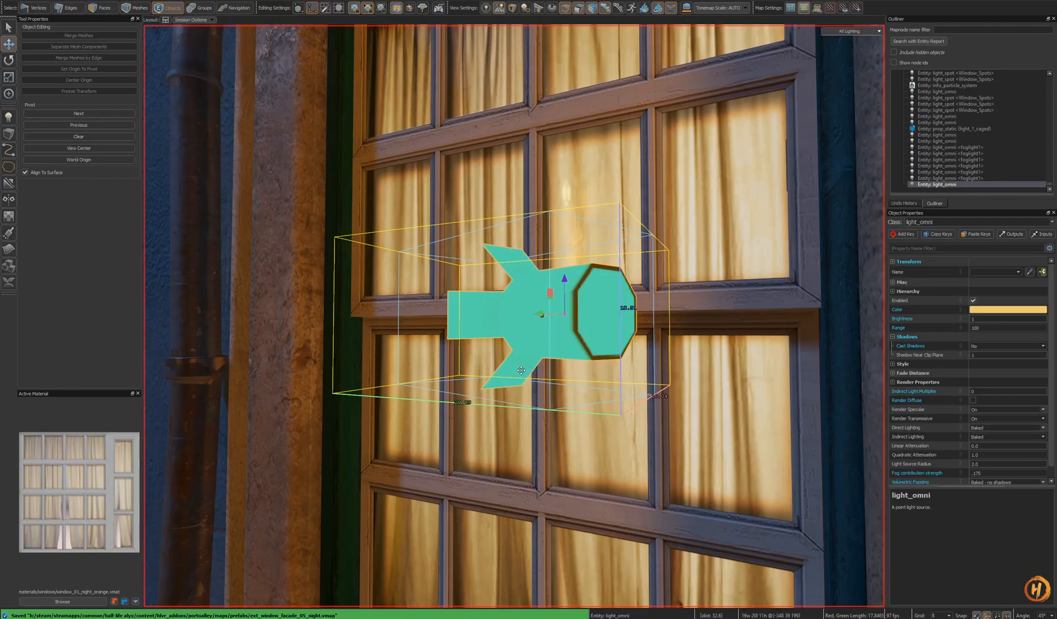
pyautogui.keyDown('alt'); pyautogui.moveTo(603, 292); pyautogui.dragTo(550, 341); pyautogui.keyUp('alt')
pyautogui.press('s')
pyautogui.moveTo(495, 389); pyautogui.dragTo(590, 300, button='right')
# - Paste another window light into the green-framed window on the ochre facade and position it
pyautogui.click(602, 318)
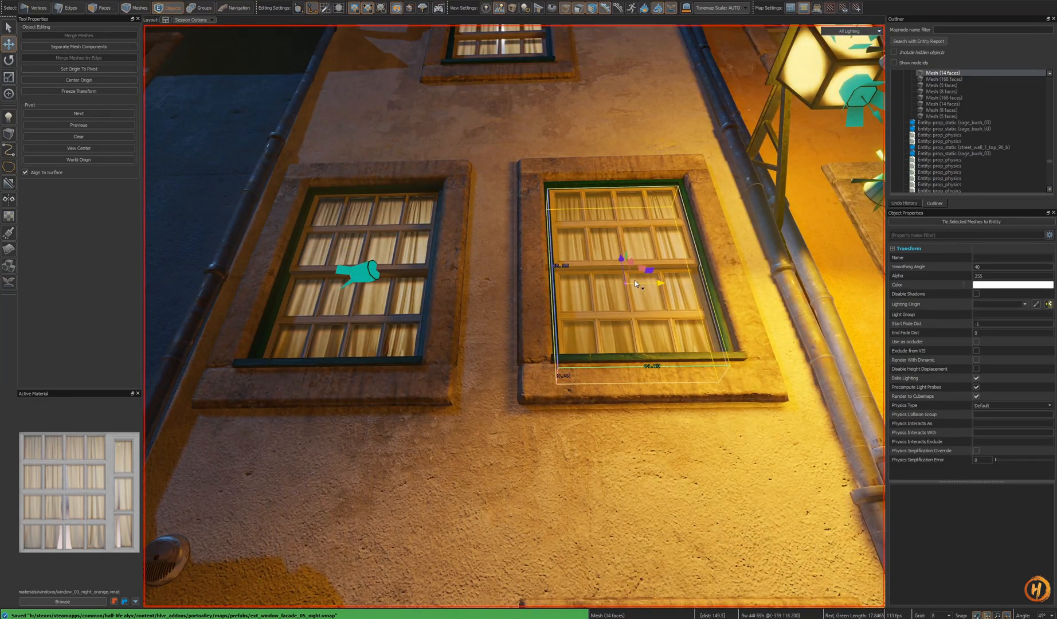
pyautogui.press('Escape')
pyautogui.hotkey('ctrl', 'v')
pyautogui.keyDown('alt'); pyautogui.moveTo(630, 305); pyautogui.dragTo(618, 271); pyautogui.keyUp('alt')
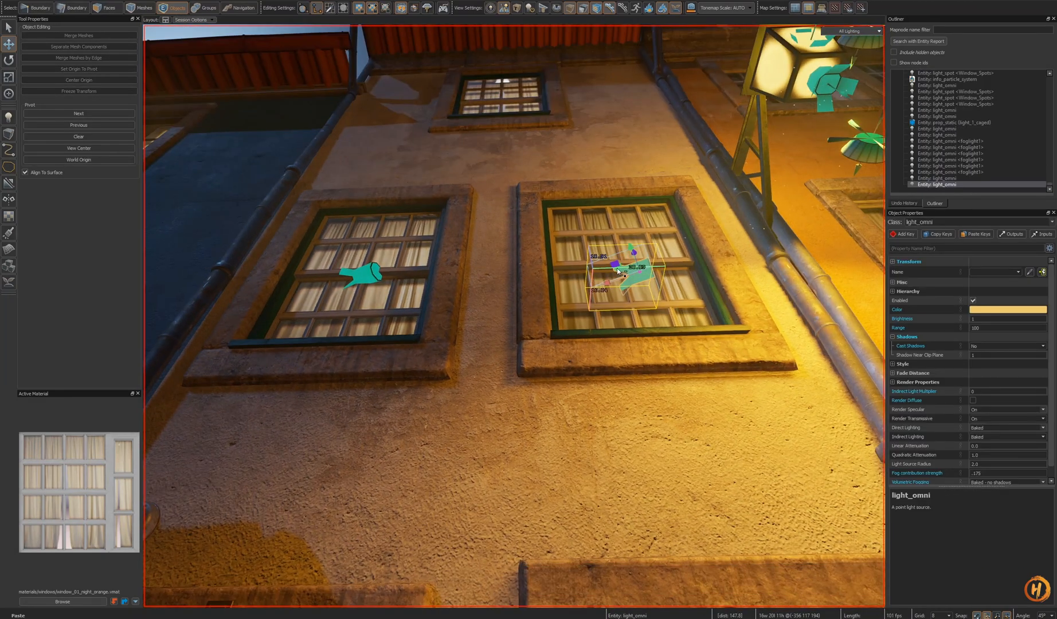
pyautogui.moveTo(514, 315); pyautogui.dragTo(514, 295, button='right')
# - Paste a window light into the upper window below the roof, adjust its position, and save the map
pyautogui.hotkey('ctrl', 'v')
pyautogui.keyDown('alt'); pyautogui.moveTo(500, 118); pyautogui.dragTo(524, 129); pyautogui.keyUp('alt')
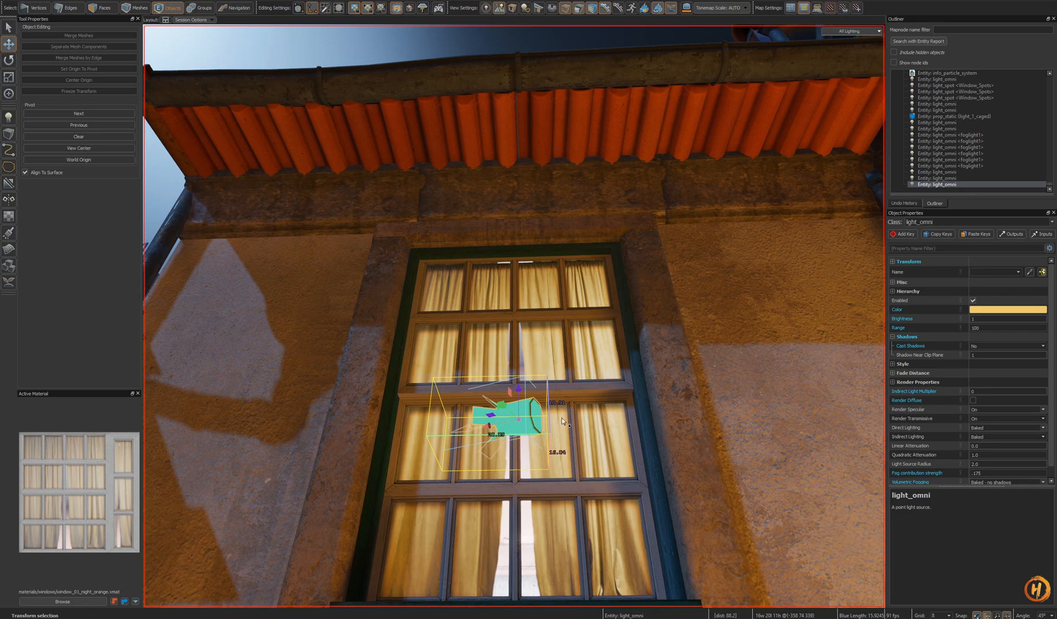
pyautogui.press('h')
pyautogui.hotkey('ctrl', 'z')
pyautogui.moveTo(558, 418); pyautogui.dragTo(485, 390, button='right')
pyautogui.press('s')
pyautogui.press('w')
pyautogui.hotkey('ctrl', 's')
# - Open the ext_window_facade_01_night prefab to check its window light, exit, and save the map
pyautogui.hotkey('ctrl', 'Return')
pyautogui.press('f')
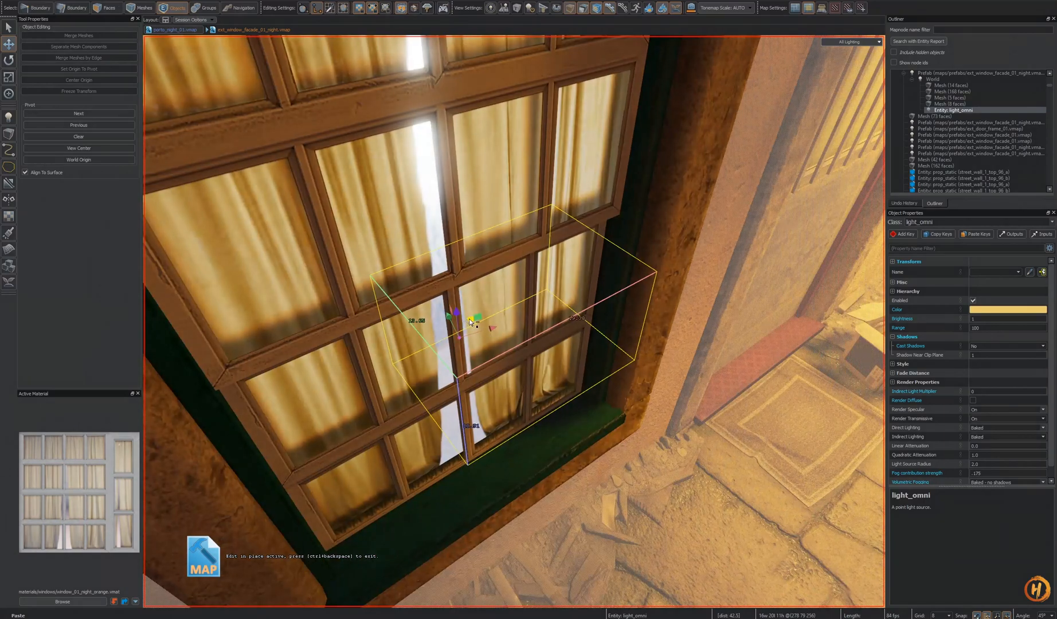
pyautogui.keyDown('alt'); pyautogui.moveTo(540, 314); pyautogui.dragTo(540, 314); pyautogui.keyUp('alt')
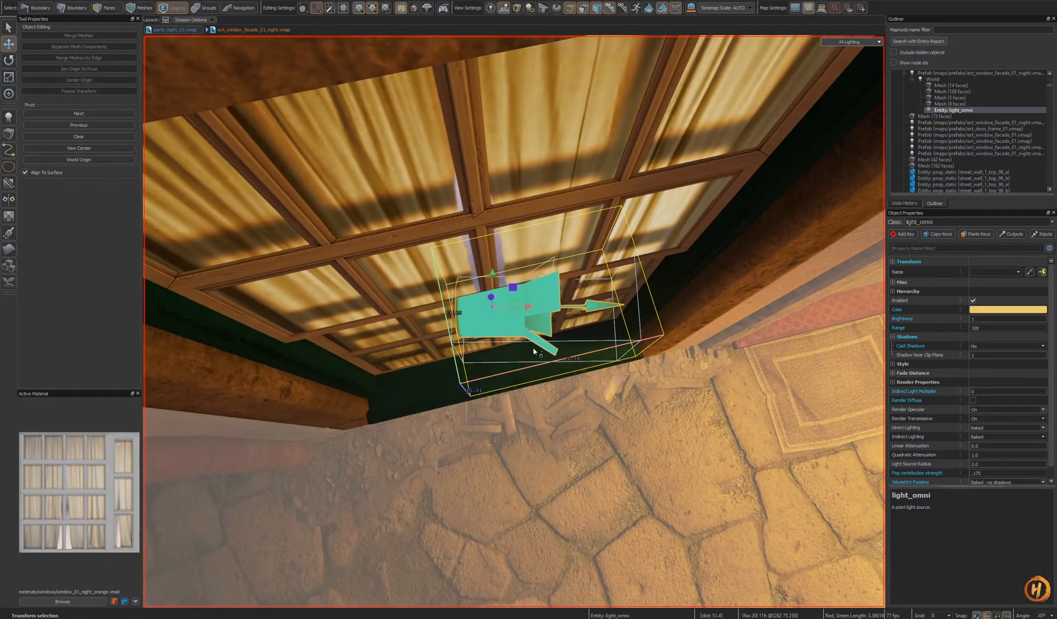
pyautogui.hotkey('ctrl', 'Return')
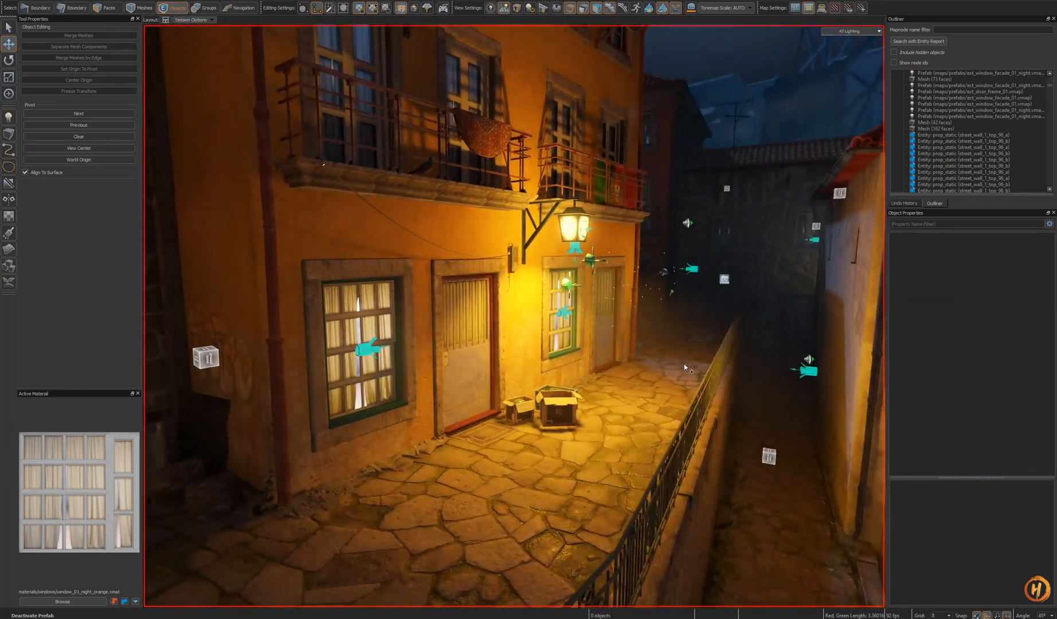
pyautogui.hotkey('ctrl', 's')
# - Fly across the courtyard to review the window lighting
pyautogui.moveTo(687, 364); pyautogui.dragTo(687, 364, button='right')
pyautogui.press('s')
pyautogui.press('w')
pyautogui.moveTo(514, 316); pyautogui.dragTo(514, 316, button='right')
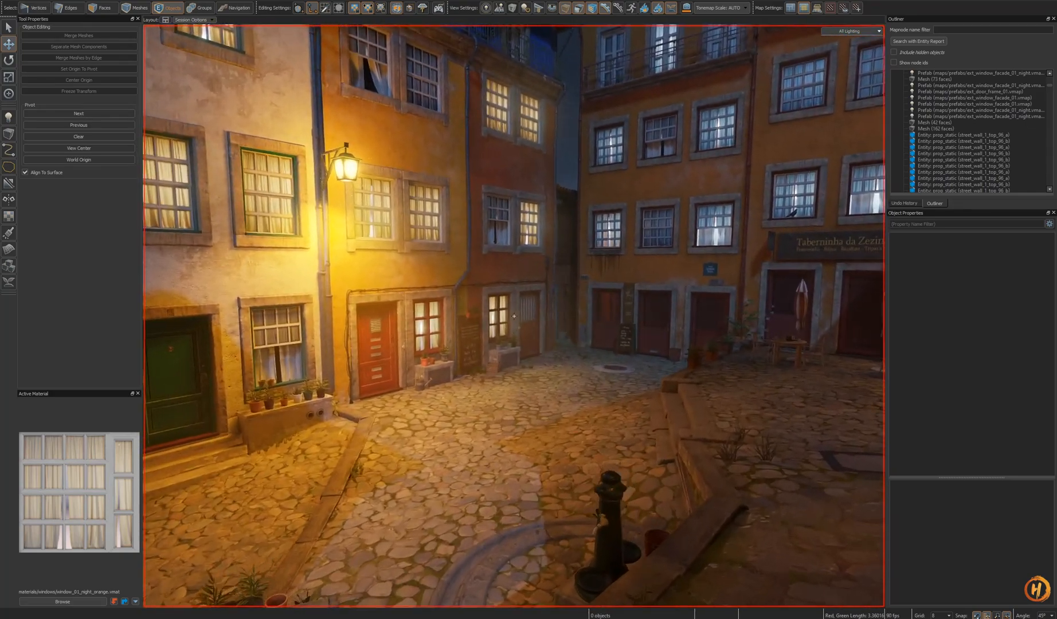
pyautogui.moveTo(514, 316); pyautogui.dragTo(690, 403, button='right')
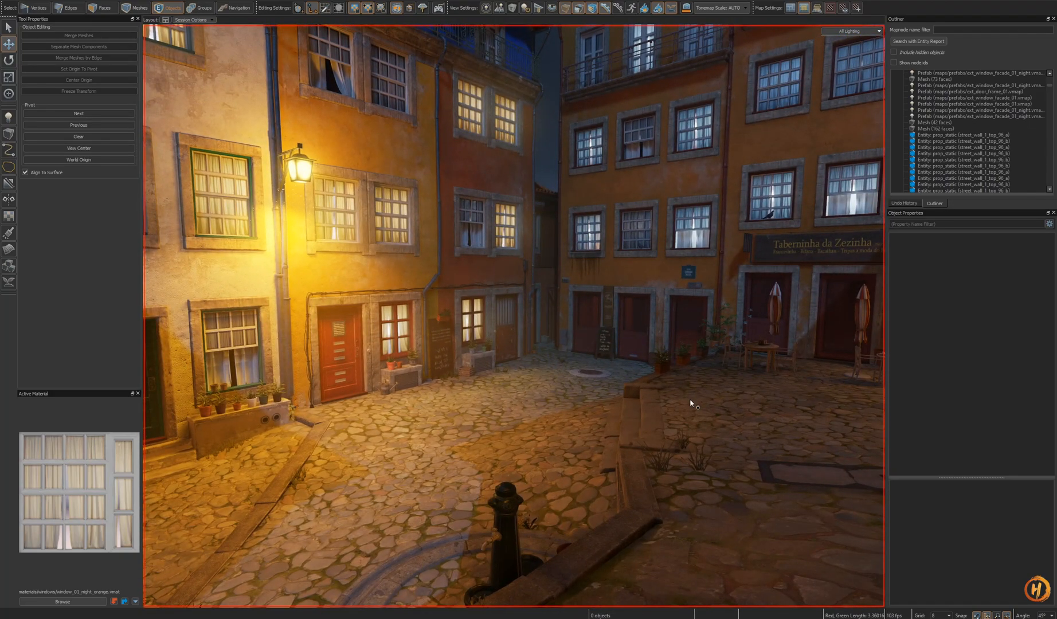
pyautogui.press('w')
pyautogui.moveTo(514, 316); pyautogui.dragTo(200, 301, button='right')
pyautogui.press('s')
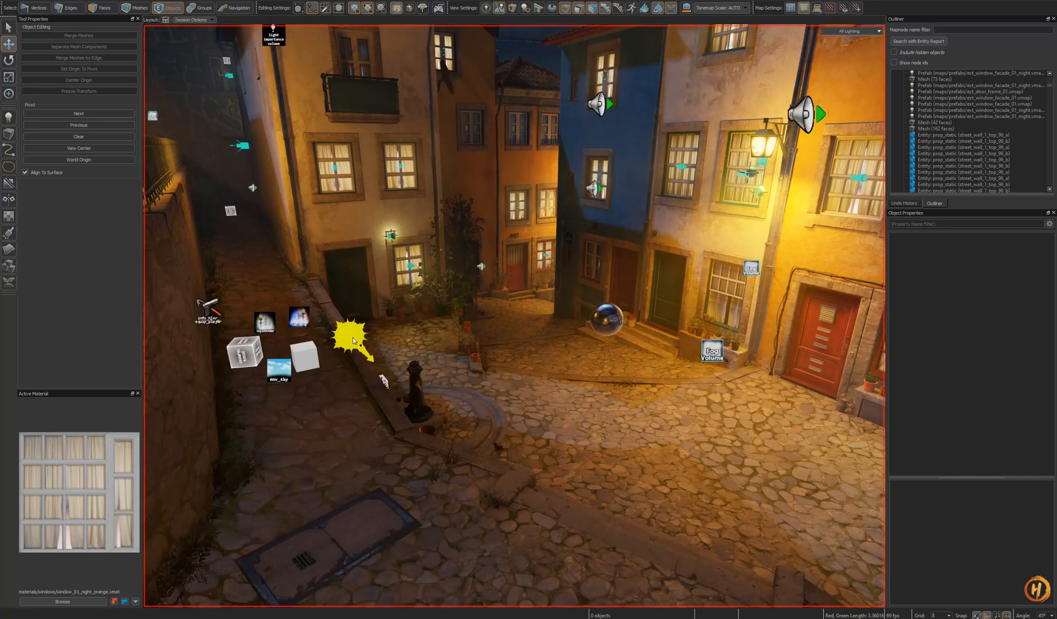
# - Fly through the side alleys and stairways to review the night lighting
pyautogui.moveTo(453, 369); pyautogui.dragTo(450, 367, button='right')
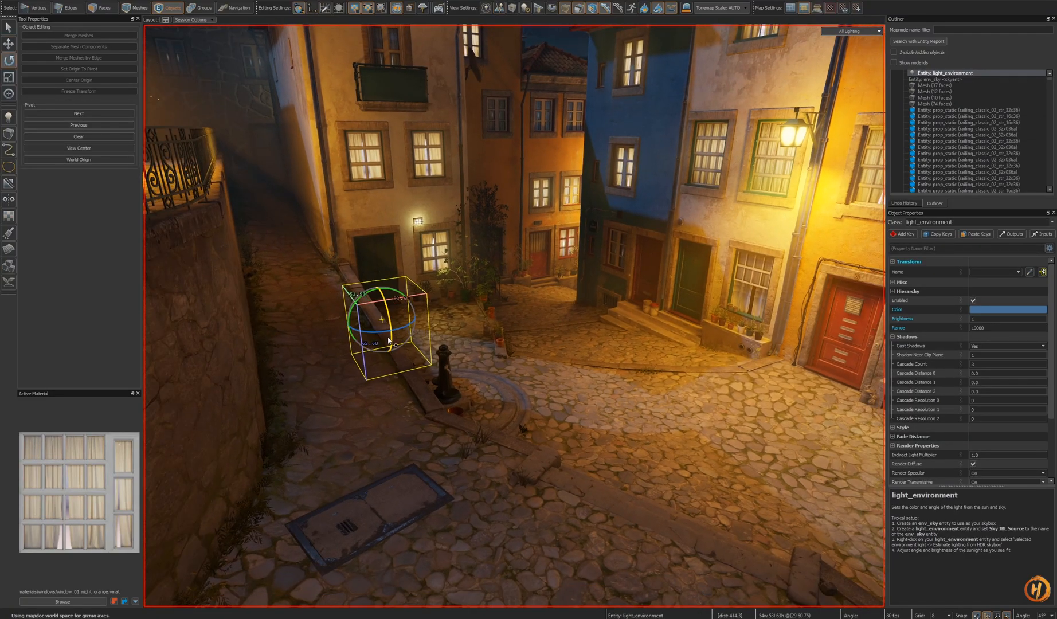
pyautogui.press('s')
pyautogui.moveTo(514, 316); pyautogui.dragTo(487, 327, button='right')
pyautogui.press('w')
pyautogui.moveTo(227, 359); pyautogui.dragTo(413, 306, button='right')
pyautogui.press('w')
pyautogui.press('w')
pyautogui.moveTo(514, 316); pyautogui.dragTo(565, 293, button='right')
pyautogui.press('w')
pyautogui.press('w')
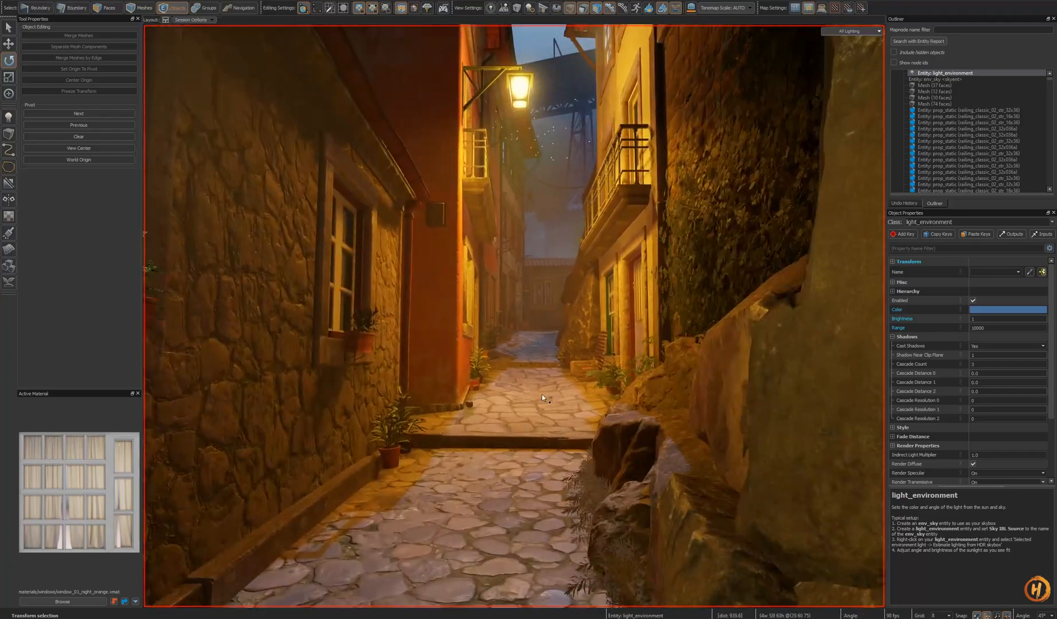
pyautogui.moveTo(542, 395); pyautogui.dragTo(596, 318, button='right')
pyautogui.press('w')
pyautogui.moveTo(514, 316); pyautogui.dragTo(458, 352, button='right')
pyautogui.press('w')
pyautogui.moveTo(514, 316); pyautogui.dragTo(390, 487, button='right')
pyautogui.press('w')
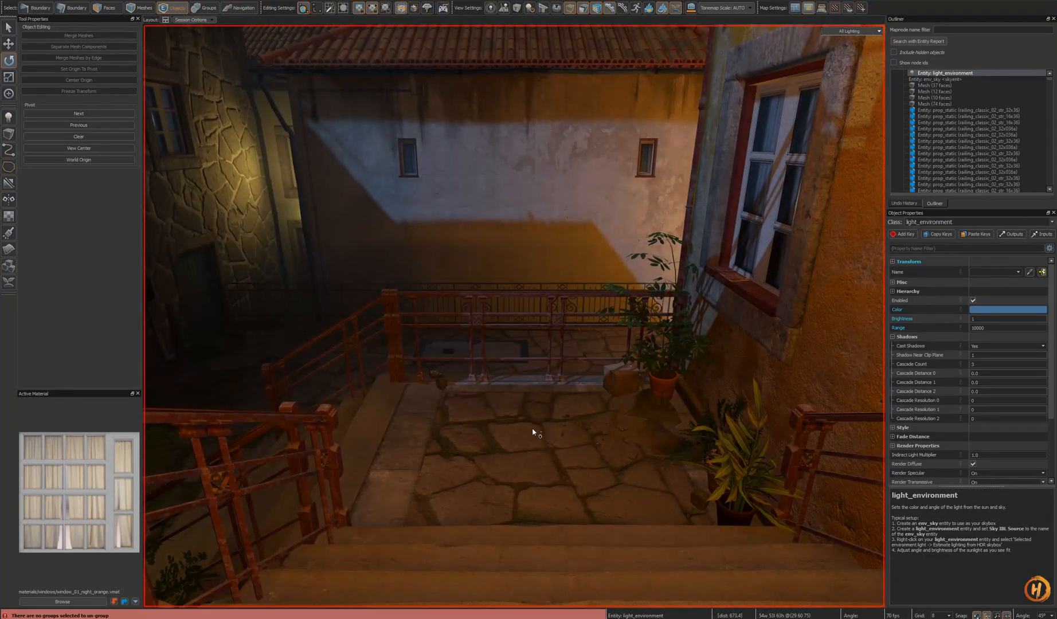
pyautogui.moveTo(533, 441); pyautogui.dragTo(514, 316, button='right')
pyautogui.press('w')
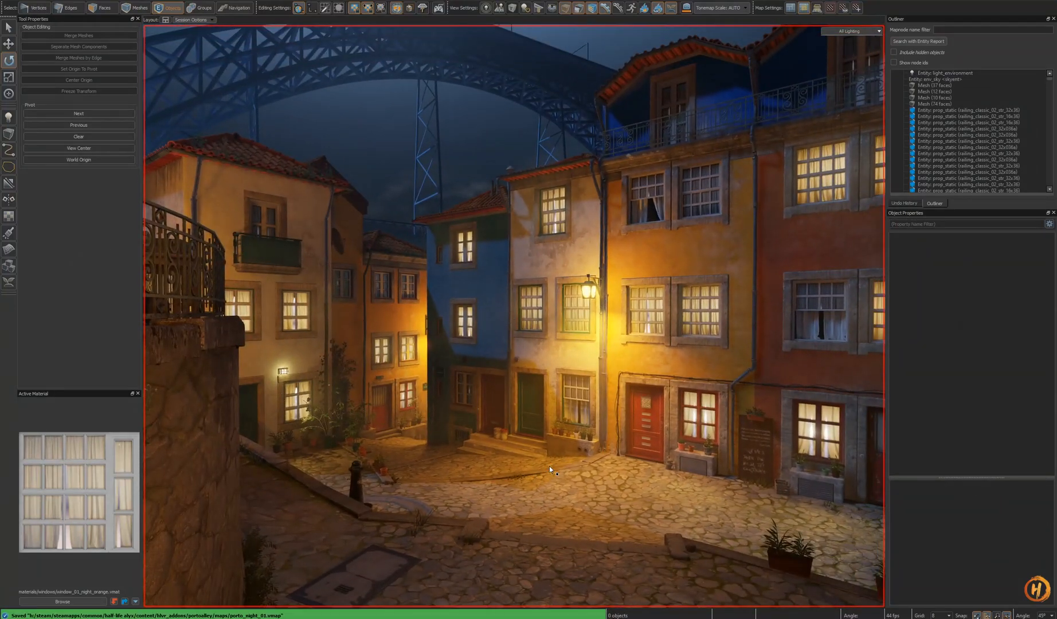
pyautogui.moveTo(549, 466); pyautogui.dragTo(514, 316, button='right')
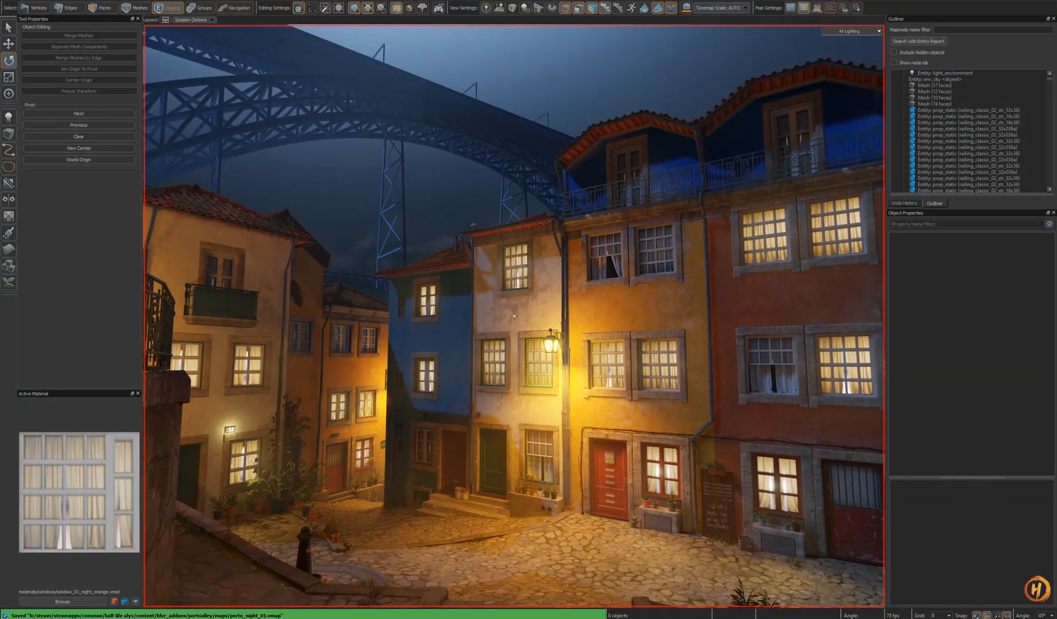
# - Open the reference photo folder in IrfanView and browse the night alley photos
pyautogui.click(174, 618)
pyautogui.doubleClick(351, 178)
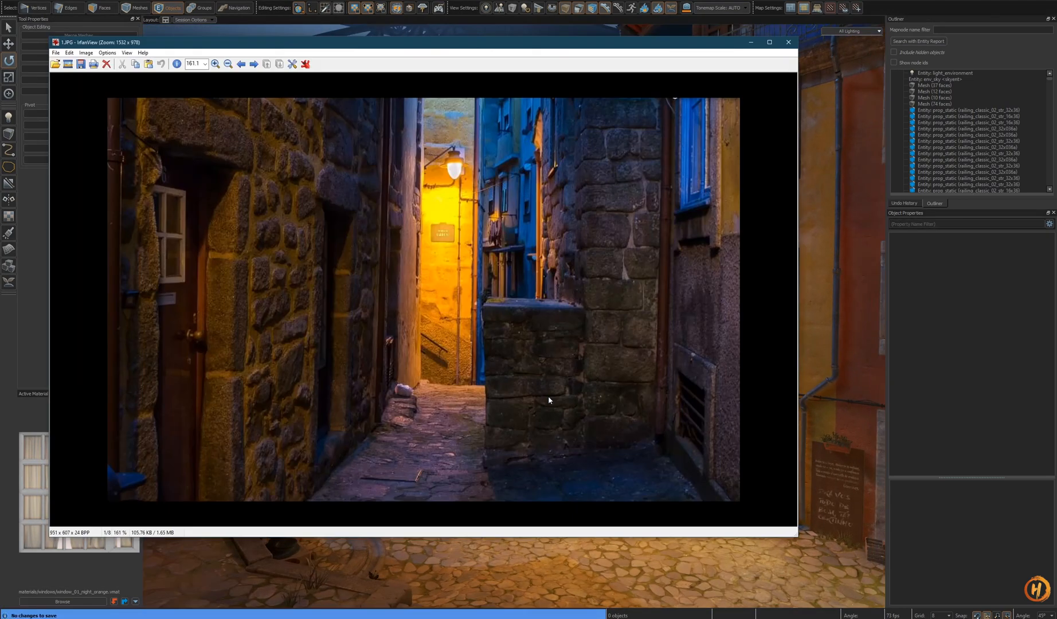
pyautogui.press('Right')
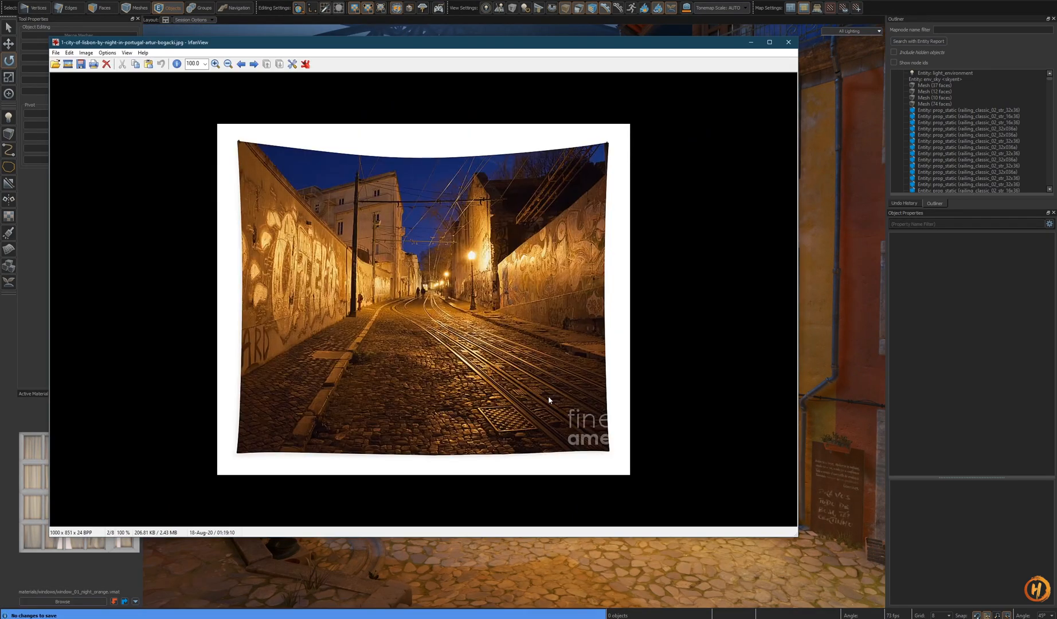
pyautogui.press('Right')
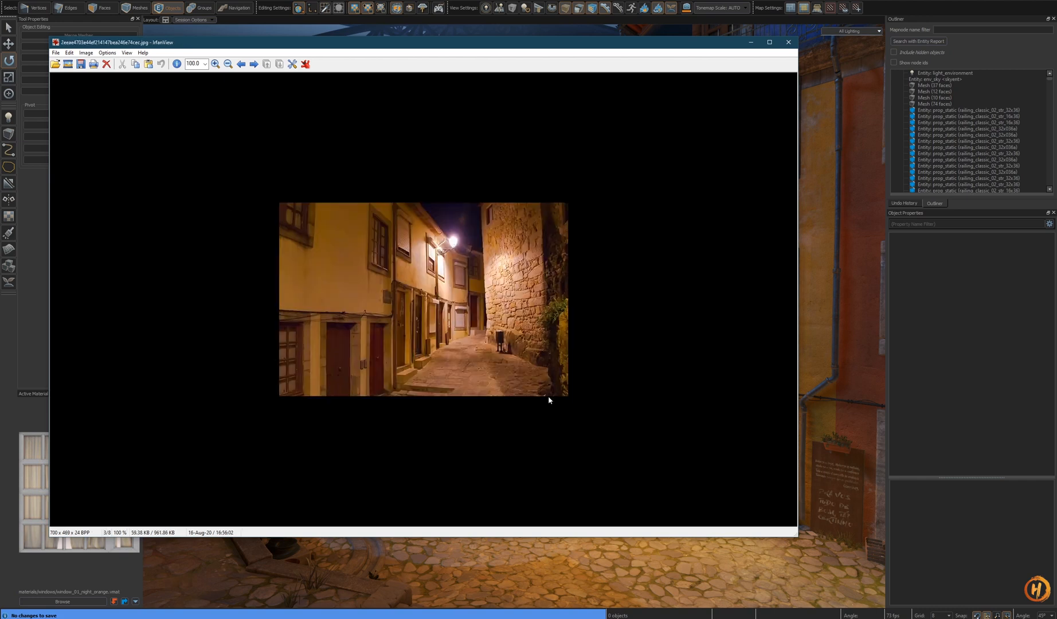
pyautogui.press('Right')
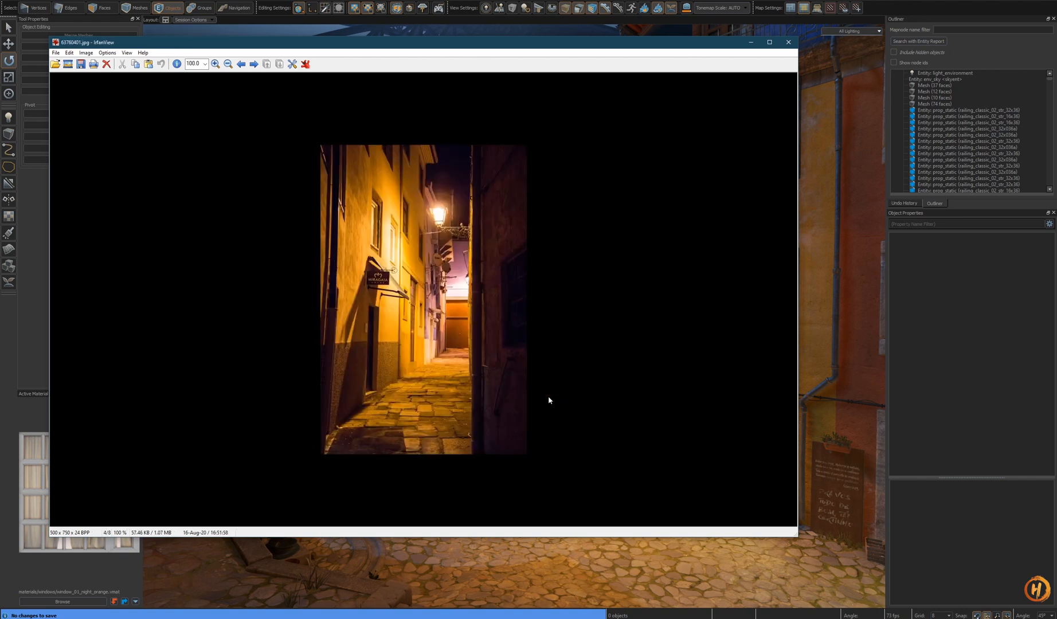
pyautogui.press('Right')
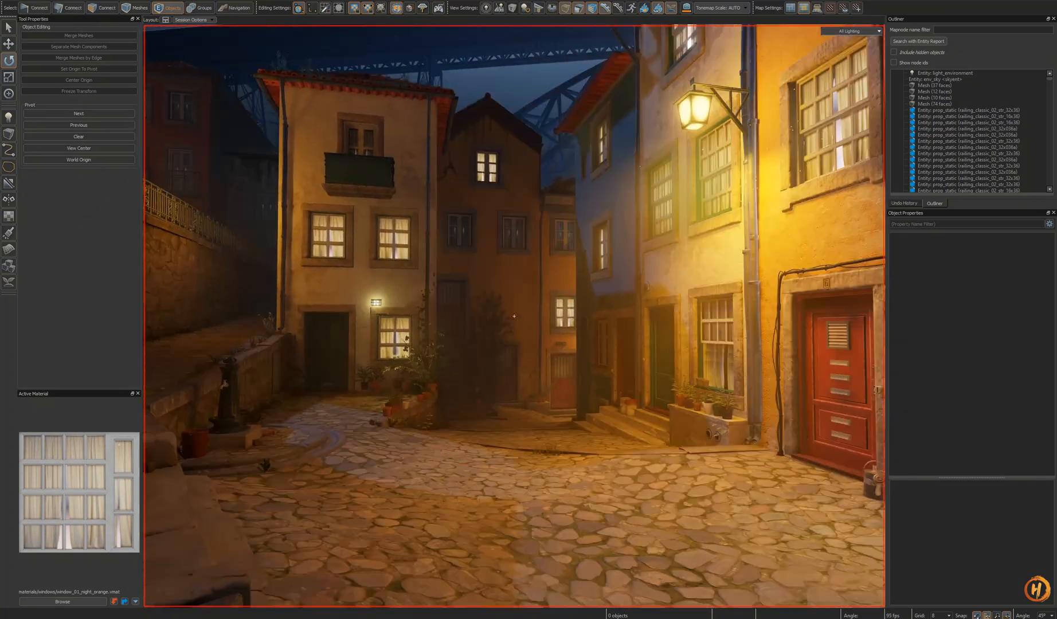
# - Save the map and switch between the editor and the reference photos to compare lighting
pyautogui.hotkey('ctrl', 's')
pyautogui.hotkey('alt', 'Tab')
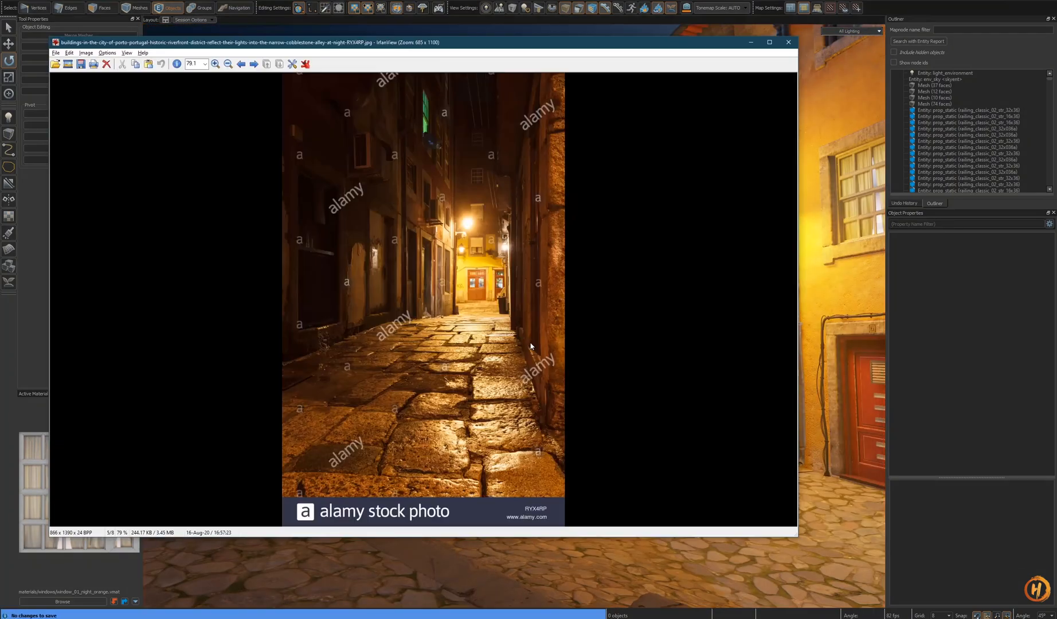
pyautogui.hotkey('alt', 'Tab')
pyautogui.hotkey('alt', 'Tab')
pyautogui.hotkey('alt', 'Tab')
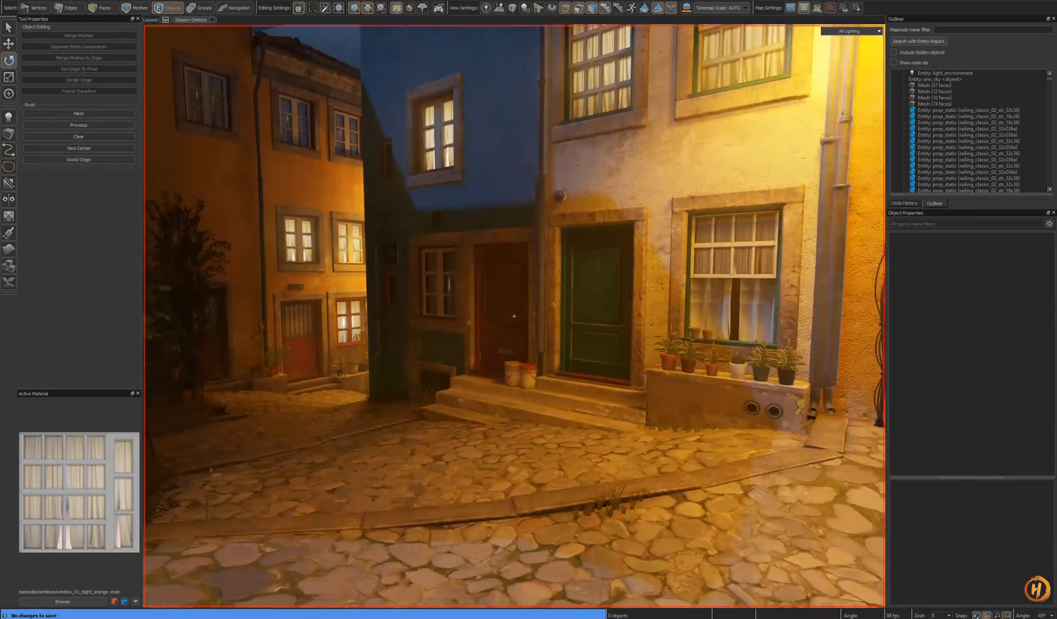
# - Keep comparing the facade view with reference photos, browsing further night alley images
pyautogui.press('s')
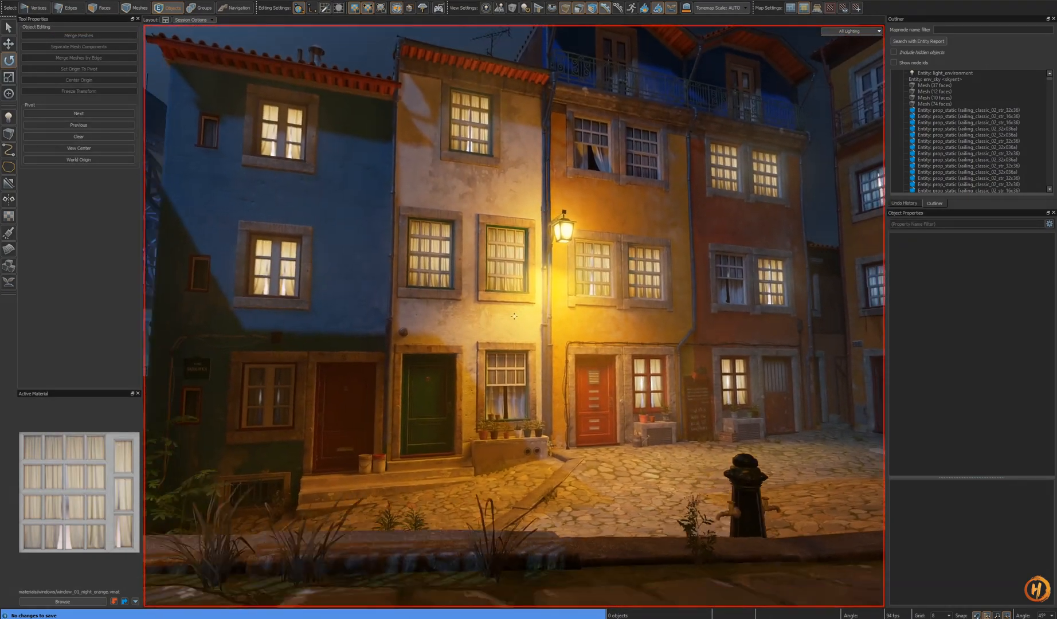
pyautogui.hotkey('alt', 'Tab')
pyautogui.hotkey('alt', 'Tab')
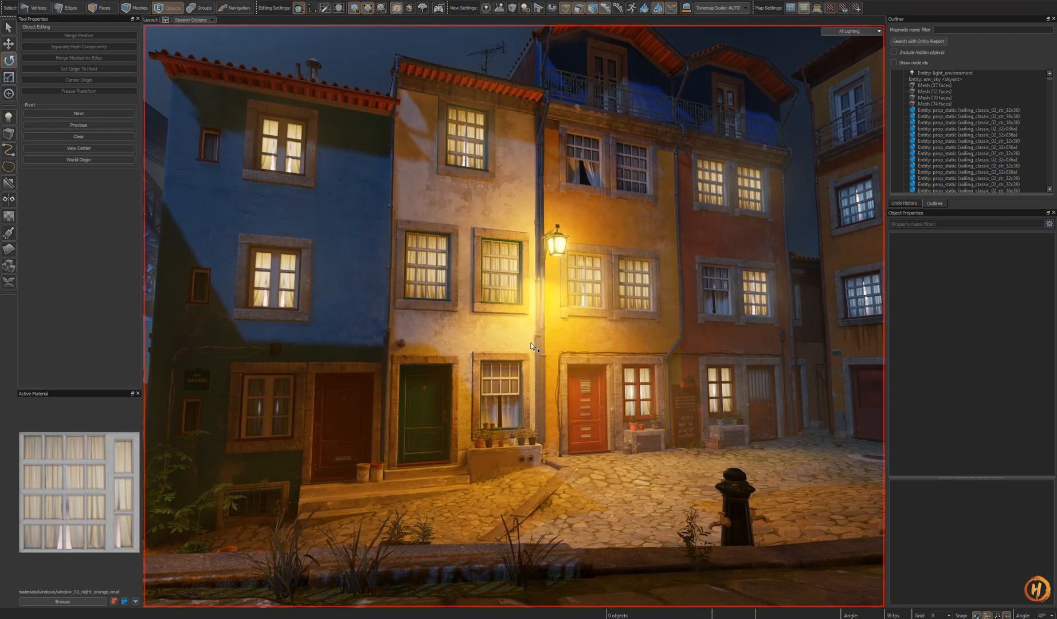
pyautogui.hotkey('alt', 'Tab')
pyautogui.press('space')
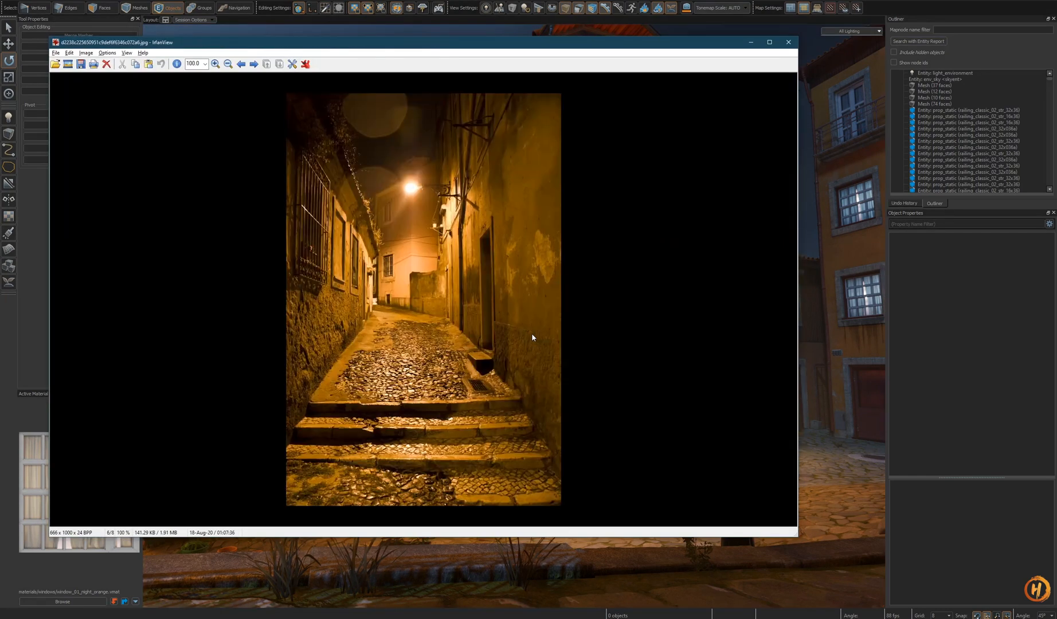
pyautogui.press('space')
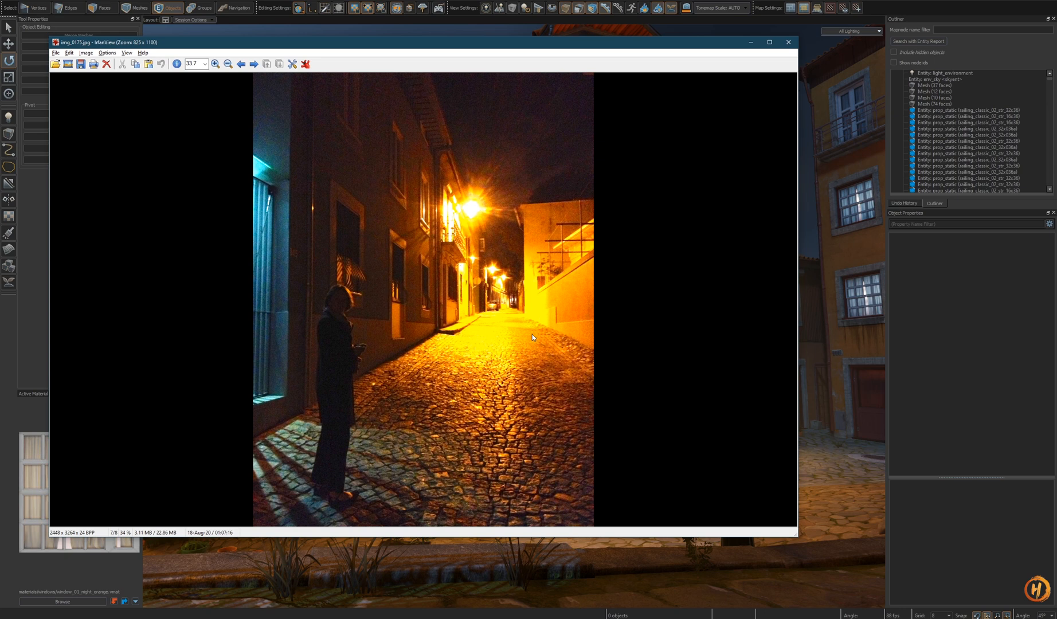
# - Browse to the next reference night photo, close the viewer and return to the map editor
pyautogui.press('space')
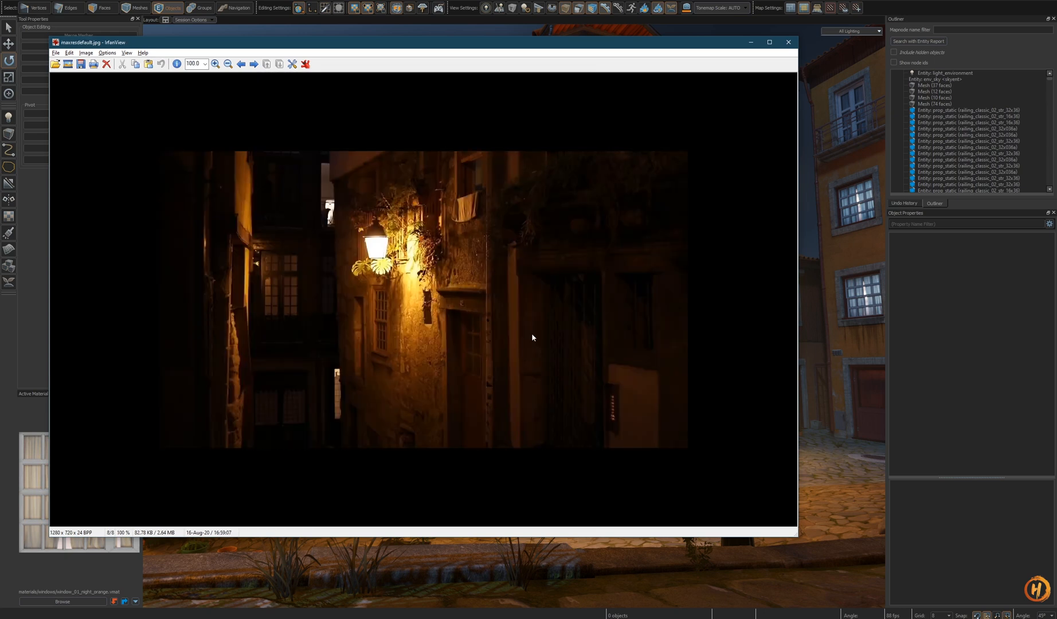
pyautogui.press('Escape')
pyautogui.hotkey('alt', 'Tab')
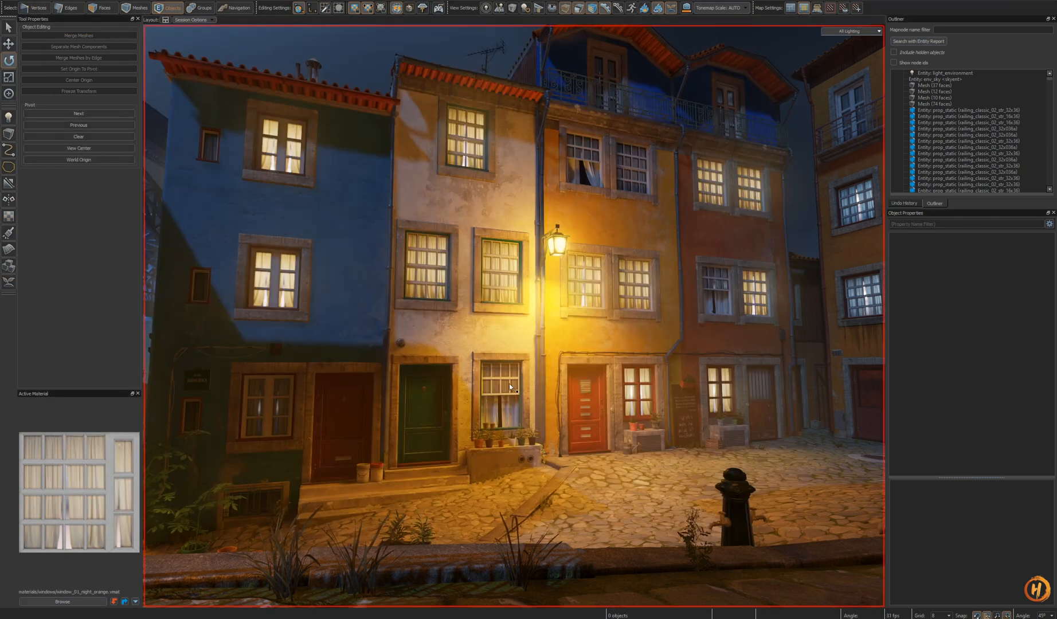
# - Fly through the alleys, courtyards and stairways to review the window and street lighting
pyautogui.press('z')
pyautogui.press('w')
pyautogui.press('w')
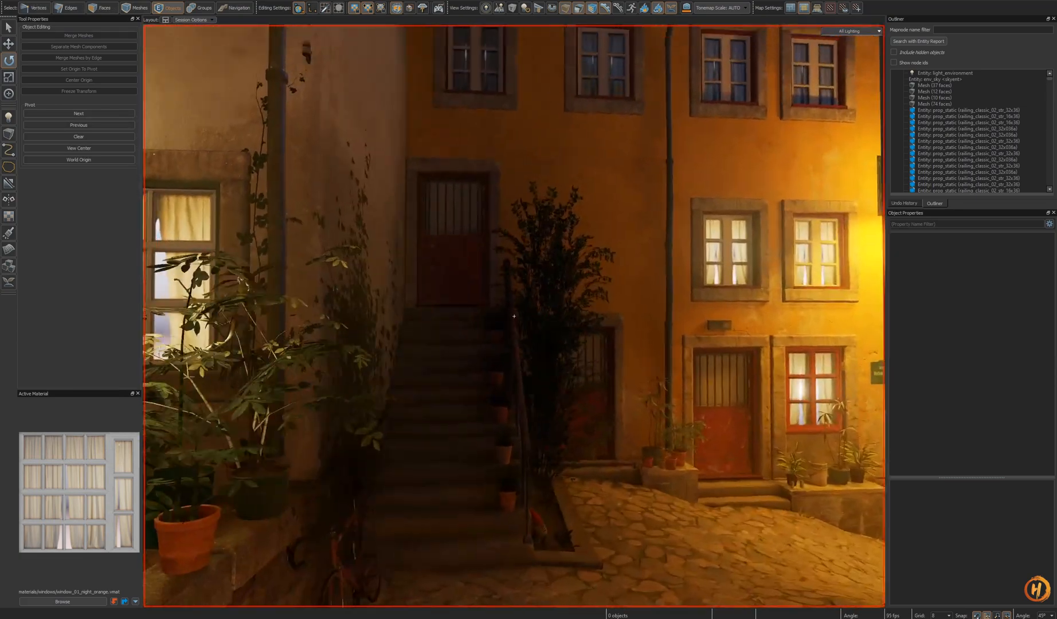
pyautogui.press('w')
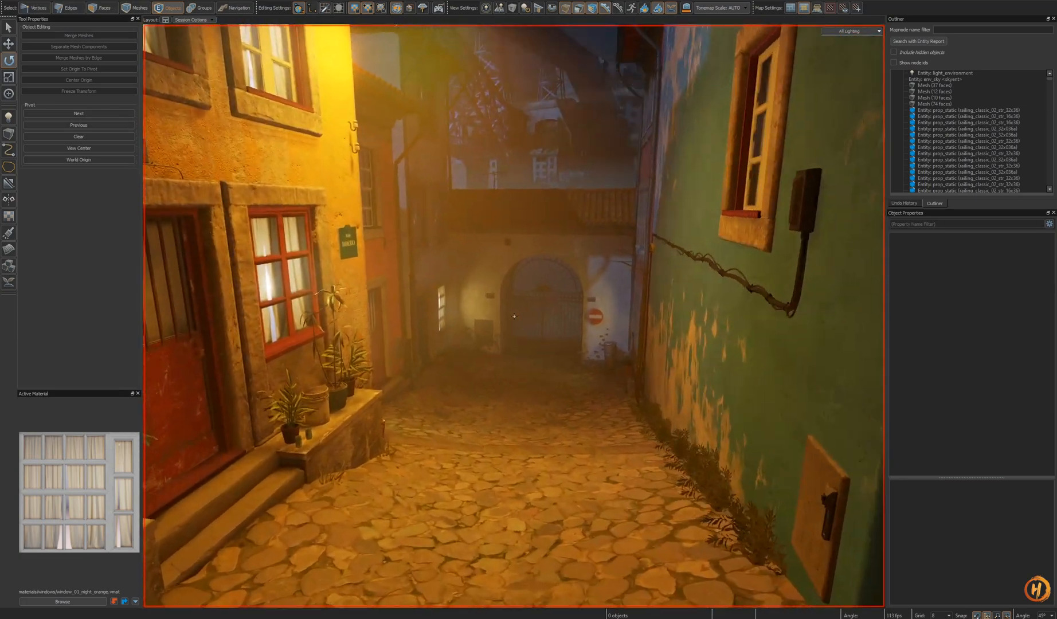
pyautogui.press('w')
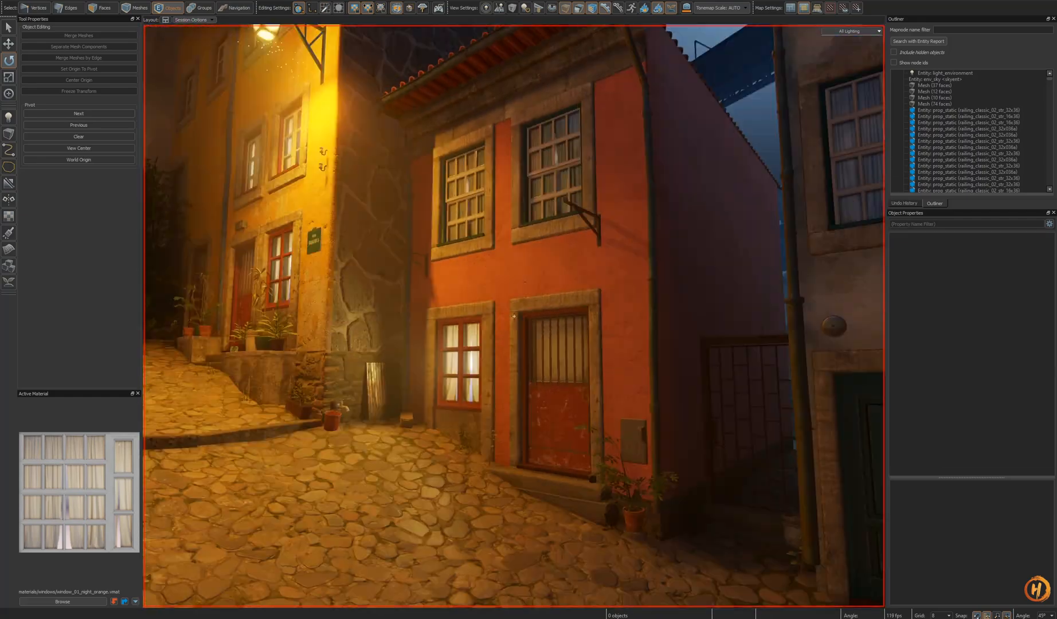
pyautogui.press('w')
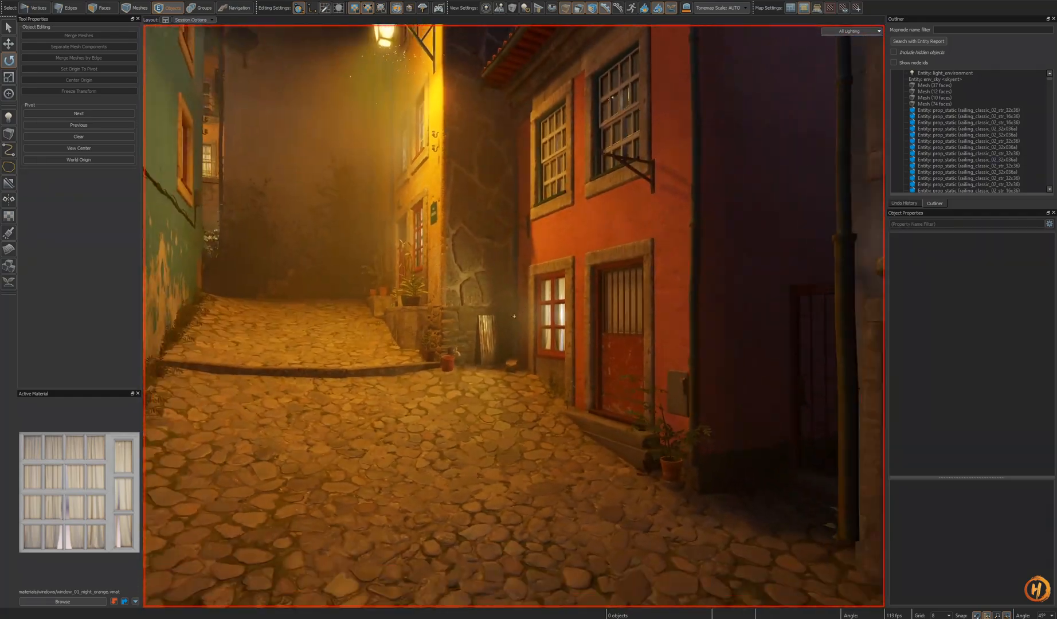
pyautogui.press('w')
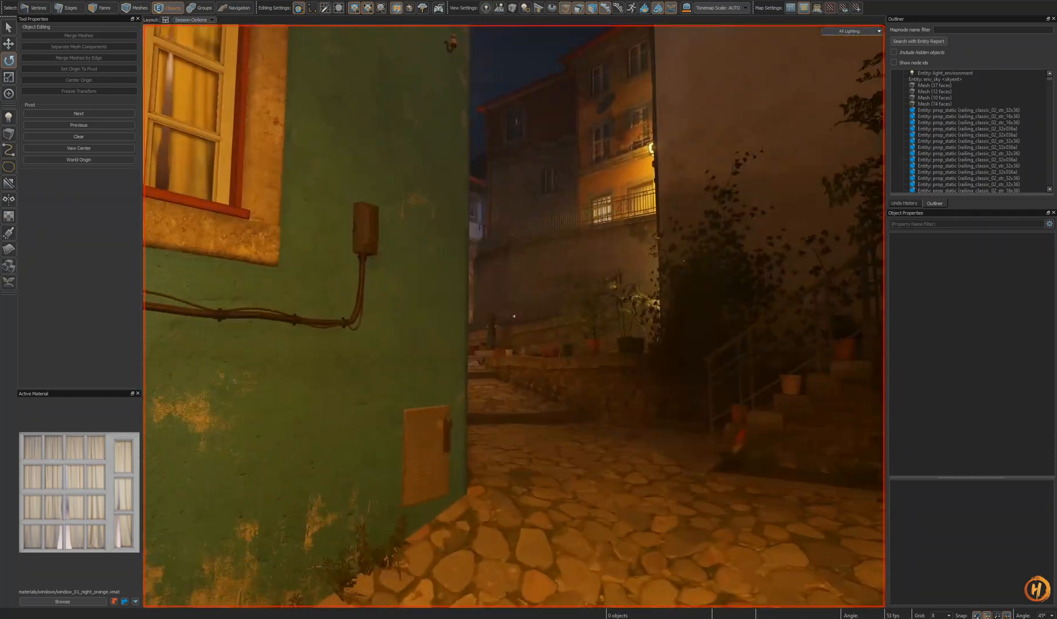
pyautogui.press('w')
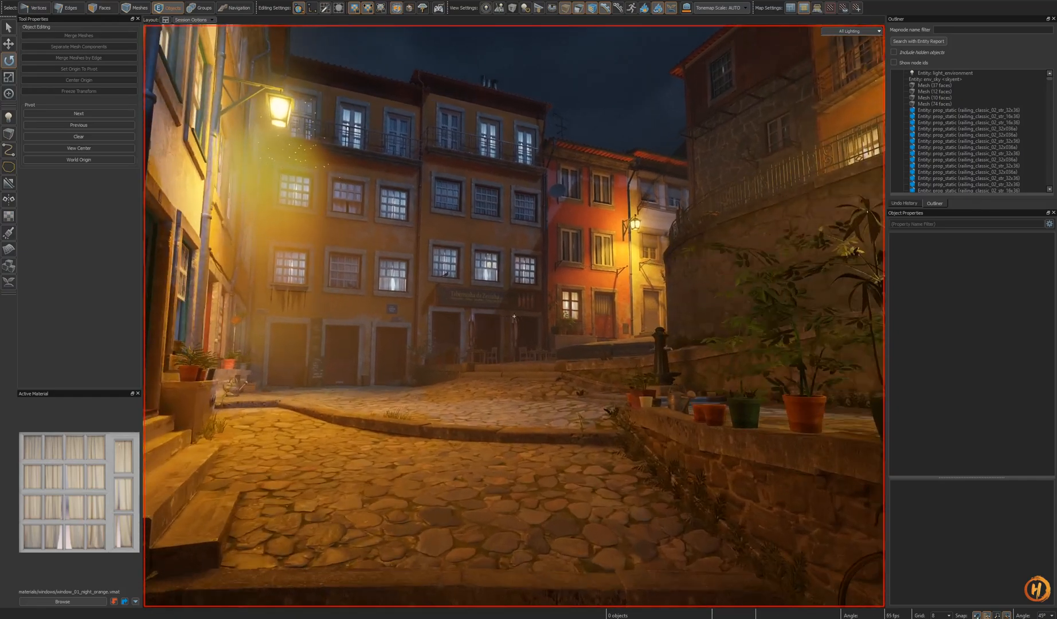
pyautogui.press('w')
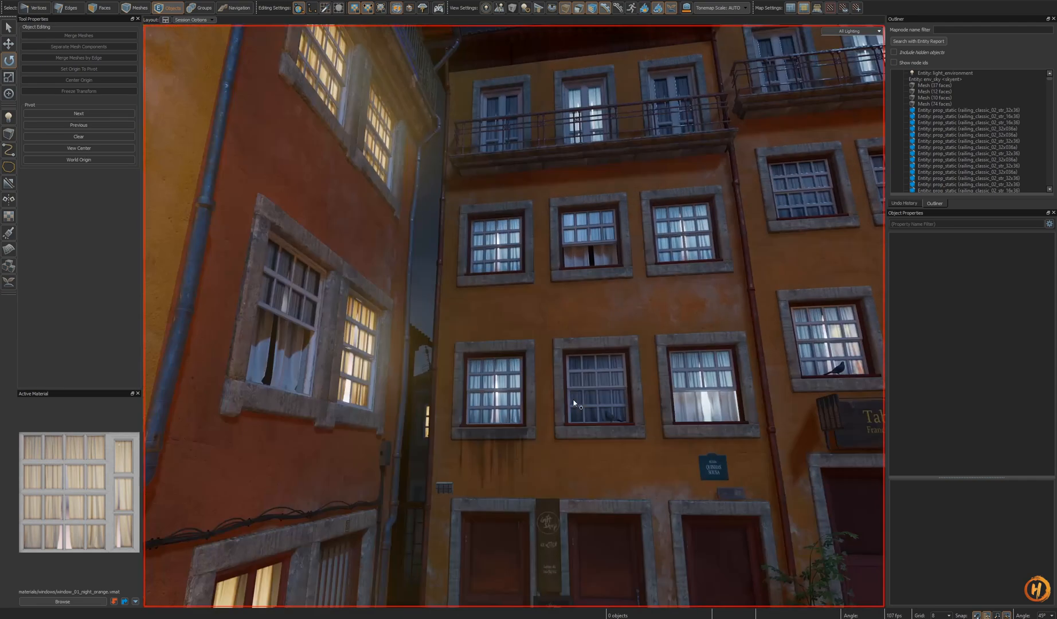
pyautogui.press('w')
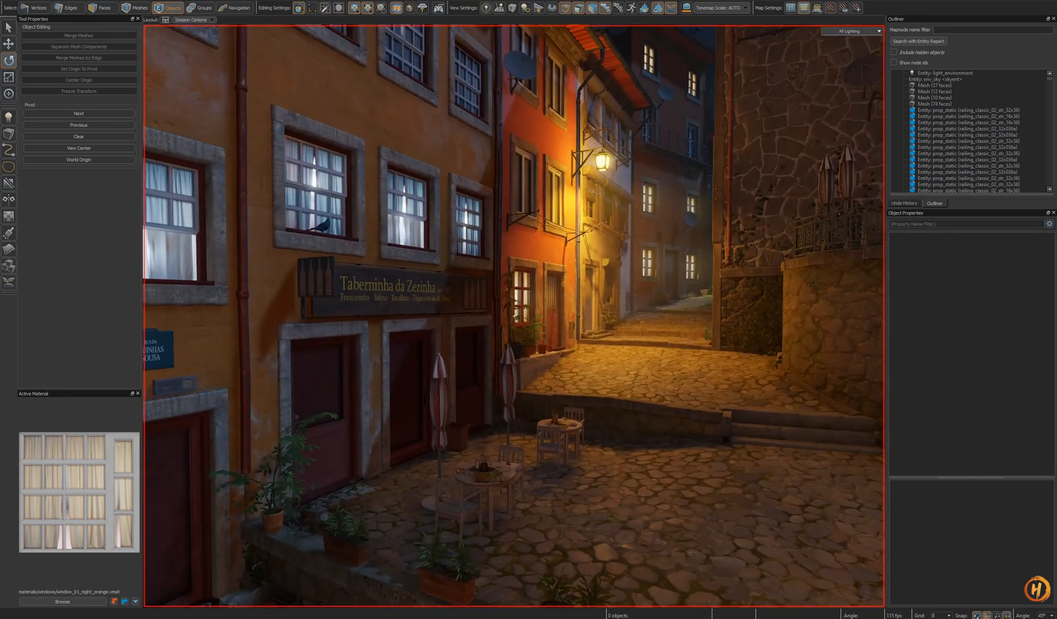
pyautogui.press('w')
pyautogui.press('w')
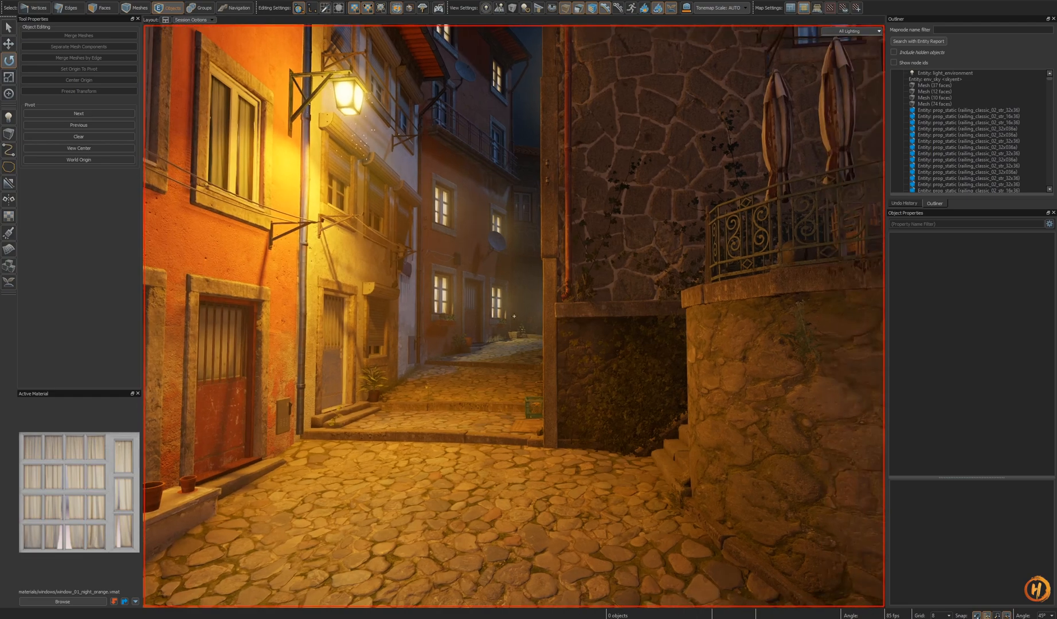
pyautogui.press('w')
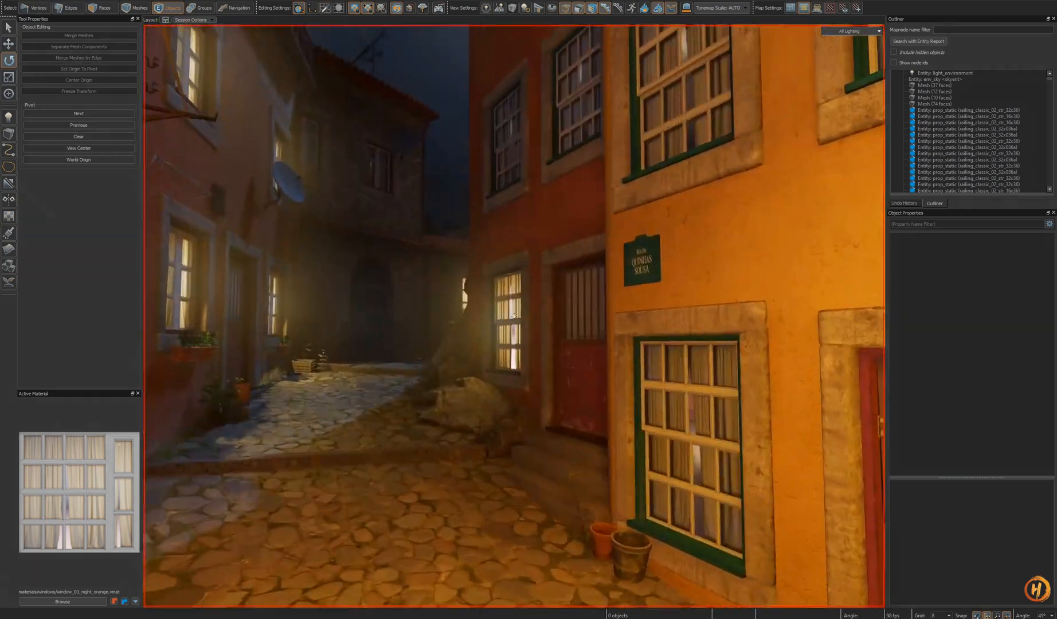
pyautogui.press('w')
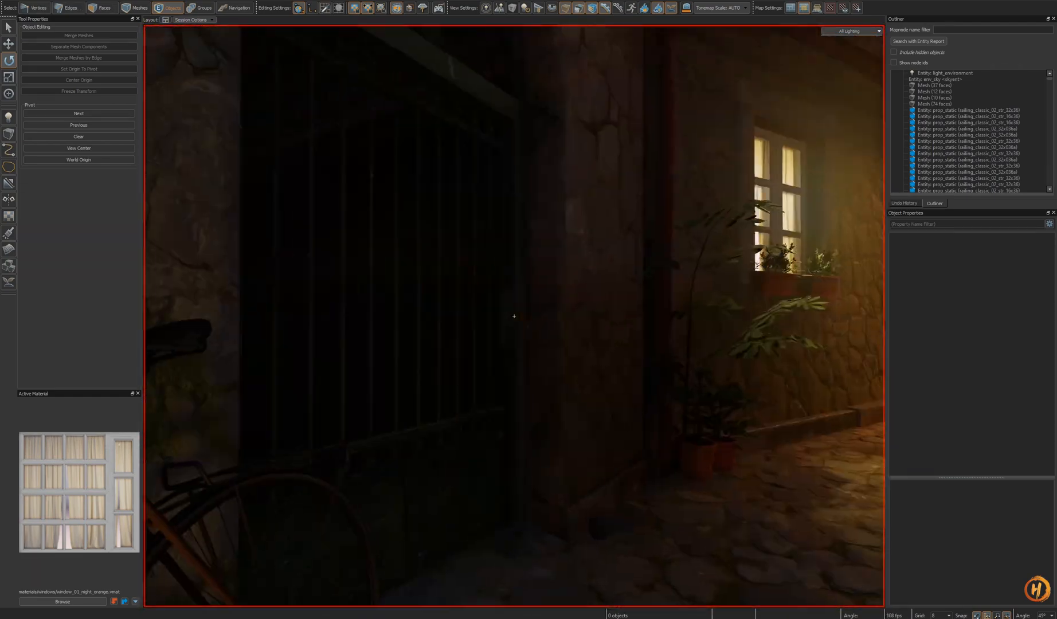
pyautogui.press('w')
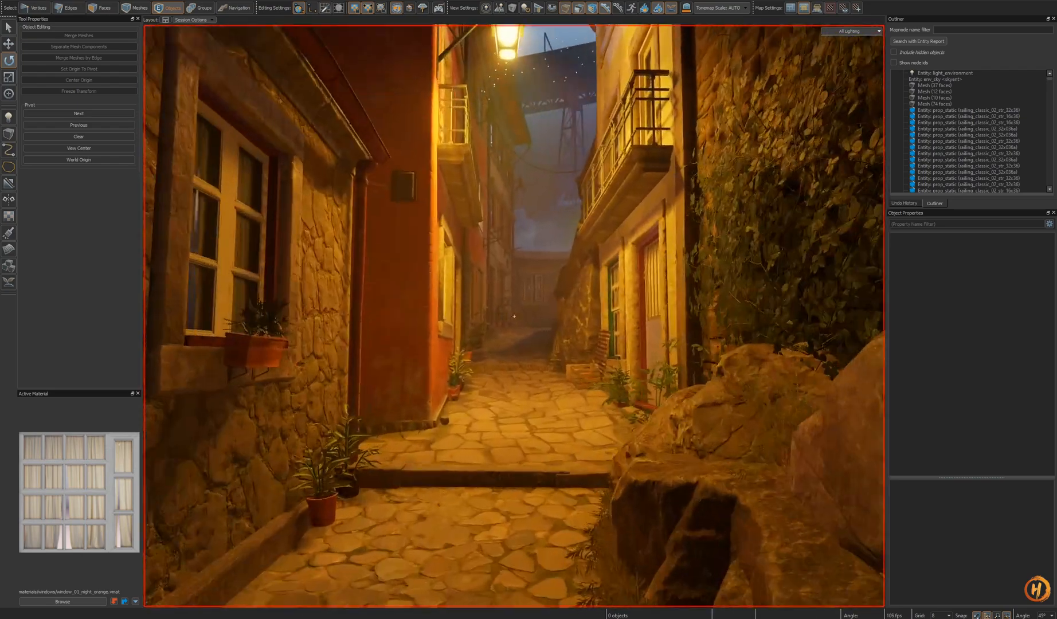
pyautogui.press('w')
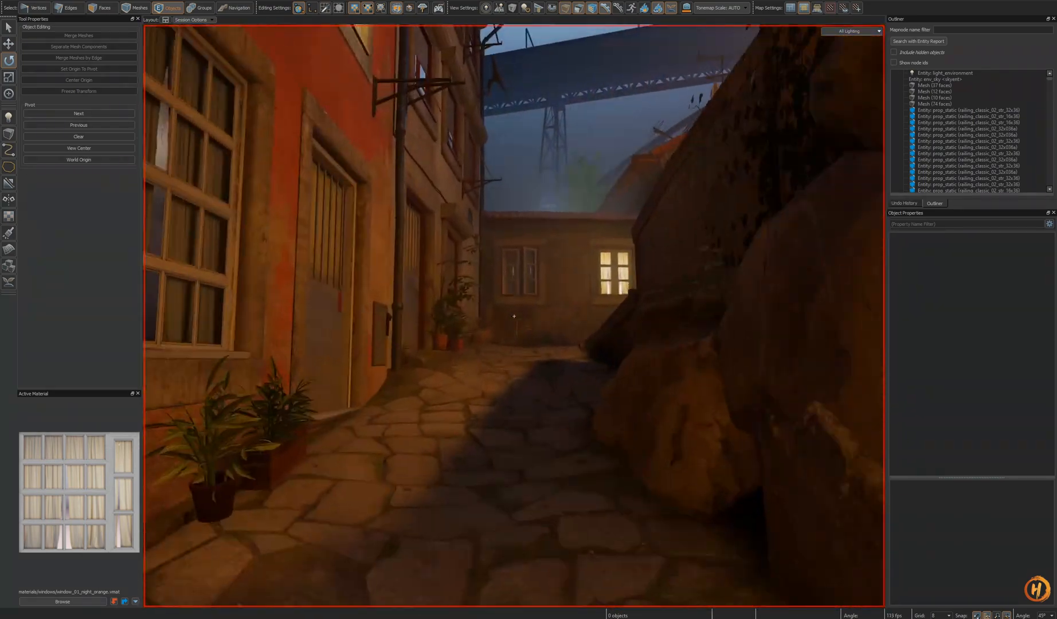
pyautogui.press('w')
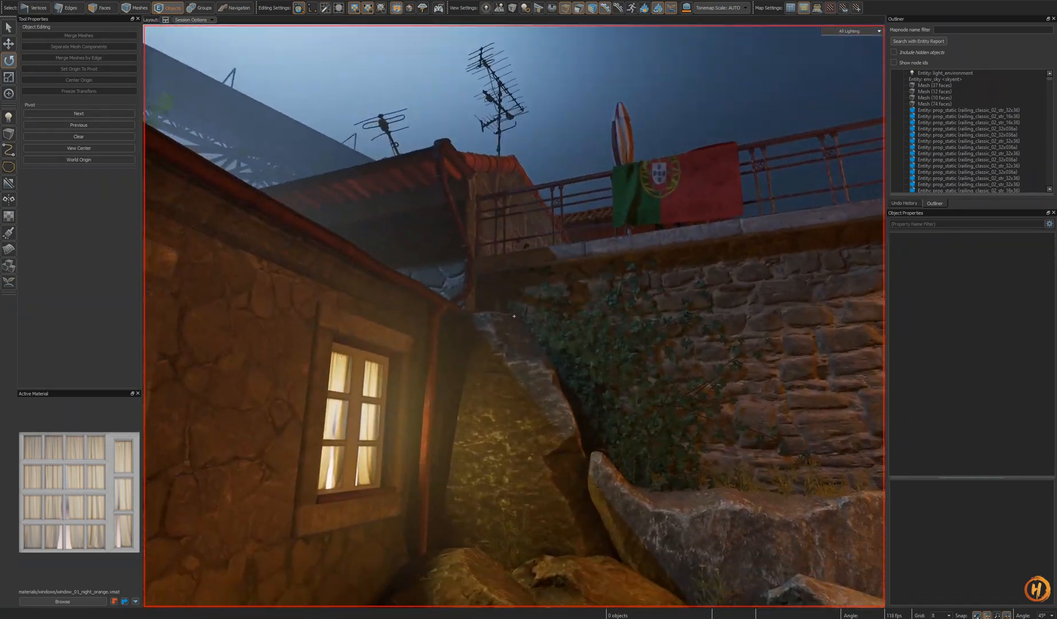
pyautogui.press('w')
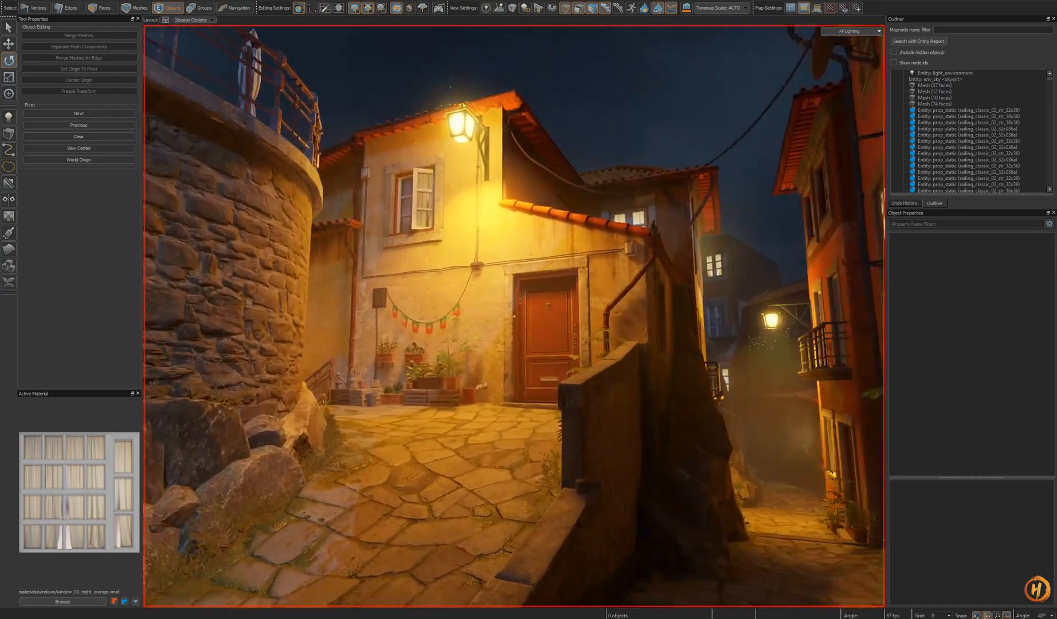
pyautogui.press('w')
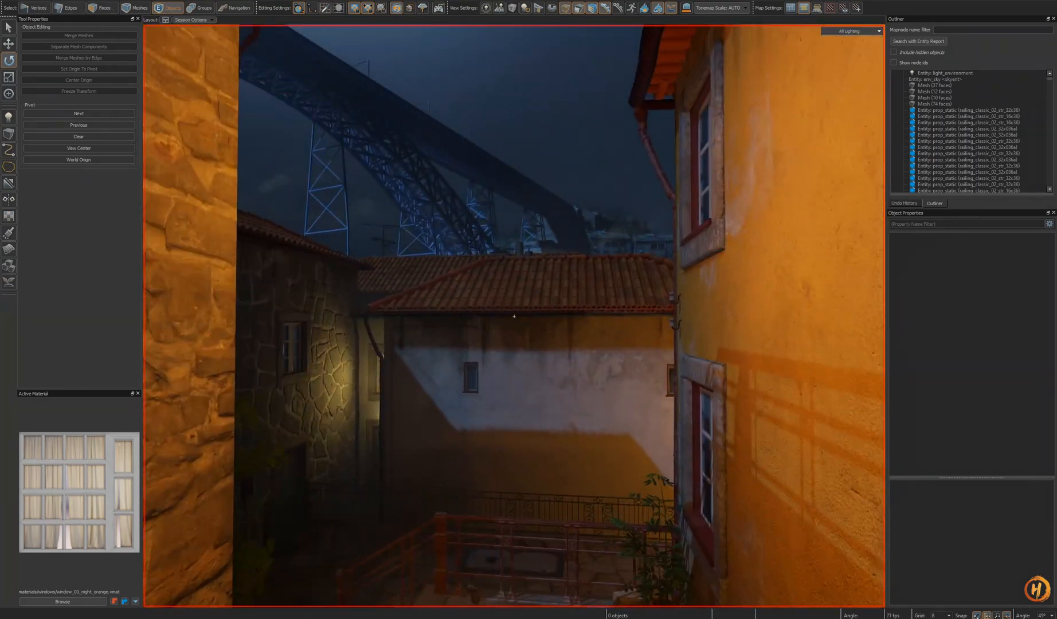
pyautogui.press('w')
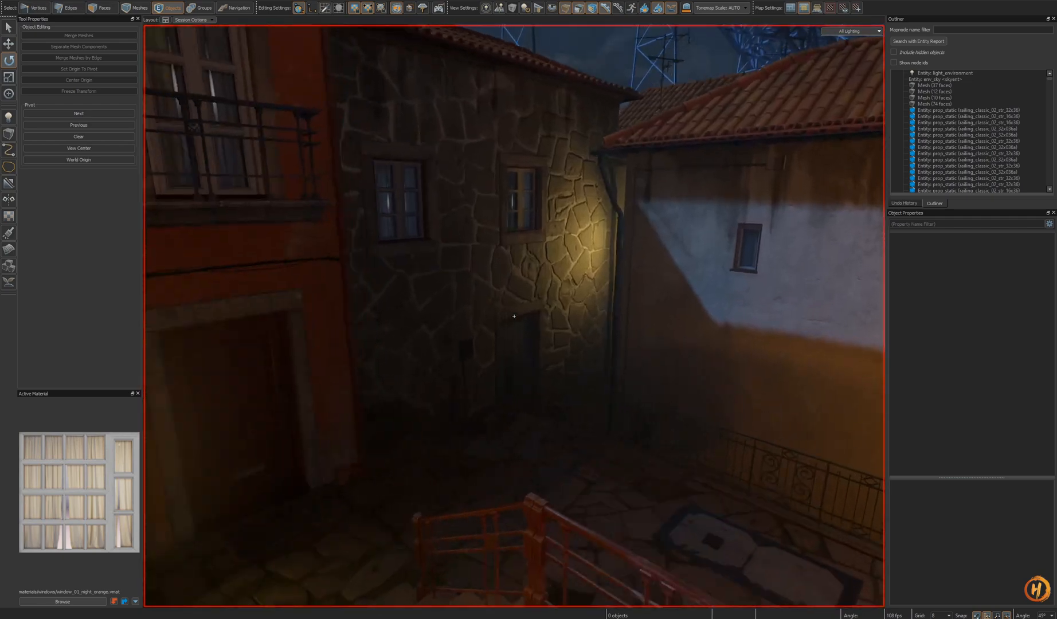
pyautogui.press('w')
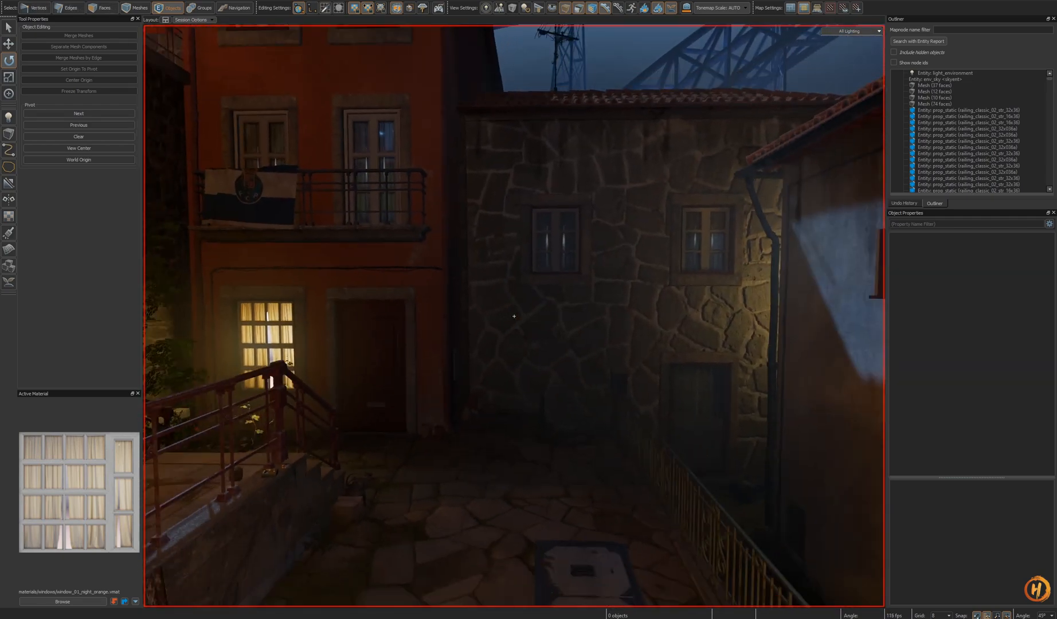
pyautogui.press('d')
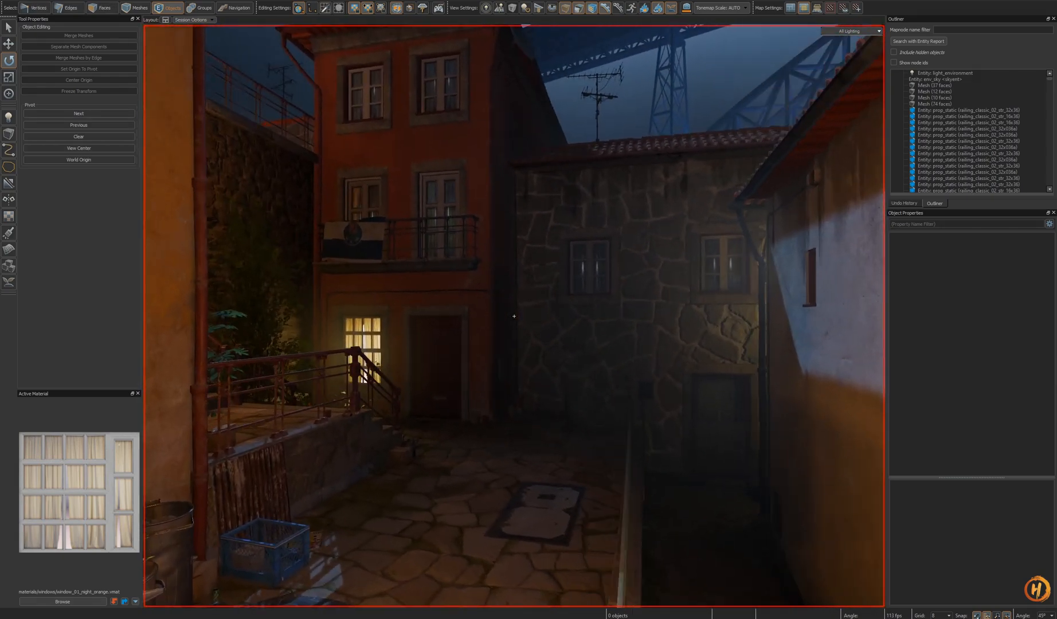
pyautogui.press('w')
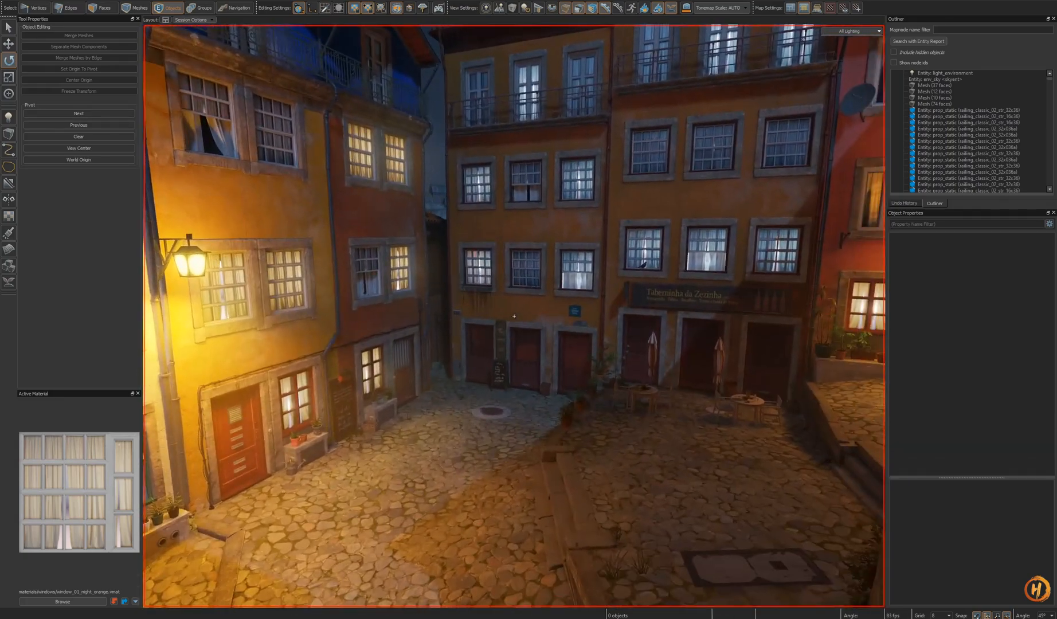
pyautogui.press('w')
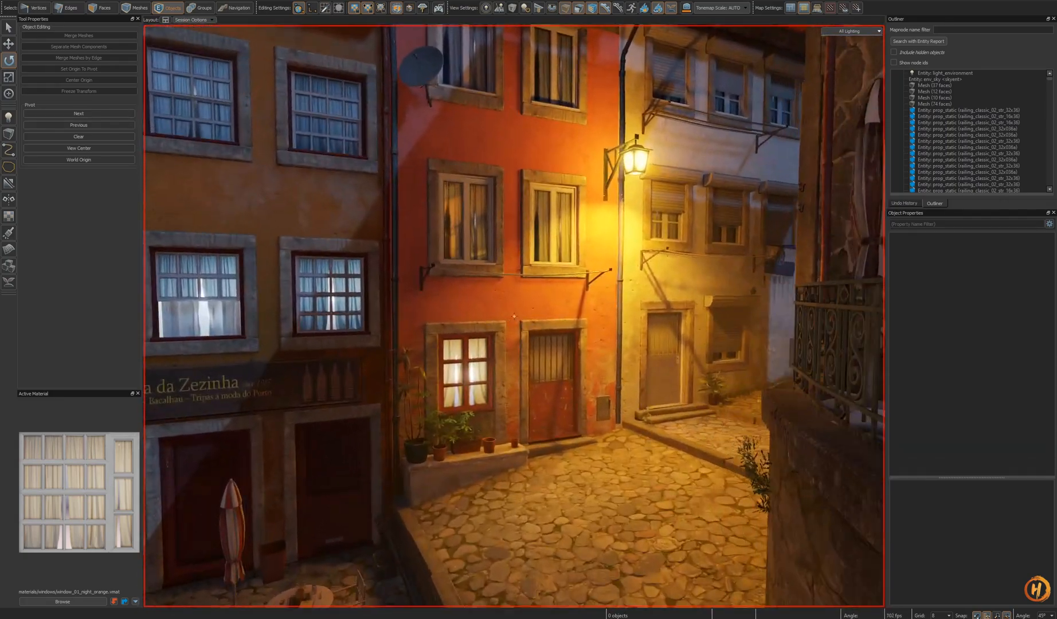
# - Open the ground-floor window prefab for editing and paste an omni light, moving it to the window's centre behind the curtains
pyautogui.click(470, 403)
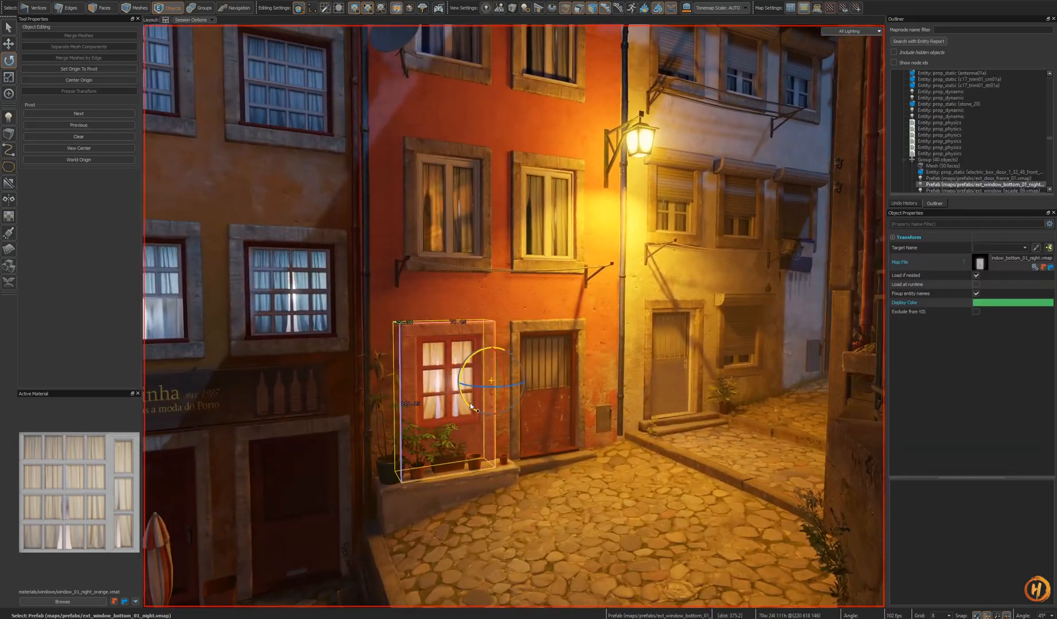
pyautogui.press('w')
pyautogui.press('Escape')
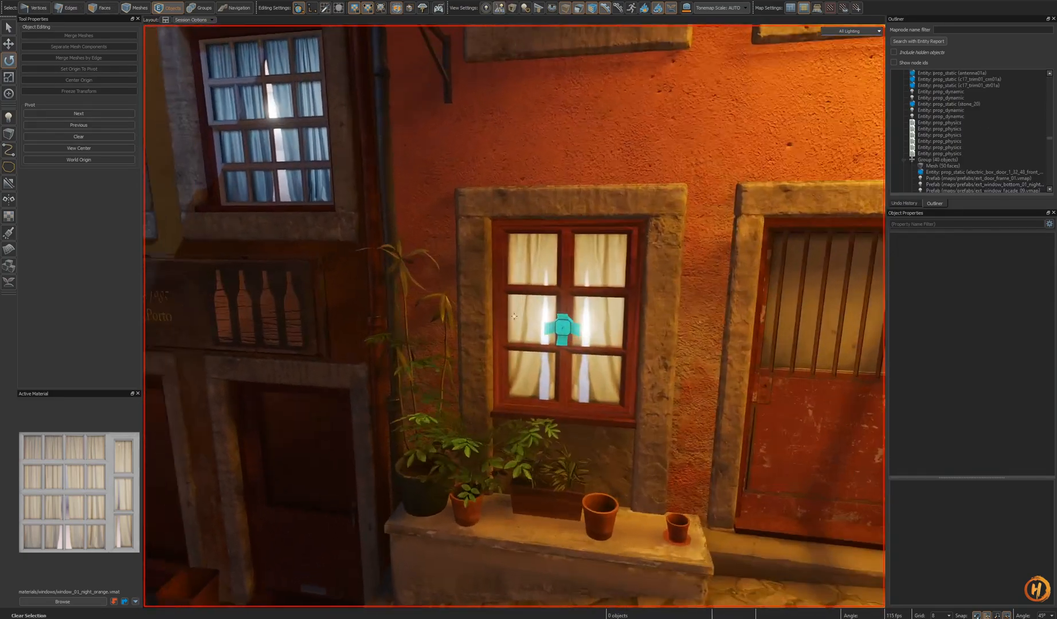
pyautogui.press('w')
pyautogui.doubleClick(583, 352)
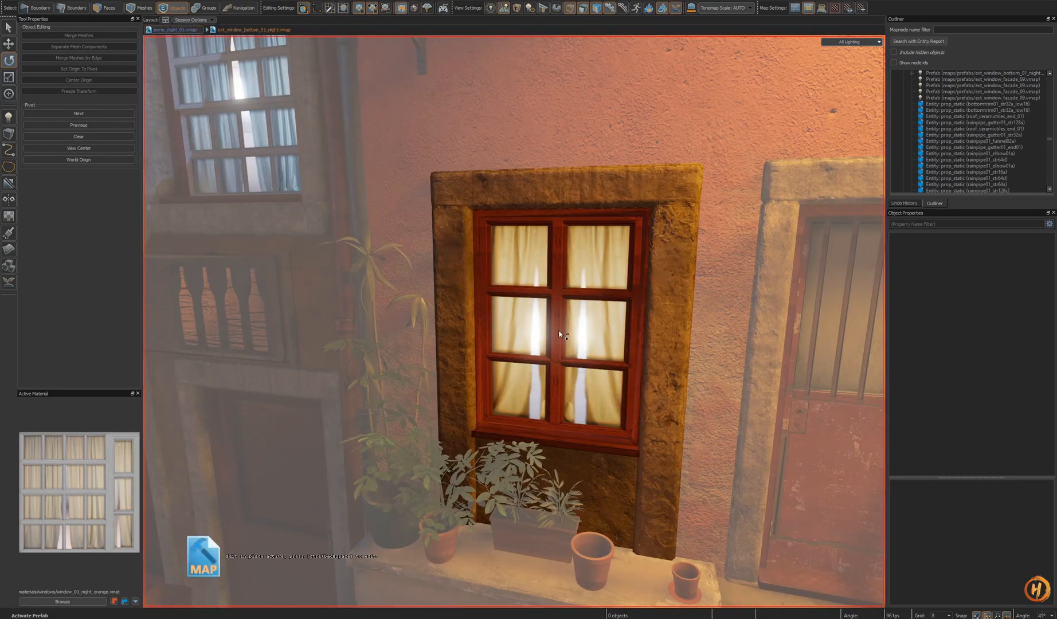
pyautogui.hotkey('ctrl', 'v')
pyautogui.press('w')
pyautogui.moveTo(559, 333)
pyautogui.mouseDown(button='right')
pyautogui.moveTo(577, 383)
pyautogui.moveTo(556, 316)
pyautogui.mouseUp(button='right')
pyautogui.press('t')
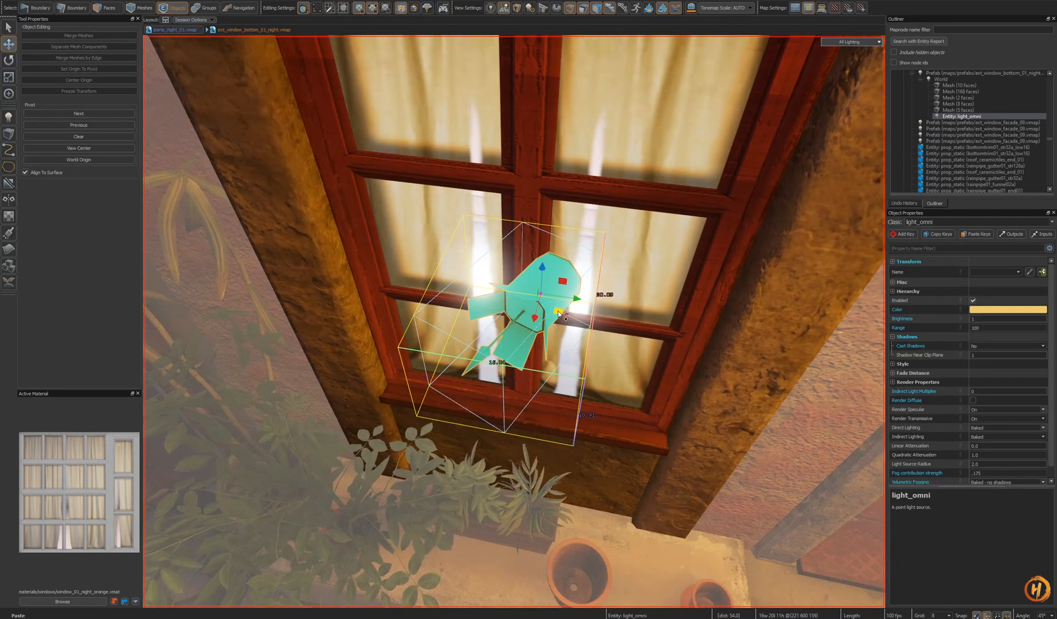
pyautogui.moveTo(559, 314); pyautogui.dragTo(512, 320)
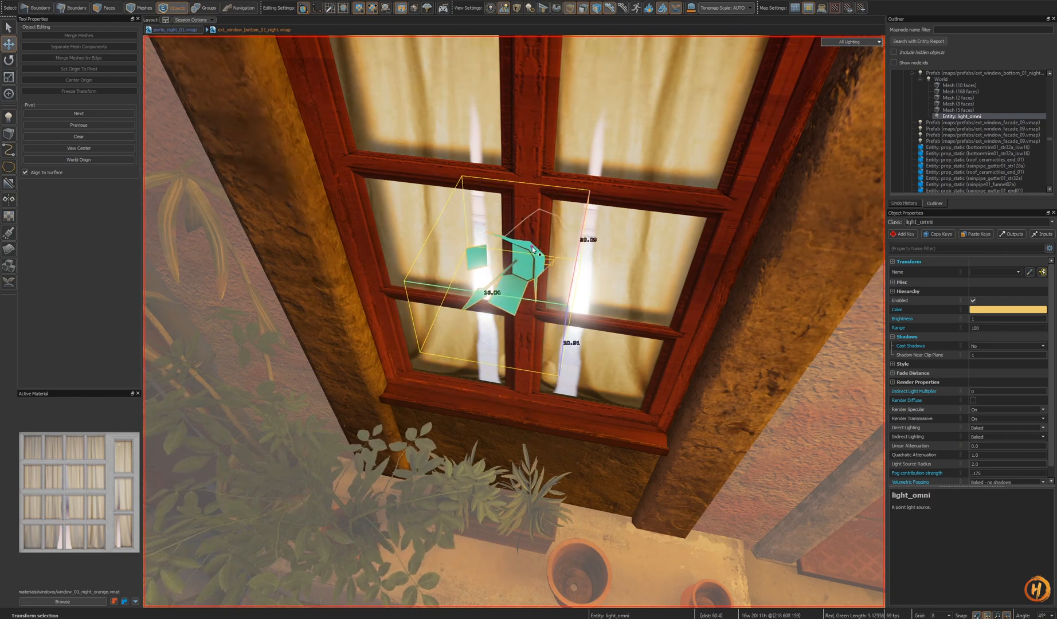
# - Leave the prefab editing mode and save the map with the updated window prefab
pyautogui.press('s')
pyautogui.moveTo(611, 415)
pyautogui.mouseDown(button='right')
pyautogui.moveTo(611, 344)
pyautogui.moveTo(610, 414)
pyautogui.moveTo(585, 415)
pyautogui.moveTo(544, 396)
pyautogui.moveTo(515, 315)
pyautogui.moveTo(620, 415)
pyautogui.mouseUp(button='right')
pyautogui.press('Escape')
pyautogui.press('Escape')
pyautogui.press('s')
pyautogui.press('w')
pyautogui.press('s')
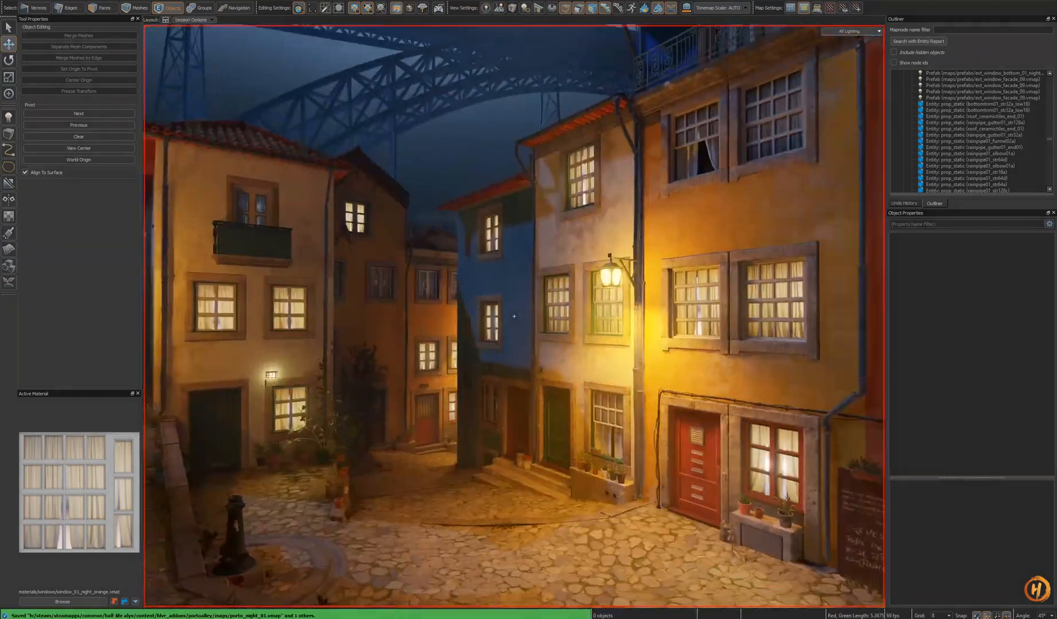
# - Fly around the square and alley to check the new window light in context
pyautogui.moveTo(515, 316); pyautogui.dragTo(514, 316, button='right')
pyautogui.press('w')
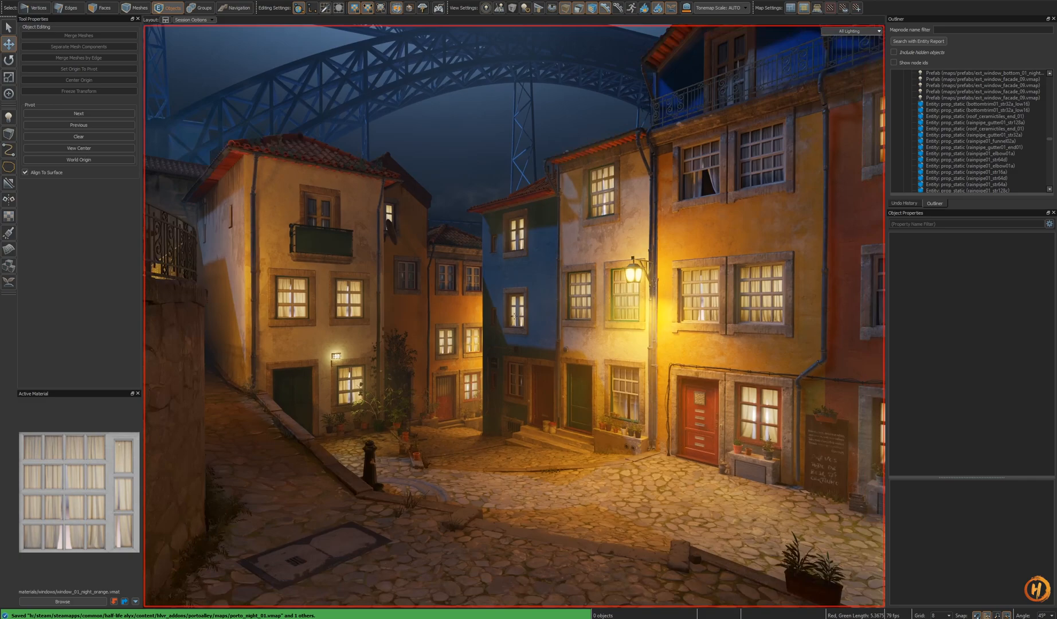
pyautogui.press('w')
pyautogui.moveTo(514, 316); pyautogui.dragTo(514, 316, button='right')
pyautogui.press('w')
pyautogui.press('w')
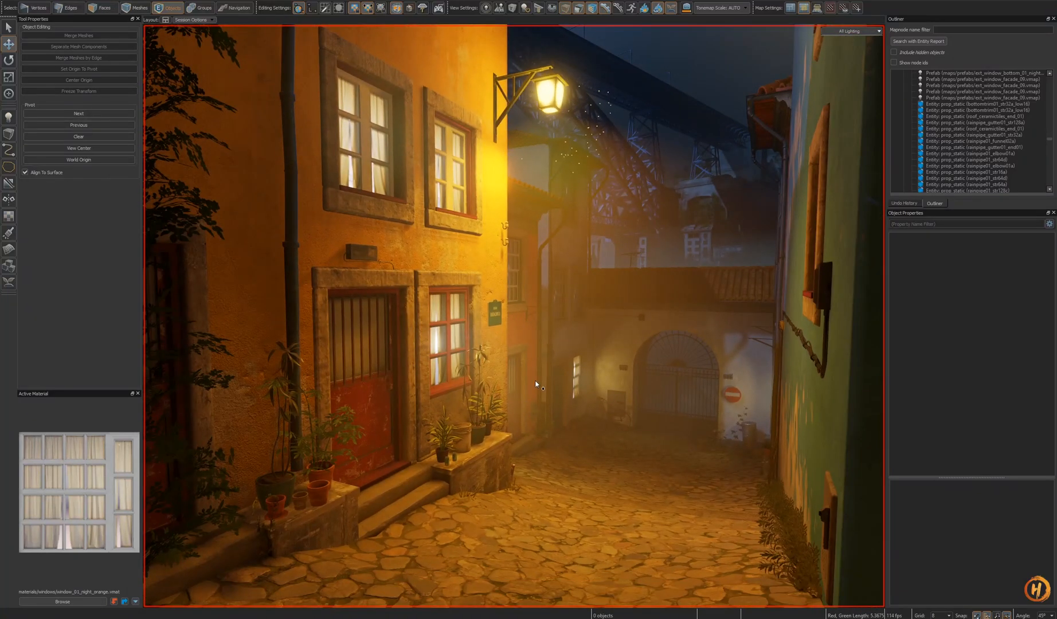
pyautogui.moveTo(536, 384); pyautogui.dragTo(514, 316, button='right')
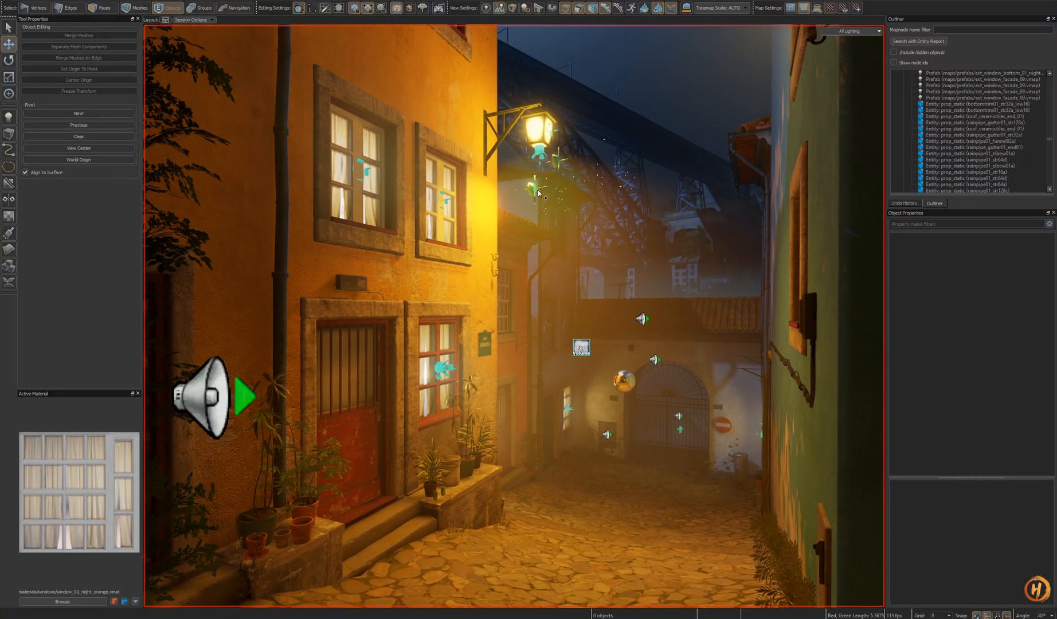
pyautogui.moveTo(539, 193); pyautogui.dragTo(515, 316, button='right')
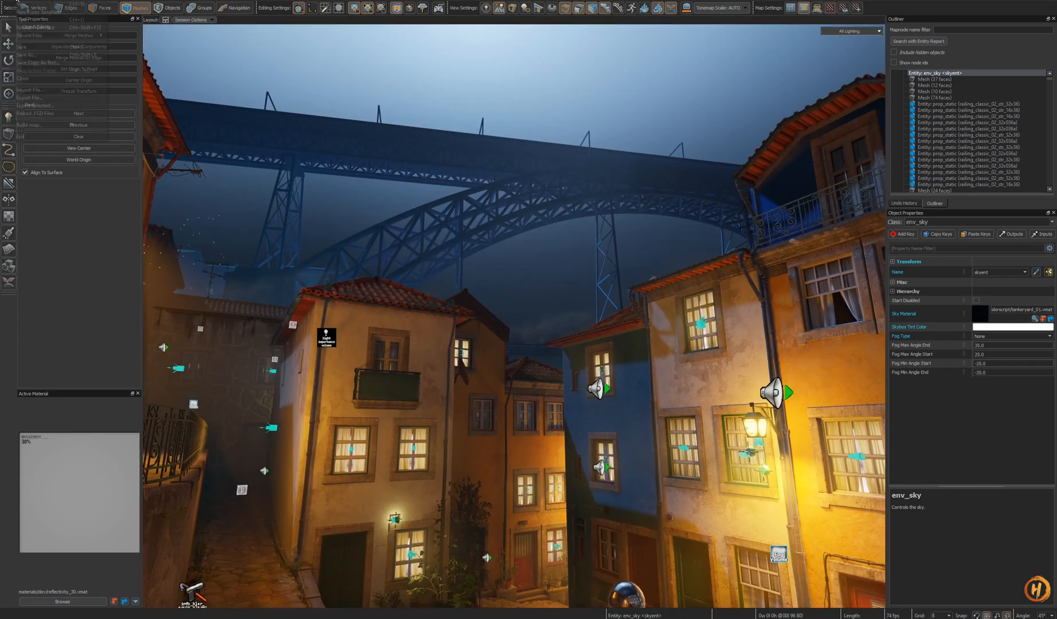
# - Open the porto_night_3dskybox_01 map and look around the bridge and sky backdrop
pyautogui.hotkey('ctrl', 'o')
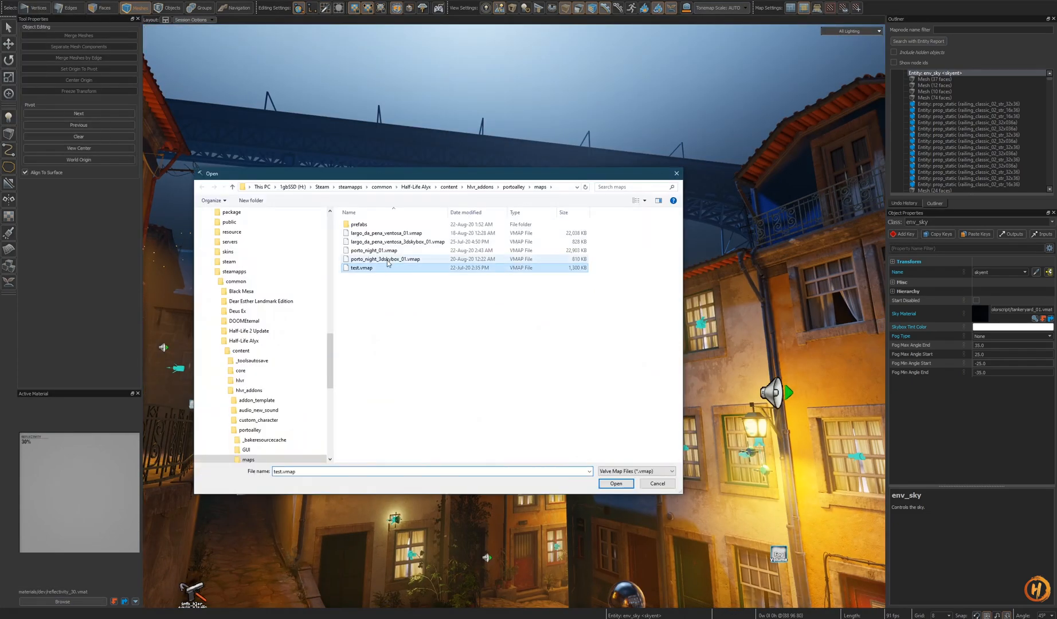
pyautogui.doubleClick(387, 260)
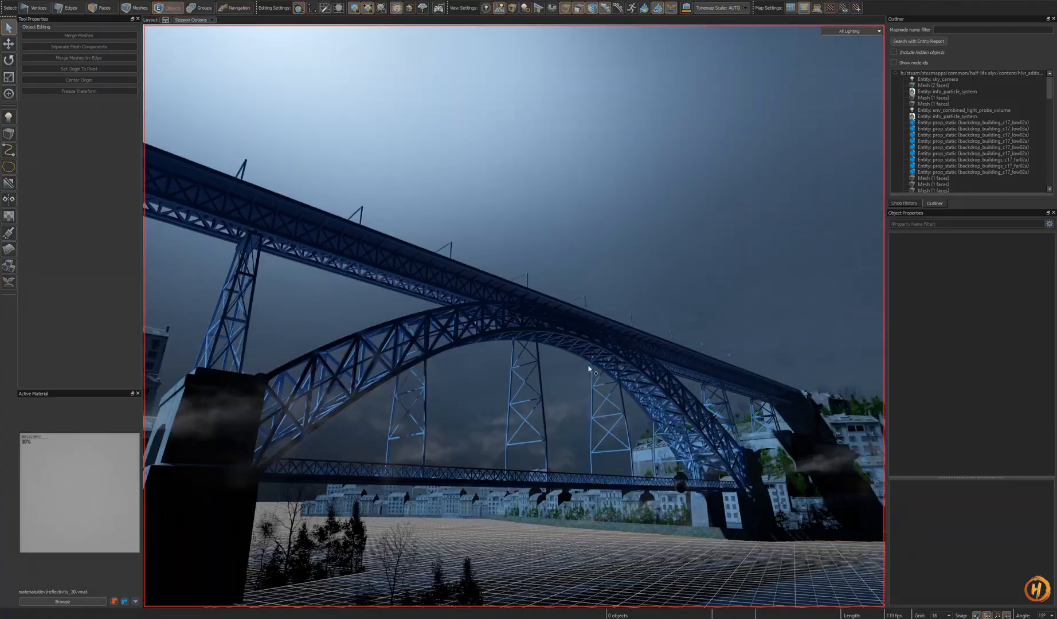
pyautogui.moveTo(588, 369); pyautogui.dragTo(504, 390, button='right')
pyautogui.press('s')
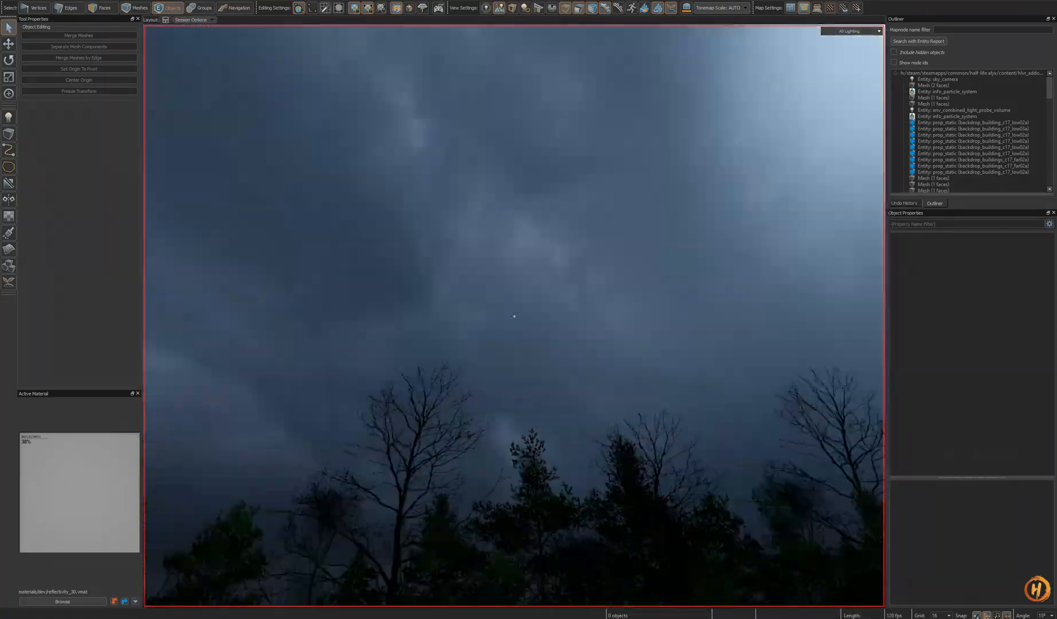
# - Select the sky entity and preview several sky materials, assigning sky_space.vmat as its Sky Material
pyautogui.moveTo(514, 316)
pyautogui.mouseDown(button='right')
pyautogui.moveTo(573, 373)
pyautogui.moveTo(615, 380)
pyautogui.moveTo(541, 367)
pyautogui.moveTo(522, 332)
pyautogui.mouseUp(button='right')
pyautogui.click(564, 369)
pyautogui.press('w')
pyautogui.press('d')
pyautogui.moveTo(860, 334); pyautogui.dragTo(791, 209, button='right')
pyautogui.click(1034, 319)
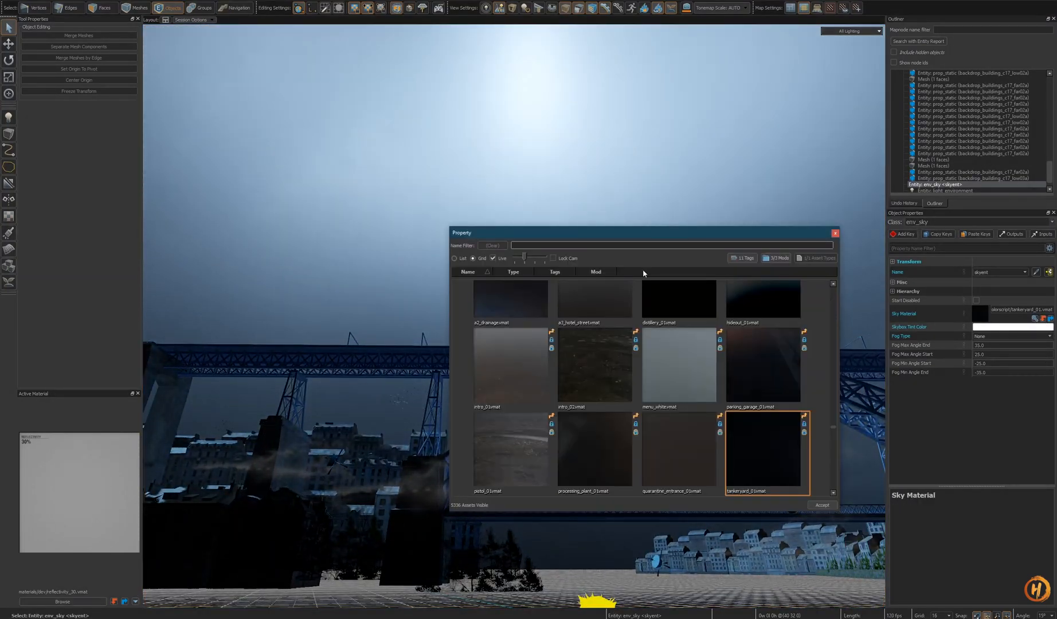
pyautogui.click(621, 452)
pyautogui.moveTo(608, 234); pyautogui.dragTo(621, 238)
pyautogui.scroll(1, 550, 371)
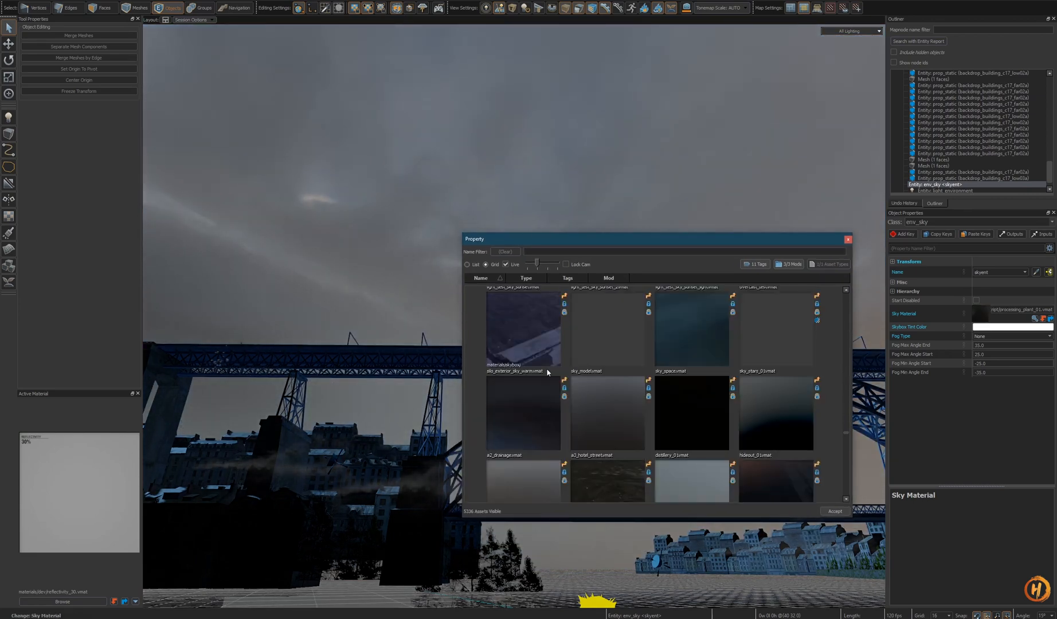
pyautogui.click(551, 380)
pyautogui.click(671, 325)
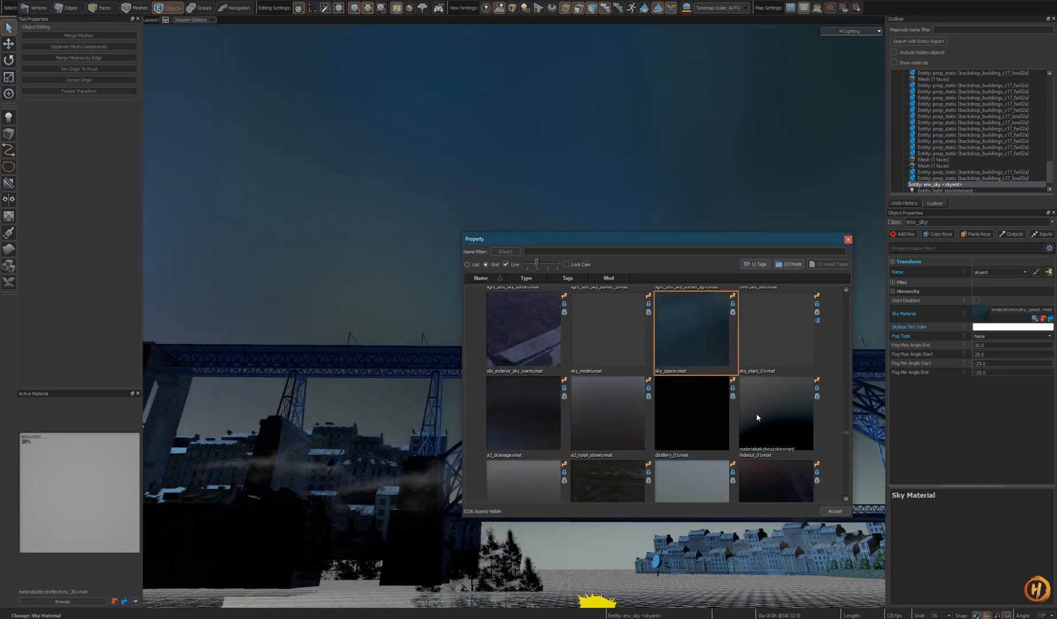
pyautogui.click(832, 514)
pyautogui.press('z')
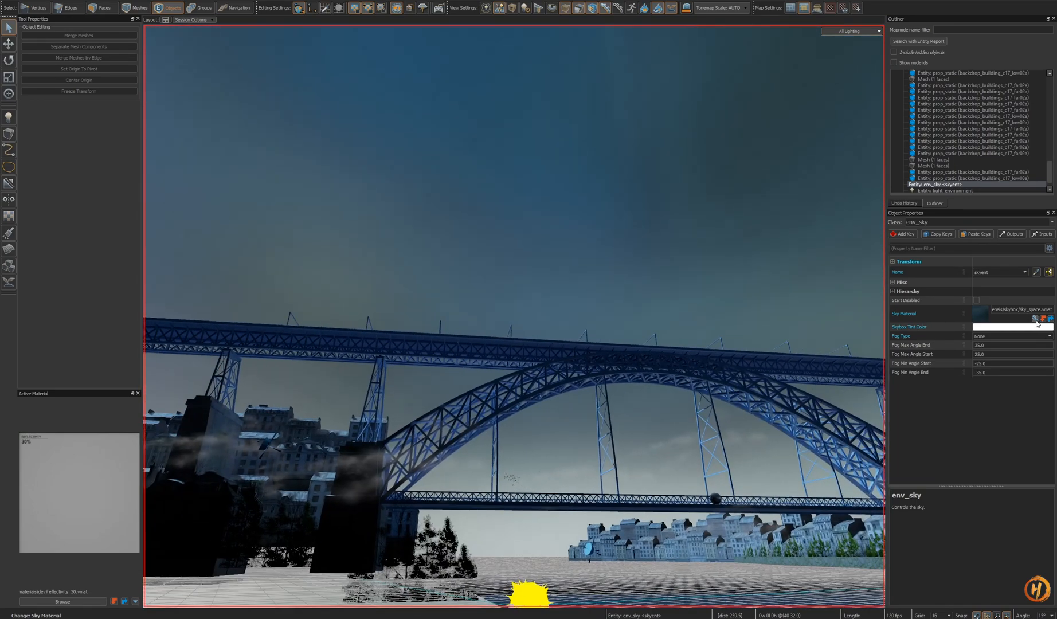
# - Try the light_test sunset and sunny, hideout, tankeryard and test_sky materials as the skybox
pyautogui.click(1035, 319)
pyautogui.click(697, 377)
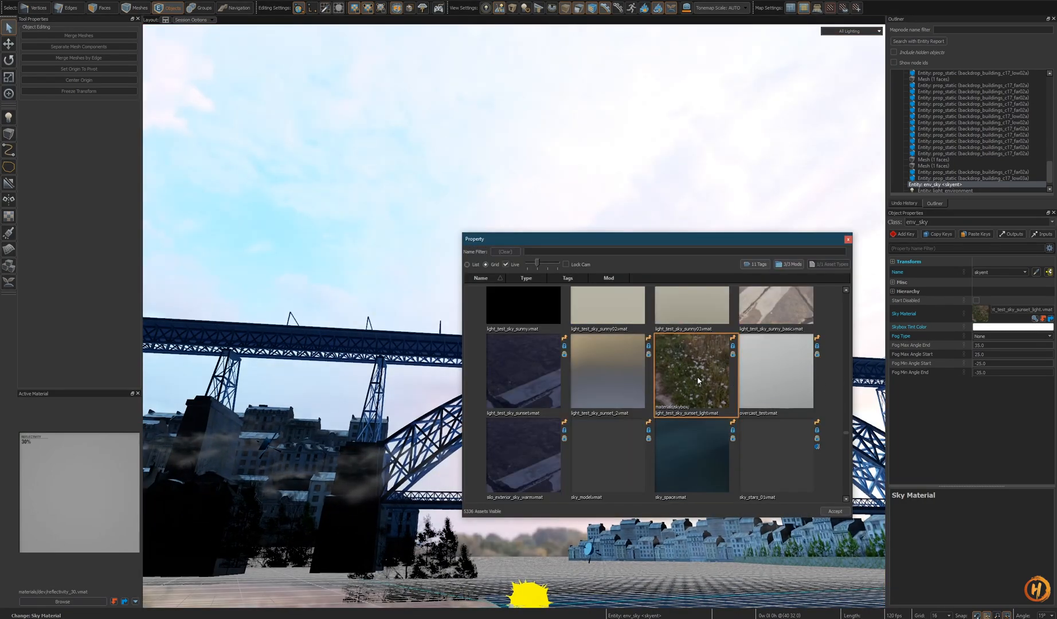
pyautogui.scroll(1, 698, 398)
pyautogui.click(533, 413)
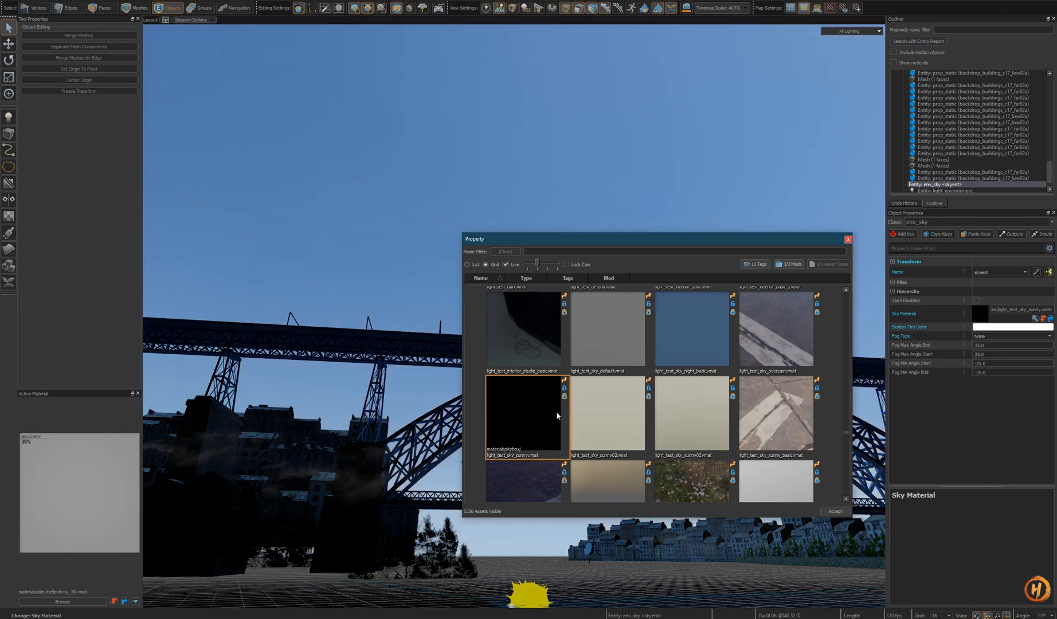
pyautogui.scroll(5, 660, 418)
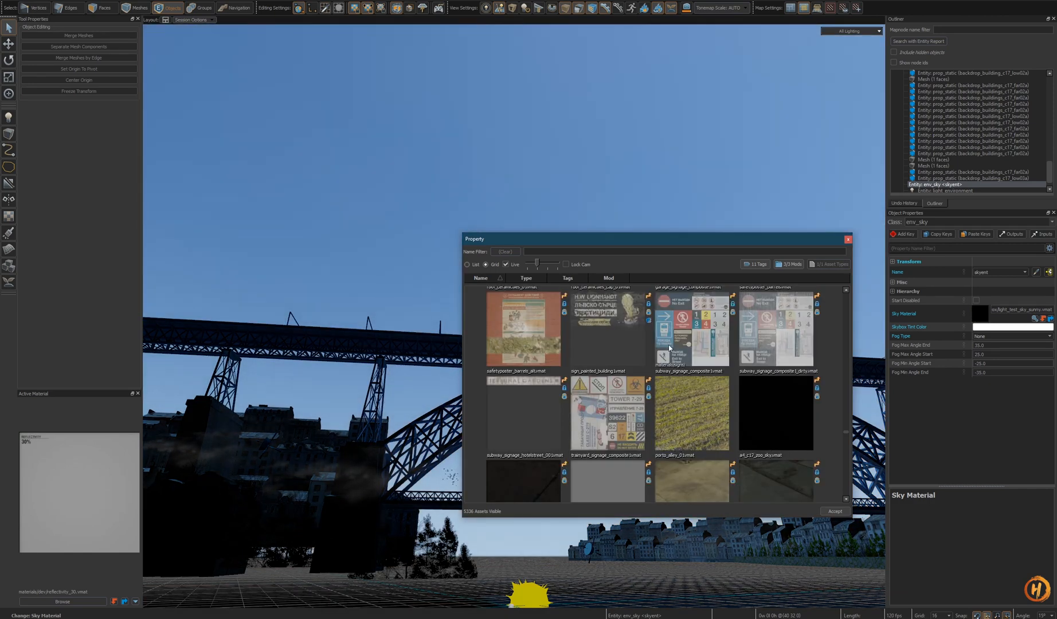
pyautogui.scroll(6, 668, 346)
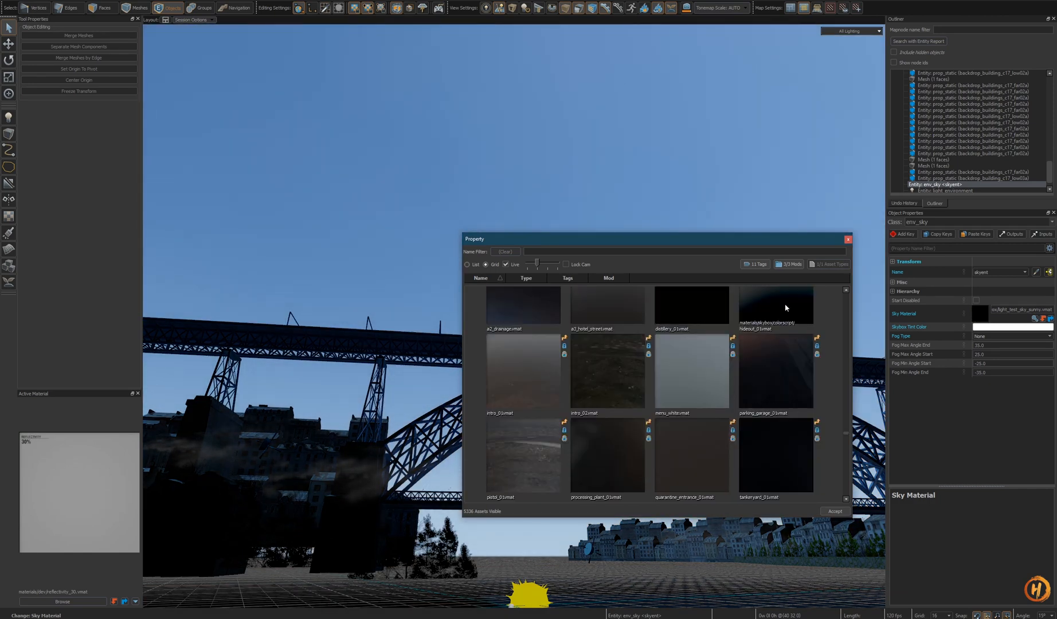
pyautogui.click(784, 308)
pyautogui.scroll(-3, 768, 402)
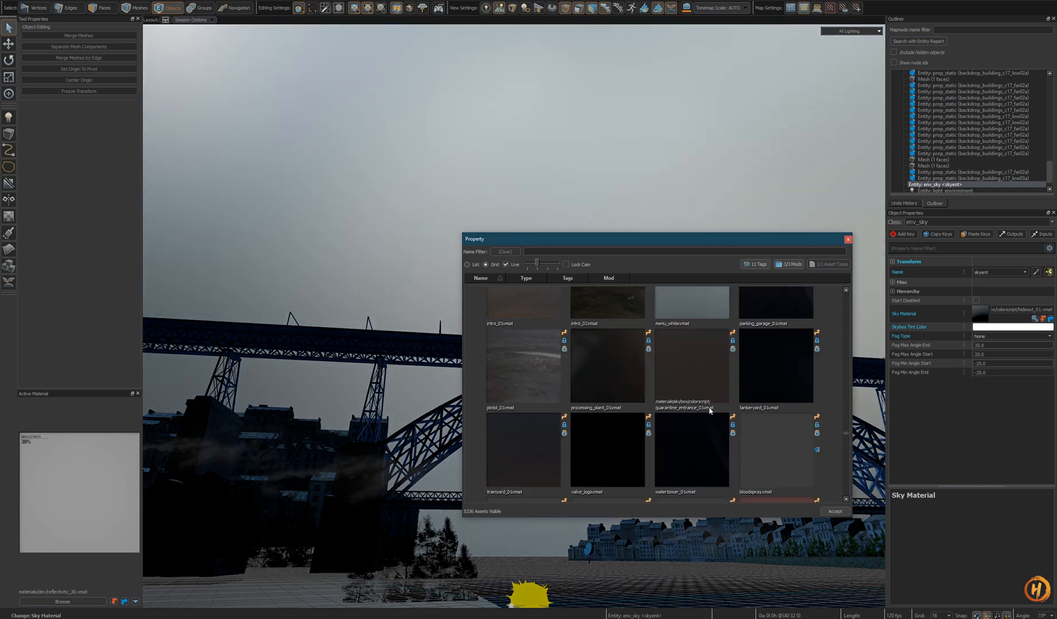
pyautogui.click(670, 307)
pyautogui.moveTo(646, 239); pyautogui.dragTo(725, 168)
pyautogui.click(683, 267)
pyautogui.click(619, 256)
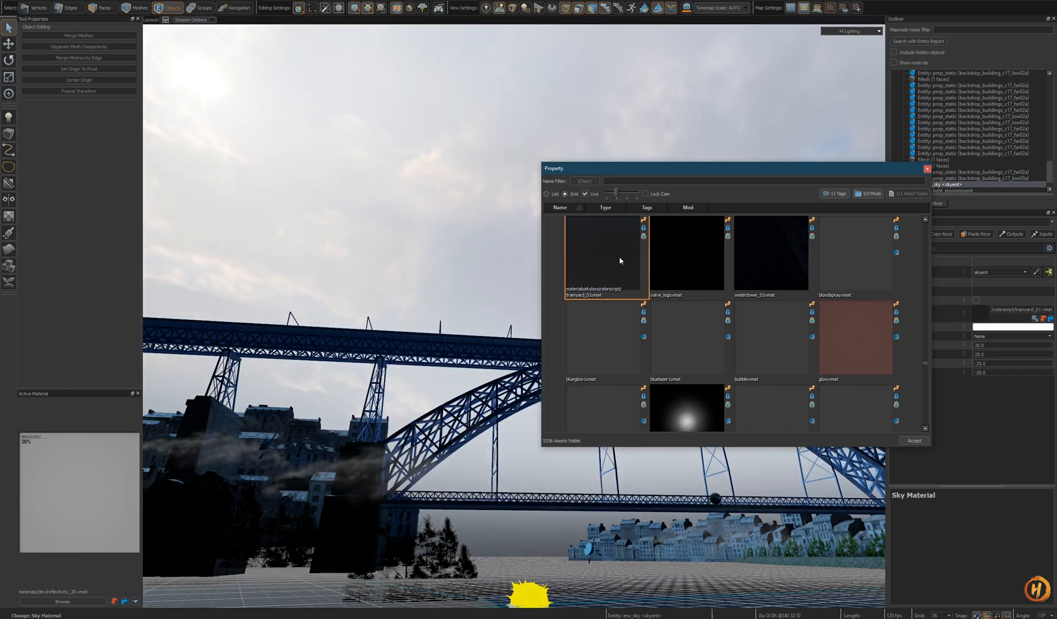
pyautogui.scroll(-5, 740, 346)
pyautogui.scroll(-1, 775, 355)
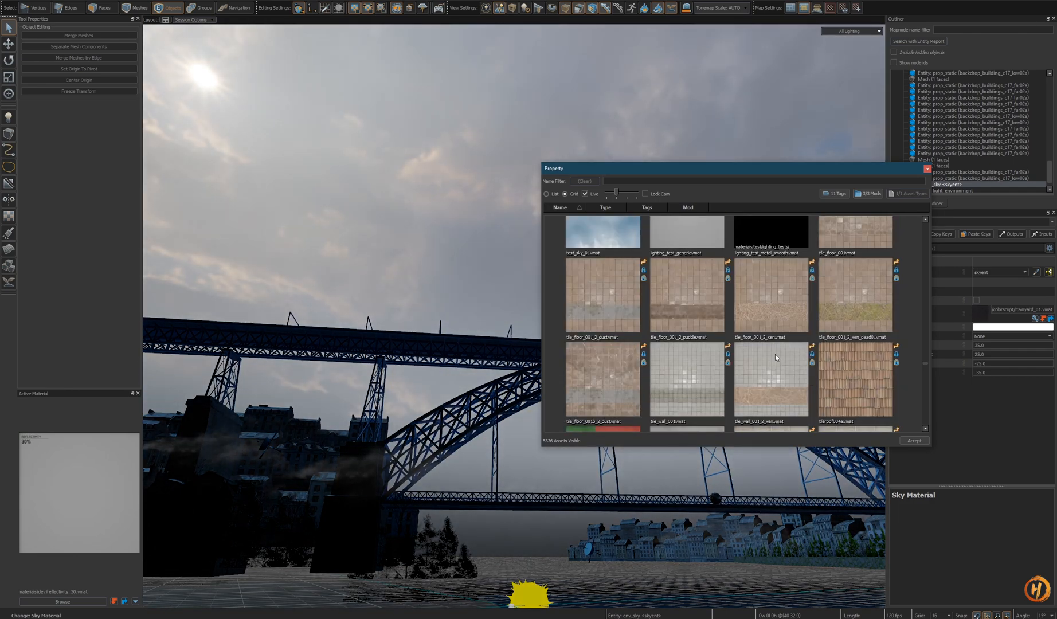
pyautogui.scroll(1, 768, 355)
pyautogui.click(605, 340)
pyautogui.scroll(-1, 790, 360)
pyautogui.scroll(2, 790, 359)
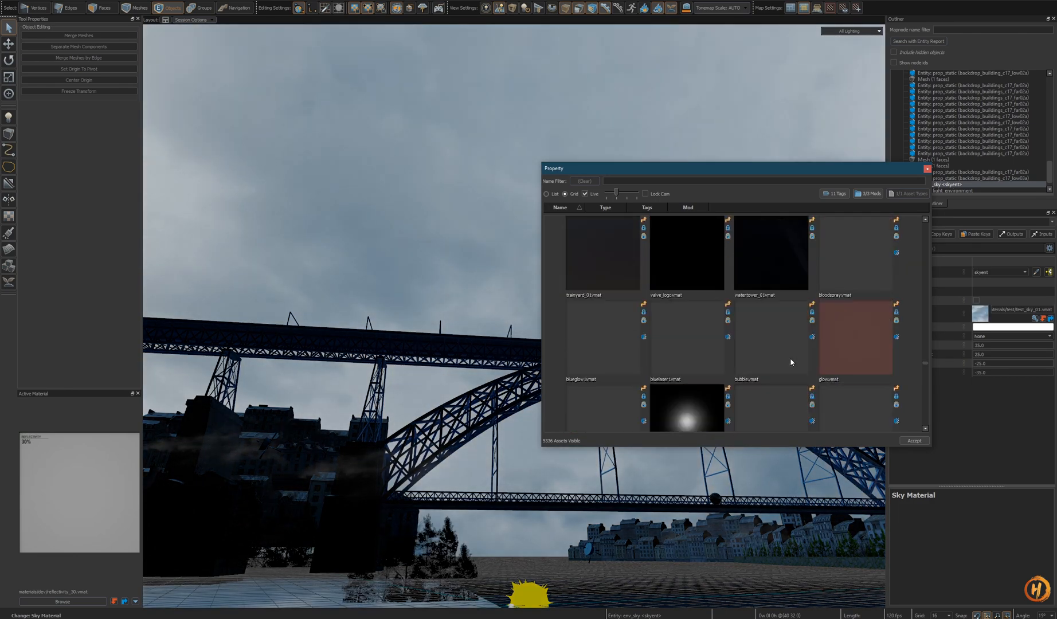
# - Preview intro_02, parking_garage, hideout, distillery and drainage skies, then assign sky_stars_01.vmat as the Sky Material
pyautogui.click(720, 339)
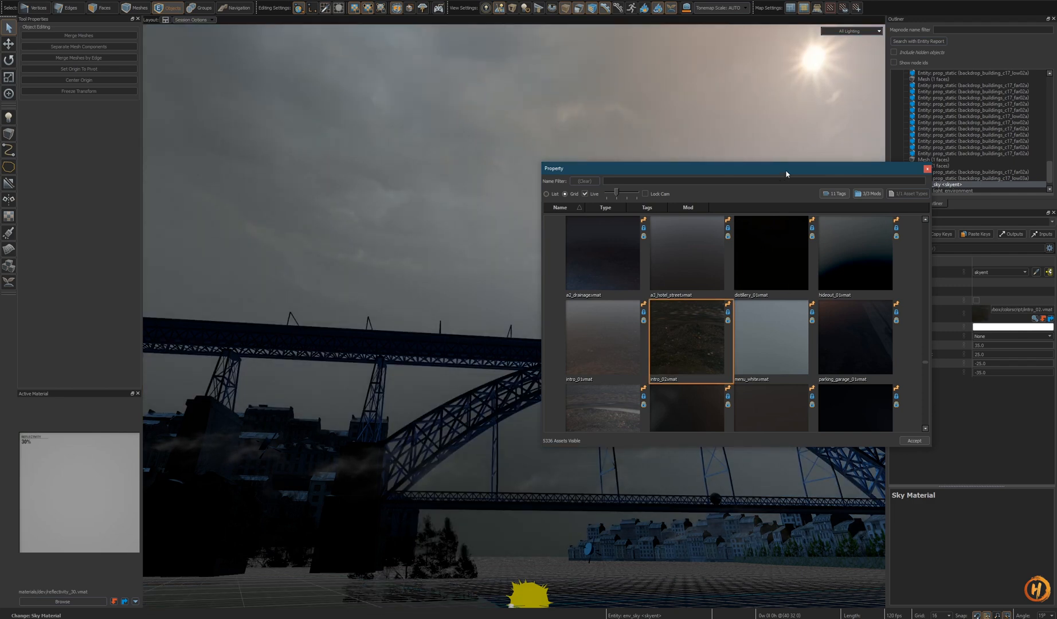
pyautogui.moveTo(786, 172); pyautogui.dragTo(753, 175)
pyautogui.click(820, 337)
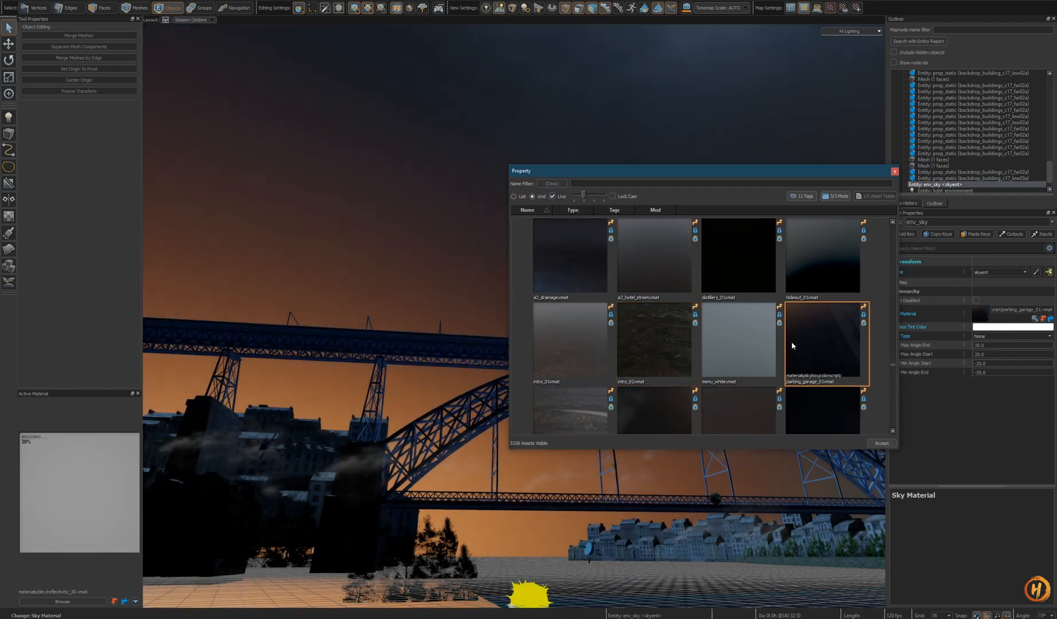
pyautogui.click(821, 261)
pyautogui.click(738, 272)
pyautogui.click(672, 273)
pyautogui.click(579, 270)
pyautogui.scroll(3, 579, 270)
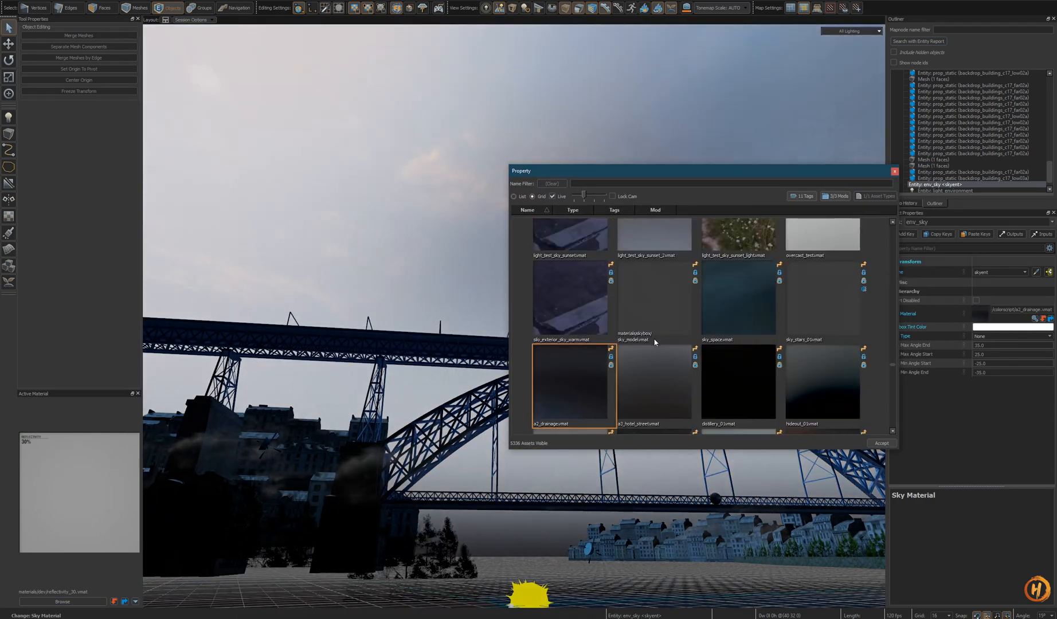
pyautogui.scroll(-3, 799, 303)
pyautogui.scroll(3, 798, 303)
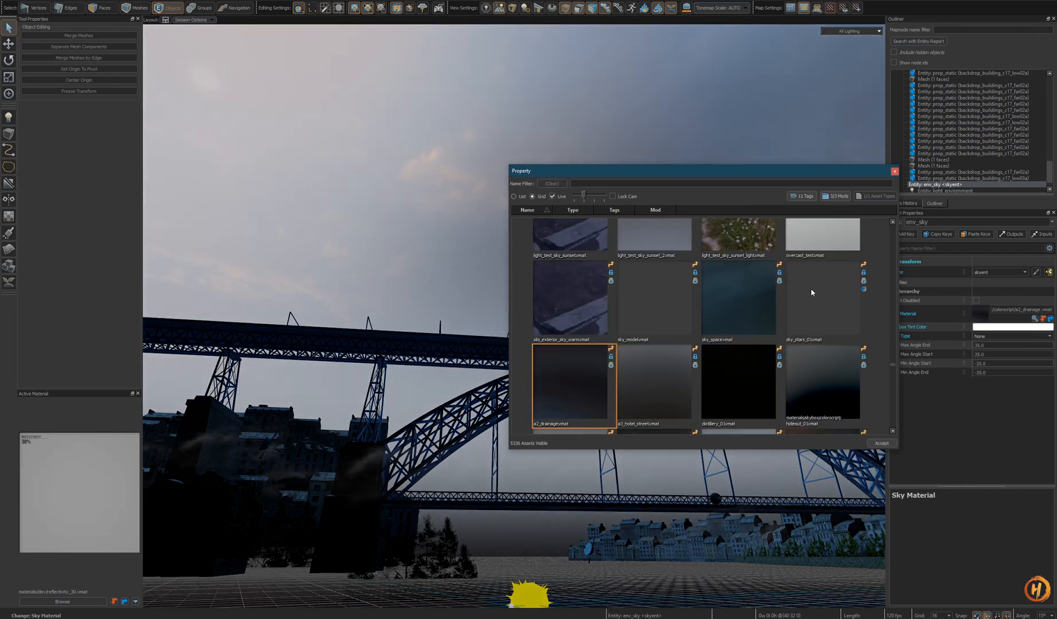
pyautogui.click(809, 304)
pyautogui.click(895, 170)
pyautogui.click(1034, 318)
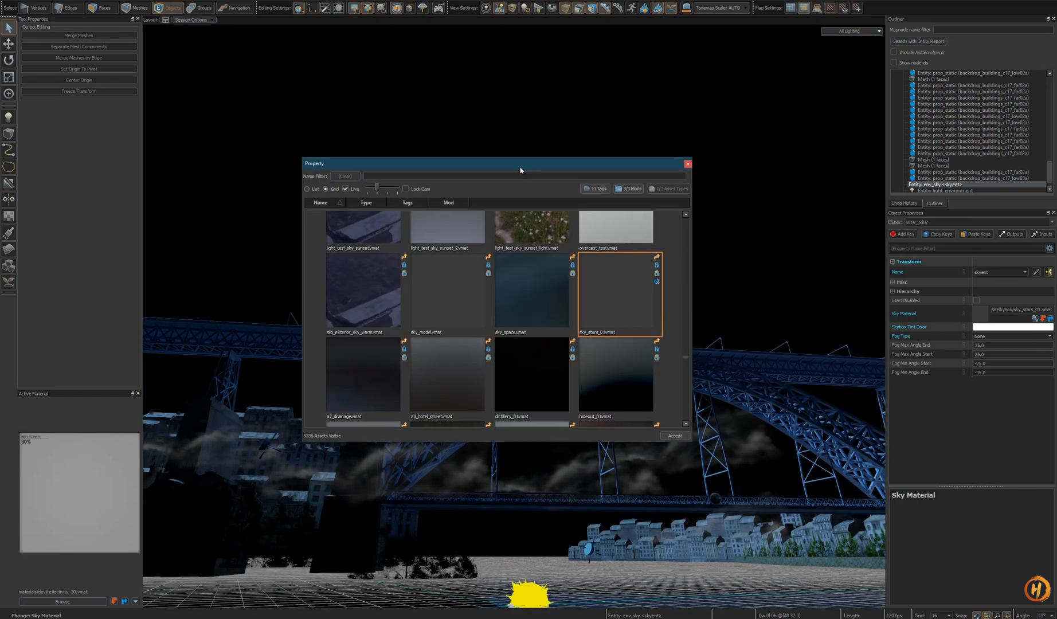
pyautogui.click(676, 435)
pyautogui.press('z')
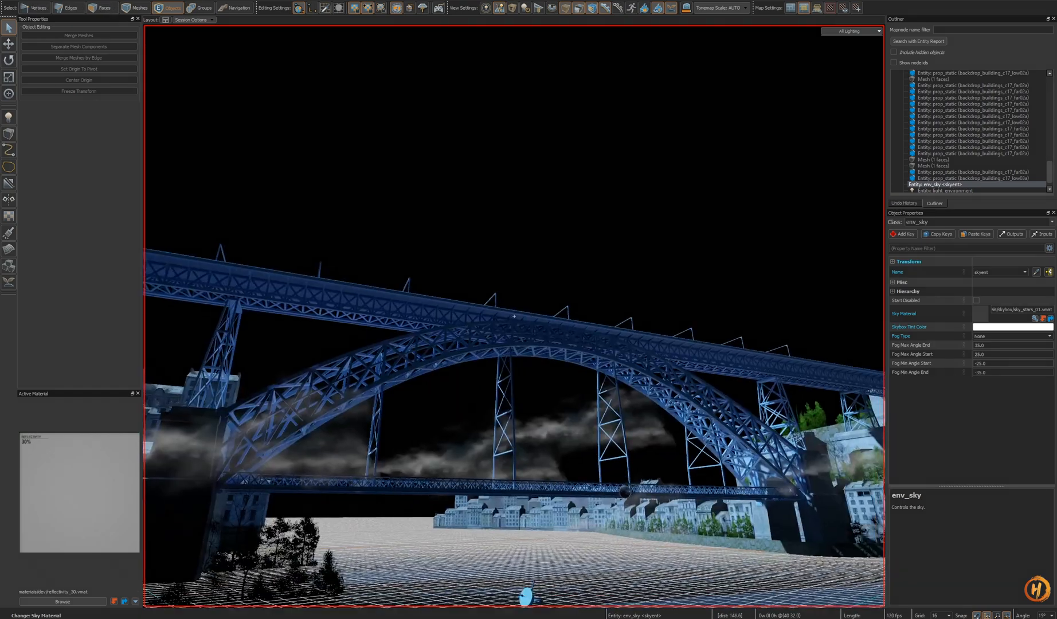
pyautogui.press('z')
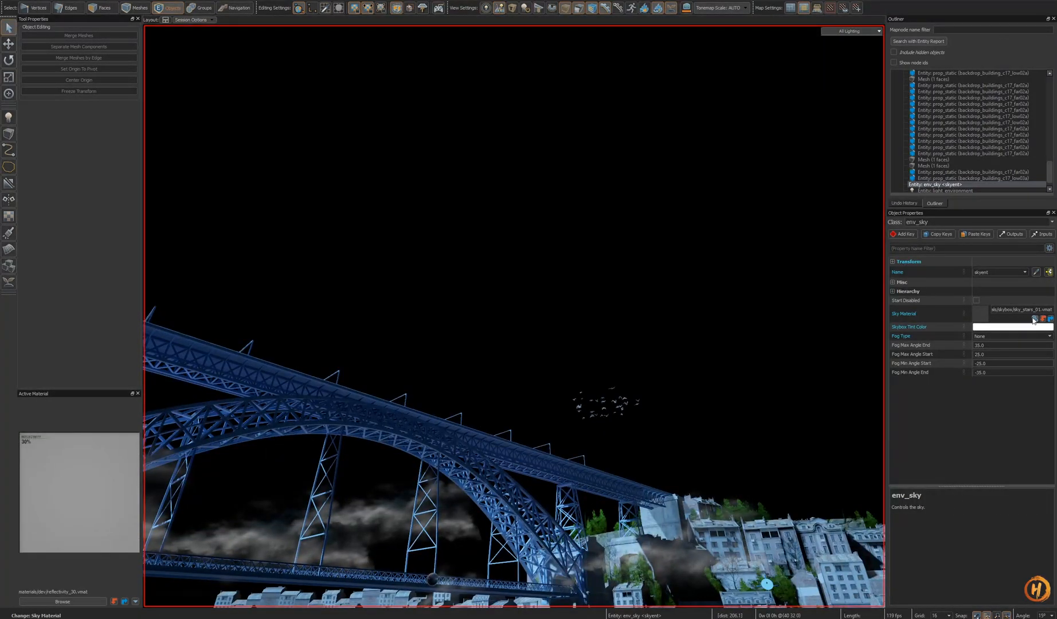
# - Assign tankeryard_01.vmat as the sky entity's Sky Material after trying sky_space, valve_logo and trainyard
pyautogui.click(1035, 318)
pyautogui.click(547, 276)
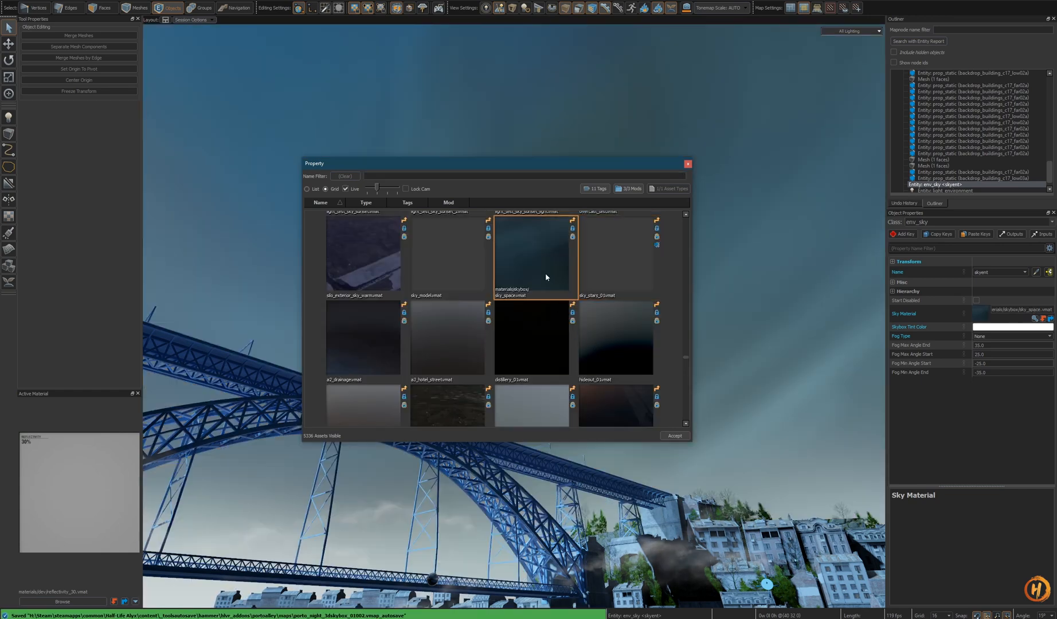
pyautogui.scroll(-3, 622, 292)
pyautogui.scroll(-2, 621, 328)
pyautogui.click(609, 272)
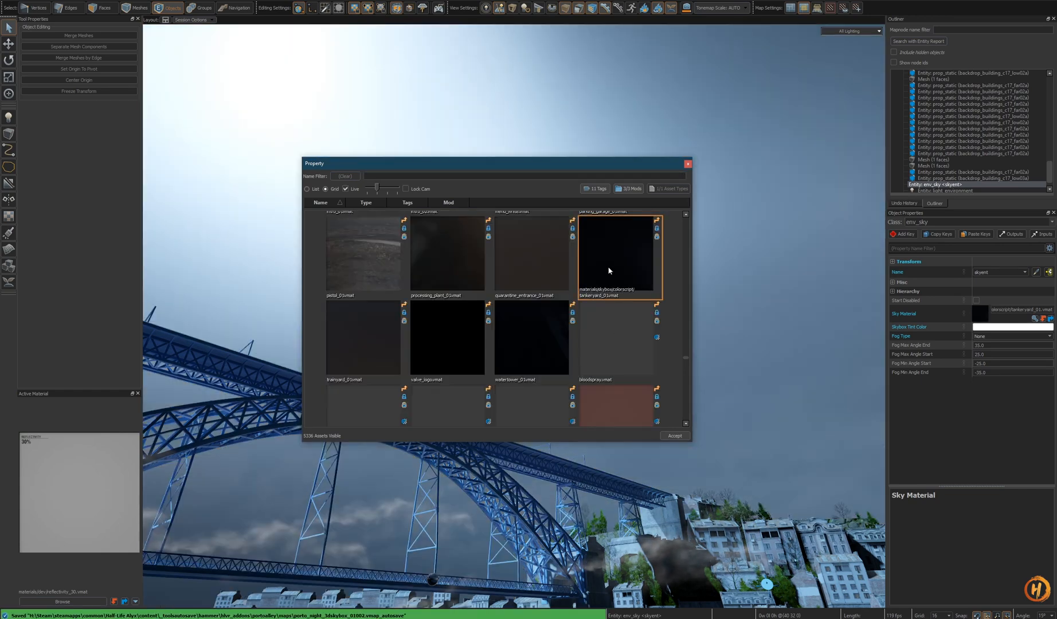
pyautogui.click(536, 338)
pyautogui.moveTo(527, 164); pyautogui.dragTo(342, 204)
pyautogui.click(256, 387)
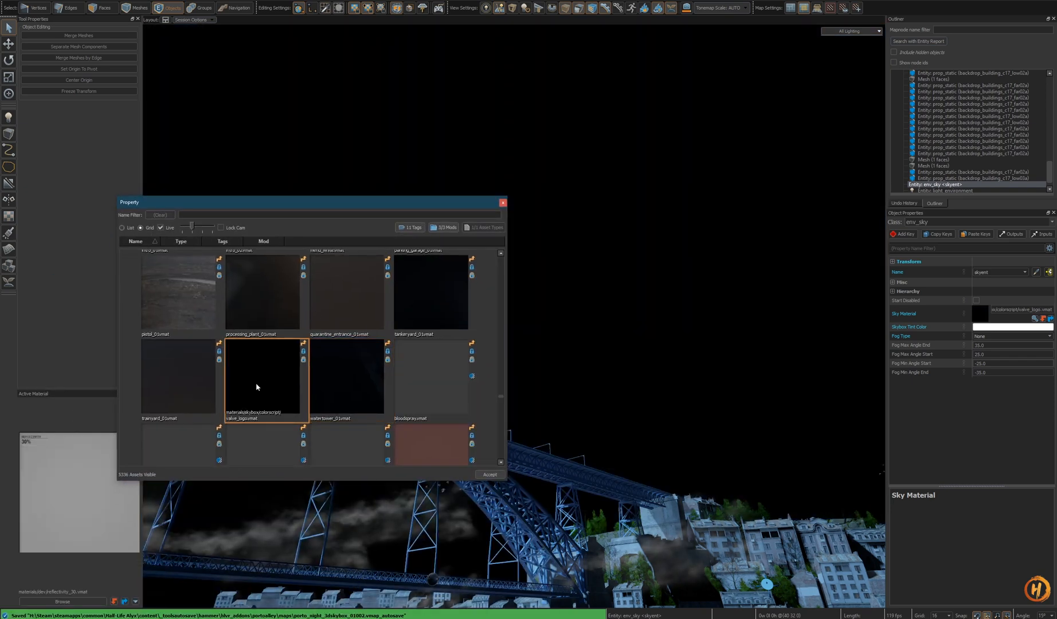
pyautogui.click(182, 386)
pyautogui.click(466, 310)
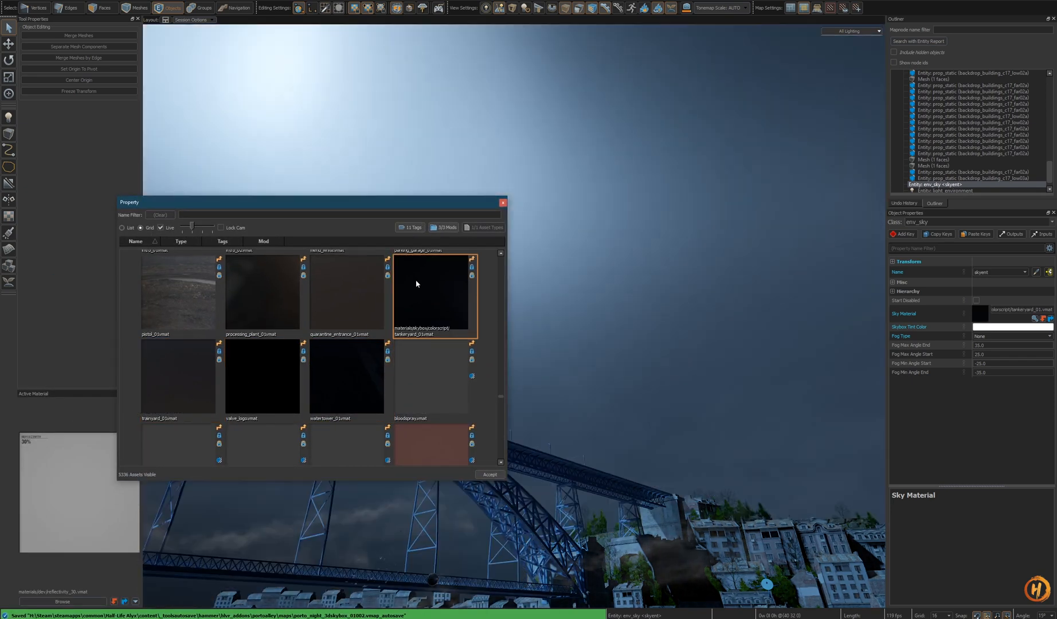
pyautogui.scroll(-2, 427, 370)
pyautogui.scroll(-5, 428, 375)
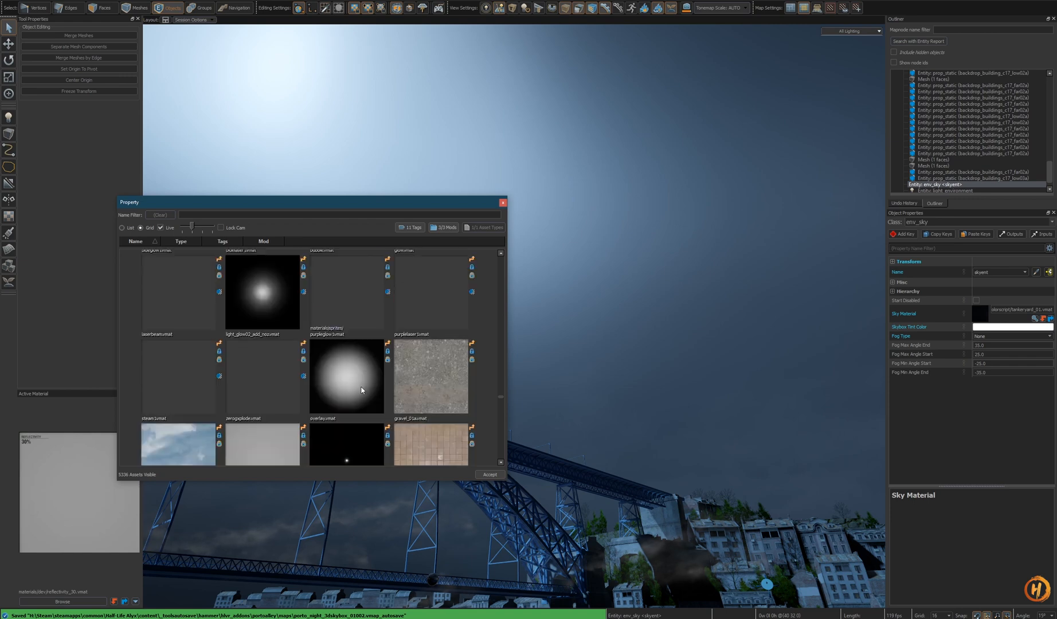
pyautogui.scroll(1, 365, 382)
pyautogui.scroll(-1, 365, 381)
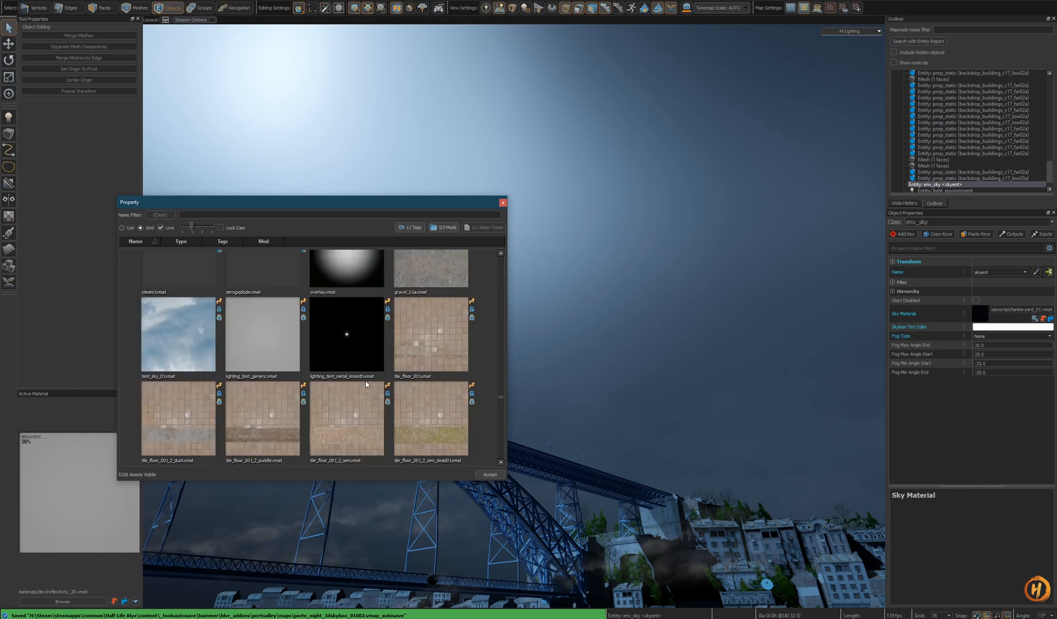
pyautogui.scroll(2, 363, 357)
pyautogui.scroll(2, 364, 360)
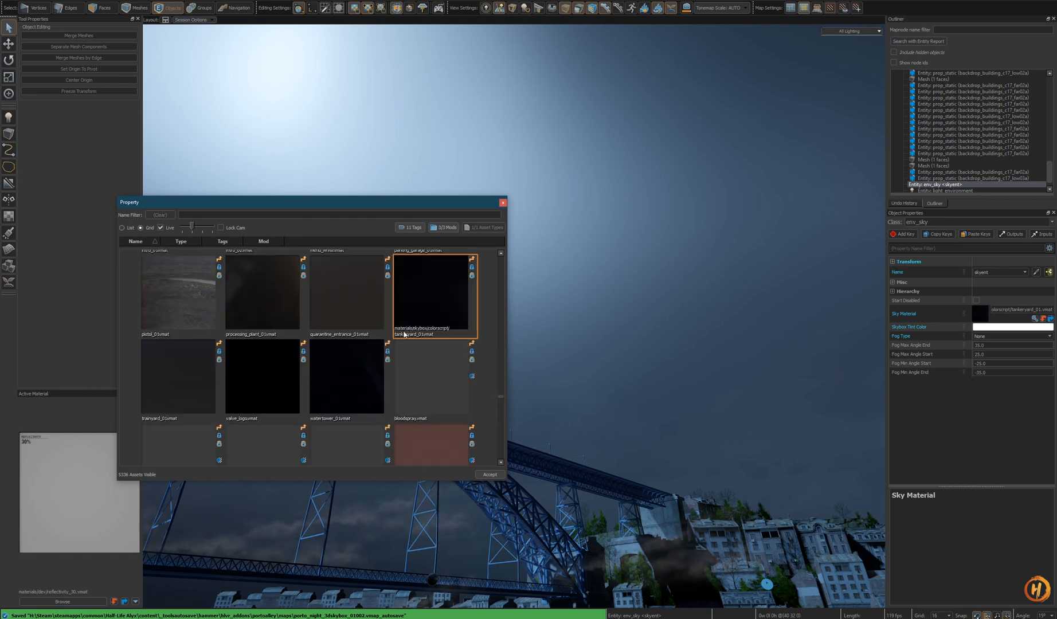
pyautogui.click(484, 476)
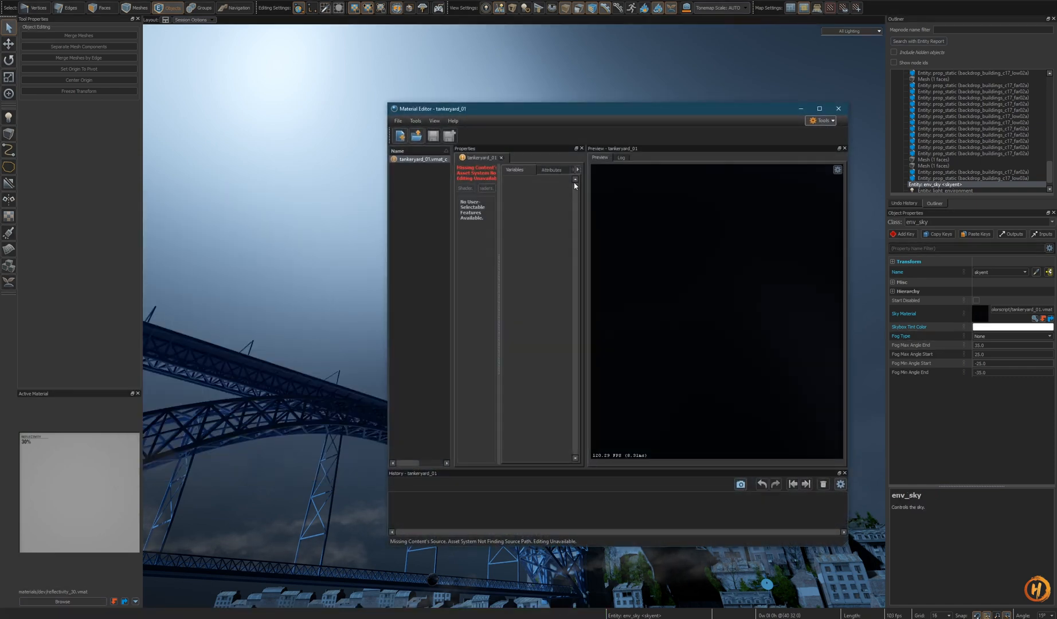
# - Inspect the tankeryard_01 material's compiled sky texture in the Material Editor, then close the editor
pyautogui.moveTo(586, 185); pyautogui.dragTo(675, 172)
pyautogui.click(641, 171)
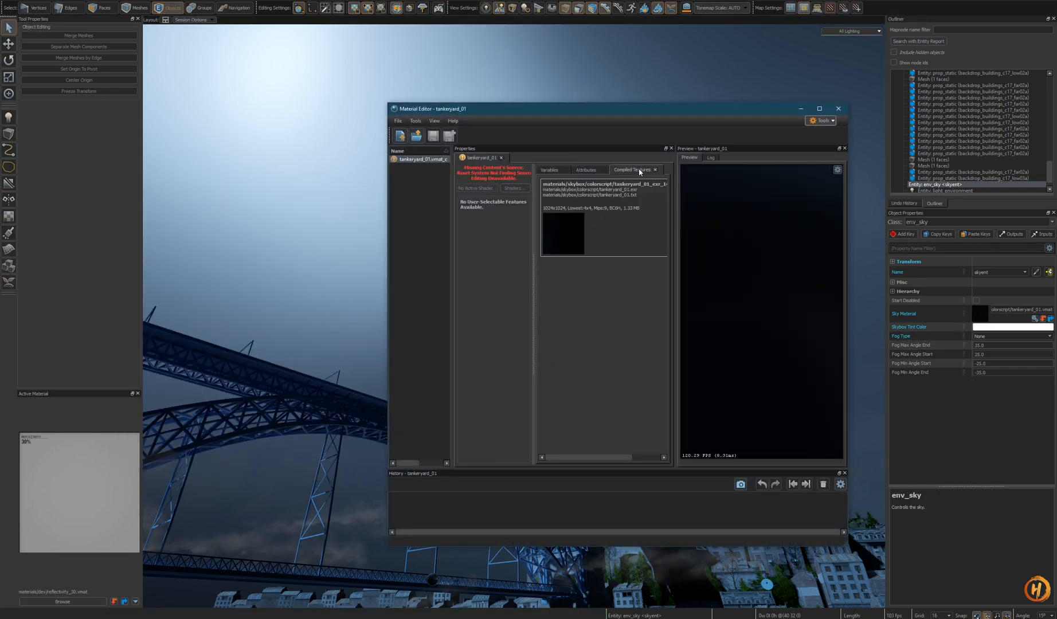
pyautogui.doubleClick(564, 233)
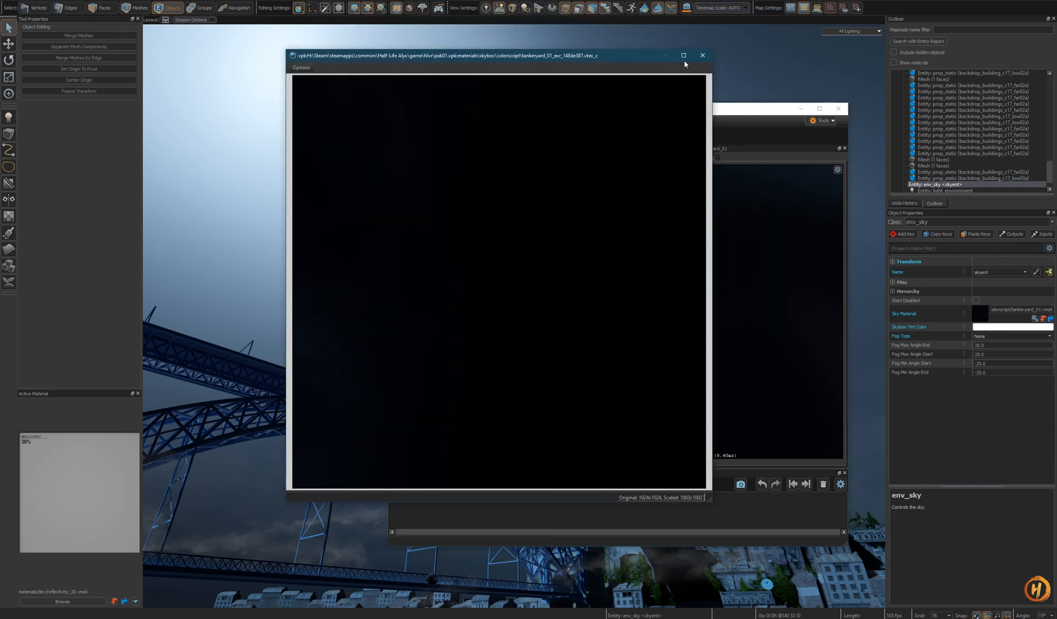
pyautogui.click(702, 55)
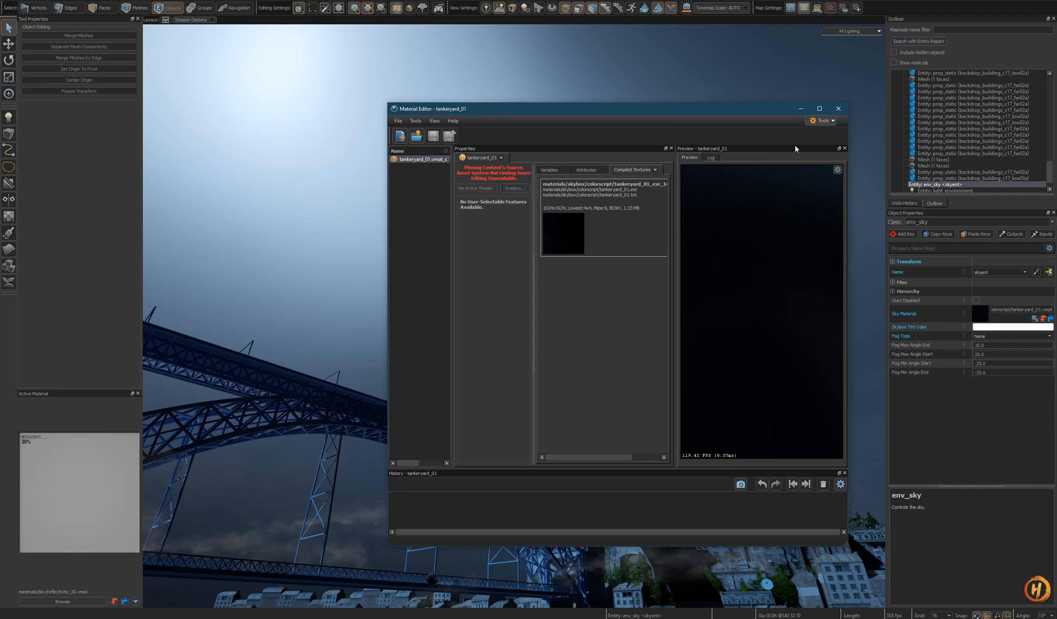
pyautogui.click(839, 109)
# - Reselect the sky entity and reopen its tankeryard_01 material in the Material Editor to view the compiled textures
pyautogui.moveTo(568, 327); pyautogui.dragTo(508, 321, button='right')
pyautogui.click(574, 412)
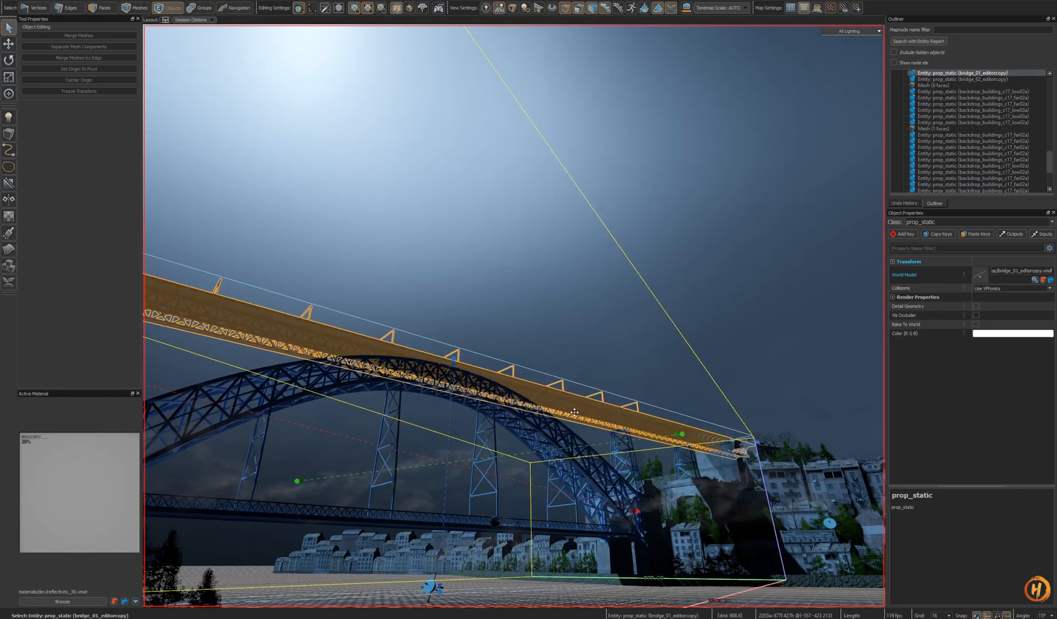
pyautogui.click(765, 298)
pyautogui.moveTo(765, 297); pyautogui.dragTo(515, 309, button='right')
pyautogui.click(367, 166)
pyautogui.moveTo(367, 166); pyautogui.dragTo(518, 258, button='right')
pyautogui.doubleClick(1024, 310)
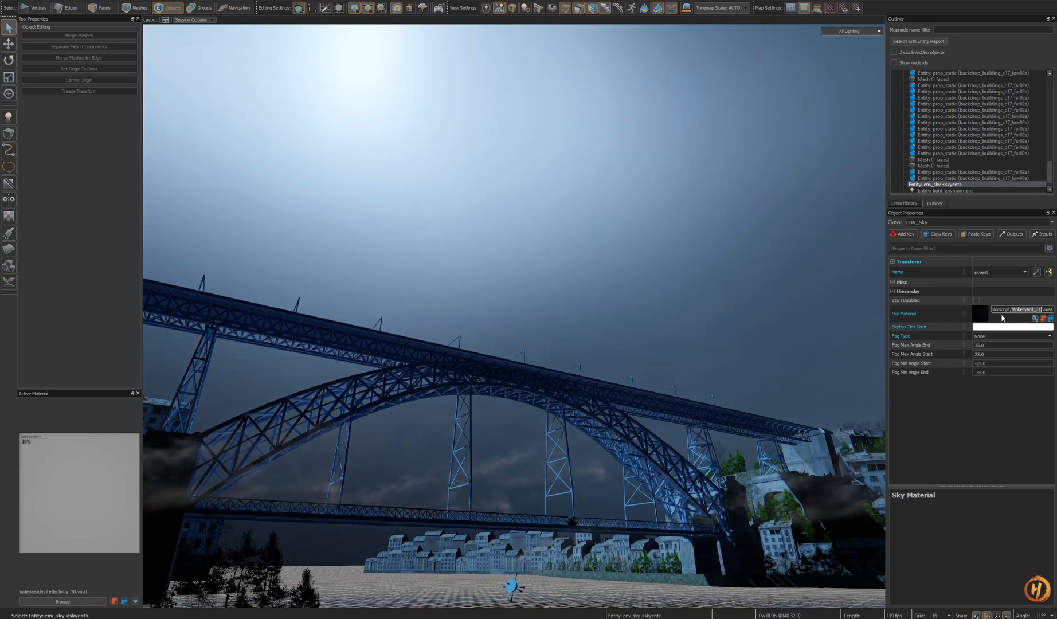
pyautogui.doubleClick(981, 316)
pyautogui.moveTo(678, 287); pyautogui.dragTo(655, 287)
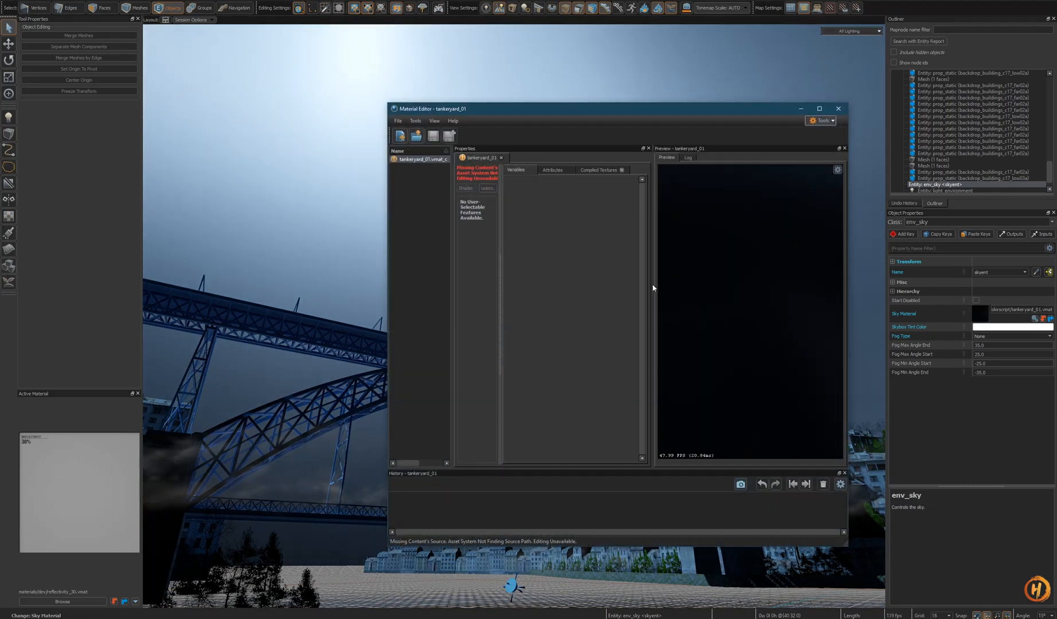
pyautogui.click(596, 170)
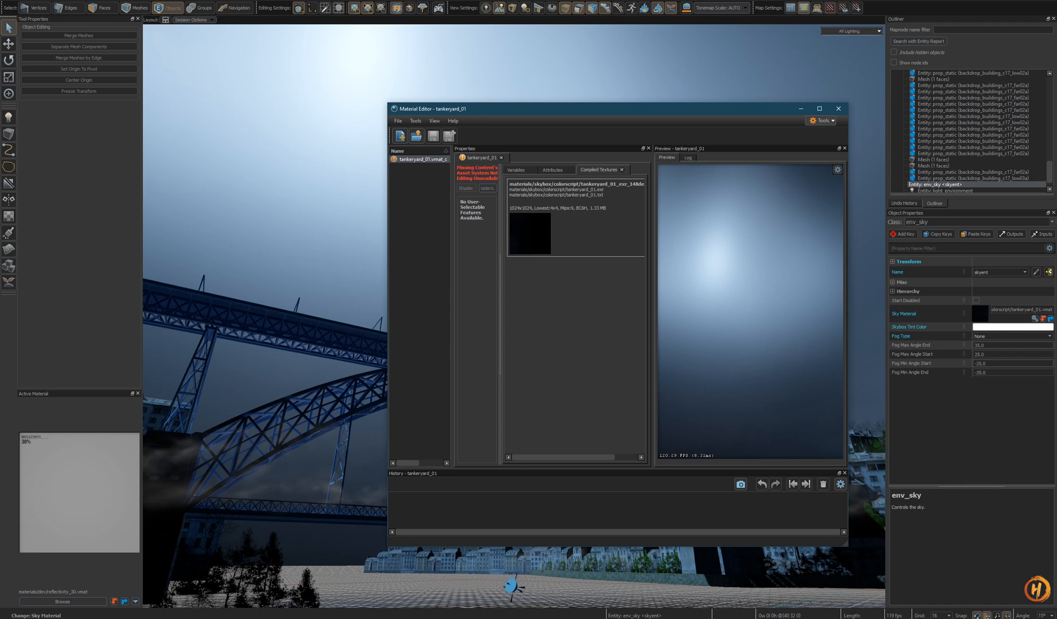
# - Switch to the Source 2 Resource Viewer and open the Half-Life Alyx pak01_dir.vpk archive
pyautogui.click(832, 561)
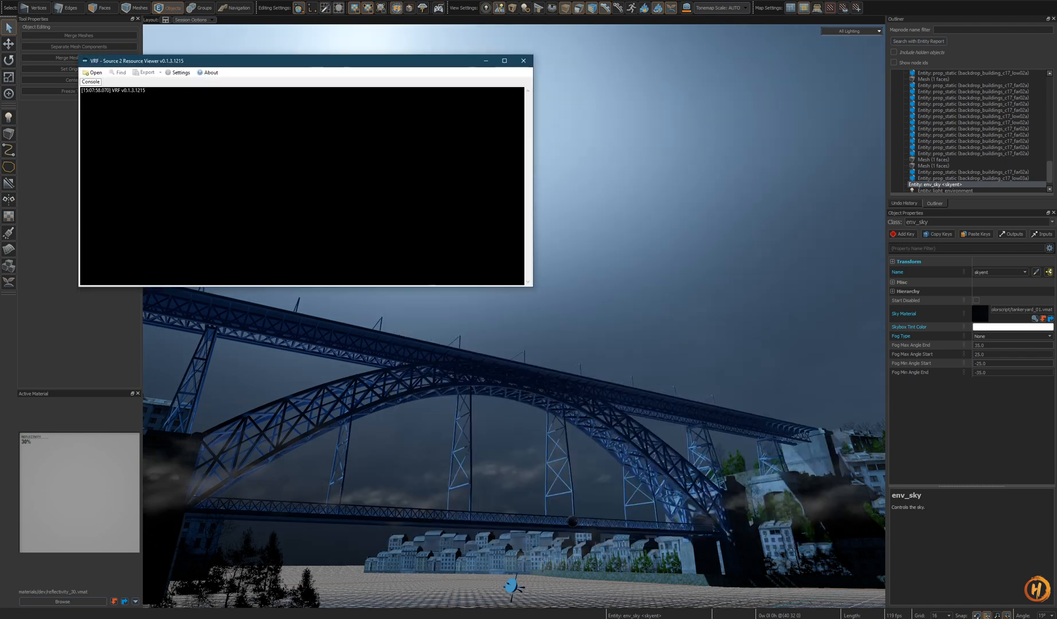
pyautogui.click(314, 98)
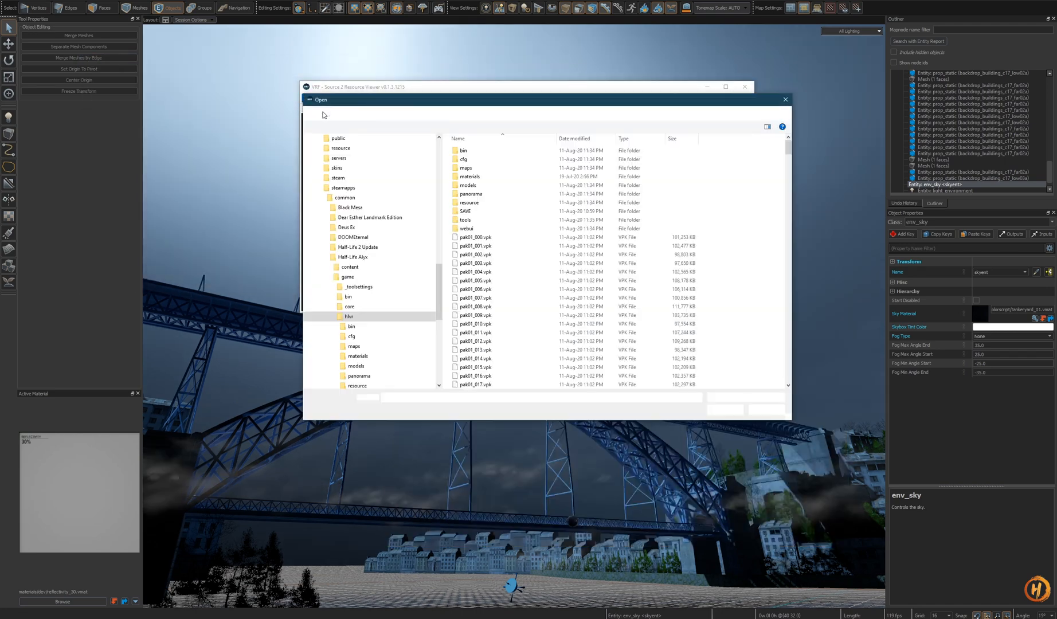
pyautogui.doubleClick(482, 246)
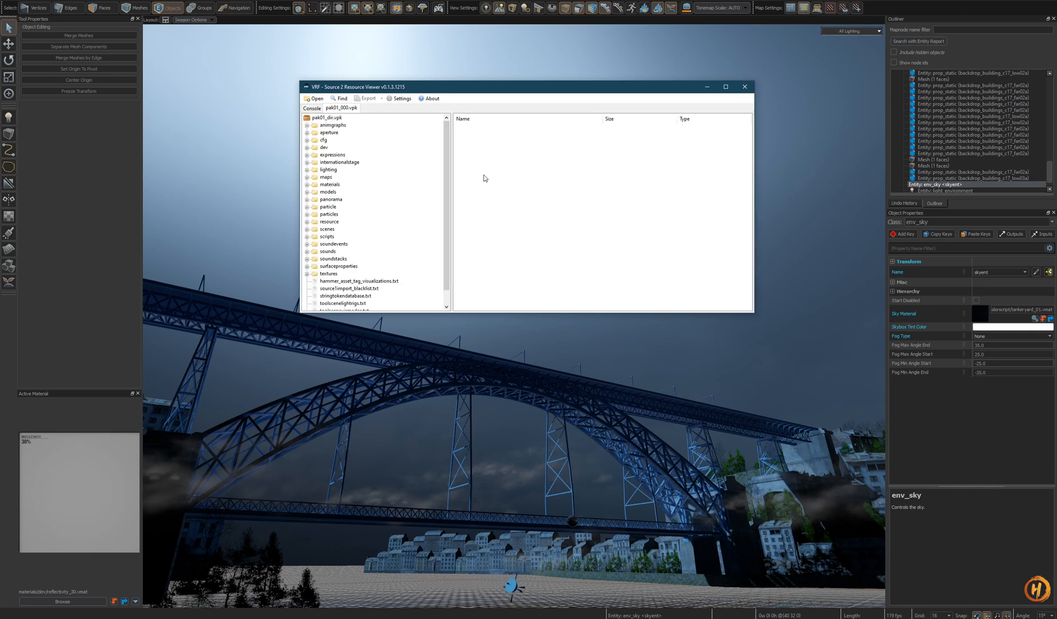
# - Search the archive by partial file name for the tankeryard assets and browse the results
pyautogui.click(342, 98)
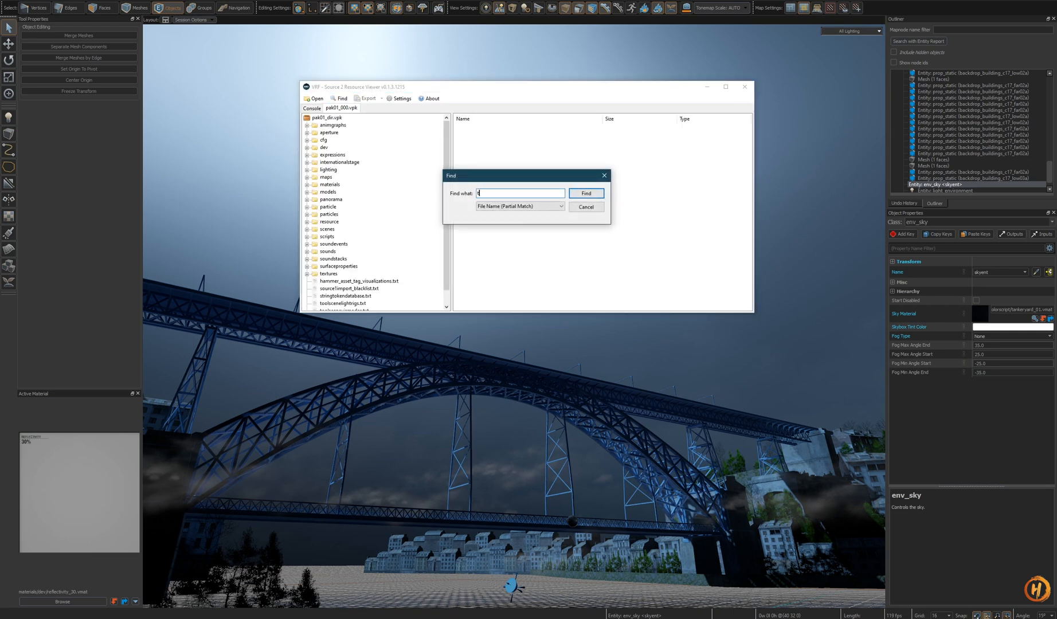
pyautogui.press('Return')
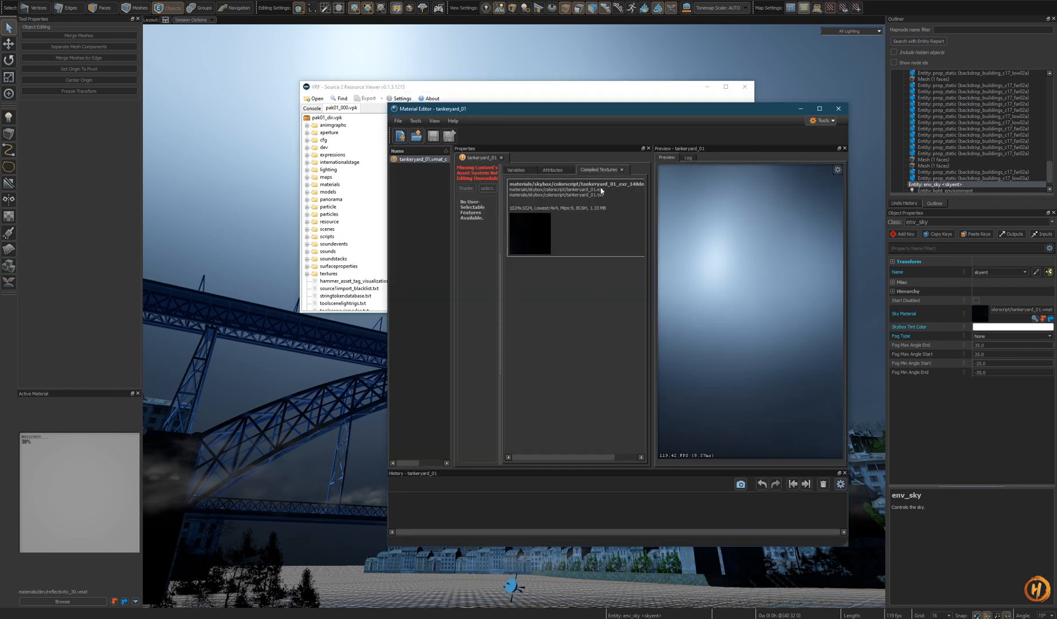
pyautogui.click(605, 89)
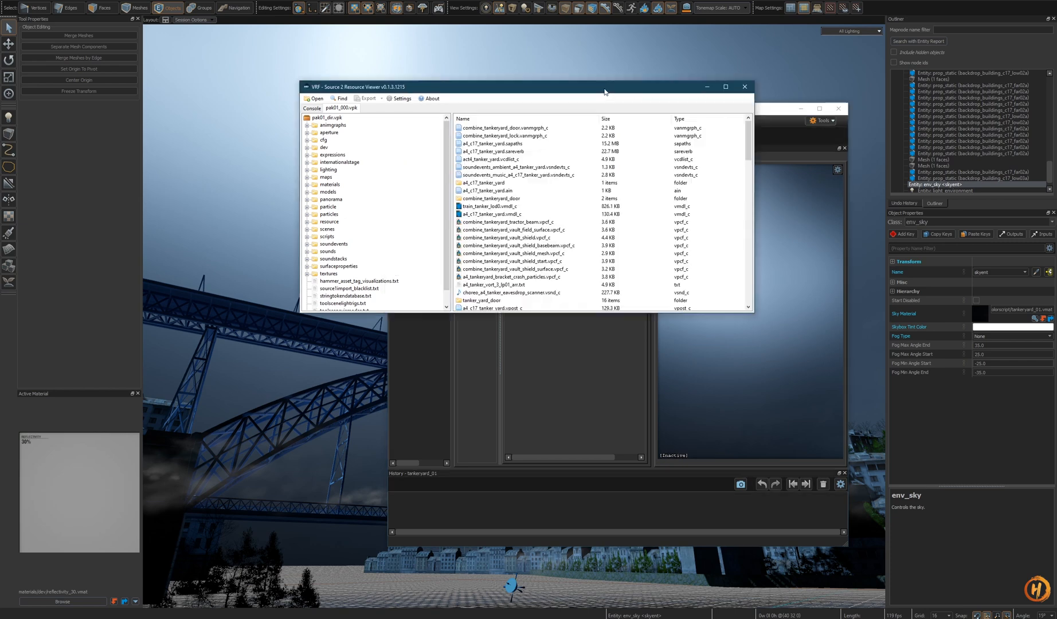
pyautogui.click(339, 98)
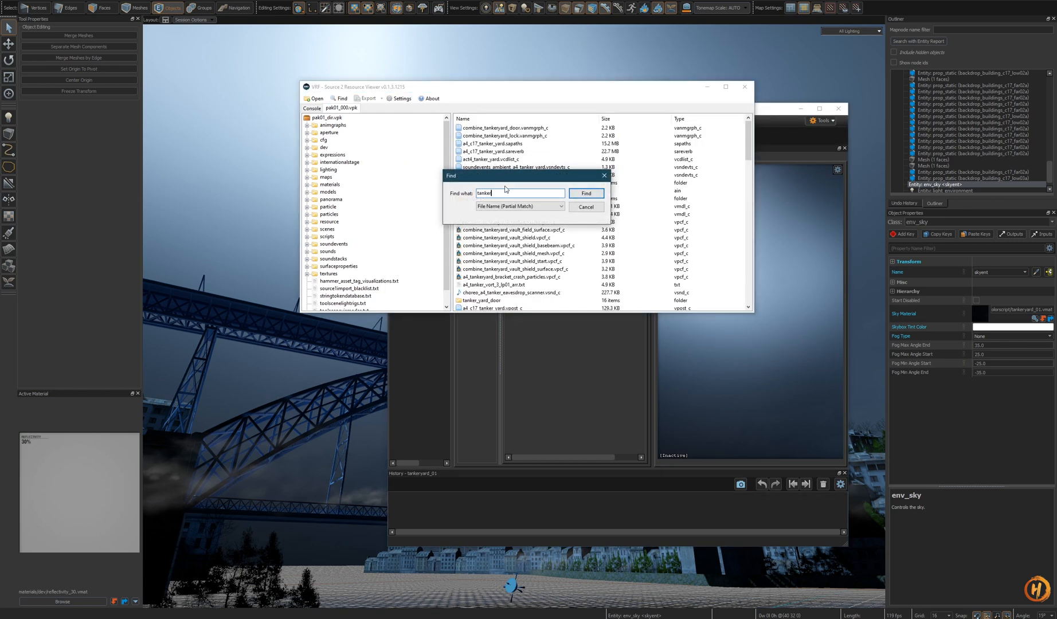
pyautogui.write('yar')
pyautogui.press('Return')
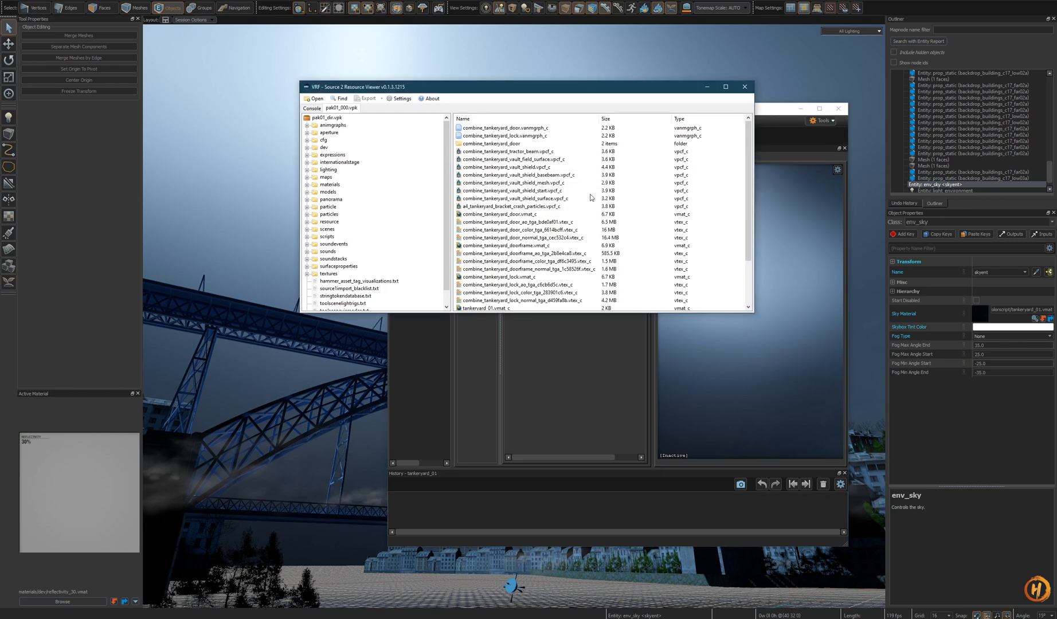
pyautogui.scroll(-3, 591, 197)
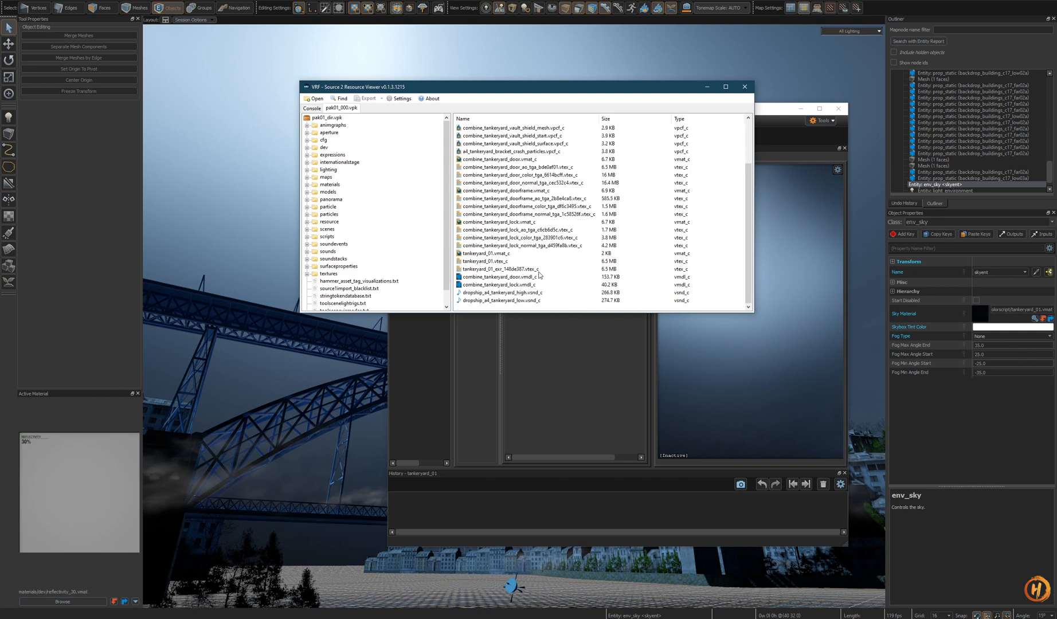
pyautogui.click(539, 270)
pyautogui.click(521, 262)
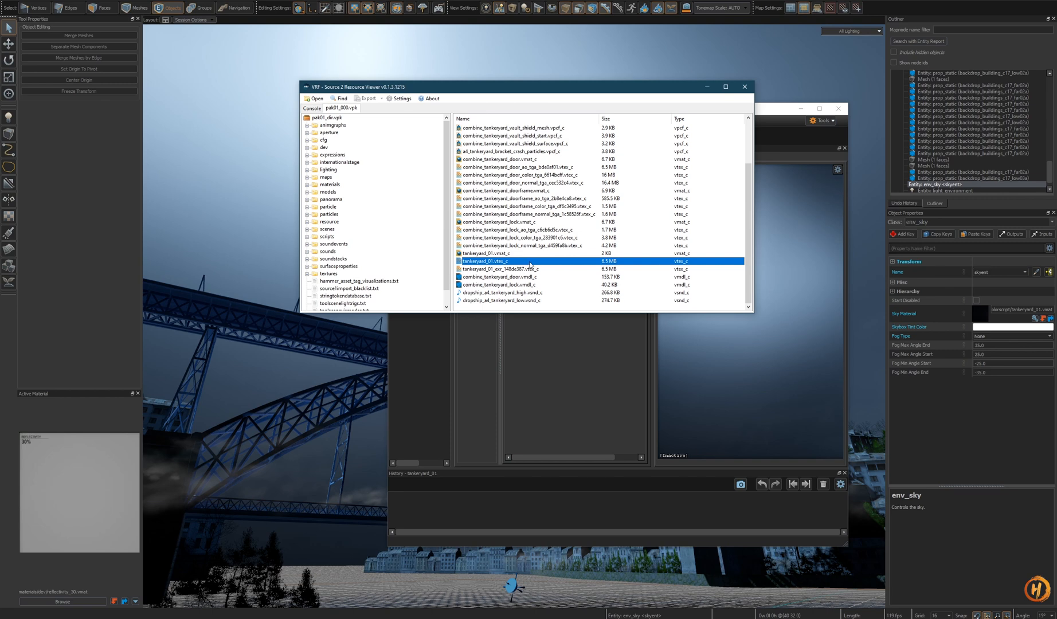
pyautogui.click(543, 270)
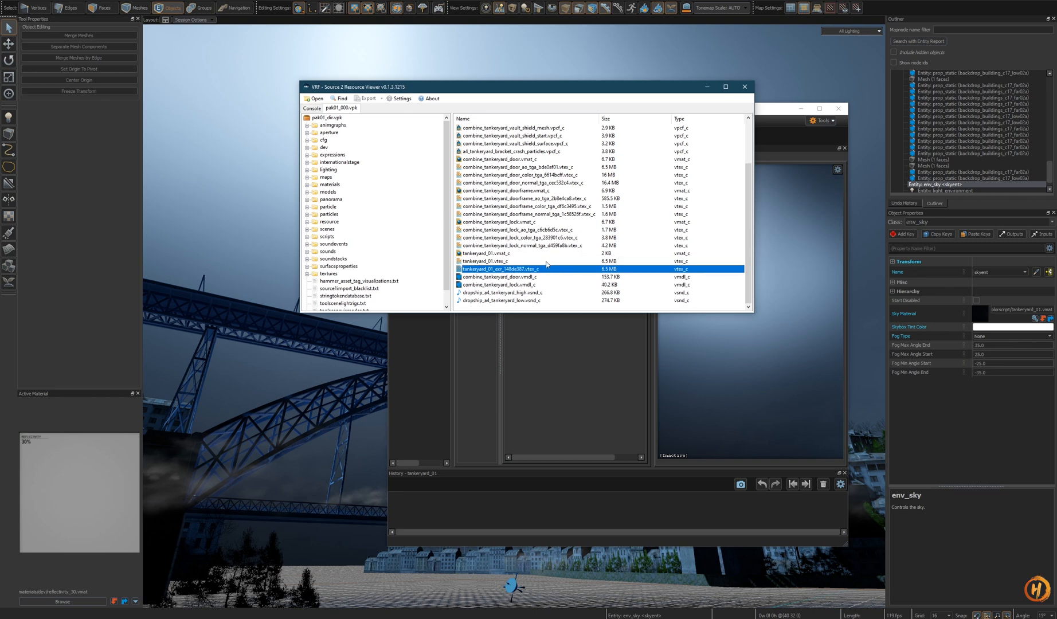
pyautogui.click(546, 262)
pyautogui.click(543, 270)
pyautogui.rightClick(545, 262)
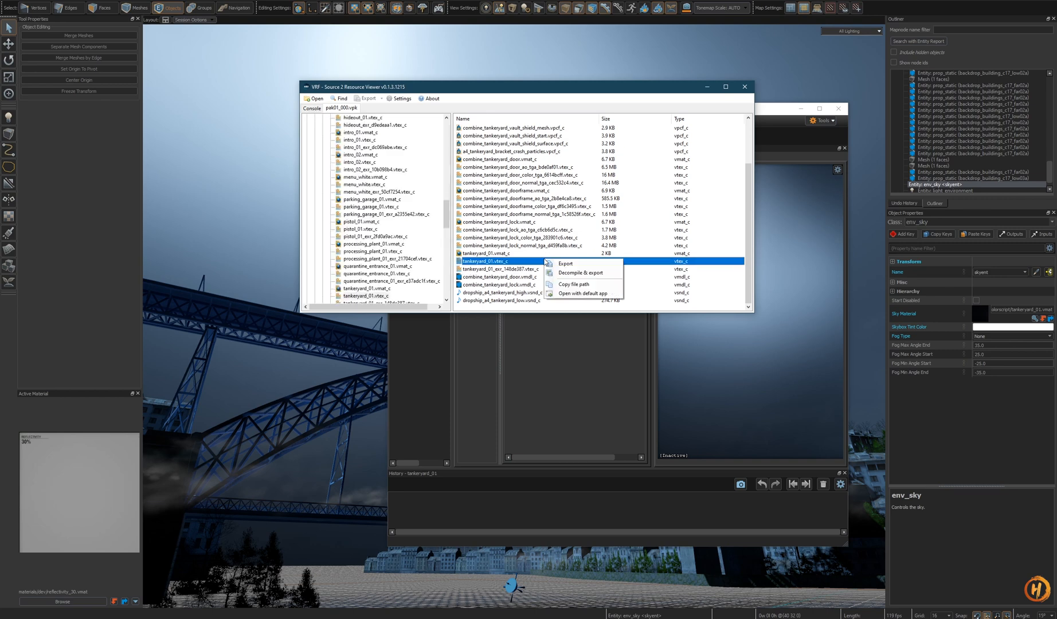
pyautogui.click(536, 271)
pyautogui.click(536, 262)
pyautogui.rightClick(535, 262)
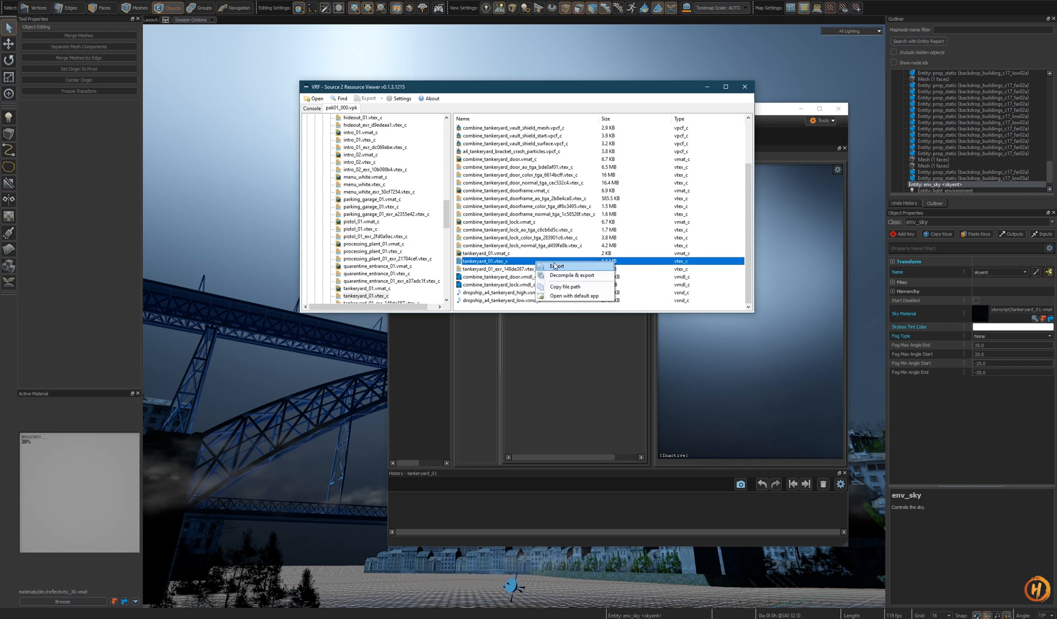
pyautogui.click(580, 276)
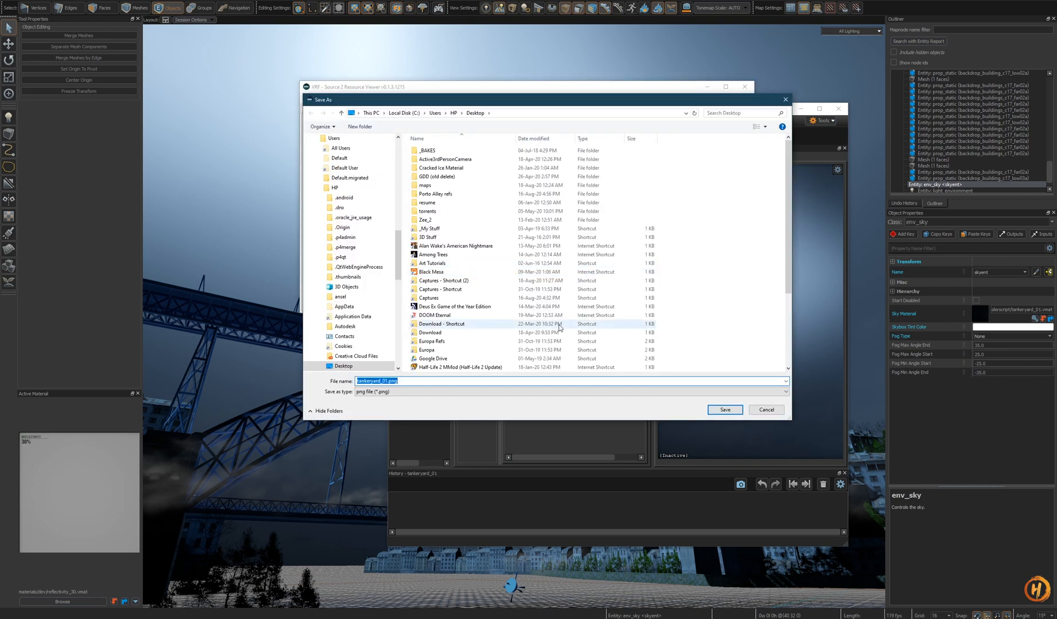
pyautogui.click(767, 409)
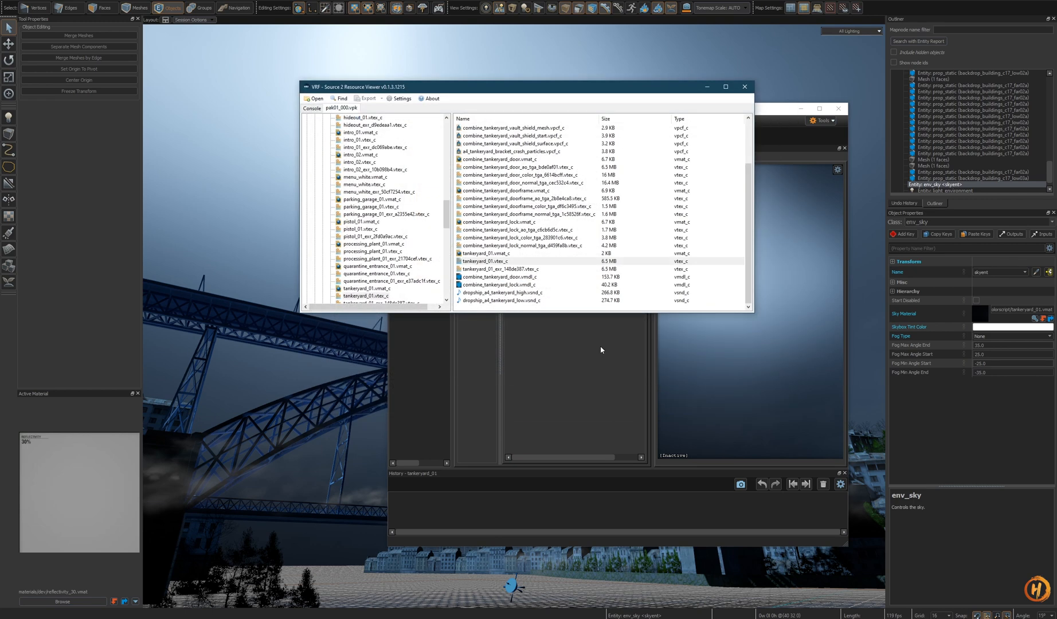
# - Decompile and export tankeryard_01_exr_148de387.vtex_c as a PNG to the Desktop
pyautogui.rightClick(529, 270)
pyautogui.click(565, 285)
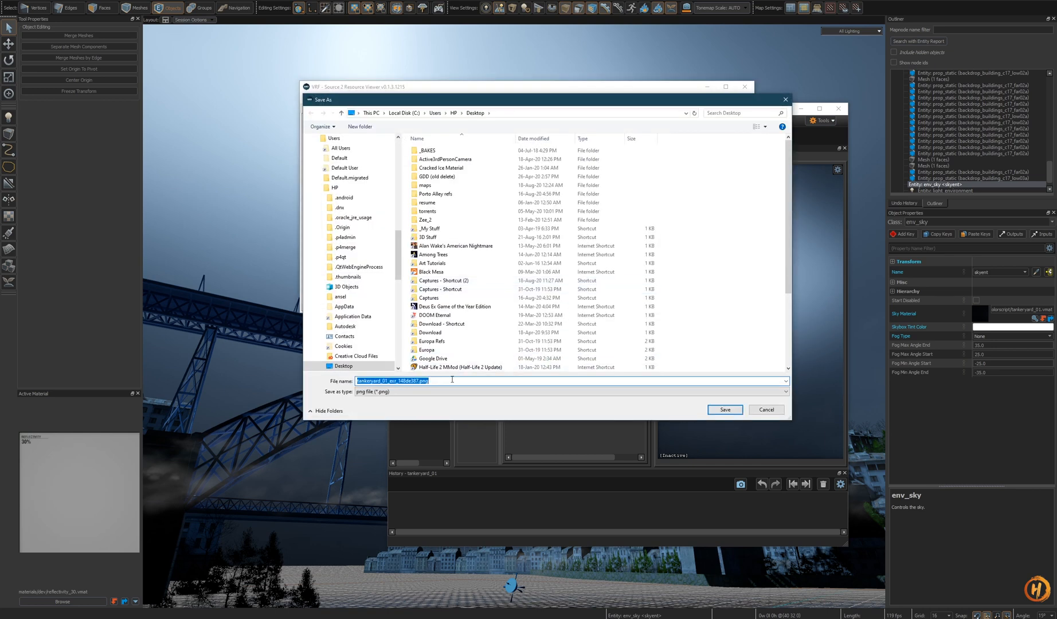
pyautogui.press('Return')
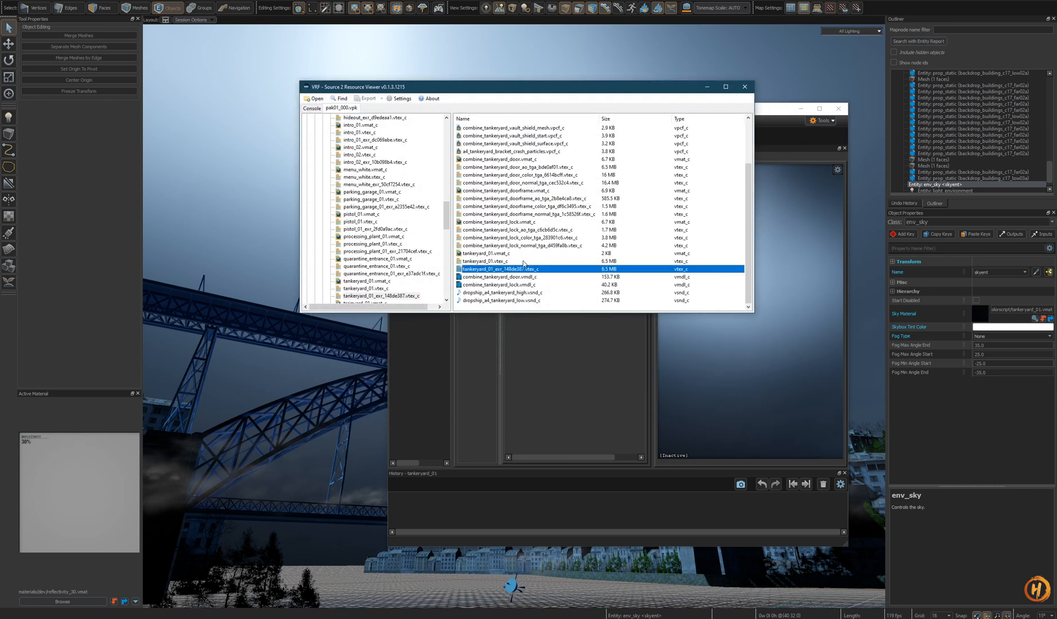
# - Open the portoalley addon's materials sky folder in File Explorer
pyautogui.click(218, 618)
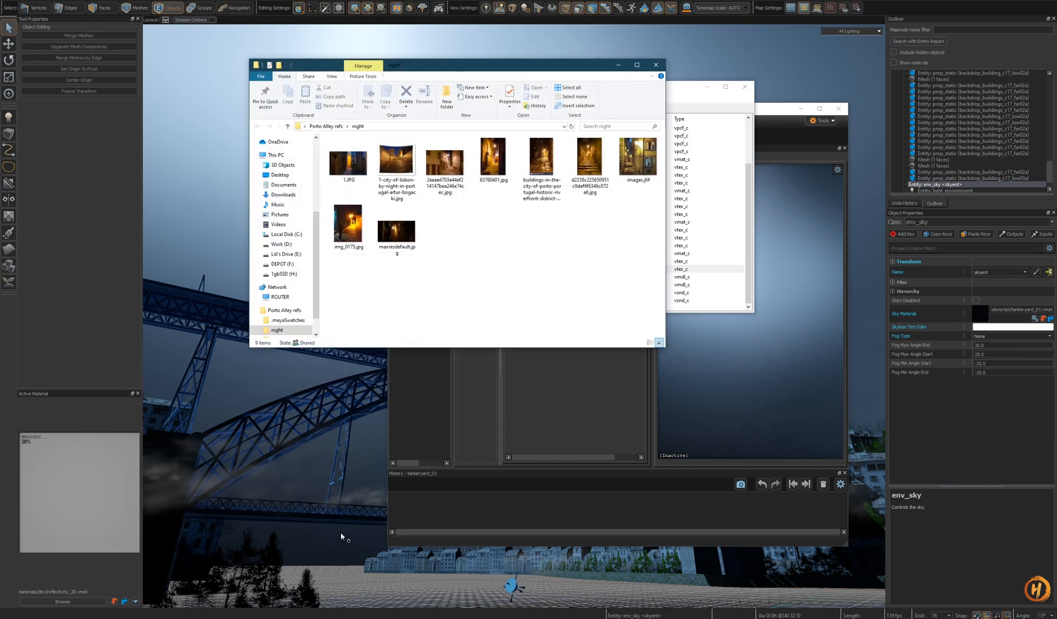
pyautogui.click(212, 617)
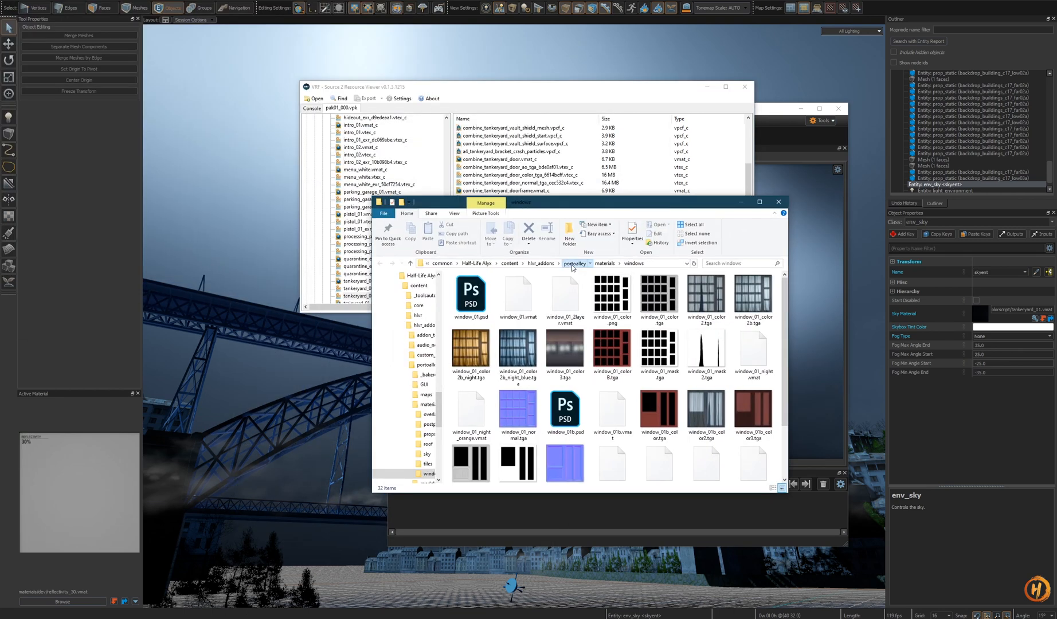
pyautogui.click(578, 264)
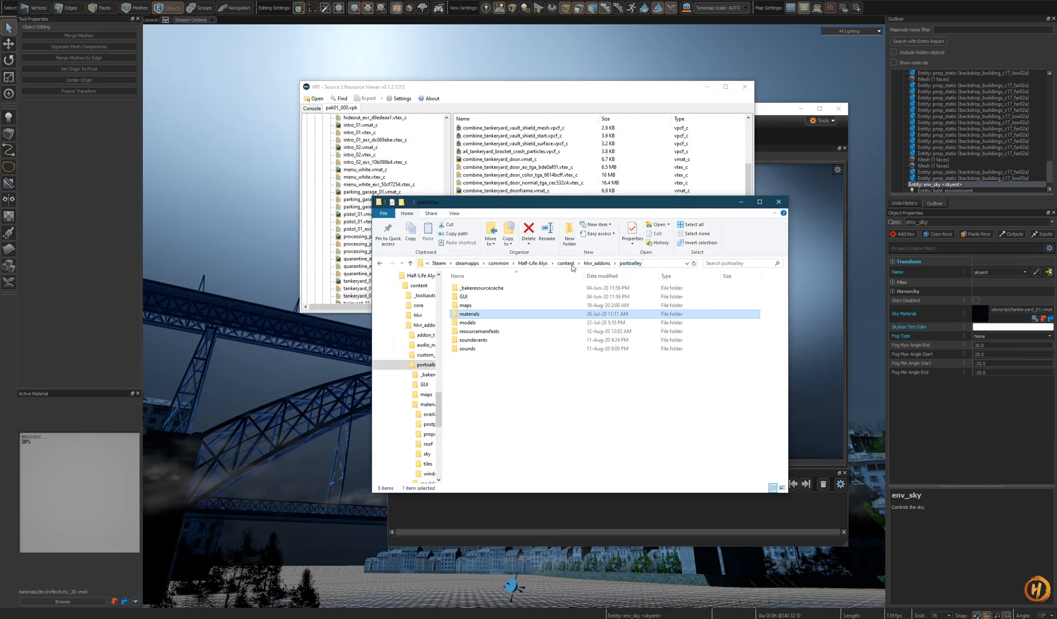
pyautogui.doubleClick(492, 316)
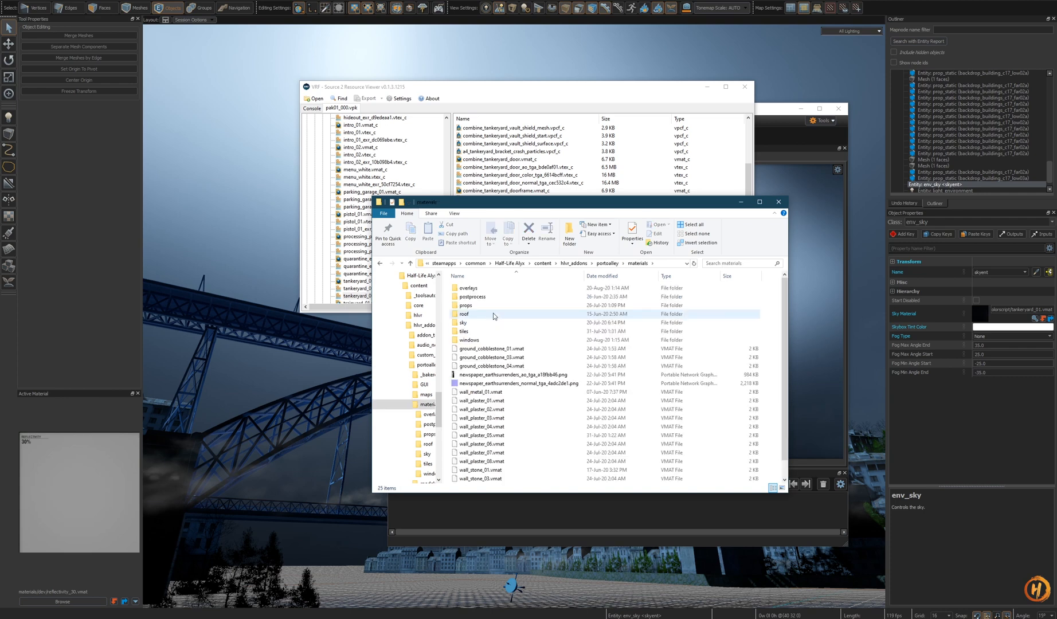
pyautogui.doubleClick(485, 325)
pyautogui.moveTo(548, 206); pyautogui.dragTo(742, 283)
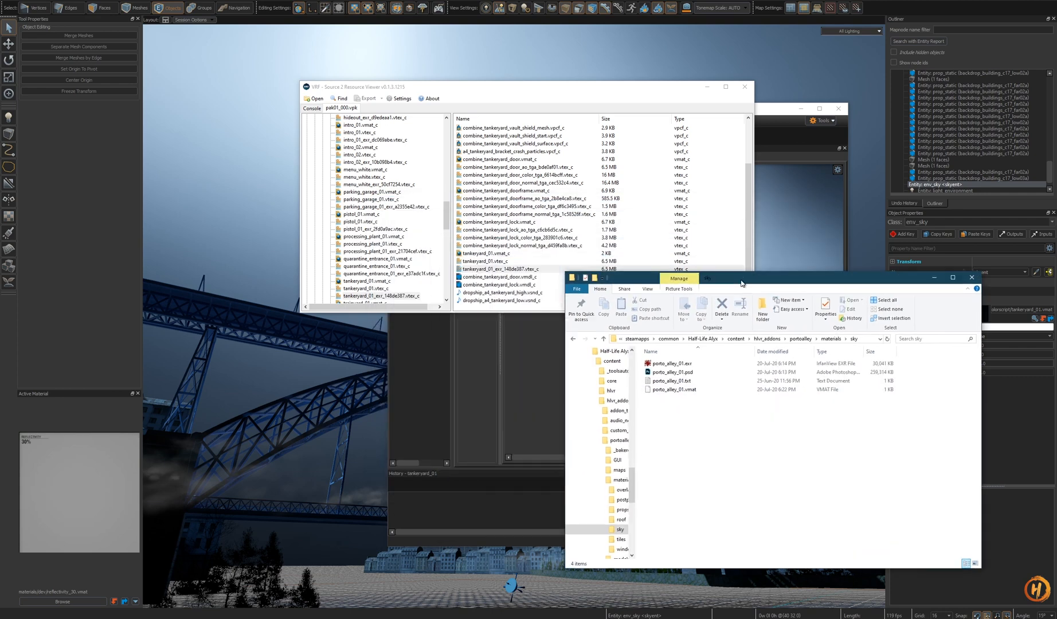
# - Decompile and export tankeryard_01_exr_148de387.vtex_c as a PNG into the portoalley materials sky folder
pyautogui.rightClick(522, 270)
pyautogui.click(558, 282)
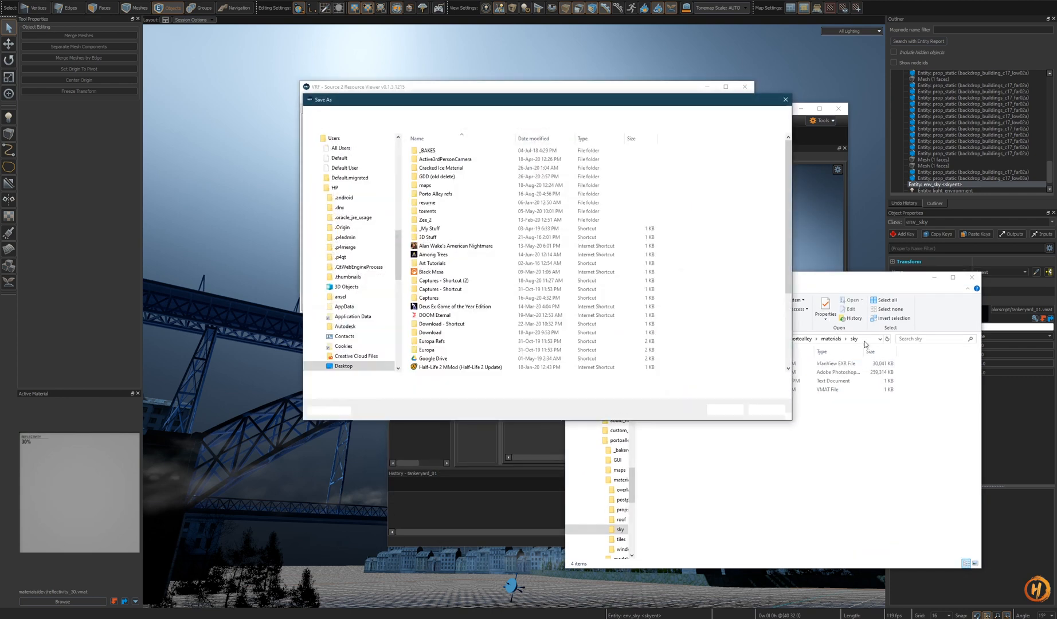
pyautogui.click(854, 336)
pyautogui.hotkey('ctrl', 'c')
pyautogui.click(512, 112)
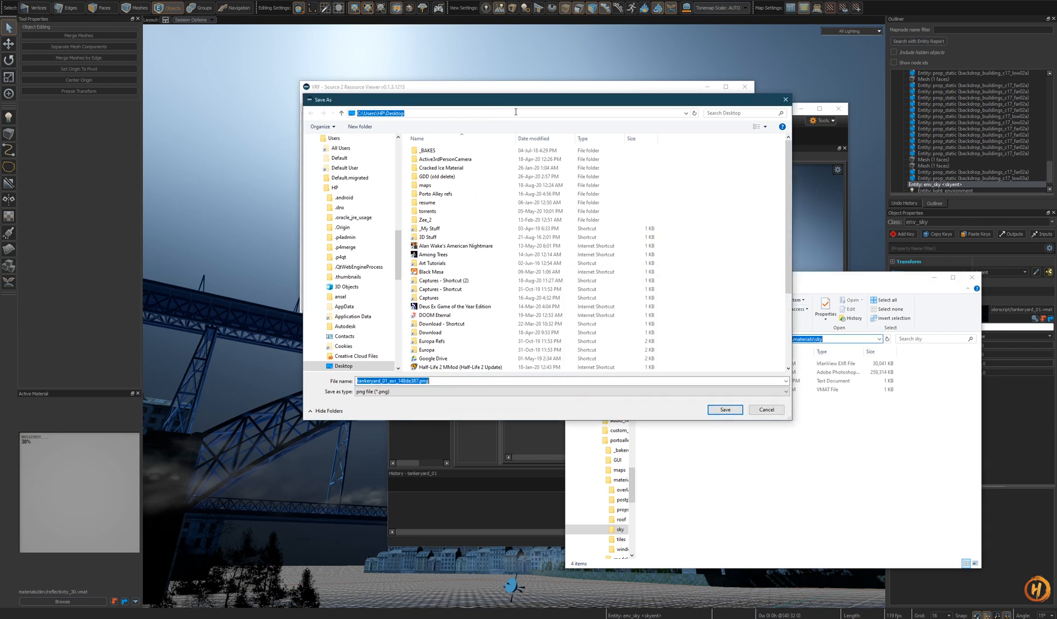
pyautogui.hotkey('ctrl', 'v')
pyautogui.press('Return')
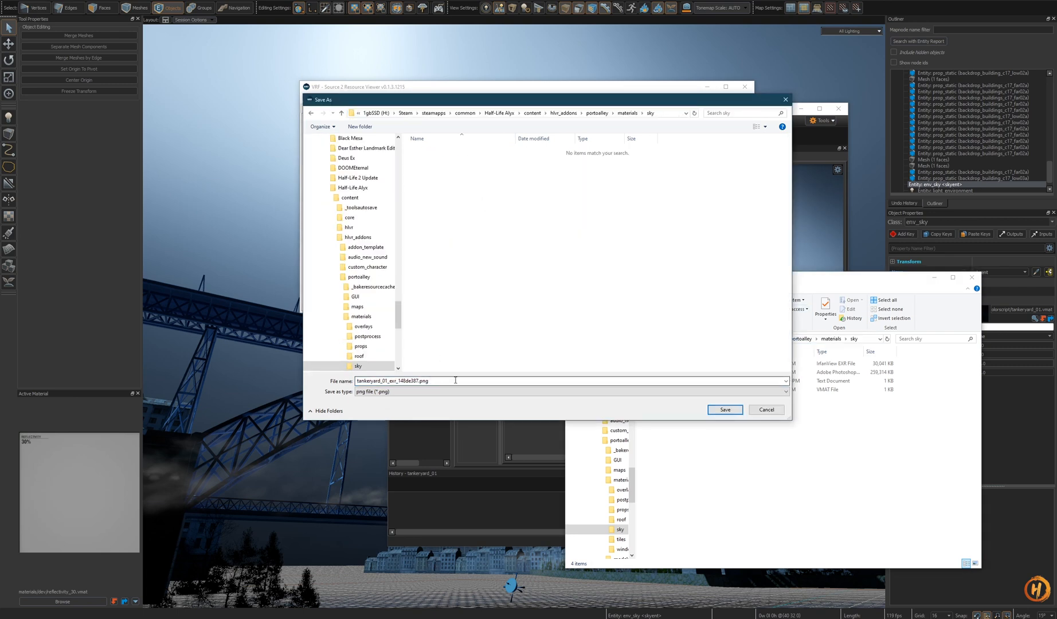
pyautogui.click(725, 409)
# - Decompile and export tankeryard_01.vtex_c as a PNG into the same sky folder
pyautogui.rightClick(499, 262)
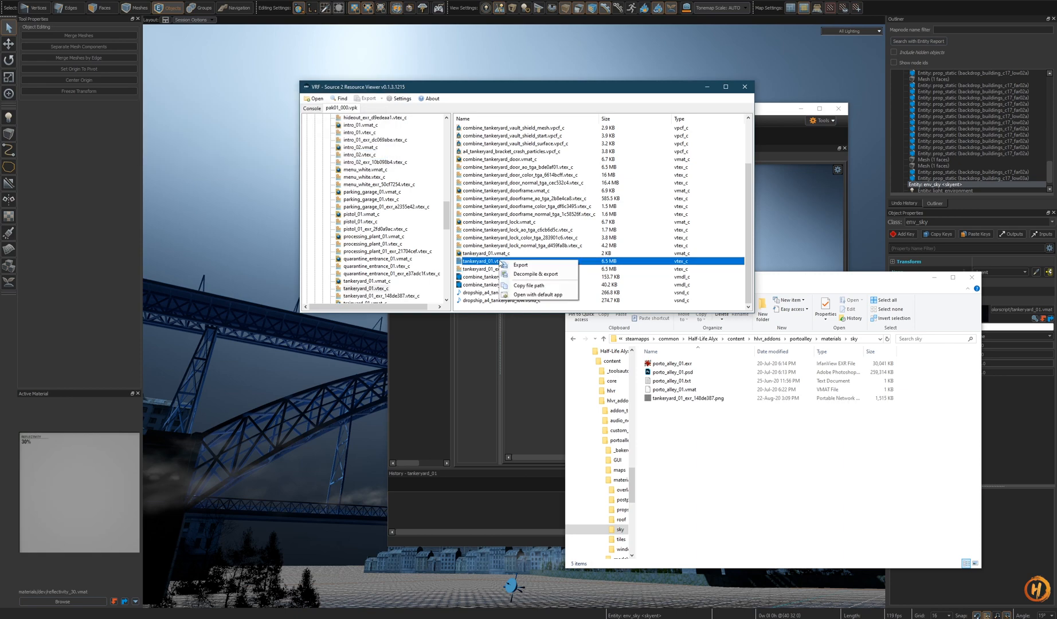
pyautogui.click(536, 276)
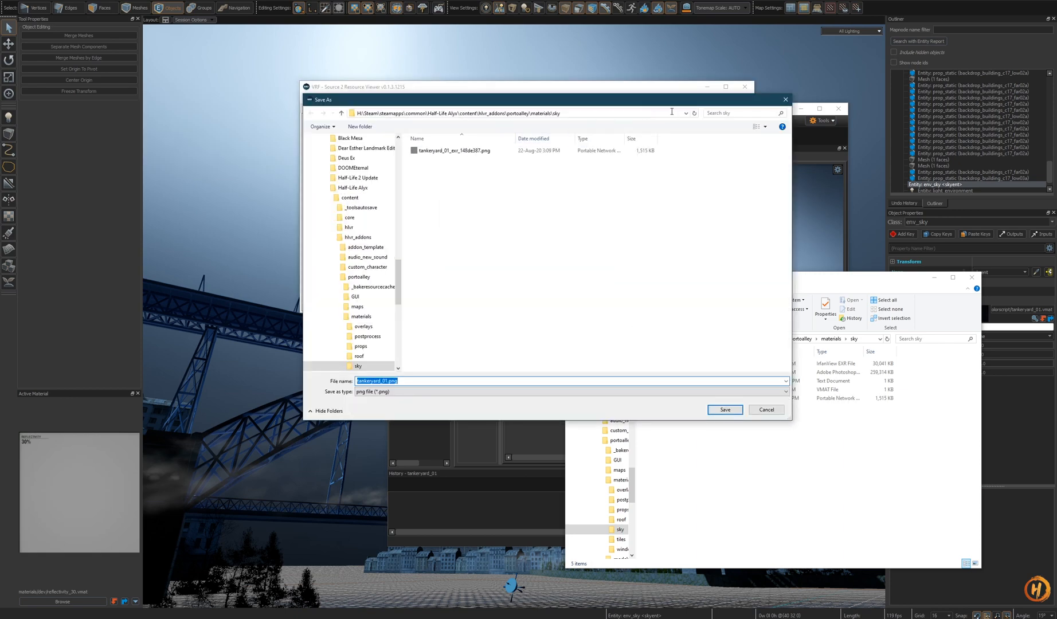
pyautogui.click(725, 410)
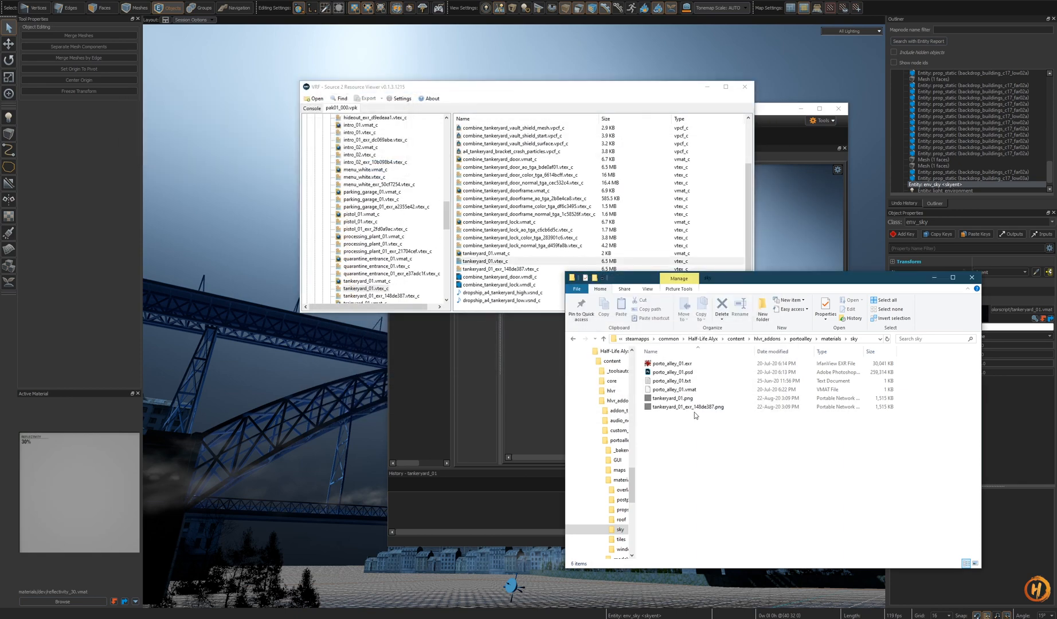
# - Open both exported tankeryard PNGs in the image viewer to inspect them
pyautogui.doubleClick(688, 407)
pyautogui.click(788, 42)
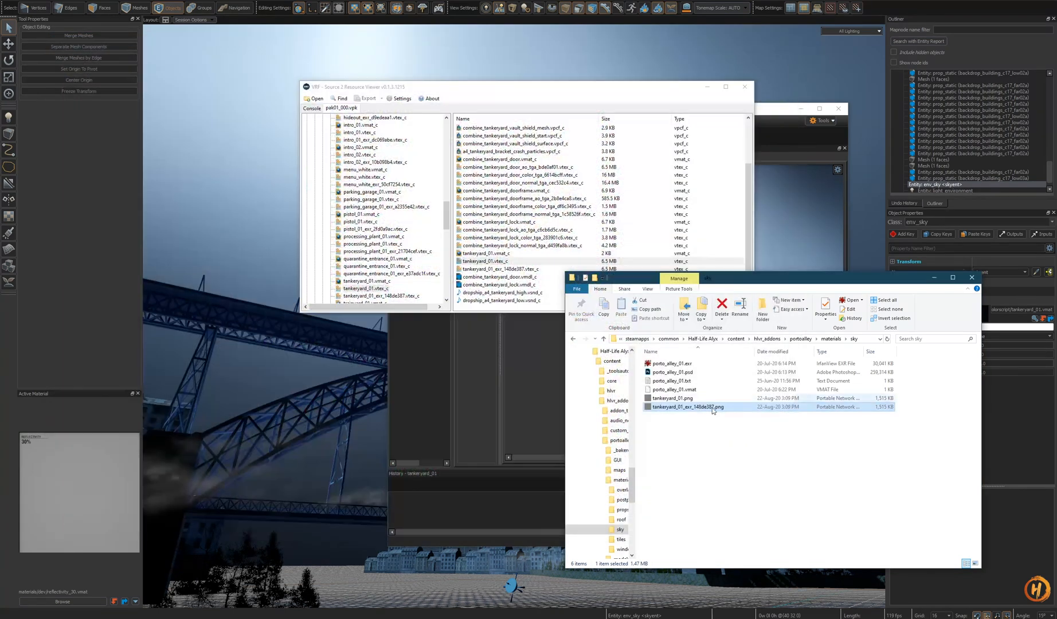
pyautogui.doubleClick(688, 398)
pyautogui.click(788, 41)
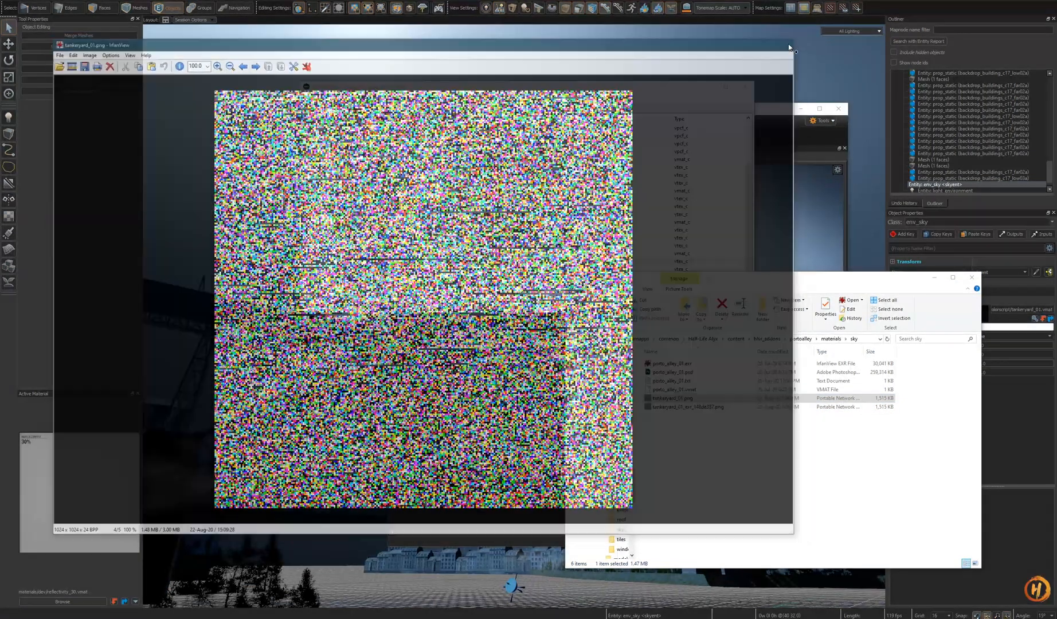
# - Delete both exported tankeryard PNGs from the sky folder
pyautogui.moveTo(759, 438); pyautogui.dragTo(674, 402)
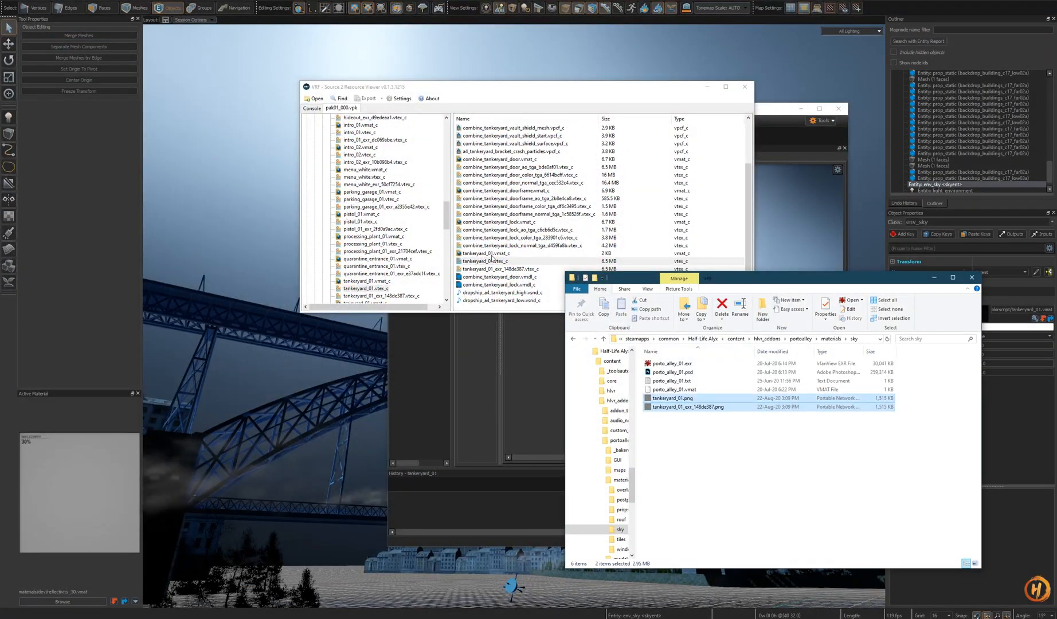
pyautogui.press('Delete')
# - Export the raw tankeryard_01_exr_148de387.vtex_c file into the sky folder, then delete it
pyautogui.click(505, 269)
pyautogui.rightClick(505, 269)
pyautogui.click(525, 277)
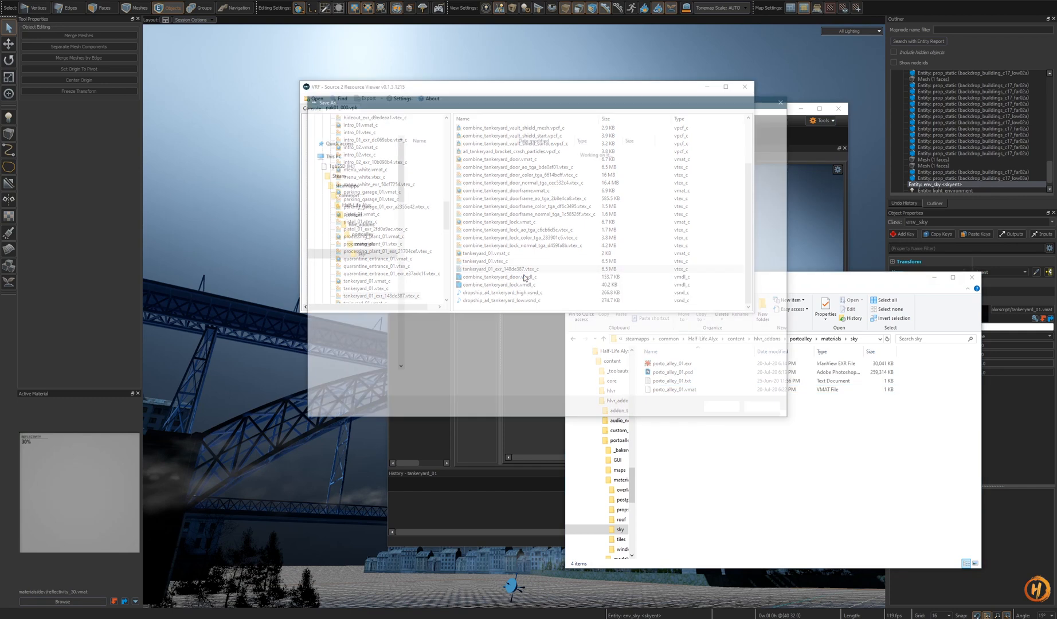
pyautogui.click(728, 411)
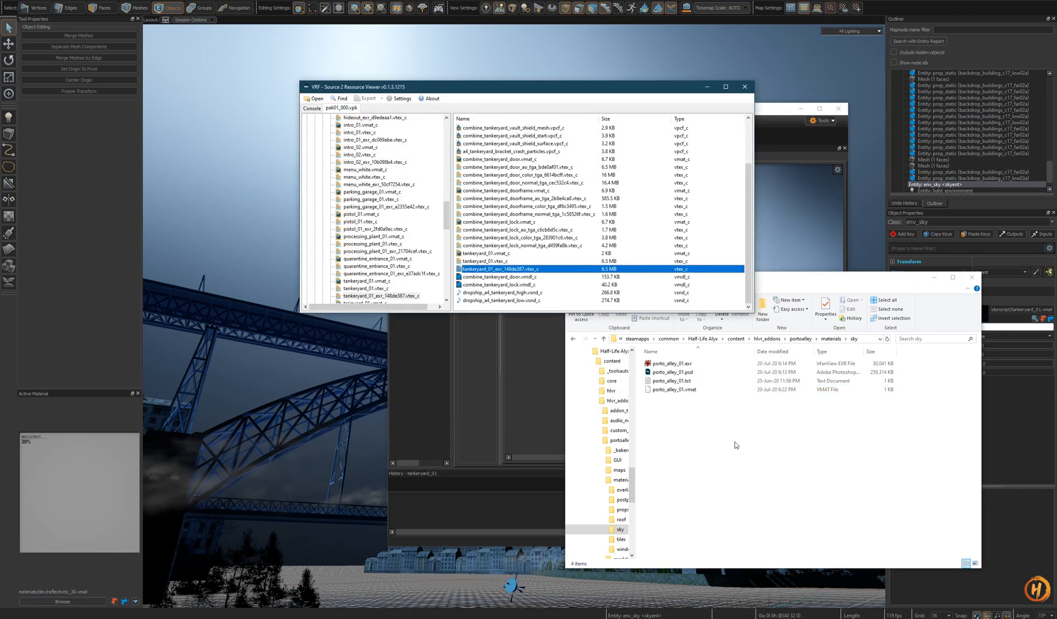
pyautogui.click(716, 401)
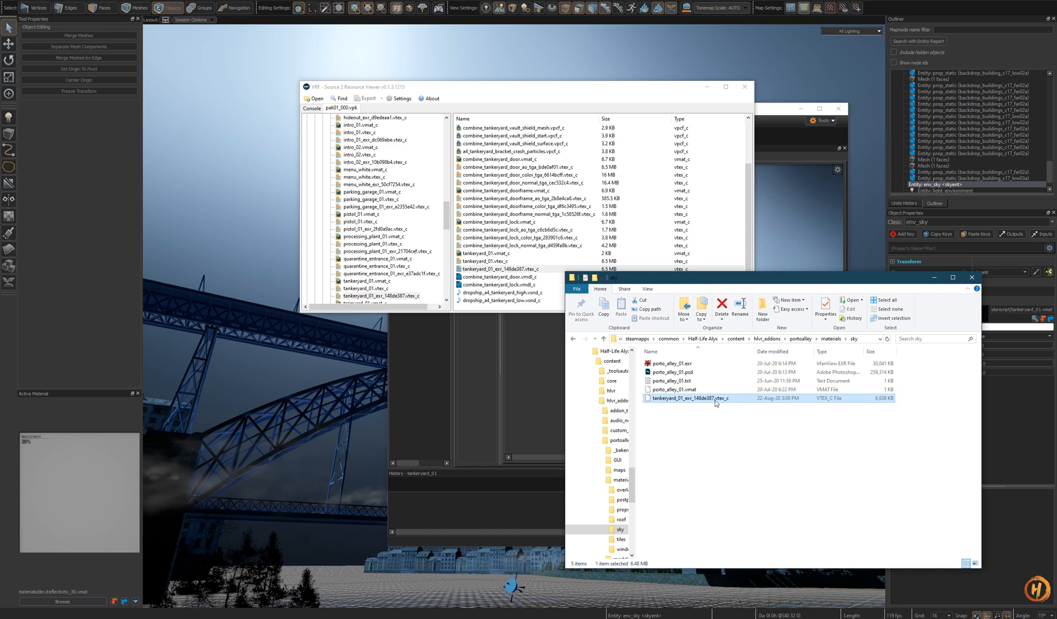
pyautogui.press('Delete')
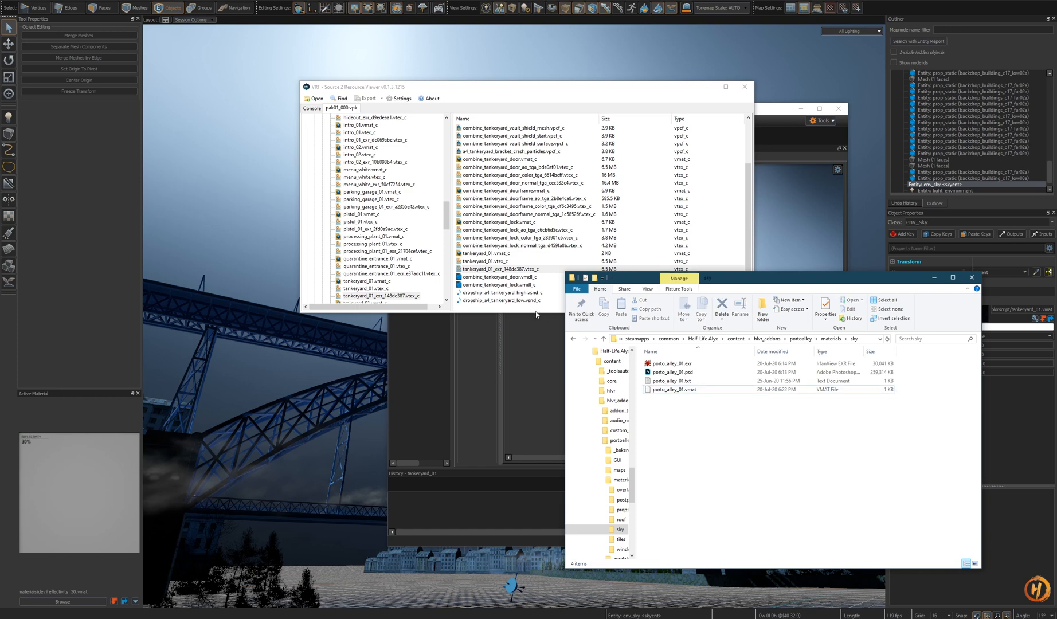
# - Browse the tankeryard texture files in the resource viewer, then close the viewer
pyautogui.click(515, 277)
pyautogui.click(516, 283)
pyautogui.click(507, 262)
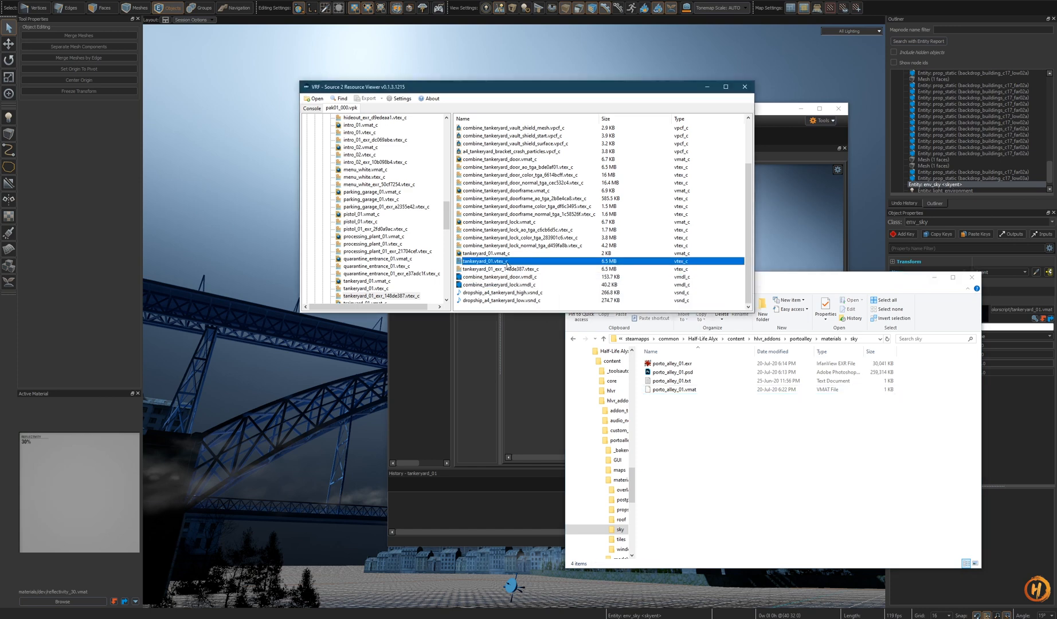
pyautogui.scroll(1, 507, 275)
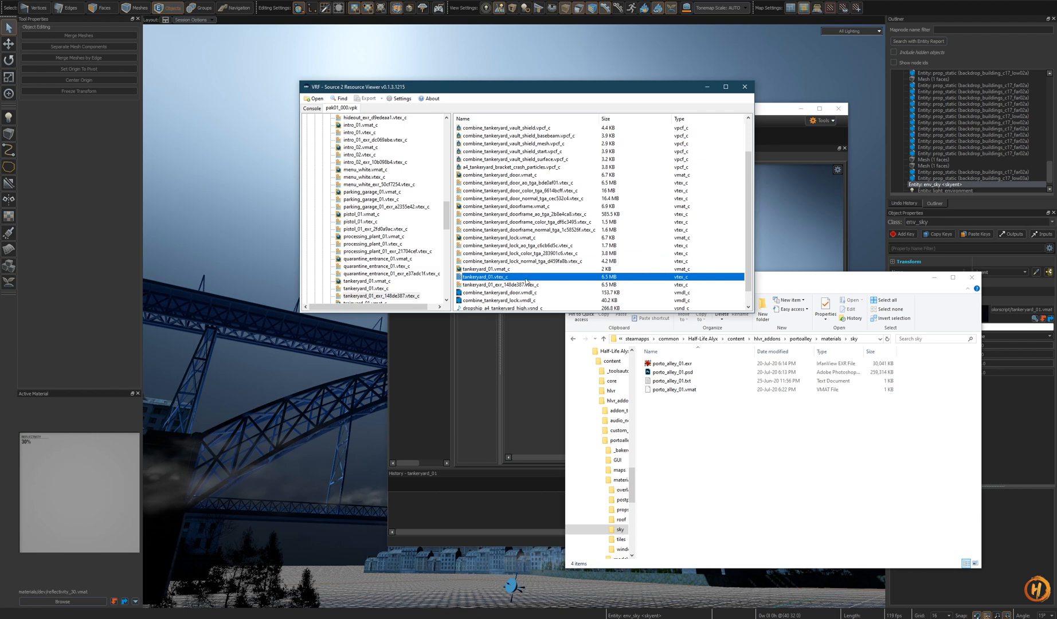
pyautogui.scroll(3, 523, 280)
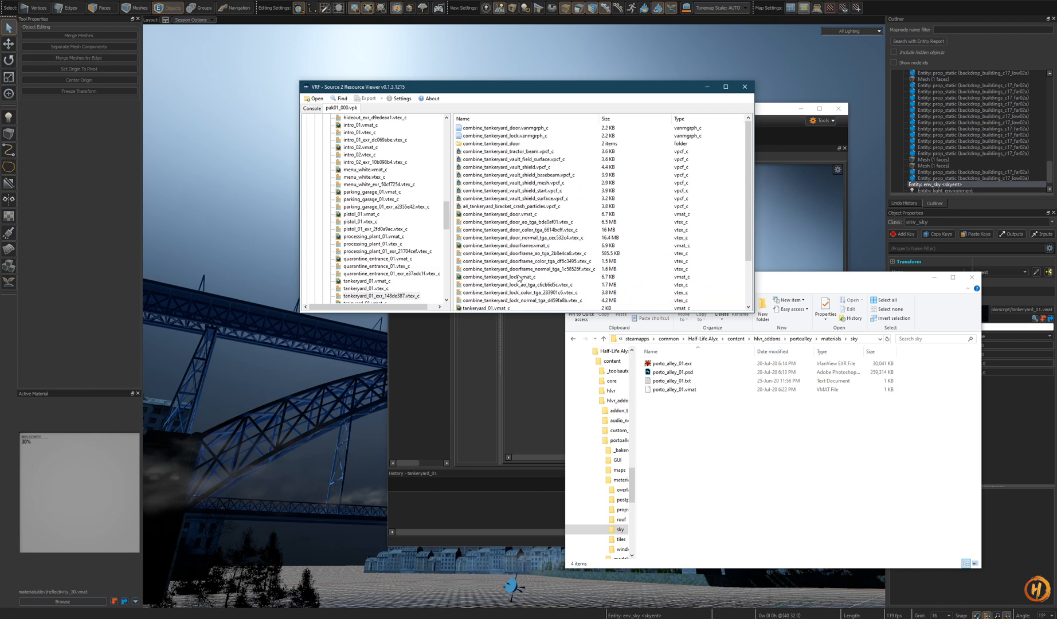
pyautogui.scroll(-3, 519, 279)
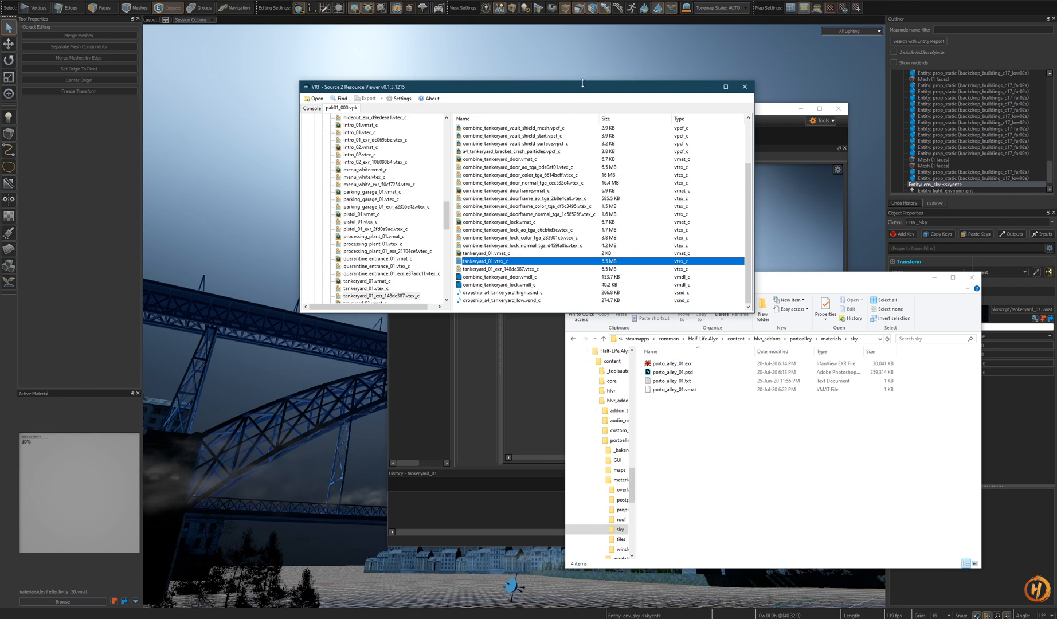
pyautogui.moveTo(583, 83); pyautogui.dragTo(575, 108)
pyautogui.moveTo(488, 111); pyautogui.dragTo(380, 95)
pyautogui.moveTo(646, 294); pyautogui.dragTo(640, 378)
pyautogui.click(237, 108)
pyautogui.click(472, 244)
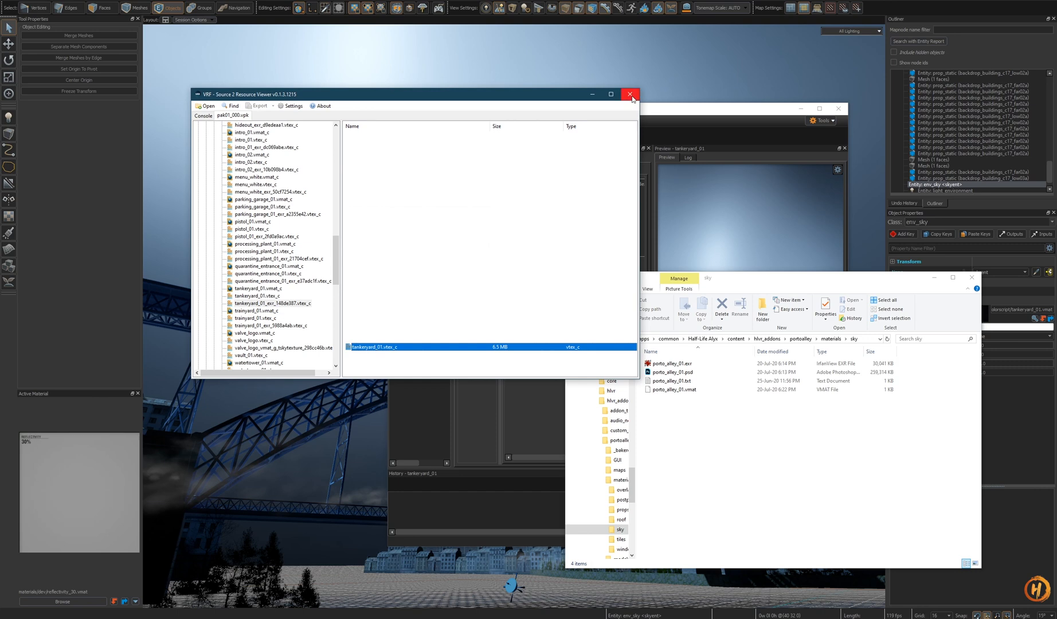
pyautogui.click(630, 95)
pyautogui.moveTo(642, 108); pyautogui.dragTo(569, 87)
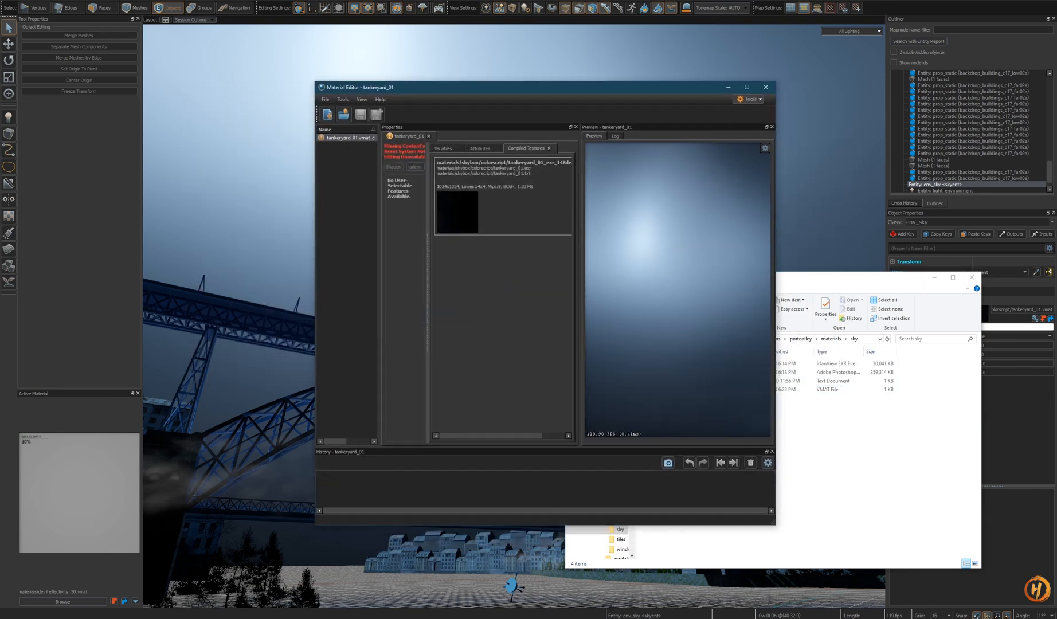
# - Duplicate porto_alley_01.psd in the sky folder and rename the copy porto_alley_01_night.psd
pyautogui.click(977, 419)
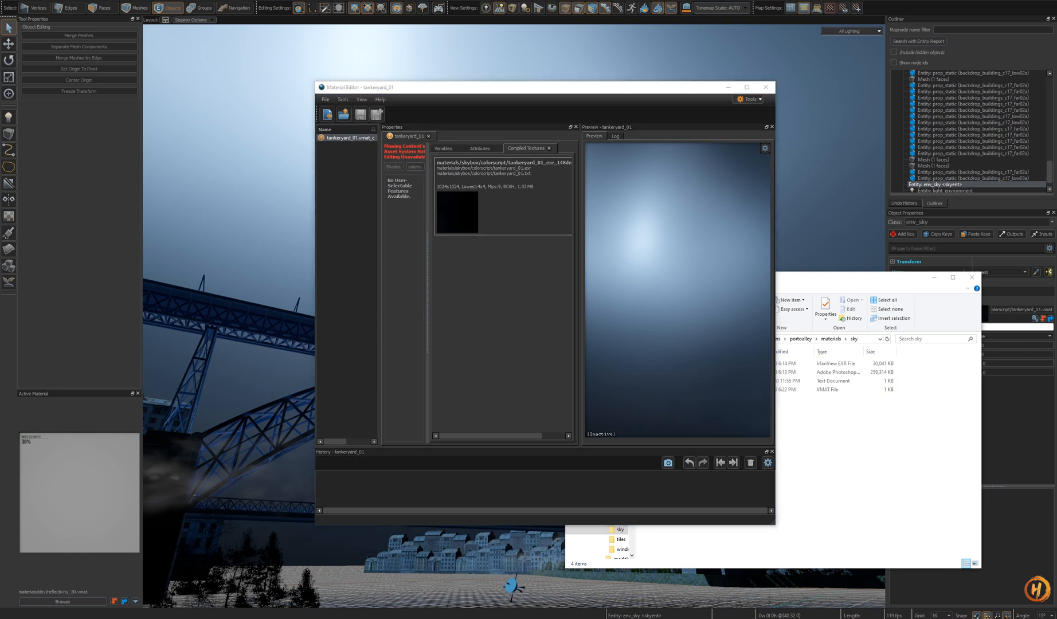
pyautogui.click(680, 391)
pyautogui.moveTo(677, 372); pyautogui.dragTo(700, 427, button='right')
pyautogui.click(725, 449)
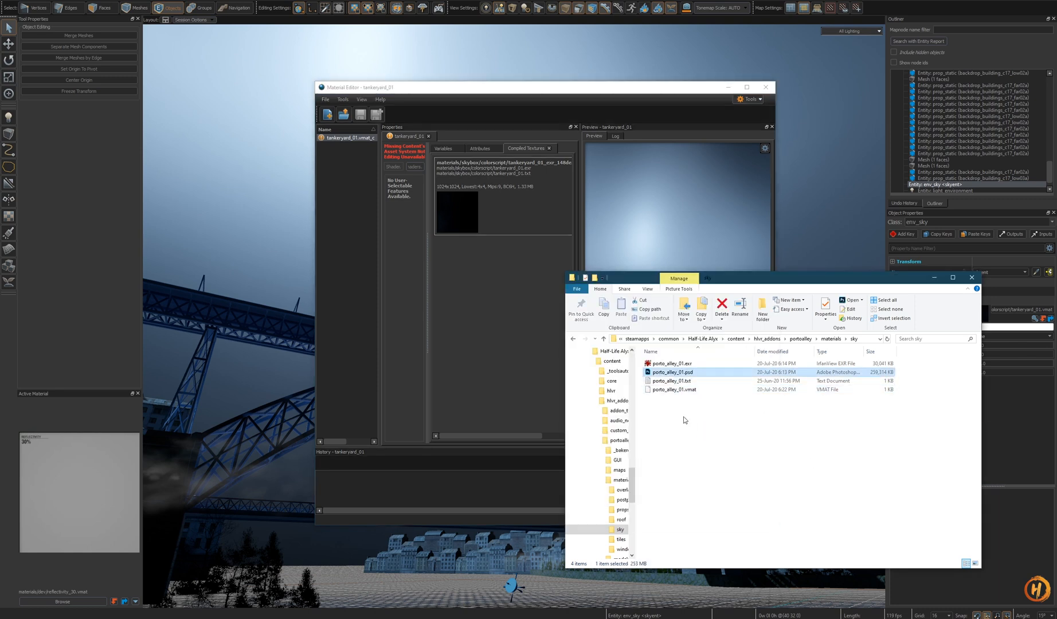
pyautogui.press('F2')
pyautogui.click(684, 364)
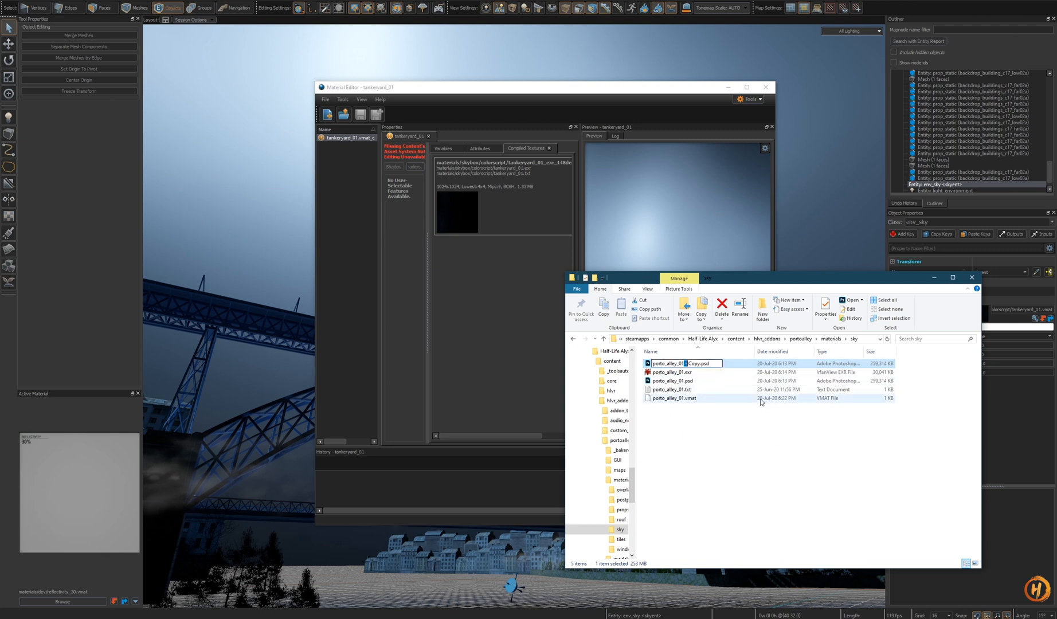
pyautogui.write('_night')
pyautogui.press('Return')
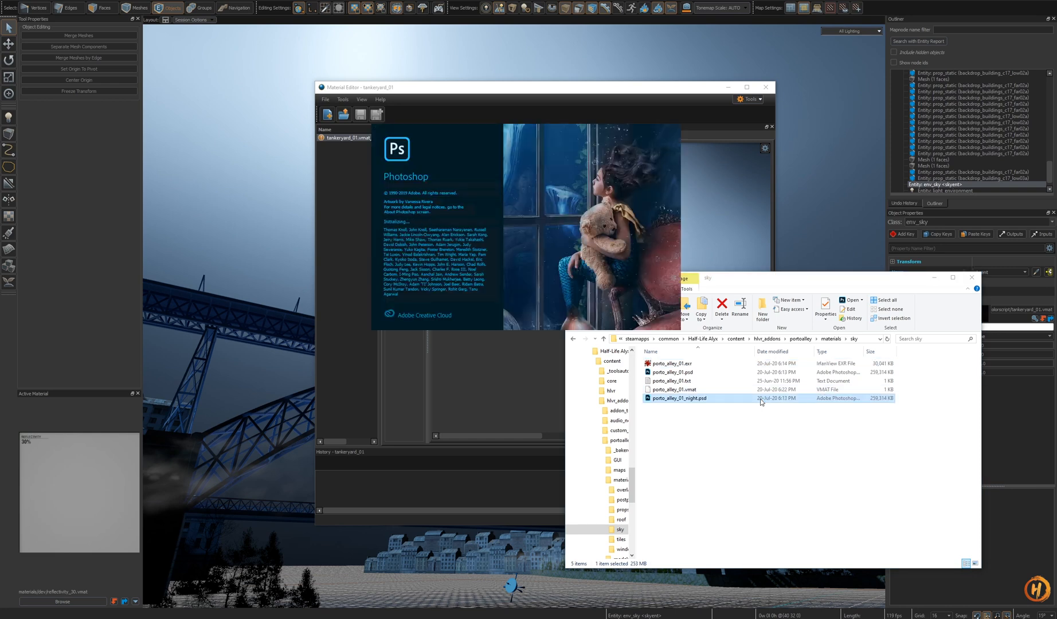
# - Close the tankeryard material and open porto_alley_01.vmat in the Material Editor from the asset browser to inspect its sky
pyautogui.moveTo(661, 89); pyautogui.dragTo(637, 87)
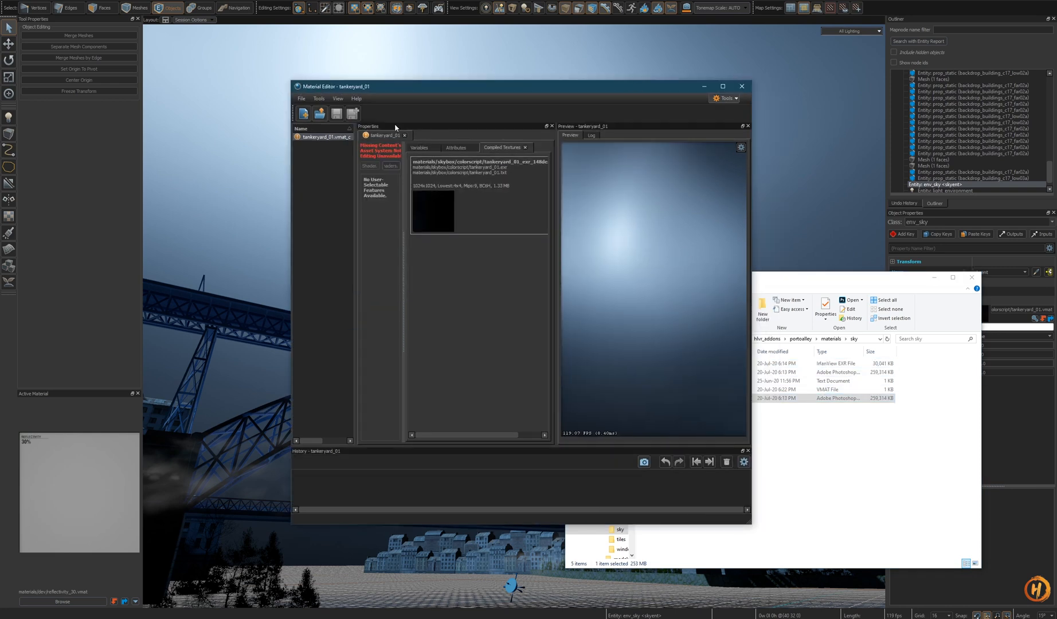
pyautogui.click(742, 86)
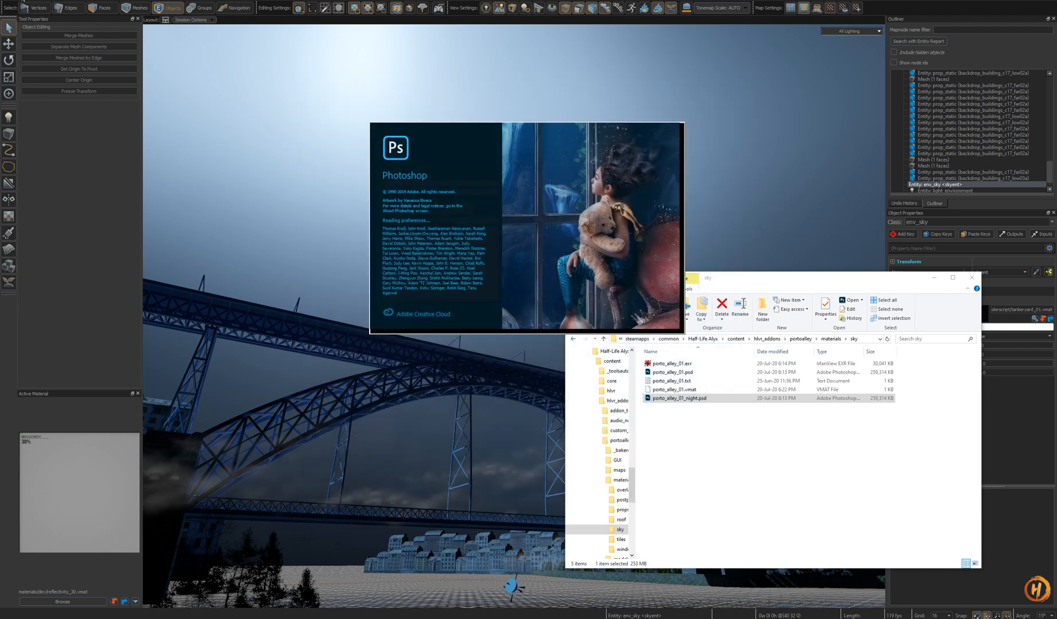
pyautogui.click(17, 0)
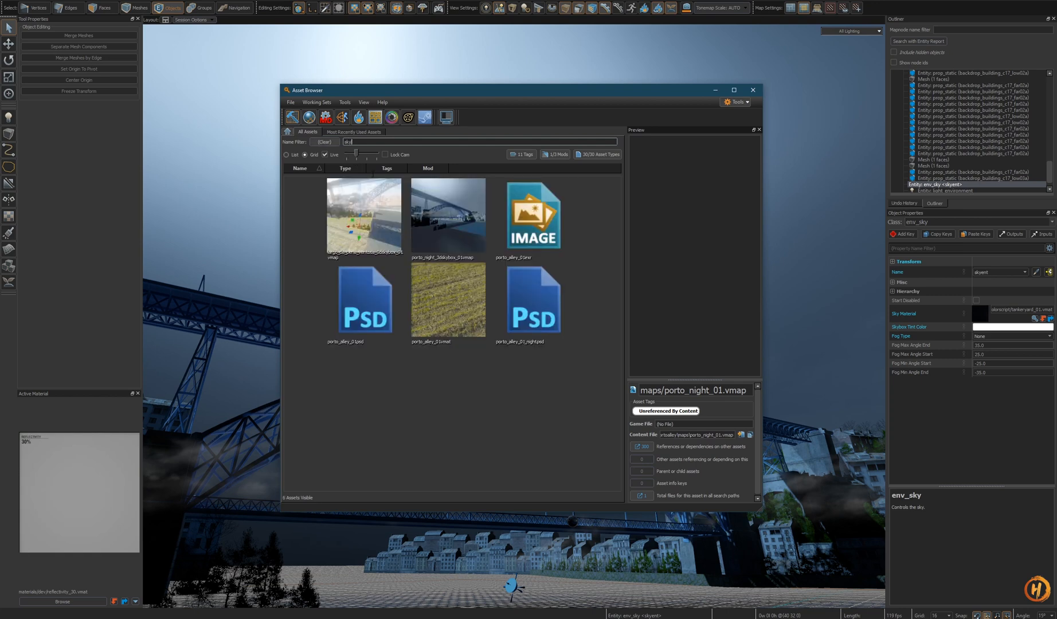
pyautogui.click(465, 307)
pyautogui.click(356, 305)
pyautogui.click(460, 309)
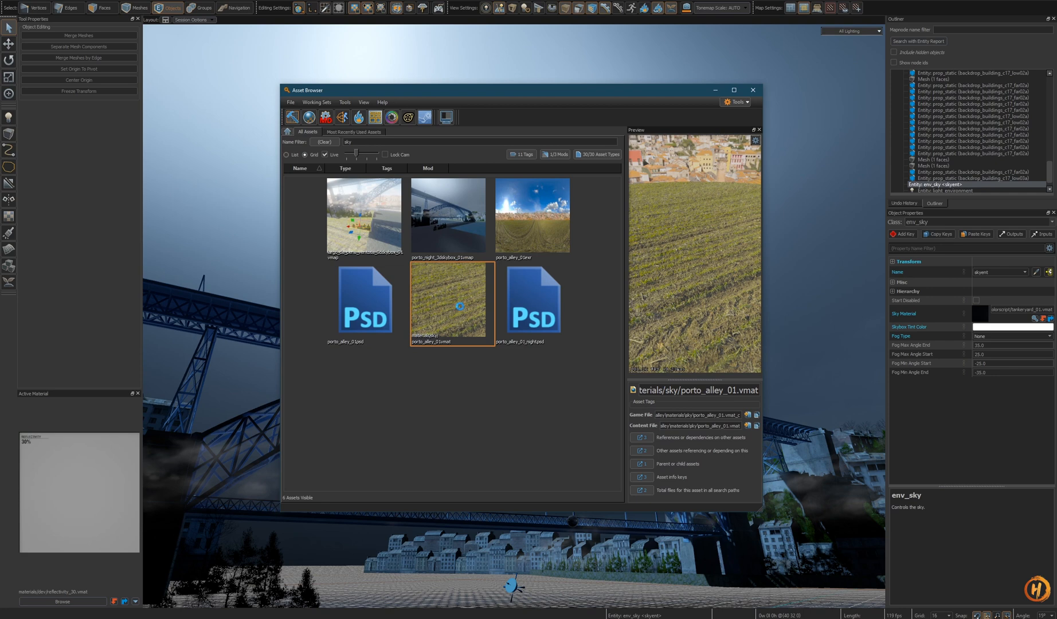
pyautogui.moveTo(593, 88); pyautogui.dragTo(428, 70)
pyautogui.moveTo(640, 91); pyautogui.dragTo(851, 140)
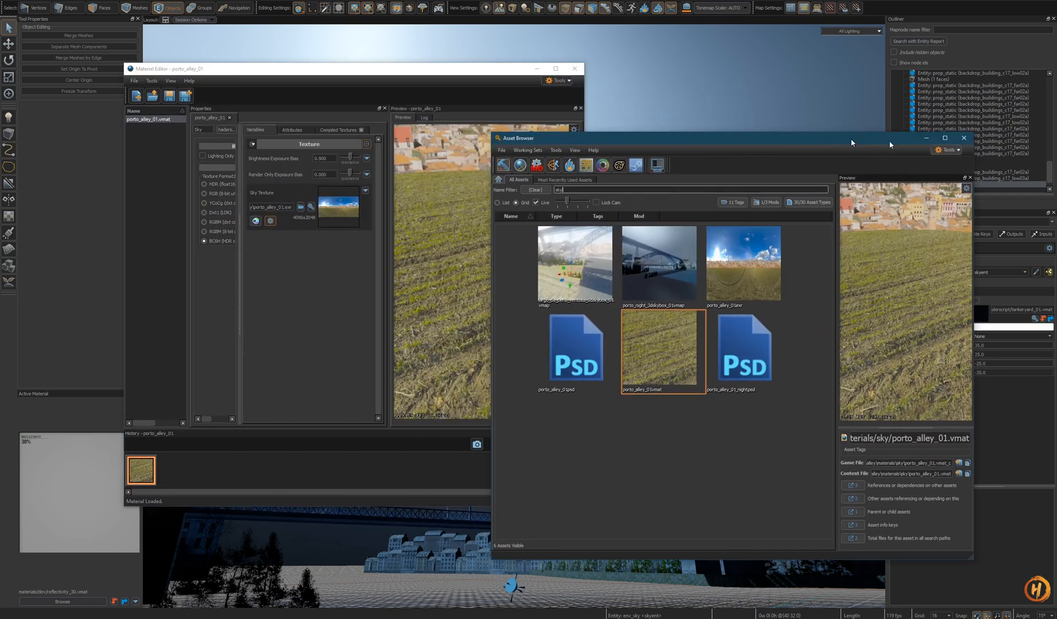
pyautogui.click(964, 139)
pyautogui.click(486, 291)
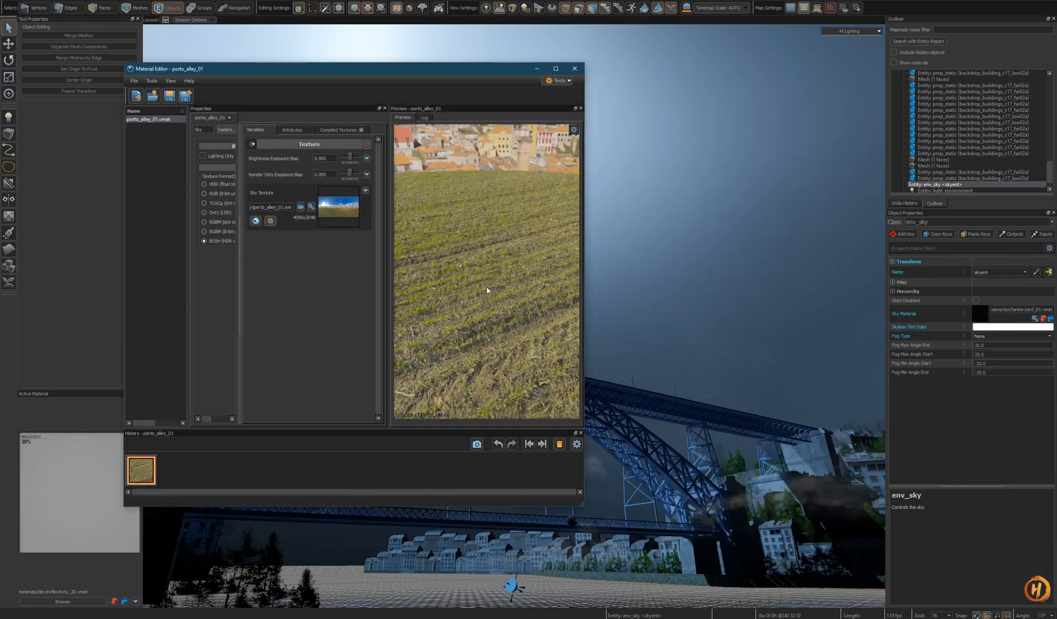
pyautogui.moveTo(486, 291); pyautogui.dragTo(470, 241)
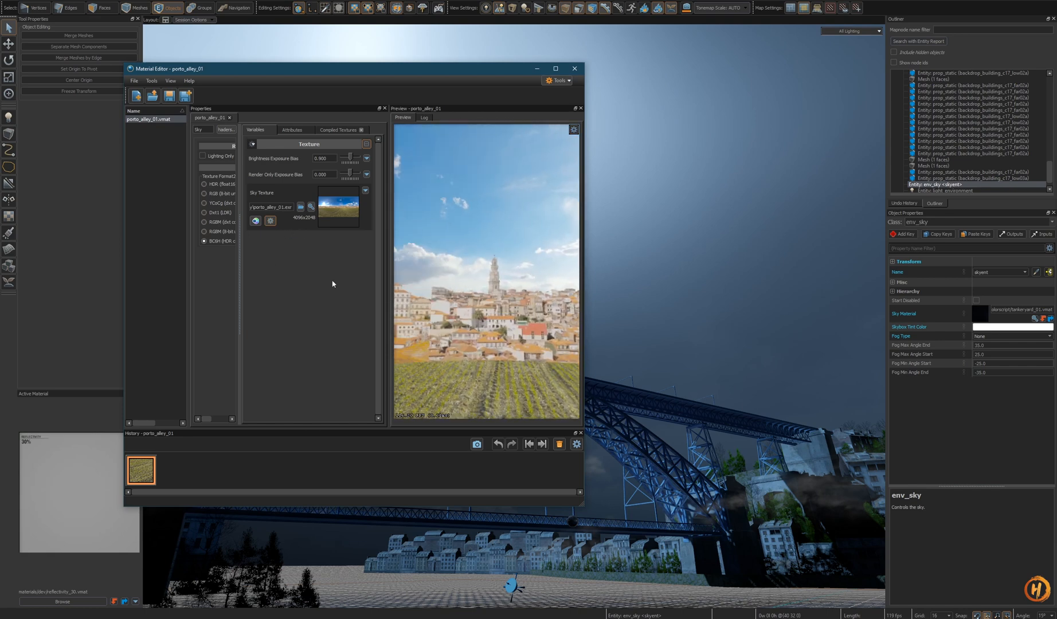
pyautogui.moveTo(725, 541); pyautogui.dragTo(734, 540)
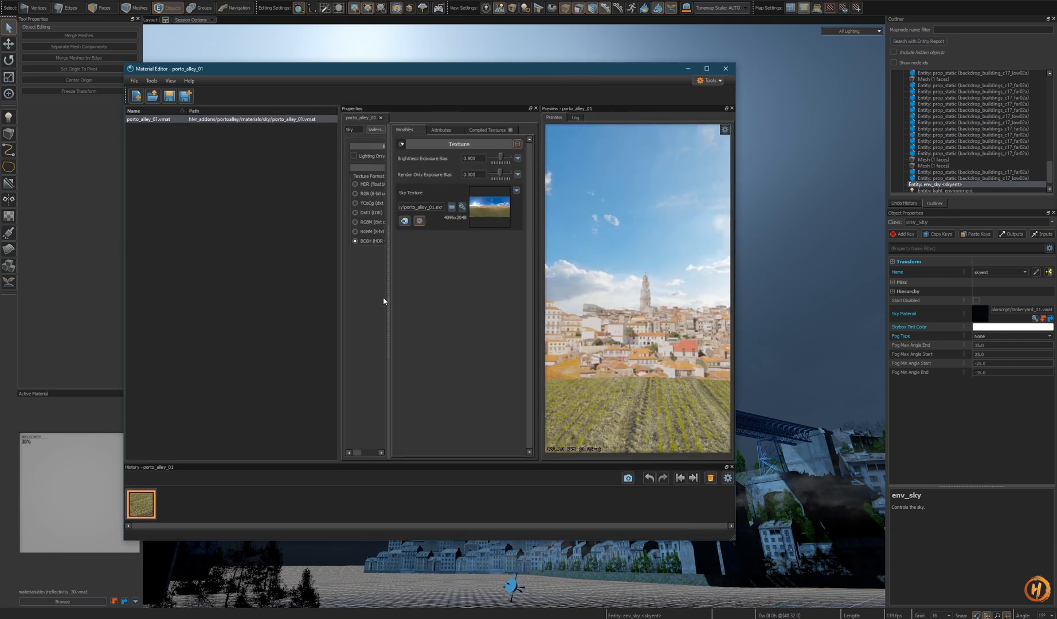
pyautogui.moveTo(339, 297); pyautogui.dragTo(378, 294)
# - Create a new material and assign it the Sky shader
pyautogui.click(134, 81)
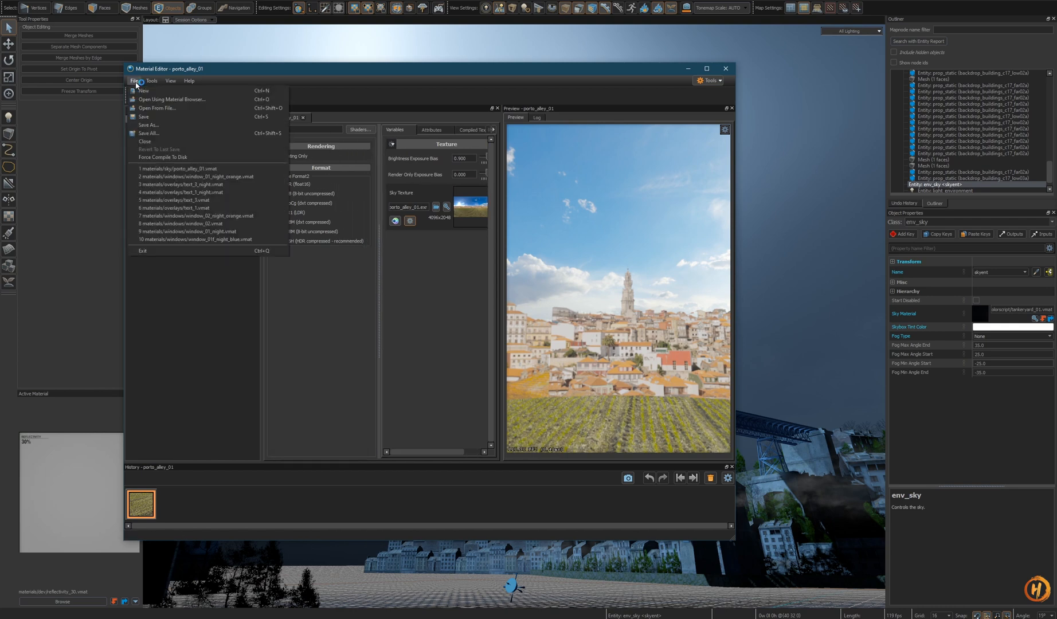
pyautogui.click(148, 90)
pyautogui.click(357, 145)
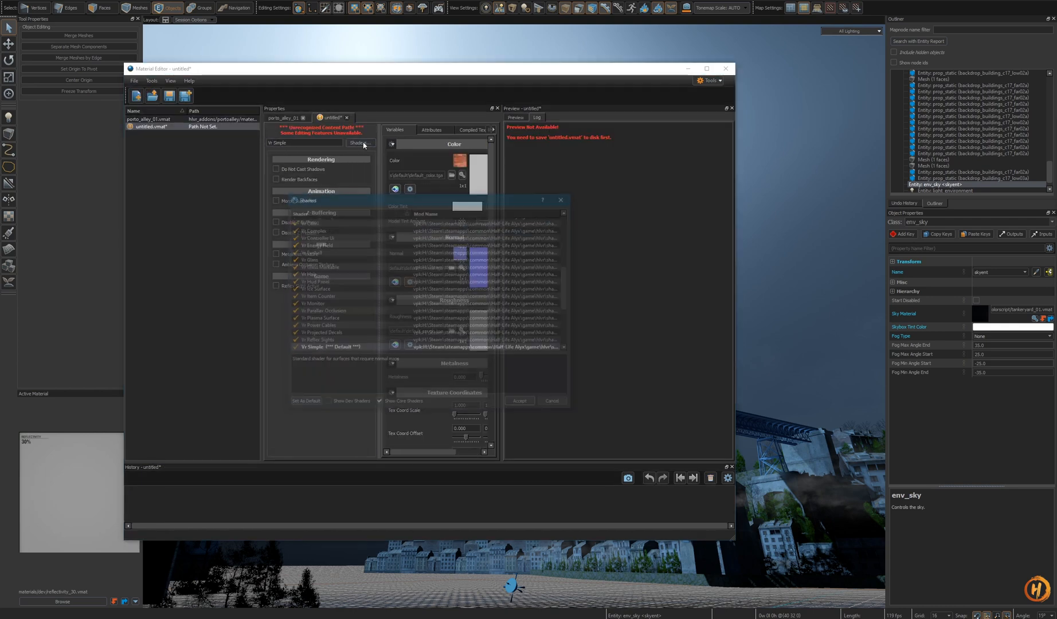
pyautogui.scroll(-5, 353, 321)
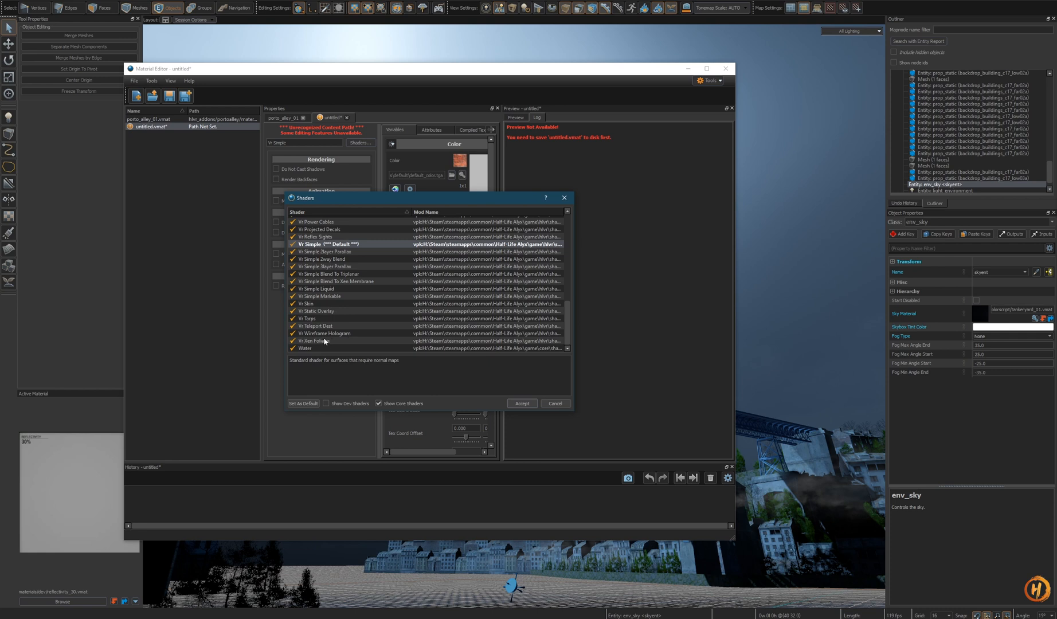
pyautogui.scroll(10, 346, 291)
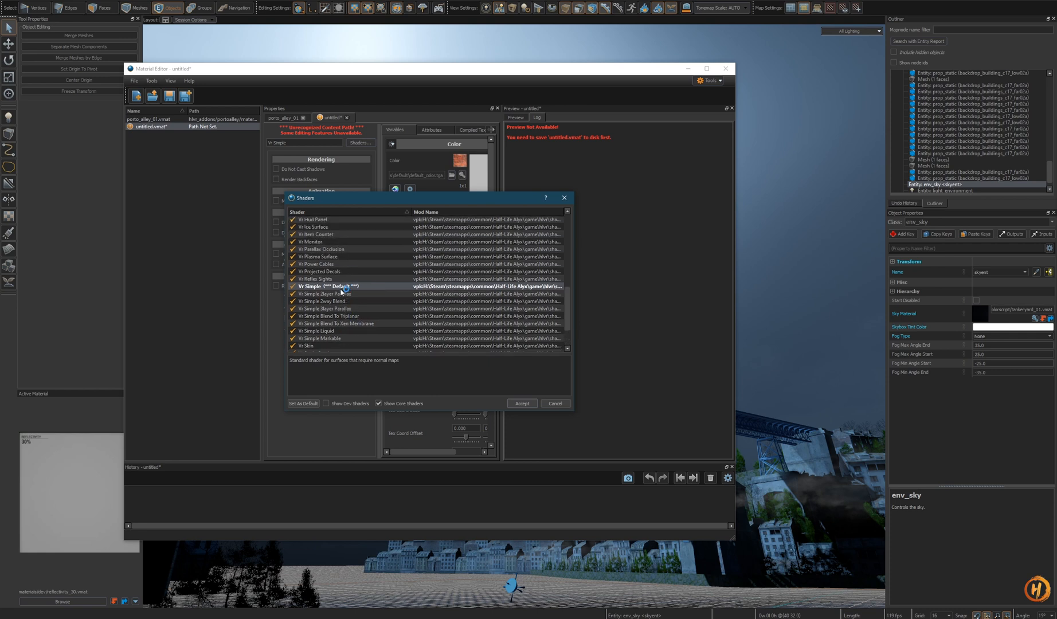
pyautogui.click(316, 250)
pyautogui.press('Up')
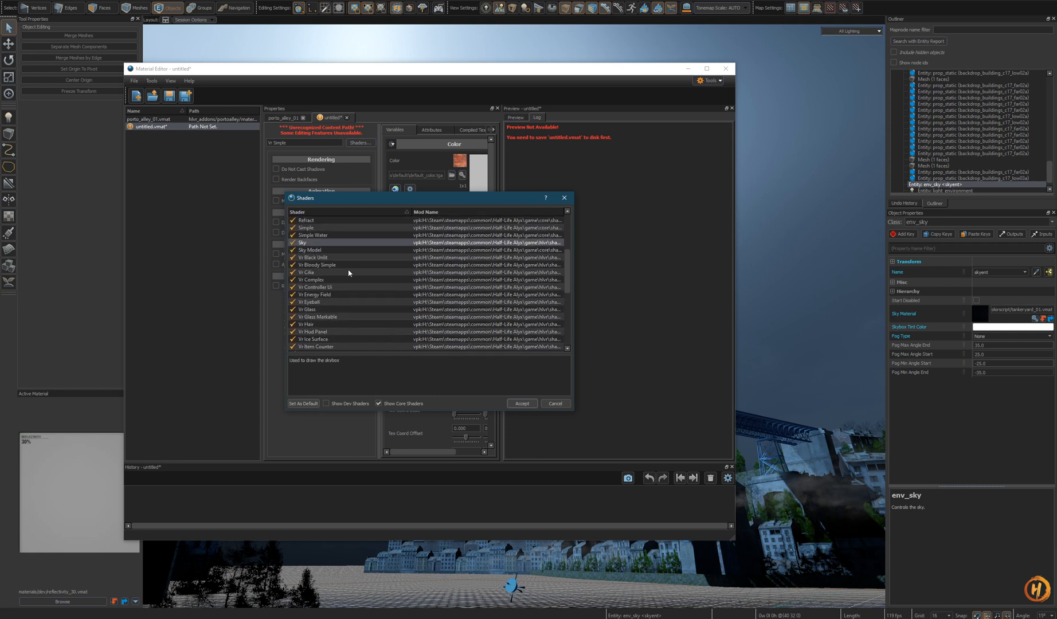
pyautogui.click(522, 403)
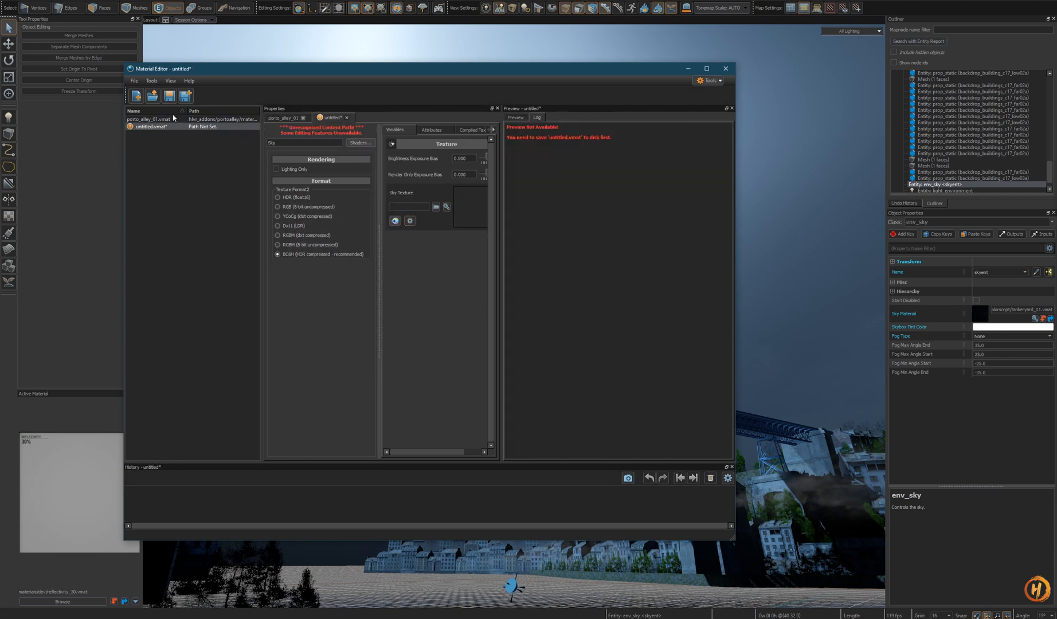
# - Save the new material in materials/sky as porto_alley_01_night.vmat
pyautogui.click(168, 96)
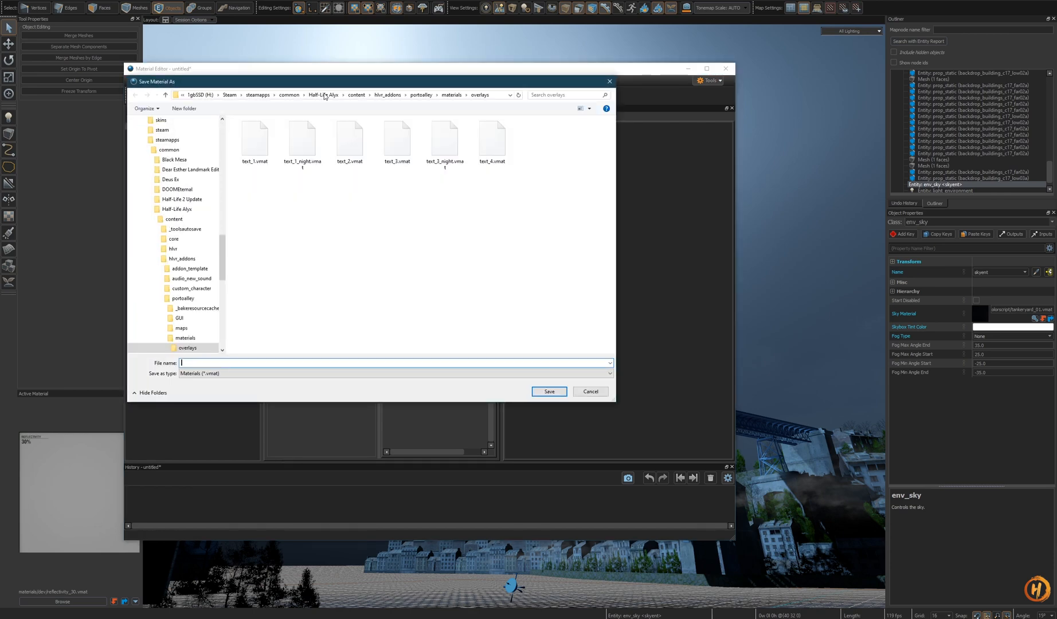
pyautogui.click(537, 169)
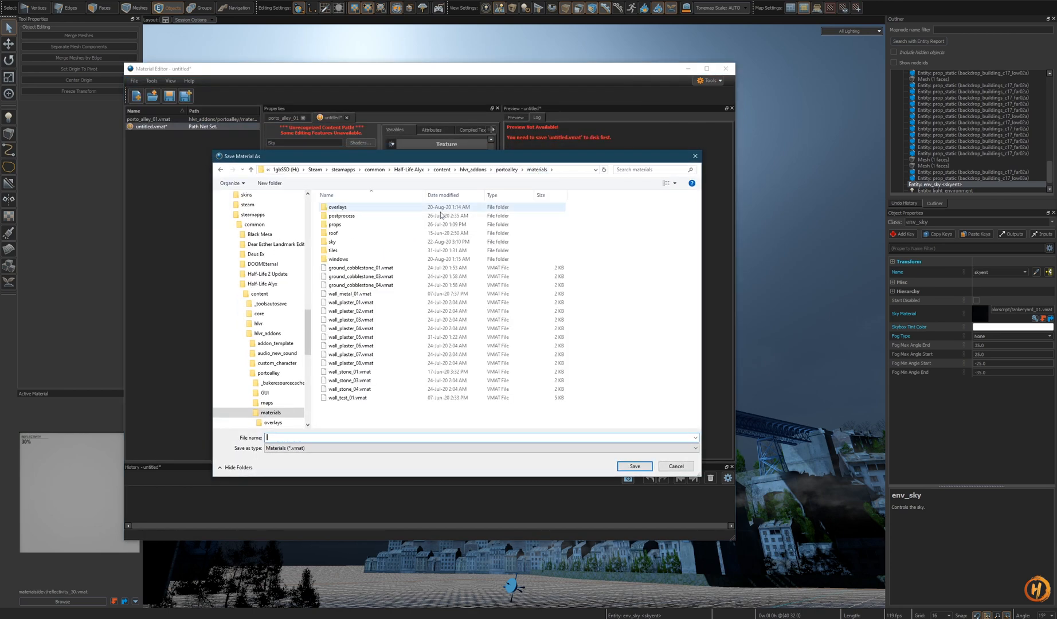
pyautogui.doubleClick(333, 241)
pyautogui.click(347, 207)
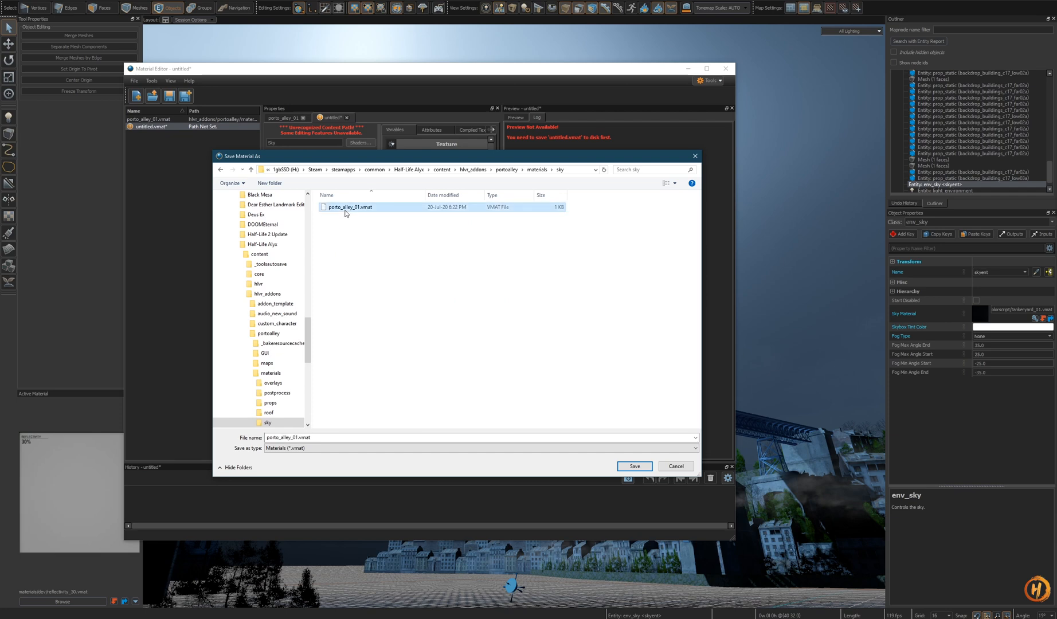
pyautogui.click(298, 437)
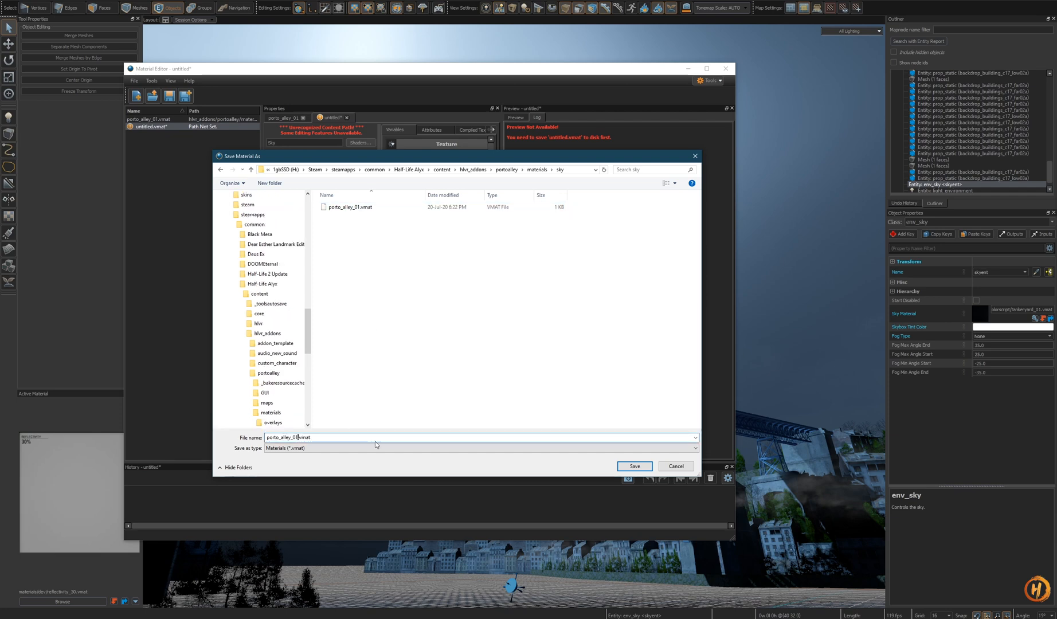
pyautogui.write('_night')
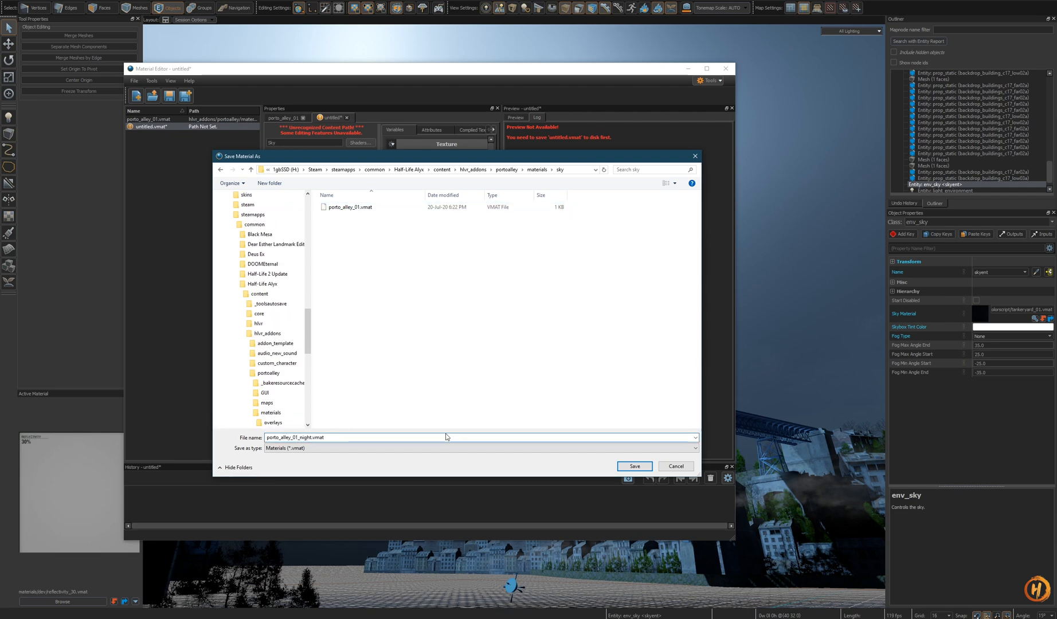
pyautogui.click(628, 469)
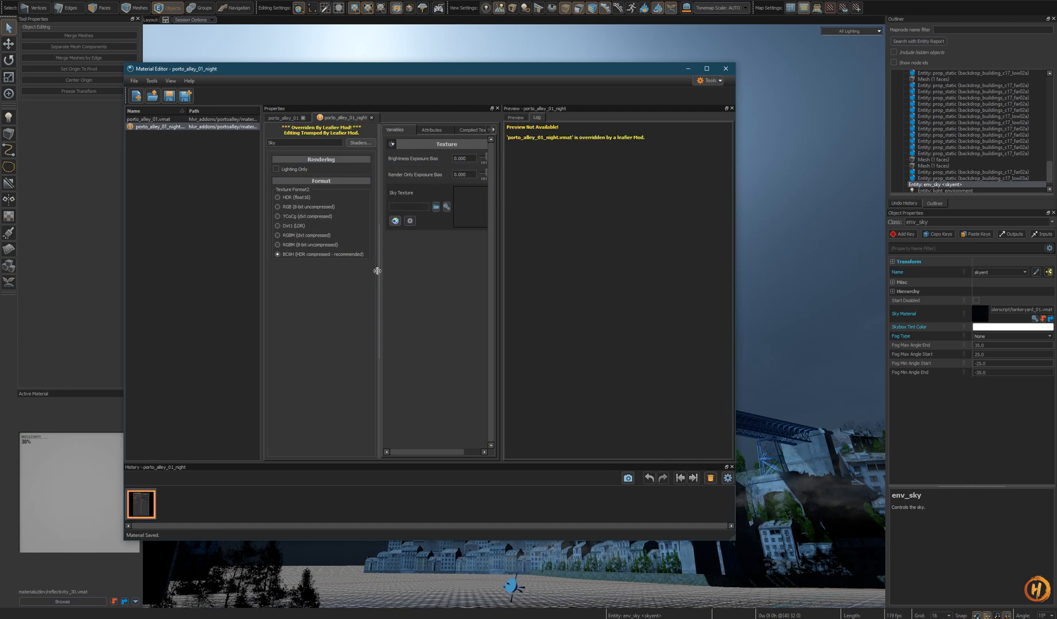
# - Switch to Photoshop with porto_alley_01_night.psd open, enlarge its window and hide the grid
pyautogui.moveTo(379, 274); pyautogui.dragTo(335, 268)
pyautogui.moveTo(491, 70); pyautogui.dragTo(641, 91)
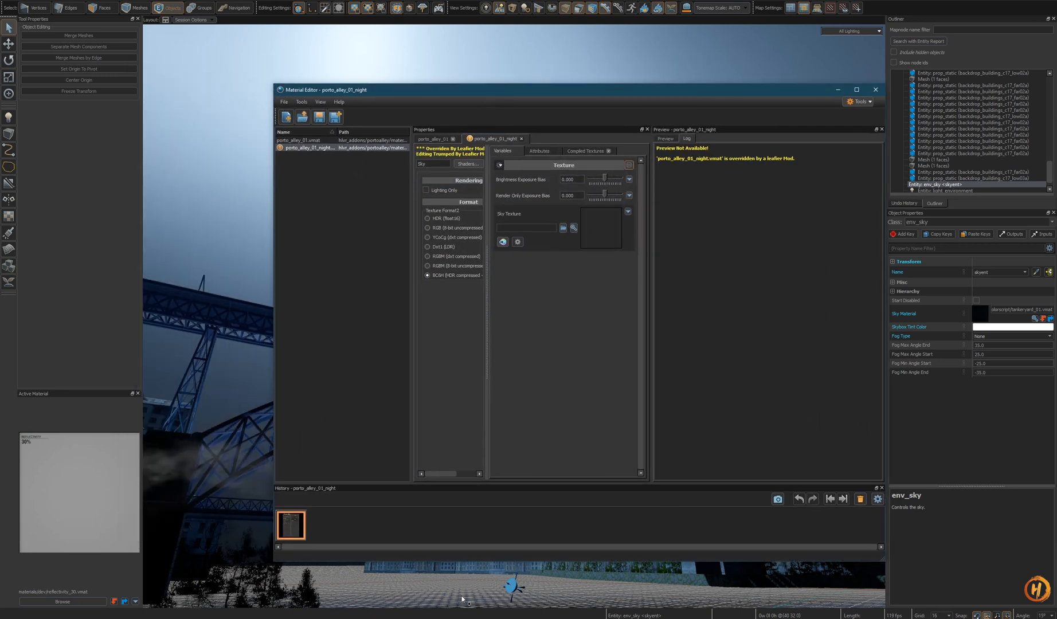
pyautogui.click(201, 617)
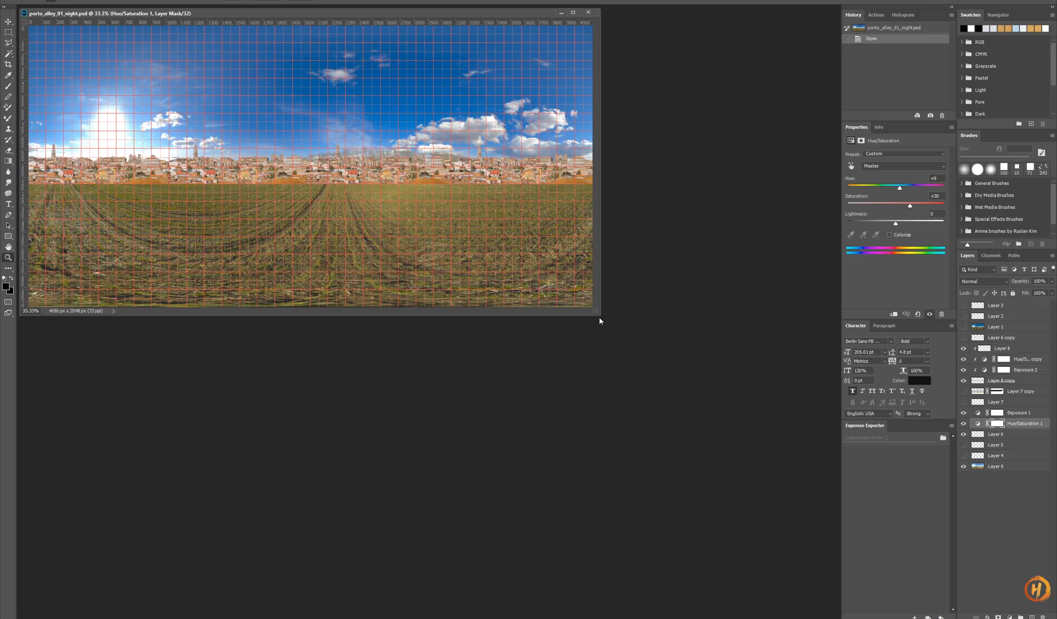
pyautogui.moveTo(599, 315); pyautogui.dragTo(779, 508)
pyautogui.hotkey('ctrl', "'")
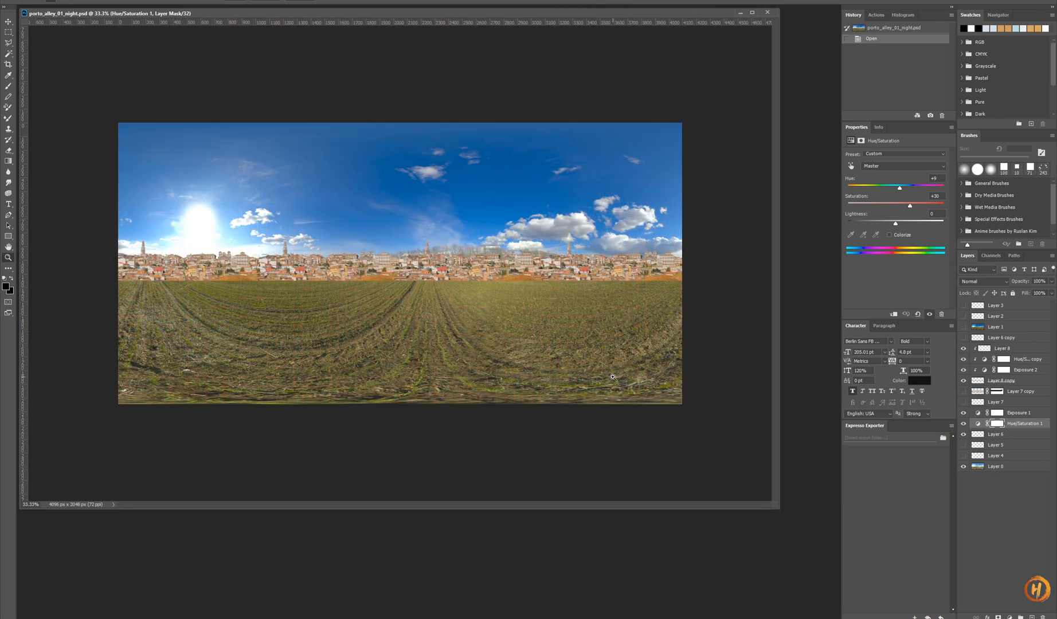
# - Toggle the visibility of Layer 8 and Layer 6 copy in the layer stack
pyautogui.click(963, 348)
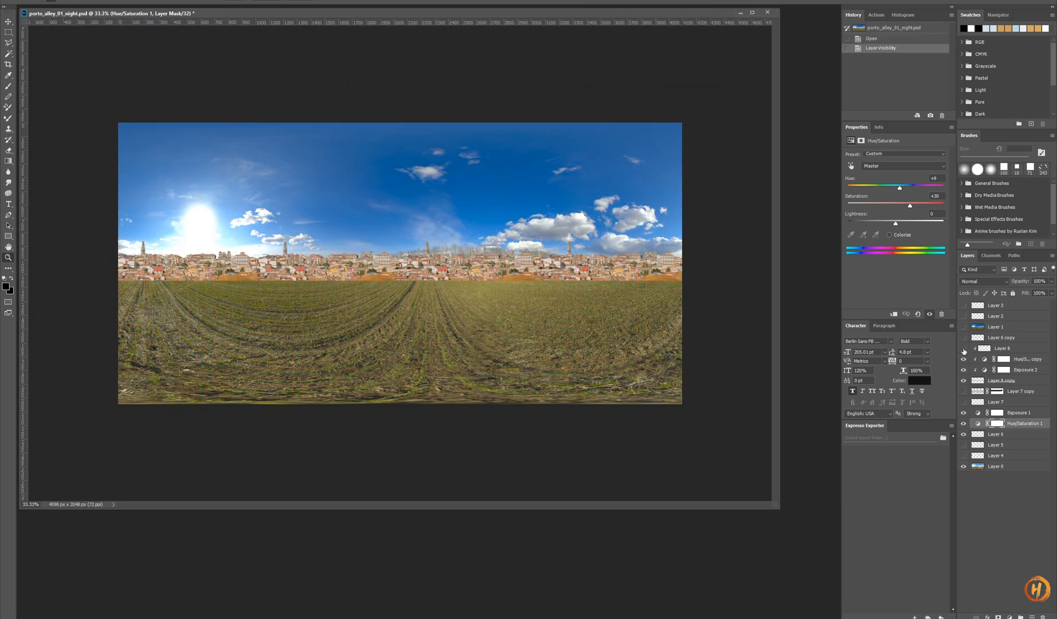
pyautogui.click(964, 348)
pyautogui.click(963, 338)
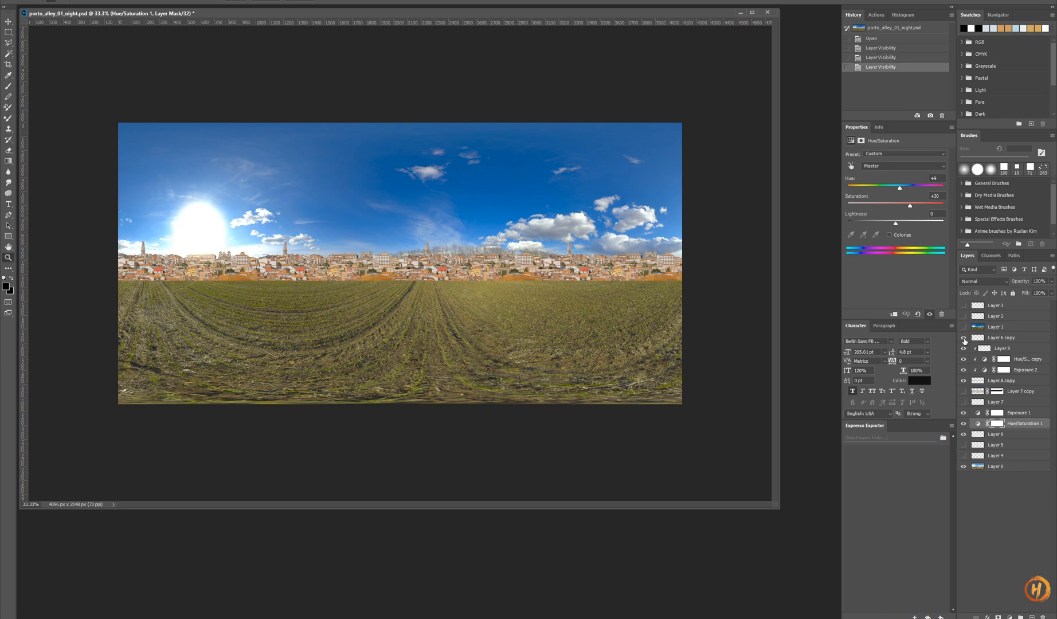
# - Delete the layers from Layer 5 down to Layer 6 copy at the top of the layer stack
pyautogui.click(963, 338)
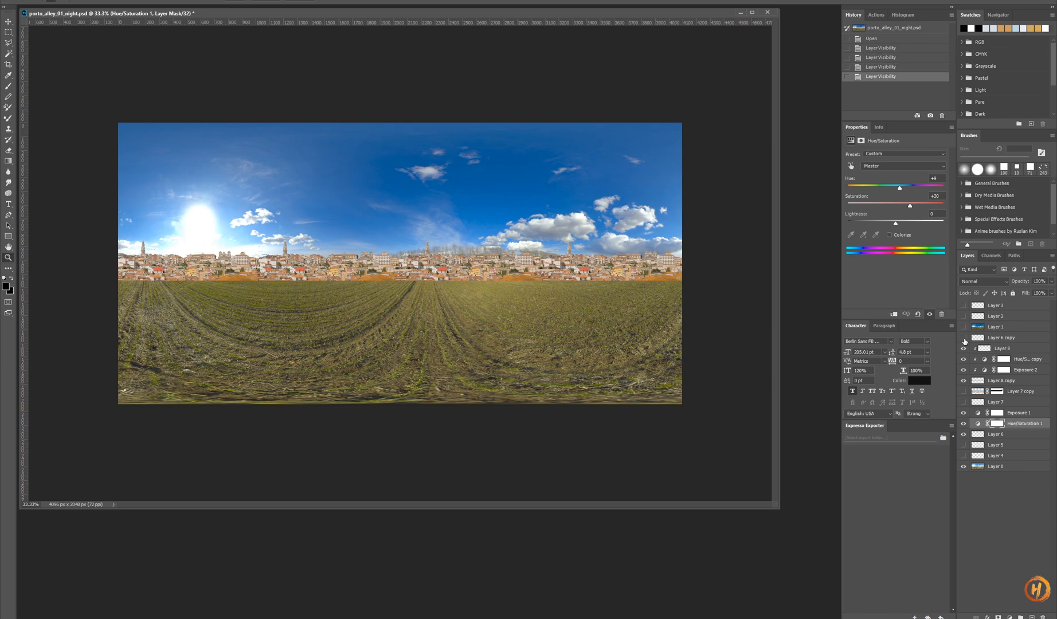
pyautogui.click(1000, 337)
pyautogui.keyDown('shift'); pyautogui.click(999, 308); pyautogui.keyUp('shift')
pyautogui.rightClick(998, 308)
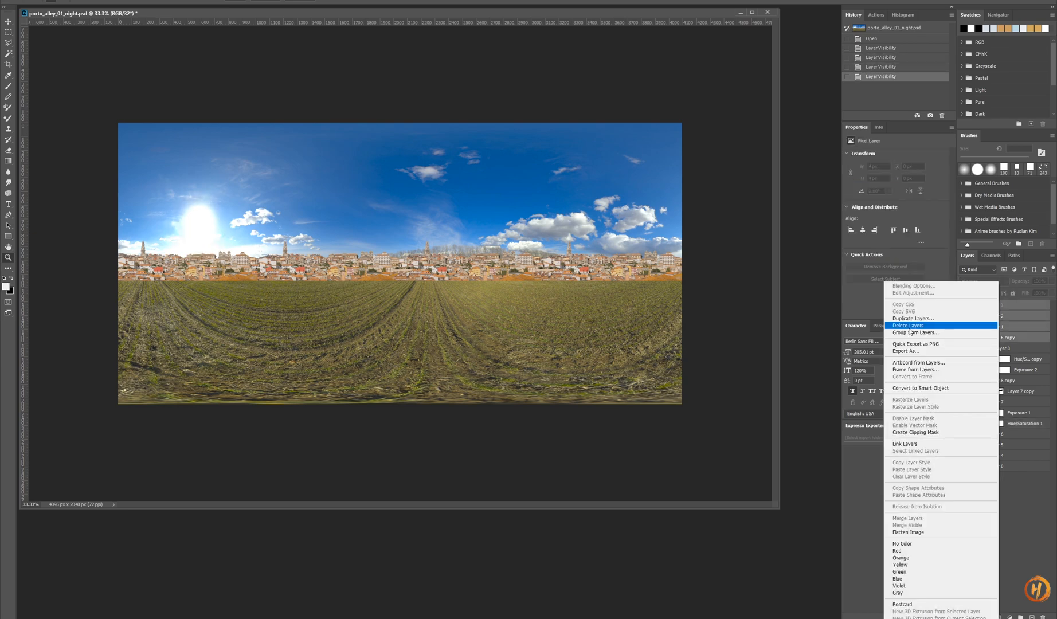
pyautogui.click(910, 325)
# - Toggle the visibility of Layer 8 copy and Layer 7 copy, then delete Layer 7 copy
pyautogui.click(963, 338)
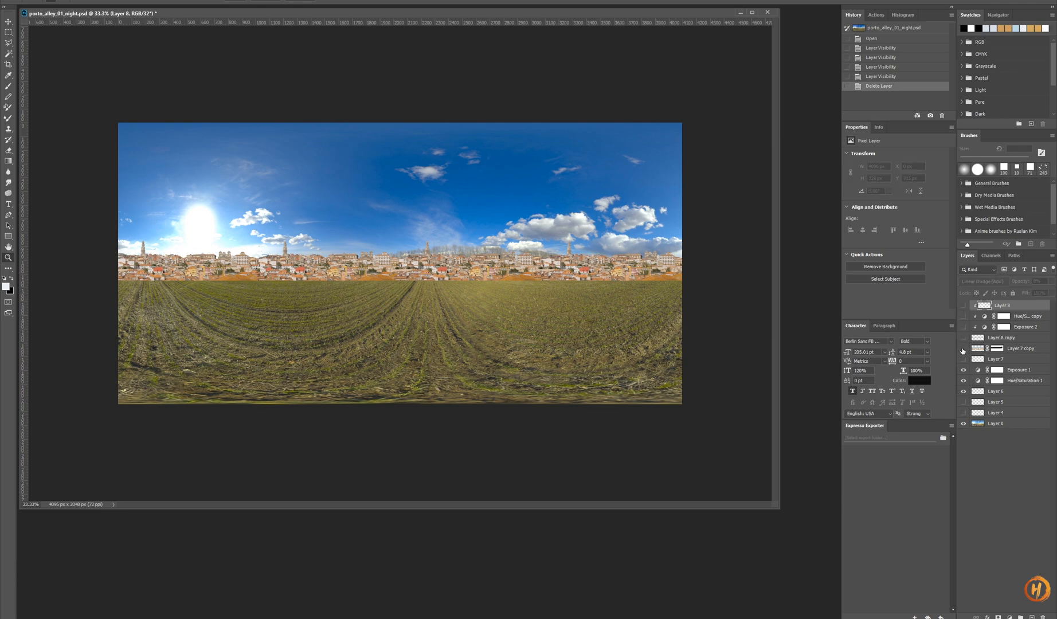
pyautogui.click(963, 349)
pyautogui.rightClick(1019, 352)
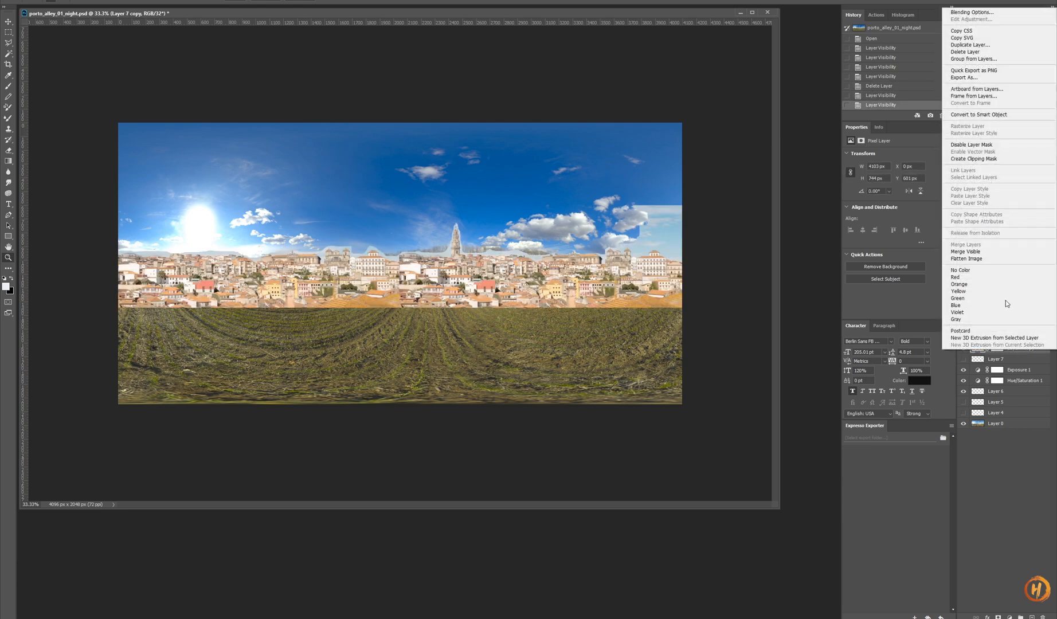
pyautogui.click(975, 53)
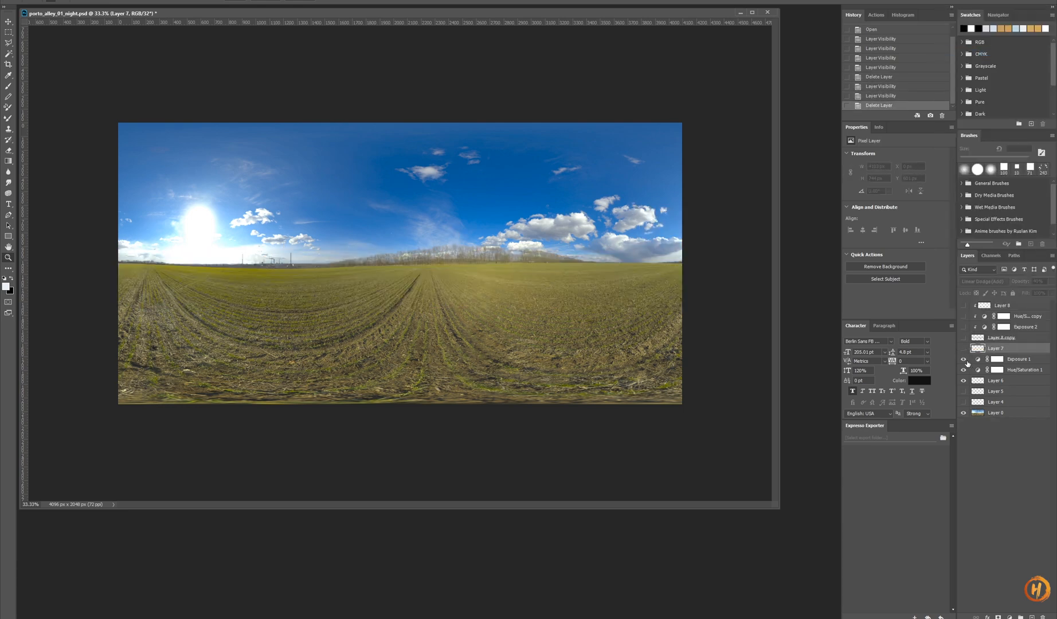
# - Hide the Exposure 1 and Hue/Saturation 1 adjustment layers and select Layer 6 and Layer 4
pyautogui.click(963, 361)
pyautogui.click(963, 371)
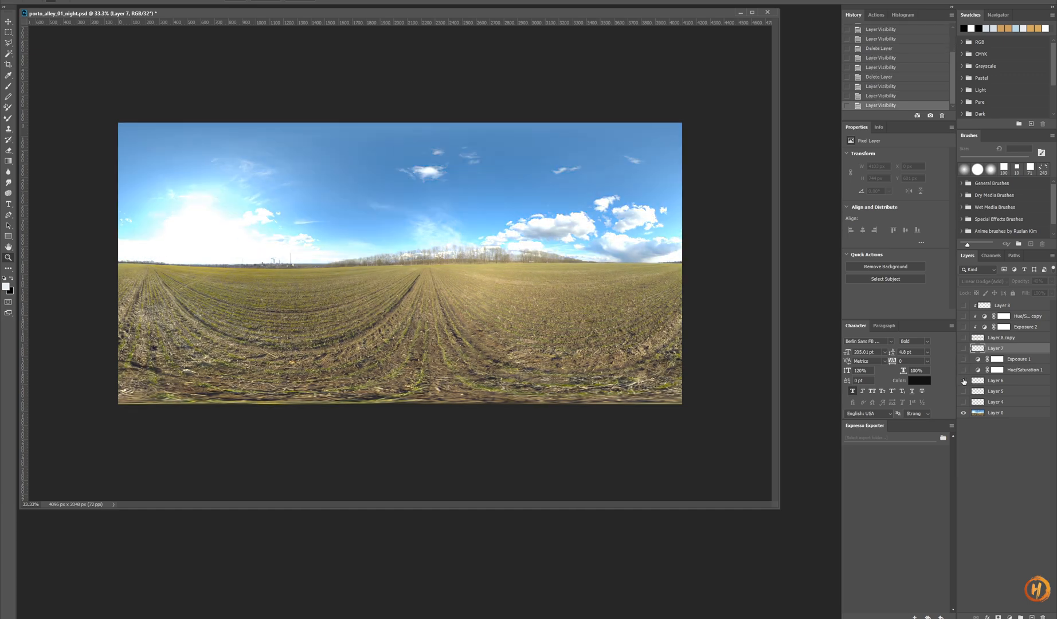
pyautogui.click(995, 381)
pyautogui.keyDown('shift'); pyautogui.click(996, 402); pyautogui.keyUp('shift')
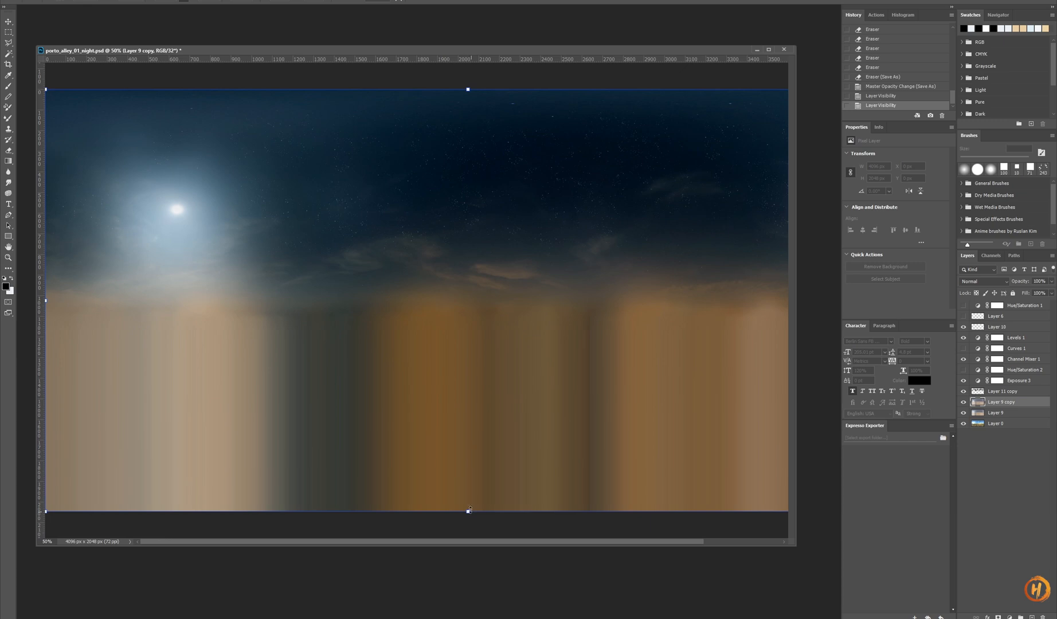
# - Free Transform Layer 9 copy, raising its bottom edge to a height of about 1920 px
pyautogui.moveTo(468, 509); pyautogui.dragTo(468, 485)
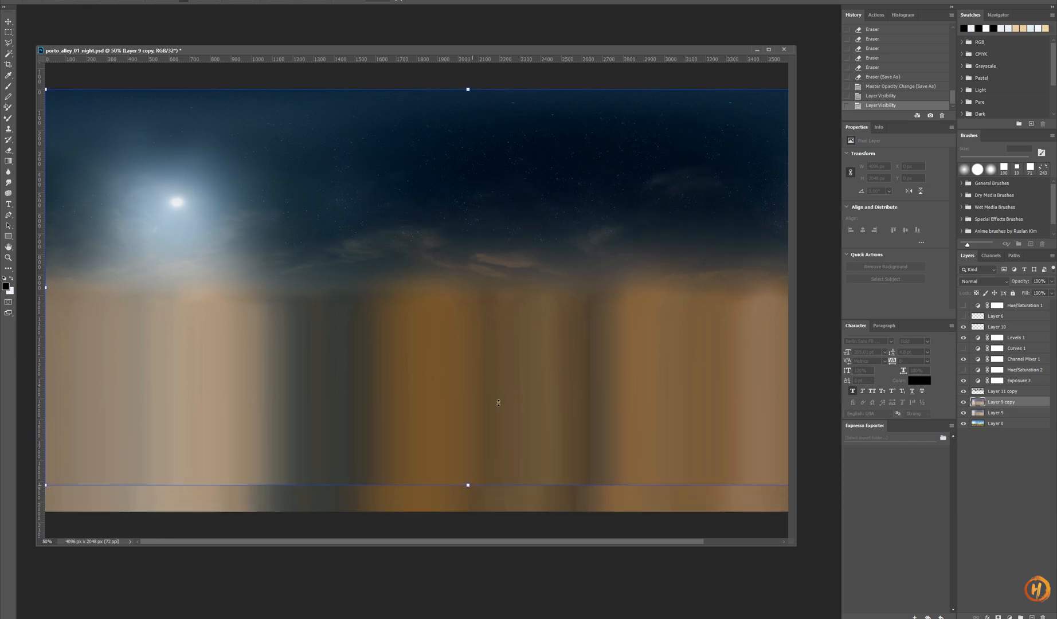
pyautogui.press('Return')
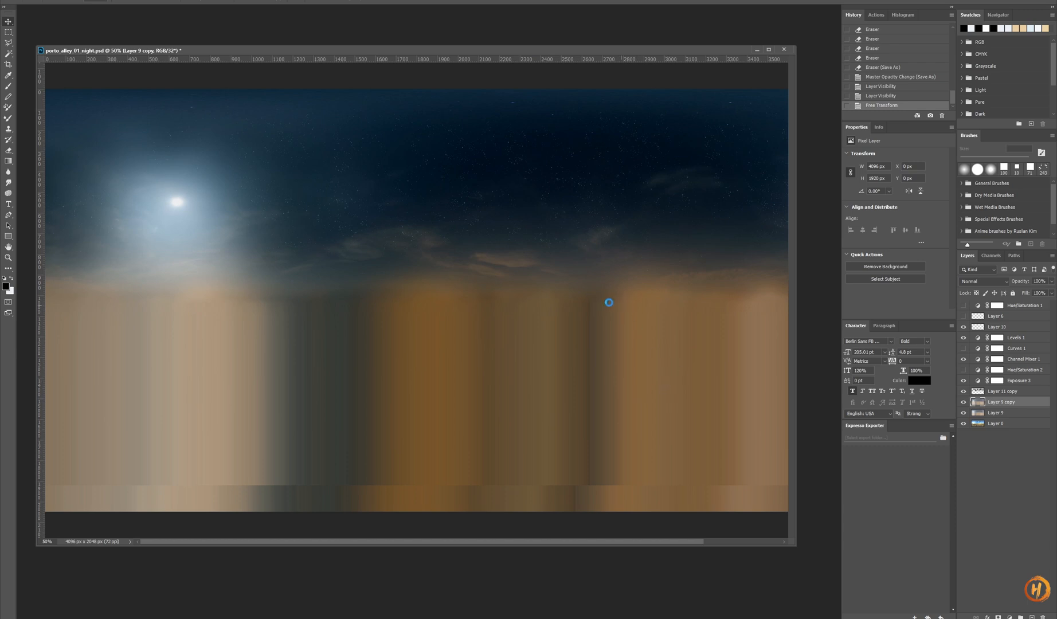
# - Save a copy as porto_alley_01_night.exr in OpenEXR format, replacing the existing file with default write options
pyautogui.hotkey('ctrl', 'shift', 's')
pyautogui.click(136, 305)
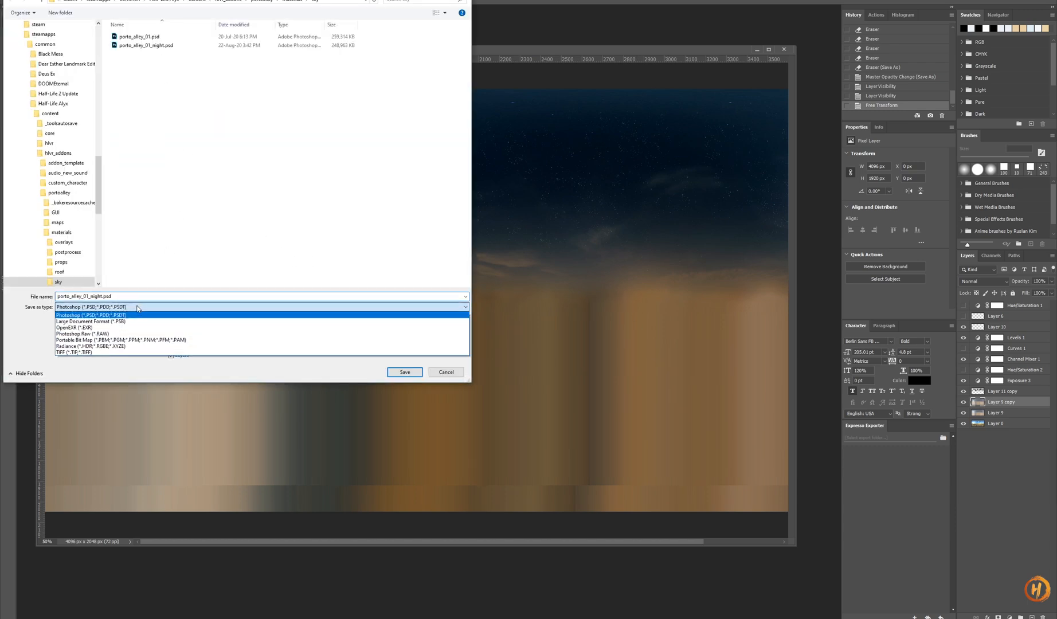
pyautogui.click(131, 328)
pyautogui.doubleClick(146, 44)
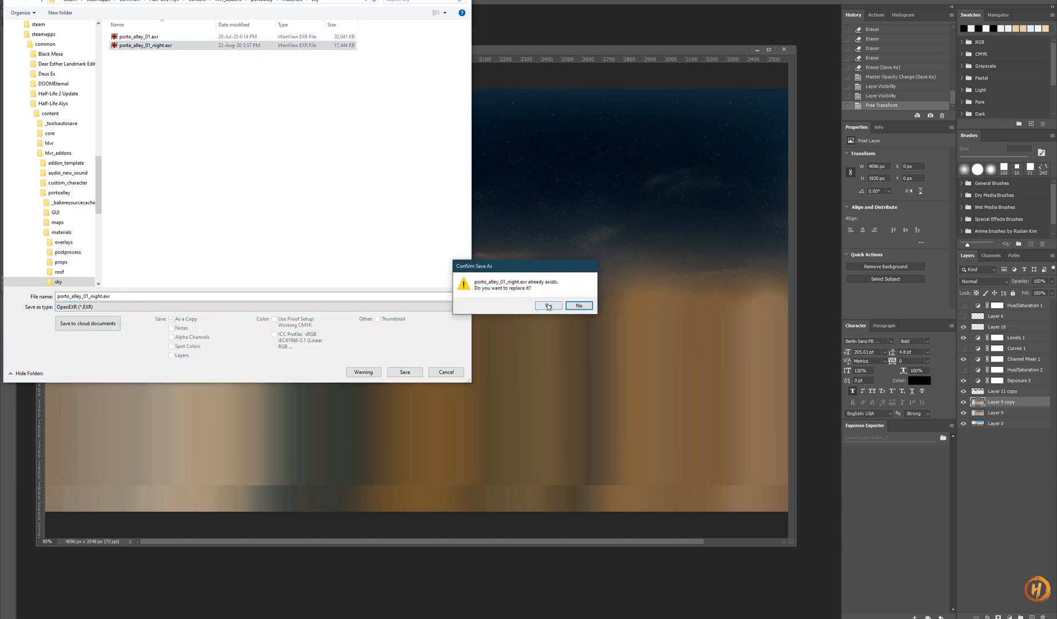
pyautogui.click(547, 304)
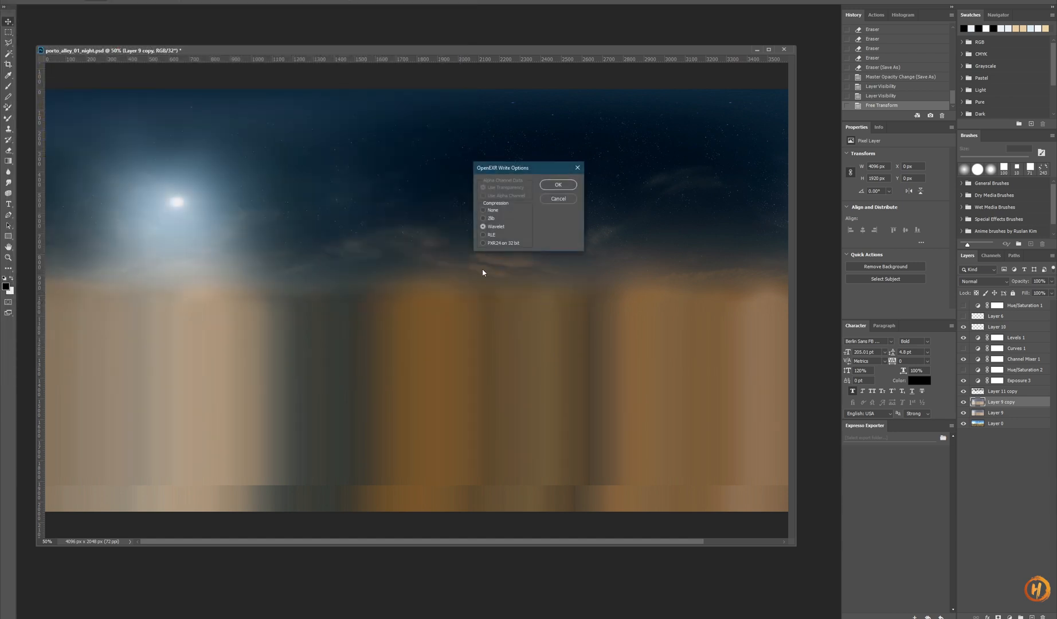
pyautogui.click(556, 186)
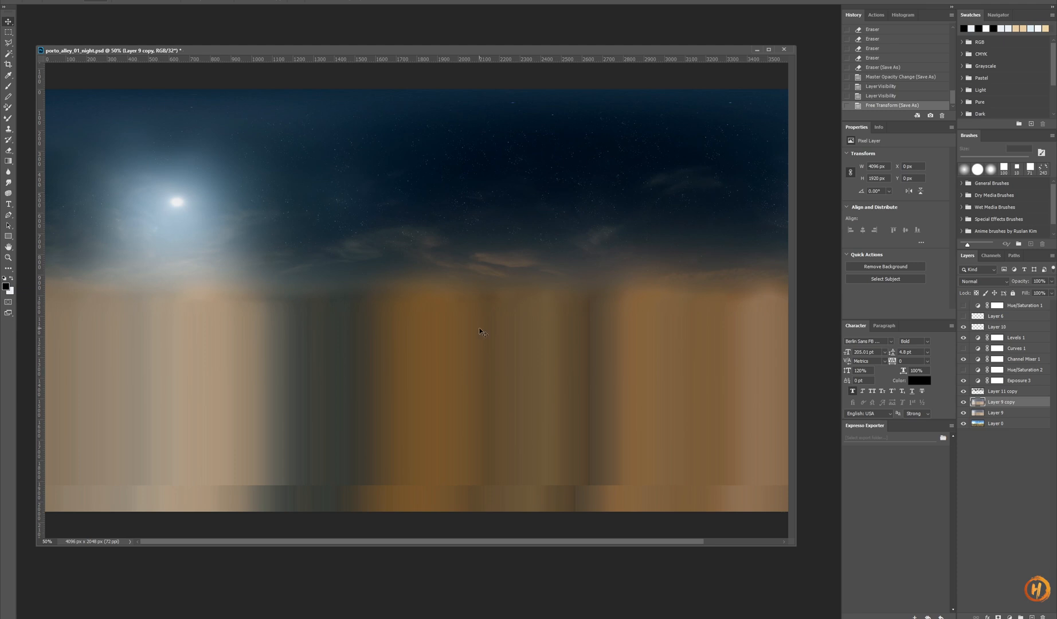
# - Switch to Hammer and inspect the new night sky from the alley and the 3D skybox views
pyautogui.click(446, 593)
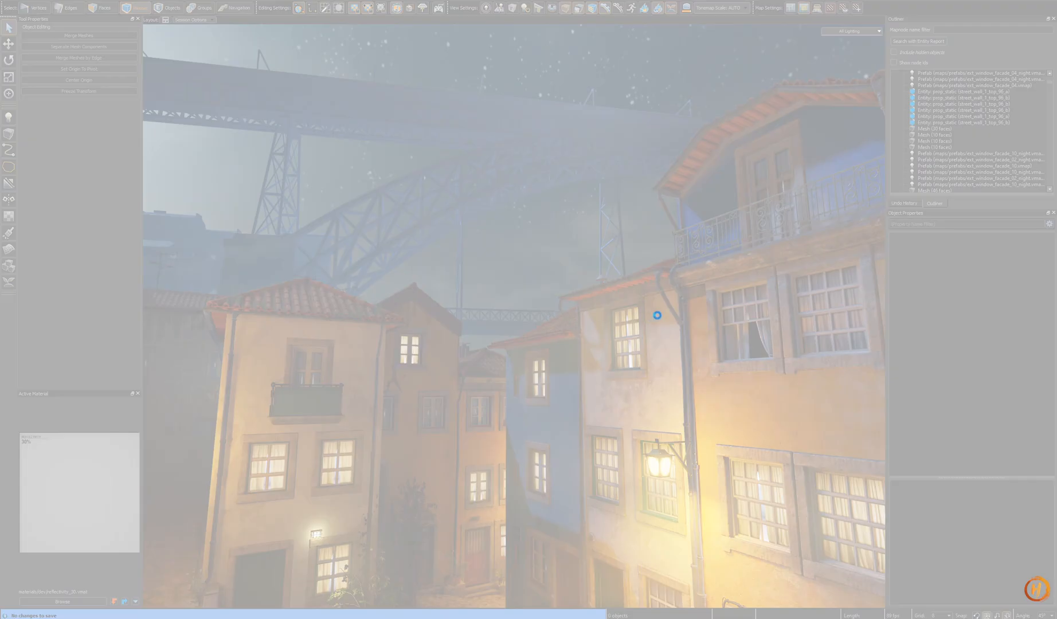
pyautogui.press('z')
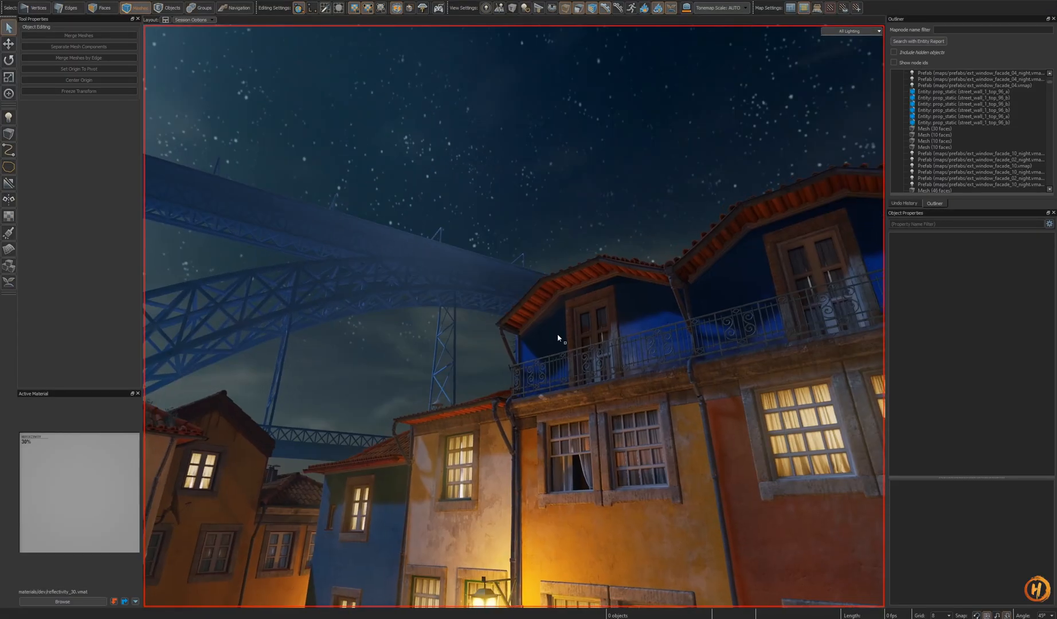
pyautogui.press('s')
pyautogui.press('s')
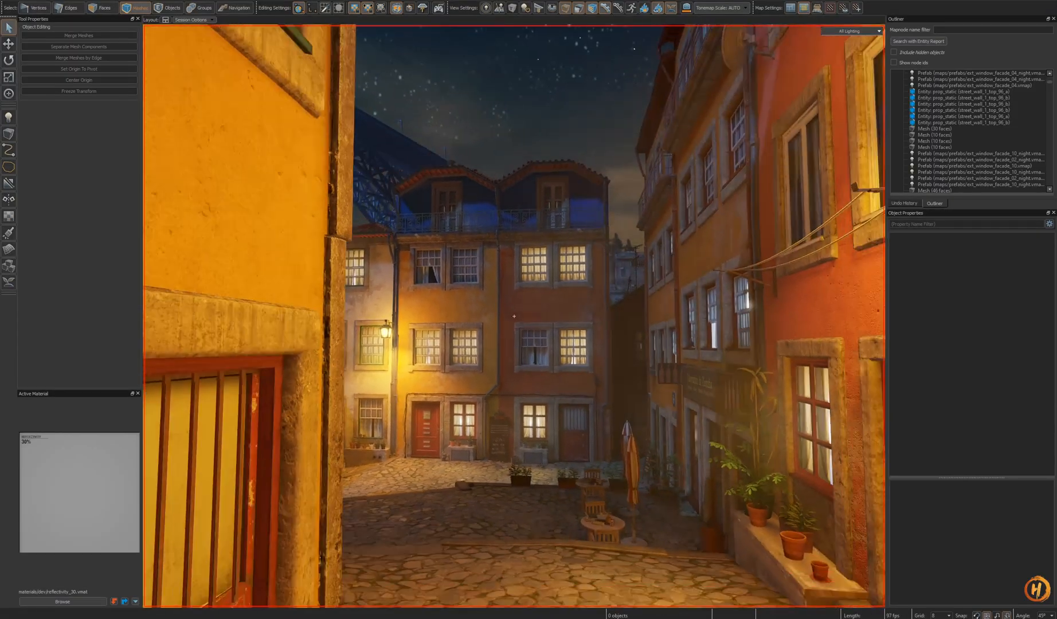
pyautogui.press('w')
pyautogui.hotkey('shift', 'w')
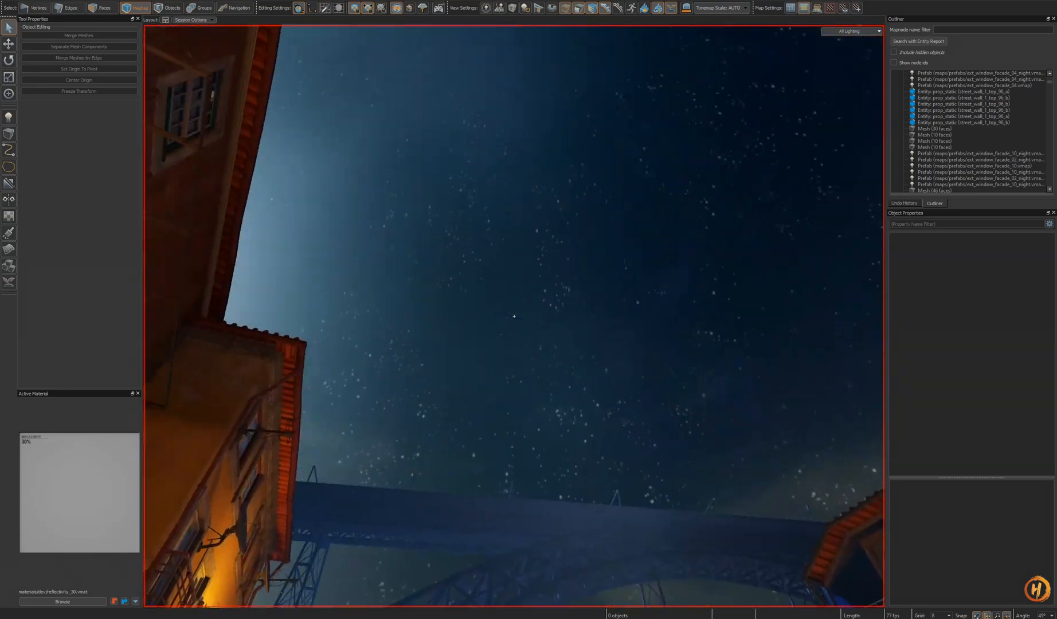
pyautogui.press('a')
pyautogui.press('z')
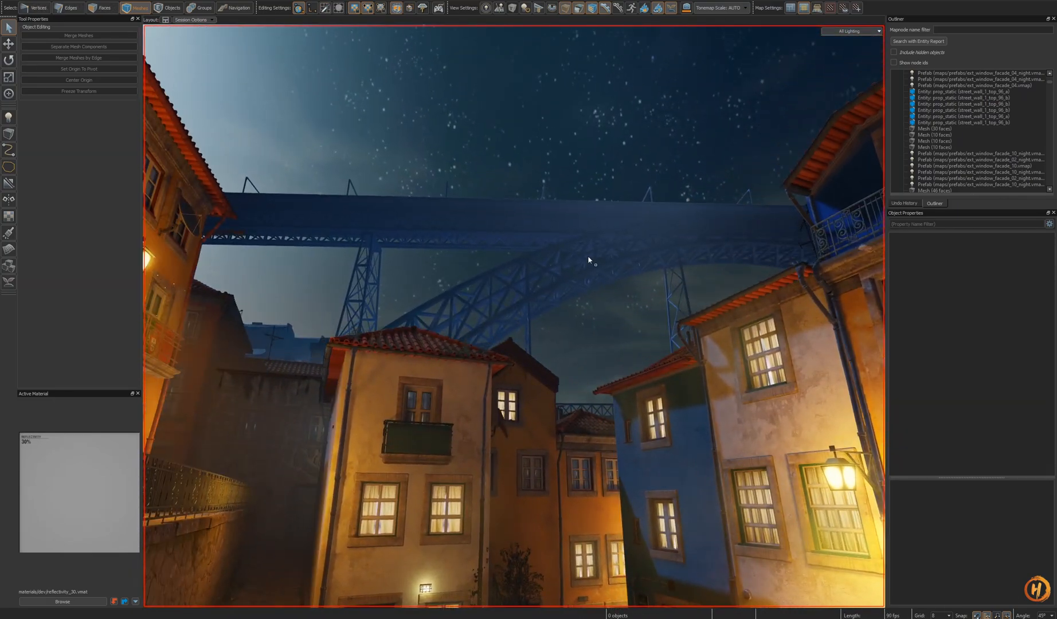
pyautogui.hotkey('ctrl', 'Tab')
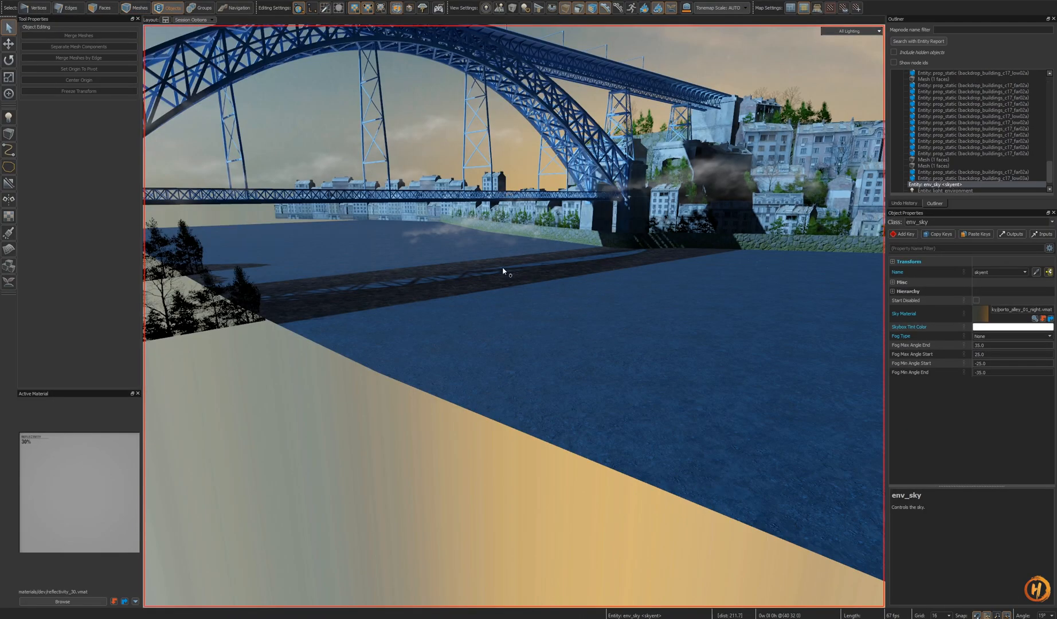
pyautogui.press('z')
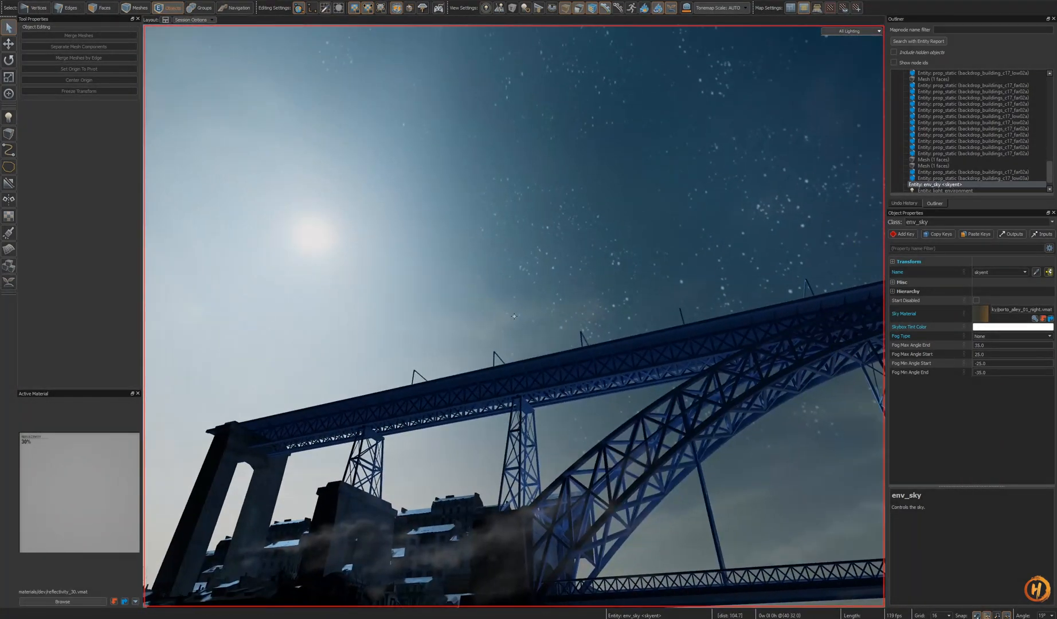
pyautogui.hotkey('ctrl', 'Tab')
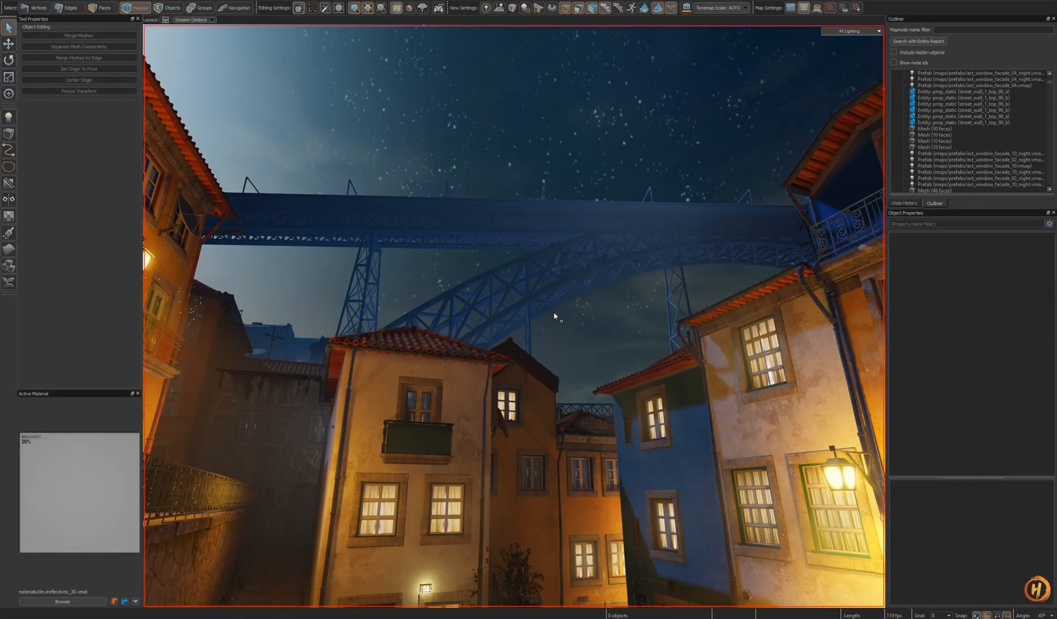
pyautogui.press('z')
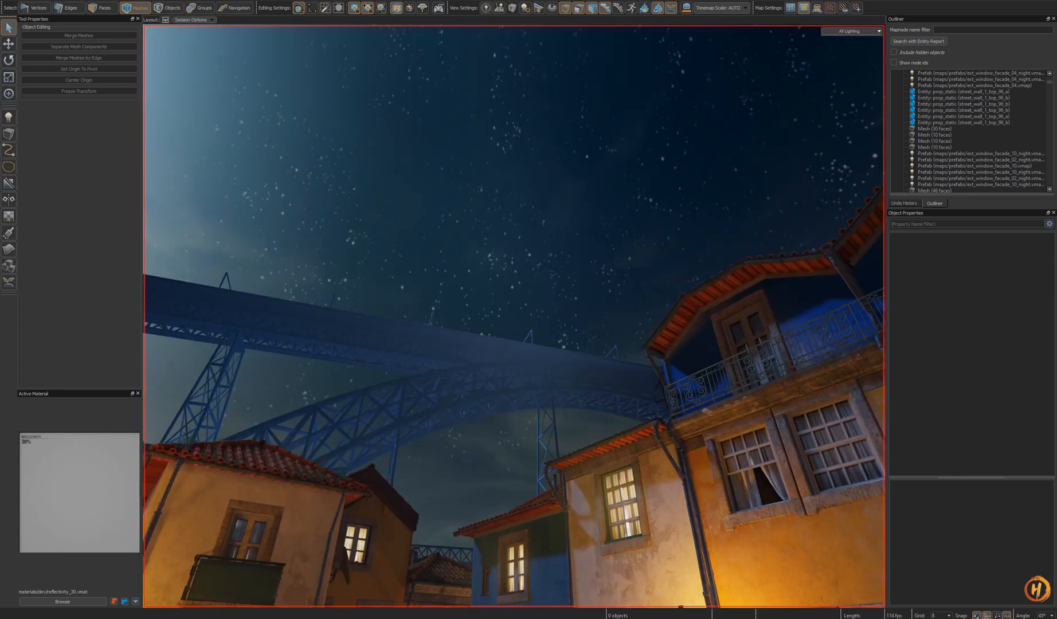
pyautogui.press('z')
pyautogui.press('z')
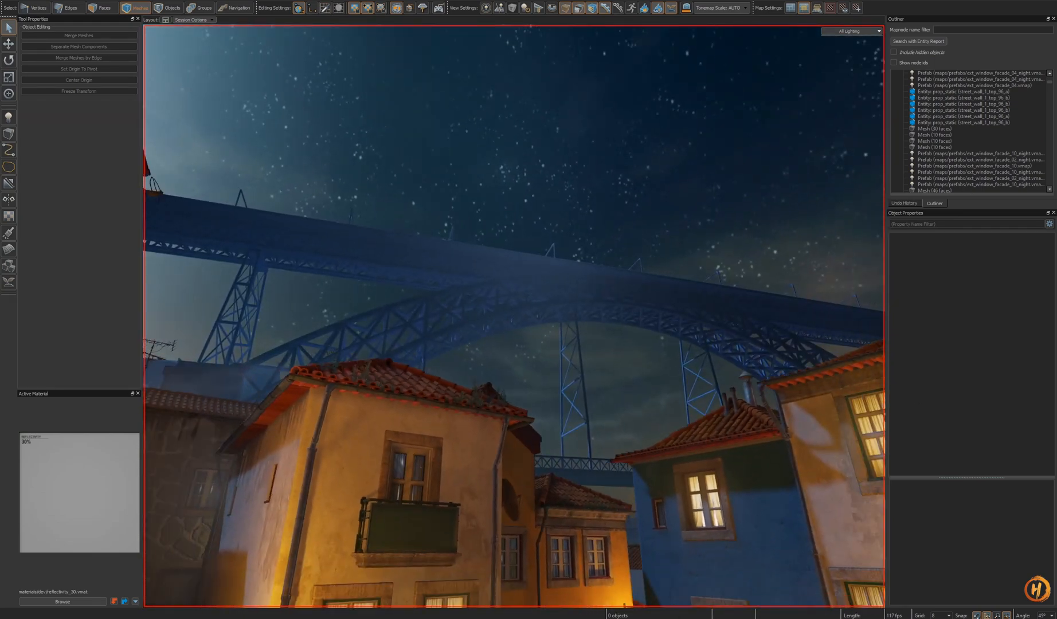
# - Switch to the Material Editor and set the sky material's Brightness Exposure Bias to 1.158, then save it
pyautogui.hotkey('alt', 'Tab')
pyautogui.moveTo(526, 123); pyautogui.dragTo(505, 88)
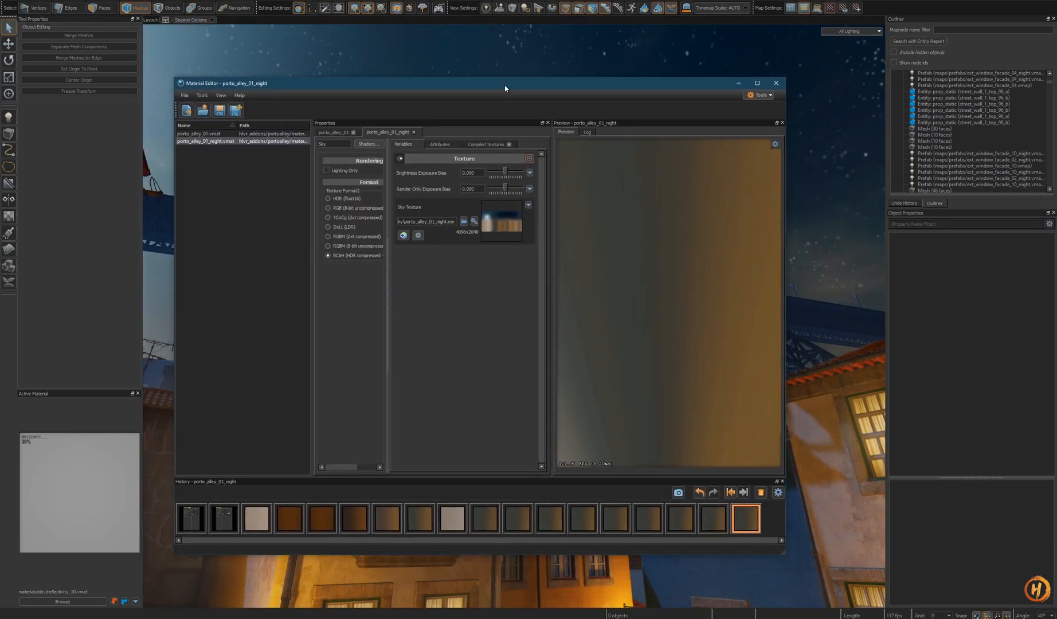
pyautogui.moveTo(644, 332); pyautogui.dragTo(657, 265)
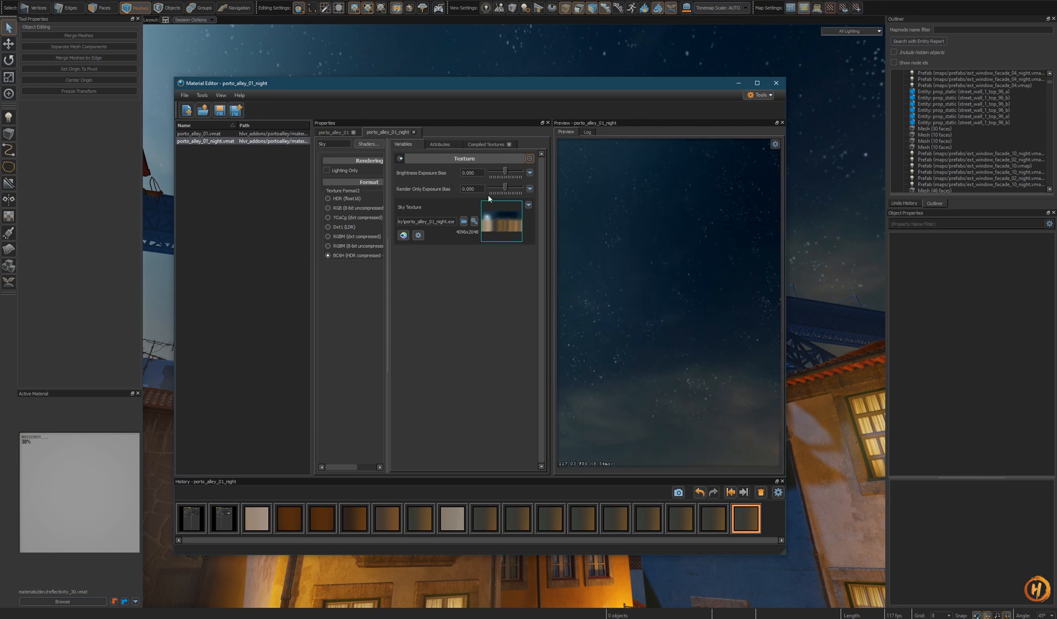
pyautogui.moveTo(505, 175); pyautogui.dragTo(512, 176)
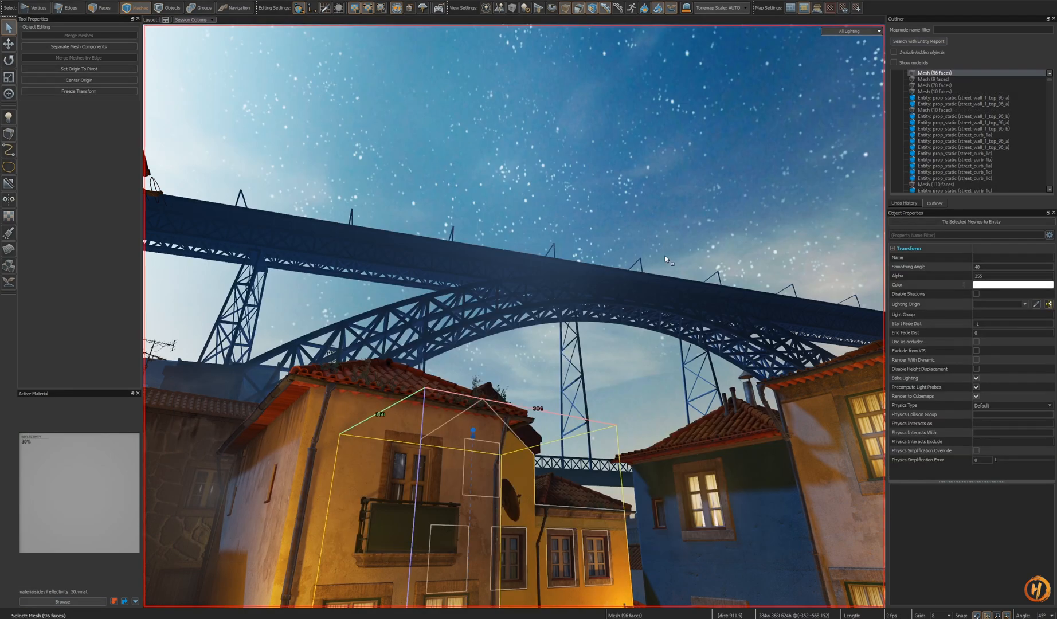
pyautogui.moveTo(665, 256); pyautogui.dragTo(560, 464, button='right')
pyautogui.press('s')
pyautogui.hotkey('alt', 'Tab')
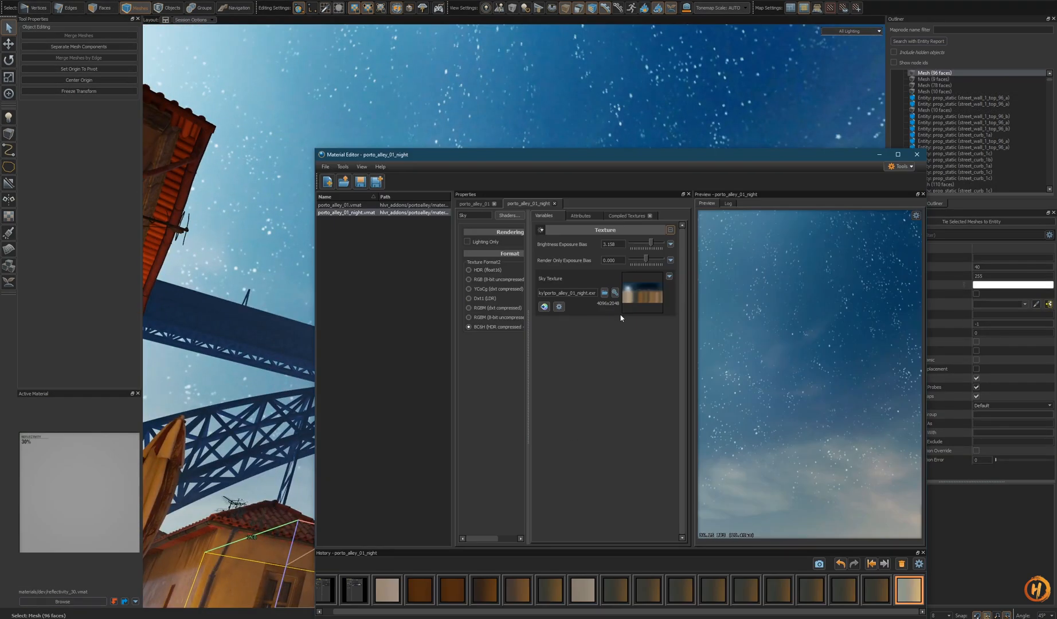
# - Set the Brightness Exposure Bias to -1.032 and save the material
pyautogui.click(671, 244)
pyautogui.click(691, 253)
pyautogui.moveTo(646, 259); pyautogui.dragTo(645, 244)
pyautogui.click(670, 261)
pyautogui.click(679, 269)
pyautogui.click(361, 183)
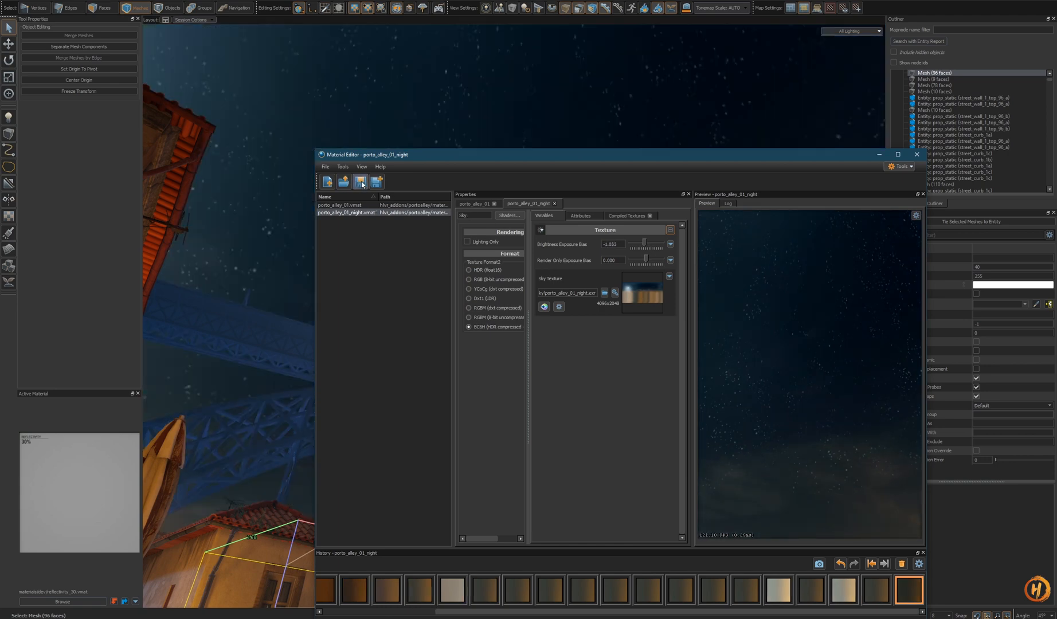
# - Move the Material Editor aside, set the Brightness Exposure Bias to 0.026 and save the material
pyautogui.moveTo(557, 160); pyautogui.dragTo(556, 523)
pyautogui.moveTo(549, 424); pyautogui.dragTo(514, 316, button='right')
pyautogui.press('Escape')
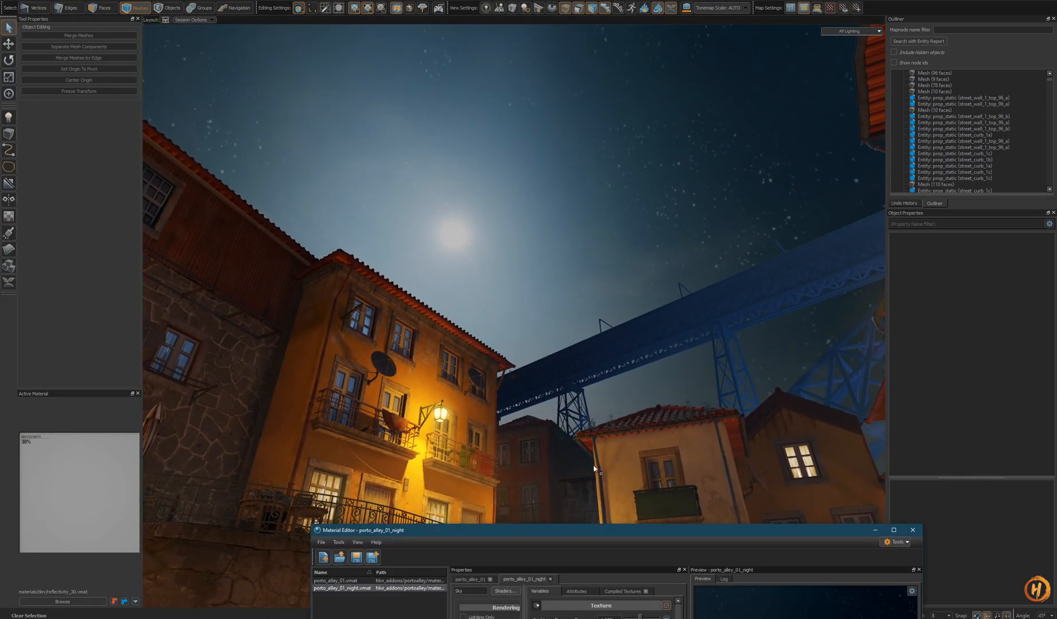
pyautogui.moveTo(677, 534); pyautogui.dragTo(651, 375)
pyautogui.click(641, 462)
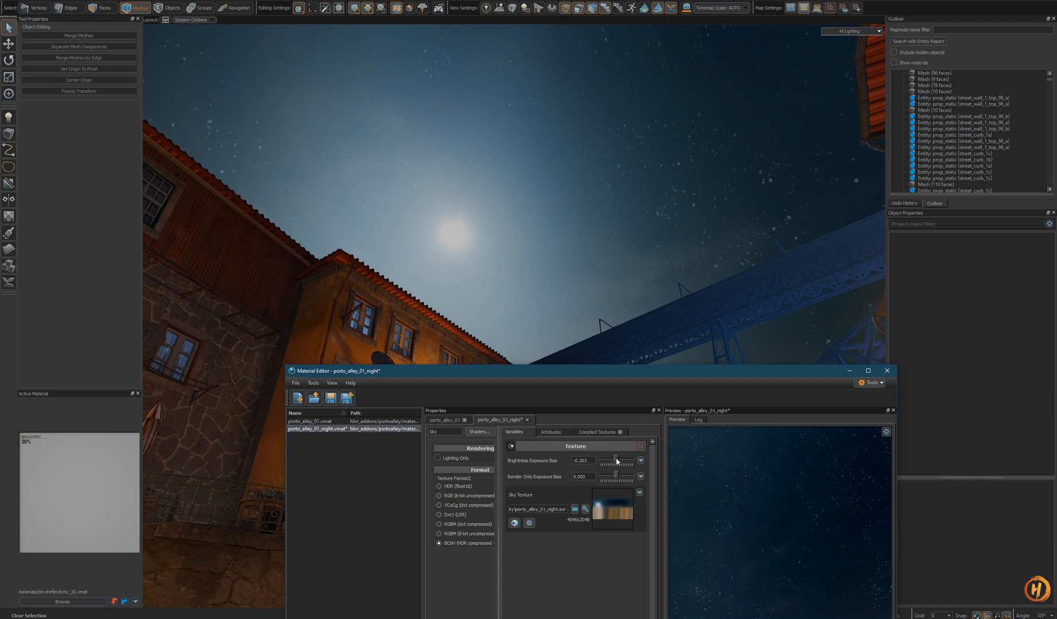
pyautogui.moveTo(616, 459); pyautogui.dragTo(618, 459)
pyautogui.moveTo(692, 481); pyautogui.dragTo(648, 479)
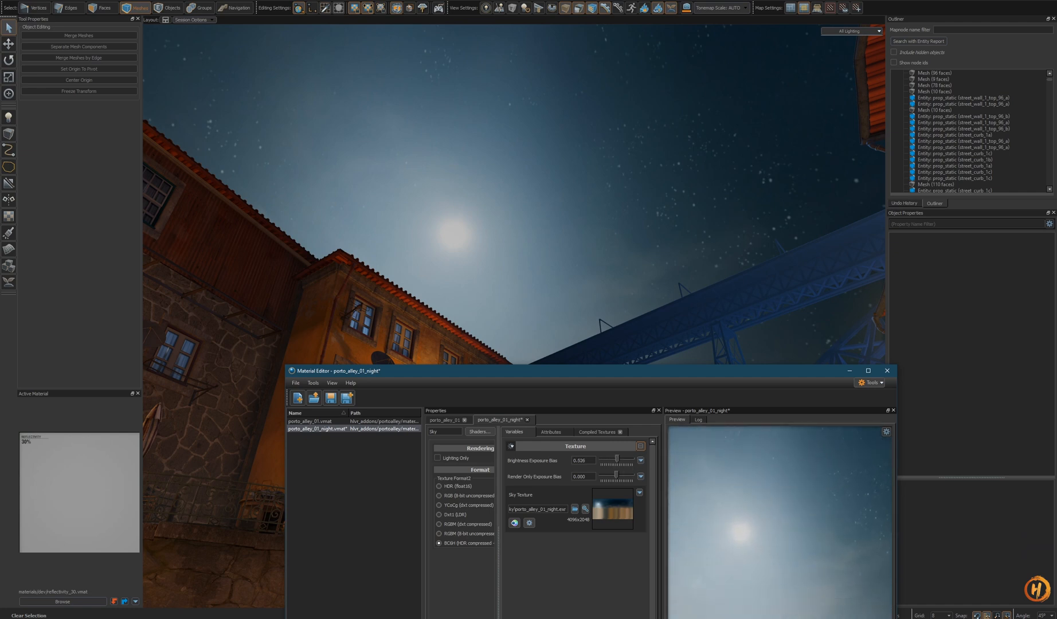
pyautogui.click(332, 402)
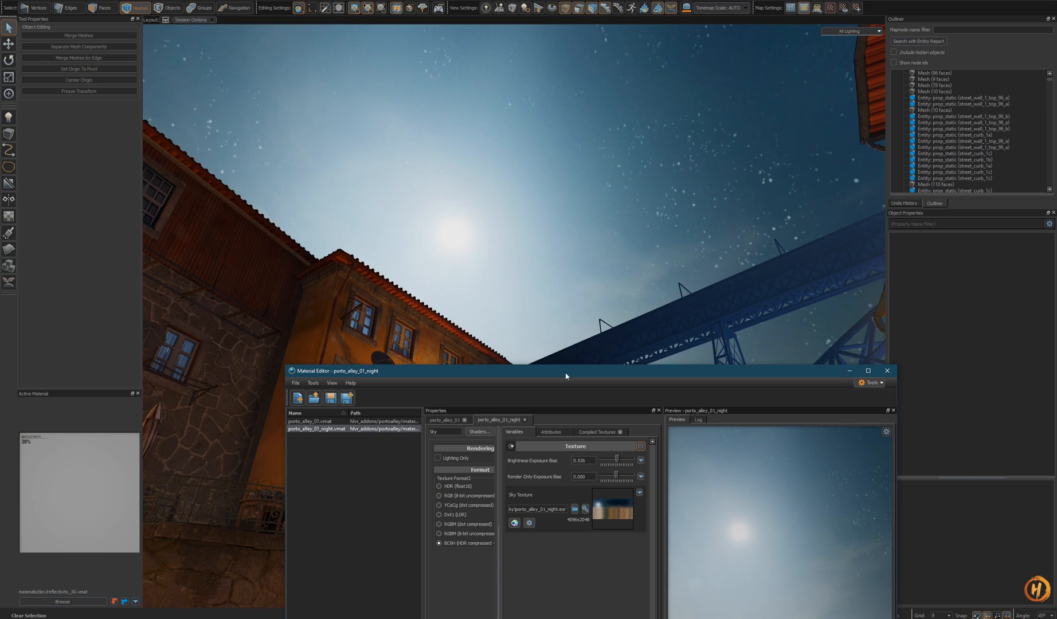
# - Reset the Brightness Exposure Bias to 0.000 and save the material
pyautogui.moveTo(566, 376); pyautogui.dragTo(551, 442)
pyautogui.click(624, 528)
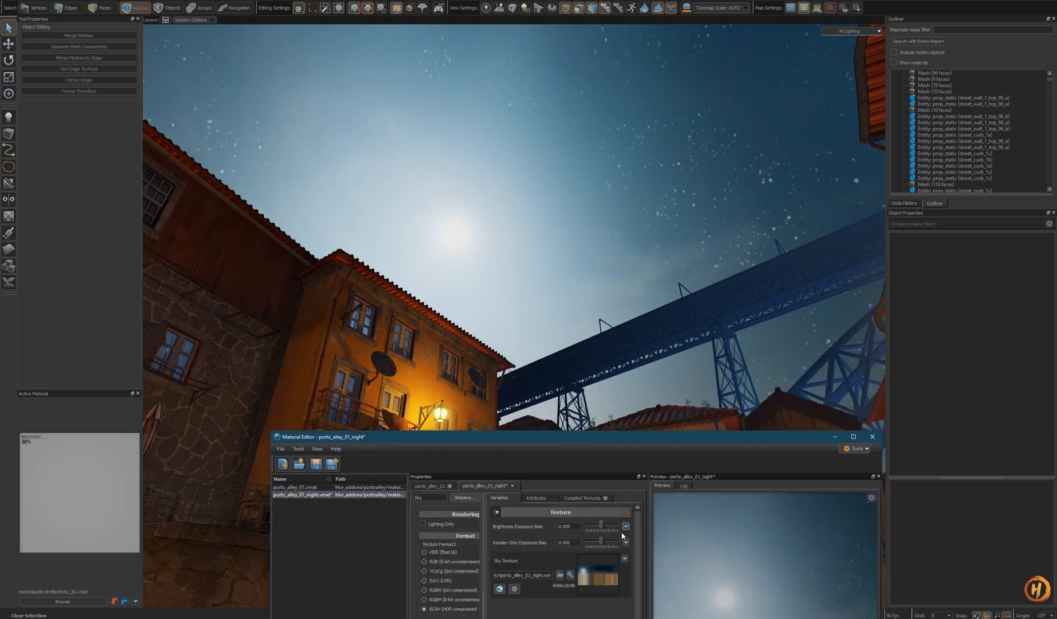
pyautogui.click(314, 464)
# - Try a Render Only Exposure Bias of -0.368 on the sky material, then reset it to default
pyautogui.moveTo(605, 445); pyautogui.dragTo(547, 436)
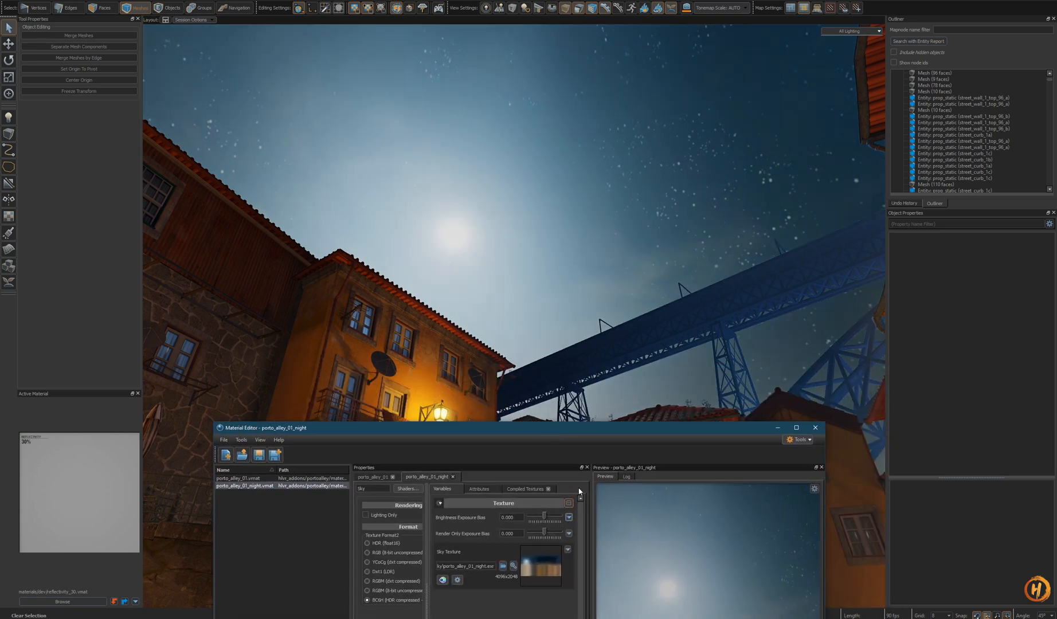
pyautogui.moveTo(549, 536); pyautogui.dragTo(542, 534)
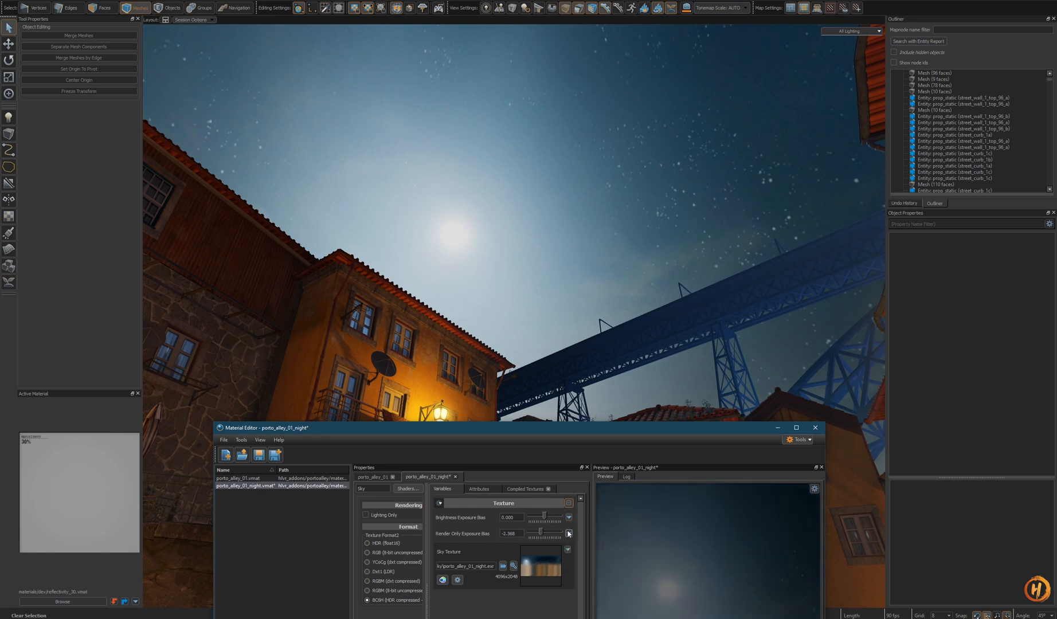
pyautogui.click(569, 534)
pyautogui.click(590, 542)
# - Try a Brightness Exposure Bias of -1.336, then reset it to default
pyautogui.moveTo(544, 516); pyautogui.dragTo(542, 516)
pyautogui.click(569, 518)
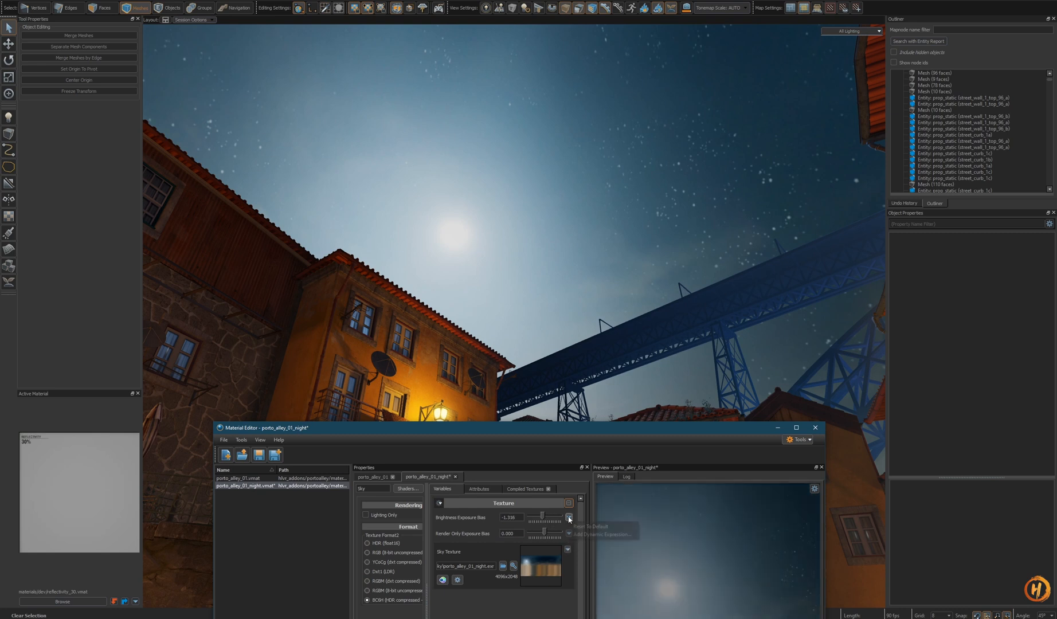
pyautogui.click(589, 526)
# - Save the porto_alley_01_night material and close the Material Editor
pyautogui.click(258, 455)
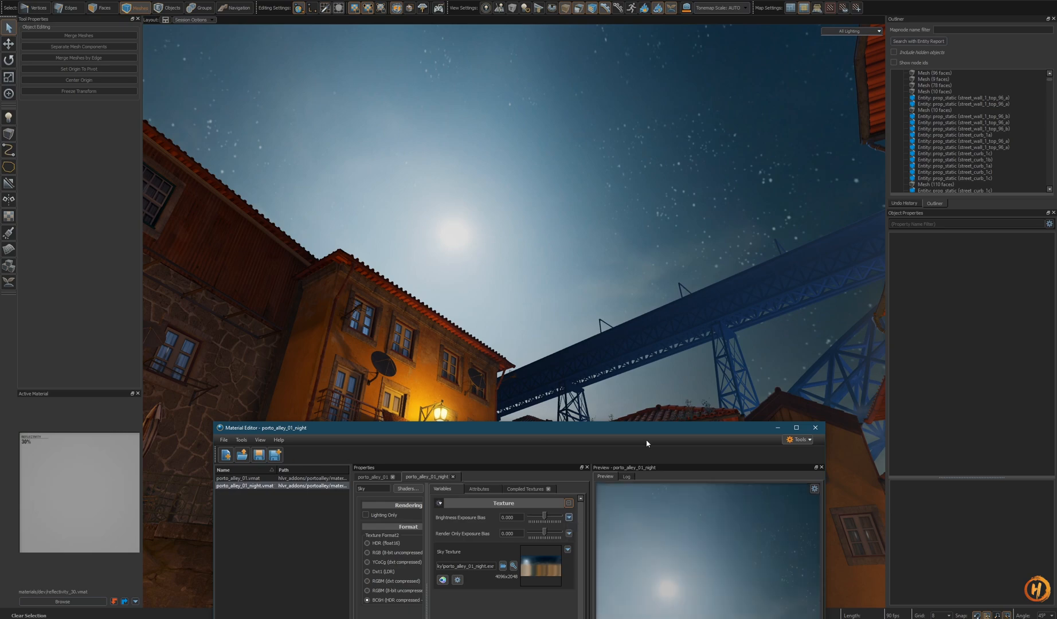
pyautogui.click(817, 429)
# - Fly through the alley to inspect the night sky, then switch to the 3D skybox map session
pyautogui.press('z')
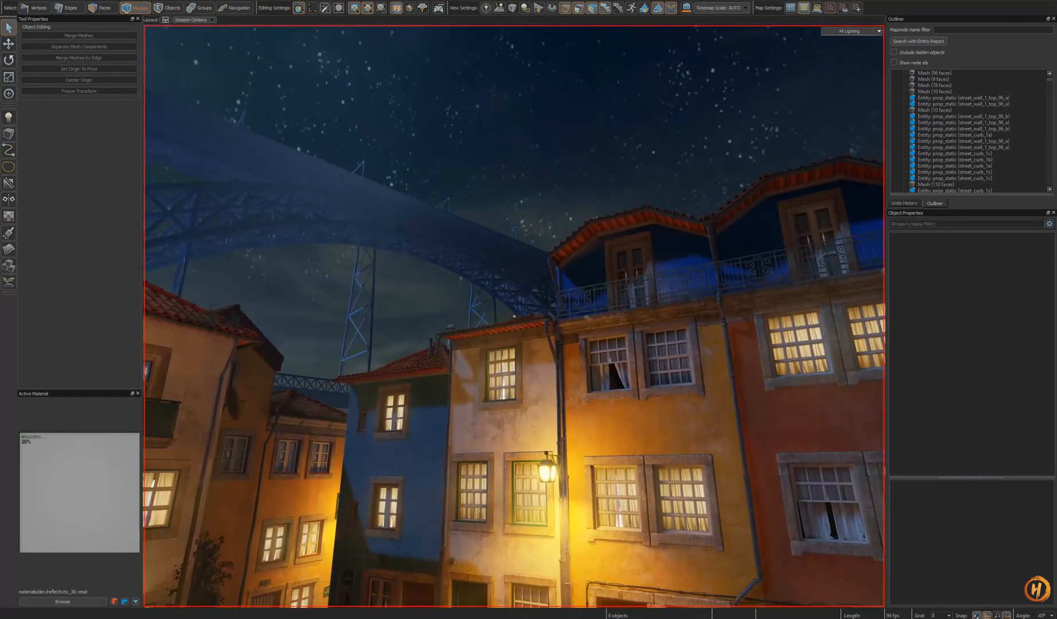
pyautogui.press('s')
pyautogui.press('w')
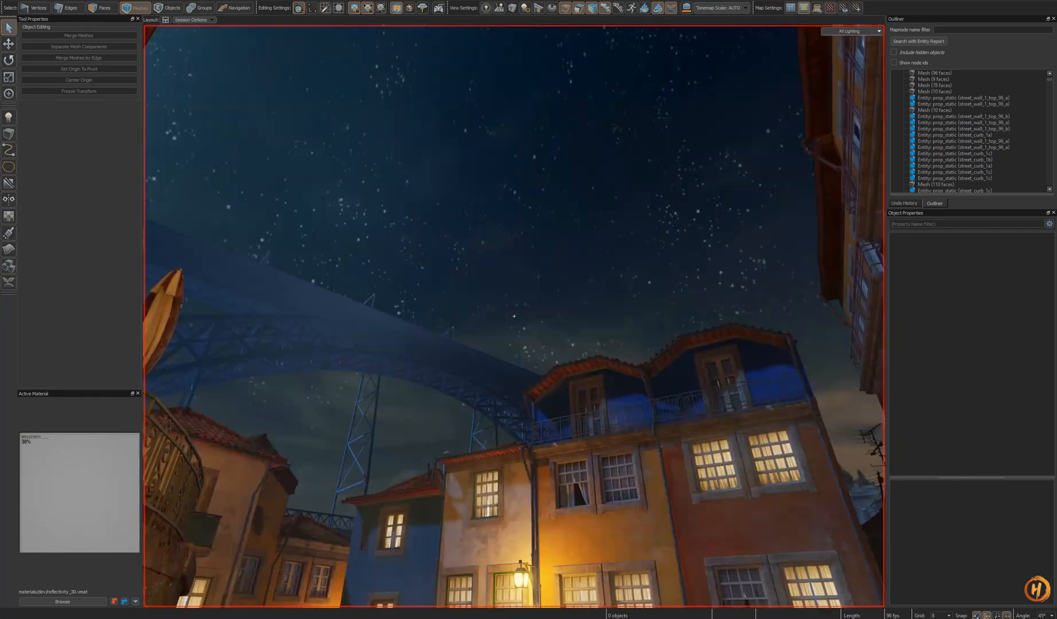
pyautogui.press('w')
pyautogui.press('z')
pyautogui.hotkey('ctrl', 'Tab')
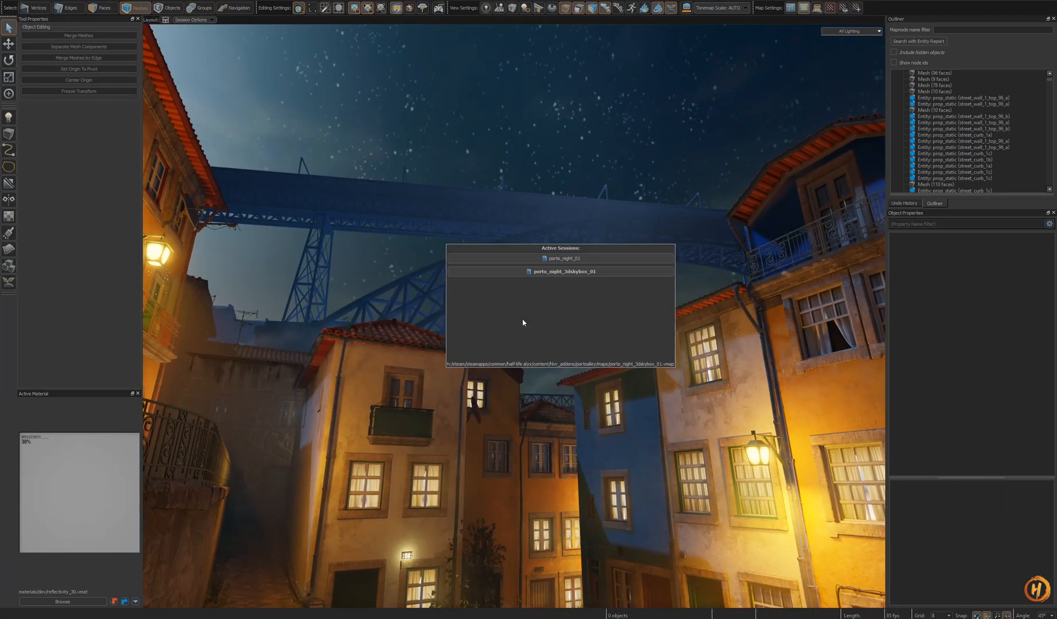
# - Fly around the 3D skybox map to inspect the sky around the bridge and the env_sky entity
pyautogui.press('z')
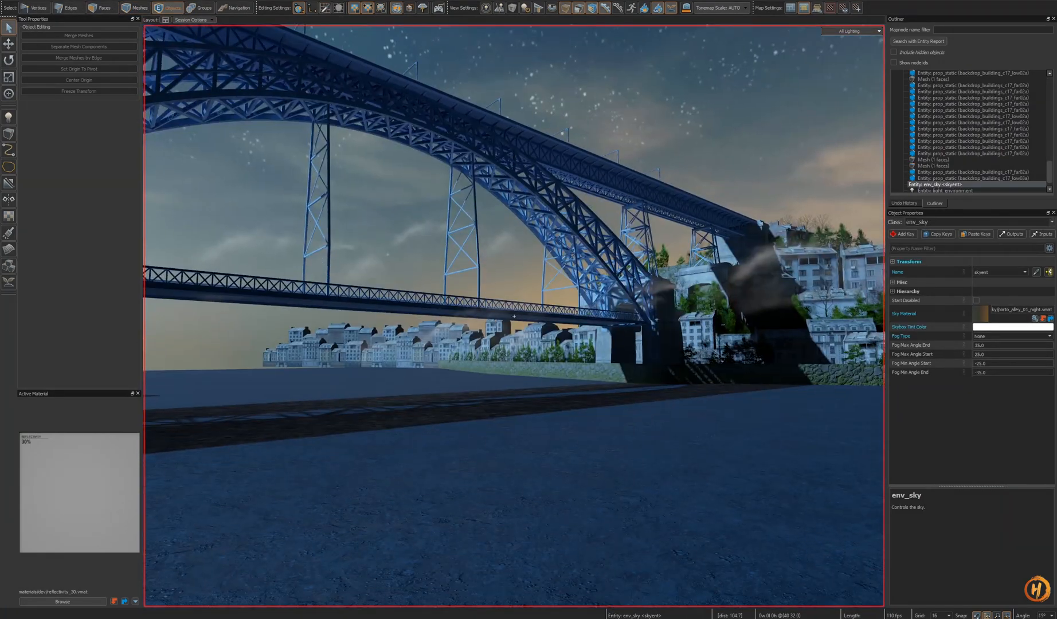
pyautogui.press('s')
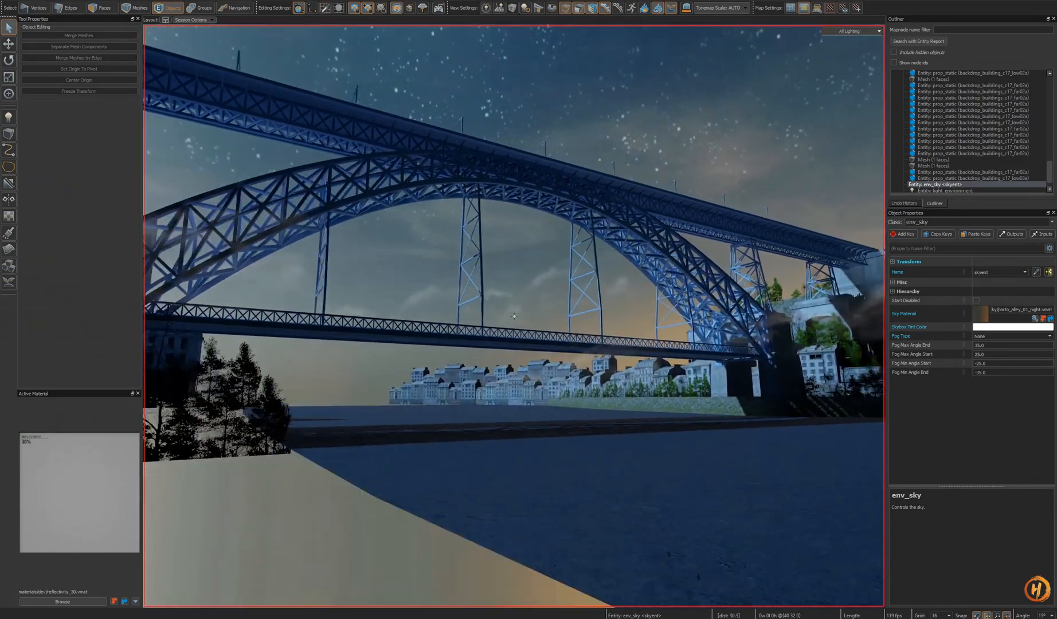
pyautogui.press('w')
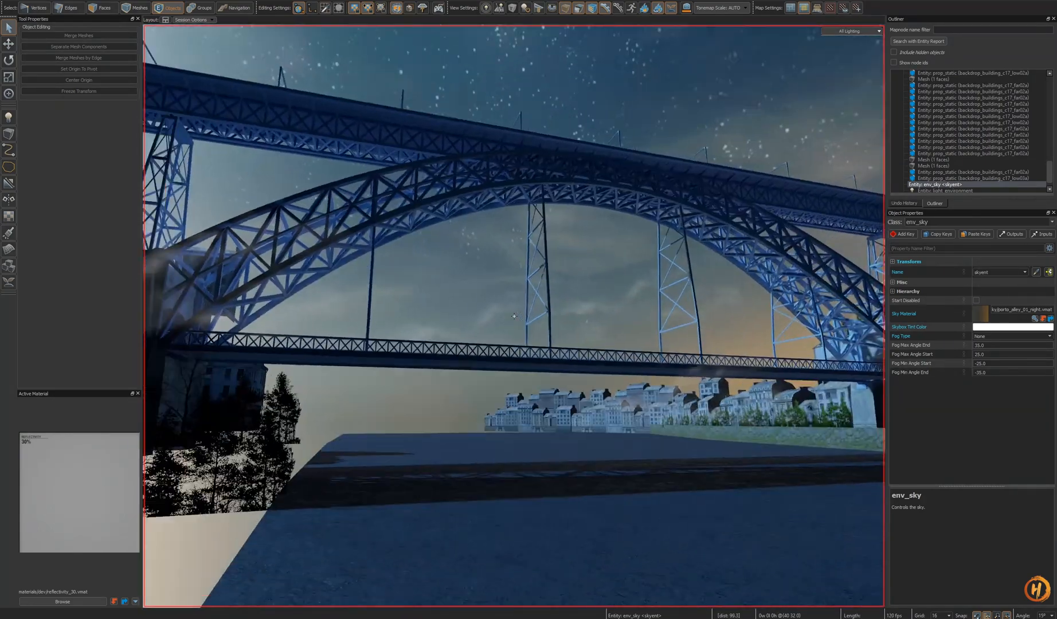
pyautogui.press('s')
pyautogui.press('z')
pyautogui.press('o')
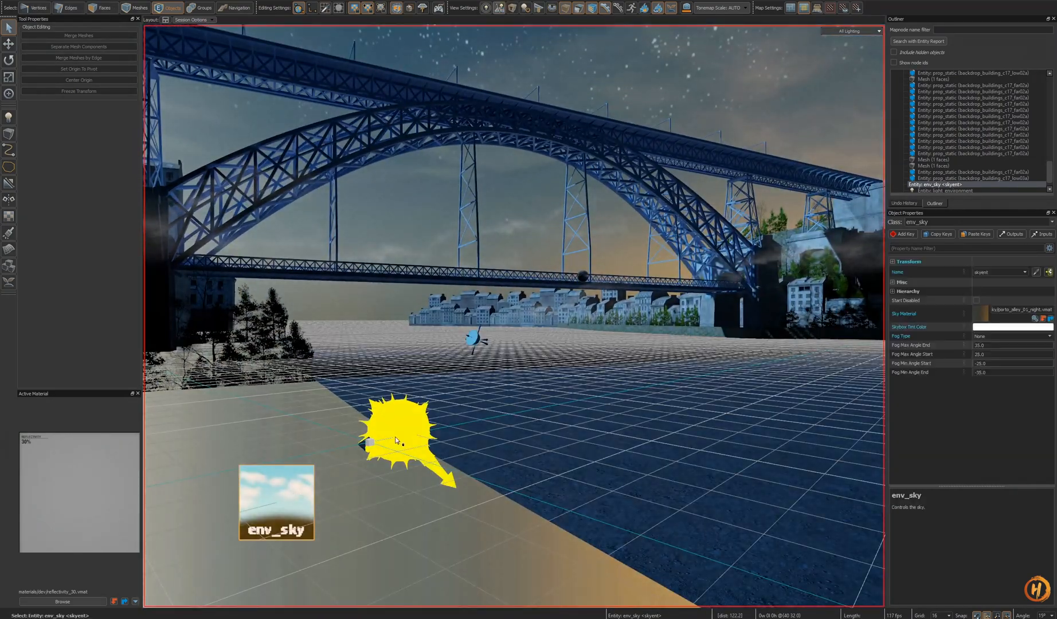
pyautogui.press('s')
pyautogui.moveTo(396, 440); pyautogui.dragTo(471, 401, button='right')
pyautogui.click(420, 382)
pyautogui.press('h')
pyautogui.press('w')
pyautogui.press('u')
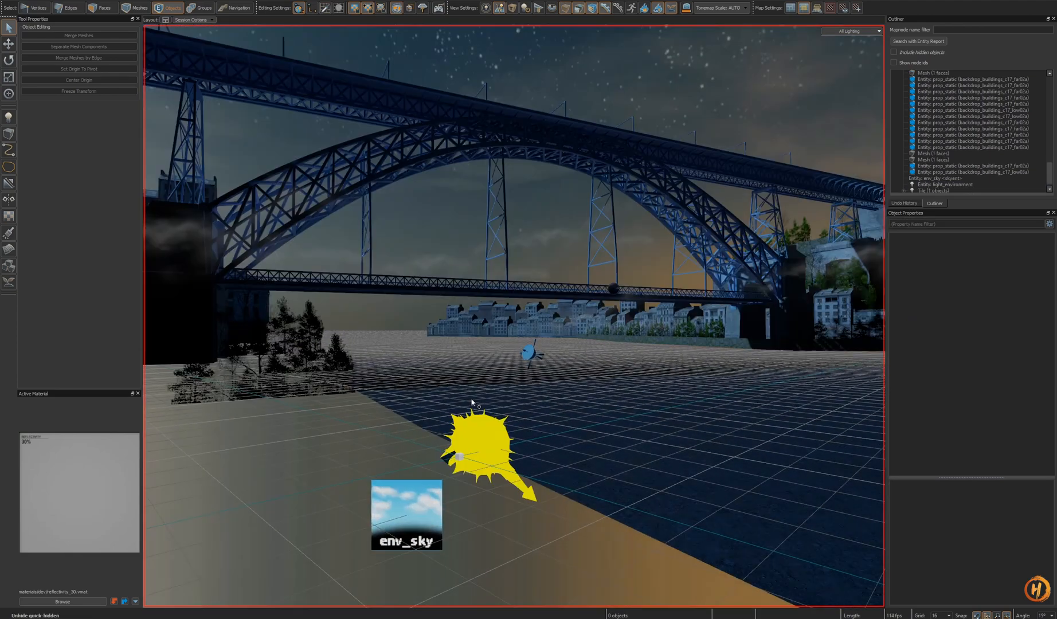
# - Select the light_environment entity, change its Brightness, and save the skybox map
pyautogui.click(502, 436)
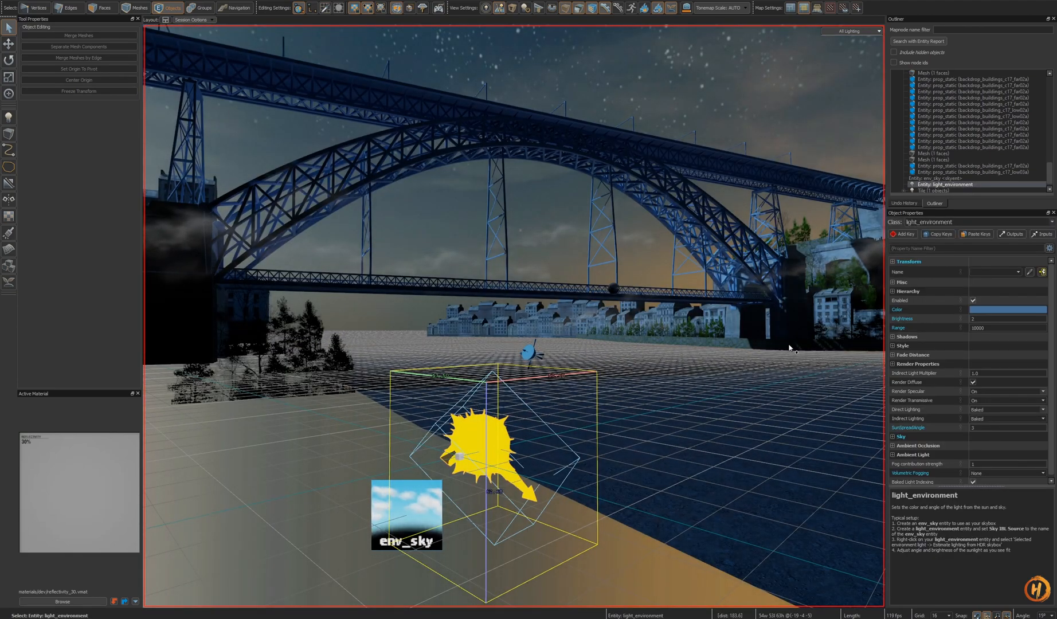
pyautogui.click(1006, 319)
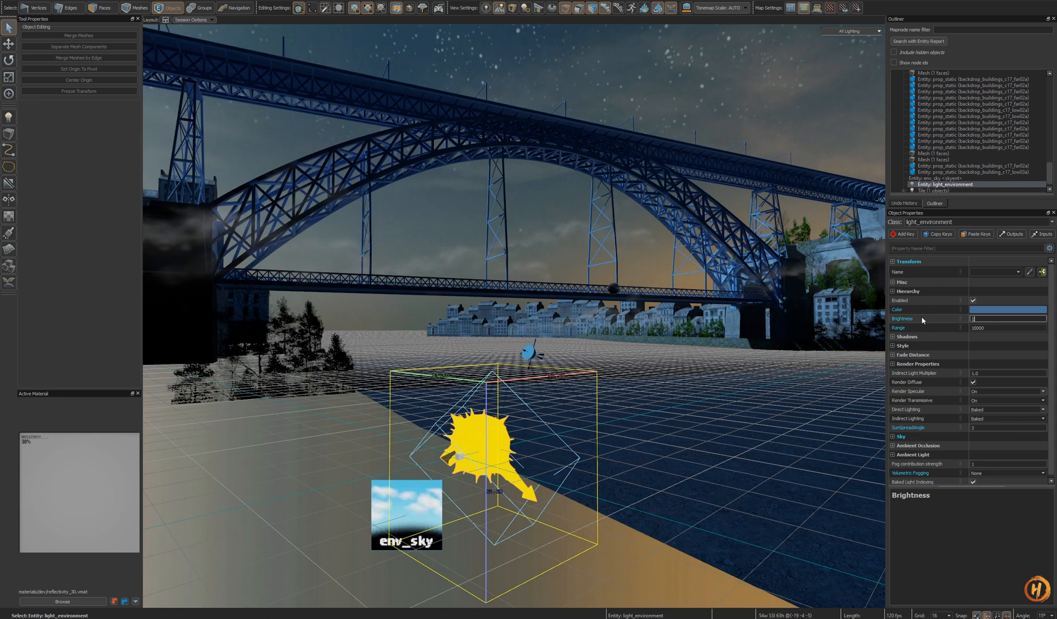
pyautogui.press('Return')
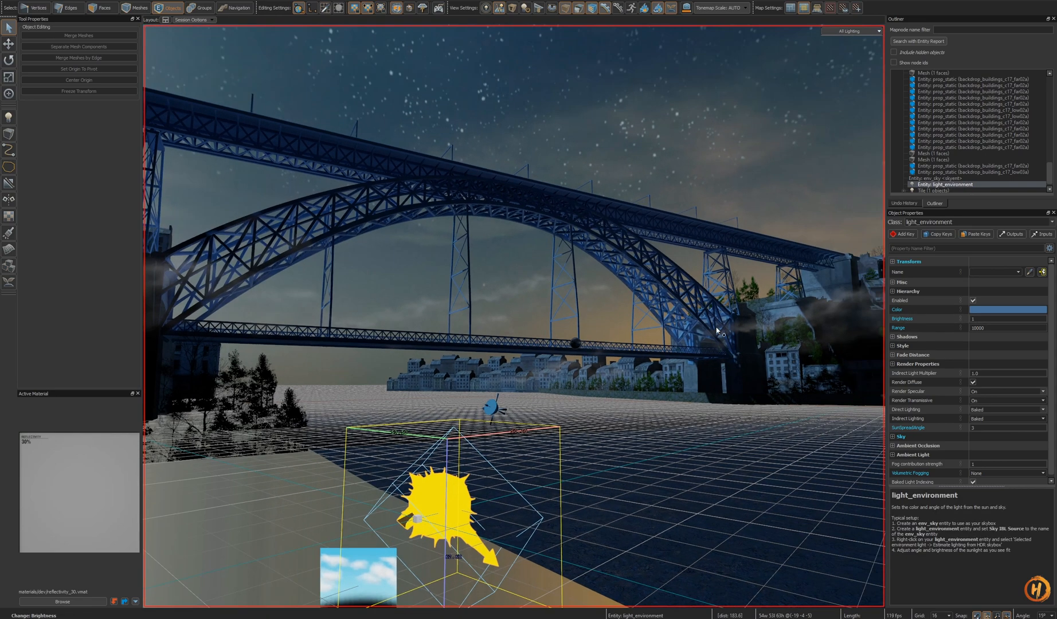
pyautogui.hotkey('ctrl', 's')
# - Switch back to the alley map session and save it
pyautogui.hotkey('ctrl', 'Tab')
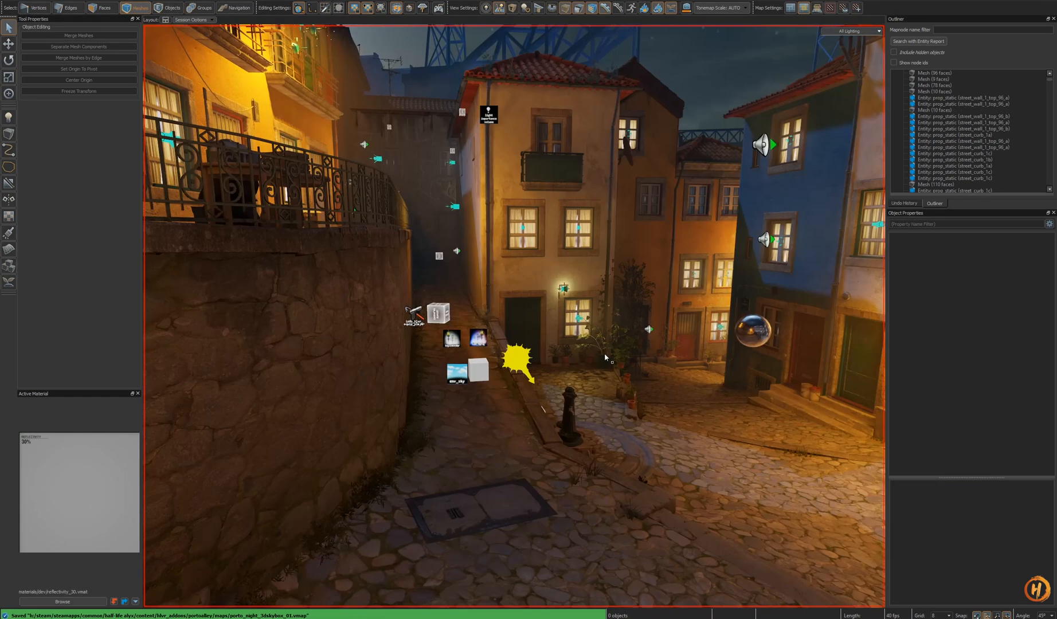
pyautogui.click(512, 355)
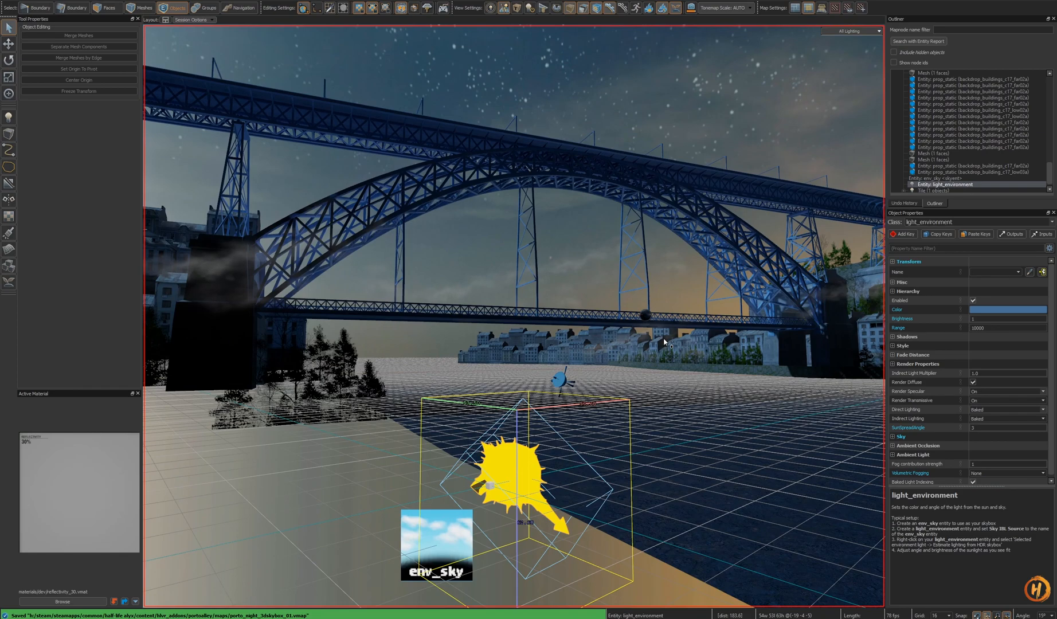
pyautogui.hotkey('ctrl', 'Tab')
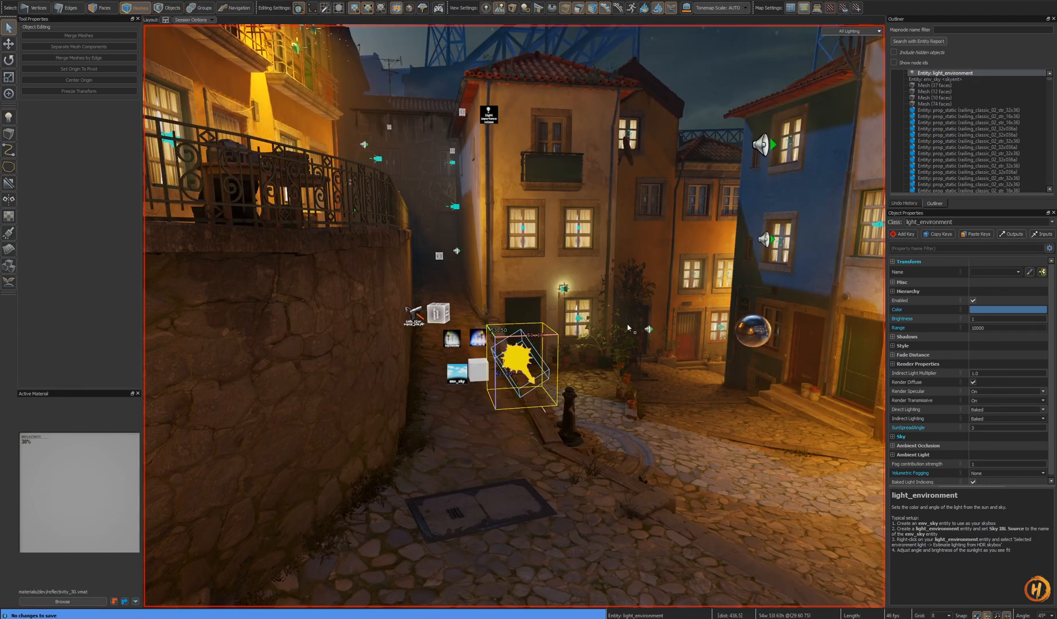
pyautogui.hotkey('ctrl', 's')
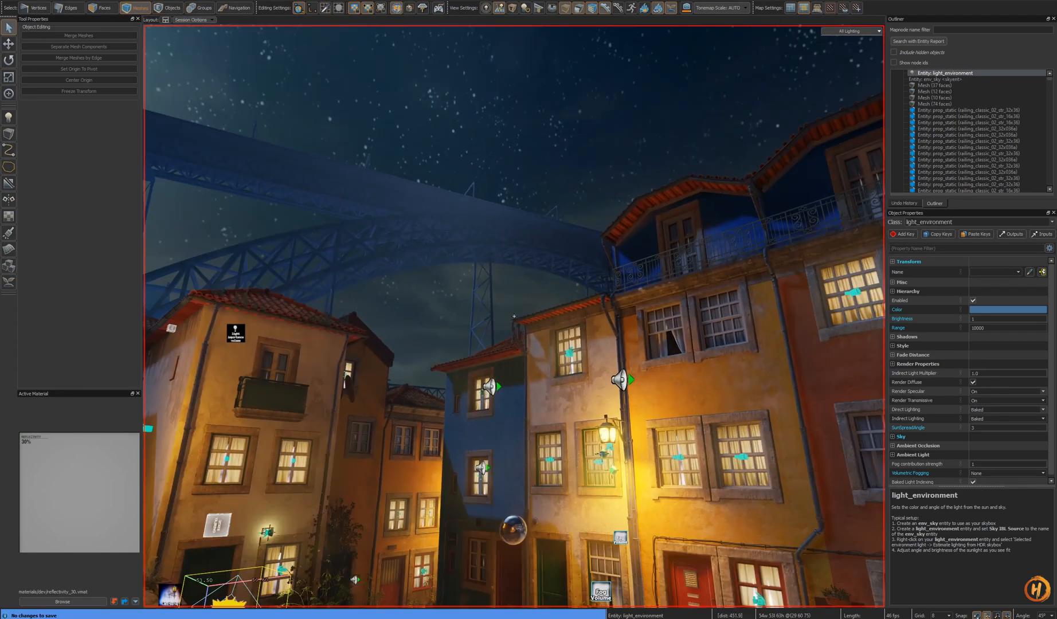
# - Fly to the fog entities in the alley and select the env_cubemap_fog fog_controller
pyautogui.press('s')
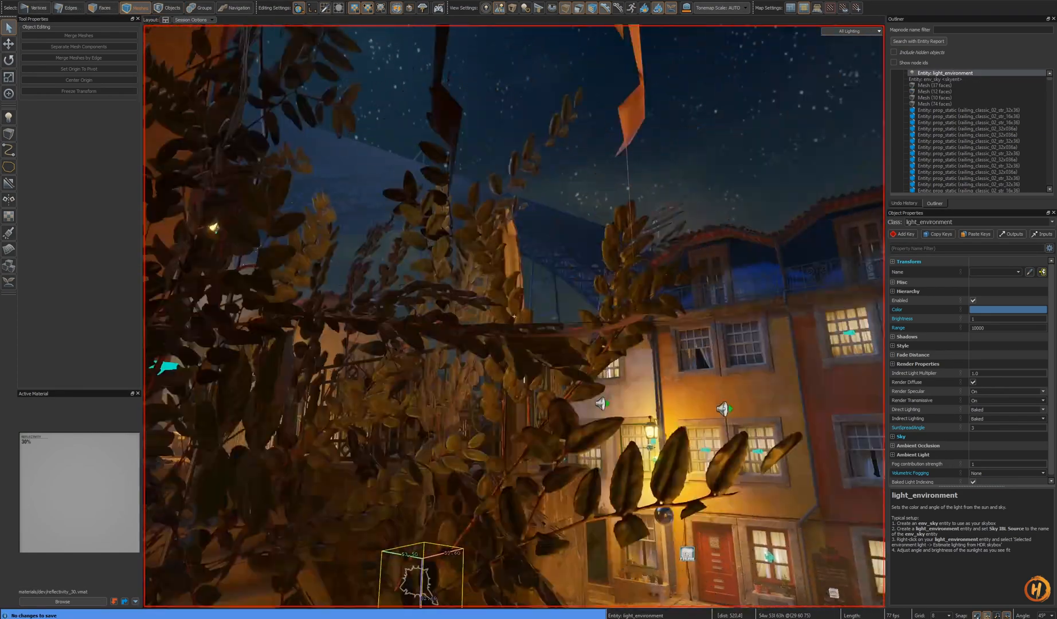
pyautogui.press('w')
pyautogui.moveTo(515, 316); pyautogui.dragTo(513, 492, button='right')
pyautogui.click(408, 453)
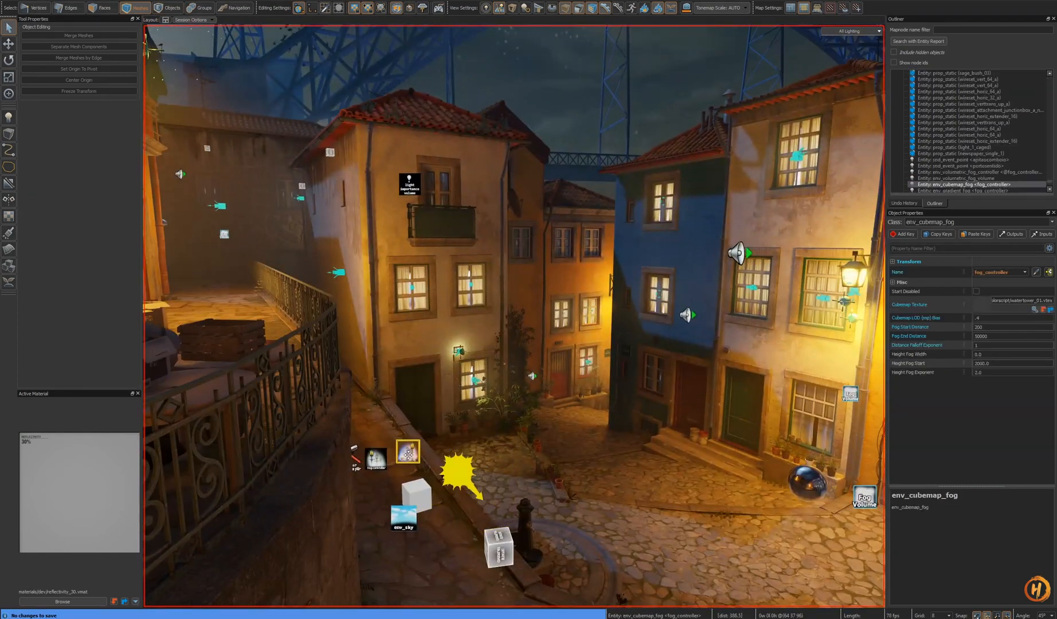
pyautogui.moveTo(408, 455); pyautogui.dragTo(407, 438, button='right')
pyautogui.moveTo(514, 316); pyautogui.dragTo(513, 235, button='right')
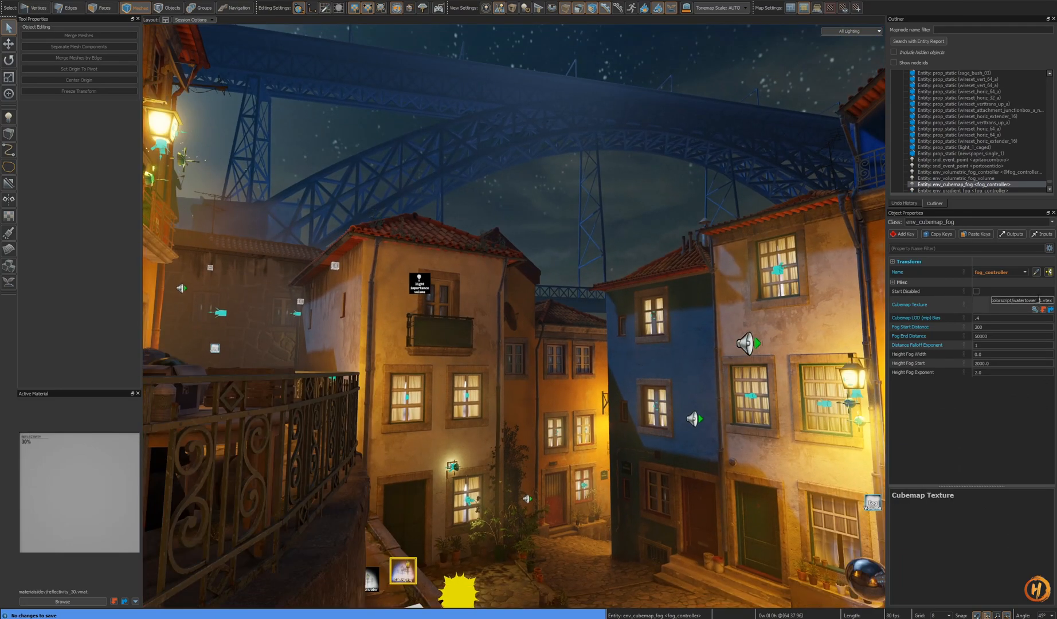
# - Try changing the fog controller's Cubemap Texture and undo the change
pyautogui.click(1042, 309)
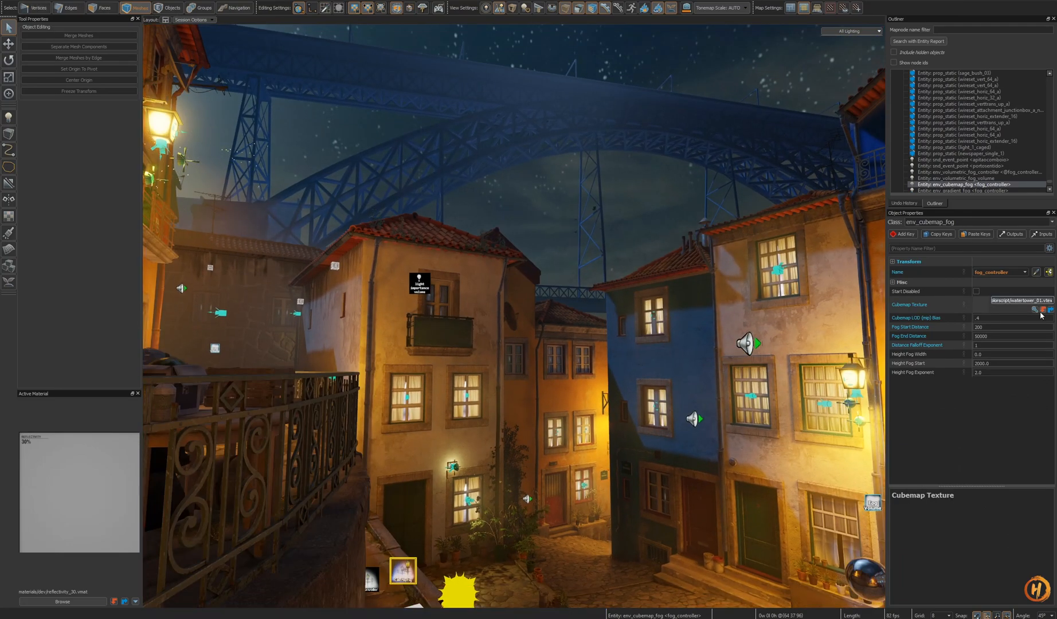
pyautogui.moveTo(514, 315); pyautogui.dragTo(481, 261, button='right')
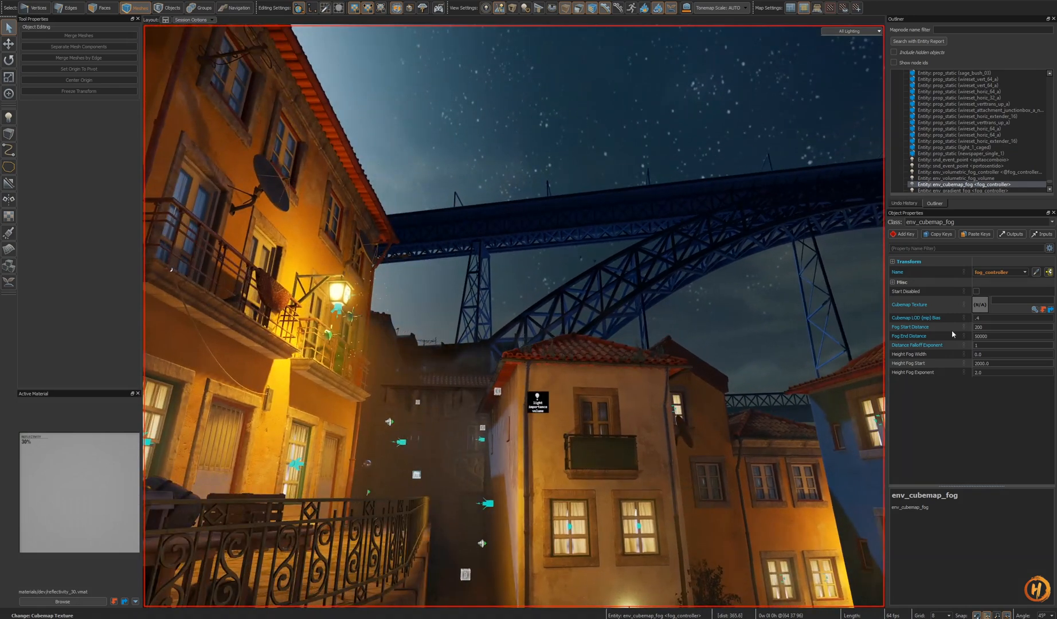
pyautogui.moveTo(782, 334); pyautogui.dragTo(831, 339, button='right')
pyautogui.hotkey('ctrl', 'z')
# - Browse the texture assets and set the fog controller's Cubemap Texture to distillery_01.vtex
pyautogui.click(1034, 310)
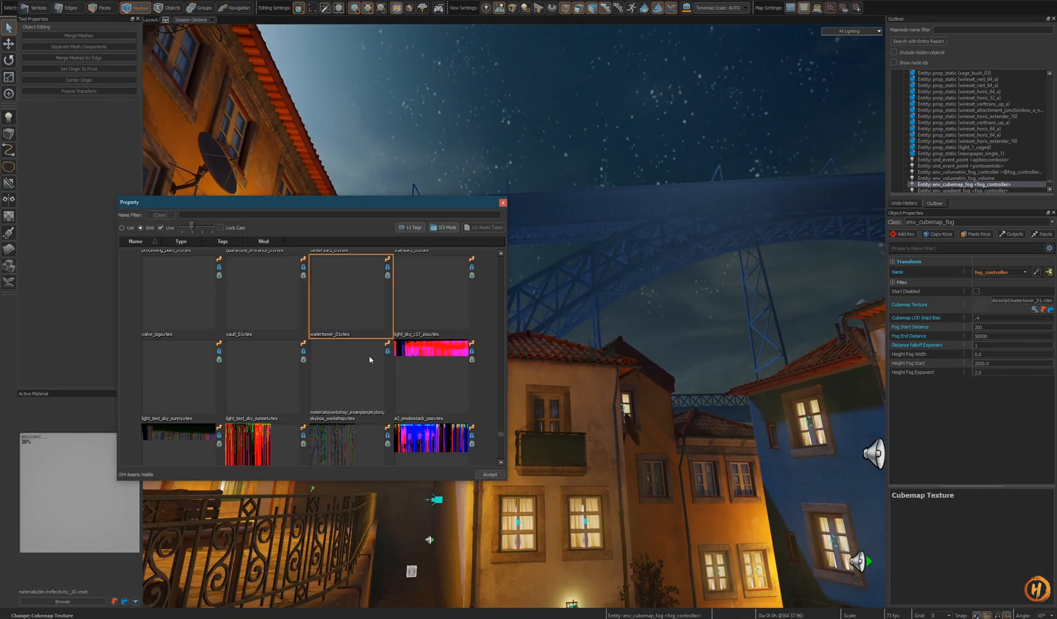
pyautogui.press('Left')
pyautogui.press('Left')
pyautogui.press('Left')
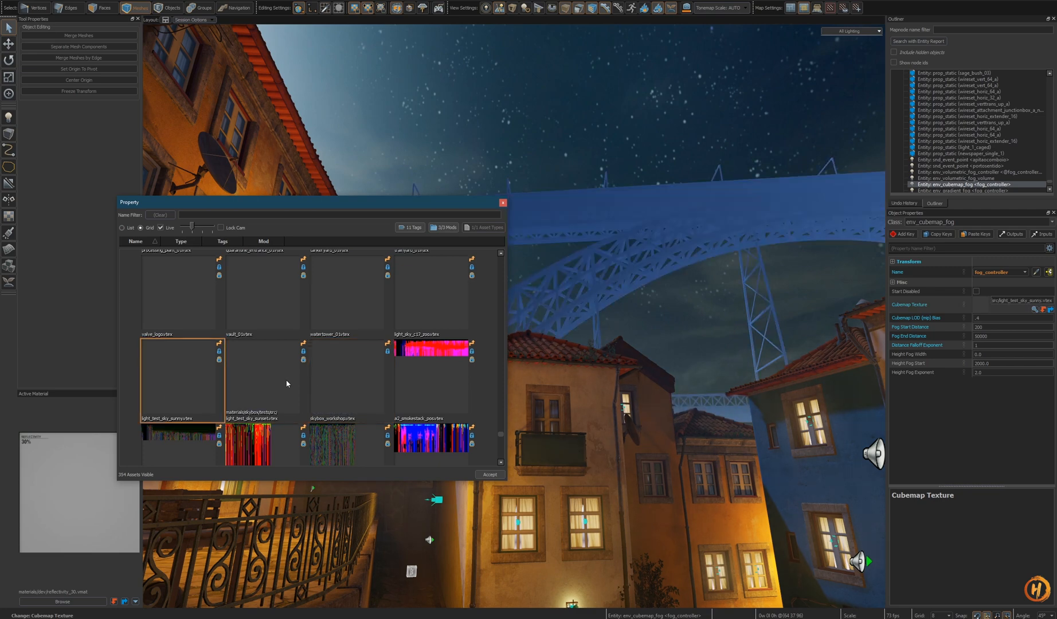
pyautogui.press('Left')
pyautogui.press('Left')
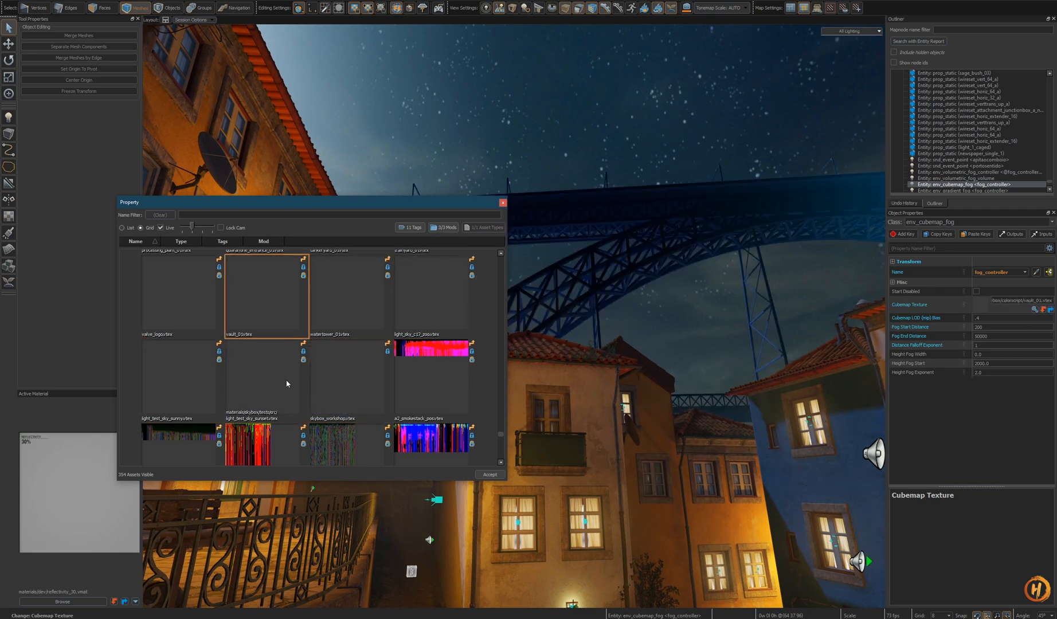
pyautogui.press('Left')
pyautogui.press('Left')
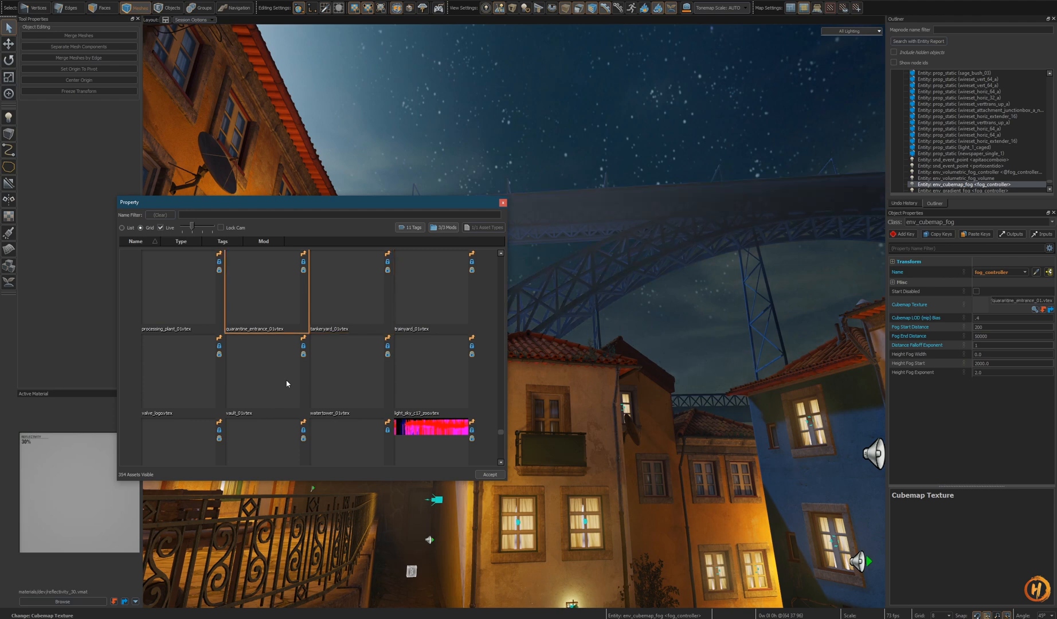
pyautogui.press('Left')
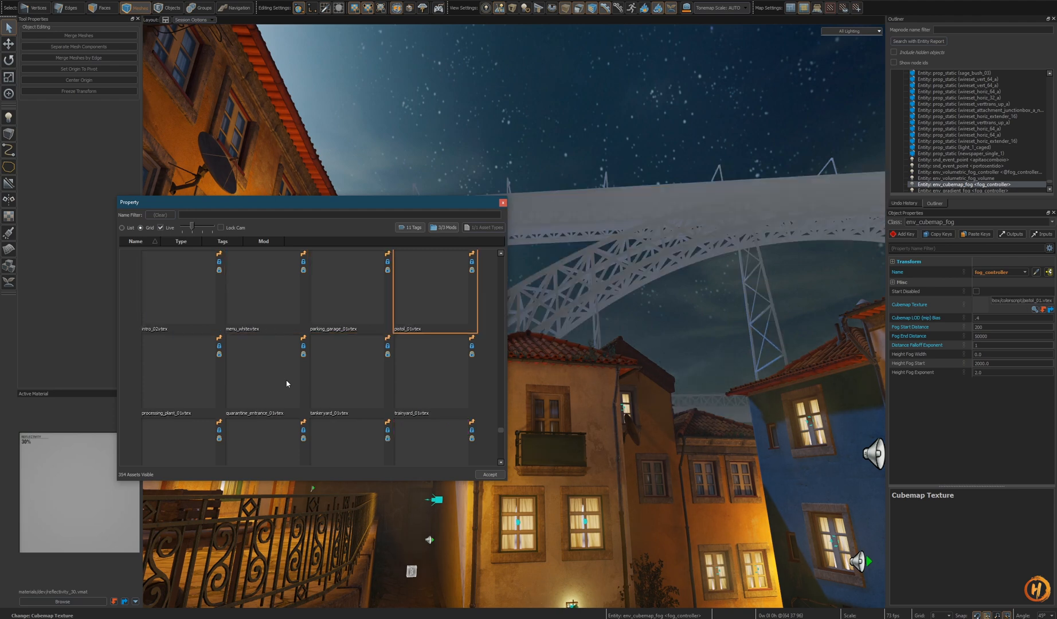
pyautogui.press('Left')
pyautogui.press('Left')
pyautogui.press('Left')
pyautogui.press('Left')
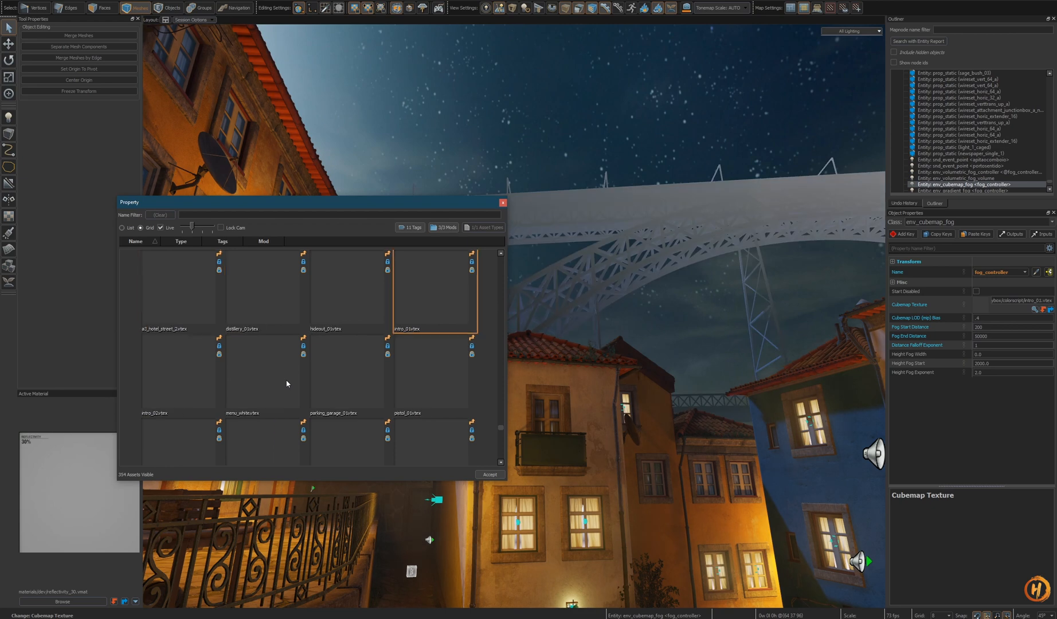
pyautogui.press('Left')
pyautogui.press('Left')
pyautogui.press('Left')
pyautogui.press('Right')
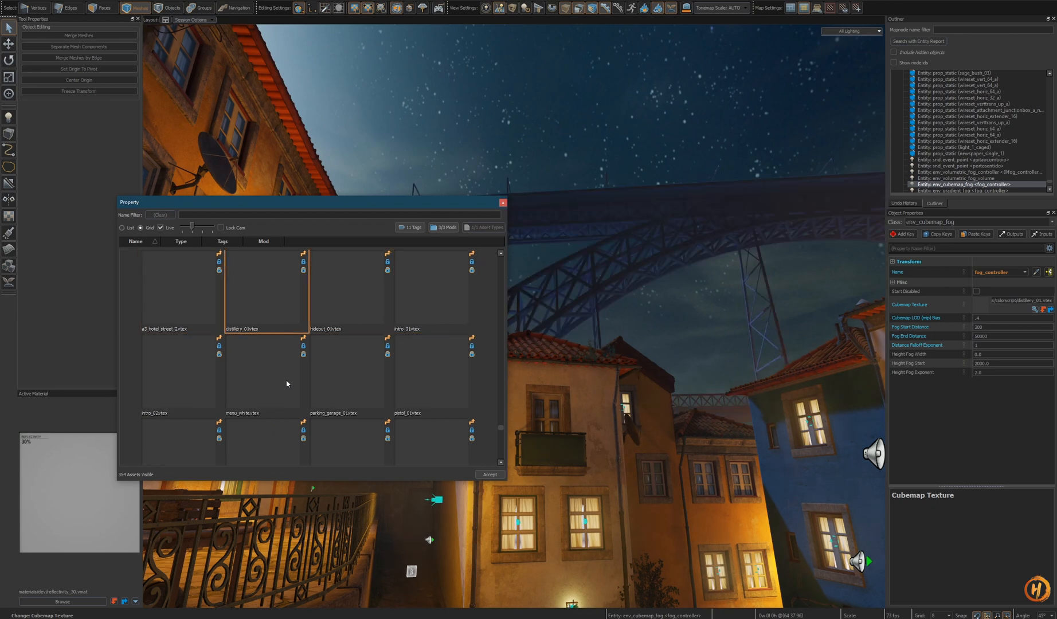
pyautogui.scroll(2, 272, 353)
pyautogui.press('Left')
pyautogui.press('Left')
pyautogui.press('Left')
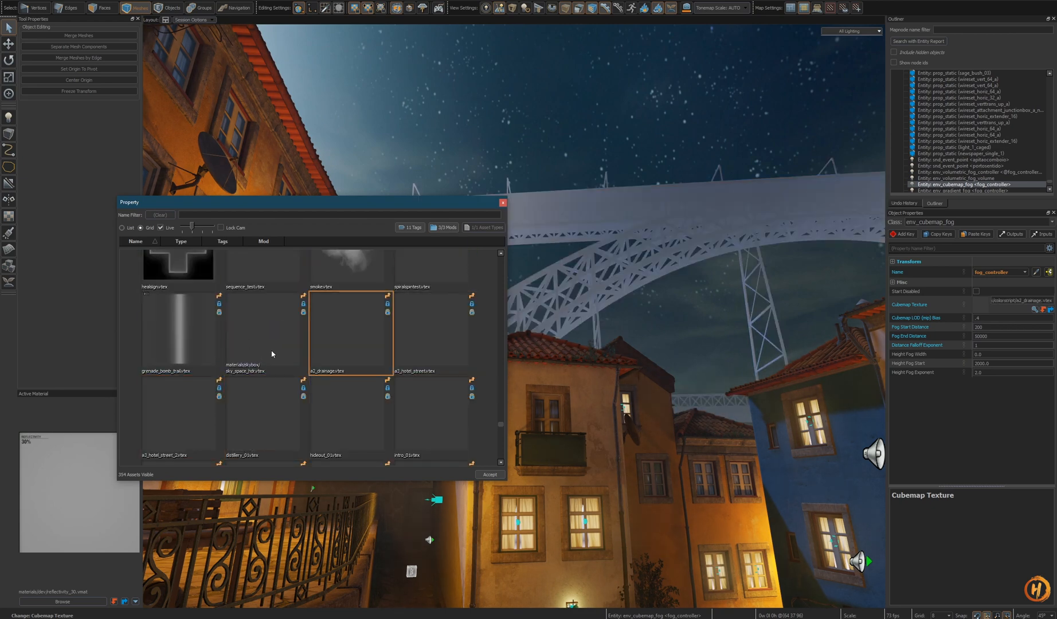
pyautogui.press('Left')
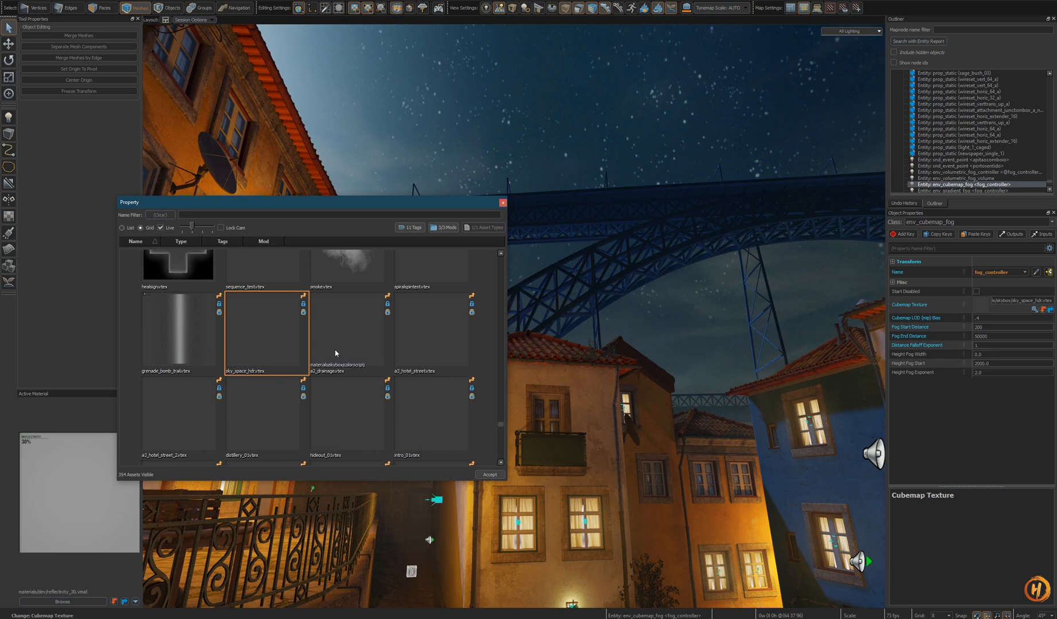
pyautogui.scroll(1, 336, 353)
pyautogui.scroll(-1, 336, 354)
pyautogui.press('Right')
pyautogui.press('Right')
pyautogui.press('Right')
pyautogui.press('Right')
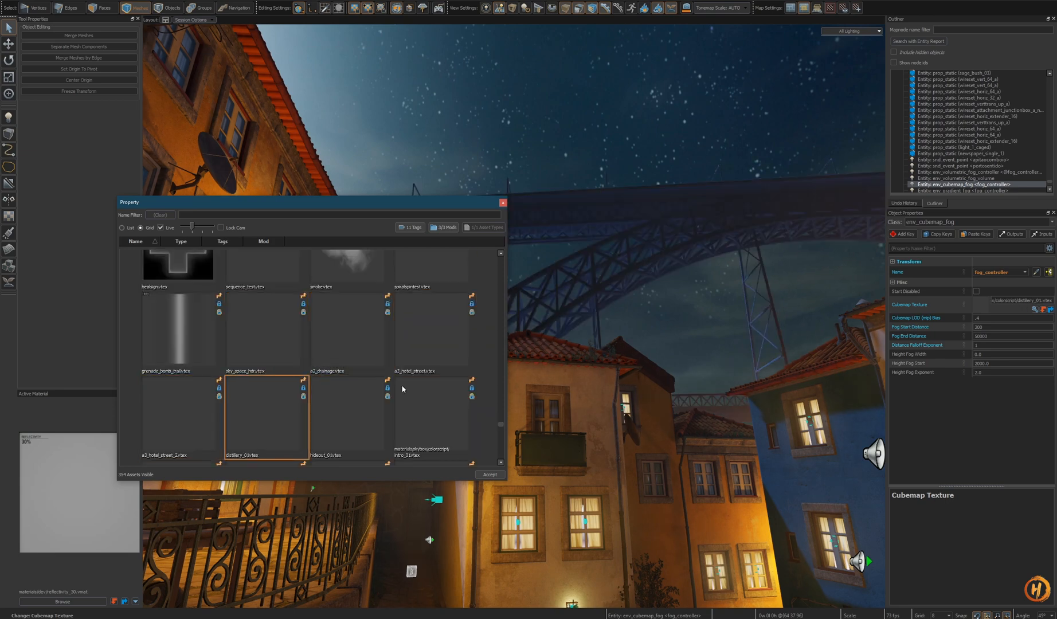
pyautogui.click(490, 477)
# - Fly over the rooftops to inspect the fog with the new cubemap texture
pyautogui.press('z')
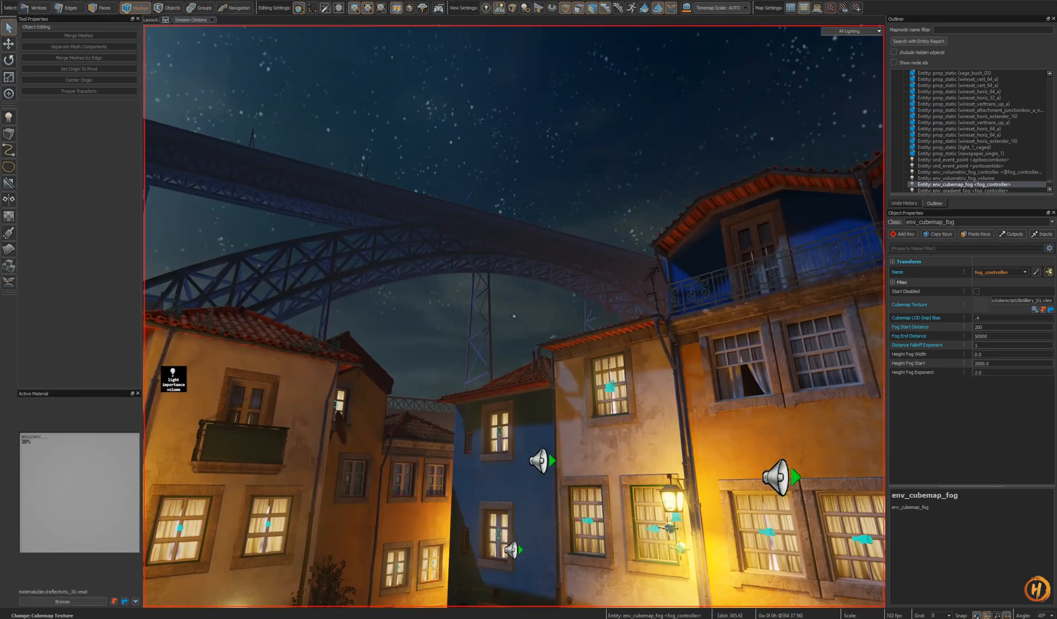
pyautogui.hotkey('shift', 'w')
pyautogui.hotkey('shift', 's')
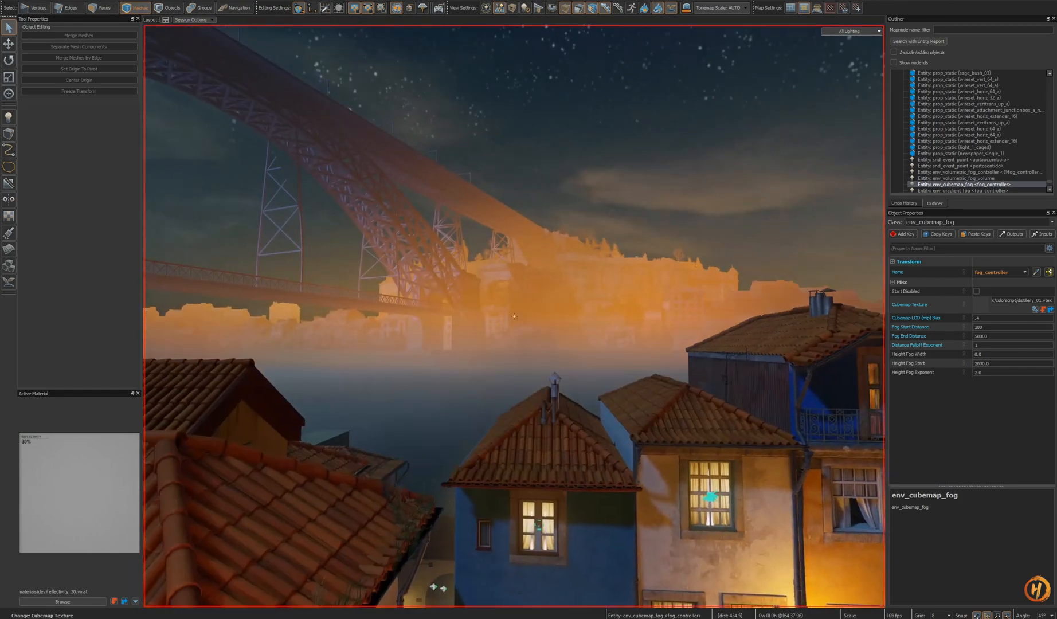
pyautogui.press('d')
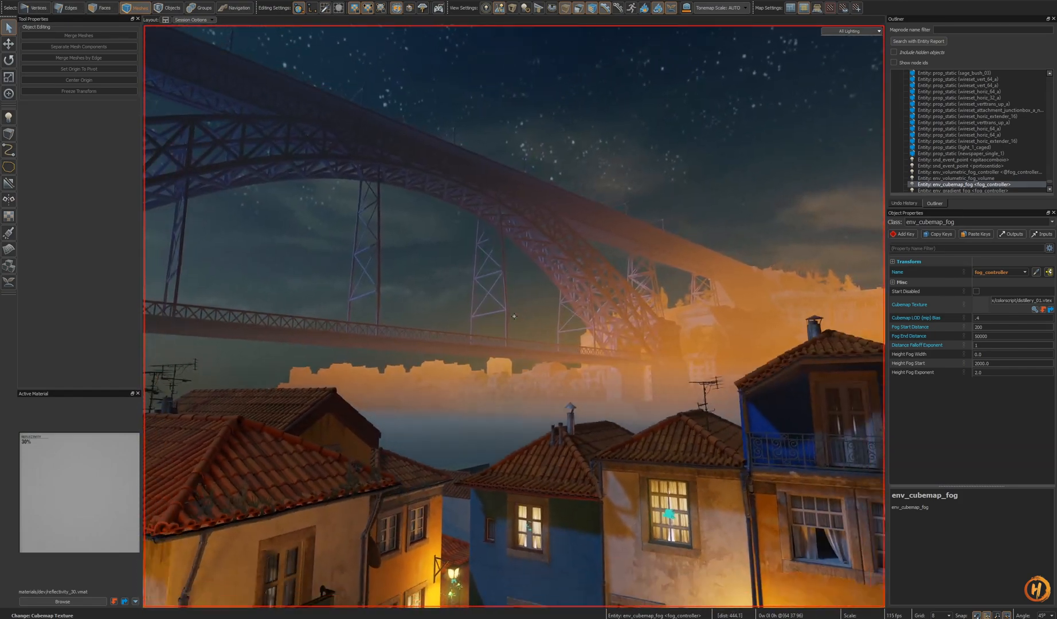
# - Fly around the alley rooftops and reset the fog controller's Cubemap LOD Bias to its default
pyautogui.press('a')
pyautogui.hotkey('shift', 's')
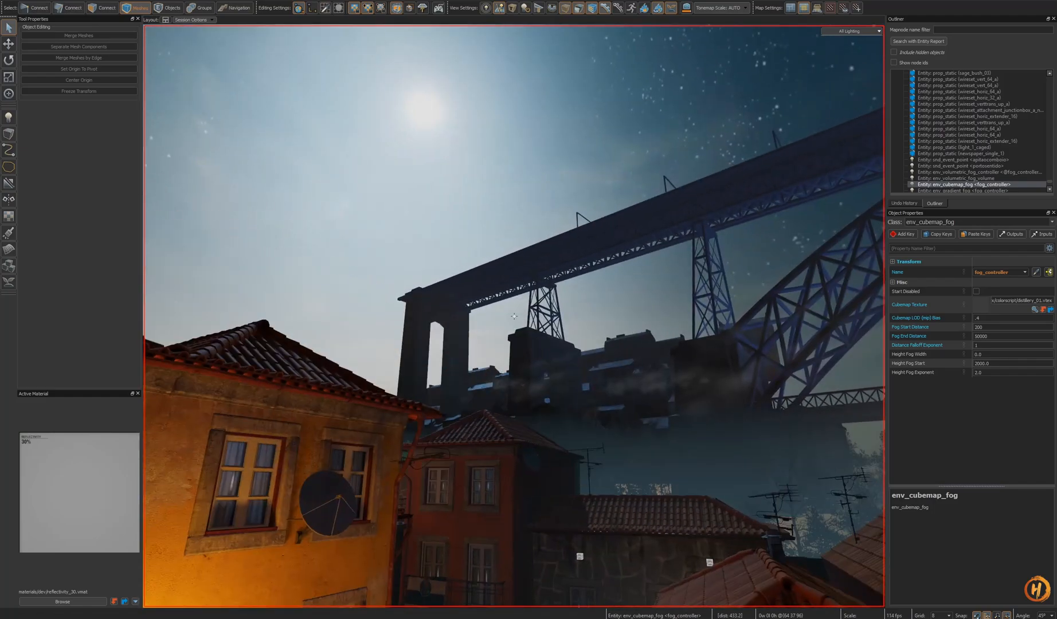
pyautogui.press('w')
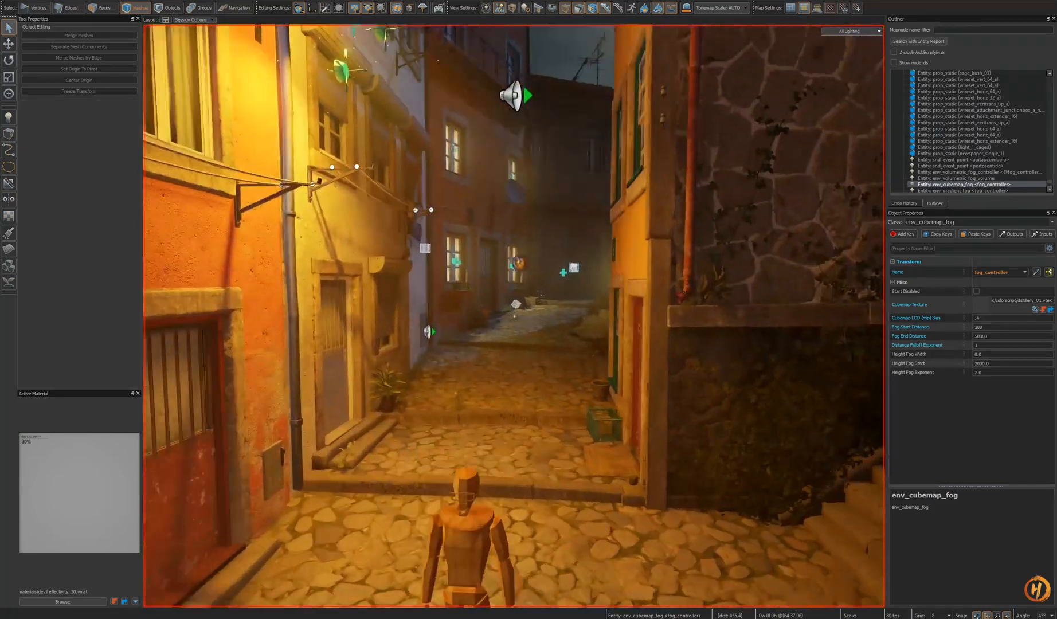
pyautogui.press('s')
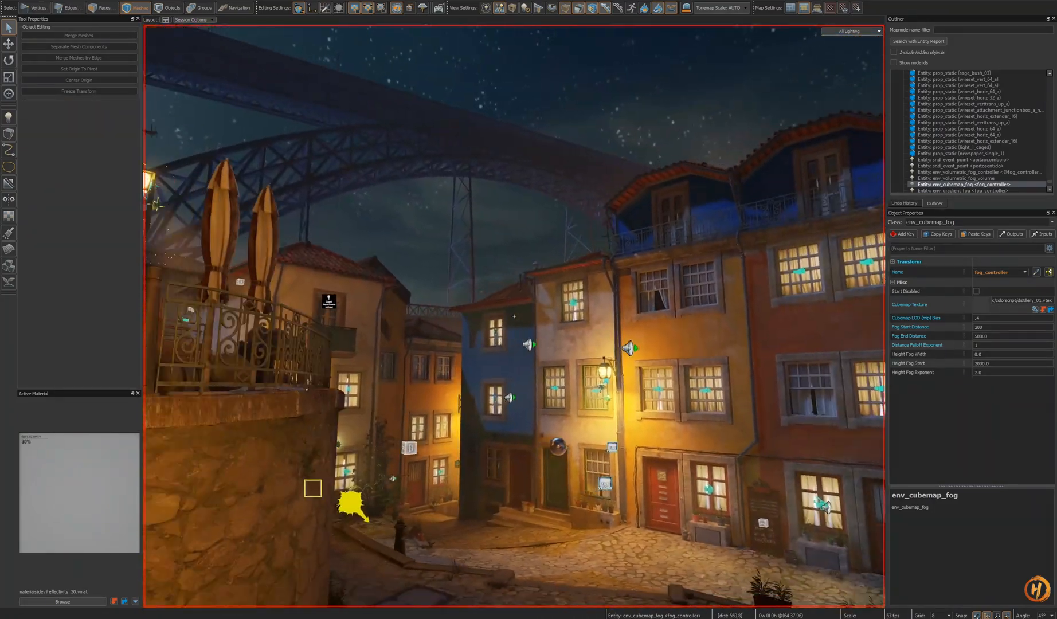
pyautogui.press('w')
pyautogui.press('z')
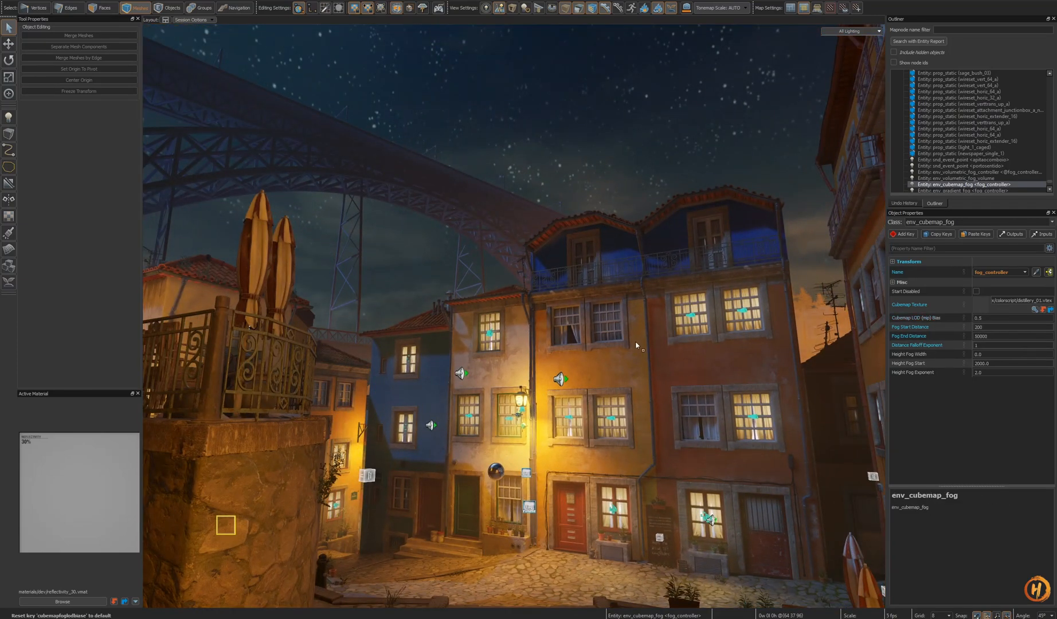
pyautogui.press('z')
pyautogui.press('s')
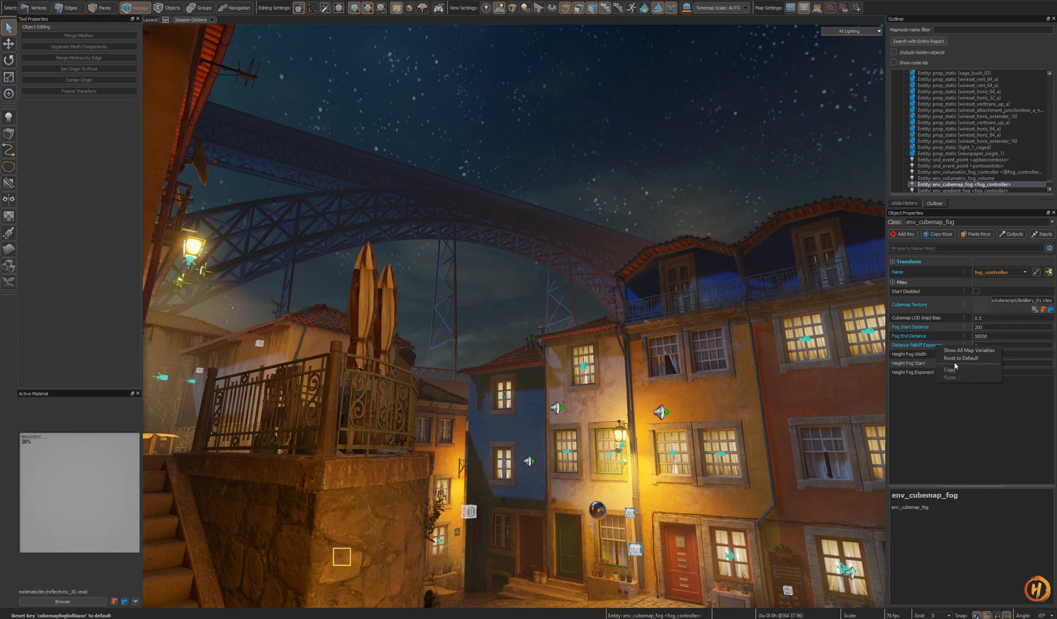
# - Reset the fog controller's Distance Falloff Exponent to default and undo the reset
pyautogui.click(961, 357)
pyautogui.press('z')
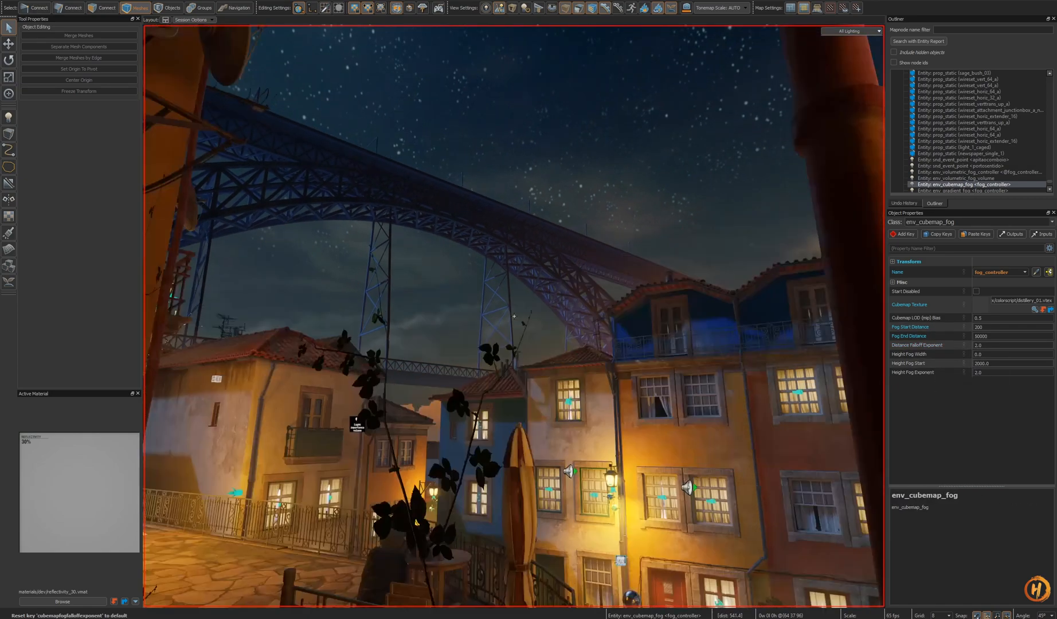
pyautogui.press('w')
pyautogui.moveTo(514, 316); pyautogui.dragTo(514, 316, button='right')
pyautogui.press('a')
pyautogui.hotkey('ctrl', 'z')
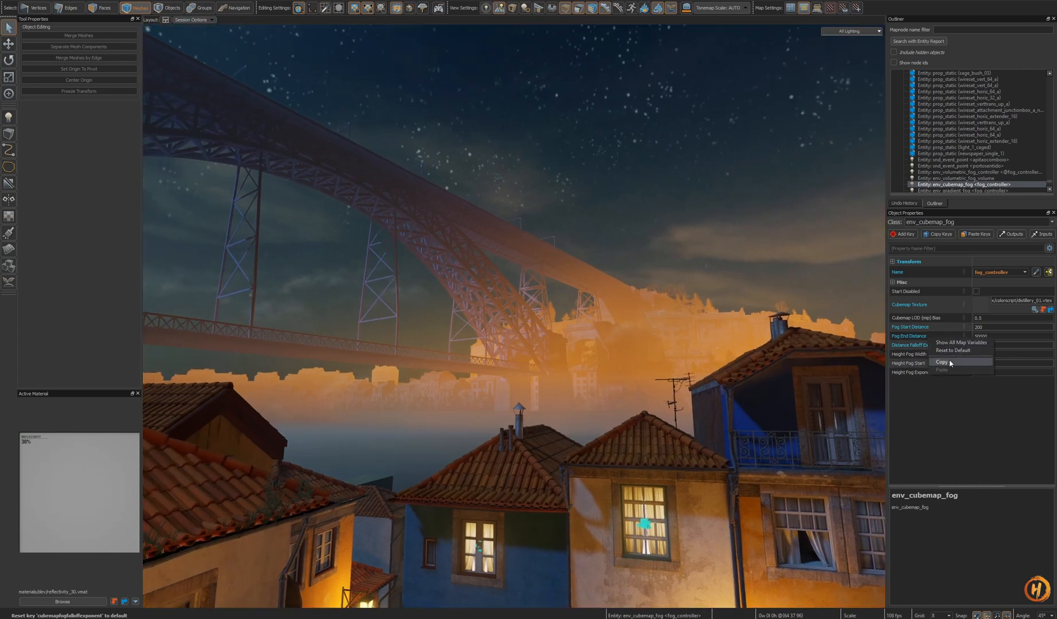
# - Try resetting the fog controller's Fog End Distance to default and undo it
pyautogui.click(952, 350)
pyautogui.moveTo(581, 345); pyautogui.dragTo(580, 345, button='right')
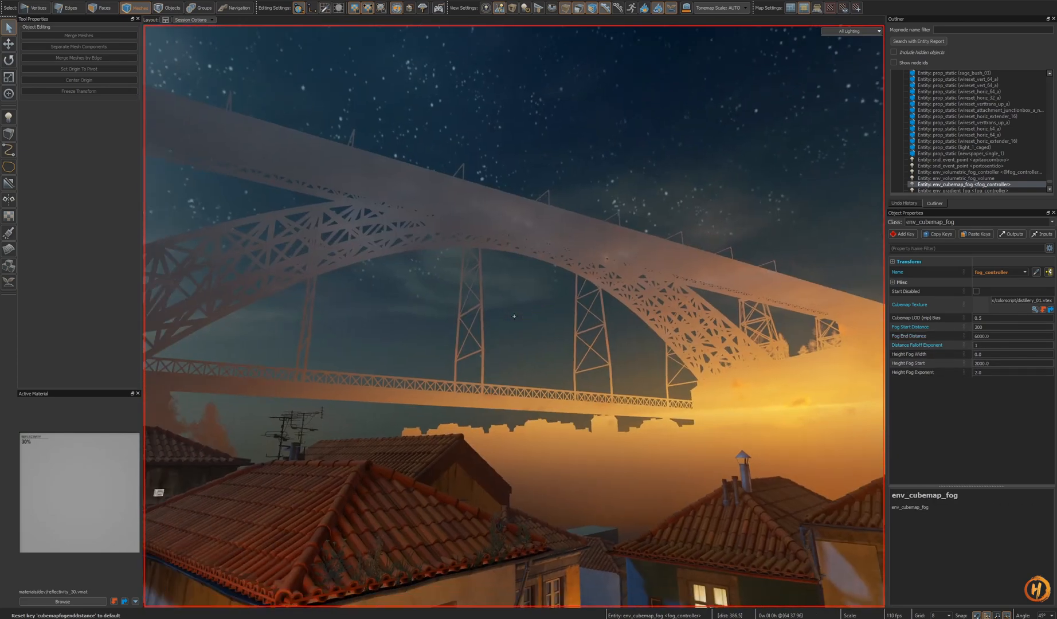
pyautogui.hotkey('ctrl', 'z')
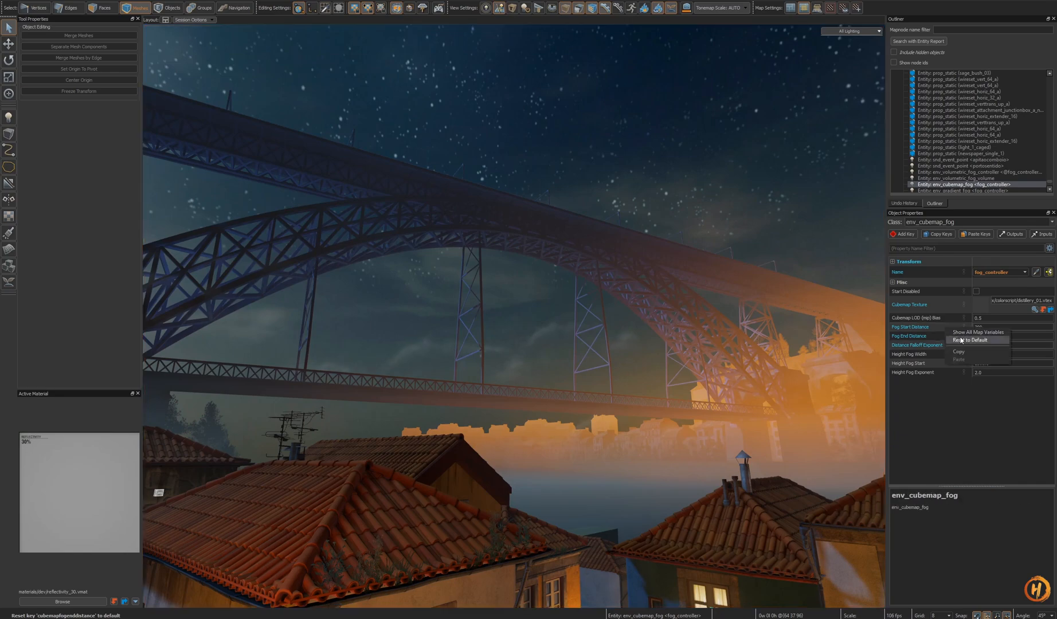
pyautogui.moveTo(514, 316); pyautogui.dragTo(514, 316, button='right')
pyautogui.press('s')
pyautogui.moveTo(730, 367); pyautogui.dragTo(514, 316, button='right')
pyautogui.press('w')
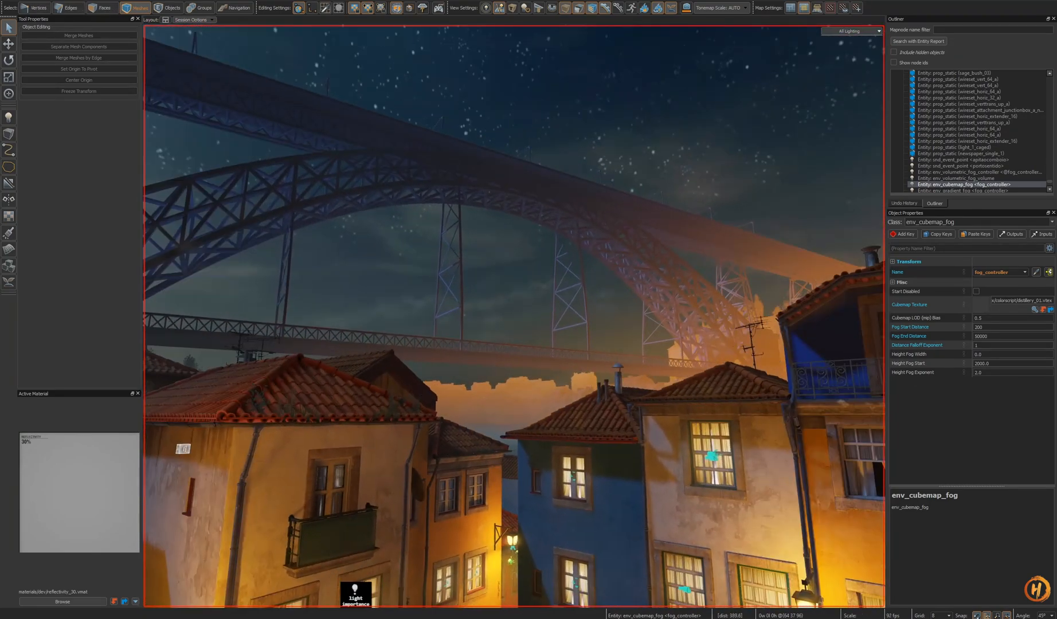
# - Browse through the cubemap textures and set the fog controller's Cubemap Texture to quarantine_entrance_01.vtex
pyautogui.click(1034, 310)
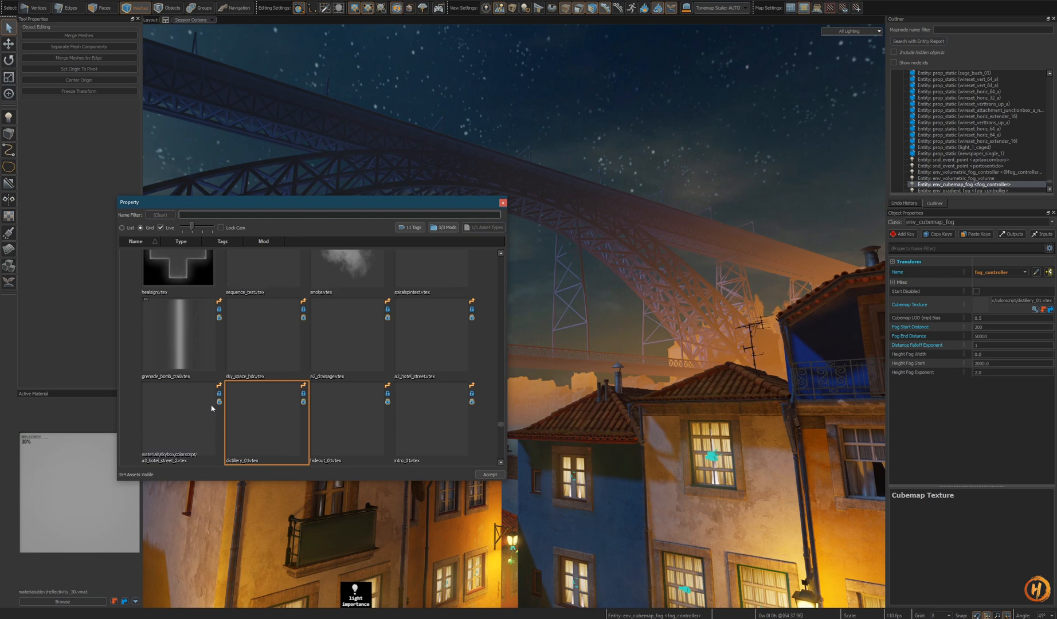
pyautogui.click(176, 423)
pyautogui.press('Left')
pyautogui.press('Left')
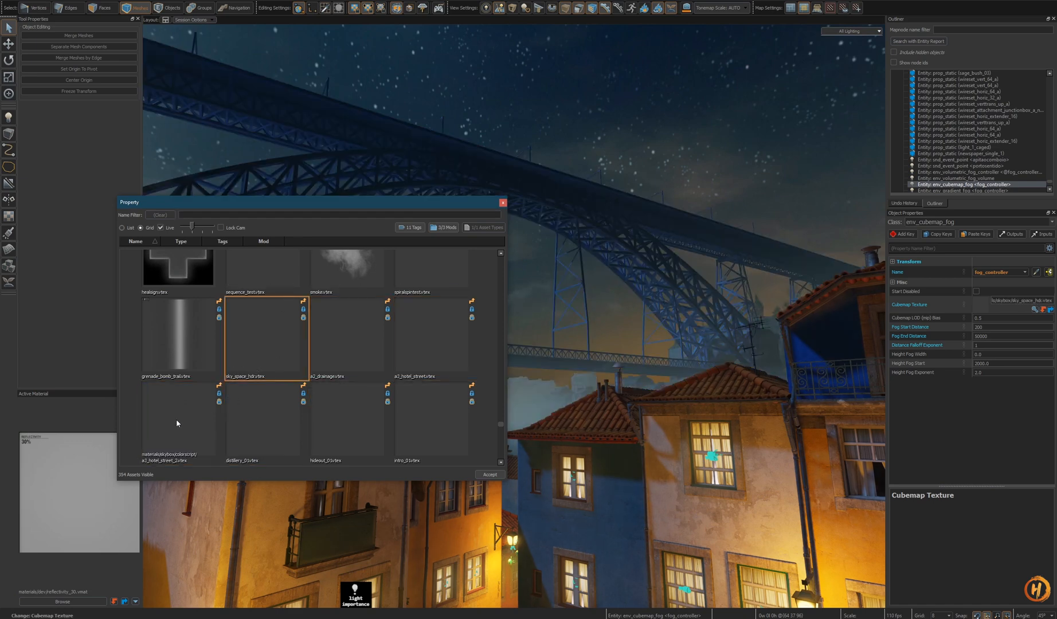
pyautogui.press('Right')
pyautogui.press('Right')
pyautogui.press('Right')
pyautogui.press('Right')
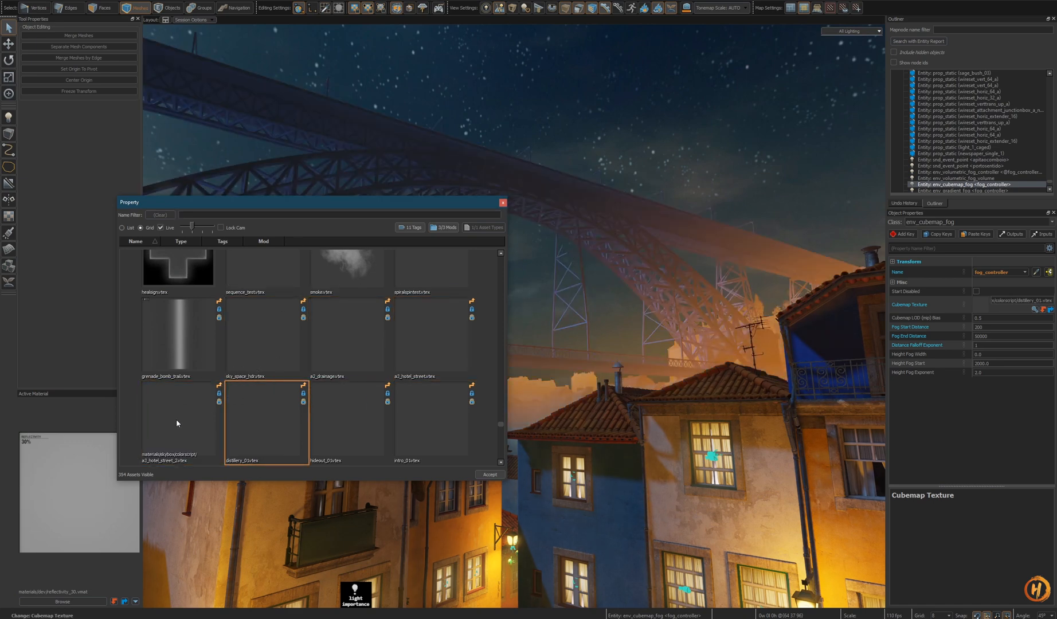
pyautogui.press('Right')
pyautogui.press('Right')
pyautogui.press('Right')
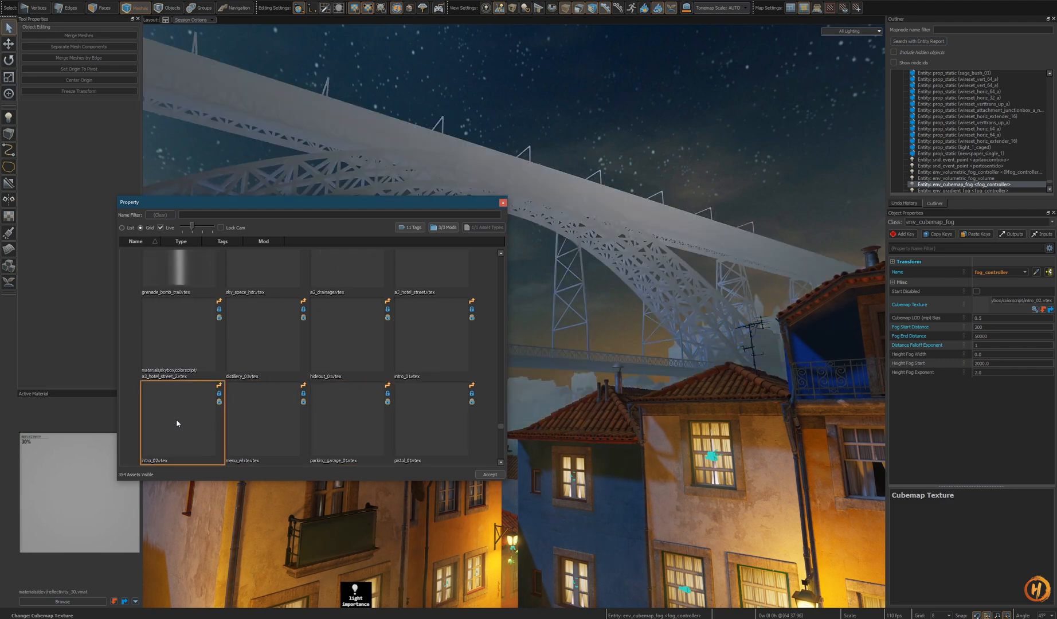
pyautogui.press('Right')
pyautogui.press('Right')
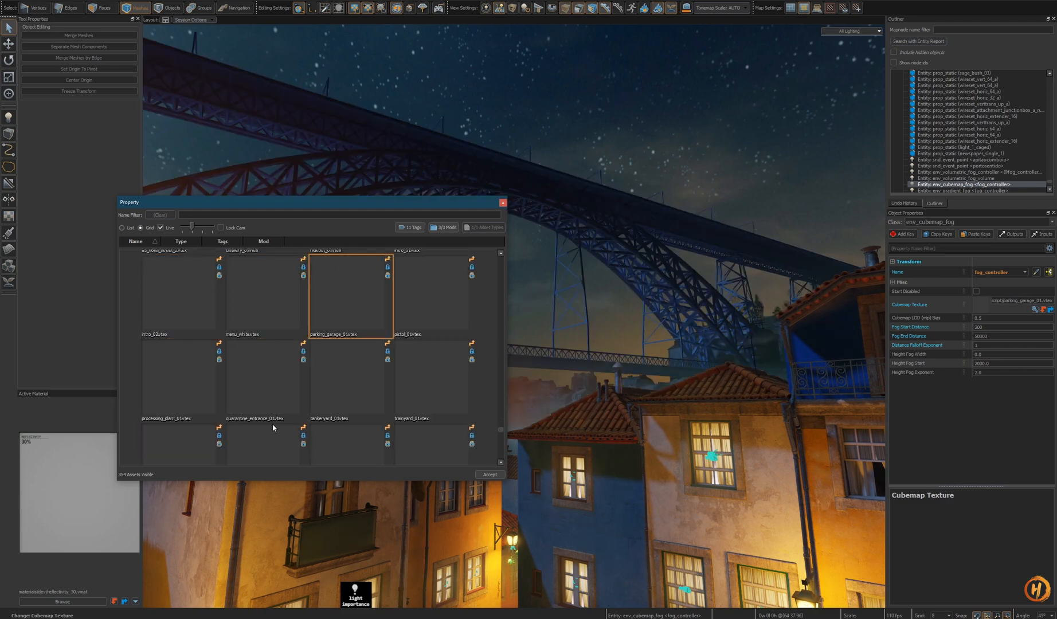
pyautogui.press('Right')
pyautogui.press('Right')
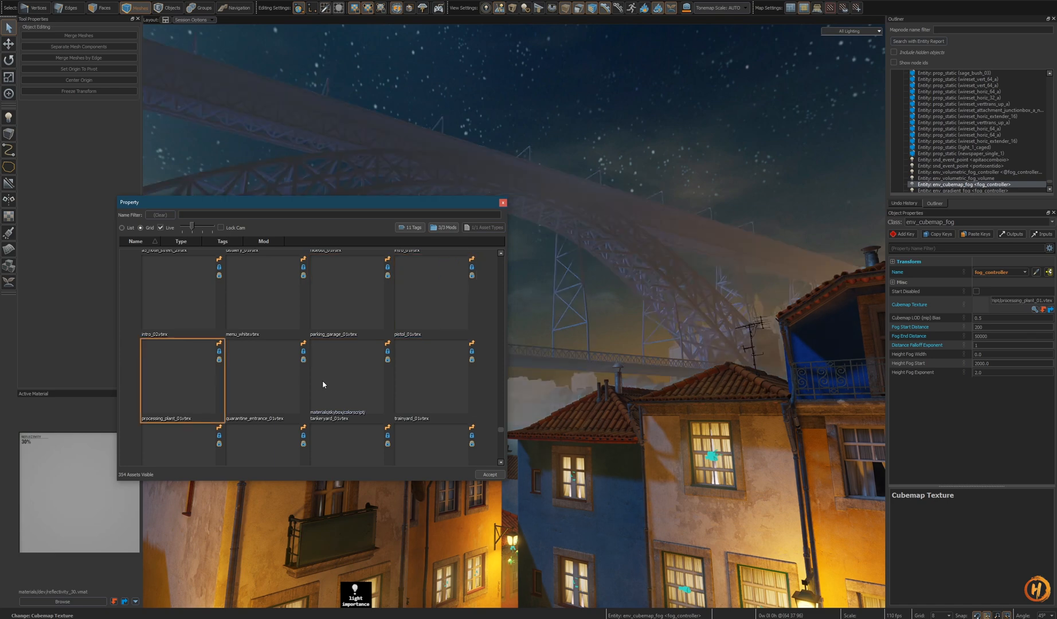
pyautogui.press('Right')
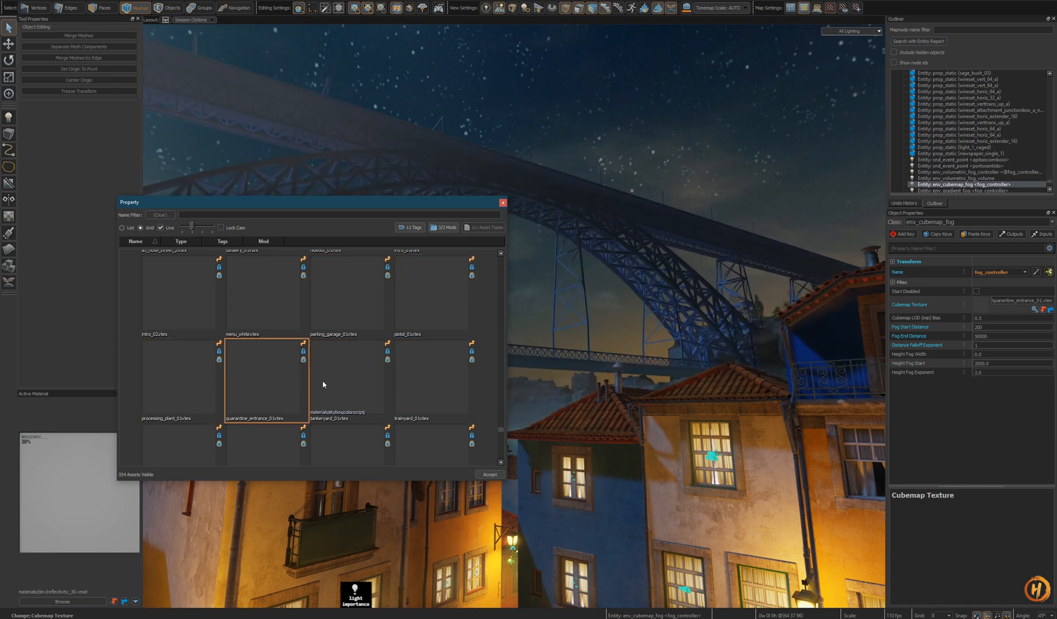
pyautogui.click(489, 476)
# - Fly back to the fog entities in the alley, select the env_cubemap_fog fog controller and switch to the 3D skybox map
pyautogui.press('z')
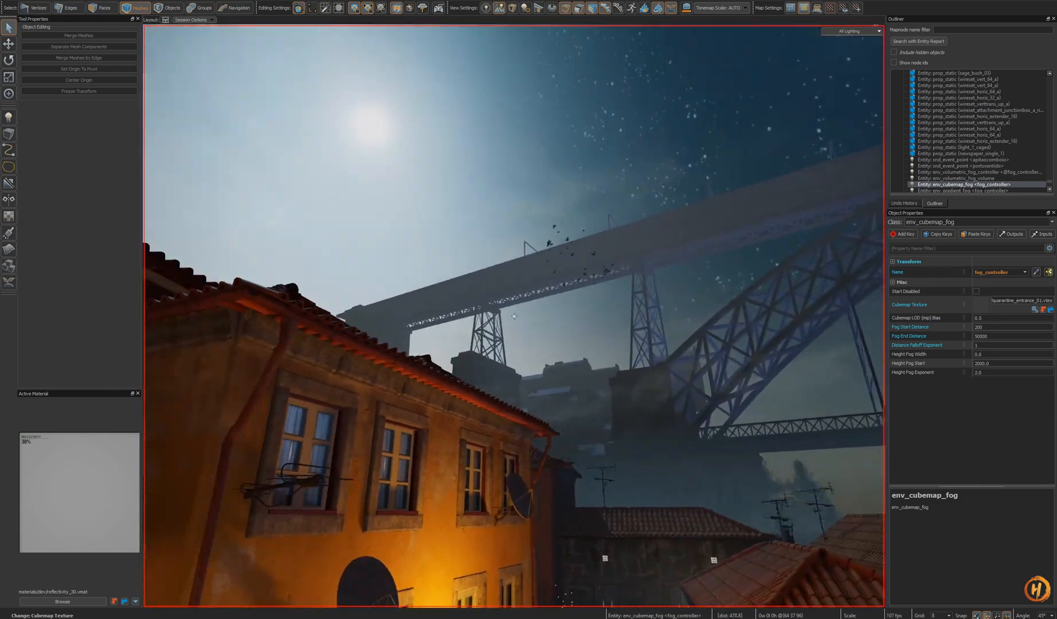
pyautogui.press('s')
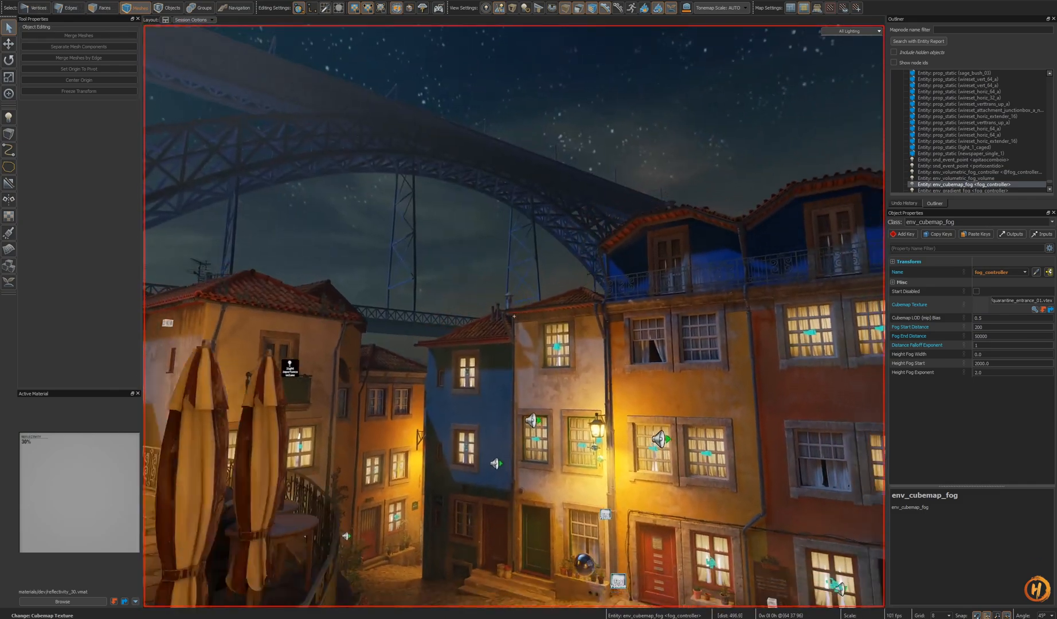
pyautogui.press('s')
pyautogui.press('w')
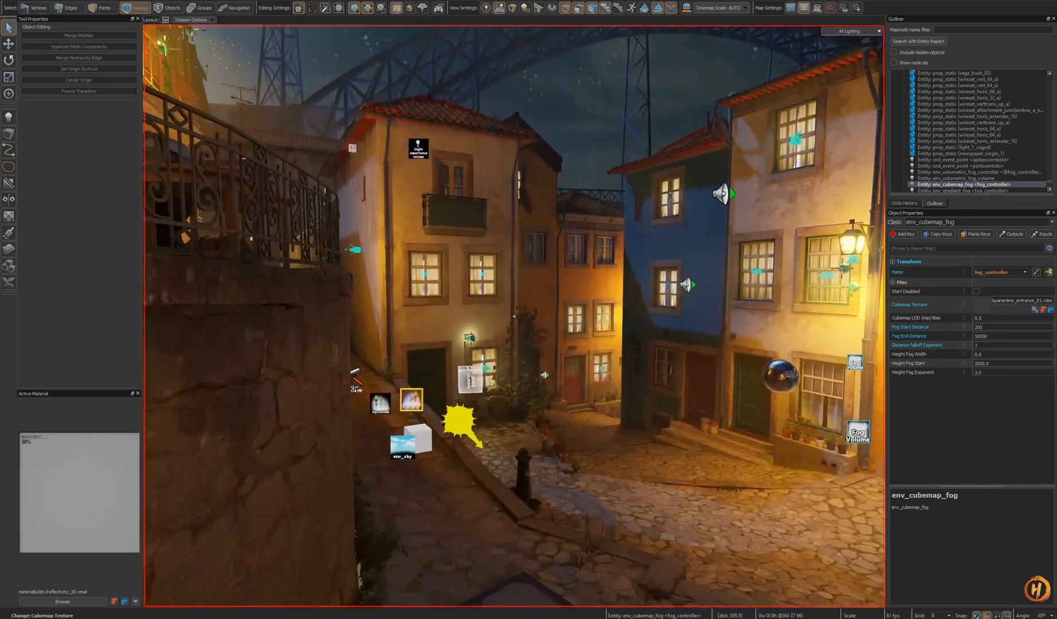
pyautogui.press('w')
pyautogui.press('z')
pyautogui.press('Escape')
pyautogui.press('z')
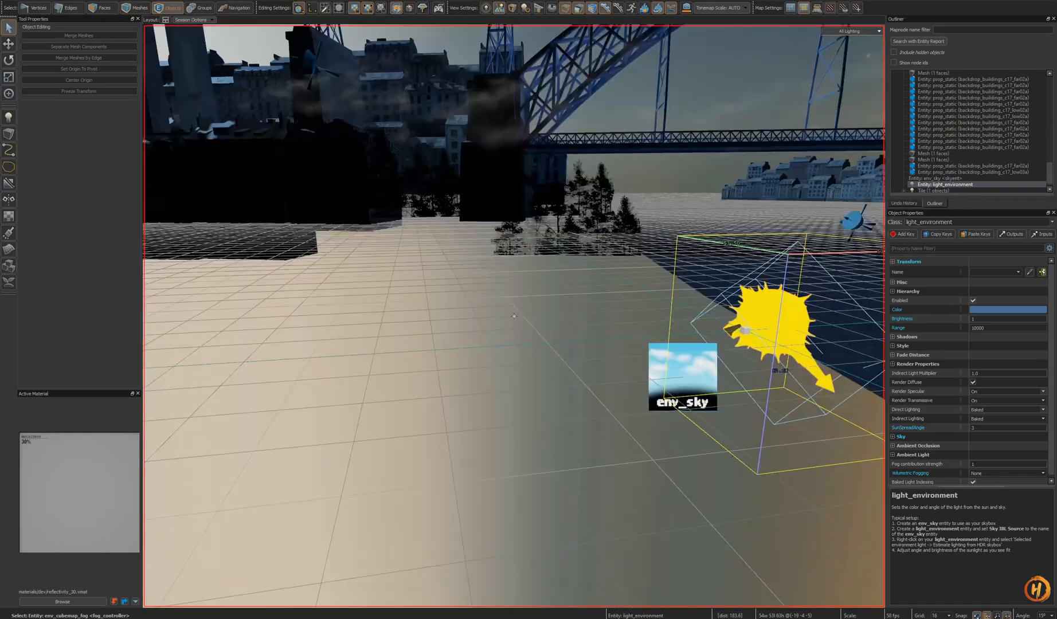
pyautogui.press('s')
pyautogui.press('z')
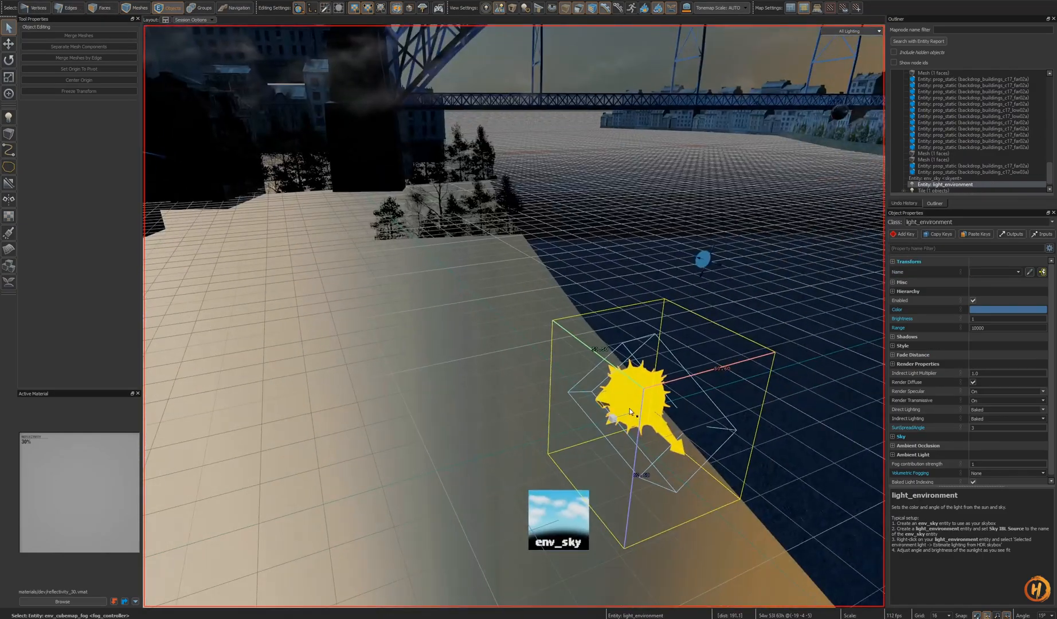
# - Paste the fog controller into the skybox map, move it beside the light_environment, and save the map
pyautogui.hotkey('ctrl', 'v')
pyautogui.press('z')
pyautogui.press('z')
pyautogui.press('t')
pyautogui.keyDown('ctrl'); pyautogui.moveTo(596, 523); pyautogui.dragTo(596, 473); pyautogui.keyUp('ctrl')
pyautogui.press('z')
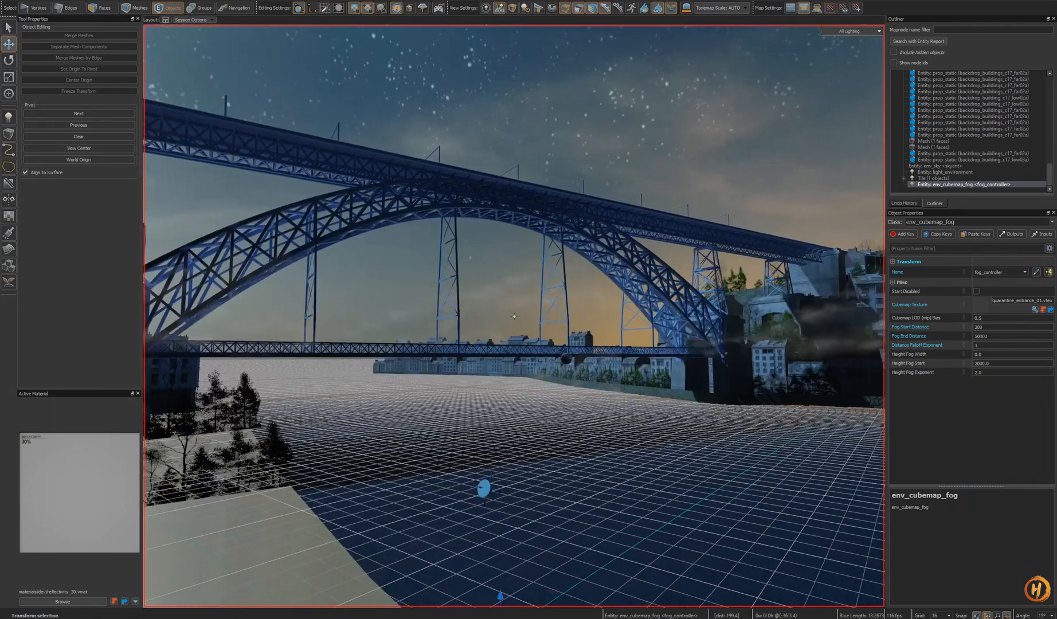
pyautogui.press('z')
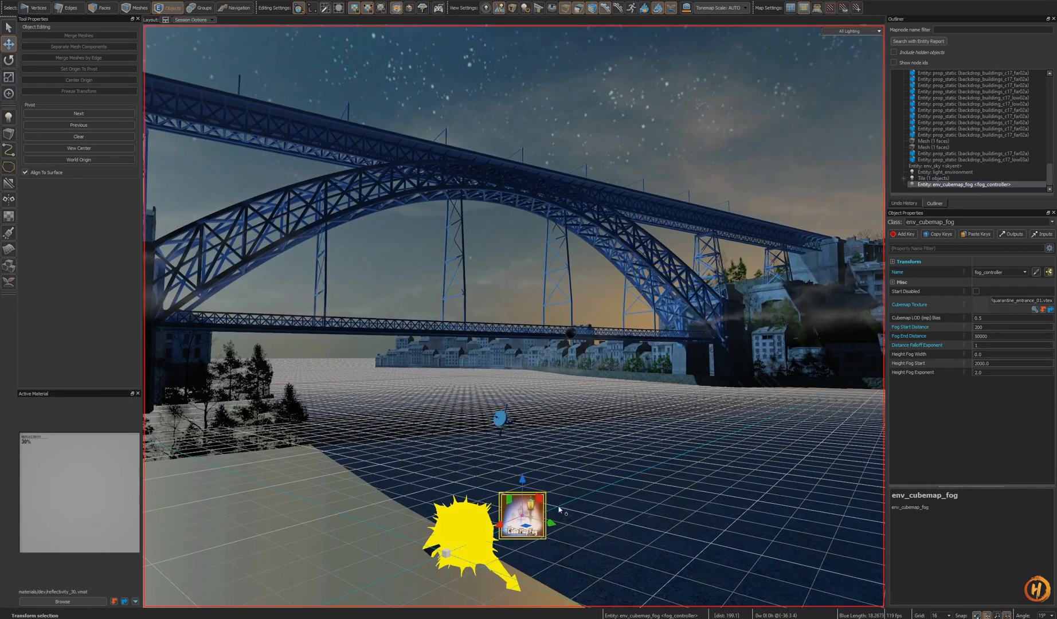
pyautogui.press('z')
pyautogui.hotkey('ctrl', 'z')
pyautogui.press('z')
pyautogui.press('z')
pyautogui.hotkey('ctrl', 's')
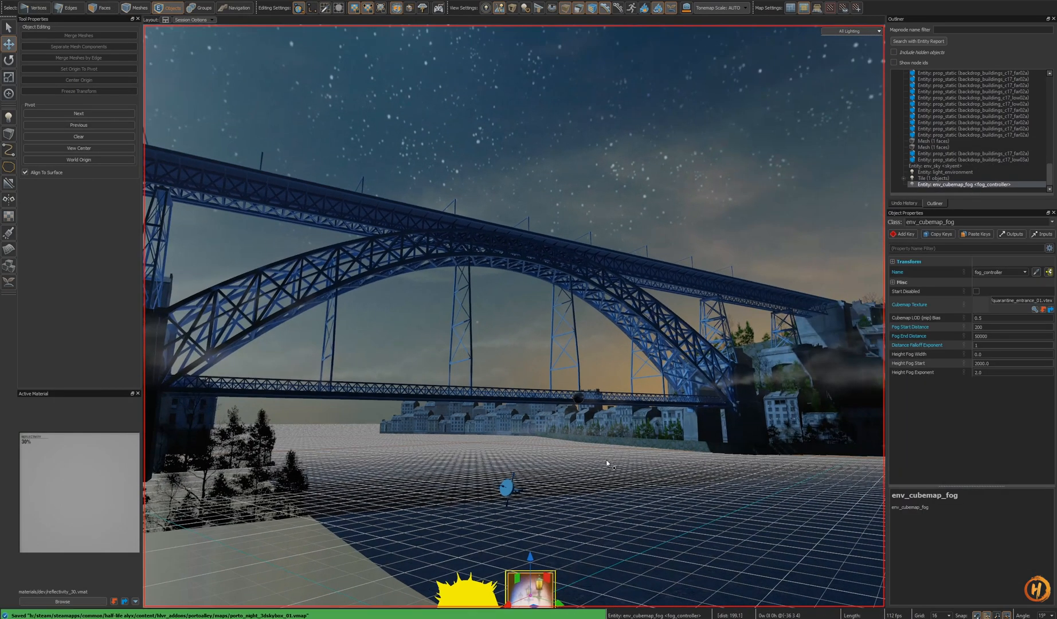
# - Switch back to the alley map and fly through the streets to inspect the fog and night sky
pyautogui.hotkey('ctrl', 'Tab')
pyautogui.press('z')
pyautogui.press('w')
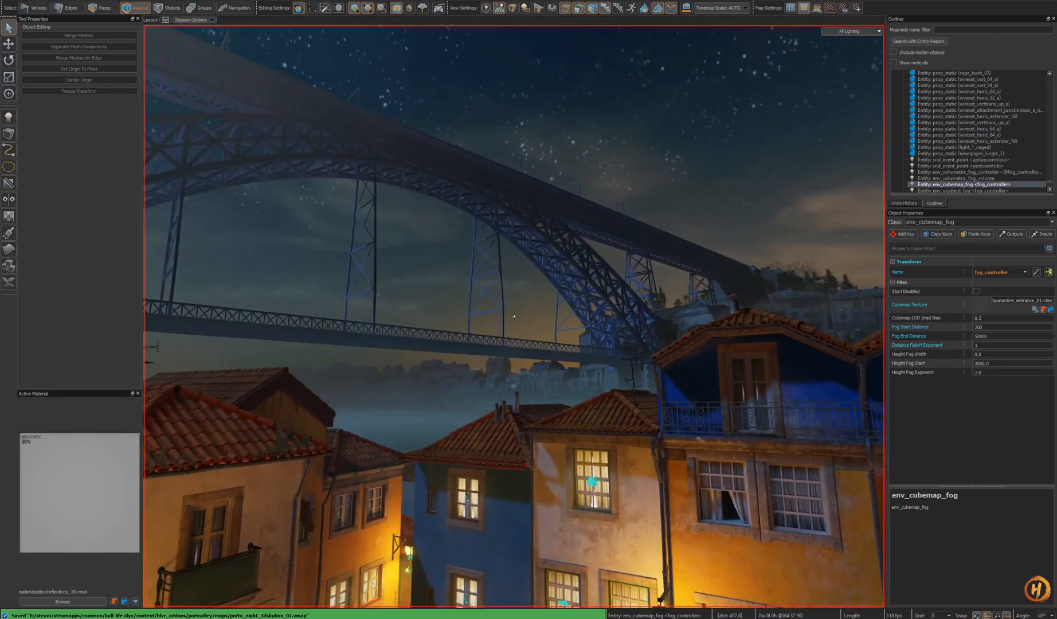
pyautogui.press('w')
pyautogui.press('z')
pyautogui.press('z')
pyautogui.press('w')
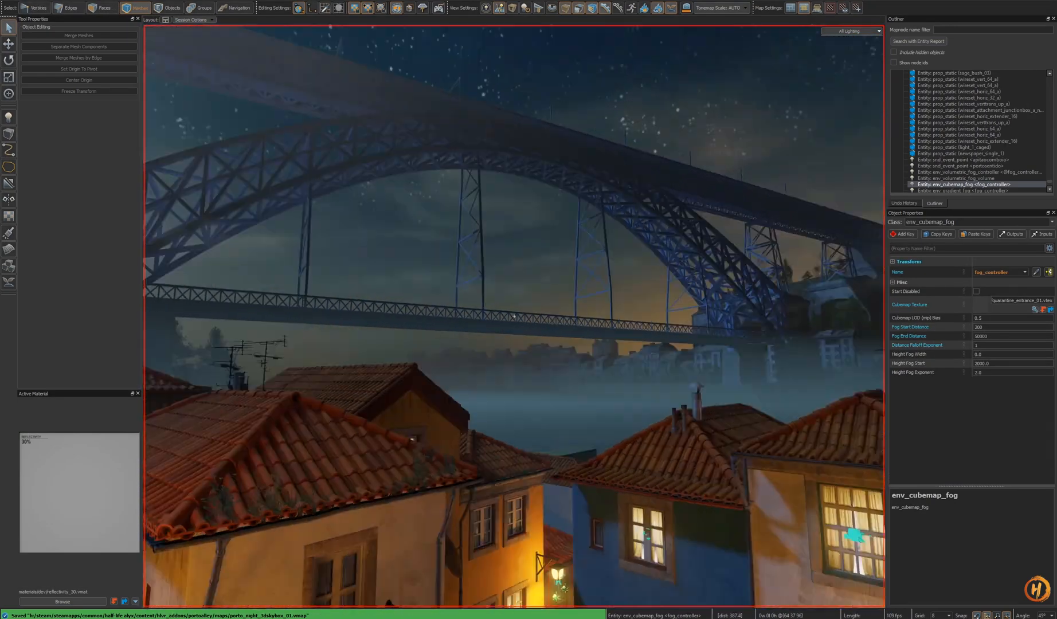
pyautogui.press('w')
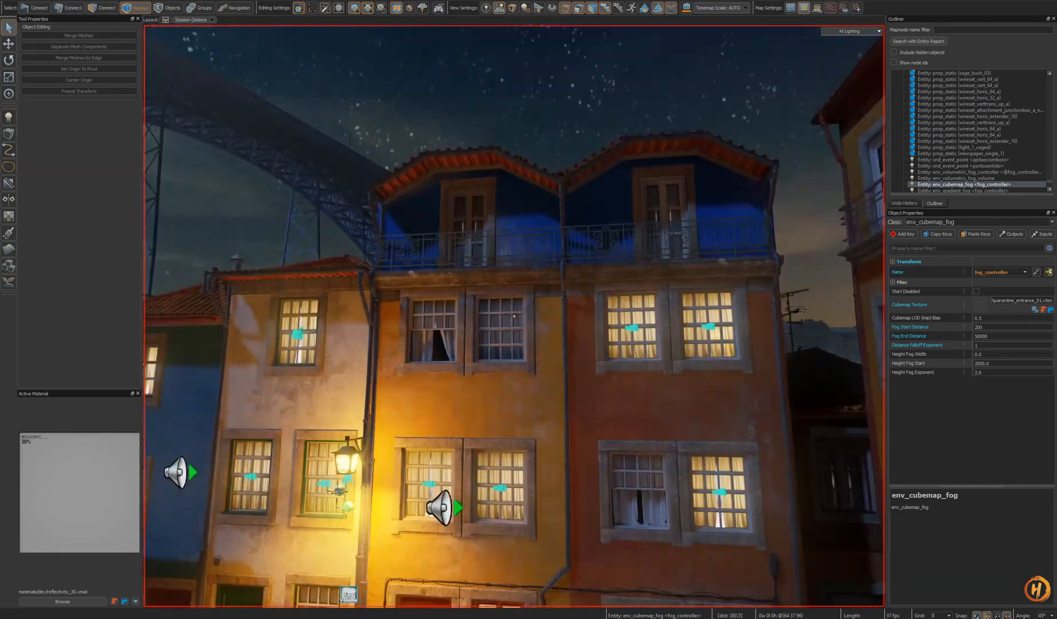
pyautogui.press('s')
pyautogui.press('s')
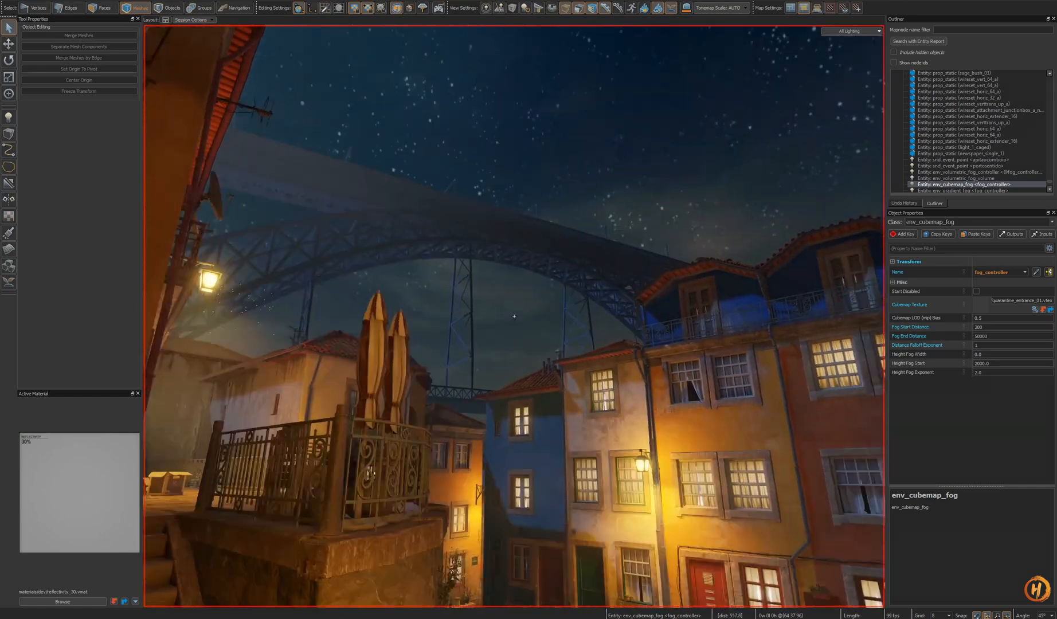
pyautogui.press('w')
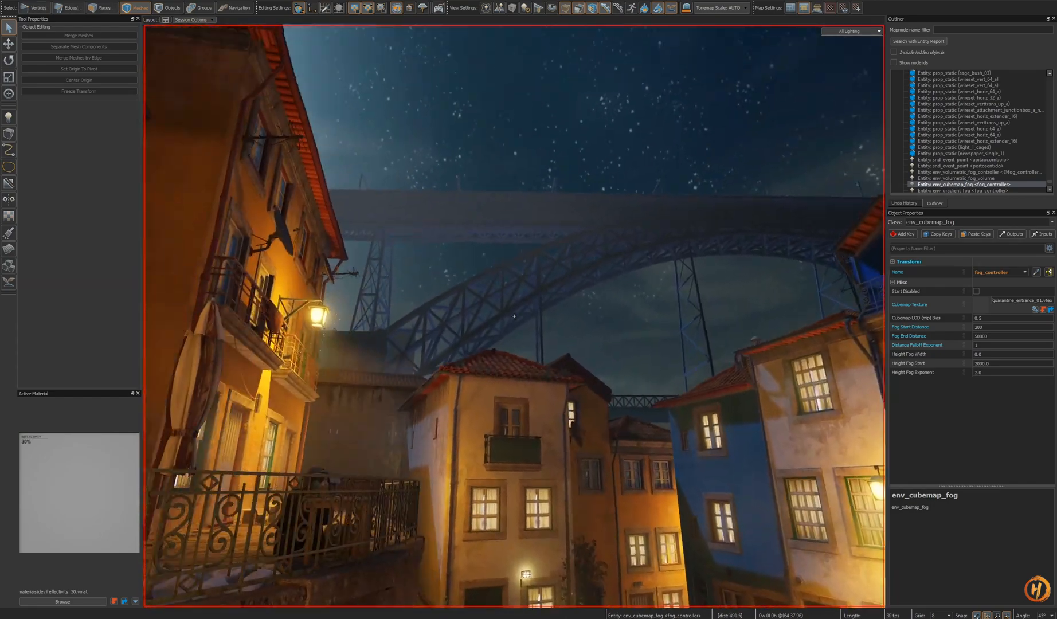
pyautogui.press('d')
pyautogui.press('d')
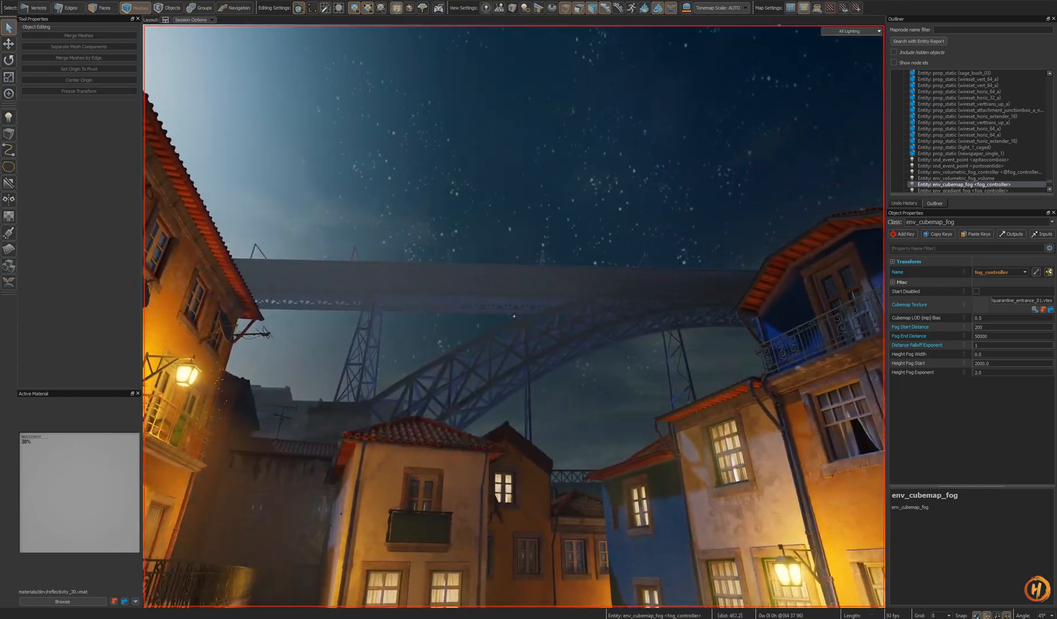
pyautogui.press('w')
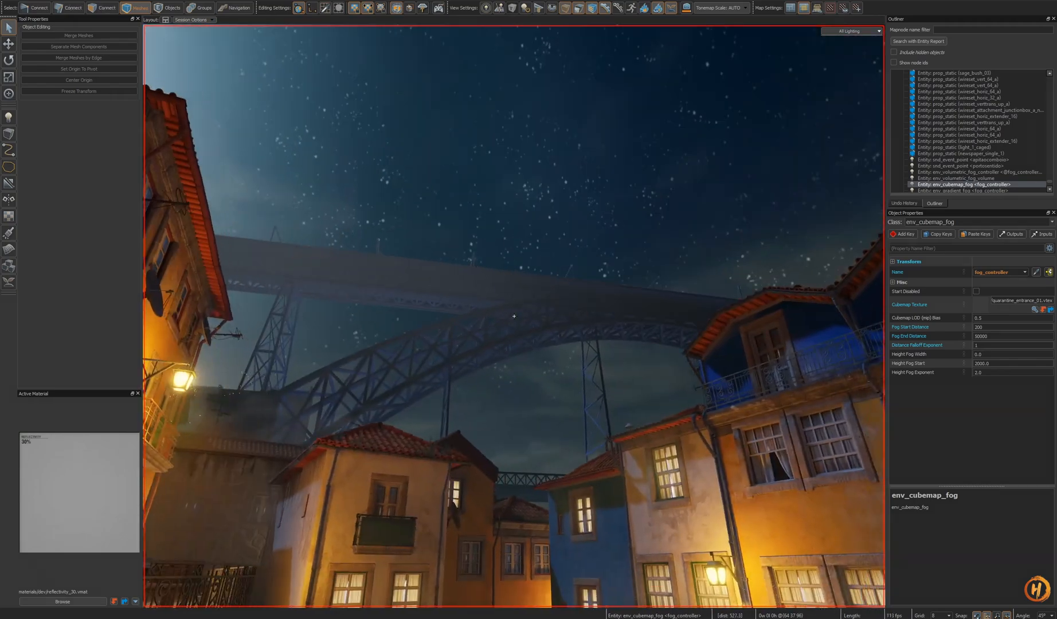
pyautogui.press('w')
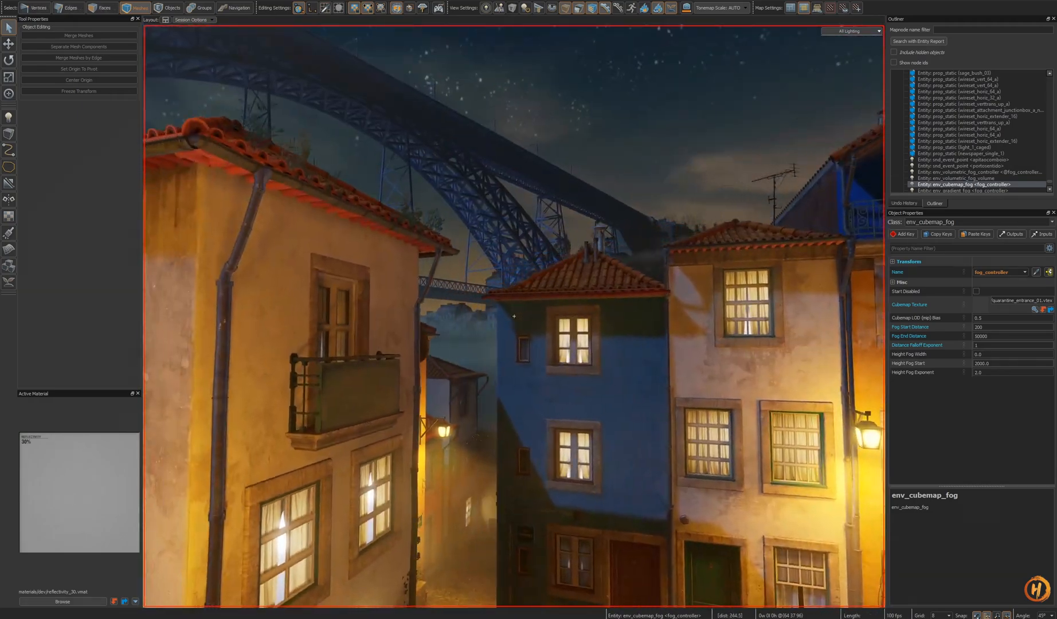
pyautogui.press('w')
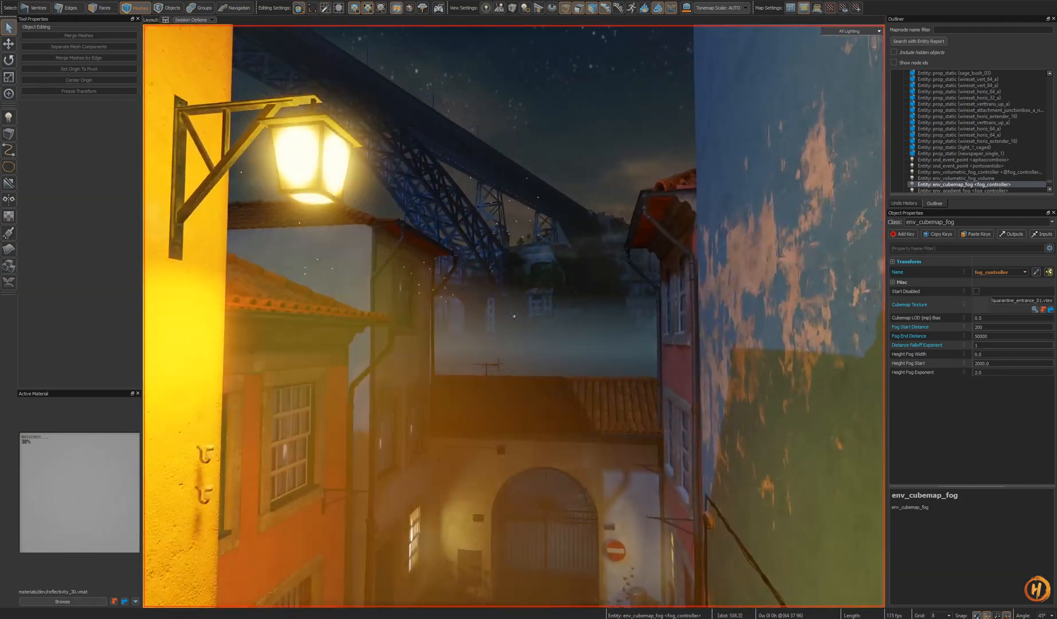
pyautogui.press('w')
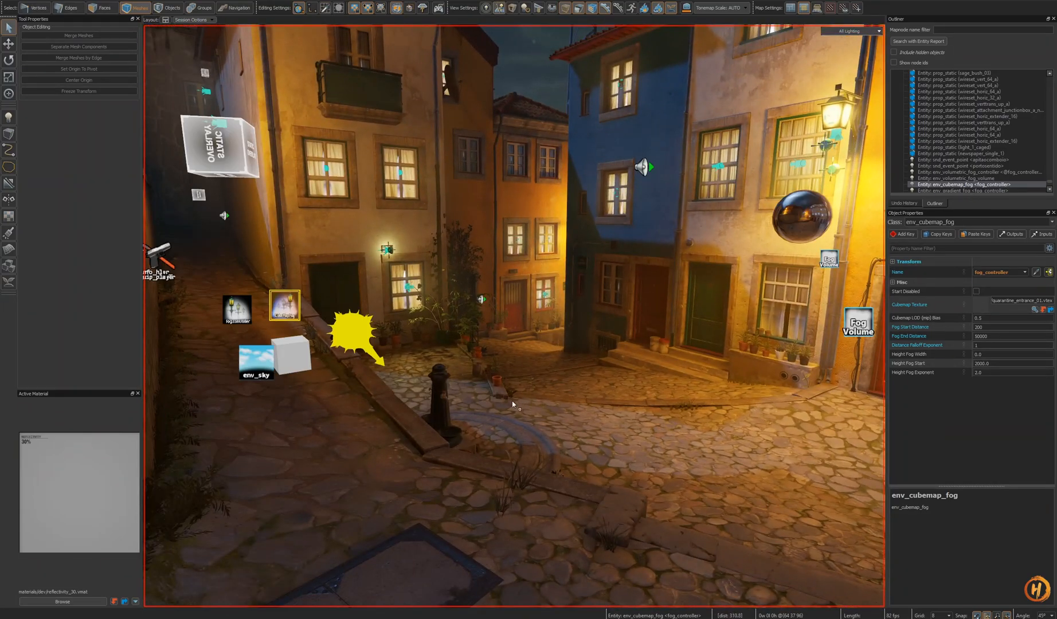
# - Try new Distance Falloff Exponent values on the cubemap fog controller, undoing and redoing the change, and save the map
pyautogui.press('s')
pyautogui.moveTo(512, 404); pyautogui.dragTo(525, 338, button='right')
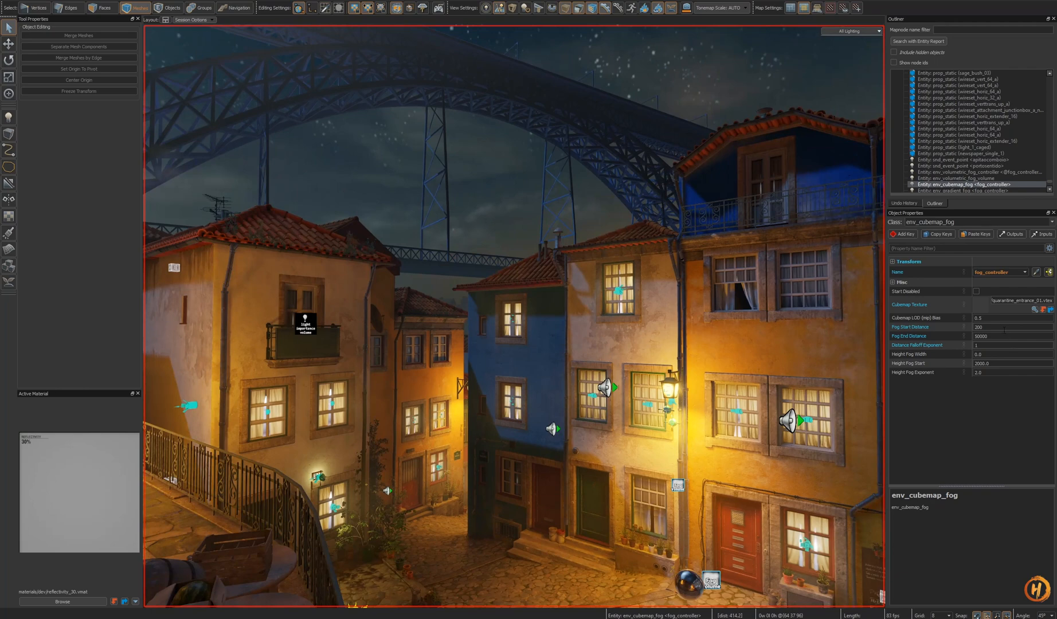
pyautogui.write('1')
pyautogui.press('Return')
pyautogui.moveTo(646, 412); pyautogui.dragTo(646, 391, button='right')
pyautogui.press('w')
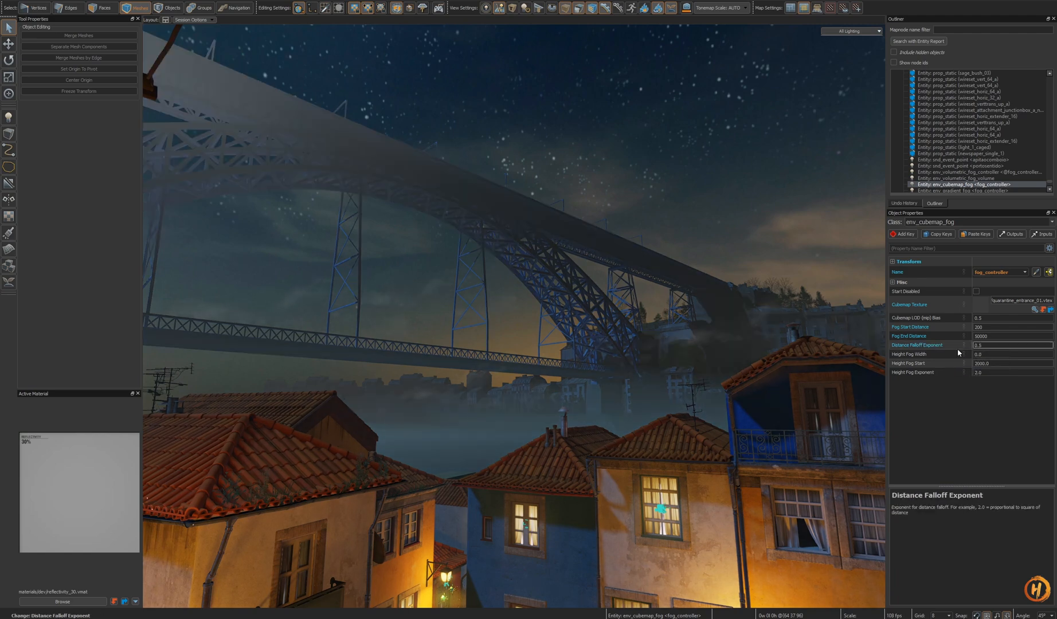
pyautogui.press('s')
pyautogui.moveTo(514, 316)
pyautogui.mouseDown(button='right')
pyautogui.moveTo(533, 316)
pyautogui.moveTo(513, 313)
pyautogui.moveTo(510, 324)
pyautogui.moveTo(509, 304)
pyautogui.moveTo(514, 316)
pyautogui.mouseUp(button='right')
pyautogui.hotkey('ctrl', 'z')
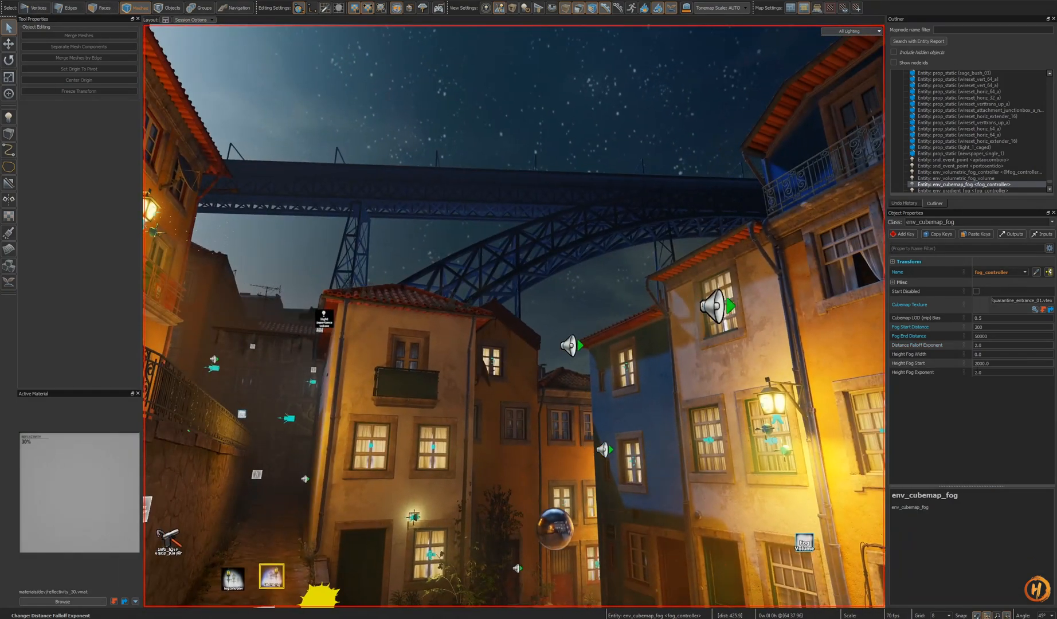
pyautogui.hotkey('ctrl', 'y')
pyautogui.hotkey('ctrl', 's')
# - Set the cubemap fog controller's Distance Falloff Exponent to 1.4
pyautogui.moveTo(802, 356); pyautogui.dragTo(768, 351, button='right')
pyautogui.click(1015, 346)
pyautogui.write('2')
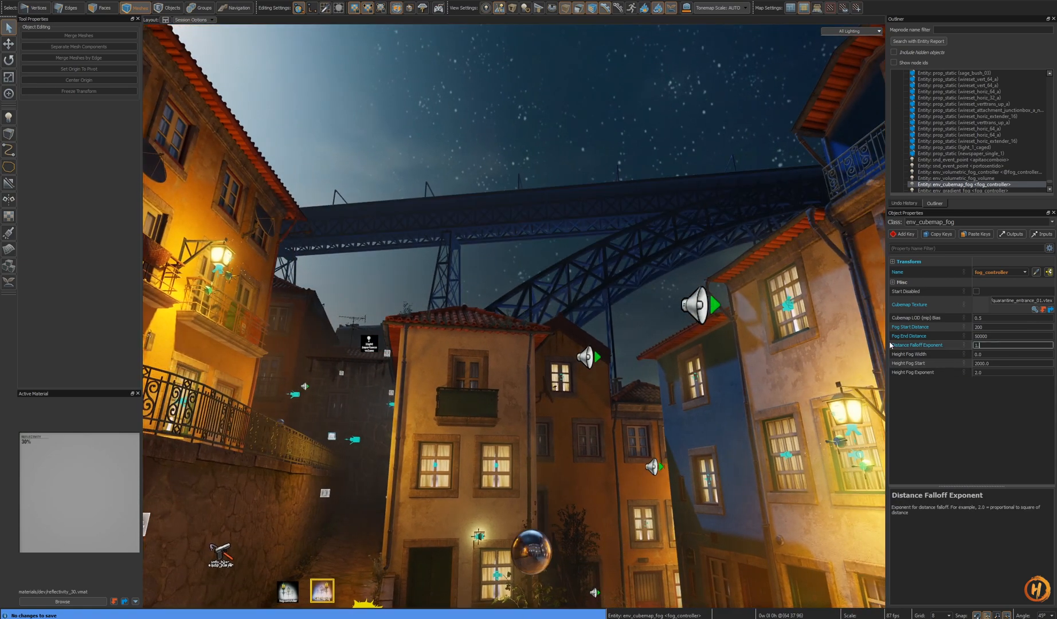
pyautogui.write('4')
pyautogui.moveTo(591, 409); pyautogui.dragTo(514, 316, button='right')
pyautogui.press('w')
pyautogui.click(455, 337)
pyautogui.moveTo(455, 337); pyautogui.dragTo(568, 395, button='right')
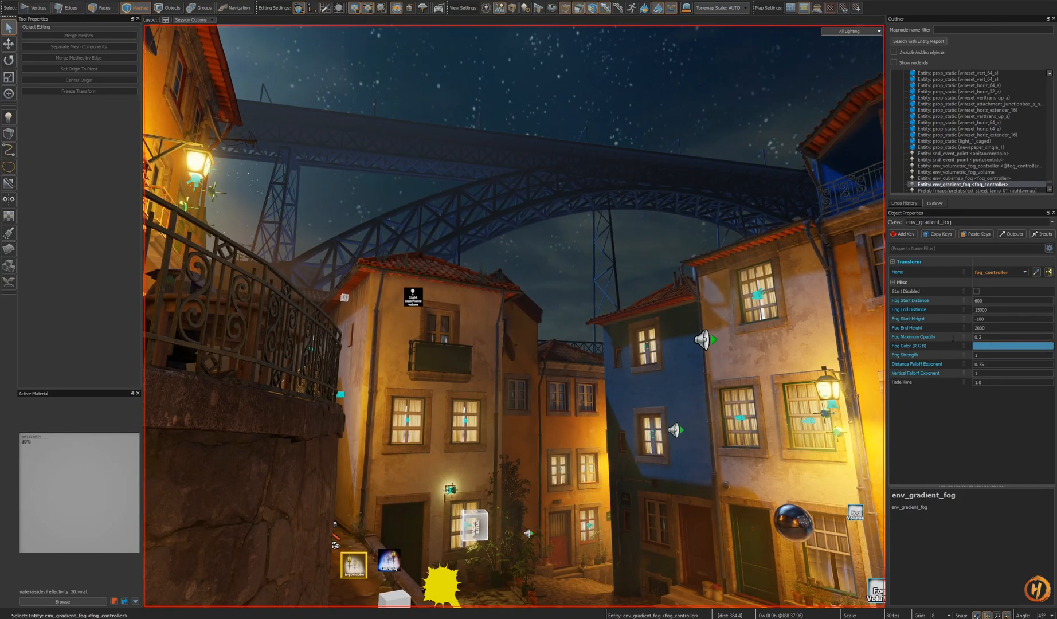
pyautogui.press('Return')
pyautogui.moveTo(594, 420)
pyautogui.mouseDown(button='right')
pyautogui.moveTo(514, 316)
pyautogui.moveTo(594, 420)
pyautogui.mouseUp(button='right')
pyautogui.hotkey('ctrl', 'z')
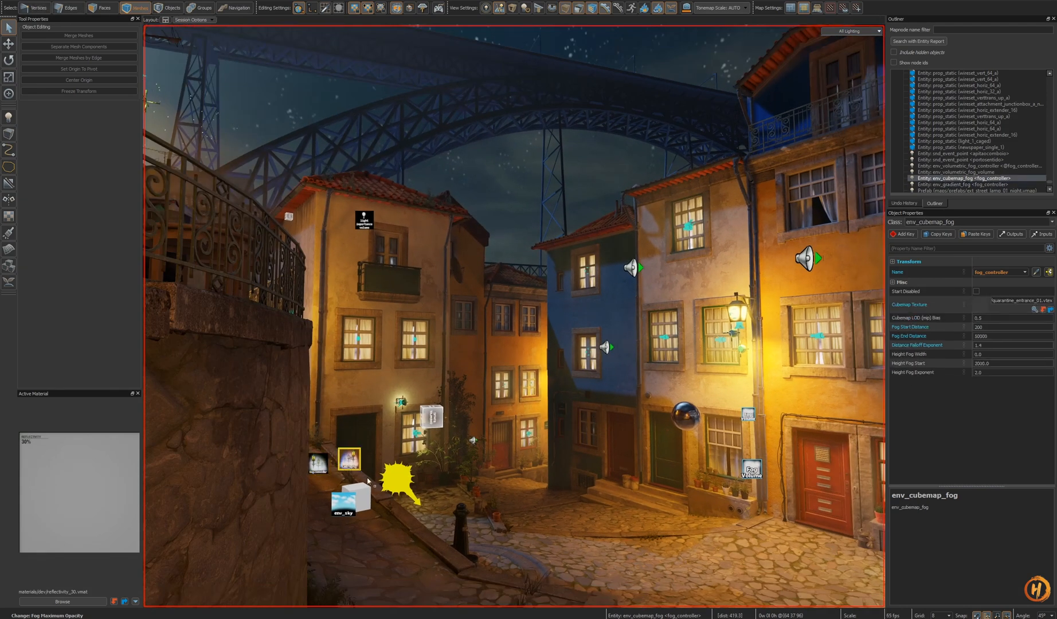
pyautogui.moveTo(664, 373); pyautogui.dragTo(455, 493, button='right')
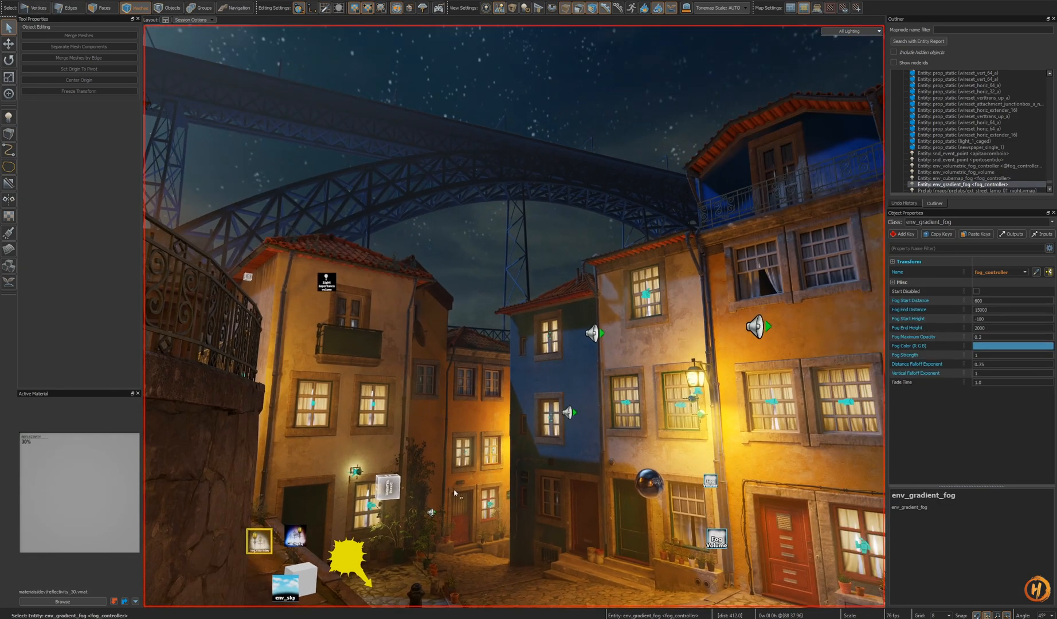
pyautogui.moveTo(373, 506); pyautogui.dragTo(461, 480, button='right')
pyautogui.hotkey('ctrl', 'z')
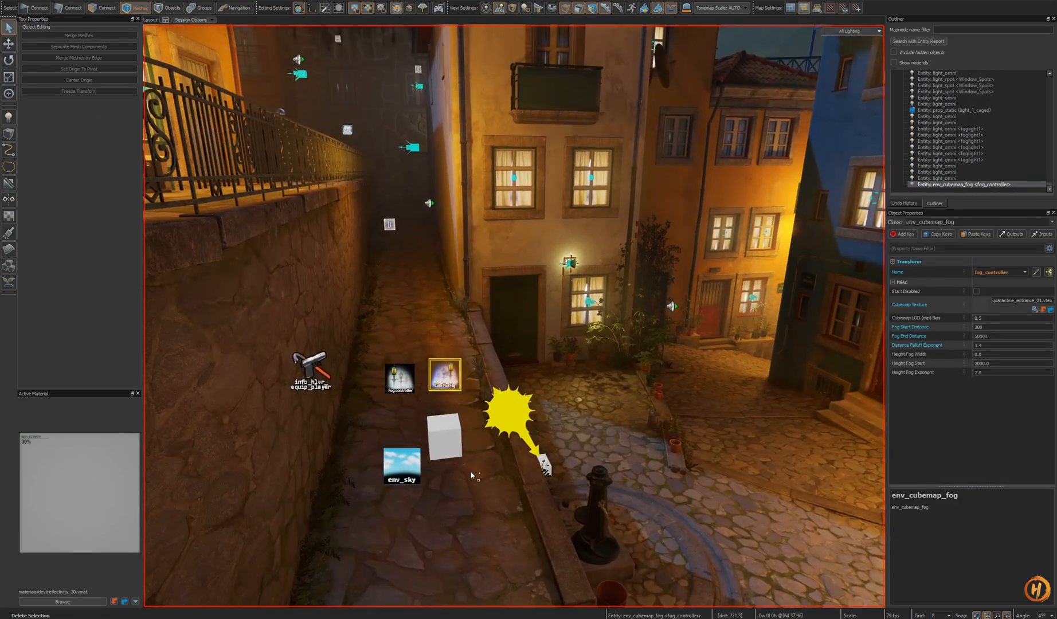
pyautogui.moveTo(612, 338); pyautogui.dragTo(514, 316, button='right')
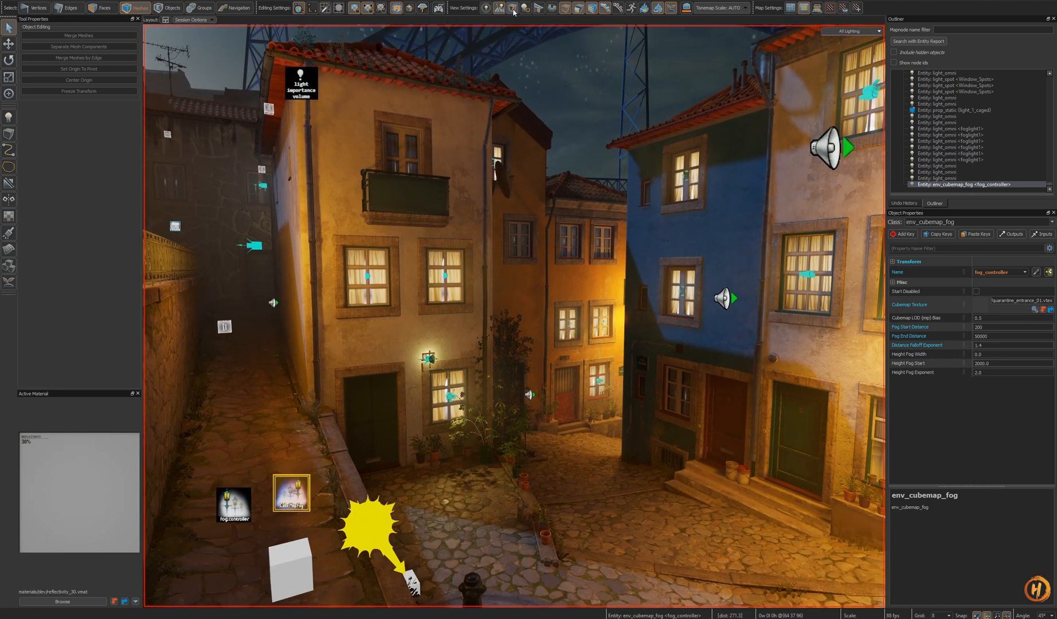
pyautogui.click(513, 11)
pyautogui.moveTo(508, 401); pyautogui.dragTo(514, 316, button='right')
pyautogui.click(509, 400)
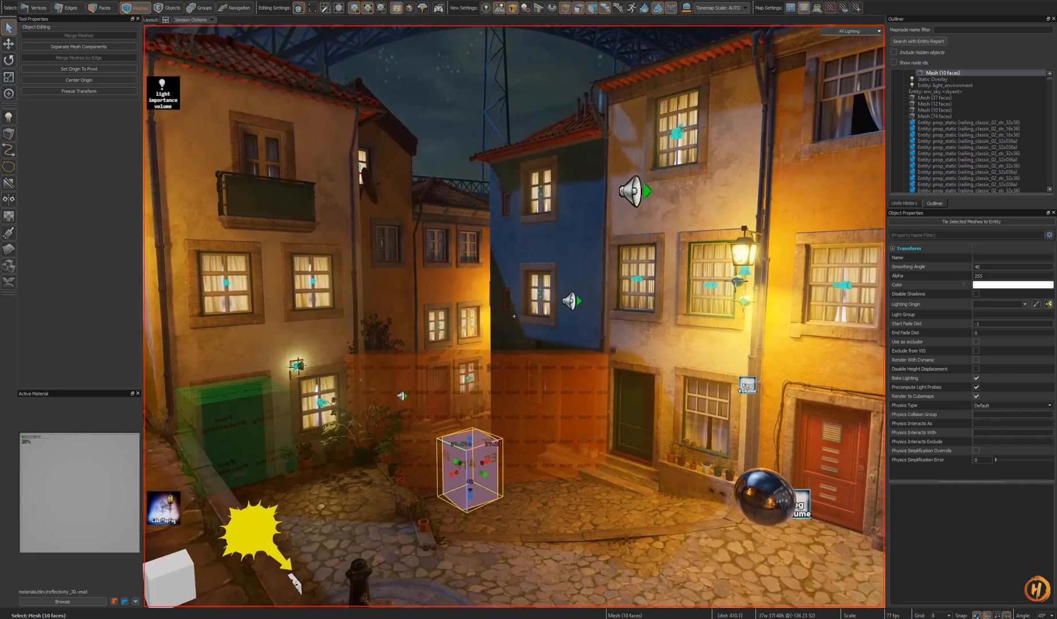
pyautogui.press('s')
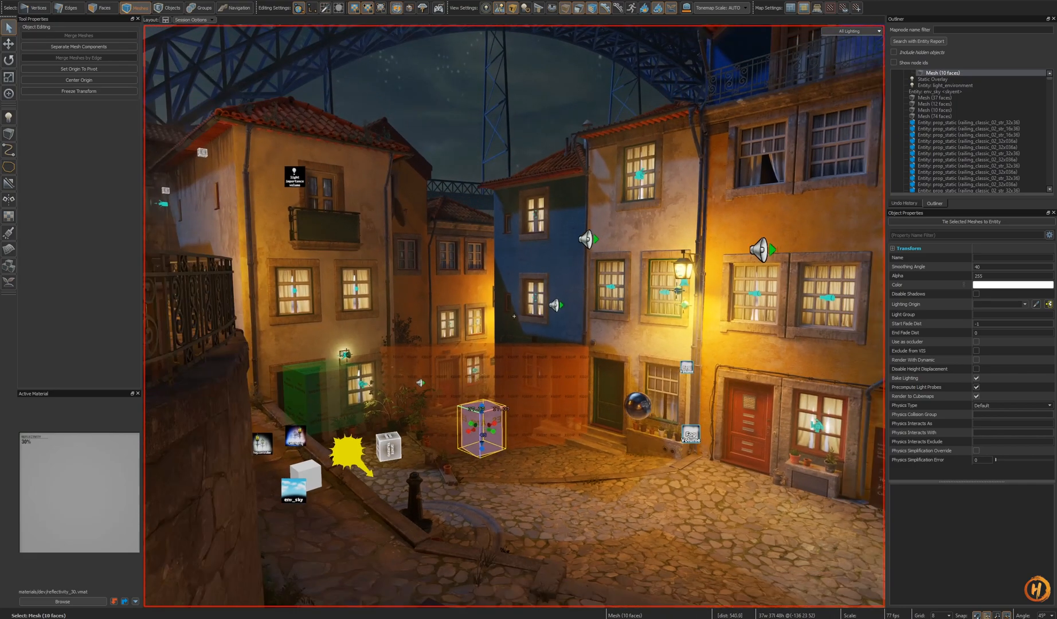
pyautogui.click(396, 450)
pyautogui.moveTo(475, 428); pyautogui.dragTo(497, 414, button='right')
pyautogui.press('w')
pyautogui.press('s')
pyautogui.press('Escape')
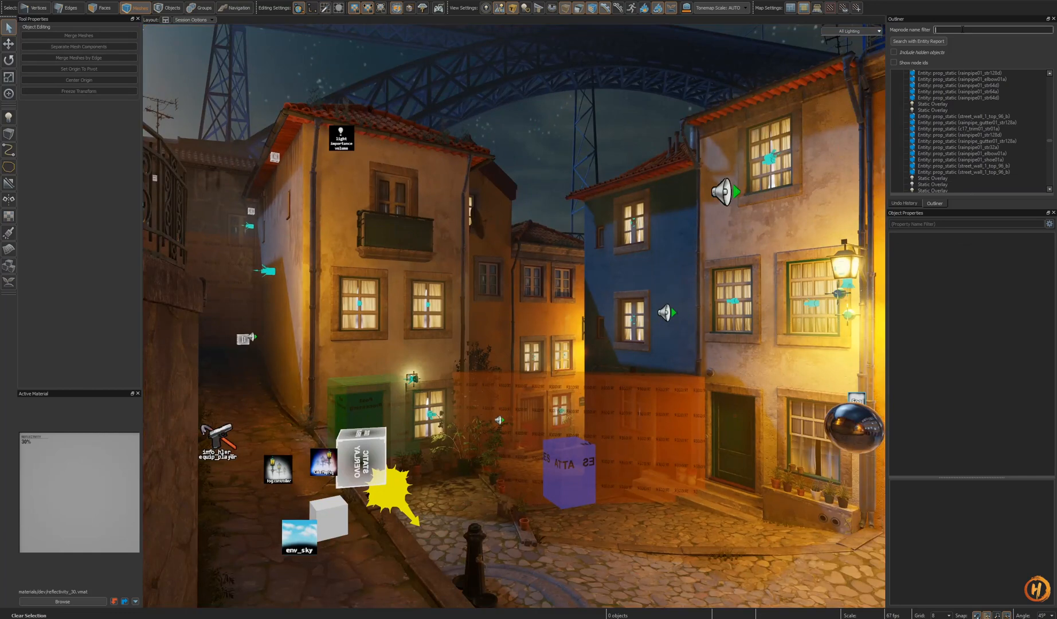
# - Select the volumetric fog volume from the fog-filtered outliner and fly around the alley to inspect its fog
pyautogui.click(991, 81)
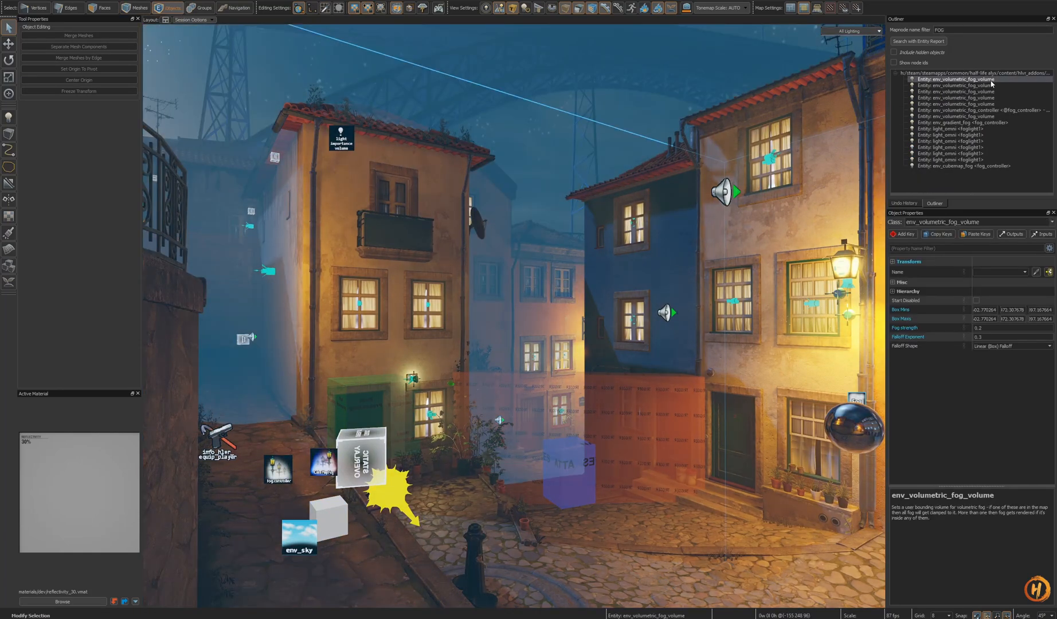
pyautogui.moveTo(731, 244); pyautogui.dragTo(514, 315, button='right')
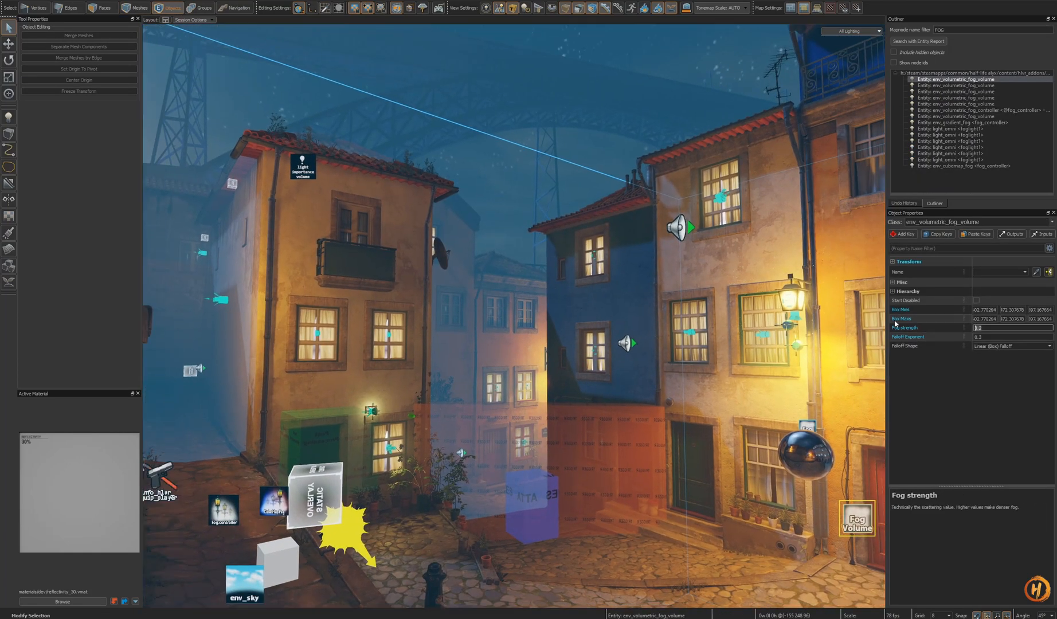
pyautogui.moveTo(593, 383); pyautogui.dragTo(611, 396, button='right')
pyautogui.hotkey('shift', 'o')
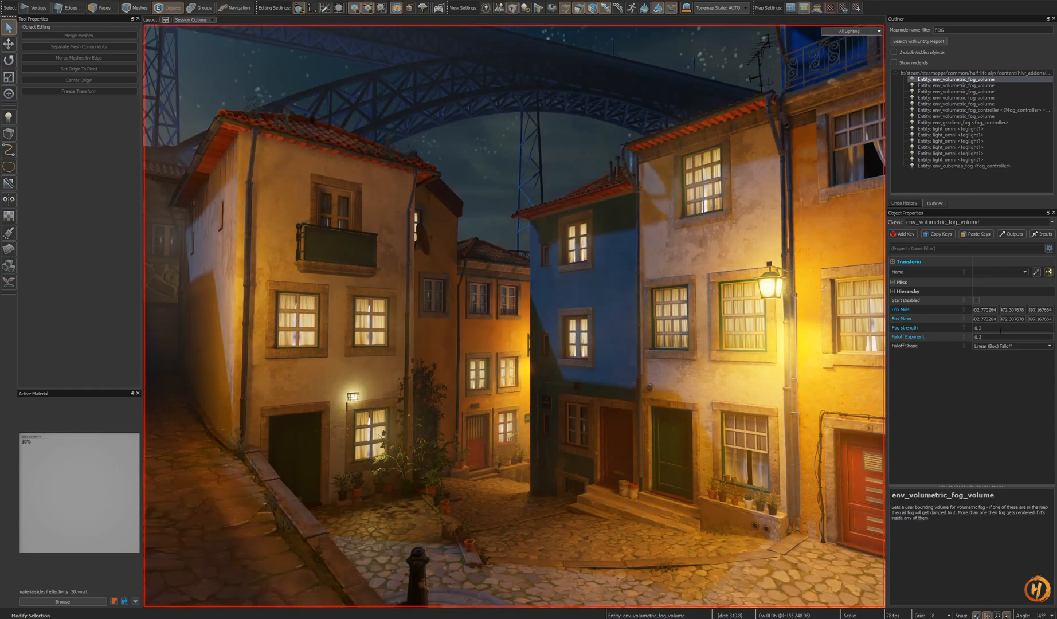
pyautogui.press('s')
pyautogui.moveTo(663, 369); pyautogui.dragTo(631, 383, button='right')
pyautogui.press('w')
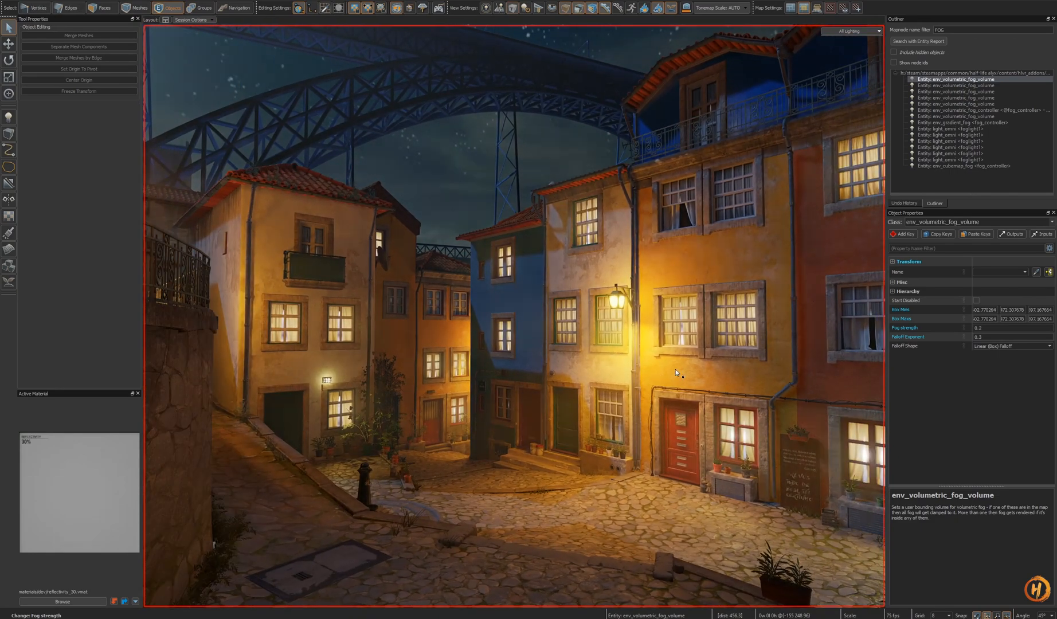
pyautogui.moveTo(677, 379); pyautogui.dragTo(658, 360, button='right')
pyautogui.press('s')
pyautogui.press('d')
pyautogui.press('q')
pyautogui.press('w')
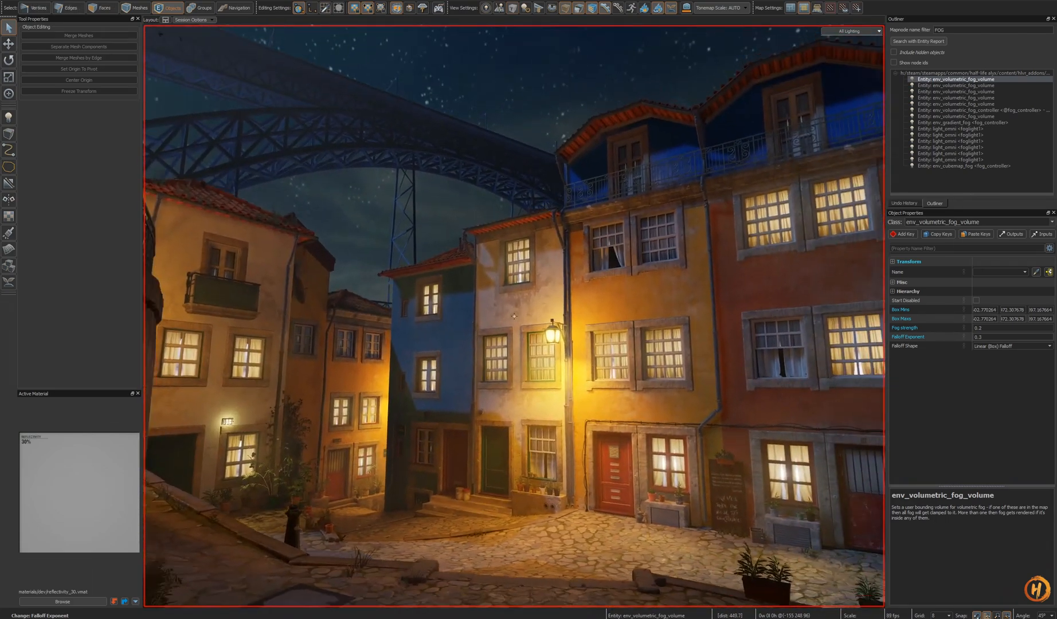
pyautogui.press('w')
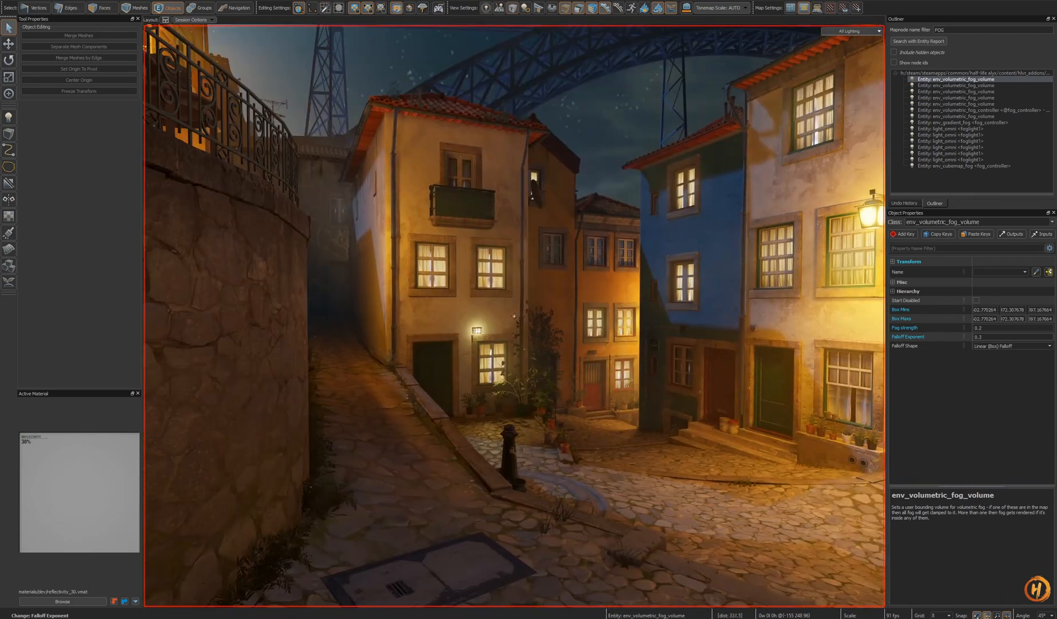
pyautogui.press('w')
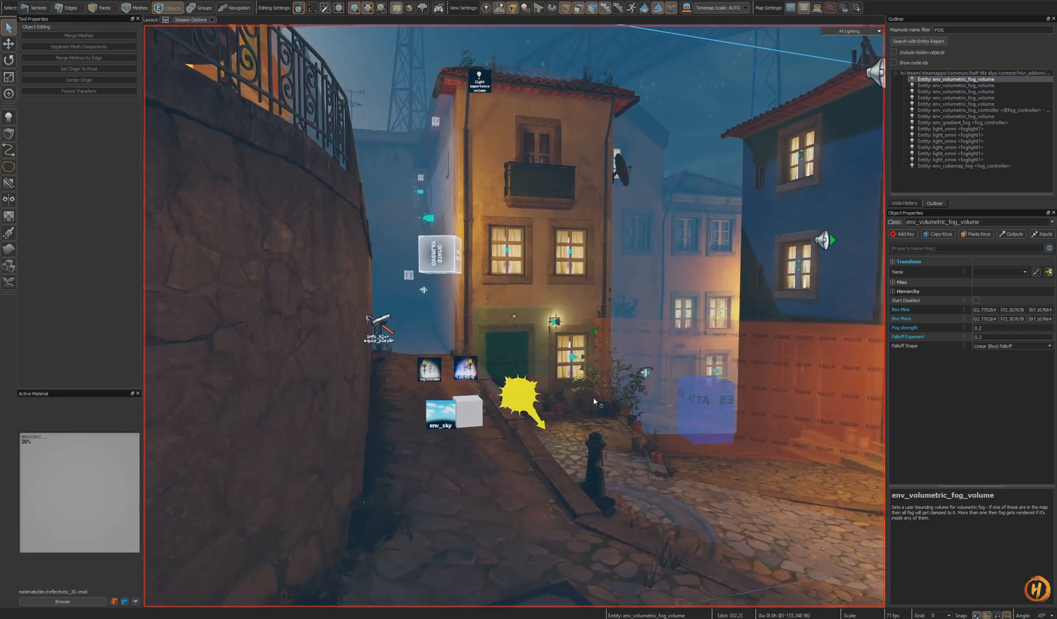
# - Select the volumetric fog controller and re-enter its Fog strength value
pyautogui.click(996, 92)
pyautogui.click(1009, 110)
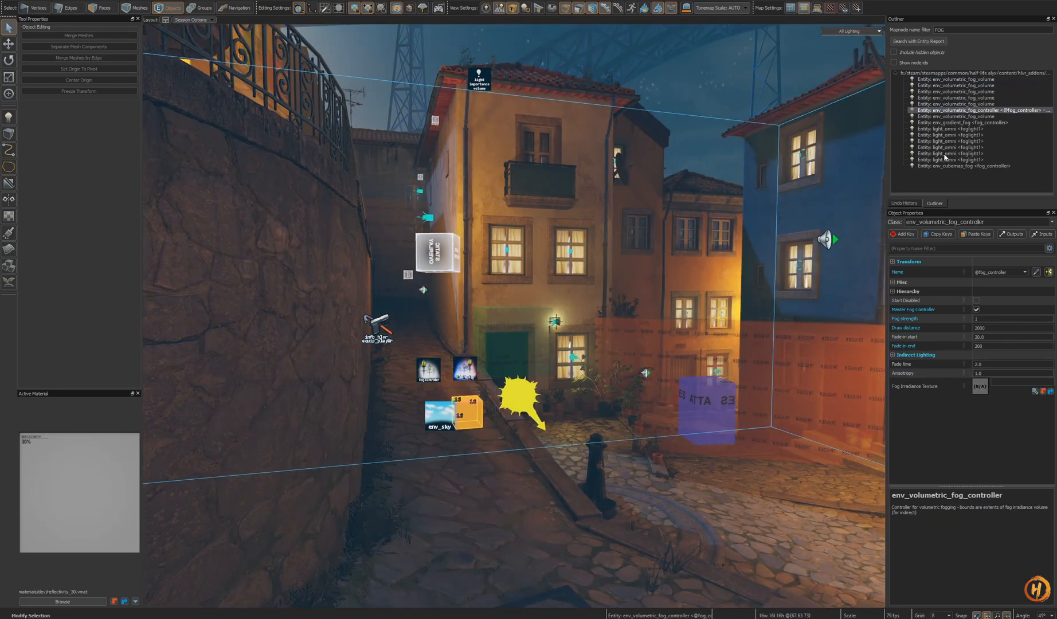
pyautogui.press('z')
pyautogui.press('w')
pyautogui.press('s')
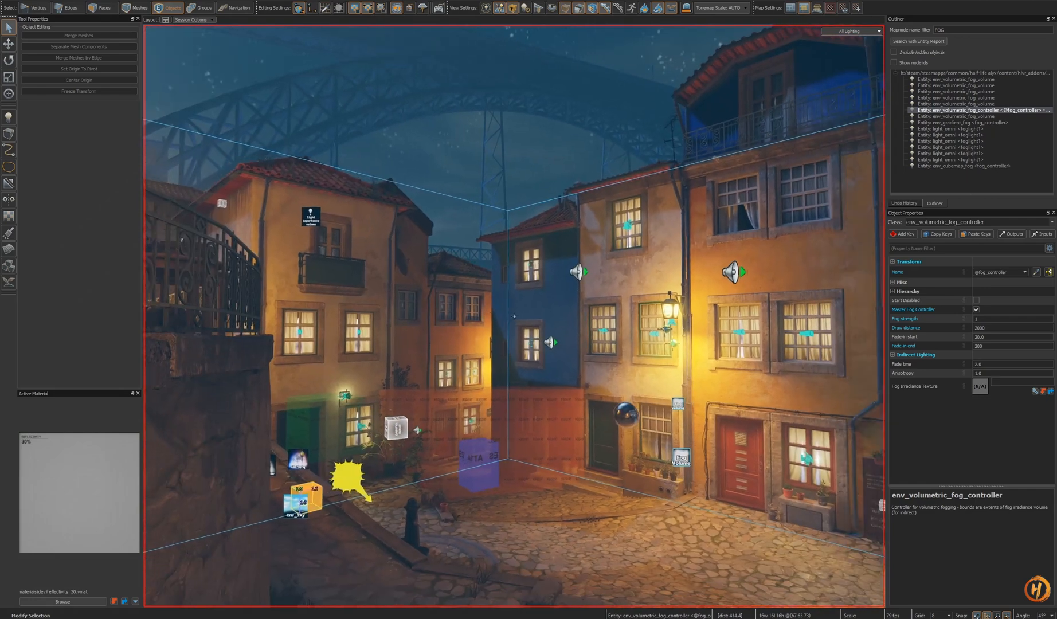
pyautogui.press('o')
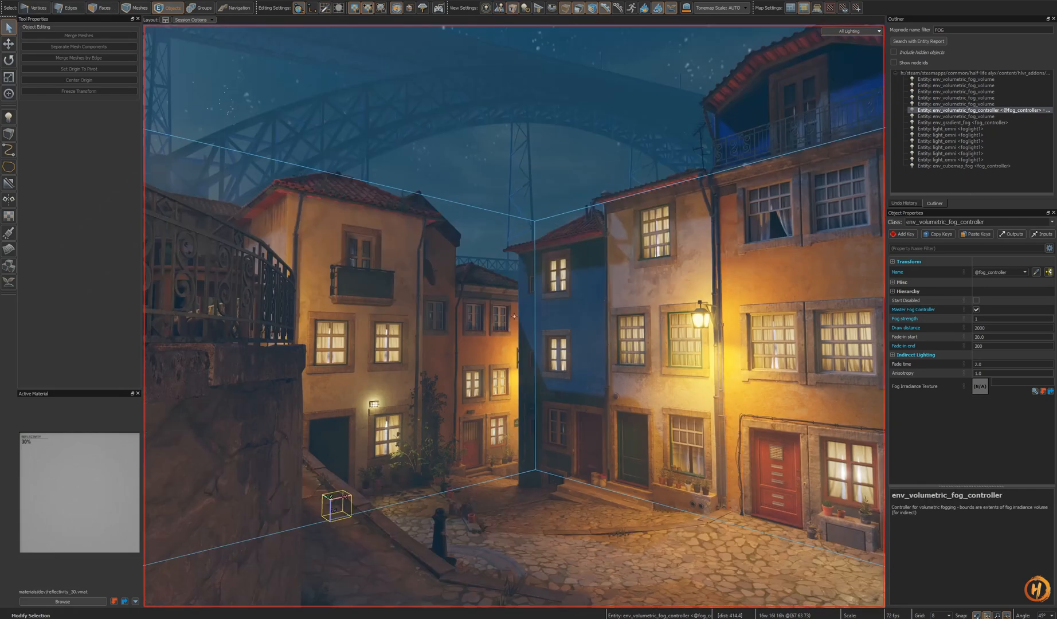
pyautogui.press('o')
pyautogui.press('z')
pyautogui.click(1012, 319)
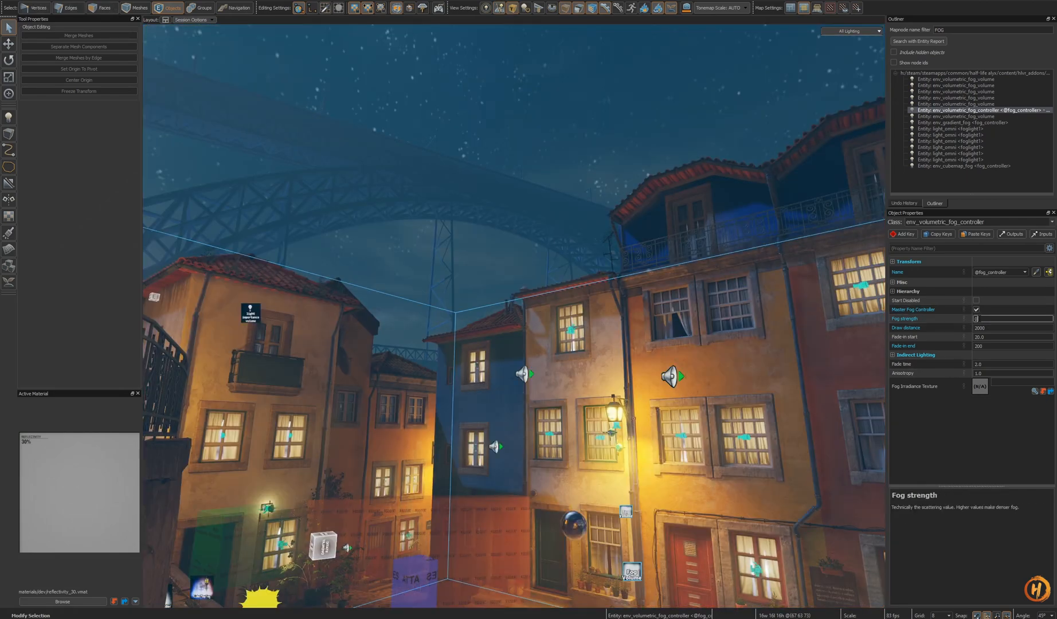
pyautogui.write('0')
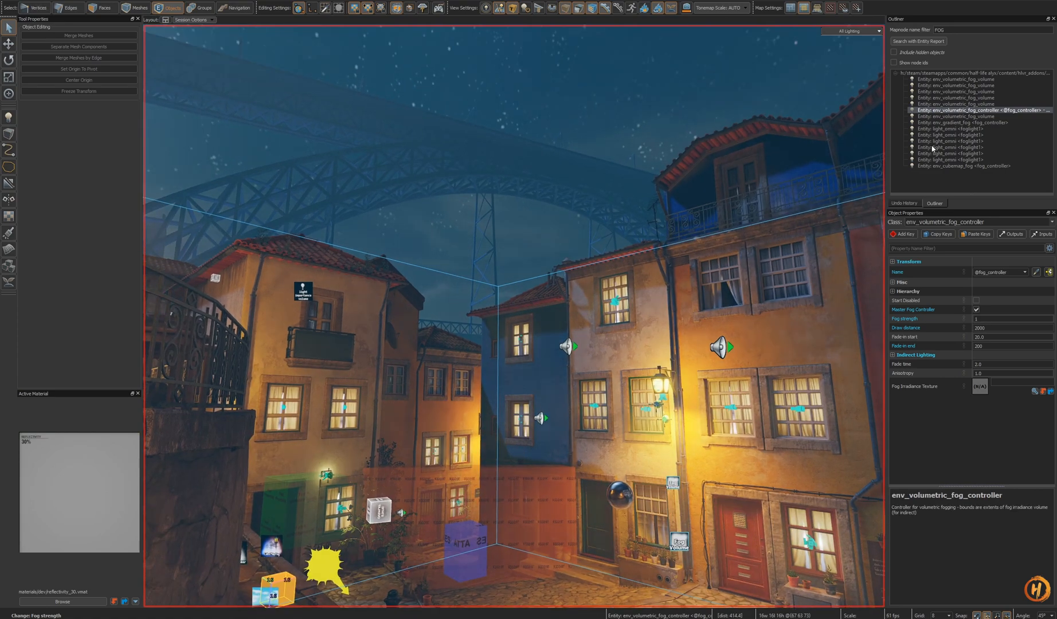
# - Step through the fog volume, gradient fog and cubemap fog entities, framing each in the viewport to inspect it
pyautogui.doubleClick(975, 116)
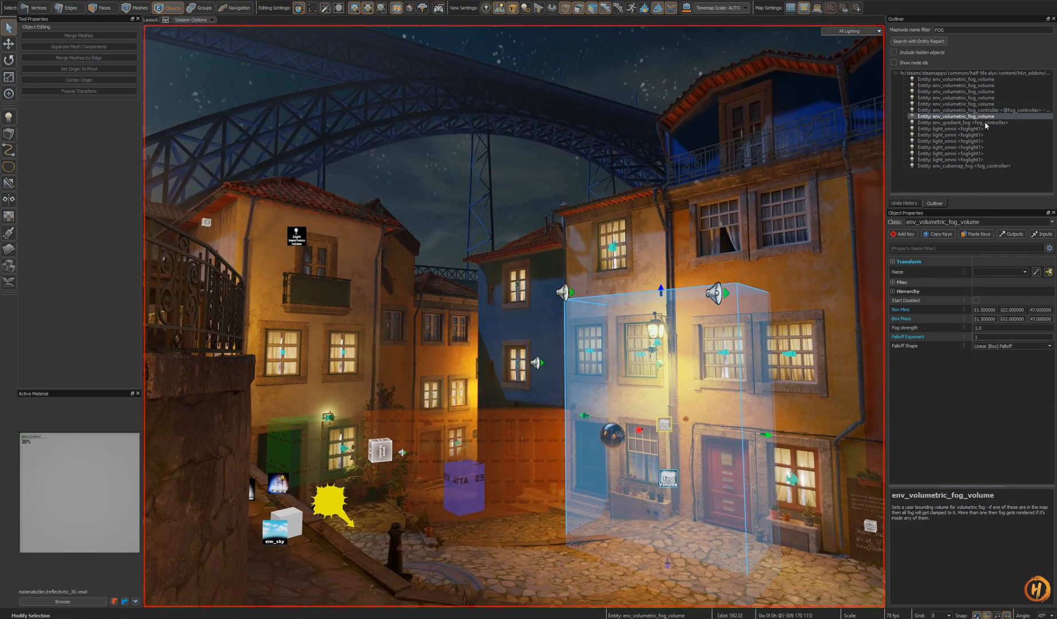
pyautogui.click(984, 123)
pyautogui.press('z')
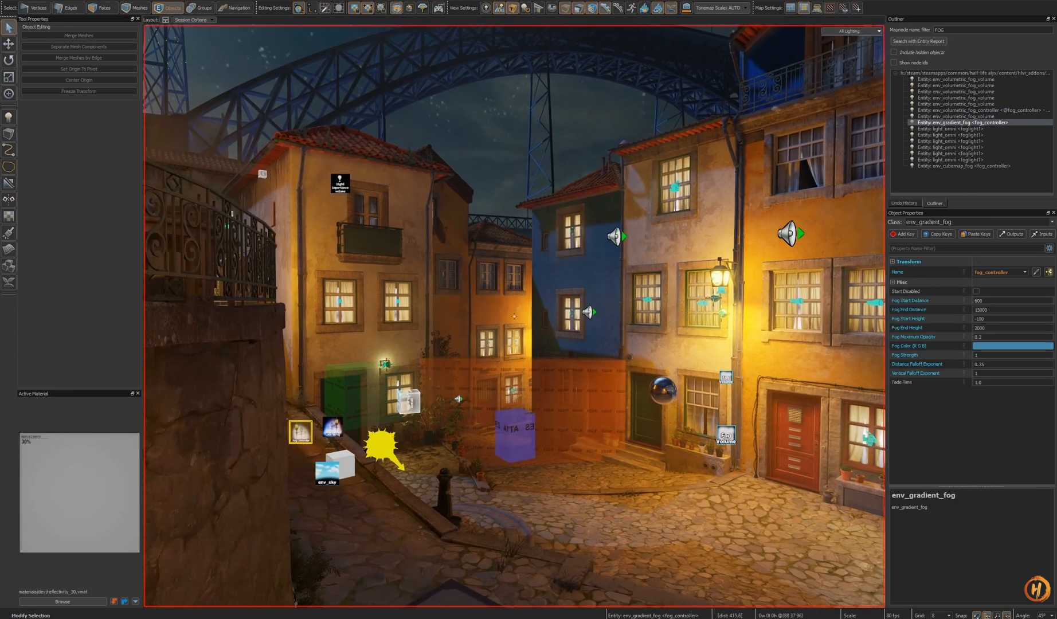
pyautogui.press('z')
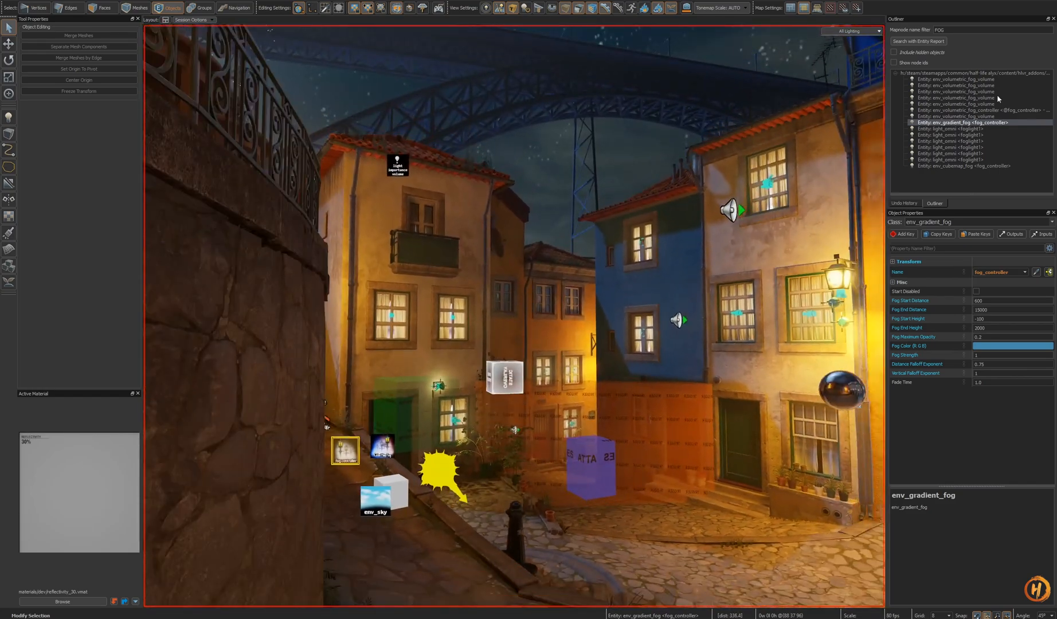
pyautogui.click(985, 127)
pyautogui.click(985, 165)
pyautogui.press('z')
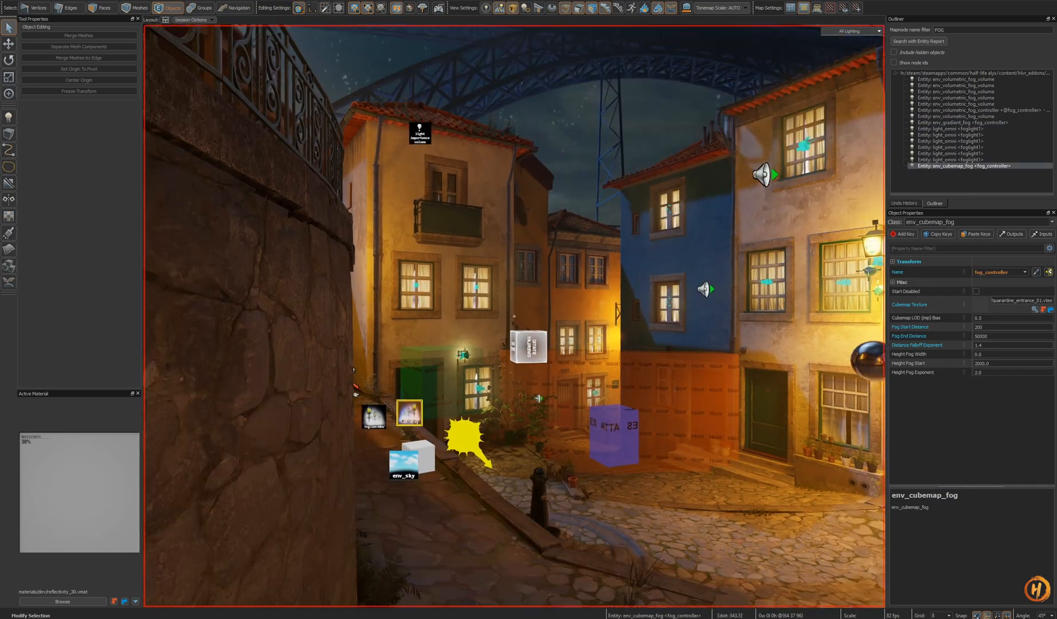
pyautogui.press('w')
pyautogui.press('Escape')
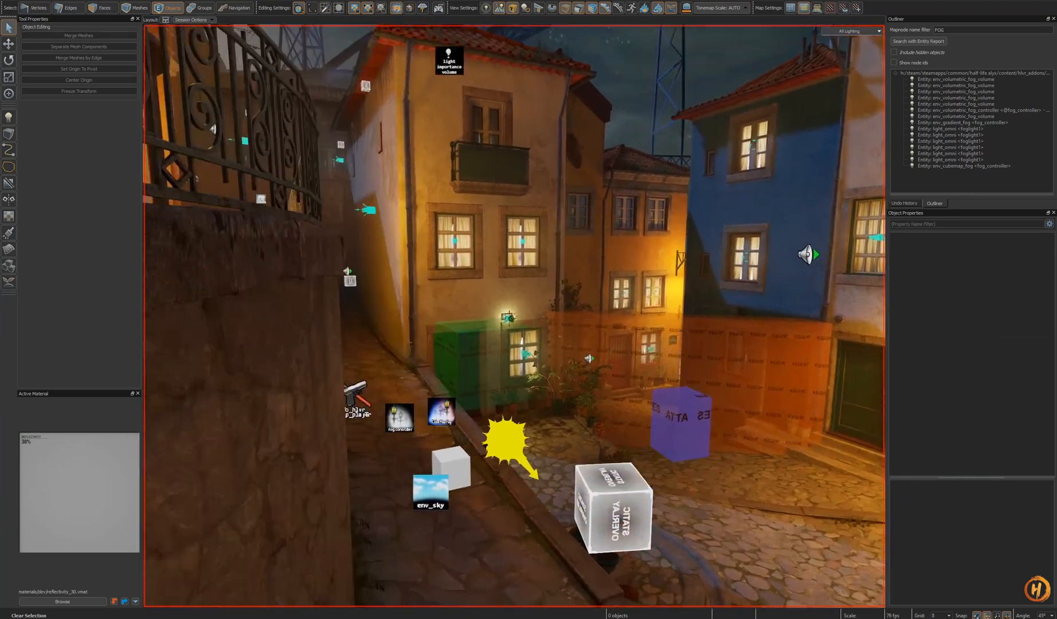
pyautogui.press('z')
pyautogui.click(355, 436)
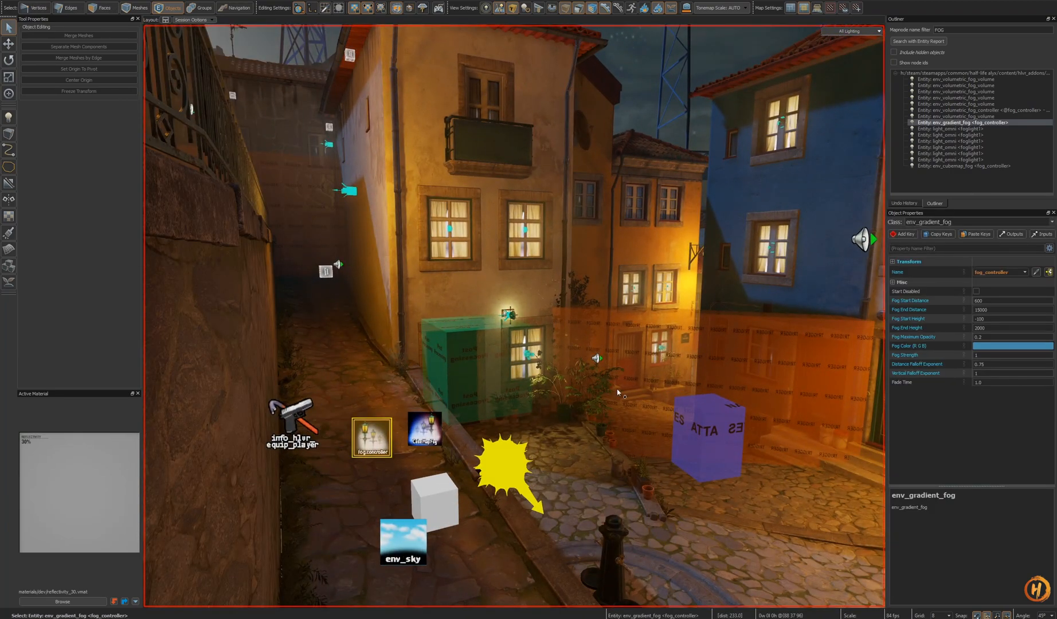
pyautogui.press('z')
pyautogui.press('s')
pyautogui.press('z')
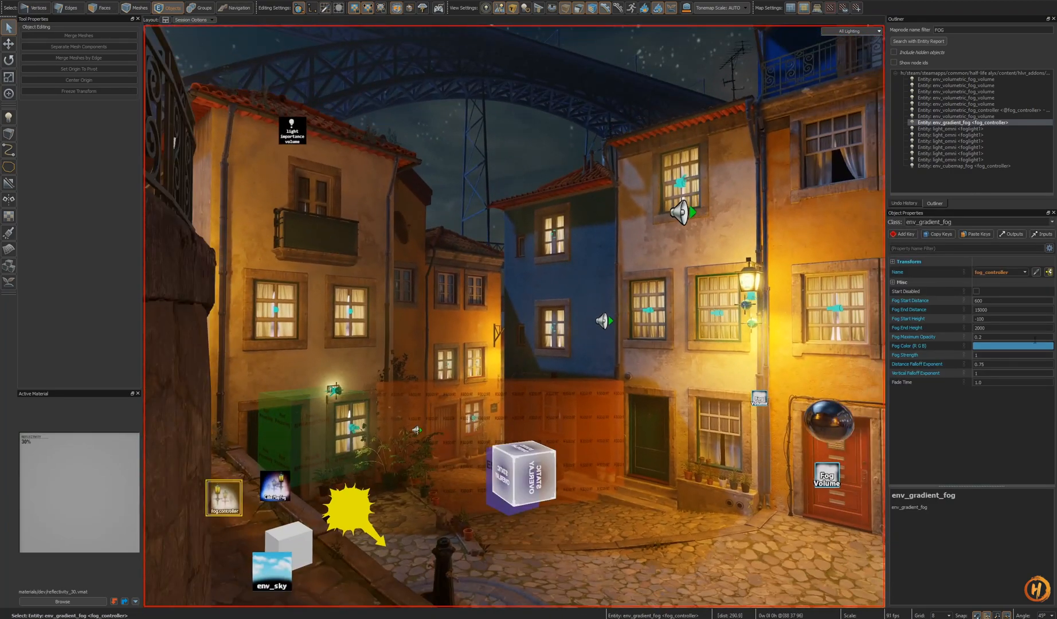
pyautogui.press('w')
pyautogui.press('z')
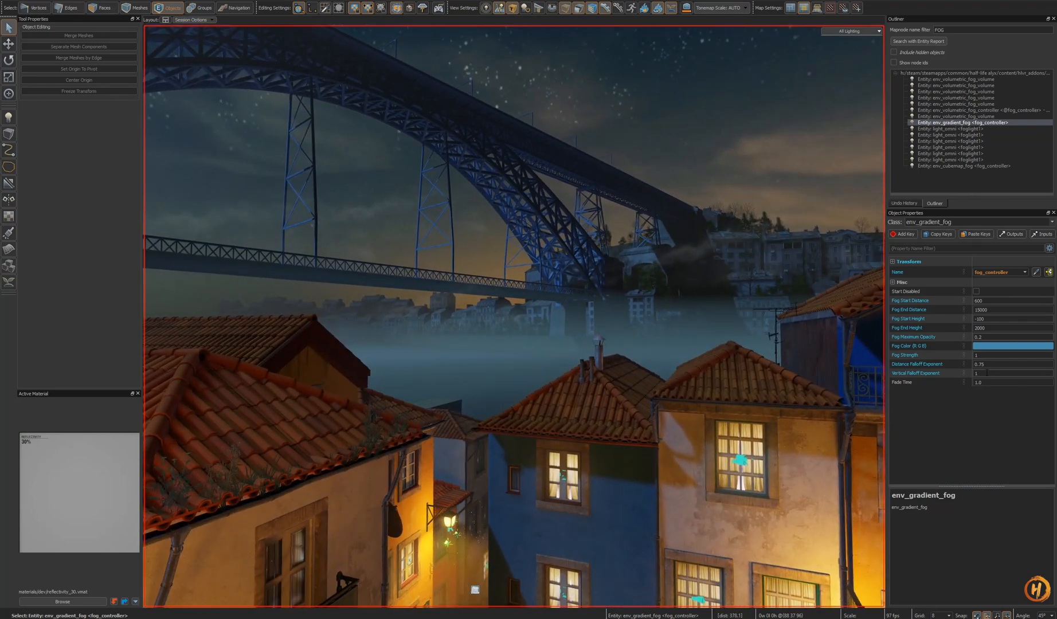
# - Set the gradient fog's Vertical Falloff Exponent to 0.2
pyautogui.moveTo(989, 373); pyautogui.dragTo(960, 378)
pyautogui.write('10')
pyautogui.press('Return')
pyautogui.write('1')
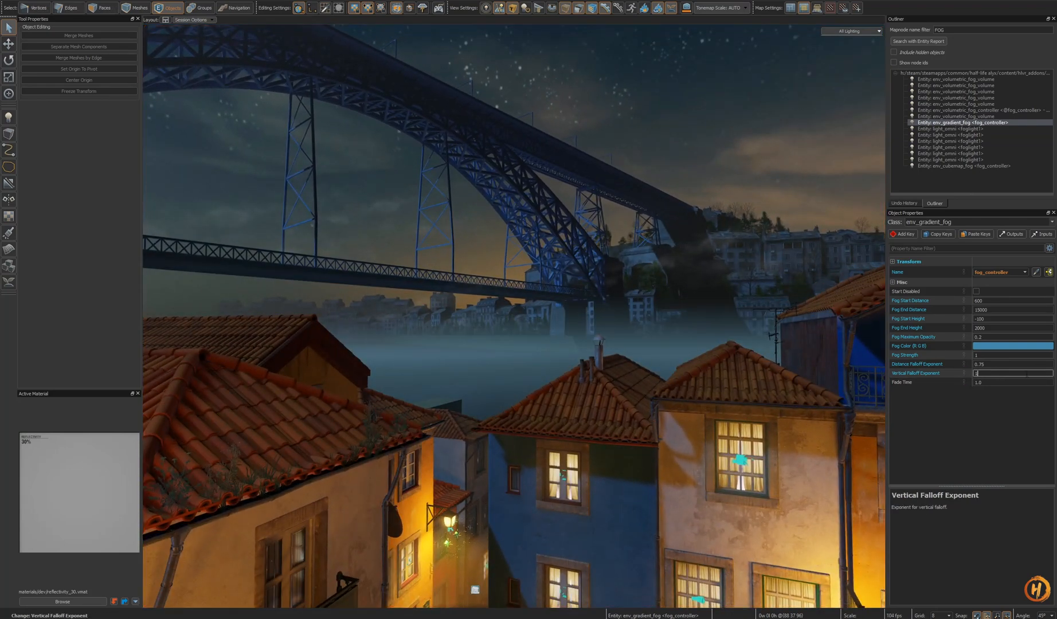
pyautogui.rightClick(919, 372)
pyautogui.click(945, 381)
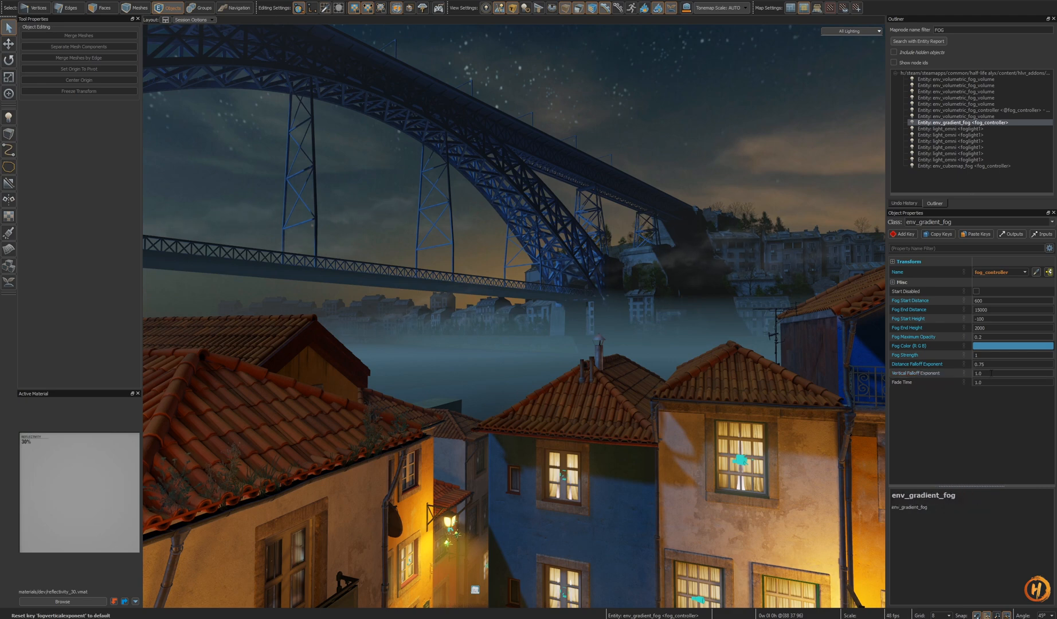
pyautogui.click(928, 373)
pyautogui.write('0.2')
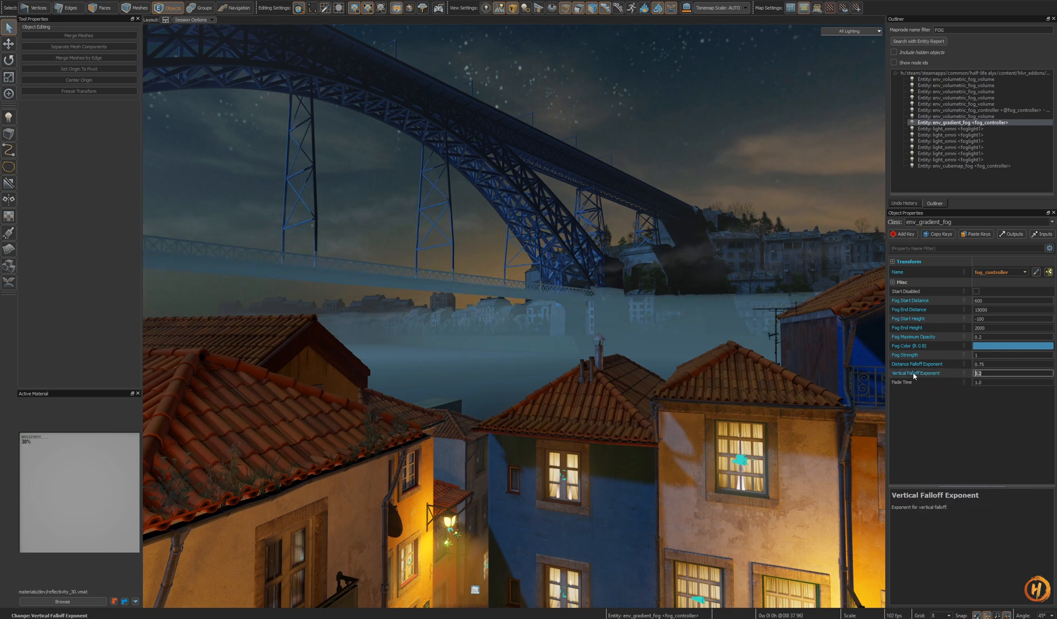
# - Reset the gradient fog's Vertical Falloff Exponent to its default of 1
pyautogui.rightClick(933, 373)
pyautogui.click(951, 381)
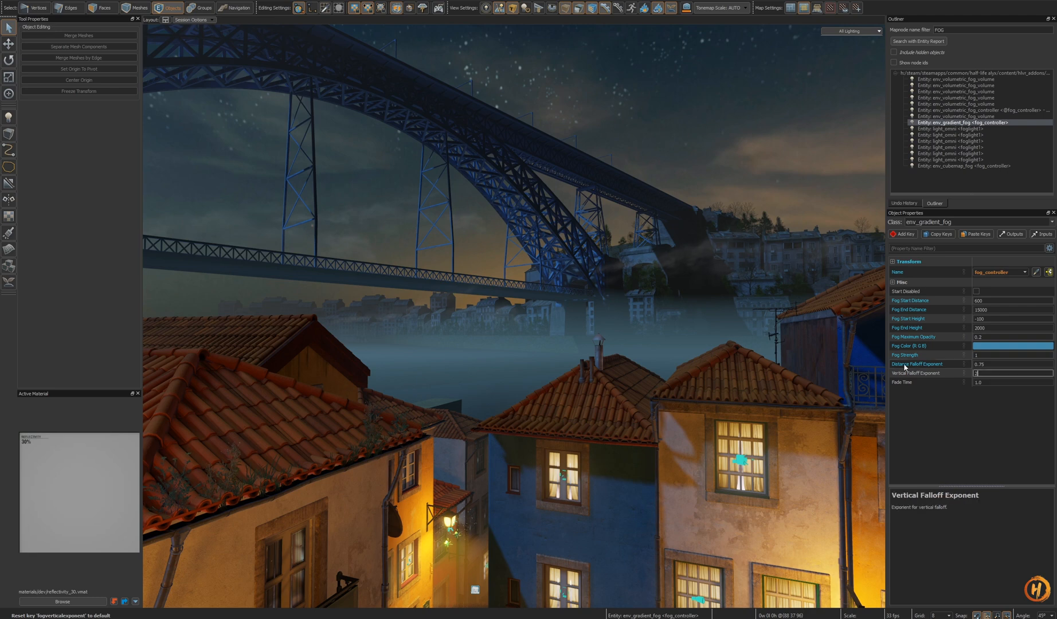
pyautogui.write('1')
# - Try a Distance Falloff Exponent of 10 on the gradient fog and fly forward to compare, then undo it
pyautogui.doubleClick(1002, 364)
pyautogui.write('10')
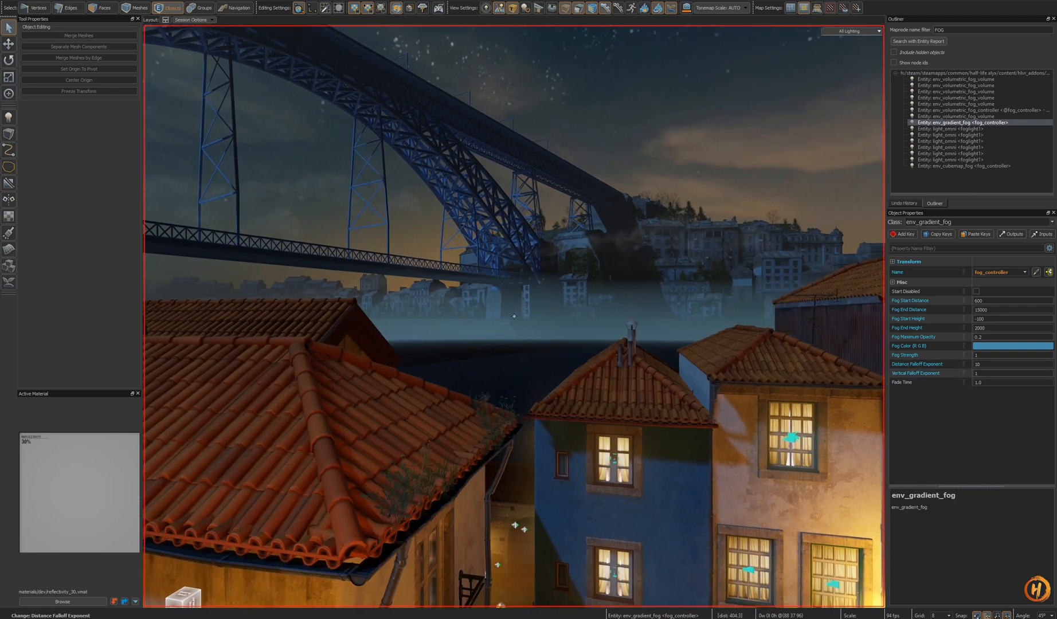
pyautogui.write('zaw')
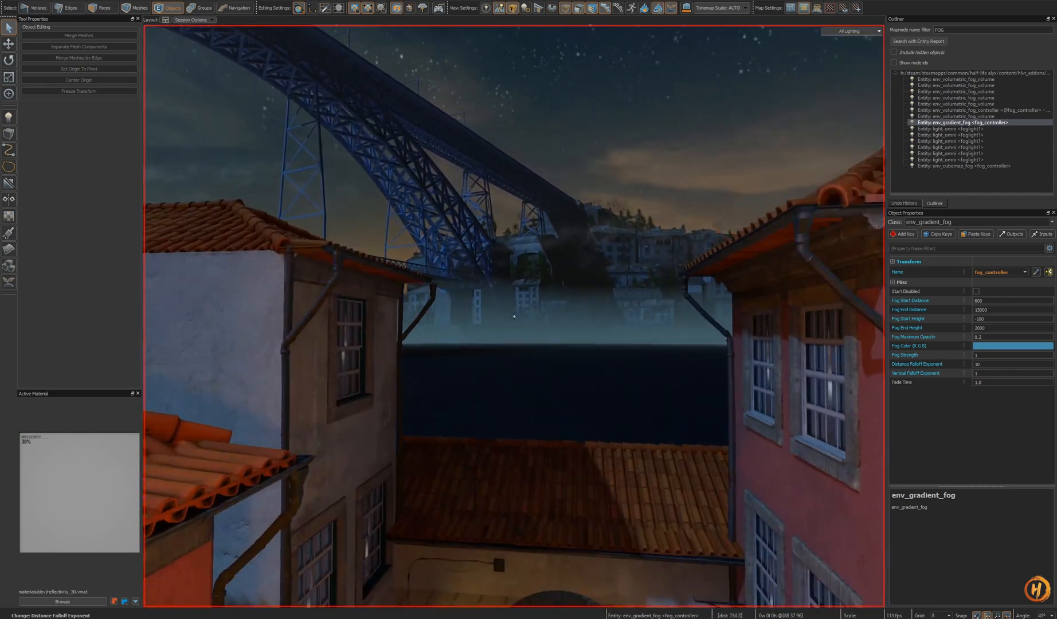
pyautogui.write('w')
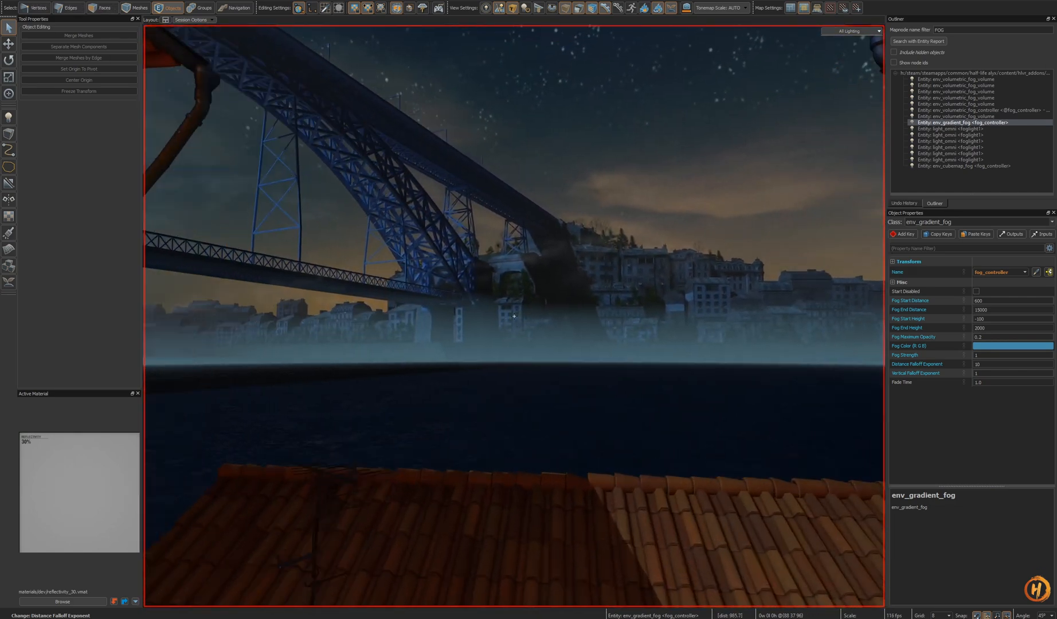
pyautogui.write('z')
pyautogui.hotkey('ctrl', 'z')
# - Reset the Distance Falloff Exponent to its default, then undo the reset
pyautogui.rightClick(944, 363)
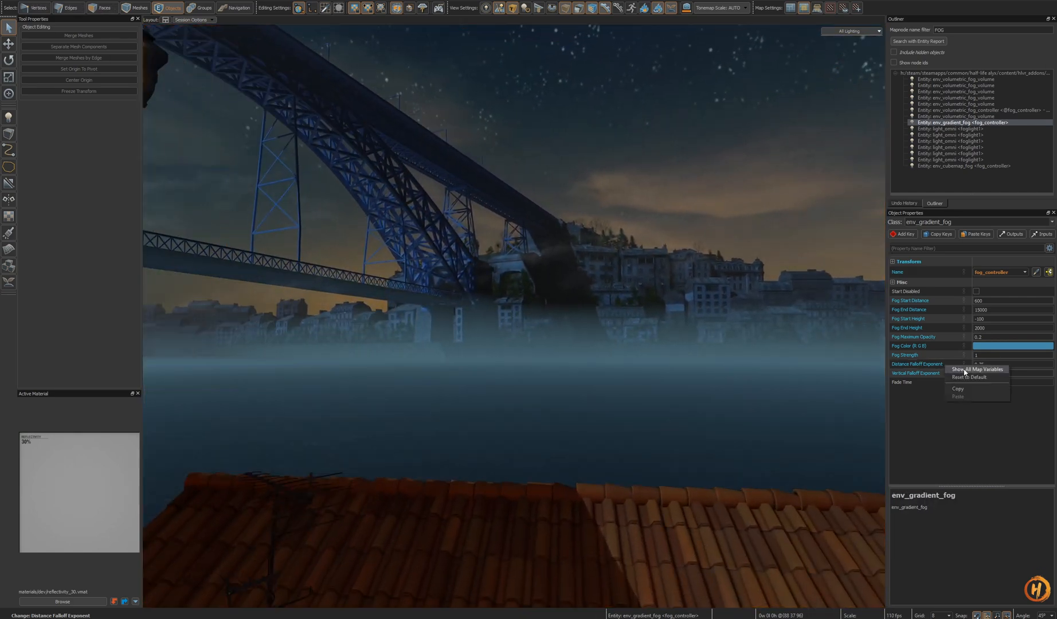
pyautogui.click(974, 380)
pyautogui.moveTo(761, 376); pyautogui.dragTo(728, 391, button='right')
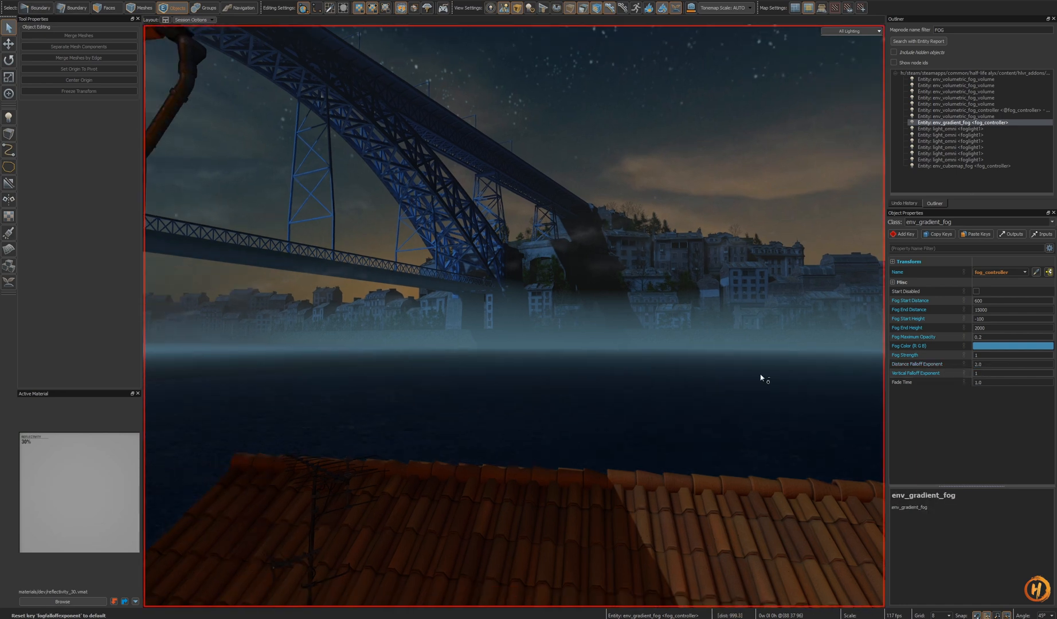
pyautogui.hotkey('ctrl', 'z')
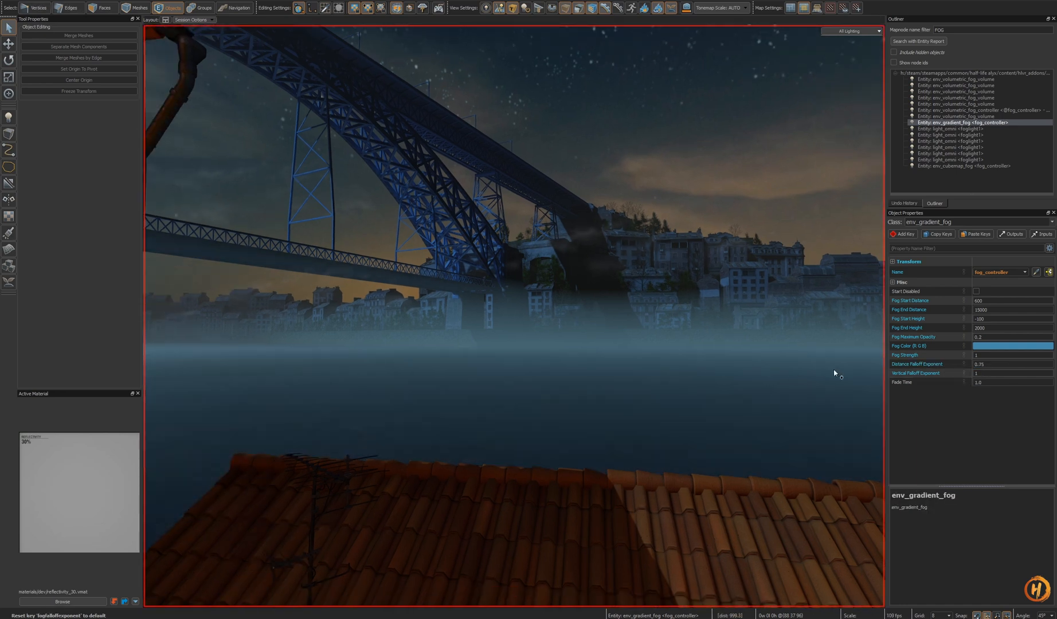
# - Reset the Fog Maximum Opacity to its default, then undo the reset
pyautogui.rightClick(933, 337)
pyautogui.click(947, 352)
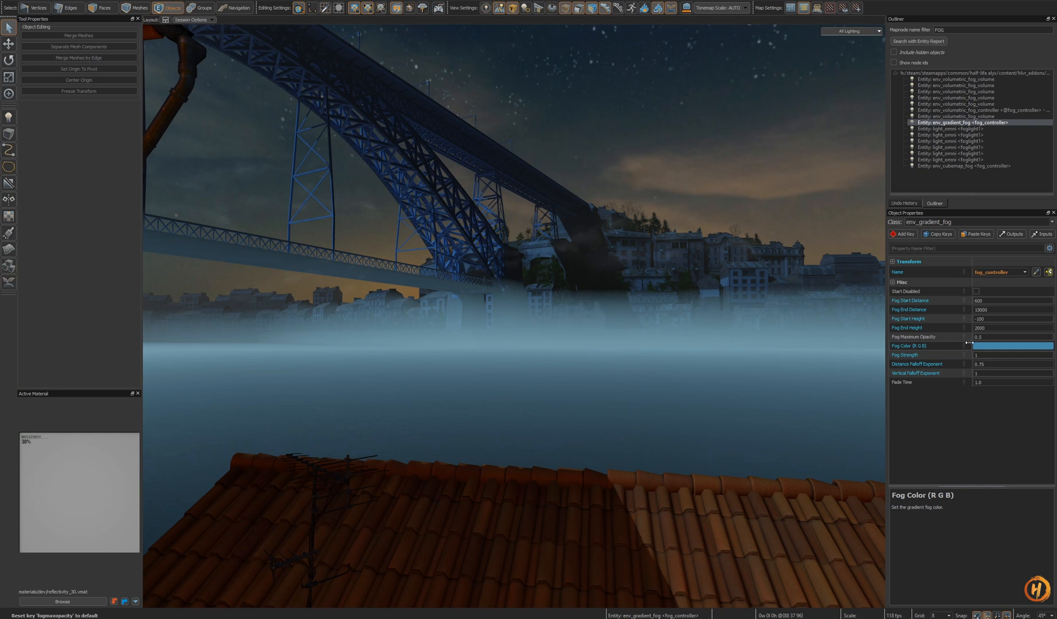
pyautogui.moveTo(843, 347); pyautogui.dragTo(877, 347, button='right')
pyautogui.hotkey('ctrl', 'z')
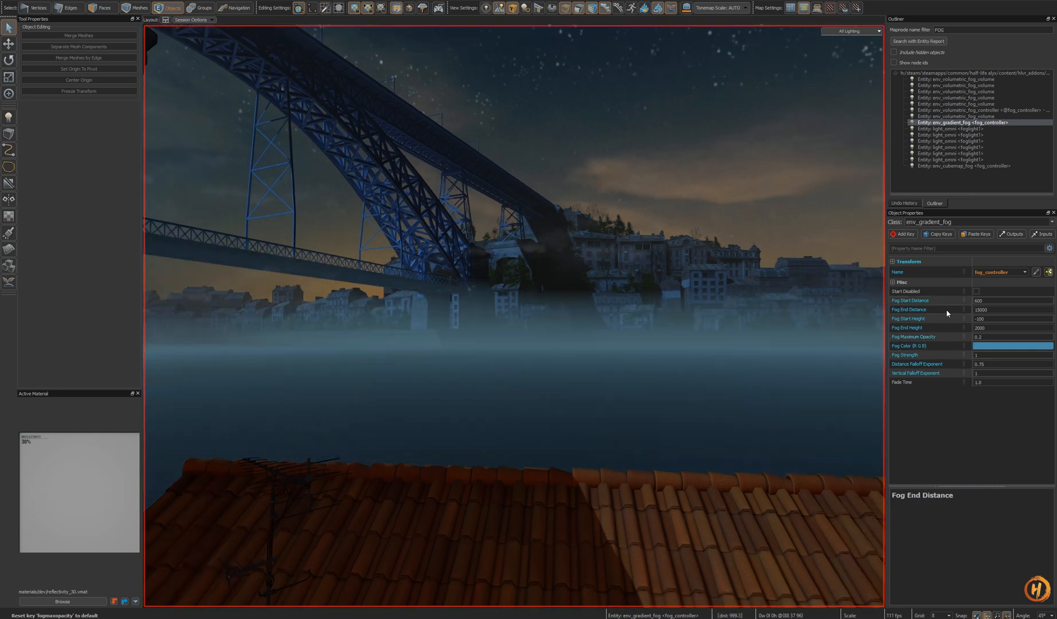
# - Reset the Fog Start Height to its default, then undo the reset
pyautogui.rightClick(946, 321)
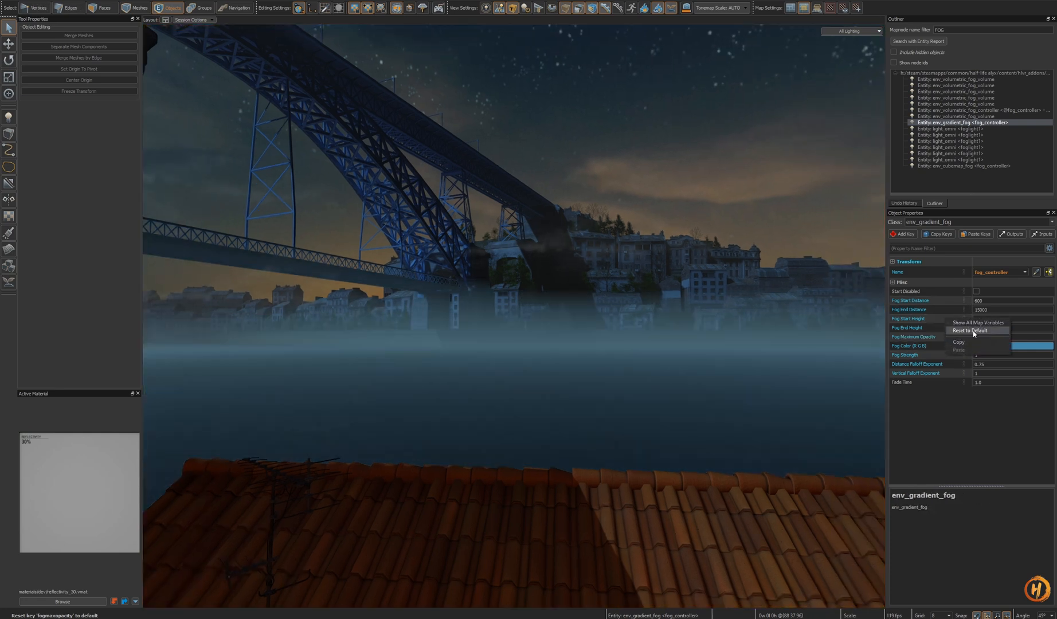
pyautogui.click(969, 335)
pyautogui.hotkey('ctrl', 'z')
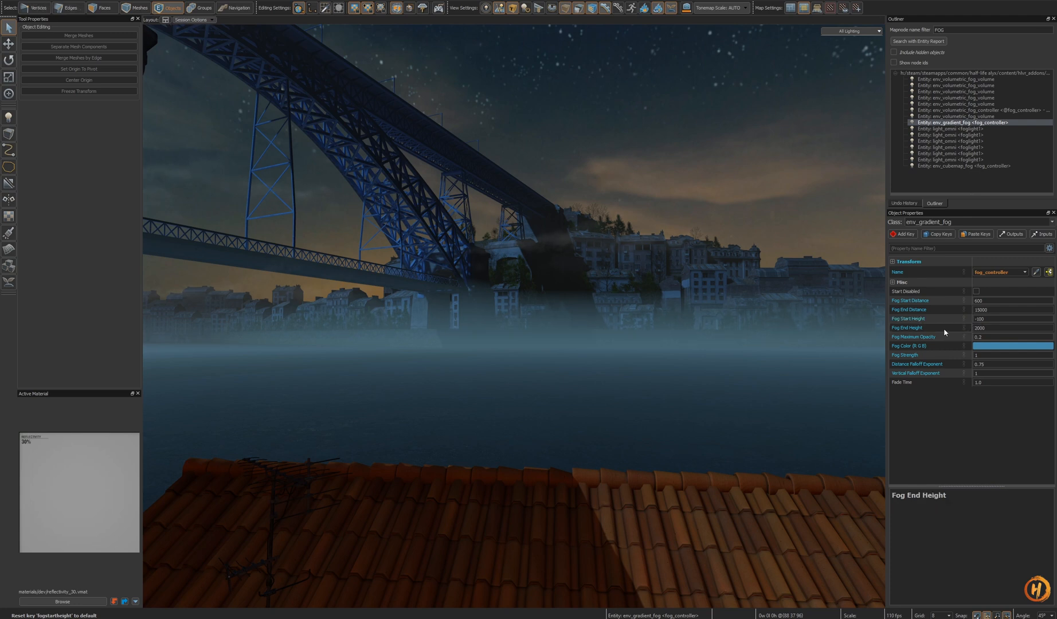
# - Reset the Fog End Height to its default, then undo the reset
pyautogui.rightClick(942, 330)
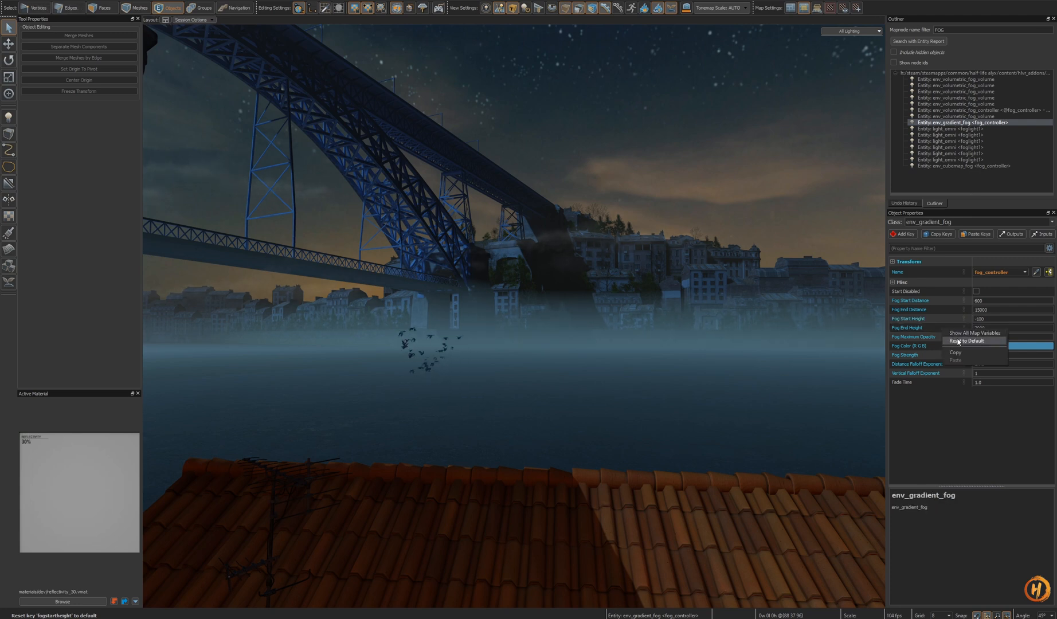
pyautogui.click(960, 342)
pyautogui.hotkey('ctrl', 'z')
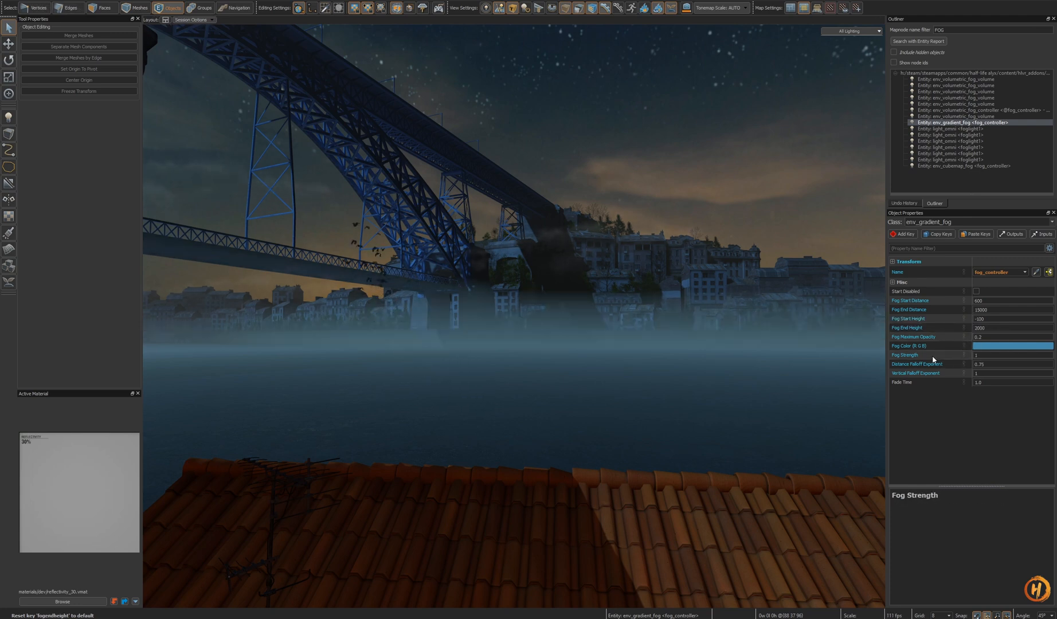
# - Change the gradient fog's color to a darker, less saturated blue in the color picker
pyautogui.click(1013, 346)
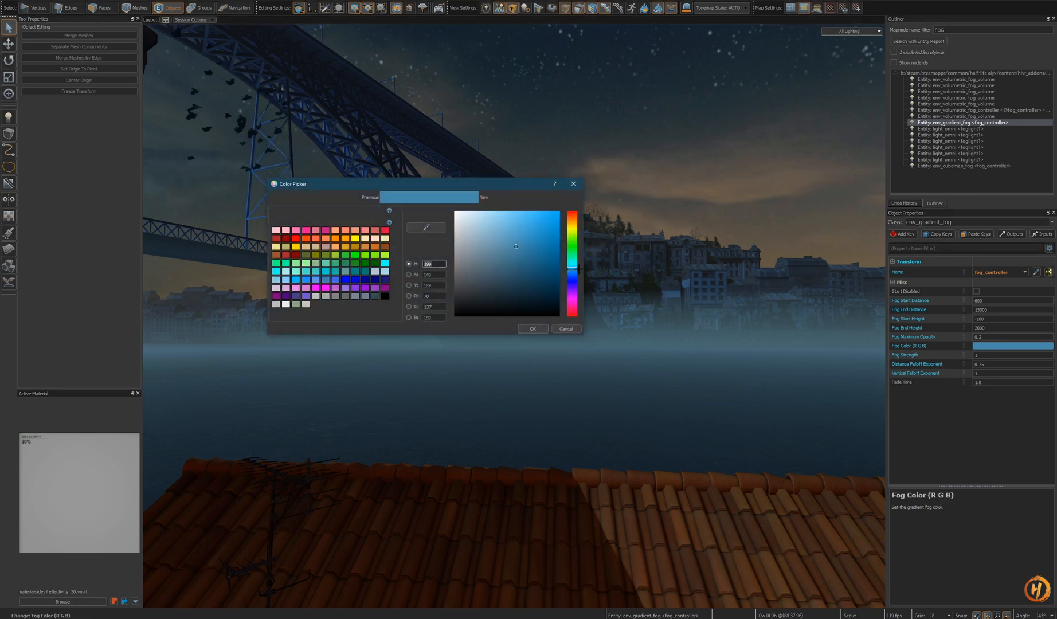
pyautogui.moveTo(578, 268); pyautogui.dragTo(571, 267)
pyautogui.moveTo(507, 250); pyautogui.dragTo(519, 269)
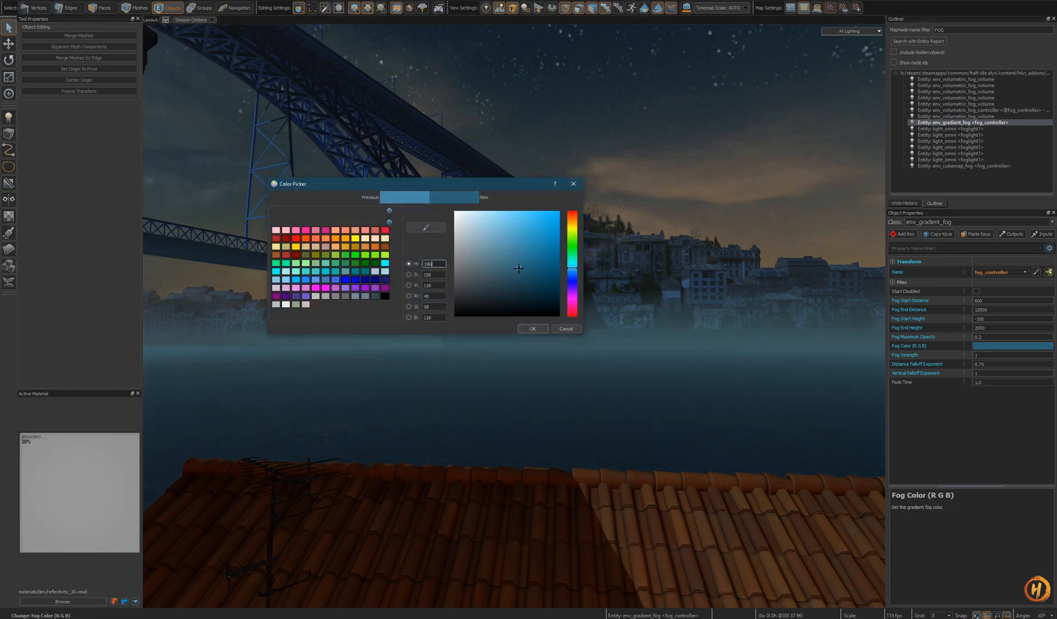
pyautogui.click(538, 332)
pyautogui.moveTo(634, 337)
pyautogui.mouseDown(button='right')
pyautogui.moveTo(614, 337)
pyautogui.moveTo(625, 327)
pyautogui.moveTo(633, 337)
pyautogui.mouseUp(button='right')
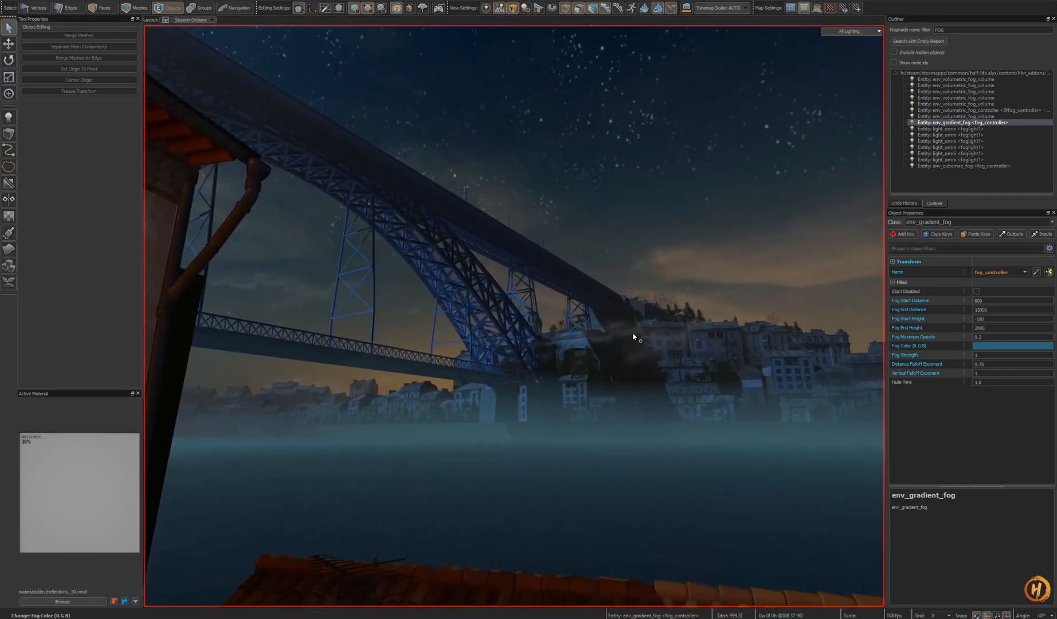
# - Try a Fog Strength of 10, then undo it
pyautogui.click(938, 354)
pyautogui.write('0')
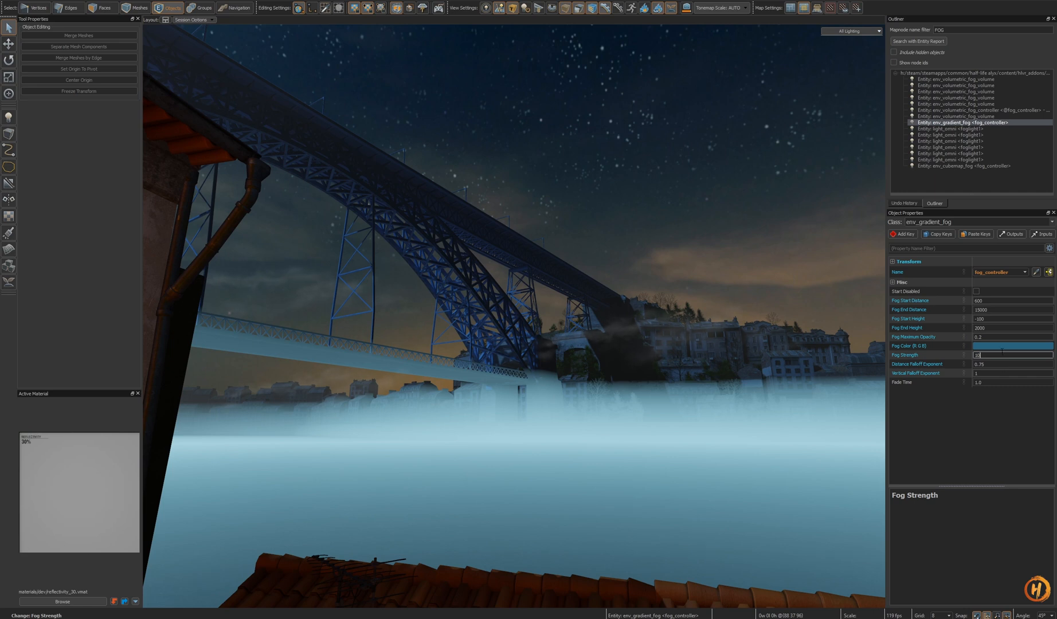
pyautogui.moveTo(760, 364); pyautogui.dragTo(768, 369, button='right')
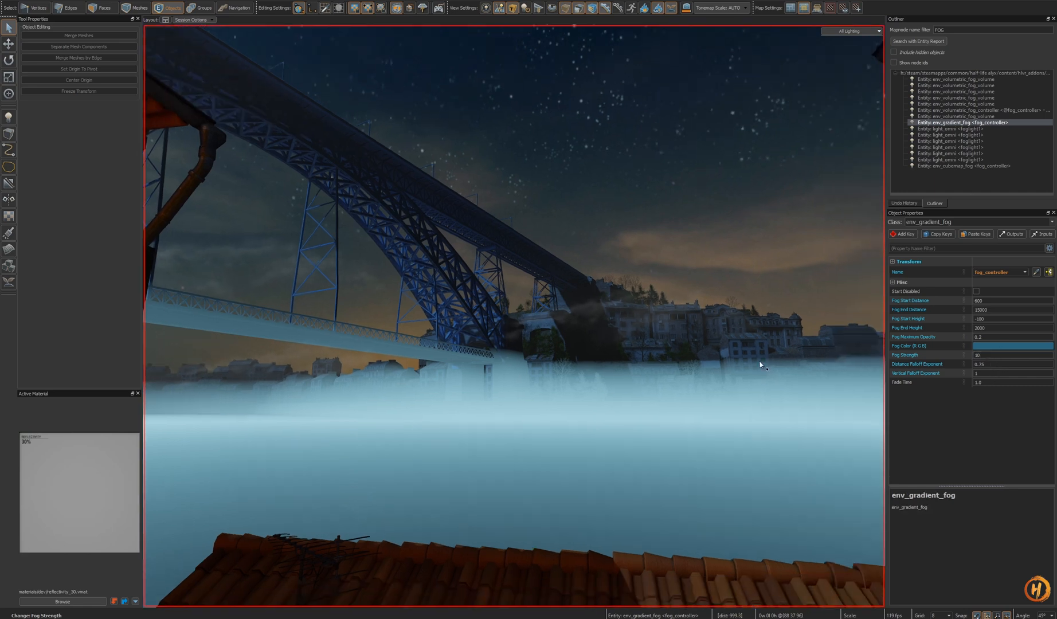
pyautogui.hotkey('ctrl', 'z')
# - Try Vertical Falloff Exponent values of 0.2, 10 and 0 on the gradient fog
pyautogui.click(990, 374)
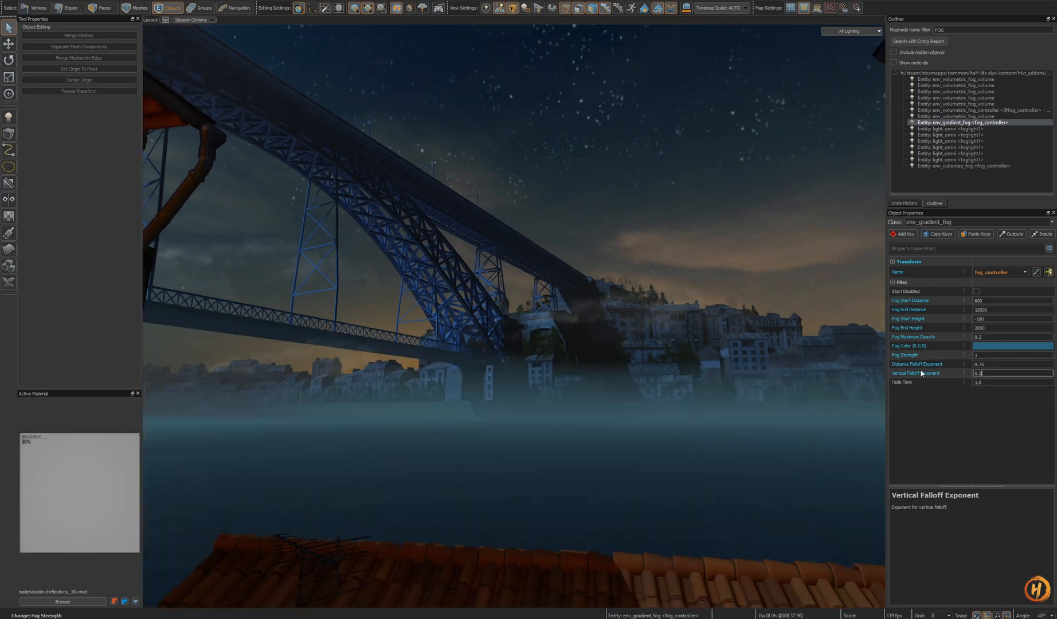
pyautogui.write('0.2')
pyautogui.press('Return')
pyautogui.press('BackSpace')
pyautogui.press('BackSpace')
pyautogui.press('BackSpace')
pyautogui.write('10')
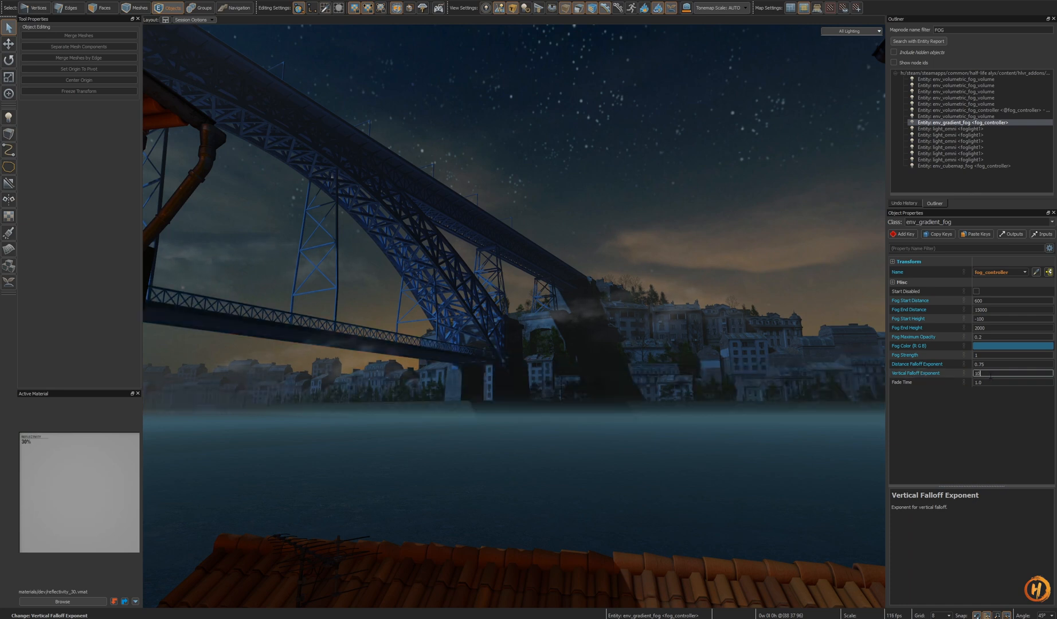
pyautogui.press('Return')
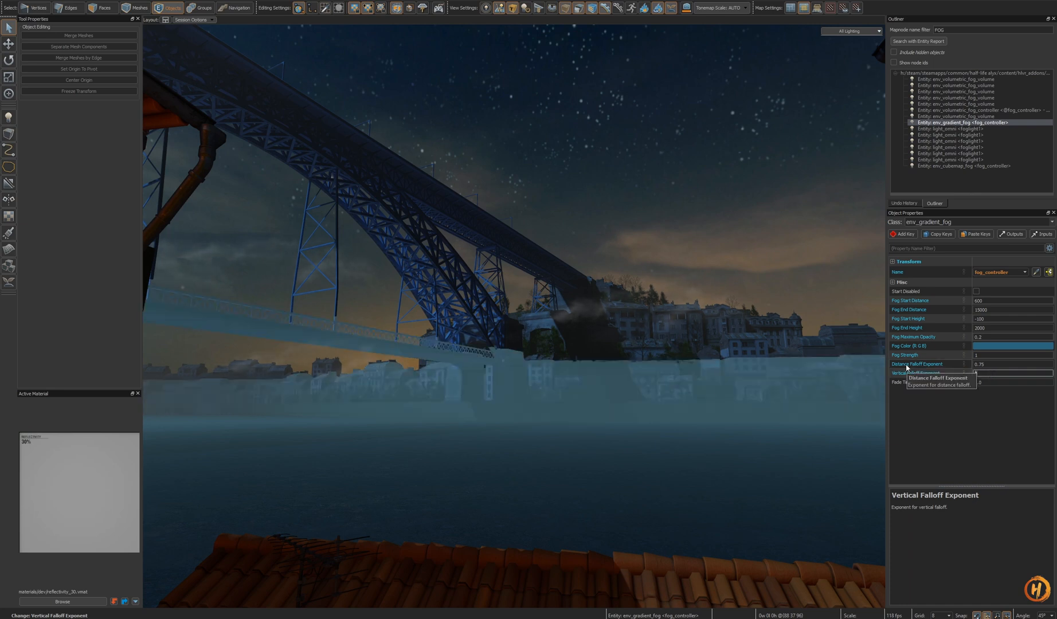
pyautogui.write('0')
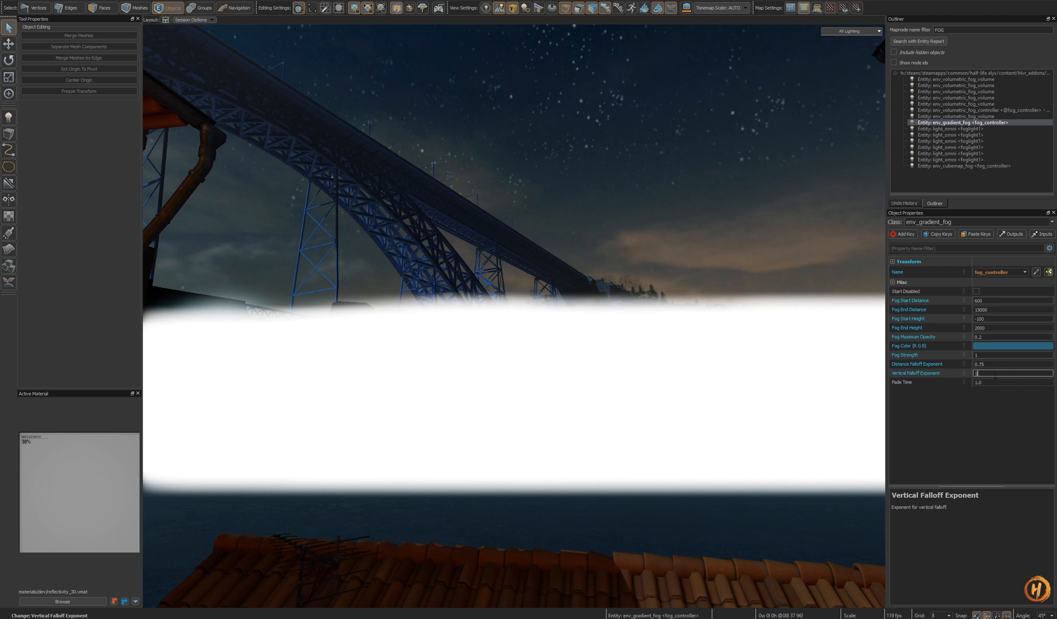
# - Reset the Vertical Falloff Exponent to default, try 0.5 and 2, and return it to 1
pyautogui.rightClick(941, 374)
pyautogui.click(967, 389)
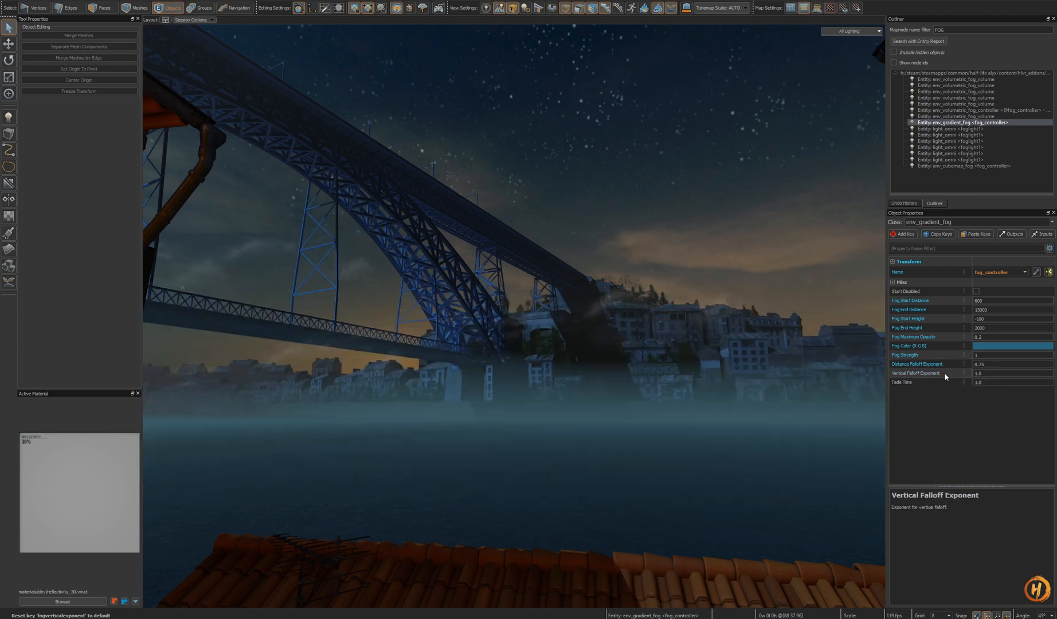
pyautogui.moveTo(988, 374); pyautogui.dragTo(907, 373)
pyautogui.write('0.5')
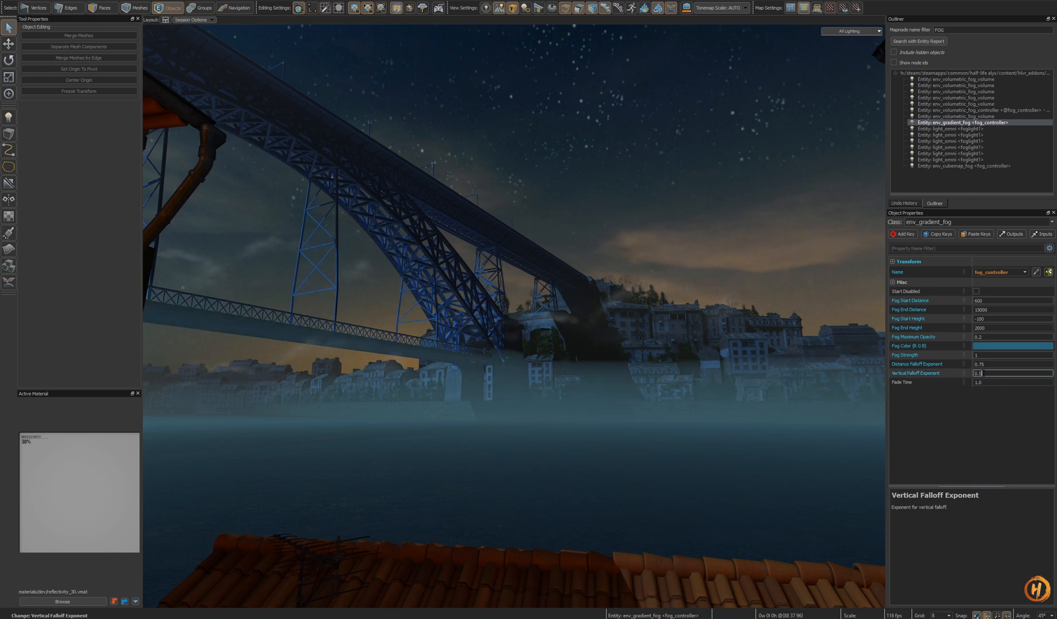
pyautogui.moveTo(987, 373); pyautogui.dragTo(933, 375)
pyautogui.write('1')
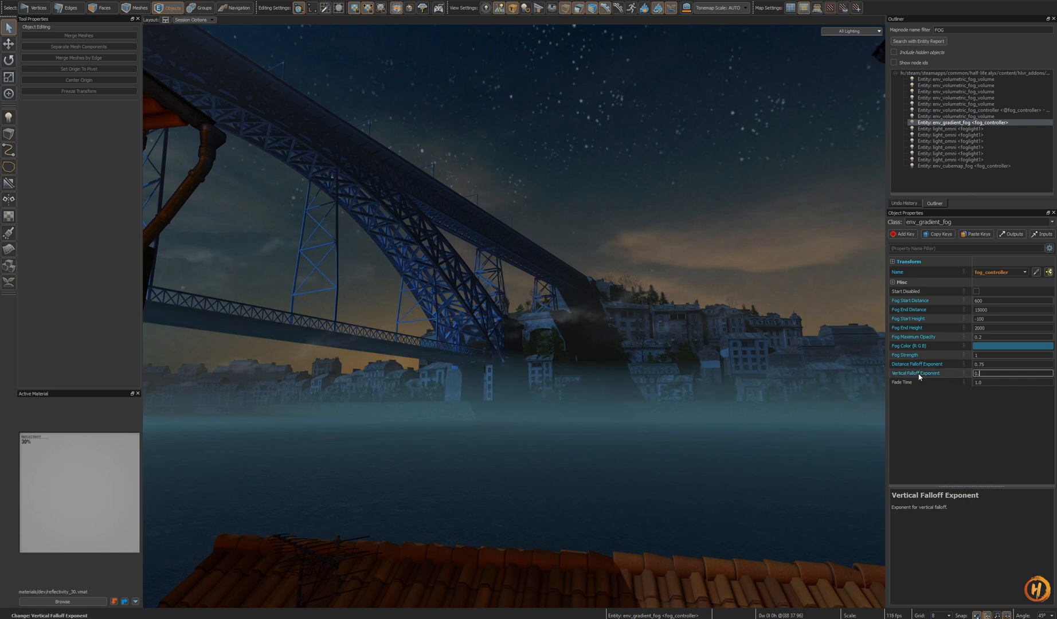
pyautogui.write('45')
pyautogui.write('2')
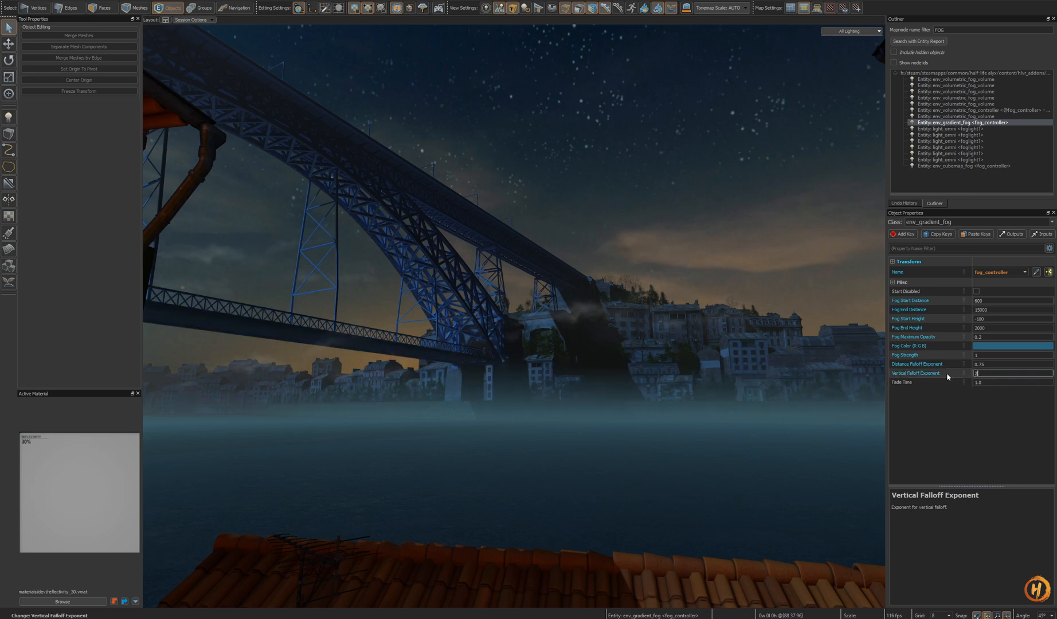
pyautogui.write('1')
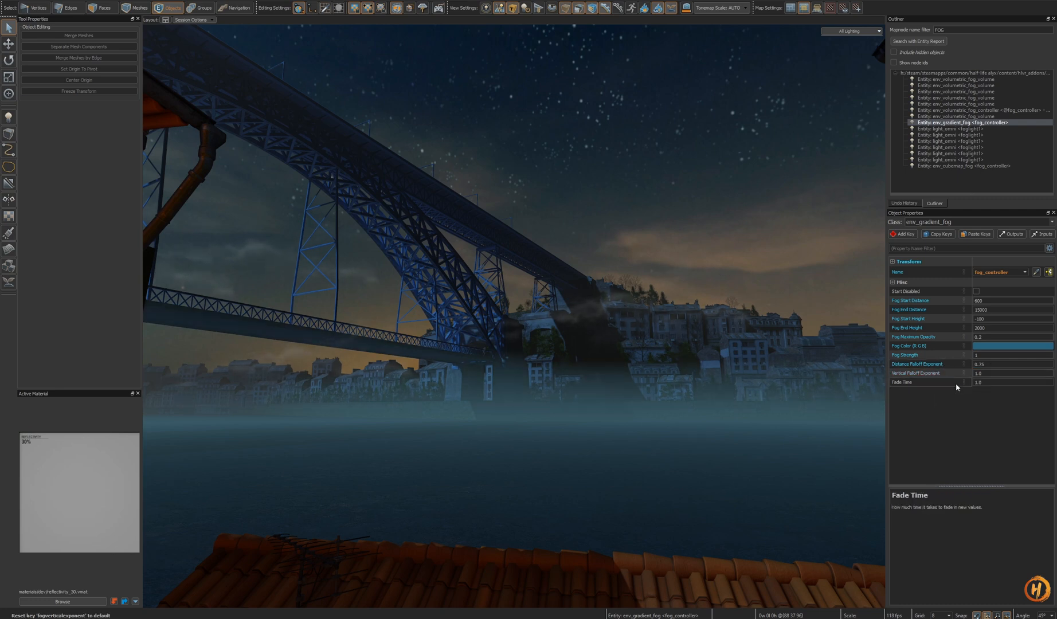
# - Reset the gradient fog's Distance Falloff Exponent and Fog Strength to their defaults
pyautogui.rightClick(945, 369)
pyautogui.click(966, 377)
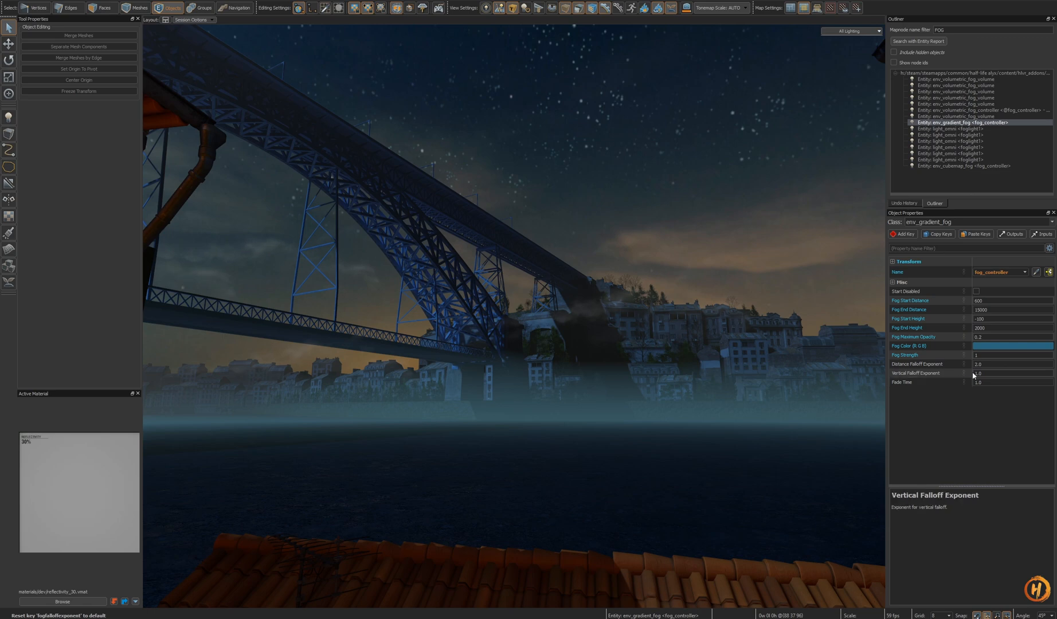
pyautogui.rightClick(950, 357)
pyautogui.click(971, 366)
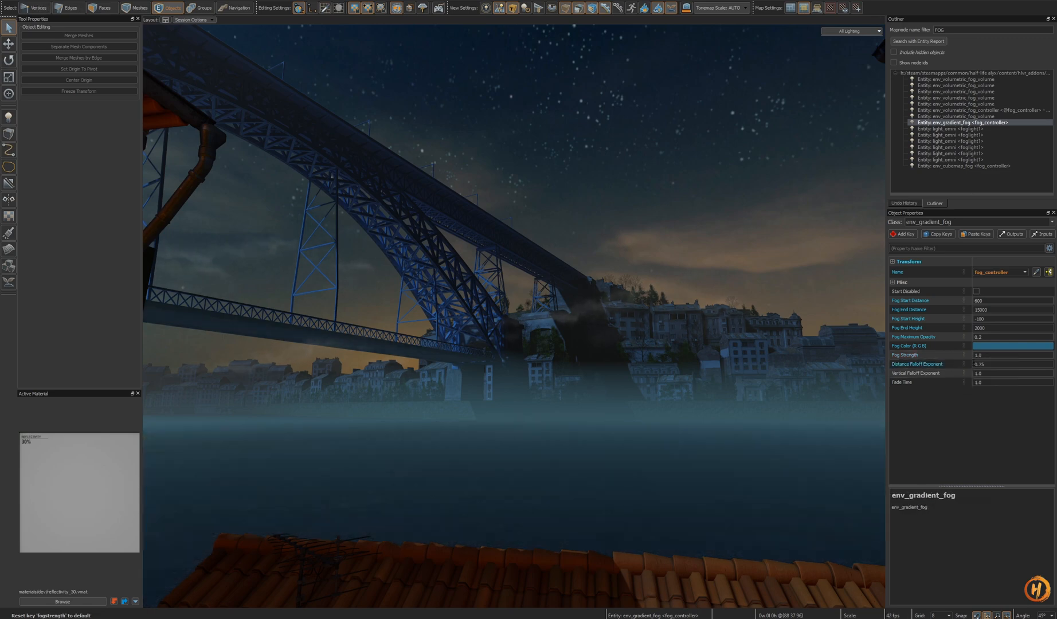
# - Reset the Fog Maximum Opacity to its default, then undo the reset
pyautogui.rightClick(938, 336)
pyautogui.click(960, 346)
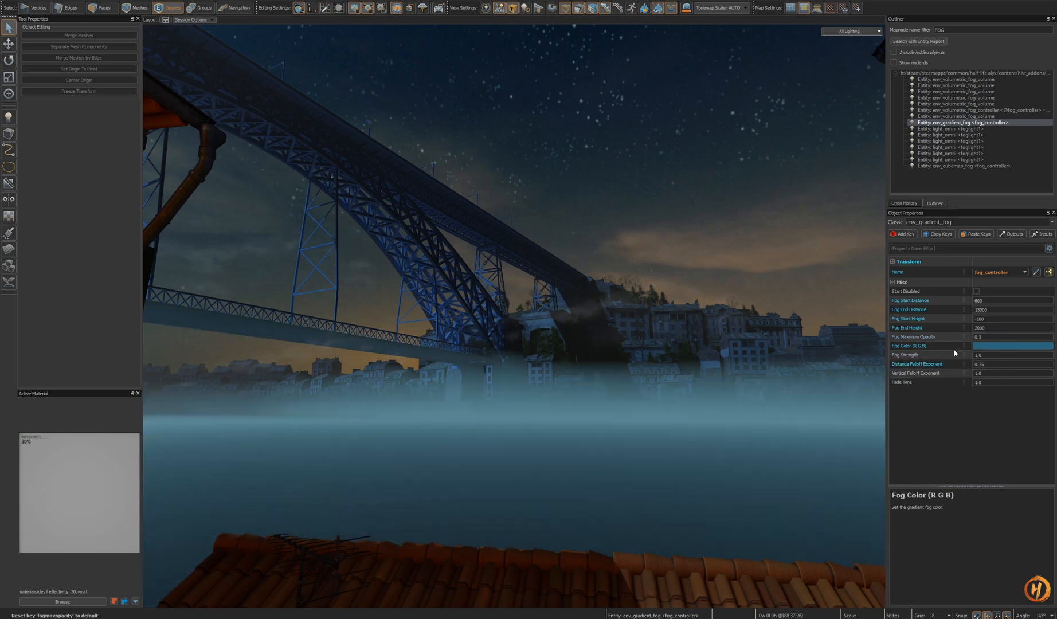
pyautogui.moveTo(514, 316); pyautogui.dragTo(515, 316, button='right')
pyautogui.press('s')
pyautogui.press('w')
pyautogui.hotkey('ctrl', 'z')
# - Set the gradient fog's Fog Start Height to 50
pyautogui.press('w')
pyautogui.moveTo(681, 373); pyautogui.dragTo(514, 316, button='right')
pyautogui.press('w')
pyautogui.moveTo(699, 356); pyautogui.dragTo(514, 316, button='right')
pyautogui.click(924, 317)
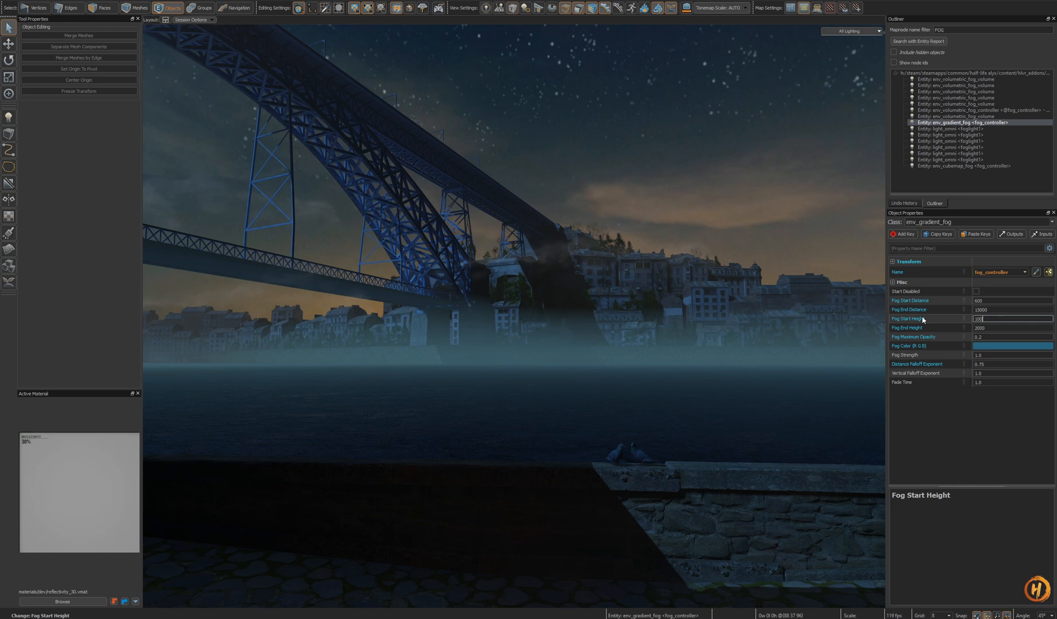
pyautogui.write('1000')
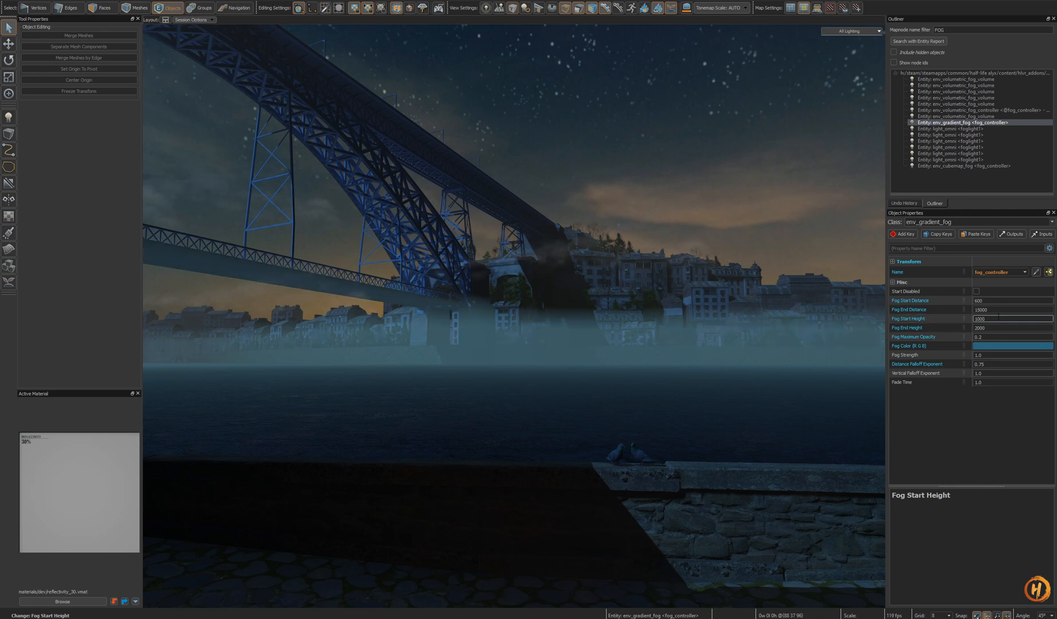
pyautogui.write('0')
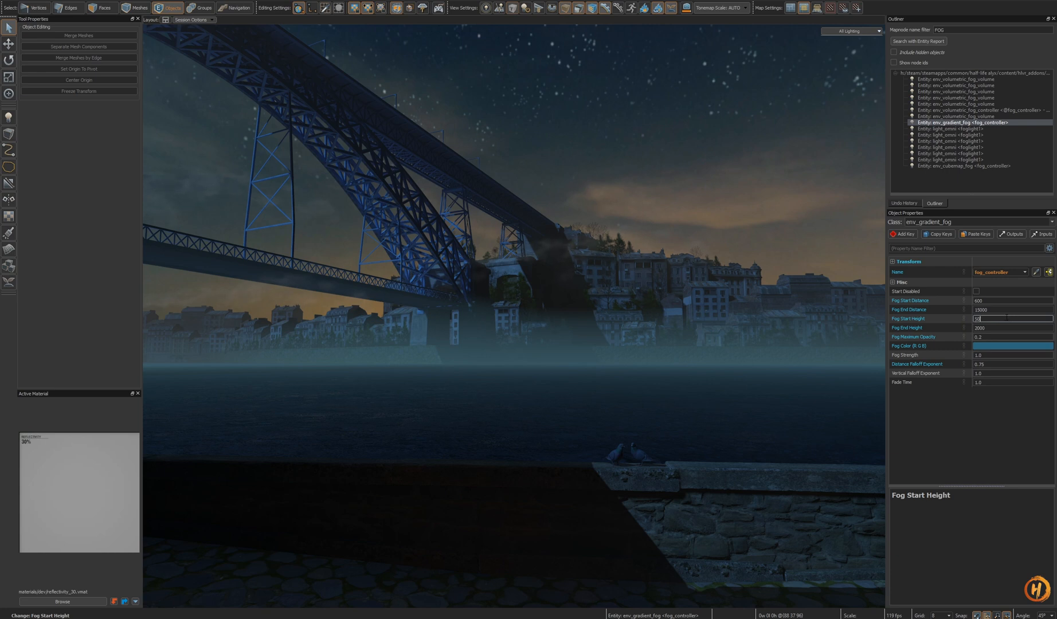
# - Set the gradient fog's Fog End Distance to 1500
pyautogui.click(989, 309)
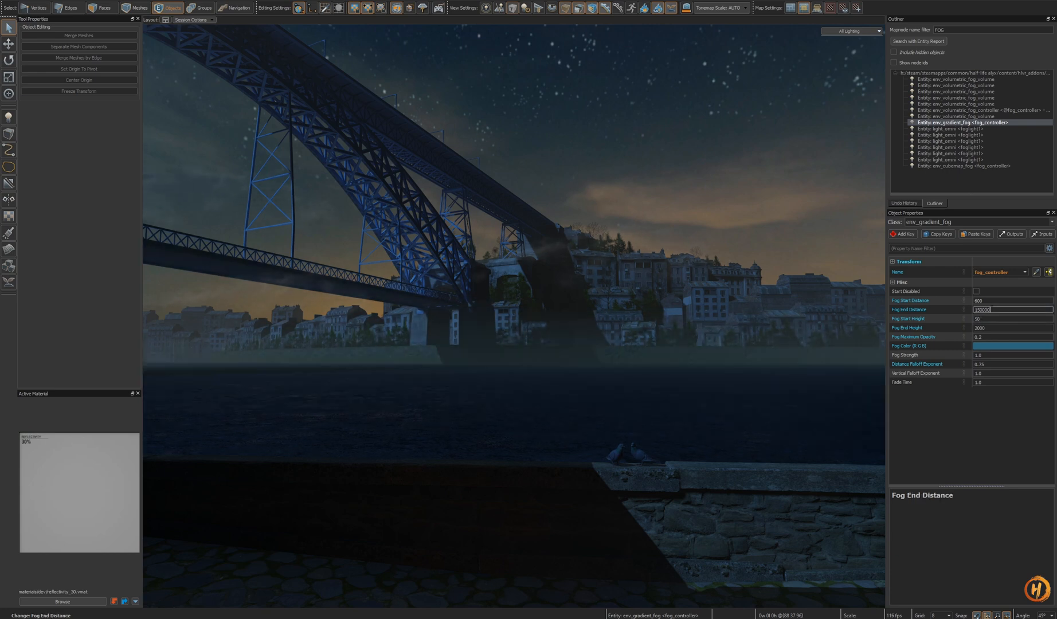
pyautogui.press('BackSpace')
pyautogui.press('BackSpace')
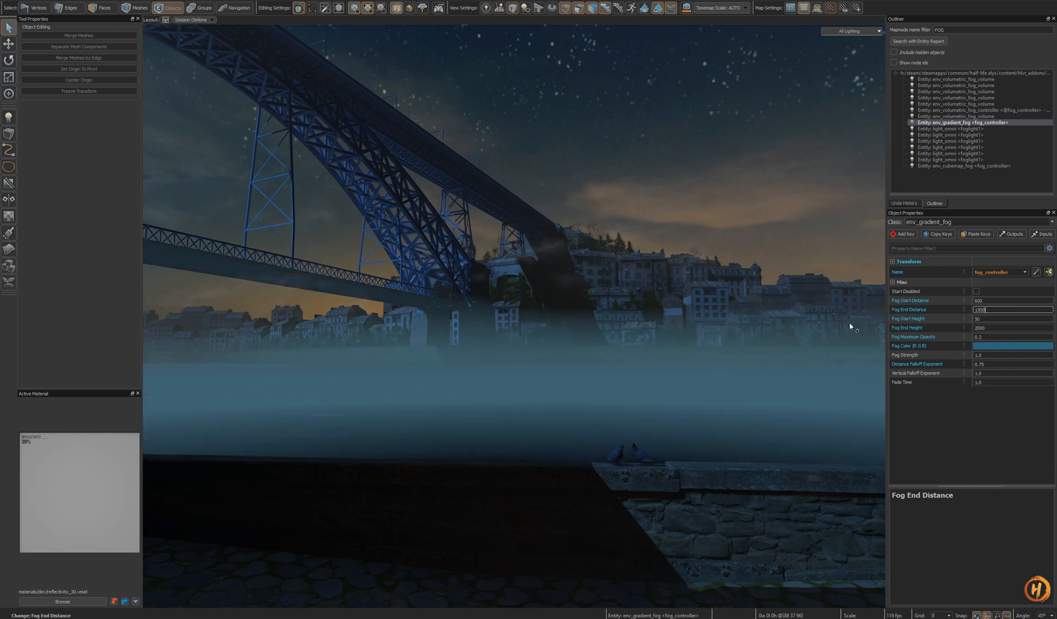
# - Set the gradient fog's Fog Start Distance to 100
pyautogui.press('z')
pyautogui.press('s')
pyautogui.press('w')
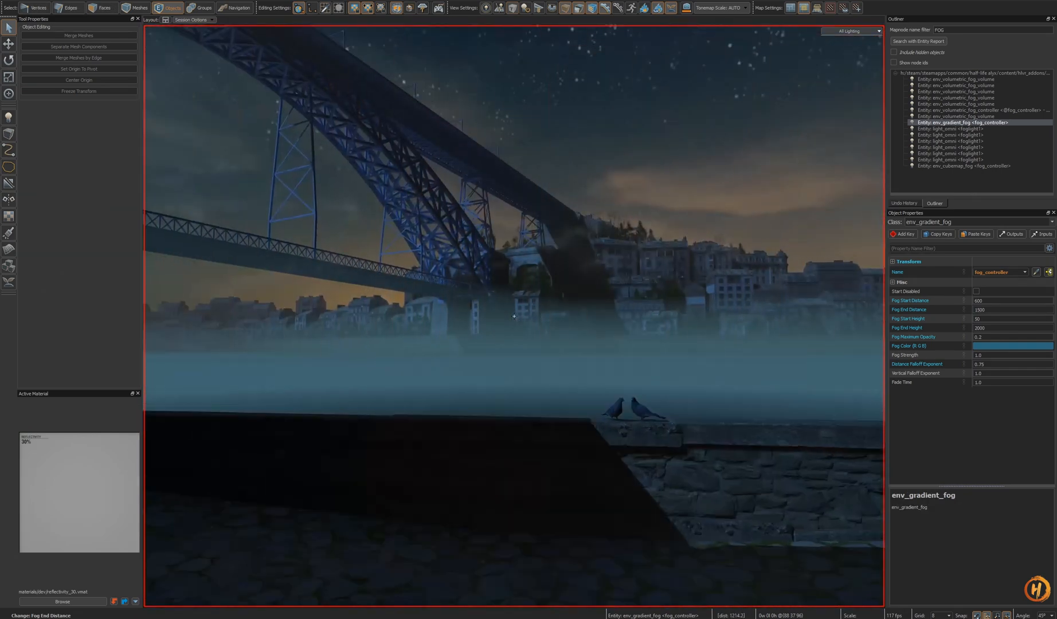
pyautogui.press('z')
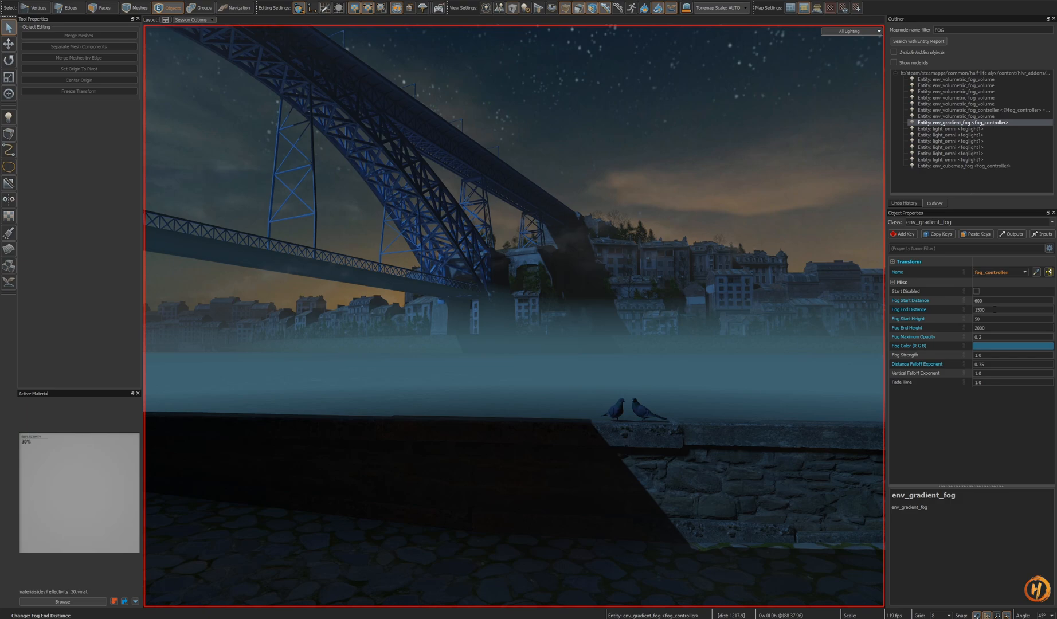
pyautogui.moveTo(993, 303); pyautogui.dragTo(954, 303)
pyautogui.write('1')
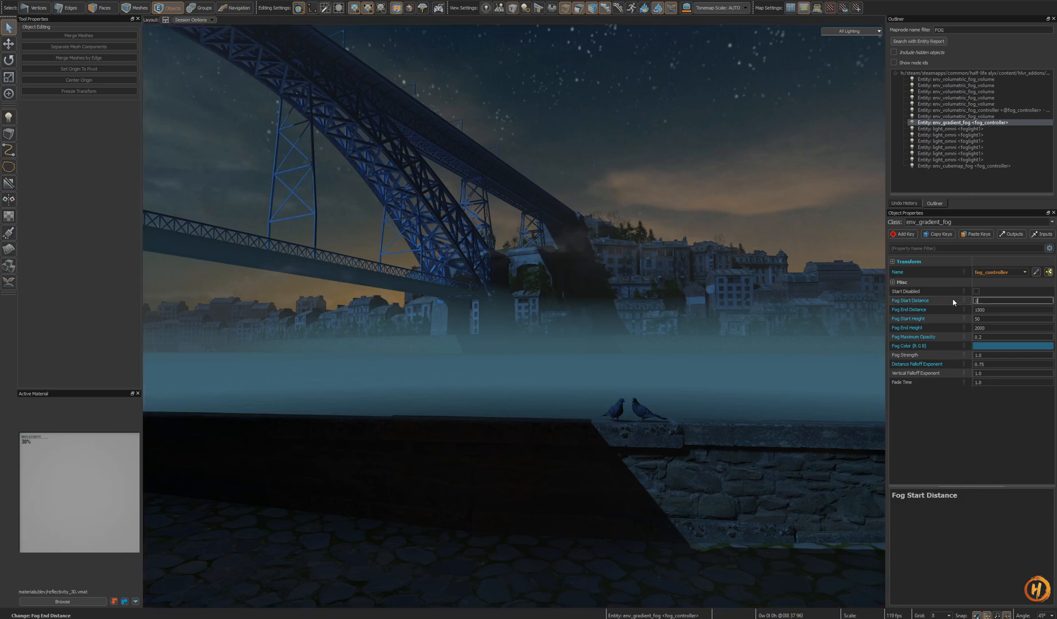
pyautogui.write('00')
pyautogui.press('Return')
# - Fly through the alley and along the river to inspect how the gradient fog looks
pyautogui.press('z')
pyautogui.press('s')
pyautogui.press('w')
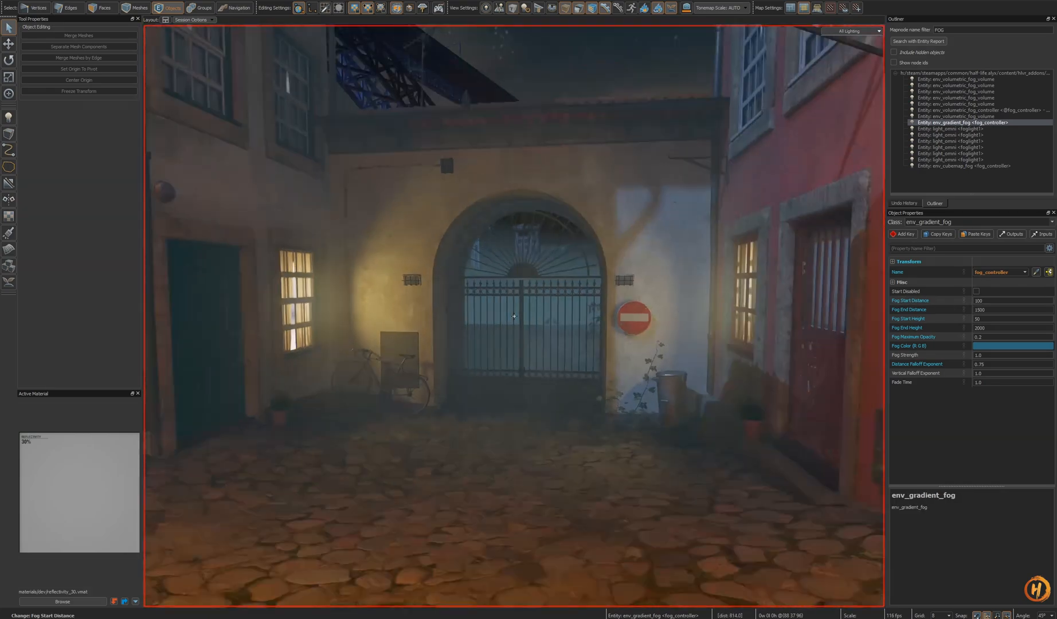
pyautogui.press('s')
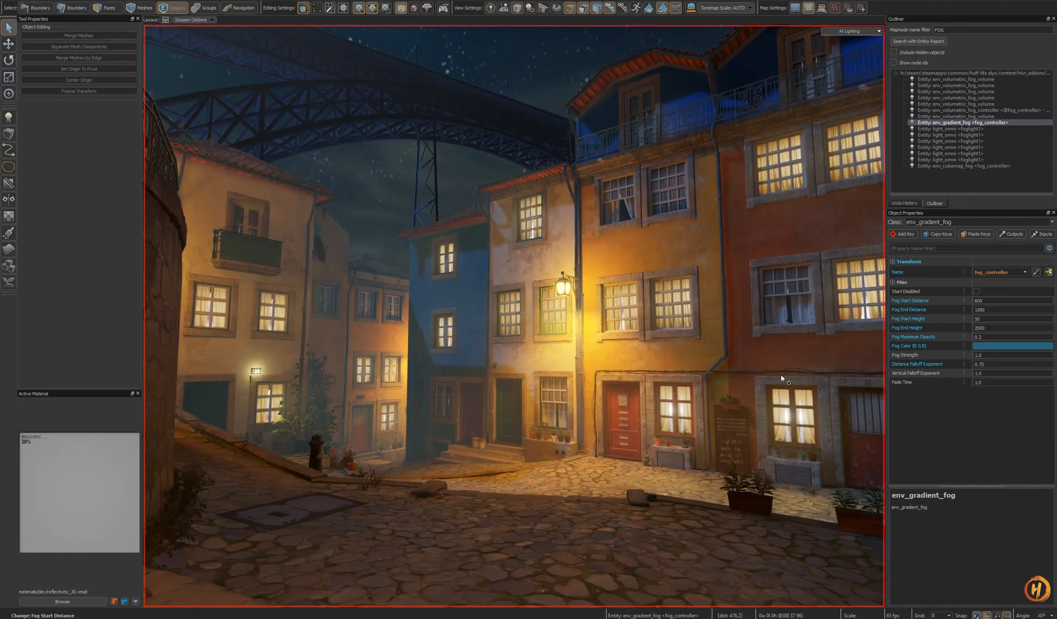
pyautogui.press('w')
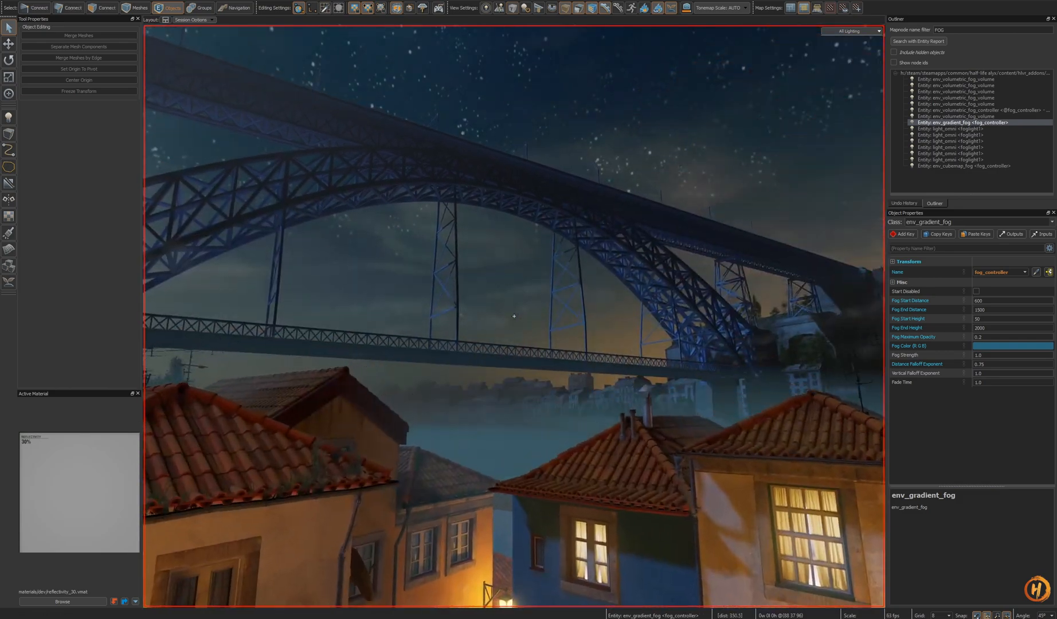
pyautogui.press('w')
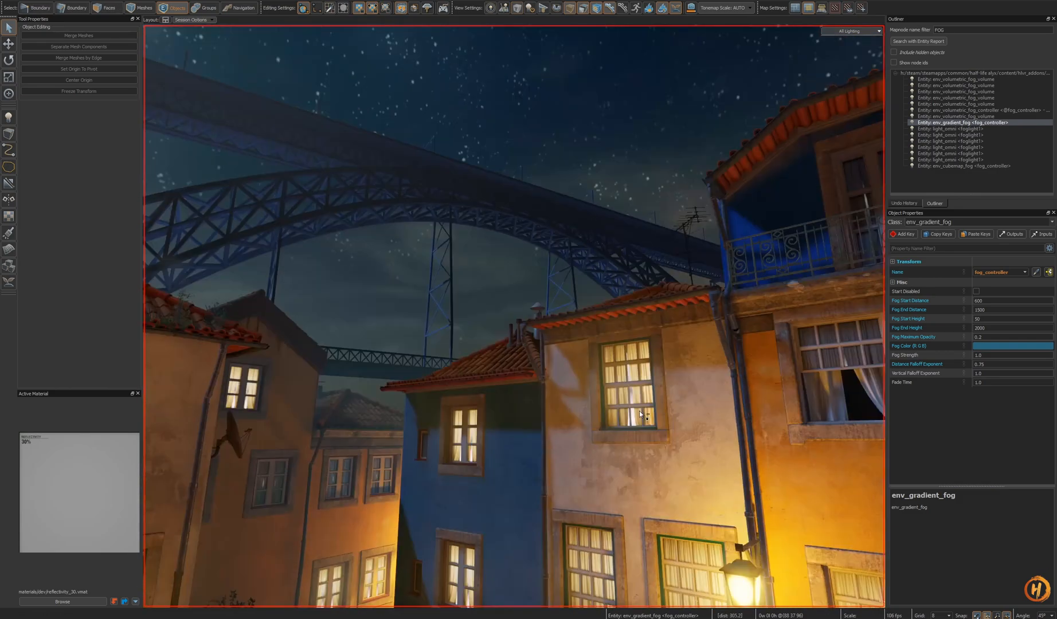
pyautogui.press('s')
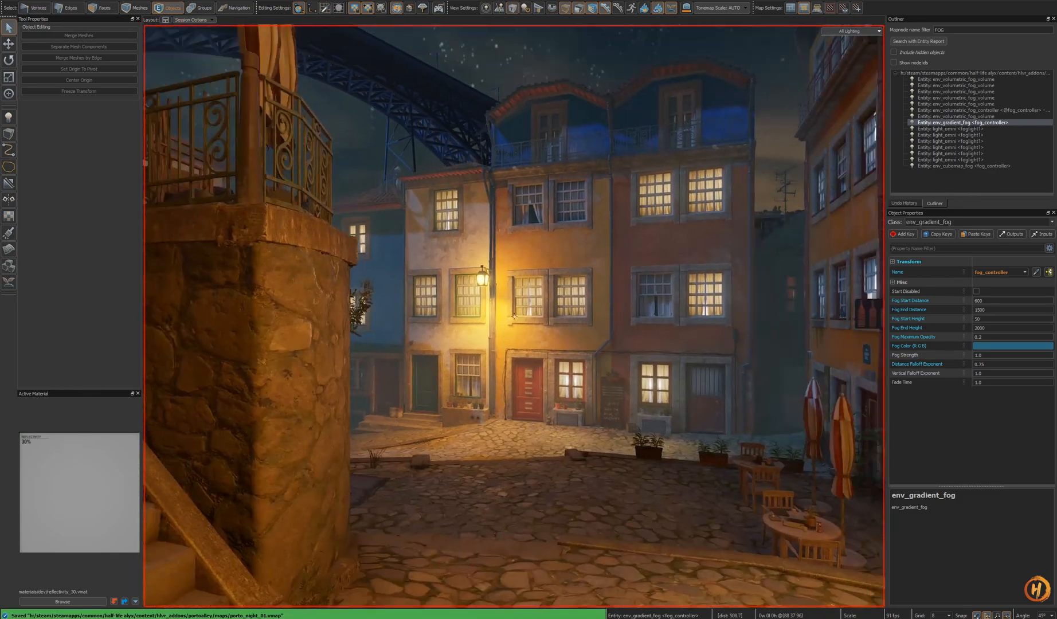
pyautogui.press('w')
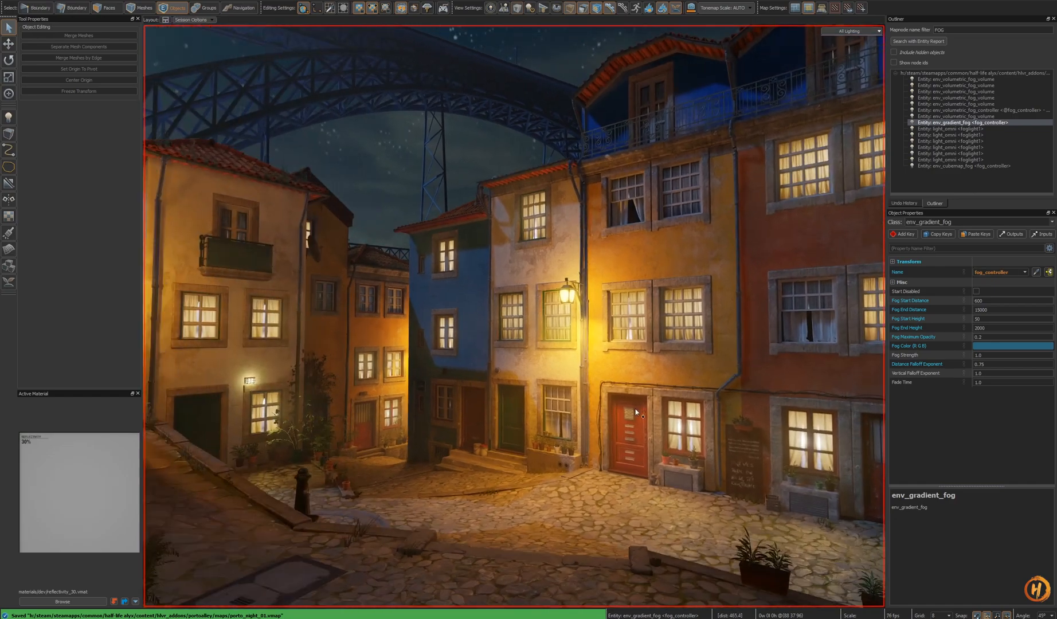
# - Set the gradient fog's Fog End Distance to 15000
pyautogui.write('0')
pyautogui.write('zw')
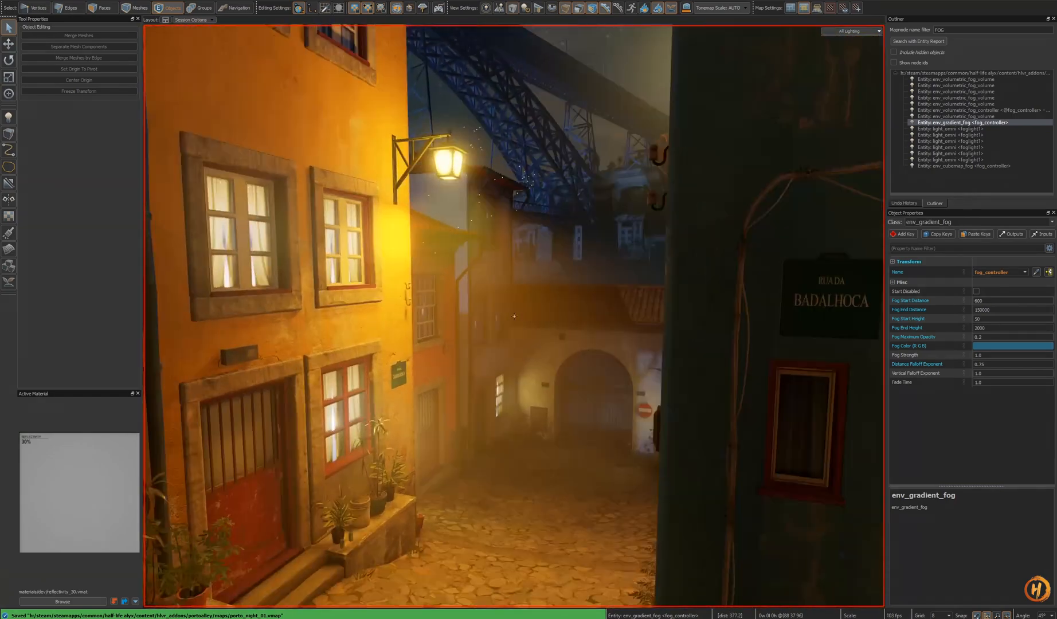
pyautogui.write('wz')
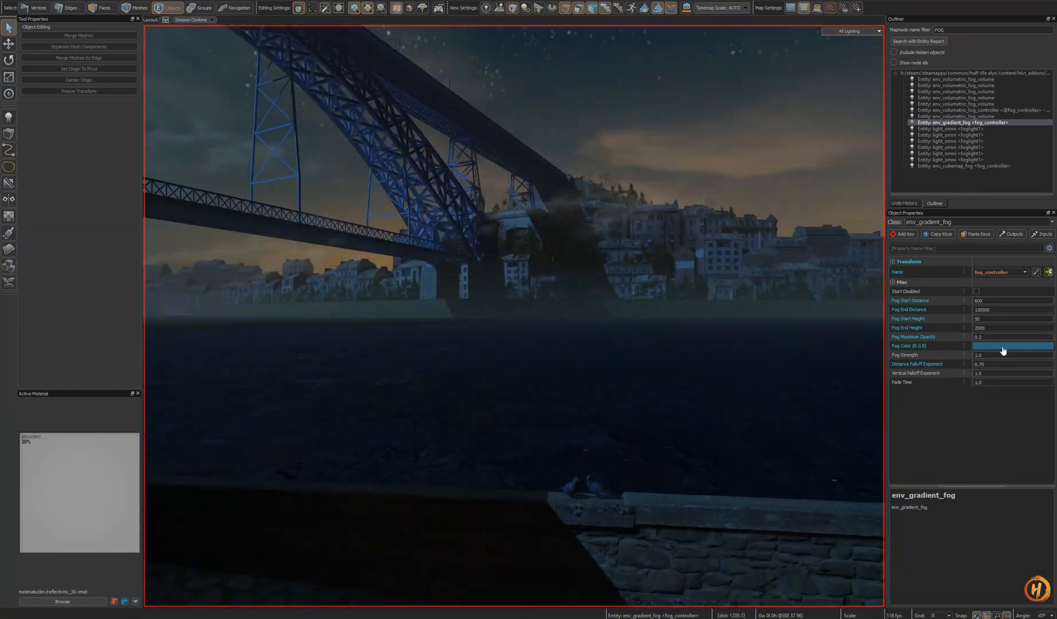
pyautogui.click(997, 311)
pyautogui.press('BackSpace')
pyautogui.press('Return')
pyautogui.press('z')
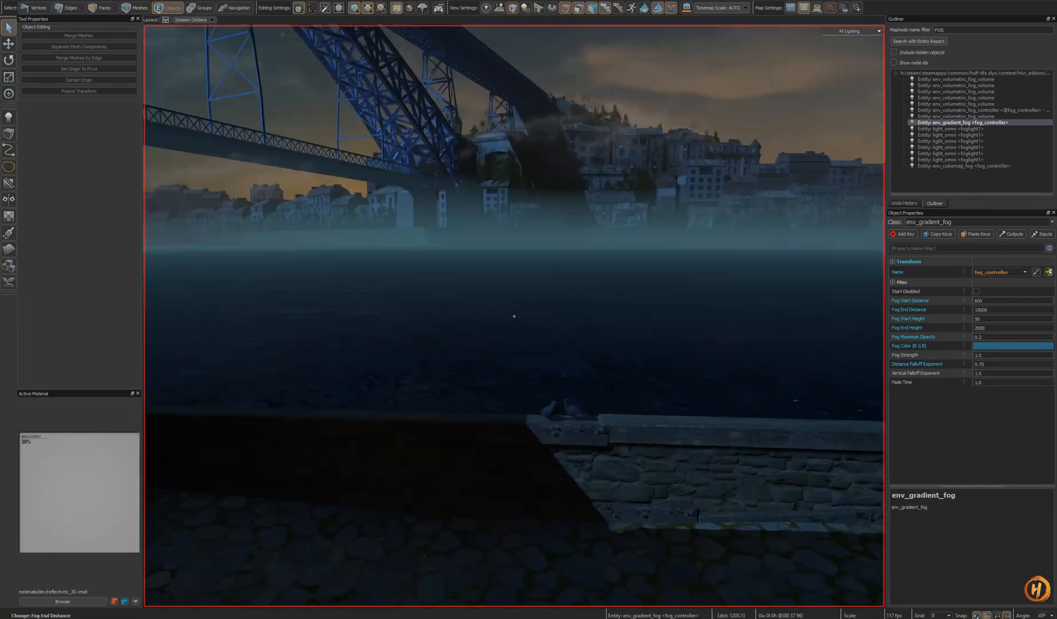
# - Save the Porto night map
pyautogui.press('s')
pyautogui.press('s')
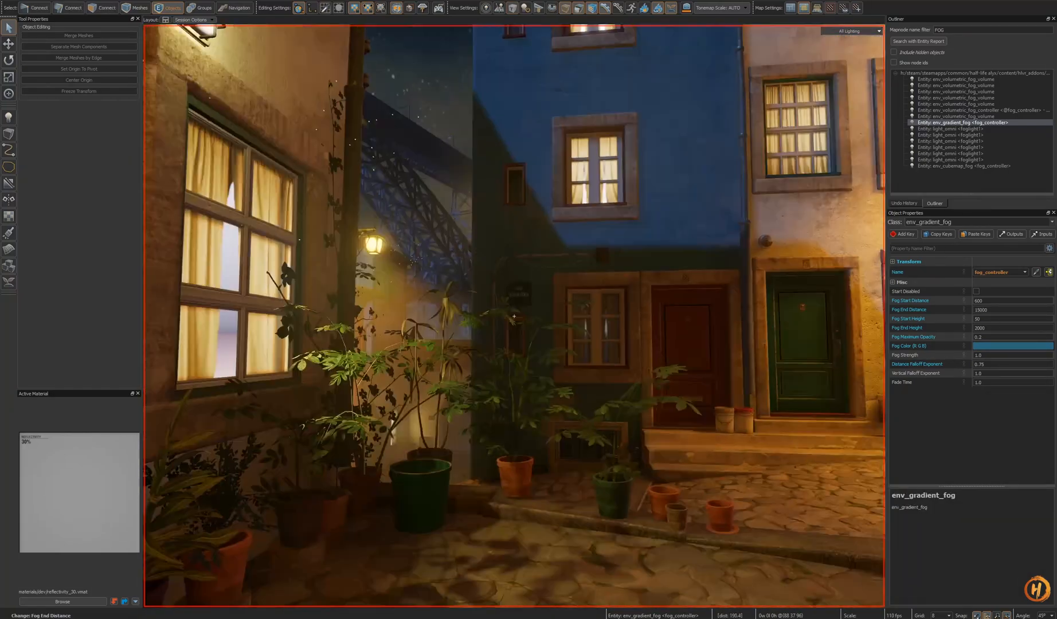
pyautogui.press('s')
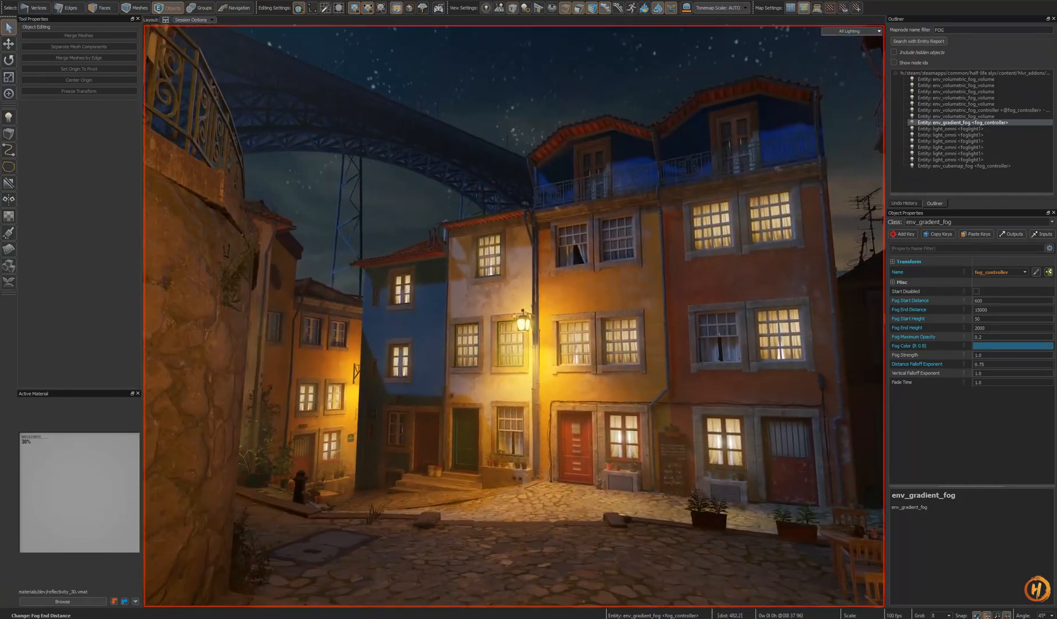
pyautogui.press('w')
pyautogui.hotkey('ctrl', 's')
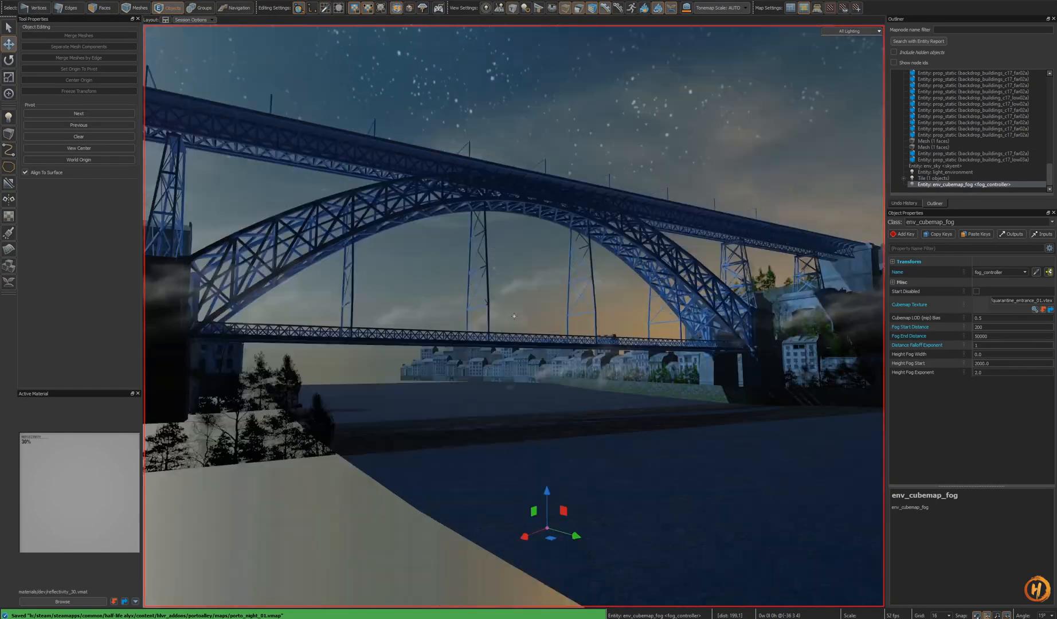
# - In the 3D skybox map, enable Fog Enable and Fog Blend on the sky_camera entity
pyautogui.moveTo(514, 316); pyautogui.dragTo(556, 369, button='right')
pyautogui.press('o')
pyautogui.press('Escape')
pyautogui.click(416, 413)
pyautogui.moveTo(511, 414); pyautogui.dragTo(473, 206, button='right')
pyautogui.press('s')
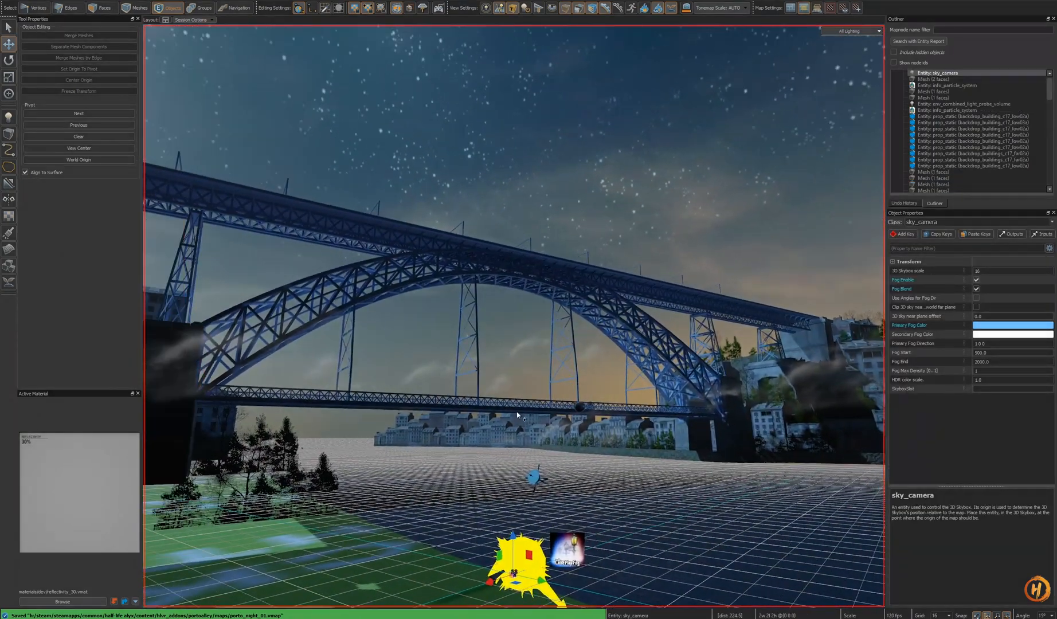
pyautogui.click(976, 290)
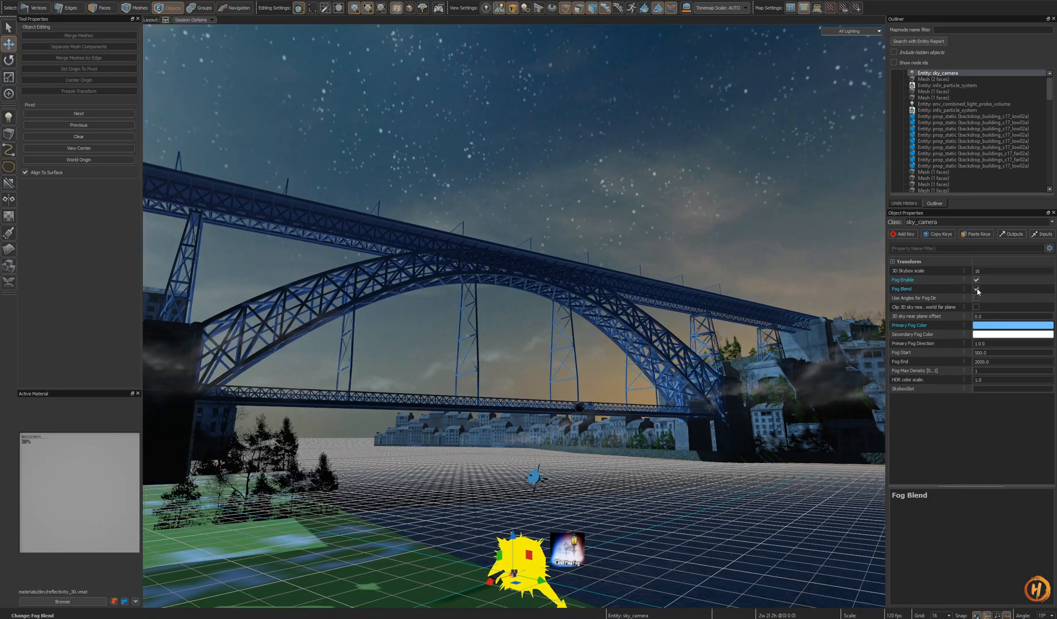
pyautogui.click(941, 283)
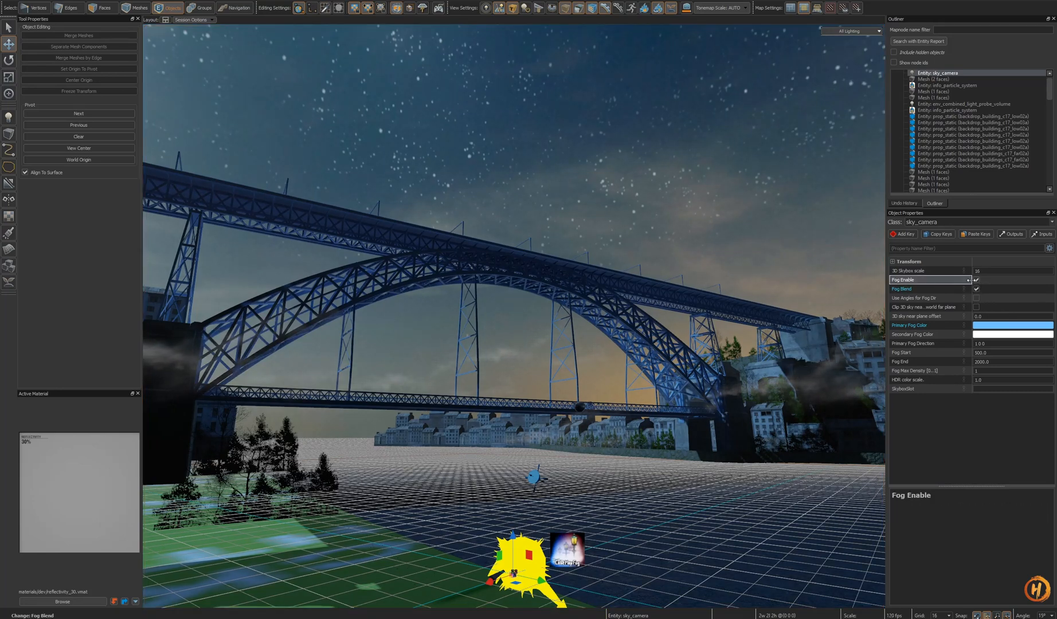
# - Set the sky_camera's Primary Fog Color to a deeper, more saturated blue and save the map
pyautogui.click(980, 330)
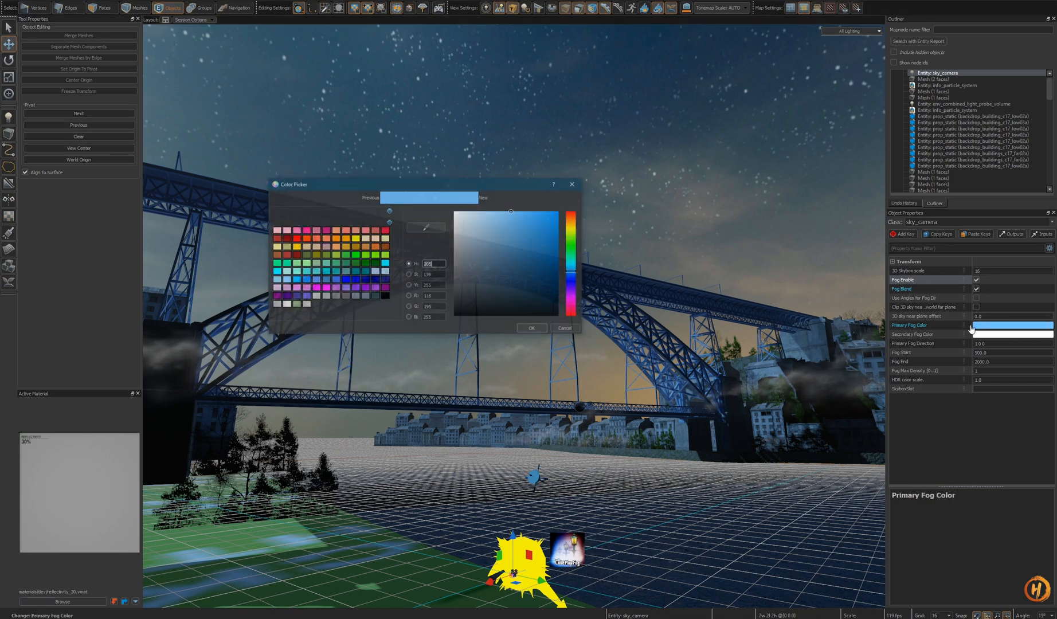
pyautogui.moveTo(574, 274); pyautogui.dragTo(573, 267)
pyautogui.click(517, 225)
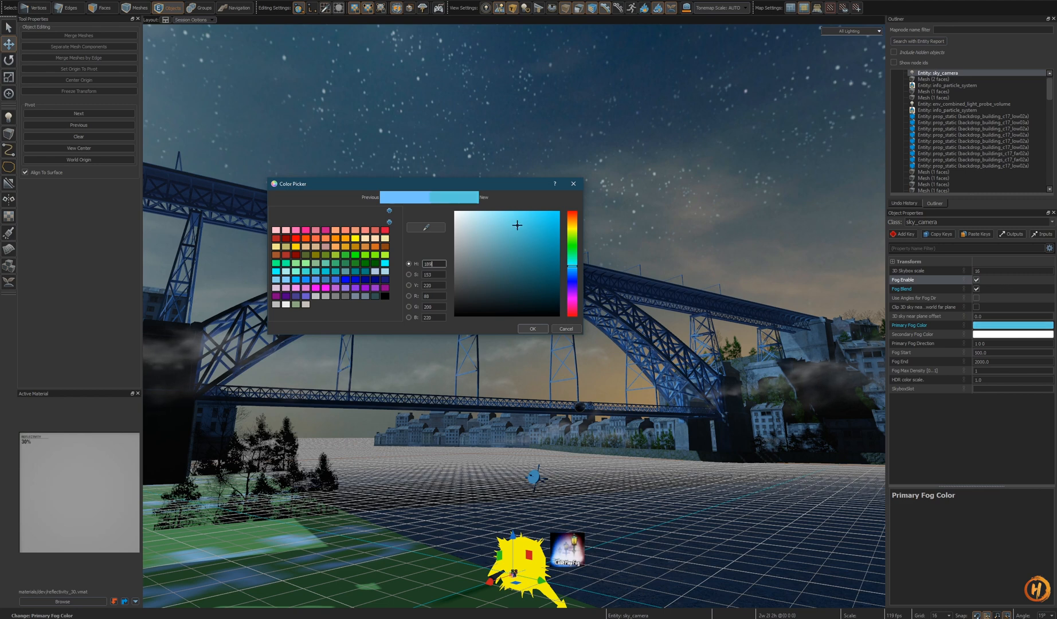
pyautogui.click(543, 330)
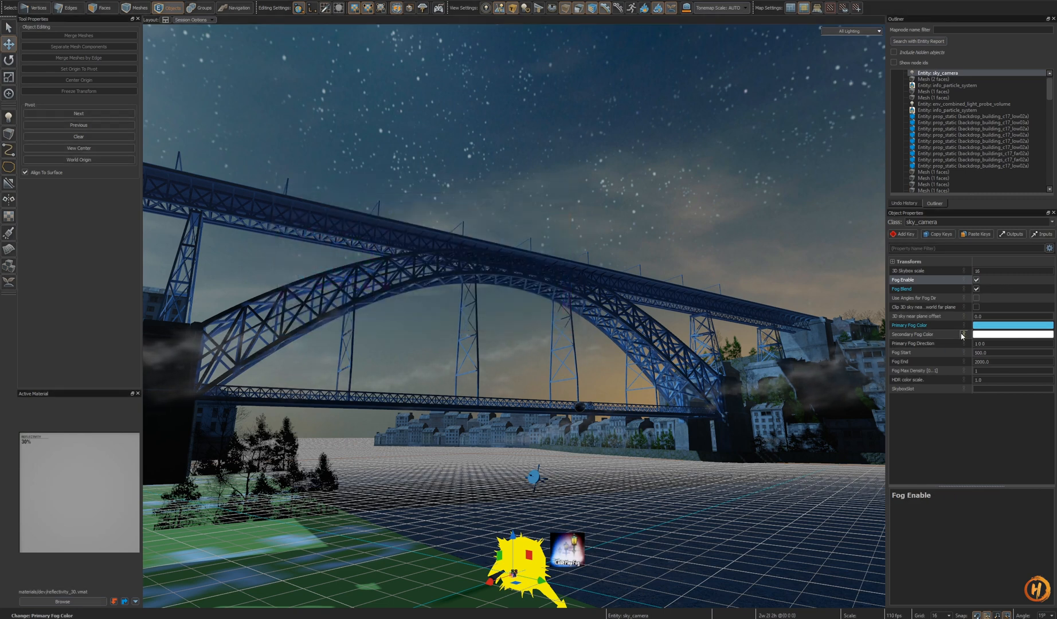
pyautogui.moveTo(629, 383)
pyautogui.mouseDown(button='right')
pyautogui.moveTo(608, 414)
pyautogui.moveTo(628, 382)
pyautogui.mouseUp(button='right')
pyautogui.hotkey('ctrl', 's')
# - Delete the selected skybox entity, then undo the deletion
pyautogui.press('w')
pyautogui.moveTo(514, 316); pyautogui.dragTo(504, 246, button='right')
pyautogui.click(564, 367)
pyautogui.press('s')
pyautogui.press('Delete')
pyautogui.hotkey('ctrl', 'z')
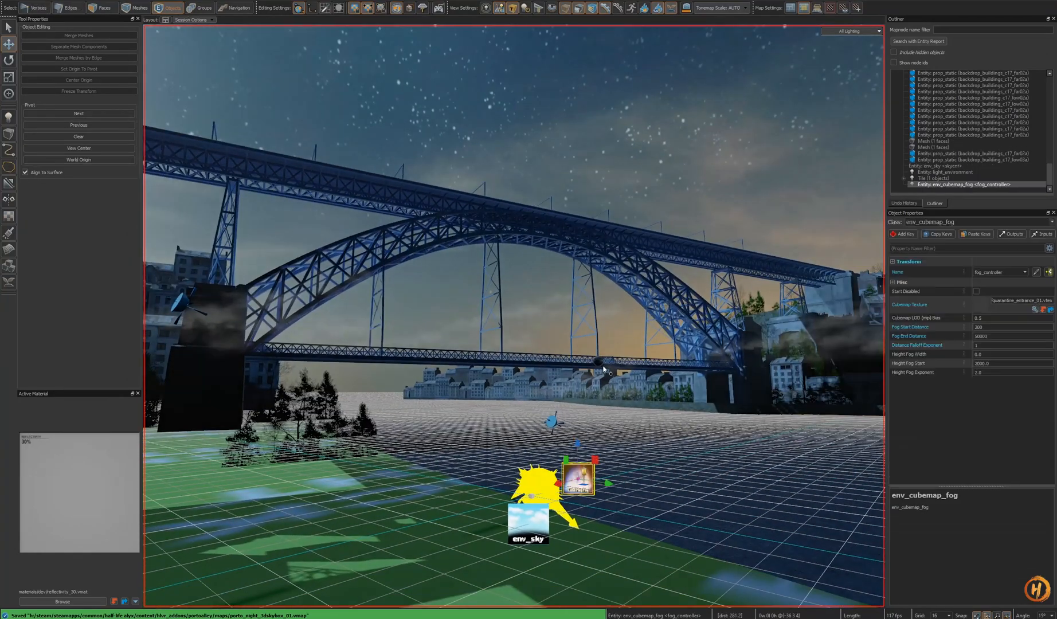
# - Set the env_sky's Fog Type to Distance Based and save the skybox map
pyautogui.moveTo(603, 367); pyautogui.dragTo(607, 402, button='right')
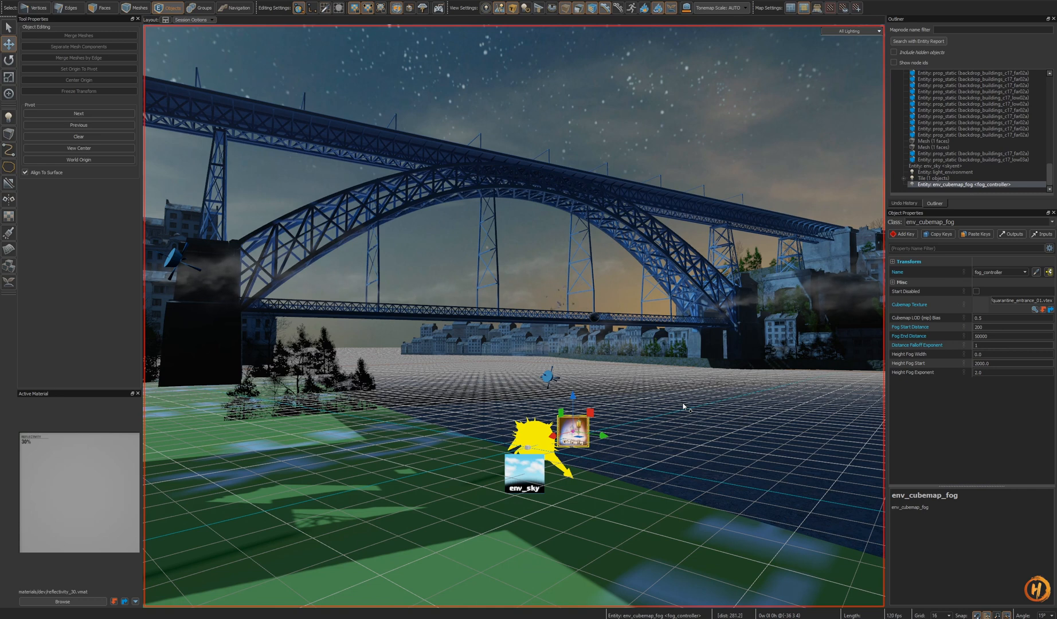
pyautogui.click(524, 480)
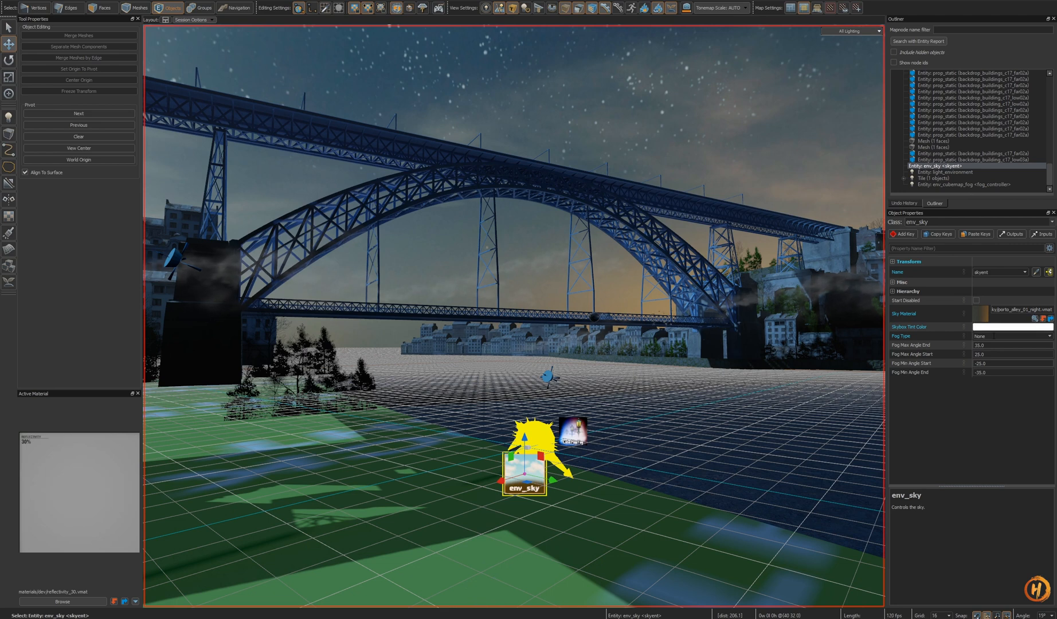
pyautogui.click(988, 336)
pyautogui.click(1027, 349)
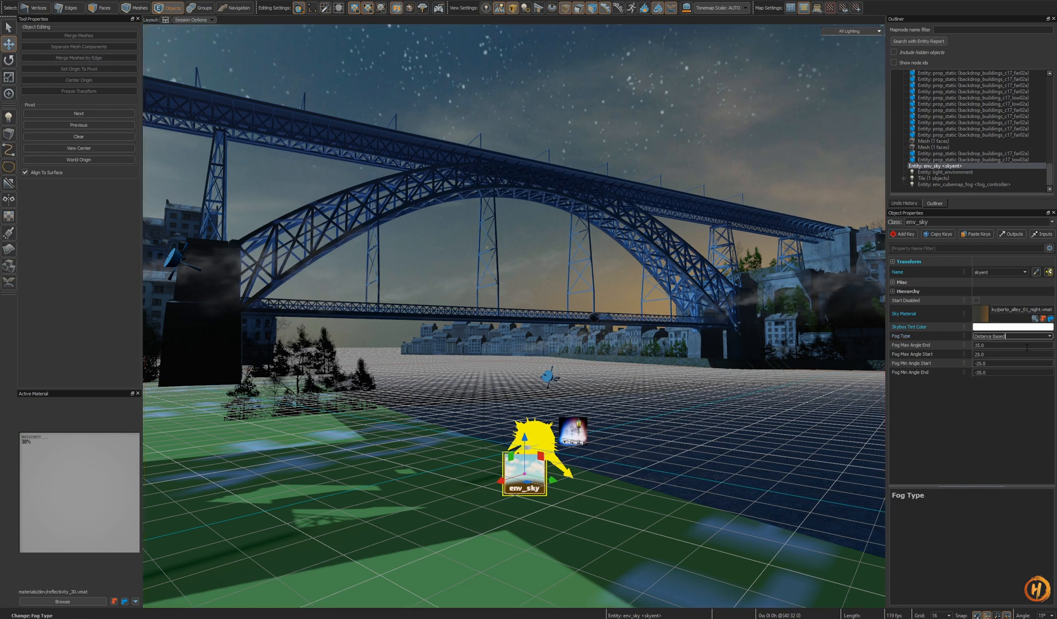
pyautogui.moveTo(684, 346); pyautogui.dragTo(625, 335, button='right')
pyautogui.hotkey('ctrl', 's')
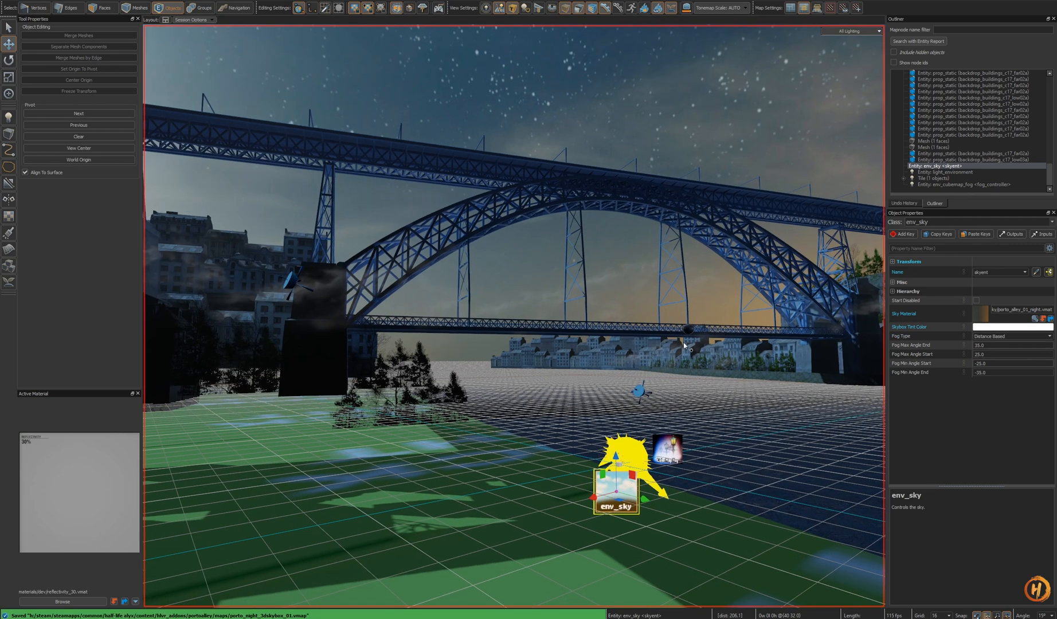
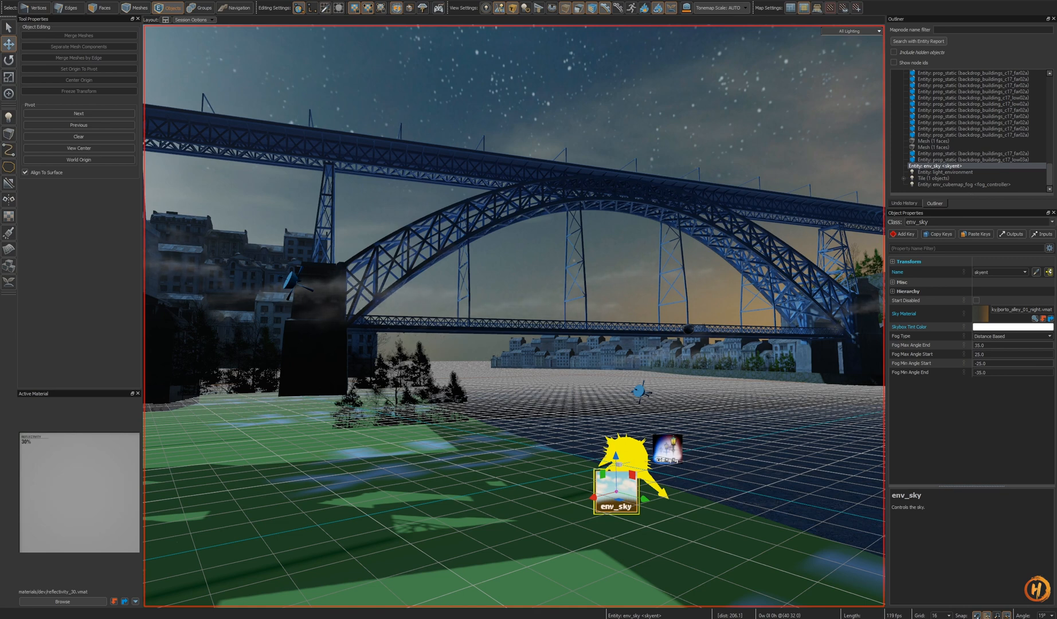
# - Save the 3D skybox map and clear the selection in the main alley map
pyautogui.moveTo(549, 330)
pyautogui.mouseDown(button='right')
pyautogui.moveTo(608, 304)
pyautogui.moveTo(583, 303)
pyautogui.moveTo(556, 342)
pyautogui.mouseUp(button='right')
pyautogui.hotkey('ctrl', 's')
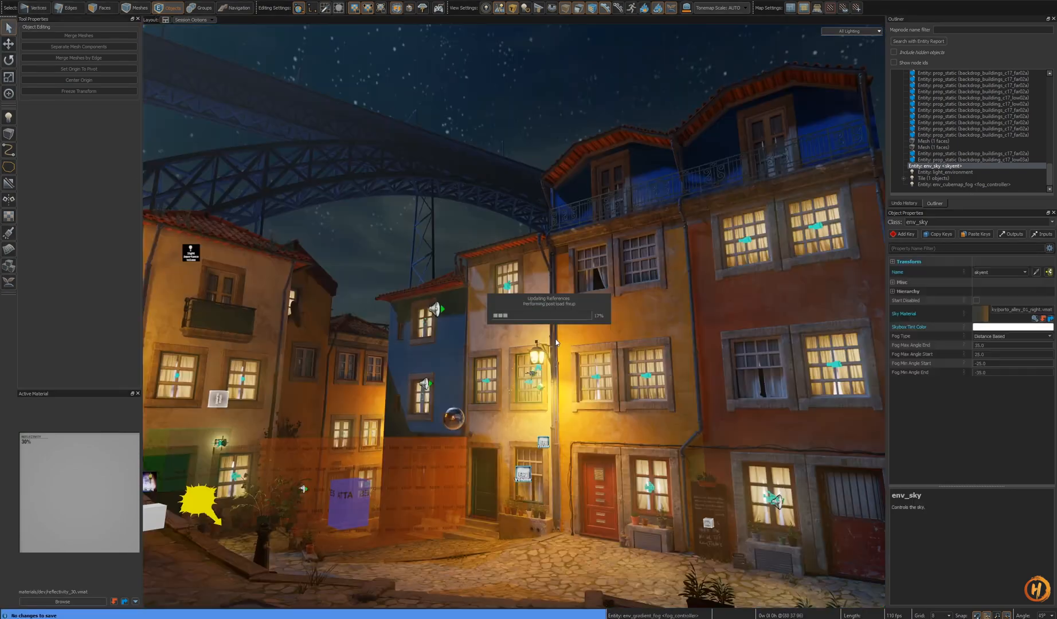
pyautogui.press('s')
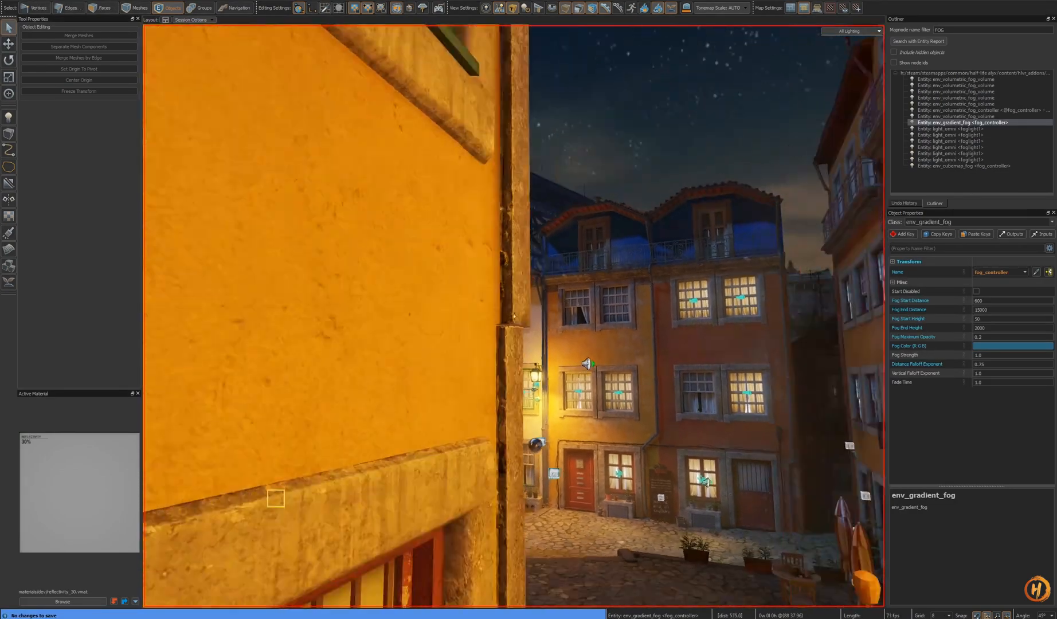
pyautogui.press('w')
pyautogui.press('Escape')
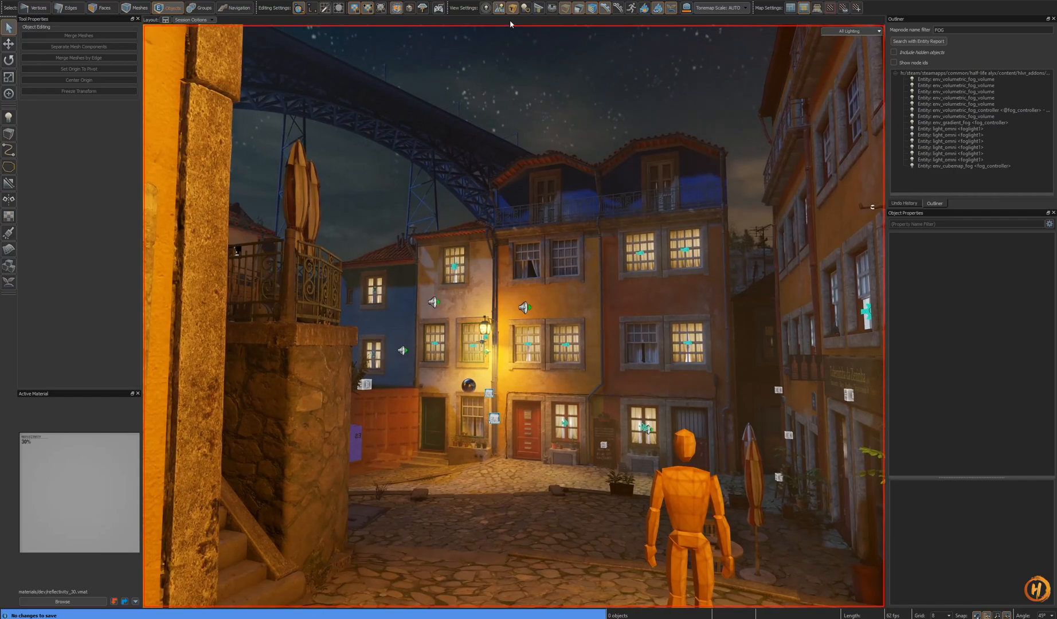
# - Hide the editor helpers and entity icons in the viewport
pyautogui.click(512, 8)
pyautogui.hotkey('shift', 's')
pyautogui.moveTo(536, 238); pyautogui.dragTo(552, 247, button='right')
pyautogui.hotkey('ctrl', 'h')
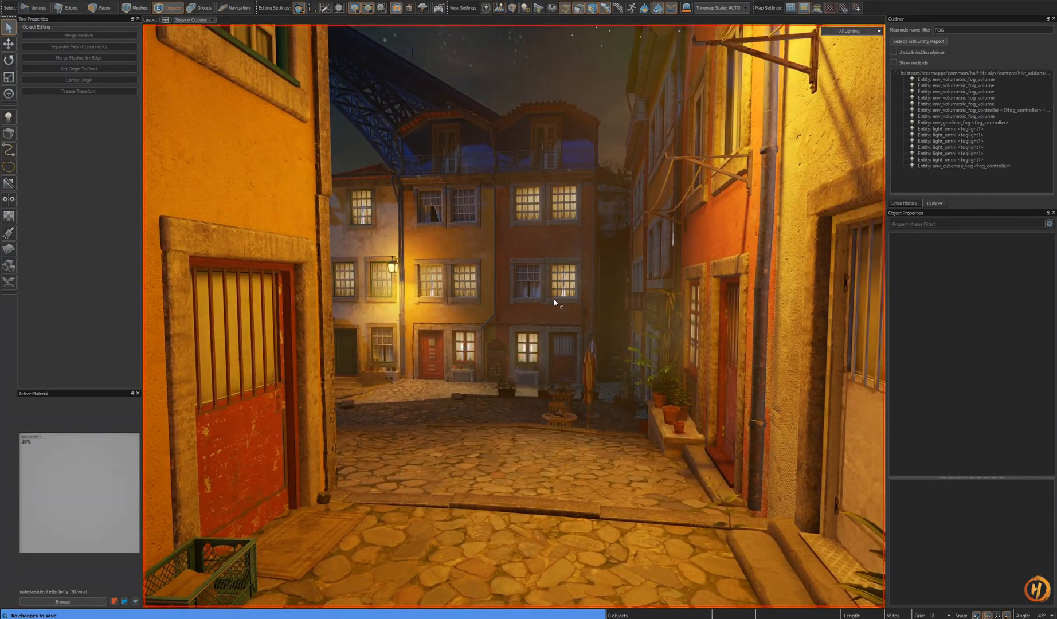
# - Fly through the alley to examine the night sky, bridge and skybox from several angles
pyautogui.press('z')
pyautogui.press('w')
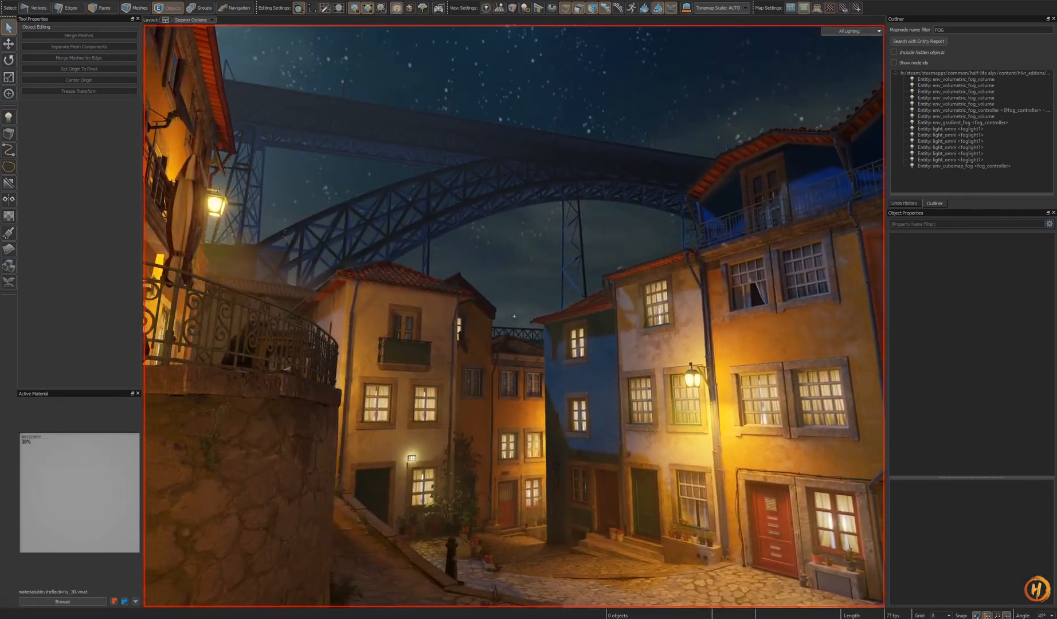
pyautogui.press('d')
pyautogui.press('w')
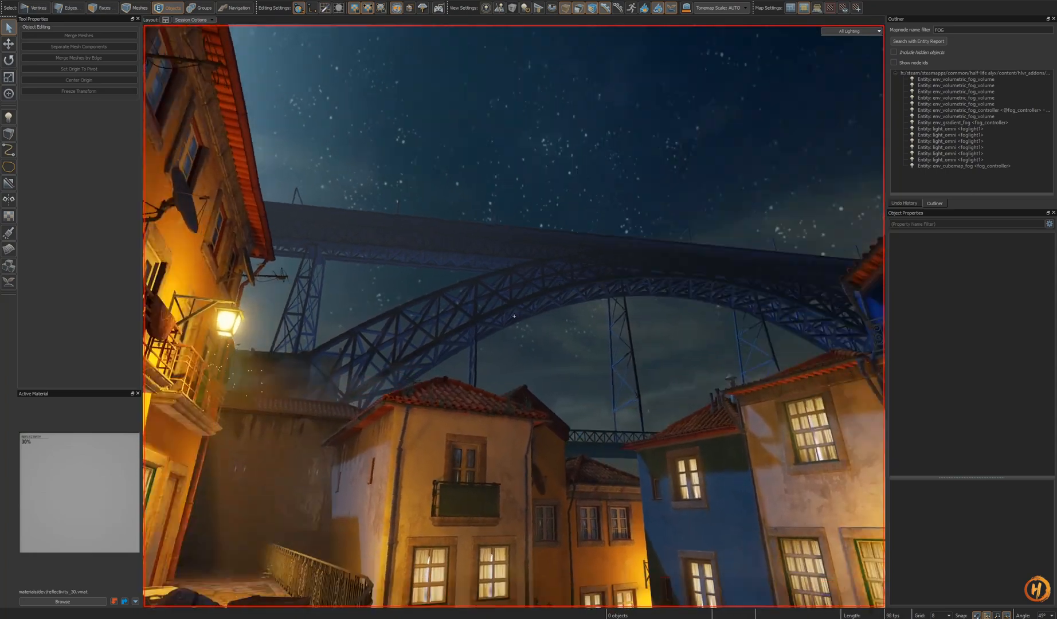
pyautogui.press('w')
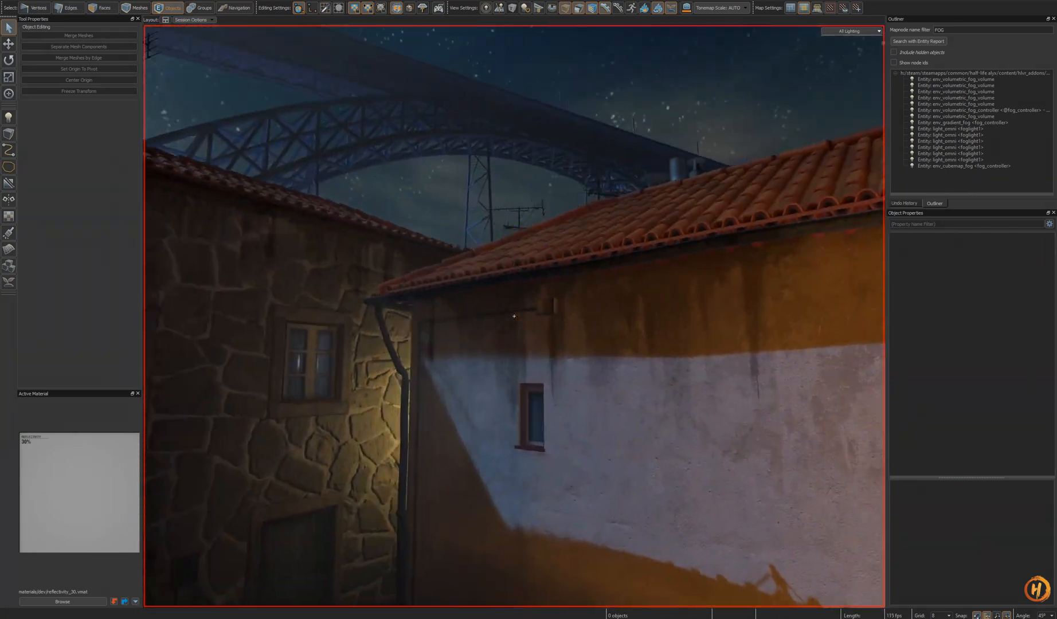
pyautogui.press('w')
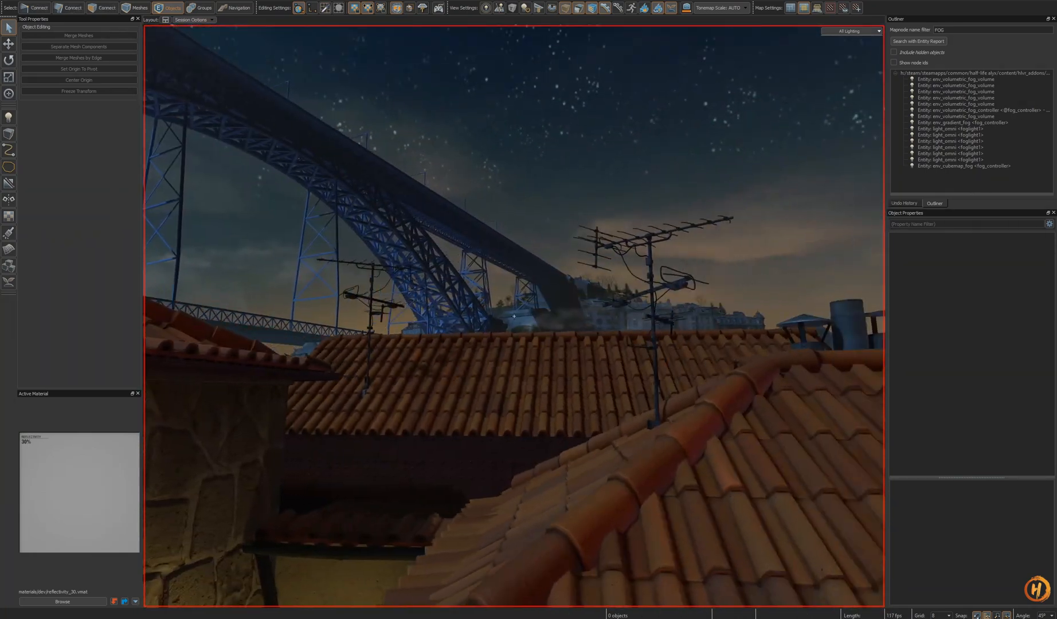
pyautogui.press('w')
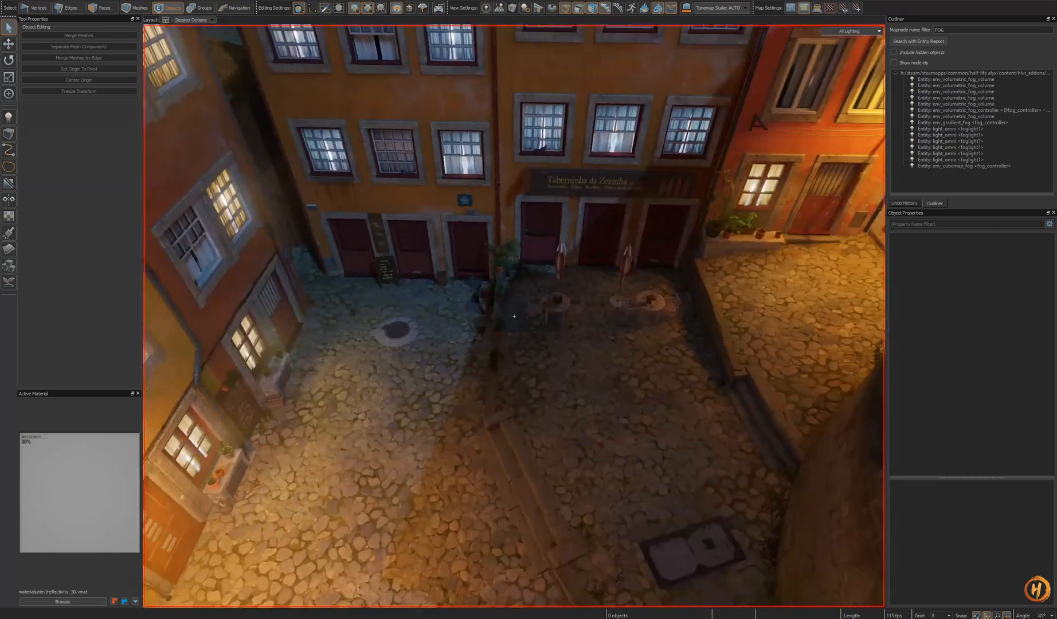
pyautogui.press('w')
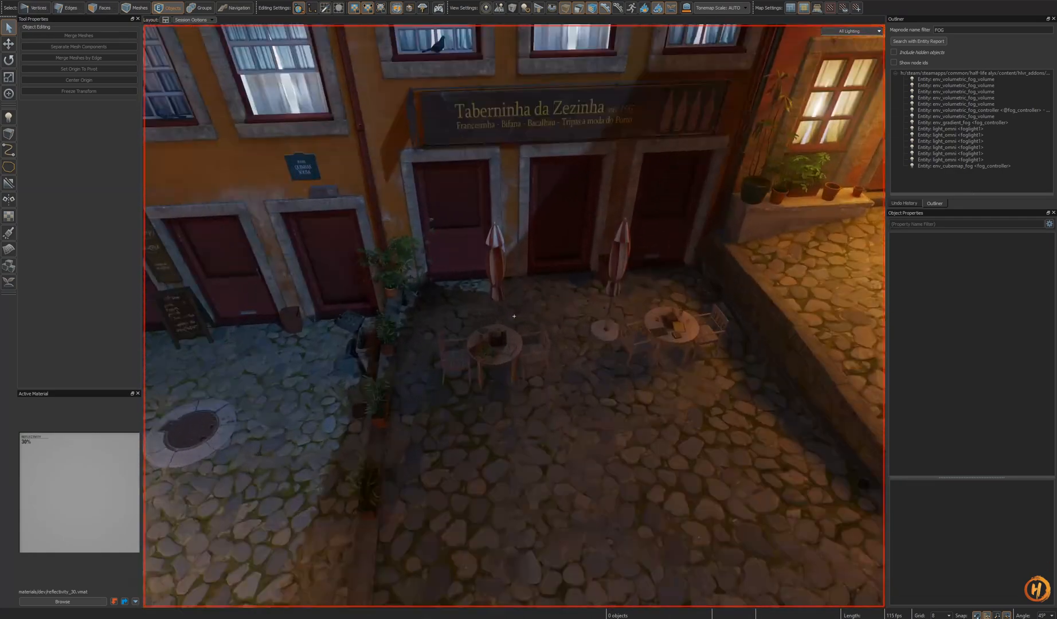
pyautogui.press('s')
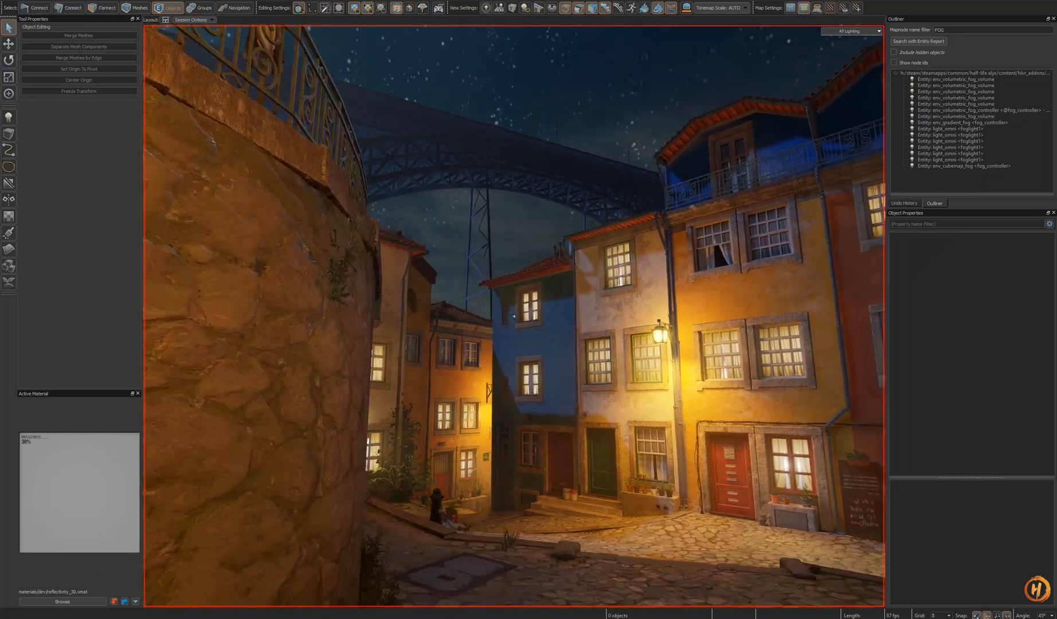
pyautogui.press('w')
pyautogui.press('z')
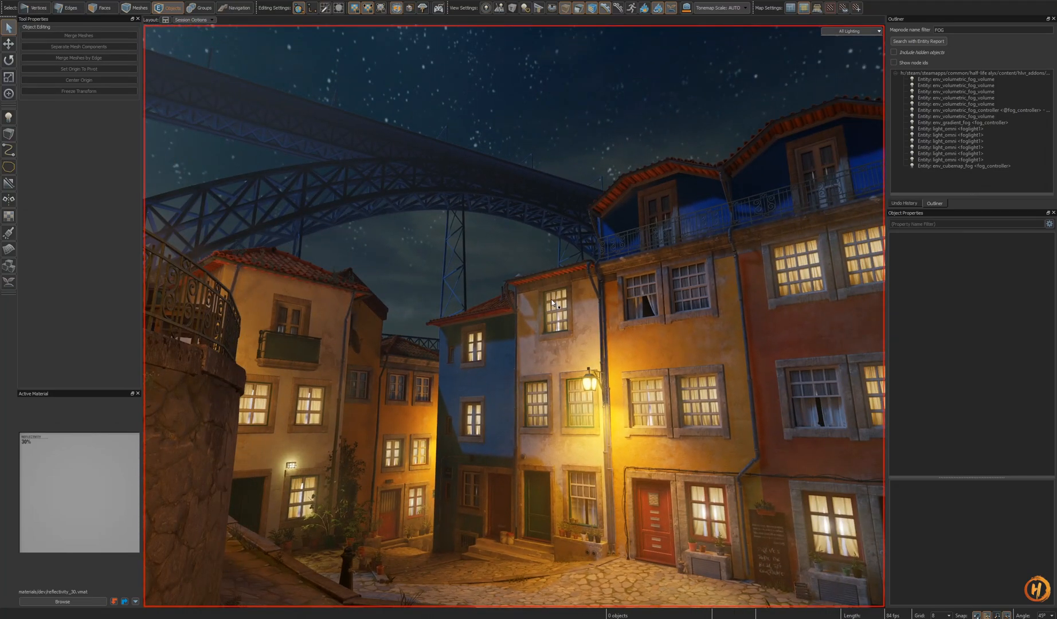
pyautogui.press('z')
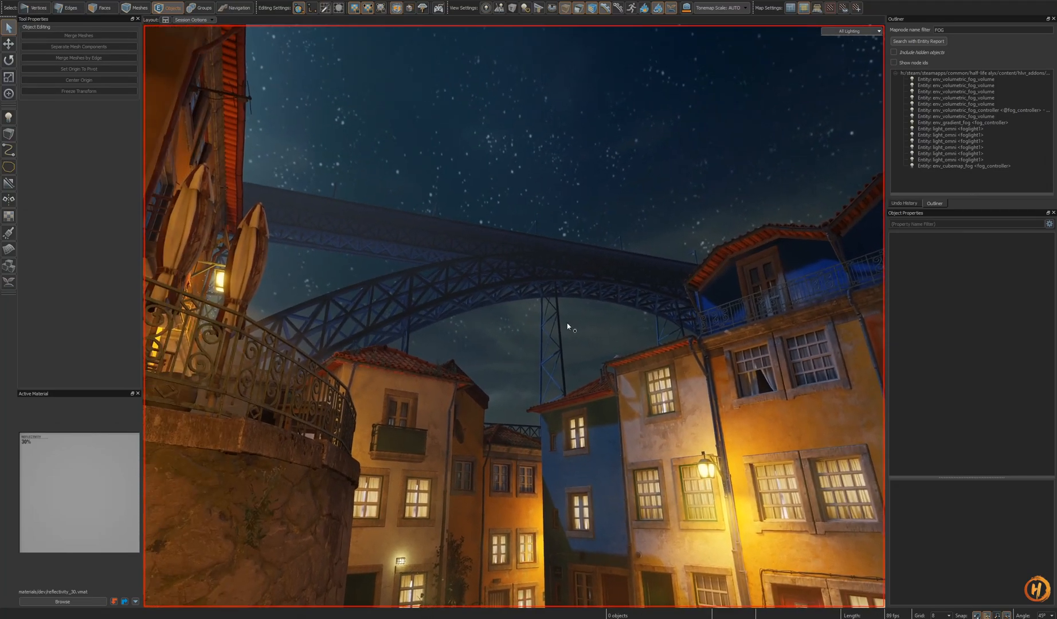
pyautogui.press('z')
pyautogui.press('s')
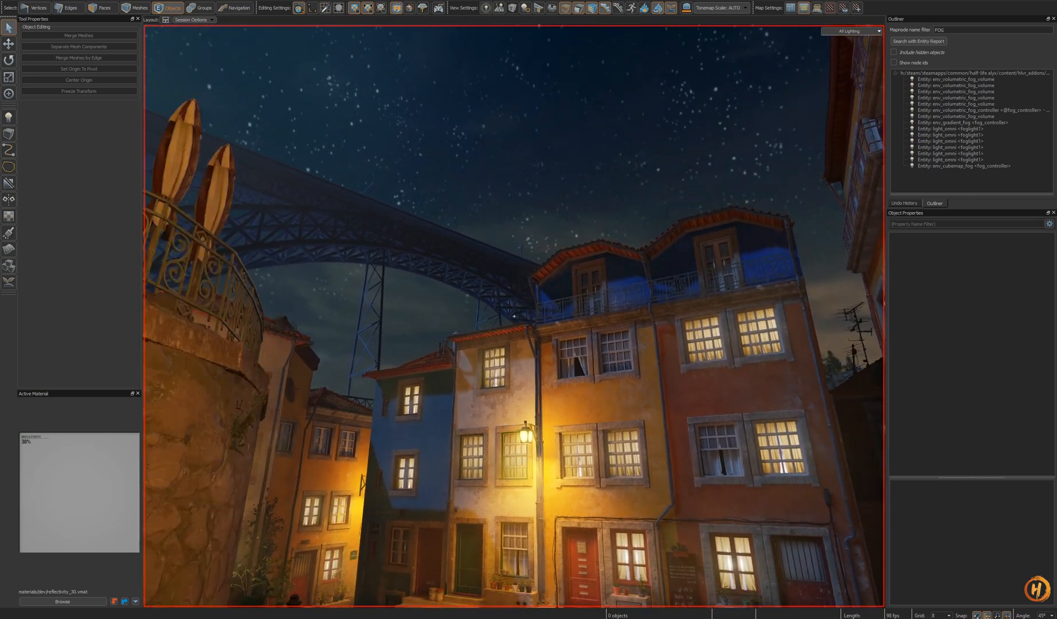
pyautogui.press('z')
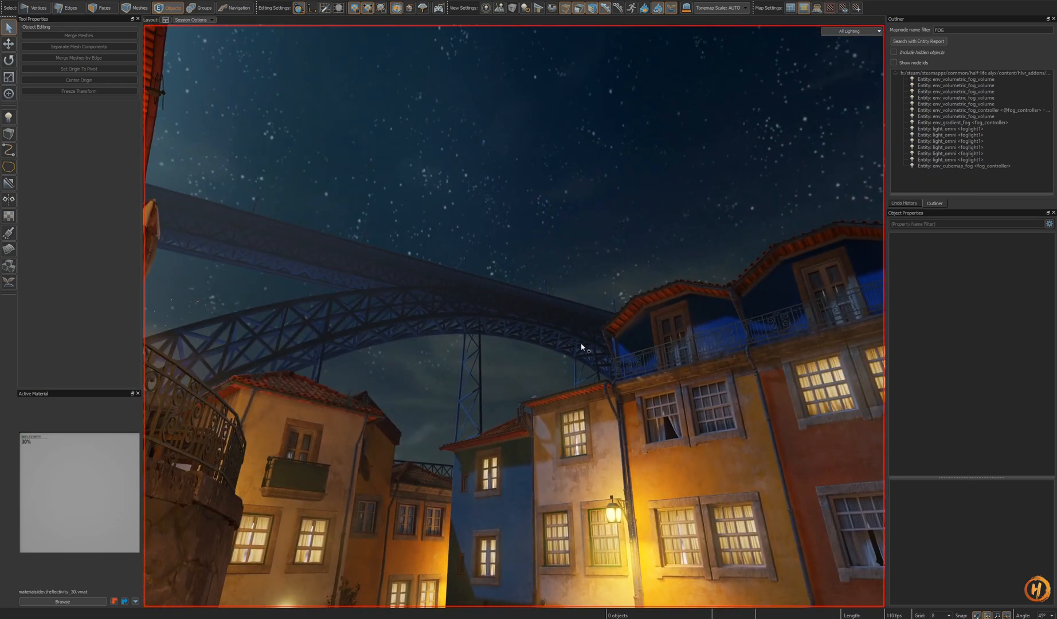
# - Switch to Photoshop and toggle the Levels 1 and Channel Mixer 1 adjustment layers to compare the sky
pyautogui.hotkey('alt', 'Tab')
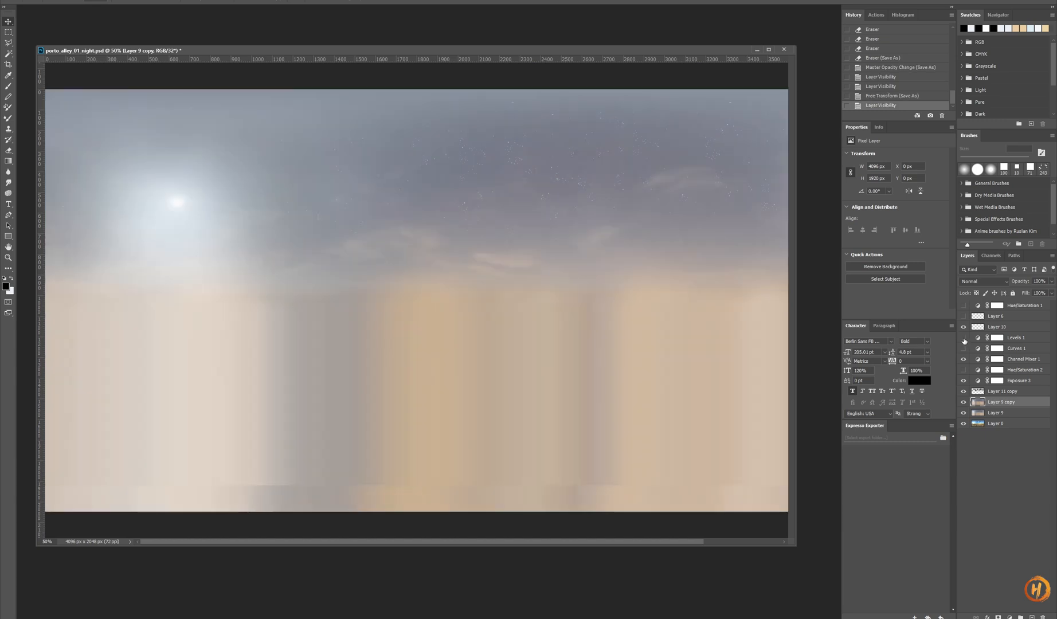
pyautogui.click(963, 338)
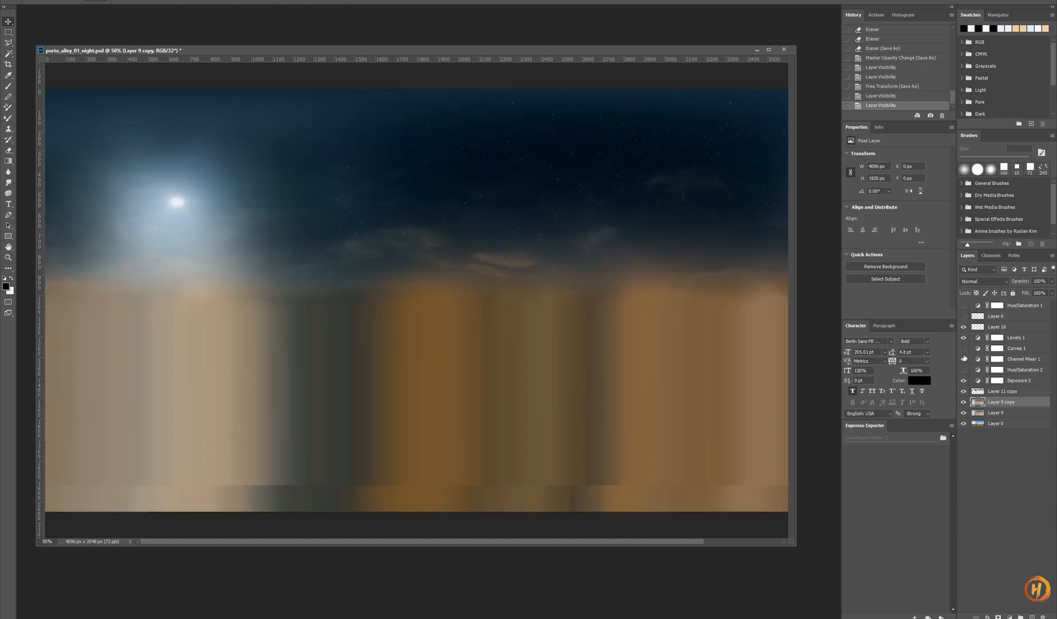
pyautogui.click(965, 361)
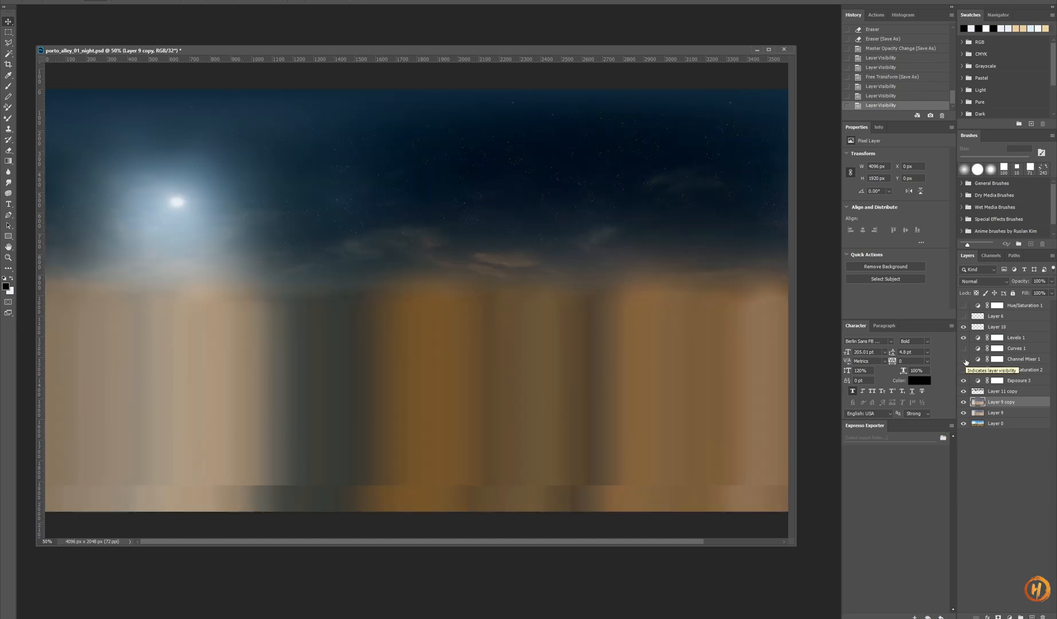
pyautogui.click(964, 360)
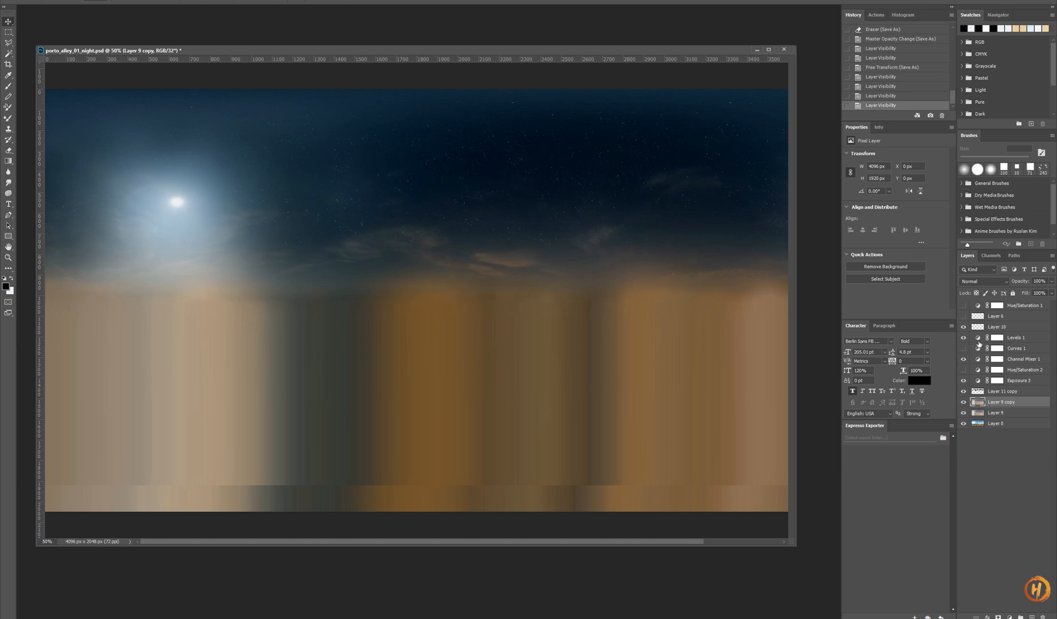
# - Adjust the Levels 1 adjustment layer, raising its black input level to about 28
pyautogui.click(979, 338)
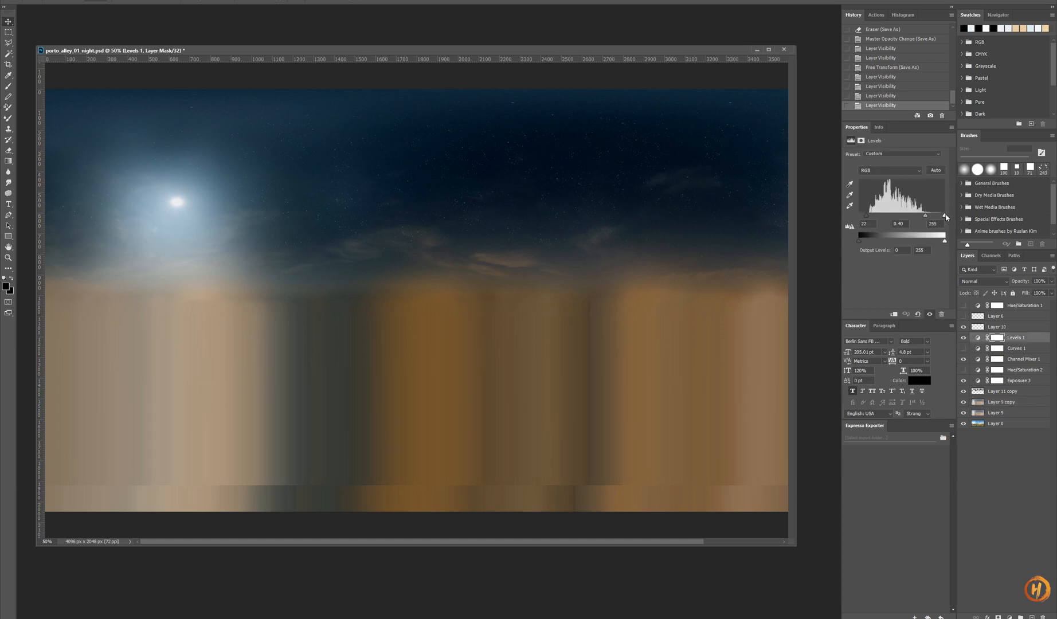
pyautogui.moveTo(945, 216); pyautogui.dragTo(943, 216)
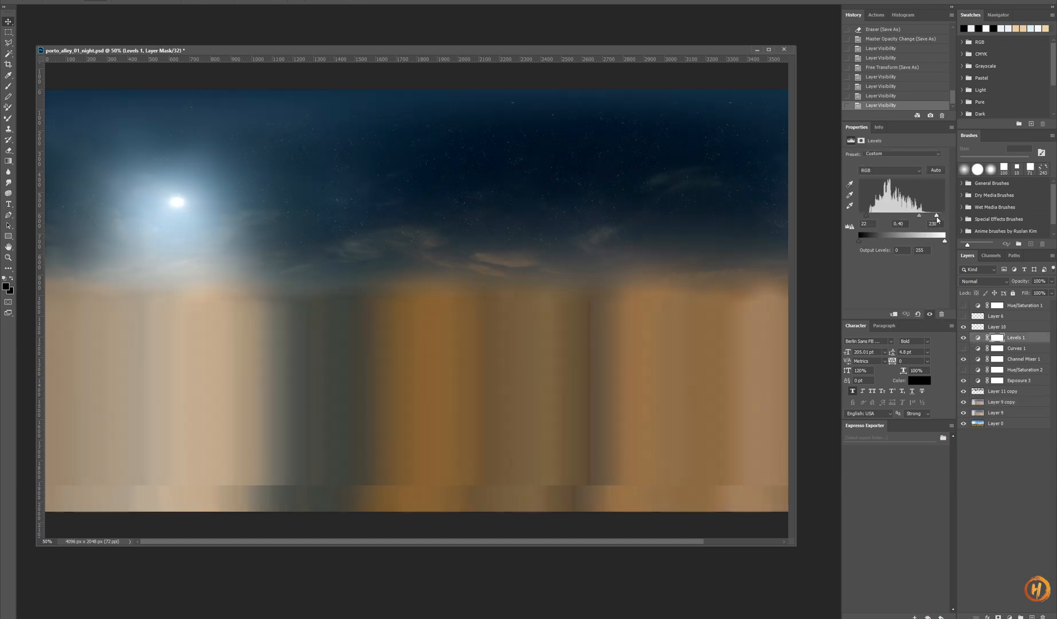
pyautogui.hotkey('ctrl', 'z')
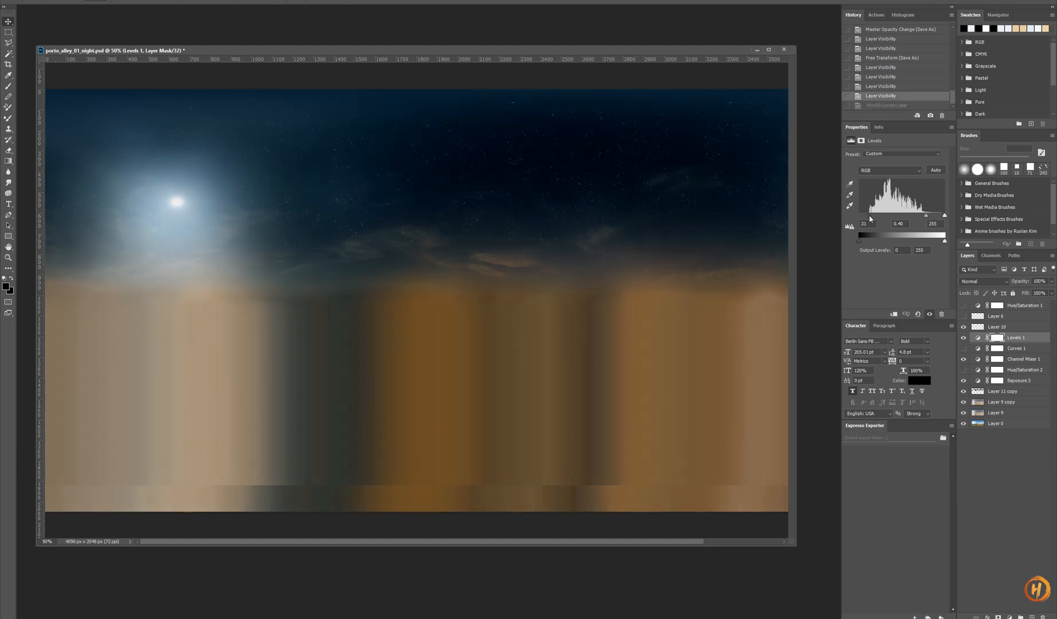
pyautogui.moveTo(869, 219); pyautogui.dragTo(869, 219)
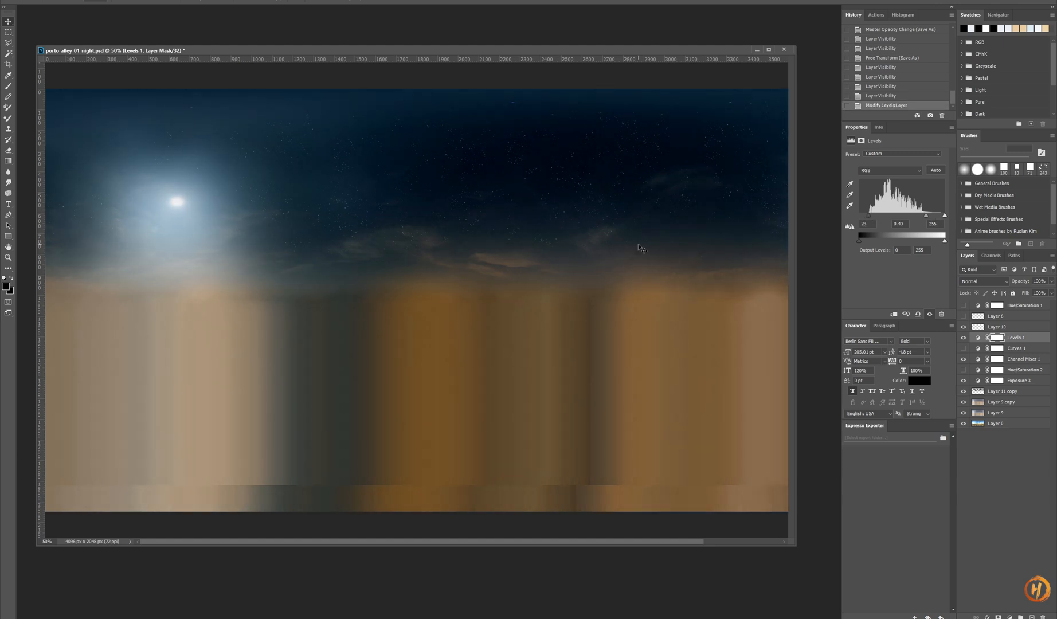
# - Select Layer 11 copy and save the Photoshop document, dismissing the saving notice
pyautogui.click(1002, 392)
pyautogui.hotkey('ctrl', 's')
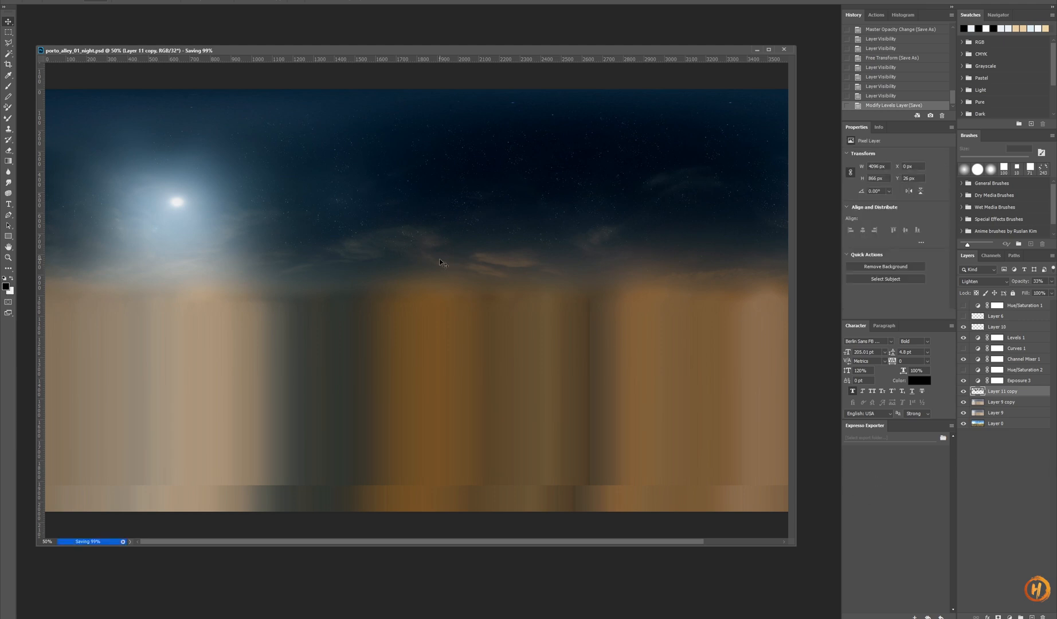
pyautogui.click(532, 221)
pyautogui.click(533, 220)
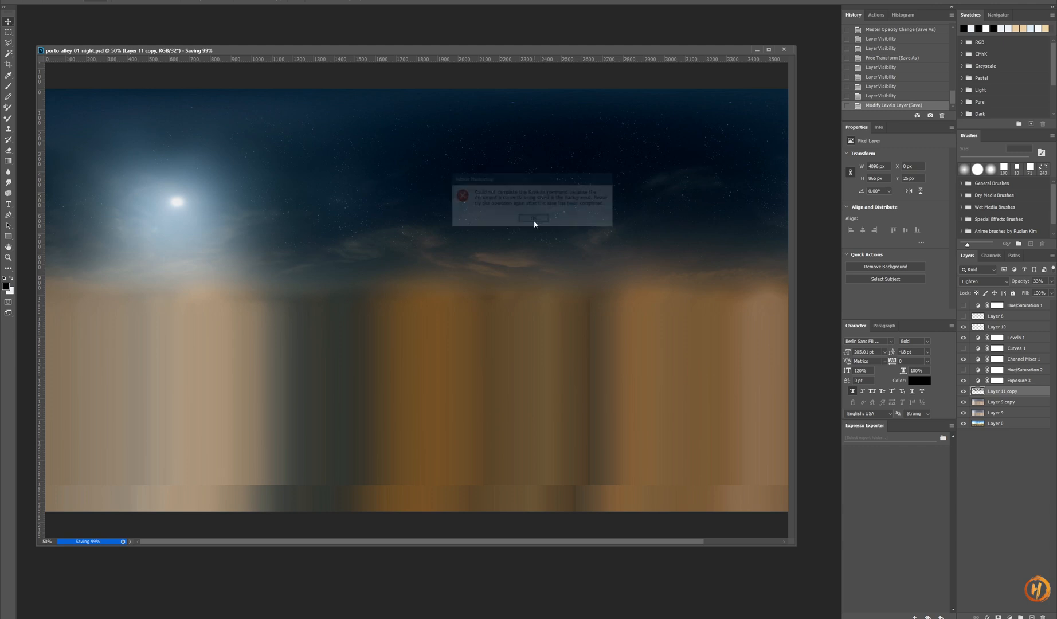
pyautogui.click(533, 222)
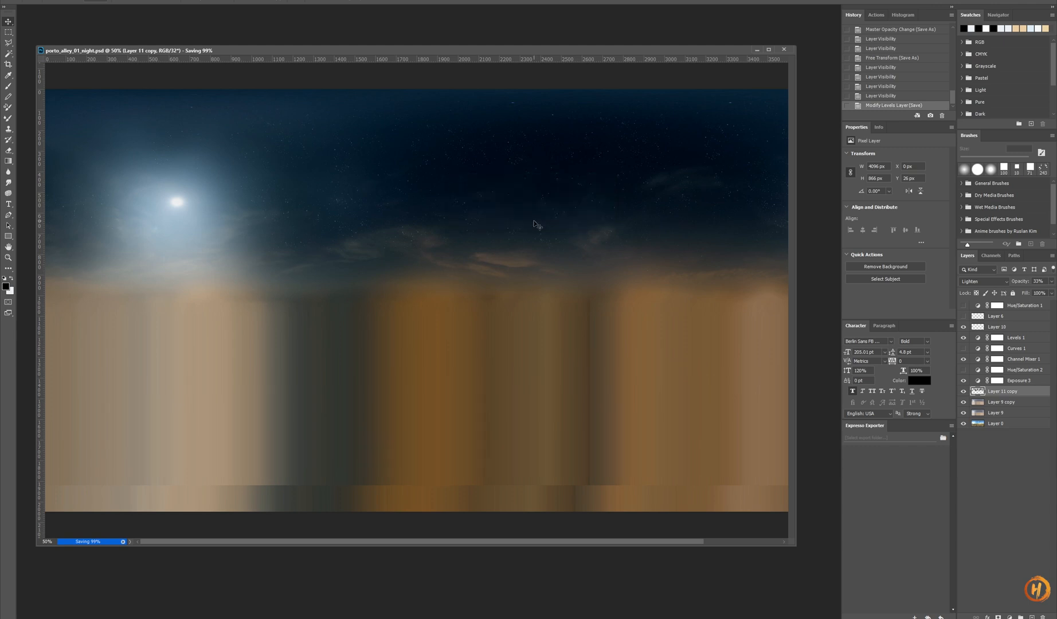
pyautogui.click(534, 220)
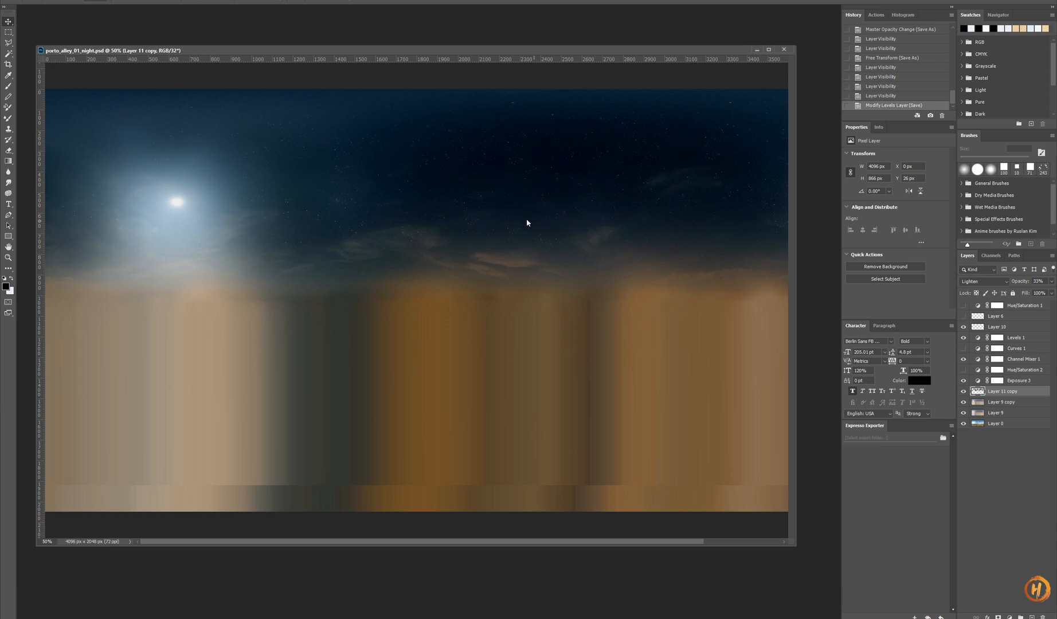
# - Save the sky as OpenEXR porto_alley_01_night.exr, replacing the existing file and accepting the write options
pyautogui.hotkey('ctrl', 'shift', 's')
pyautogui.click(106, 307)
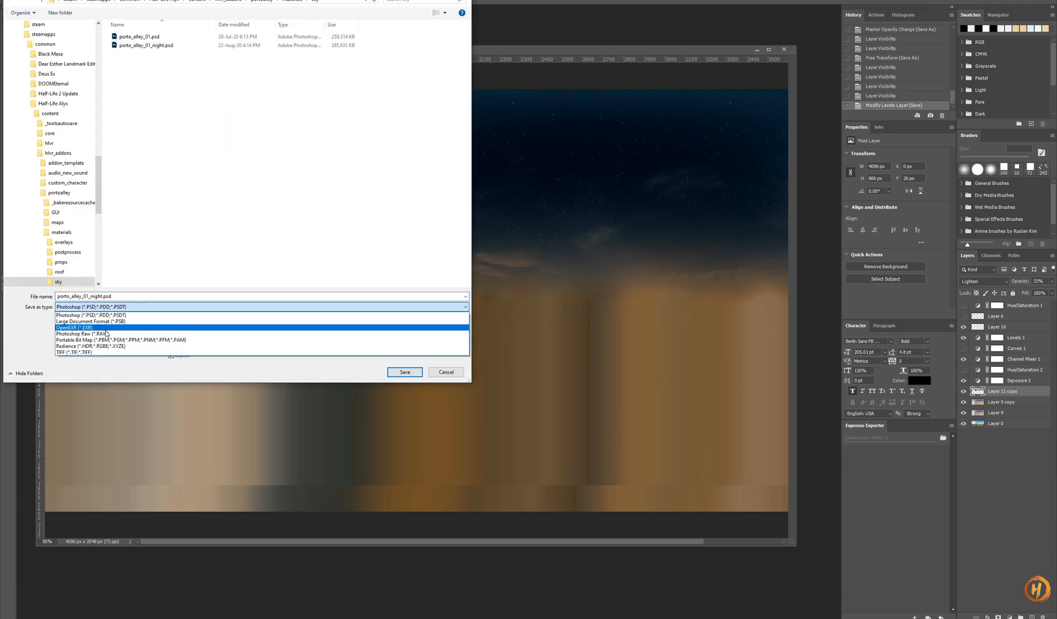
pyautogui.click(94, 323)
pyautogui.doubleClick(161, 46)
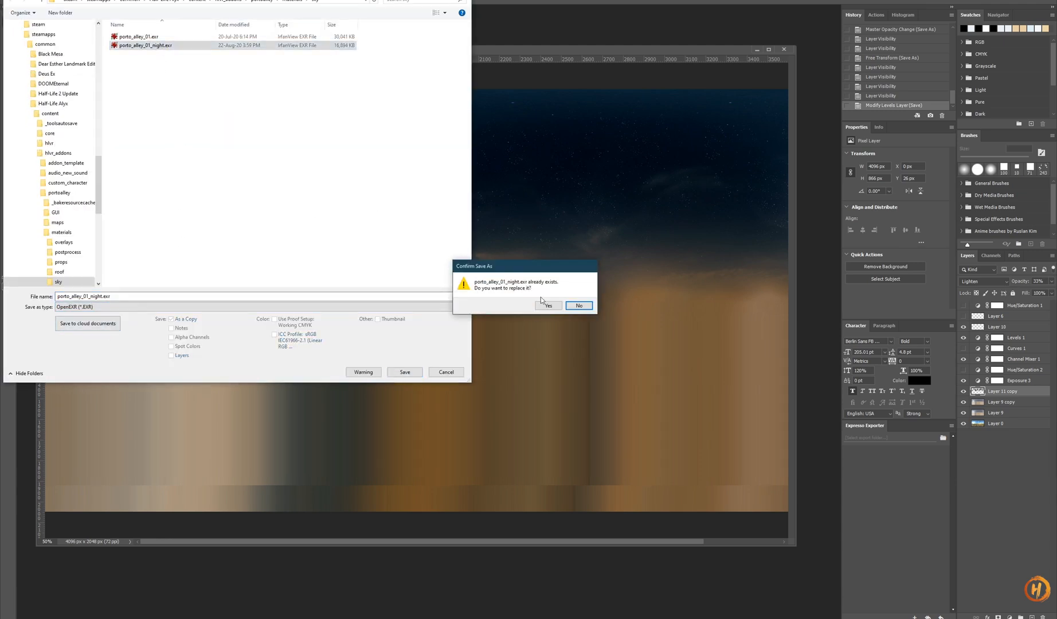
pyautogui.click(546, 307)
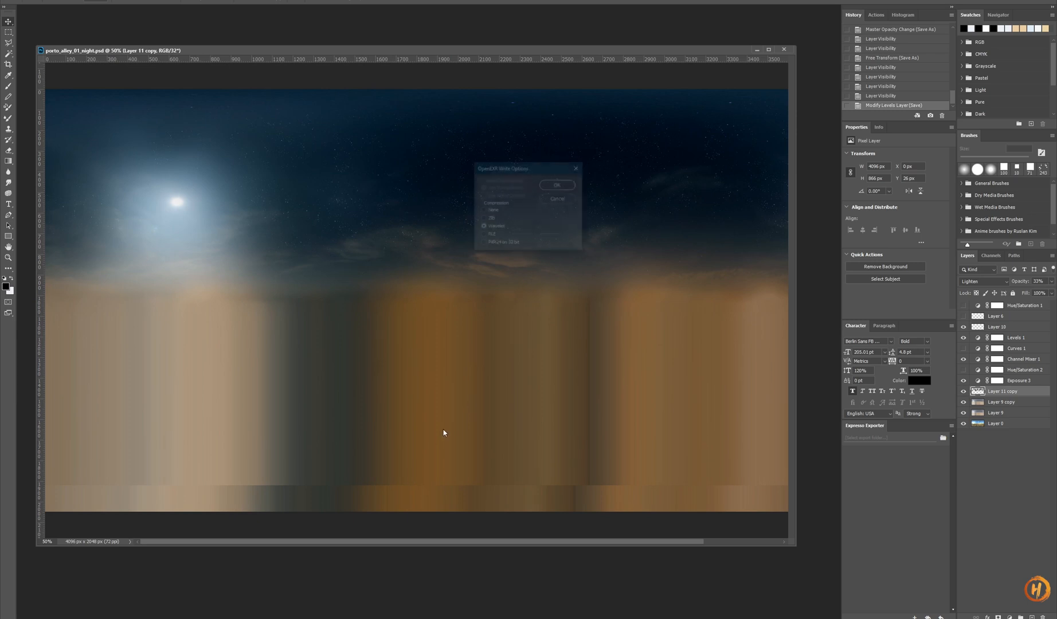
pyautogui.click(560, 191)
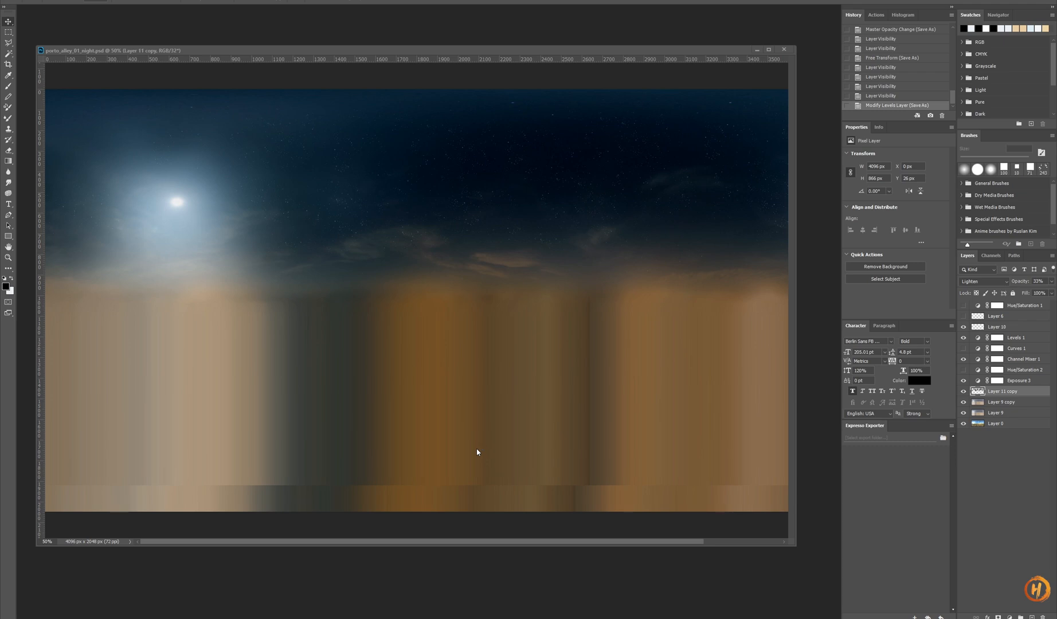
# - Return to Hammer and fly through the alley to review the updated night sky
pyautogui.hotkey('alt', 'Tab')
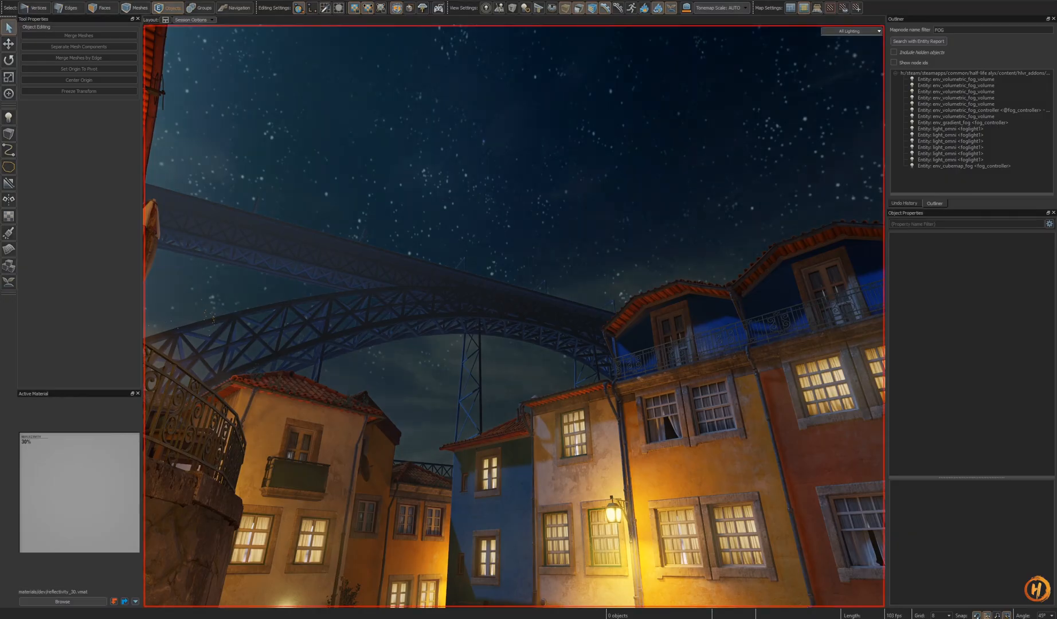
pyautogui.press('z')
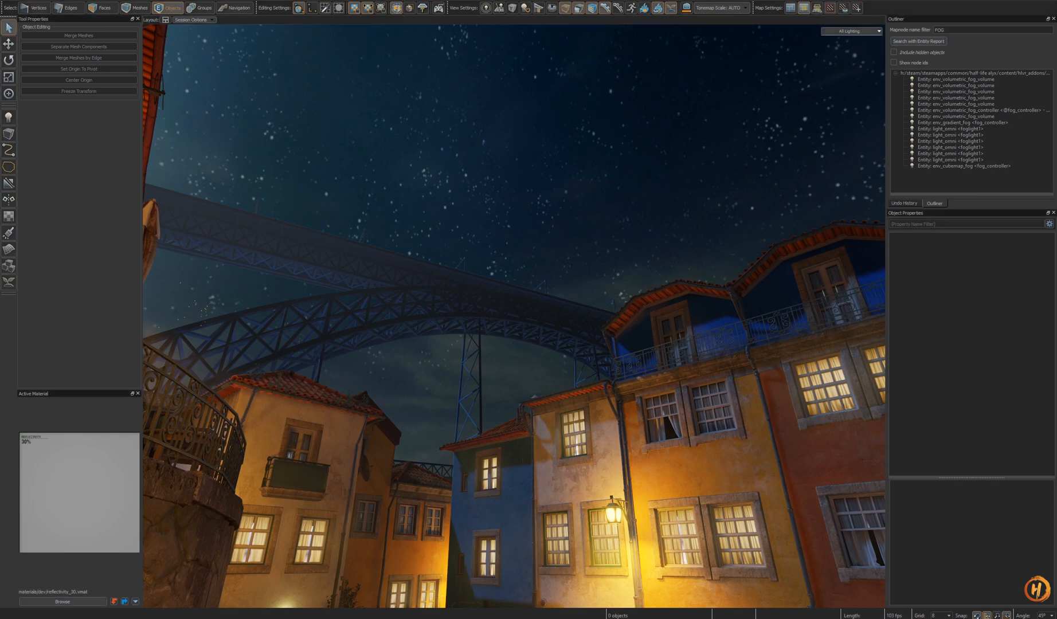
pyautogui.press('z')
pyautogui.press('z')
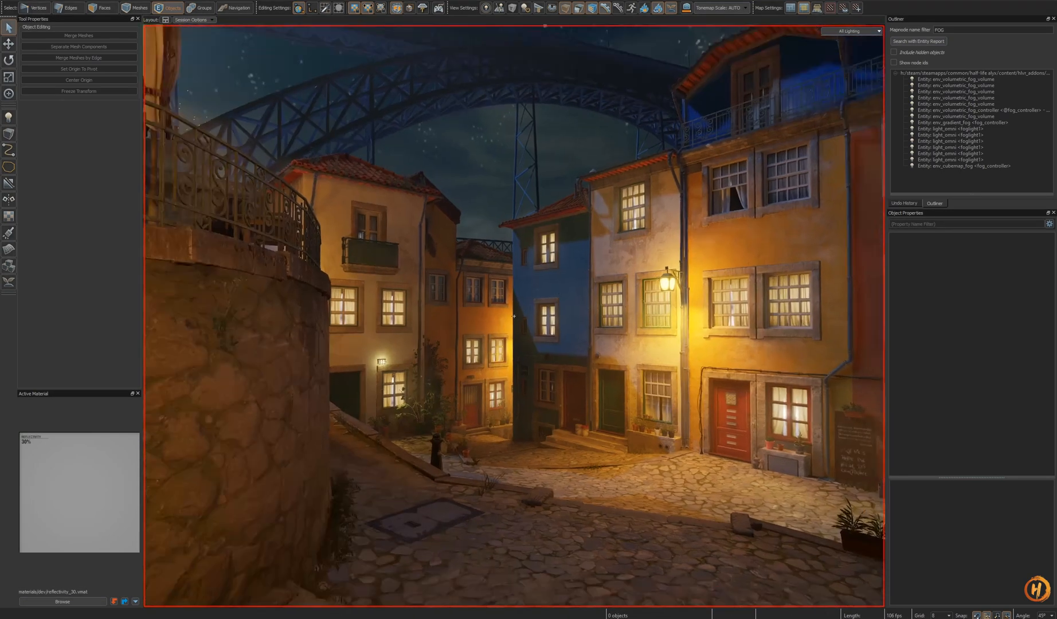
pyautogui.press('w')
pyautogui.press('o')
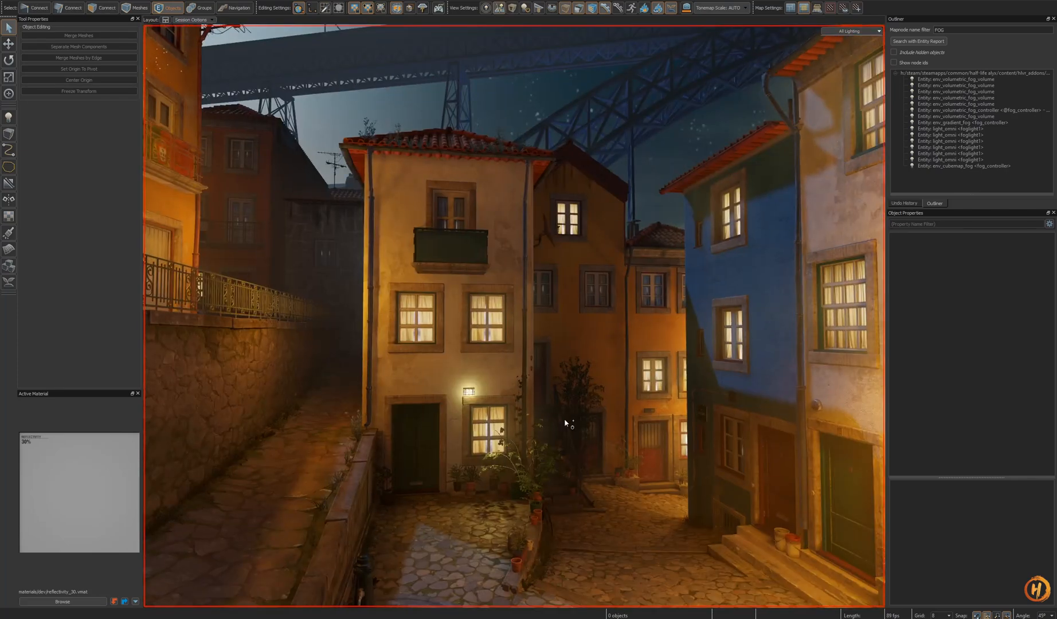
pyautogui.press('w')
pyautogui.press('z')
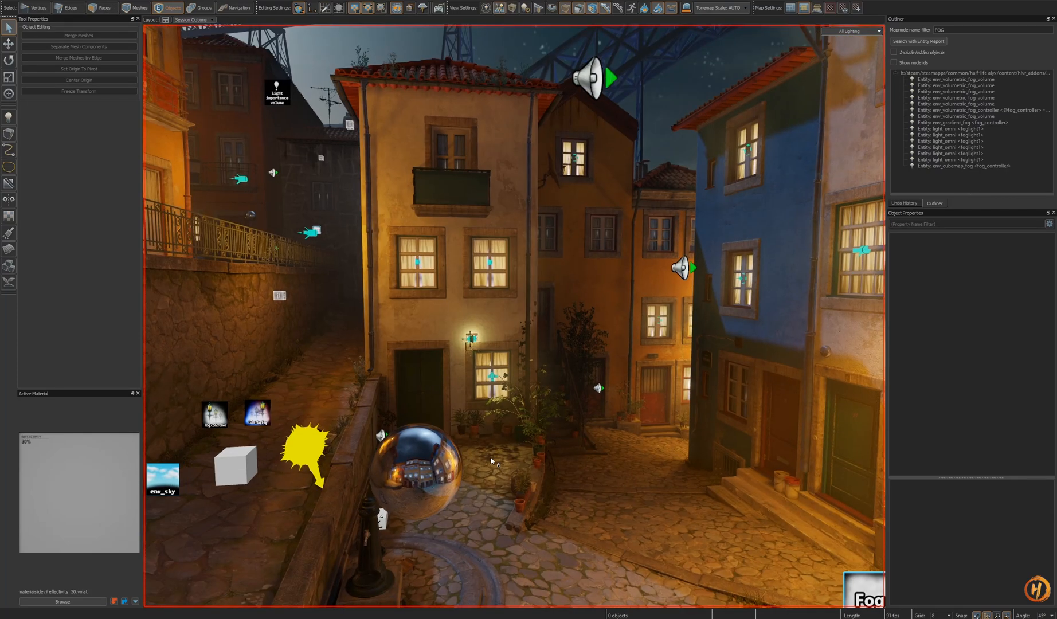
# - Select the env_sky entity and inspect its porto_alley_01_night sky material in the Material Editor, closing the editor afterwards
pyautogui.press('z')
pyautogui.press('w')
pyautogui.press('z')
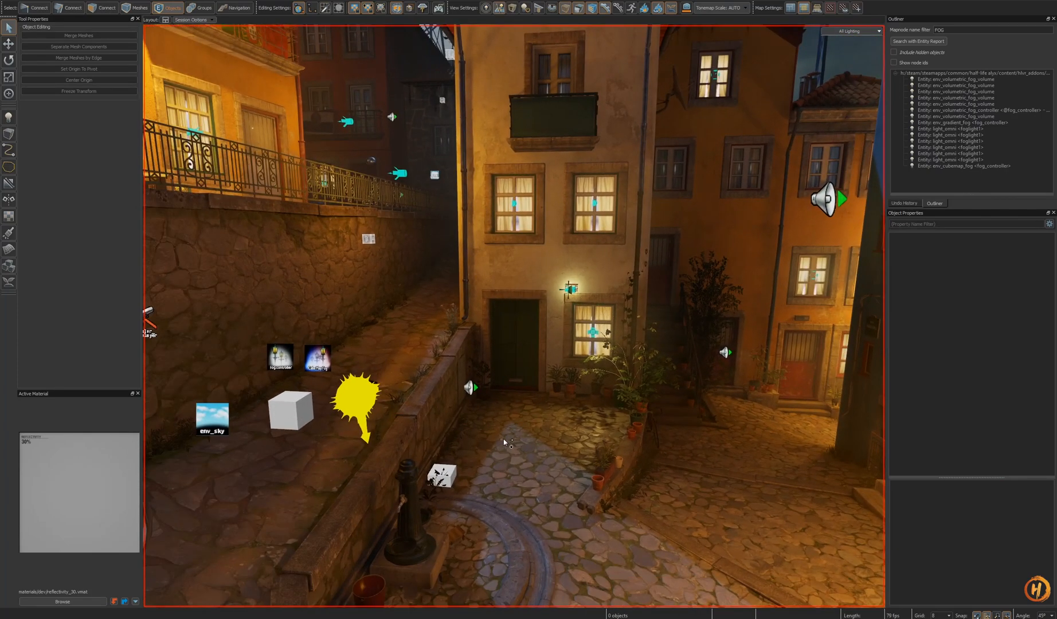
pyautogui.hotkey('shift', 'o')
pyautogui.hotkey('shift', 'o')
pyautogui.click(230, 424)
pyautogui.click(215, 410)
pyautogui.press('z')
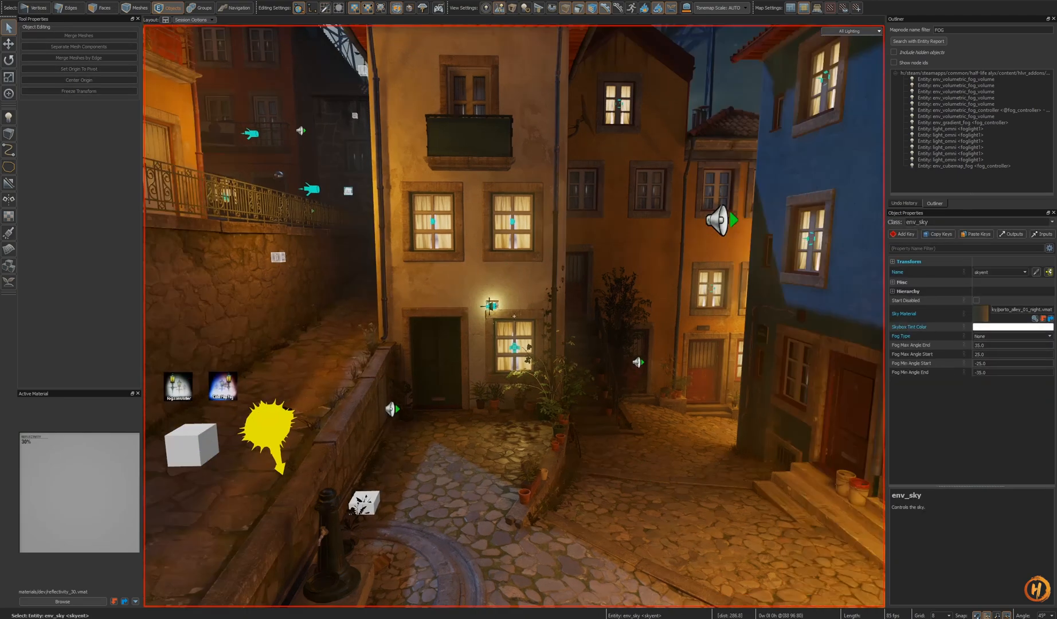
pyautogui.press('s')
pyautogui.press('z')
pyautogui.doubleClick(982, 313)
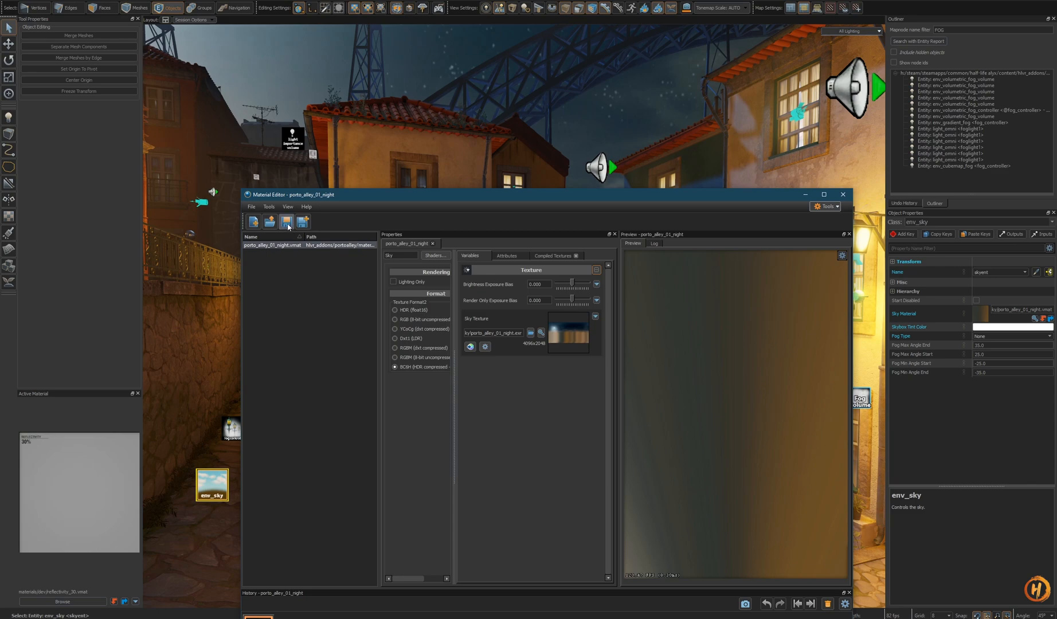
pyautogui.click(842, 194)
# - Save the Hammer map
pyautogui.press('z')
pyautogui.press('s')
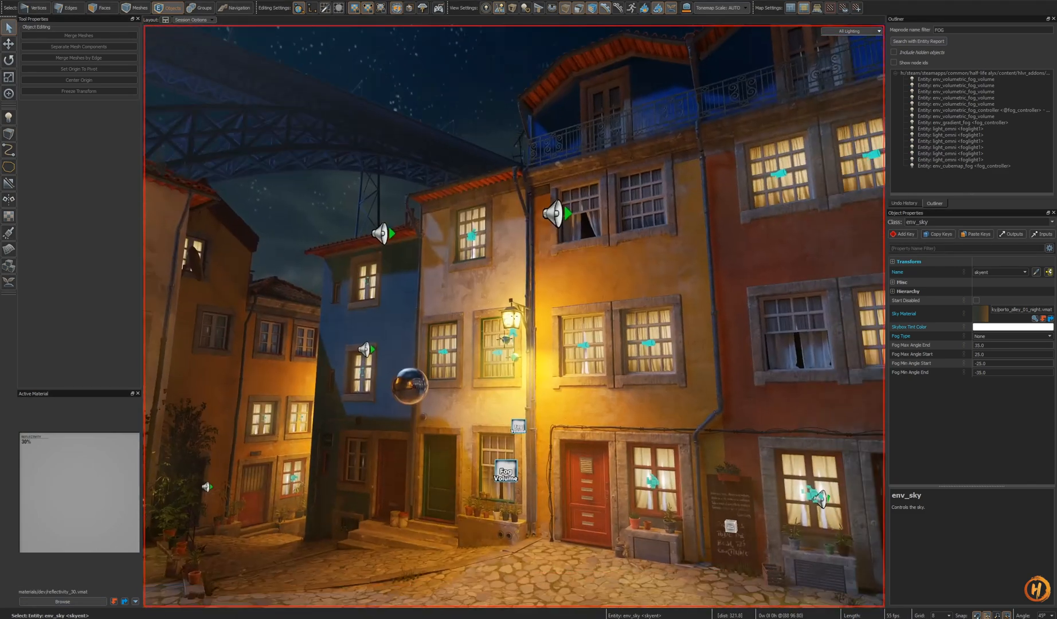
pyautogui.press('z')
pyautogui.hotkey('ctrl', 's')
# - Fly through the alley to review the night sky above the bridge
pyautogui.press('z')
pyautogui.press('s')
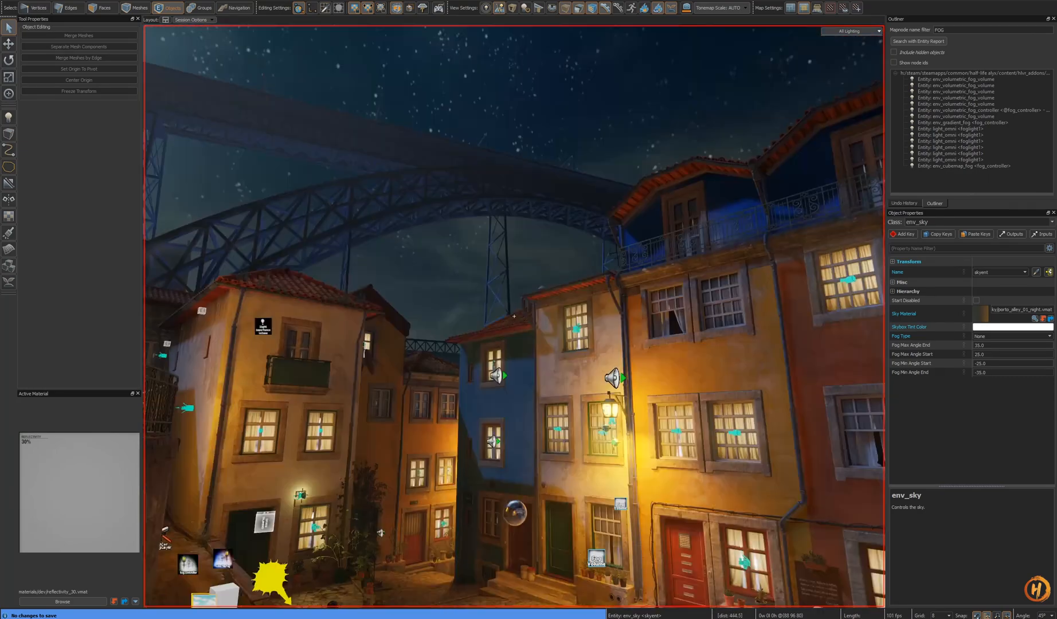
pyautogui.press('w')
pyautogui.press('z')
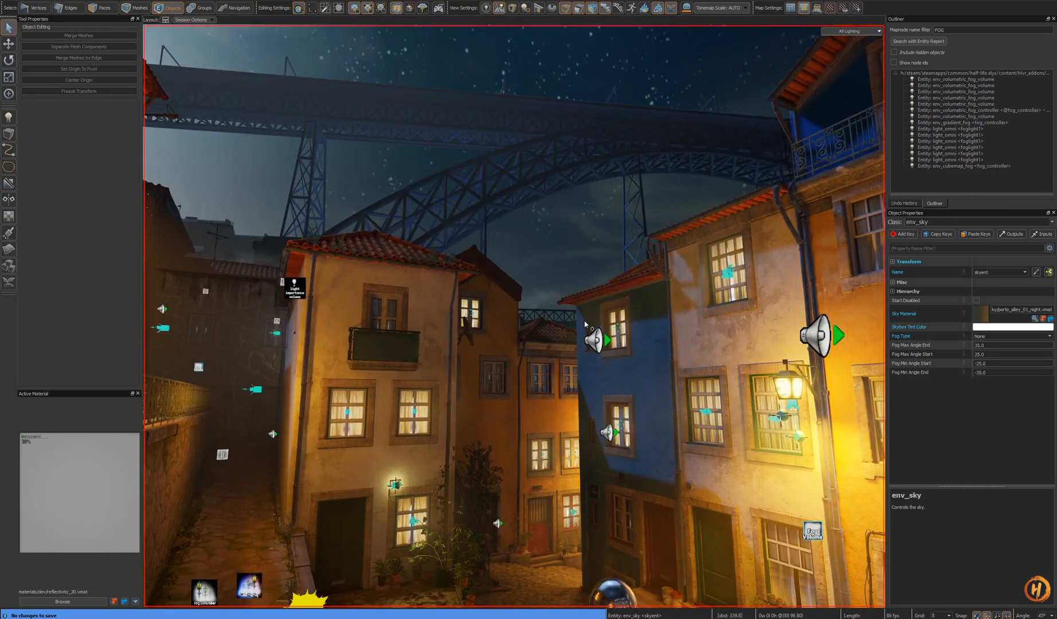
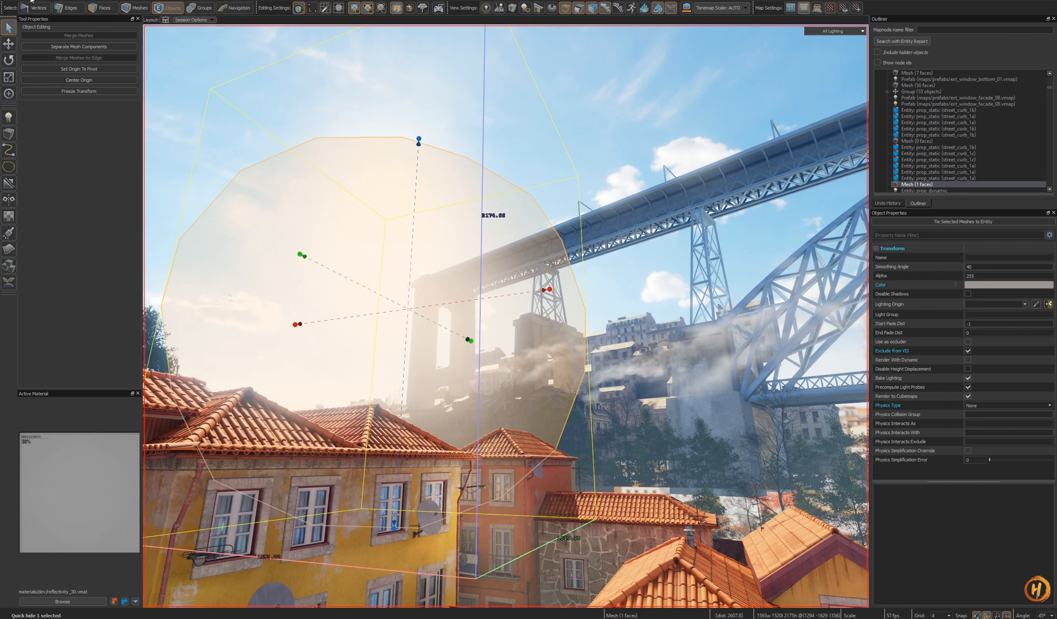
pyautogui.click(27, 1)
# - Close the largo_da_pena_ventosa_01 map, saving its changes
pyautogui.moveTo(506, 300); pyautogui.dragTo(553, 336, button='right')
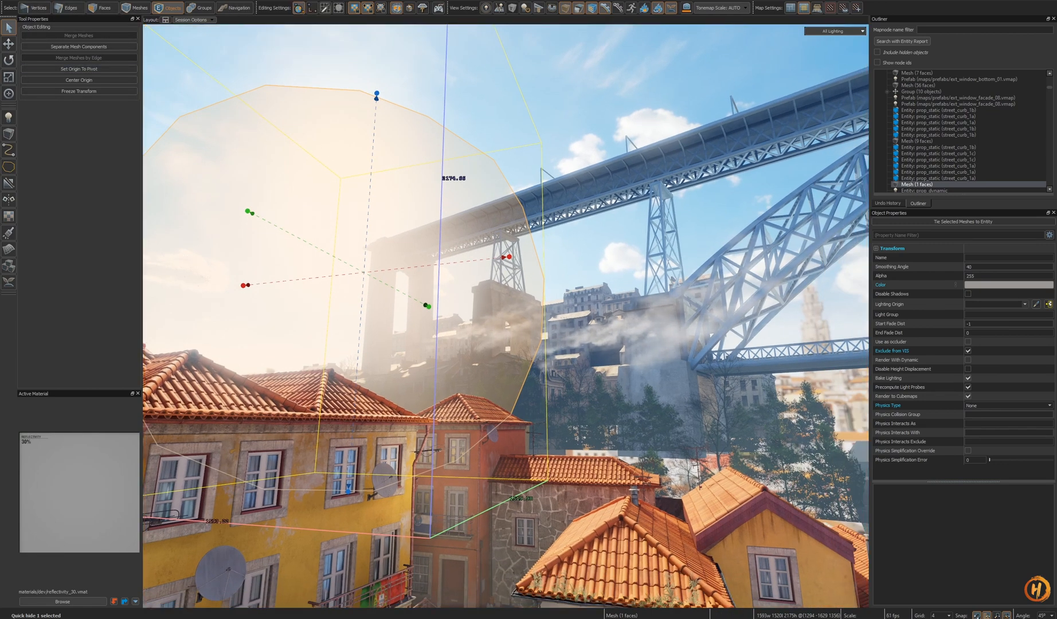
pyautogui.hotkey('ctrl', 'w')
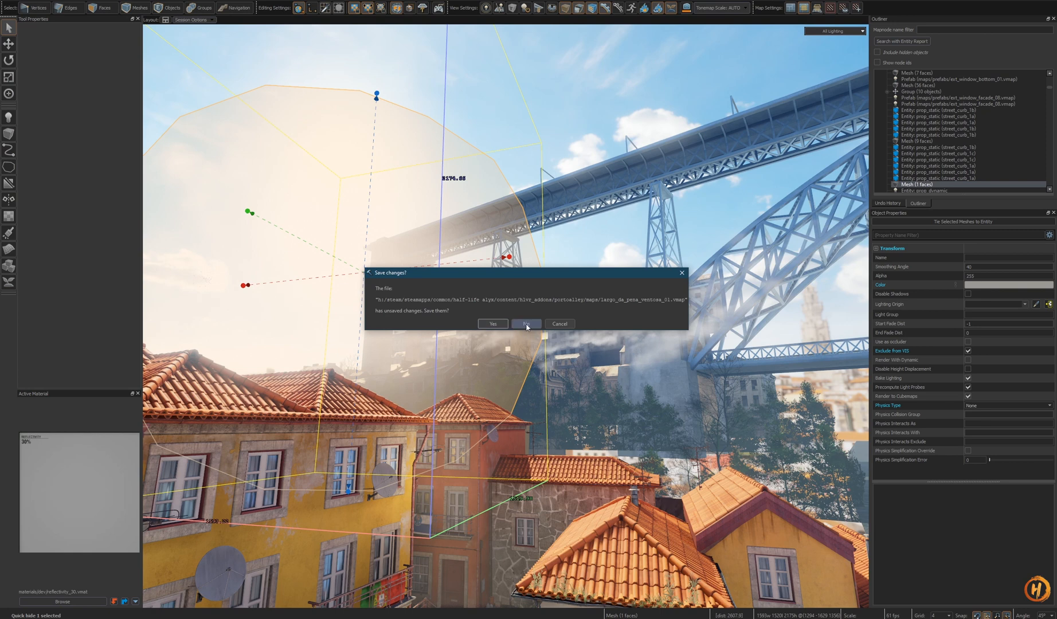
pyautogui.click(495, 324)
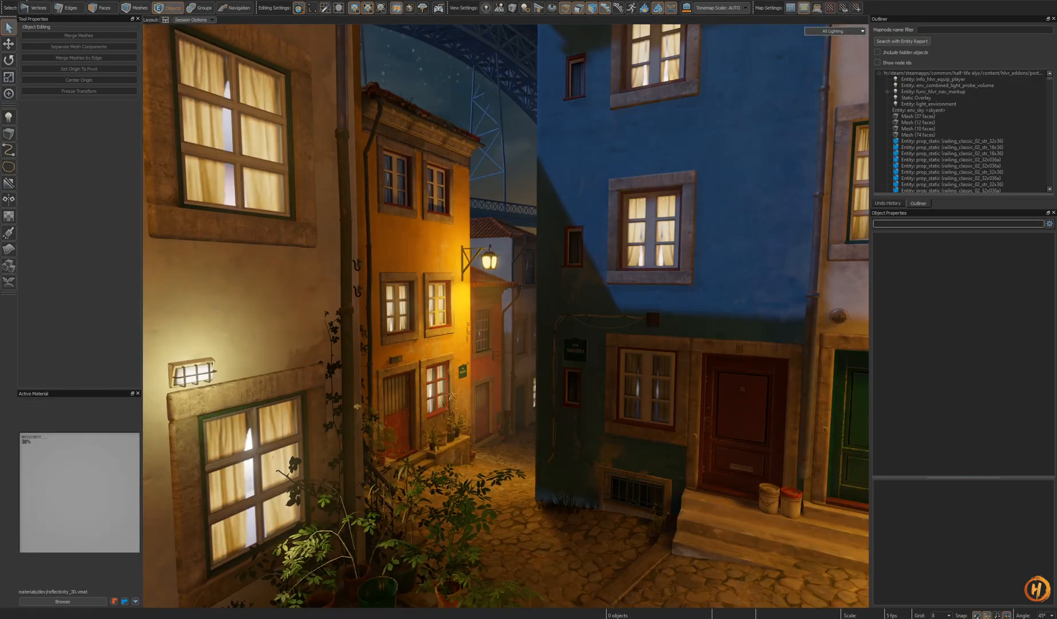
# - Paste the copied glow sphere mesh into the night alley map and move it upward
pyautogui.click(34, 2)
pyautogui.click(52, 75)
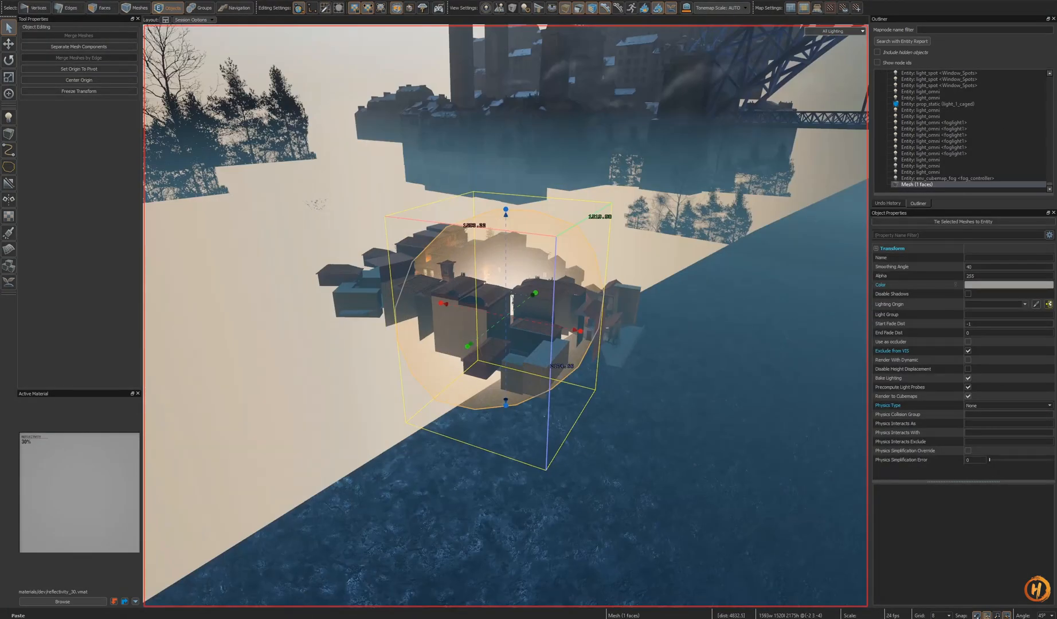
pyautogui.moveTo(592, 335)
pyautogui.mouseDown(button='right')
pyautogui.moveTo(573, 313)
pyautogui.moveTo(582, 344)
pyautogui.moveTo(593, 346)
pyautogui.moveTo(592, 335)
pyautogui.mouseUp(button='right')
pyautogui.press('w')
pyautogui.press('t')
pyautogui.moveTo(541, 470); pyautogui.dragTo(468, 167)
pyautogui.moveTo(469, 166); pyautogui.dragTo(467, 109, button='right')
# - Fly into the alley and reposition the pasted glow mesh above the rooftops, undoing one move
pyautogui.press('w')
pyautogui.press('w')
pyautogui.moveTo(505, 316); pyautogui.dragTo(499, 344, button='right')
pyautogui.press('s')
pyautogui.press('w')
pyautogui.press('w')
pyautogui.press('s')
pyautogui.hotkey('shift', 's')
pyautogui.press('w')
pyautogui.moveTo(508, 302); pyautogui.dragTo(482, 261)
pyautogui.hotkey('ctrl', 'z')
pyautogui.press('w')
pyautogui.moveTo(483, 261); pyautogui.dragTo(506, 316, button='right')
pyautogui.press('w')
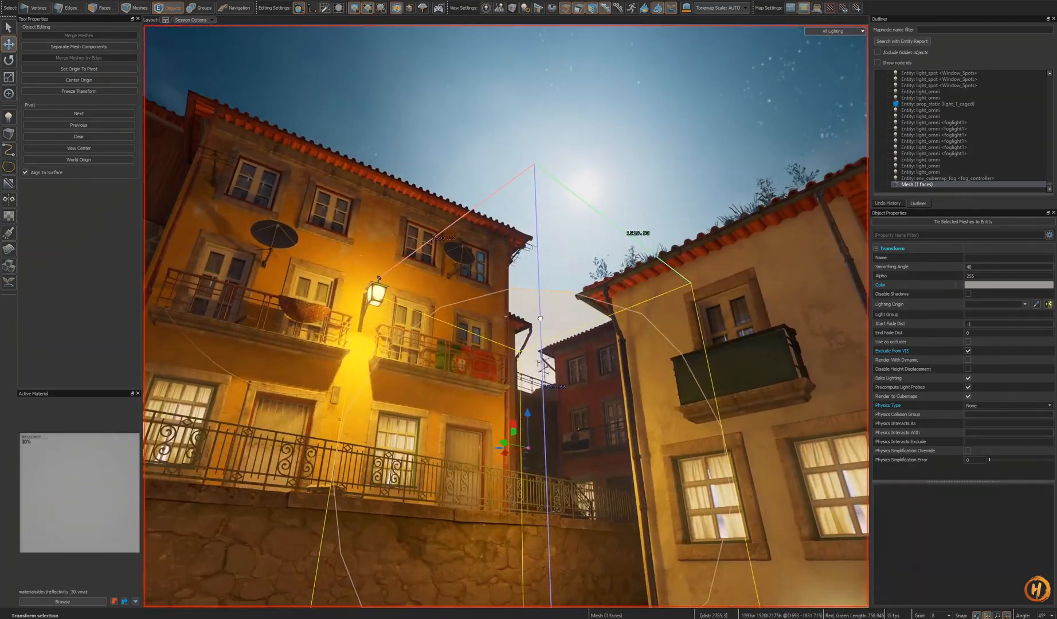
# - Select the glow mesh and set its colour to a muted blue of RGB 91, 142, 175
pyautogui.press('Escape')
pyautogui.press('w')
pyautogui.moveTo(569, 393); pyautogui.dragTo(505, 316, button='right')
pyautogui.click(524, 368)
pyautogui.click(532, 264)
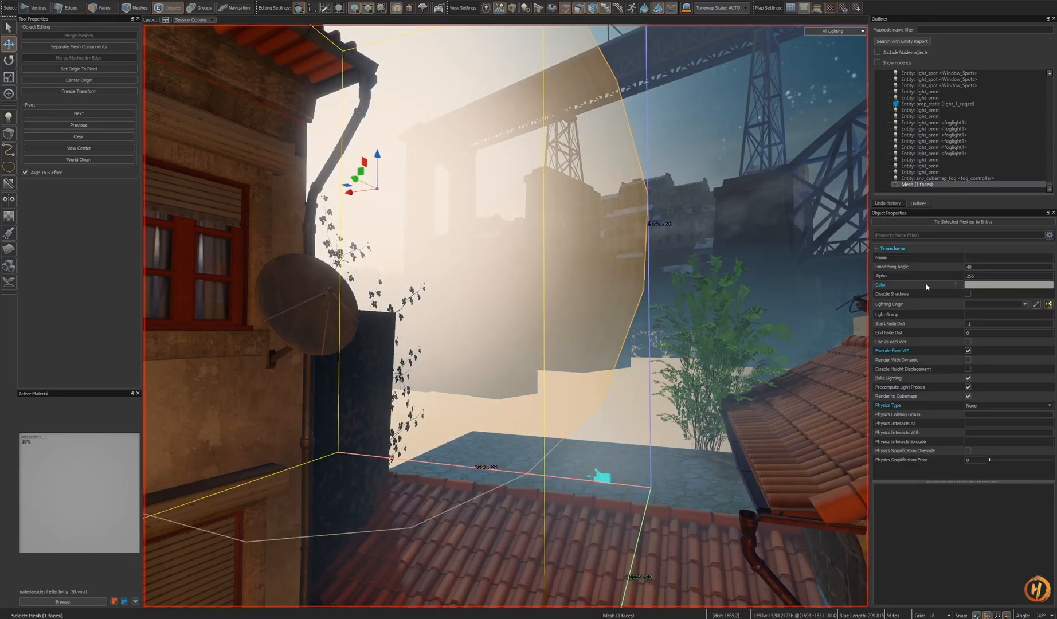
pyautogui.hotkey('ctrl', 'v')
pyautogui.click(998, 288)
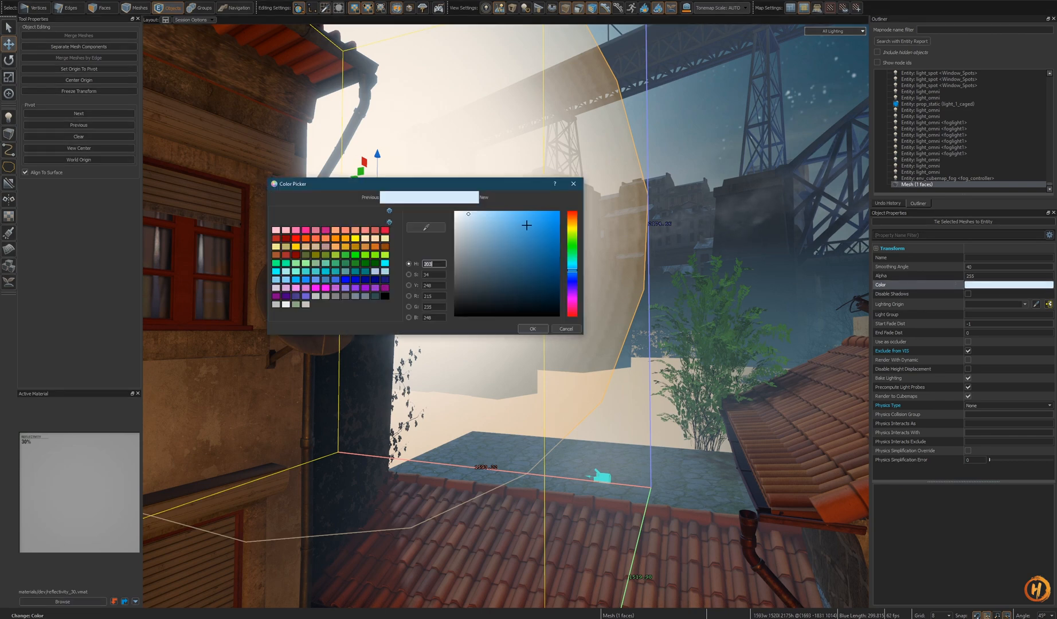
pyautogui.click(499, 238)
pyautogui.moveTo(494, 238); pyautogui.dragTo(504, 243)
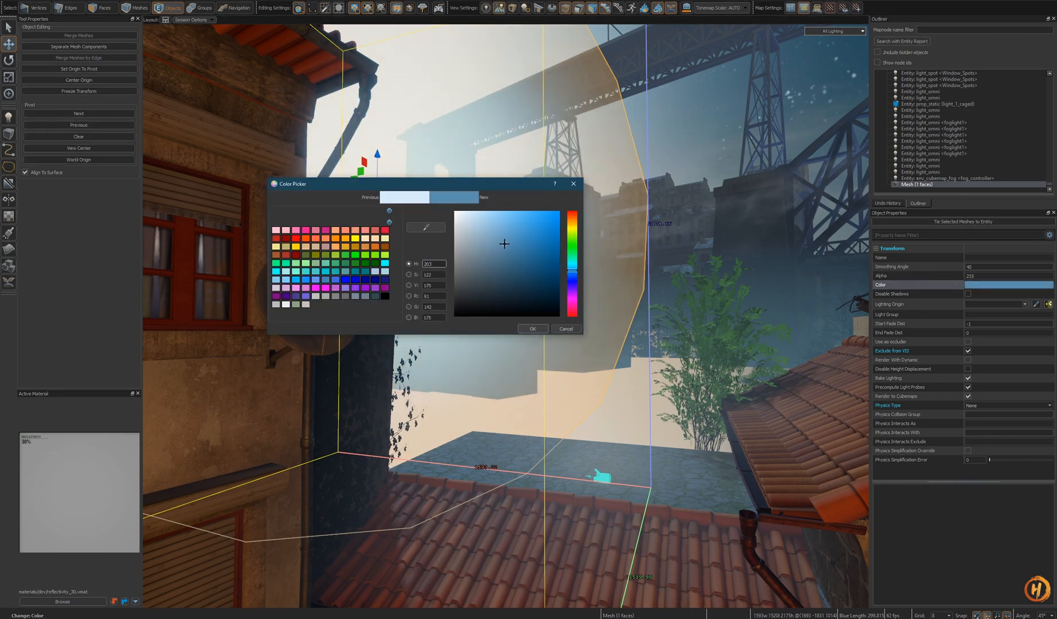
pyautogui.click(534, 330)
# - Select a glow mesh near the rooftop and review its colour in the Color Picker, closing the dialog
pyautogui.press('Escape')
pyautogui.press('z')
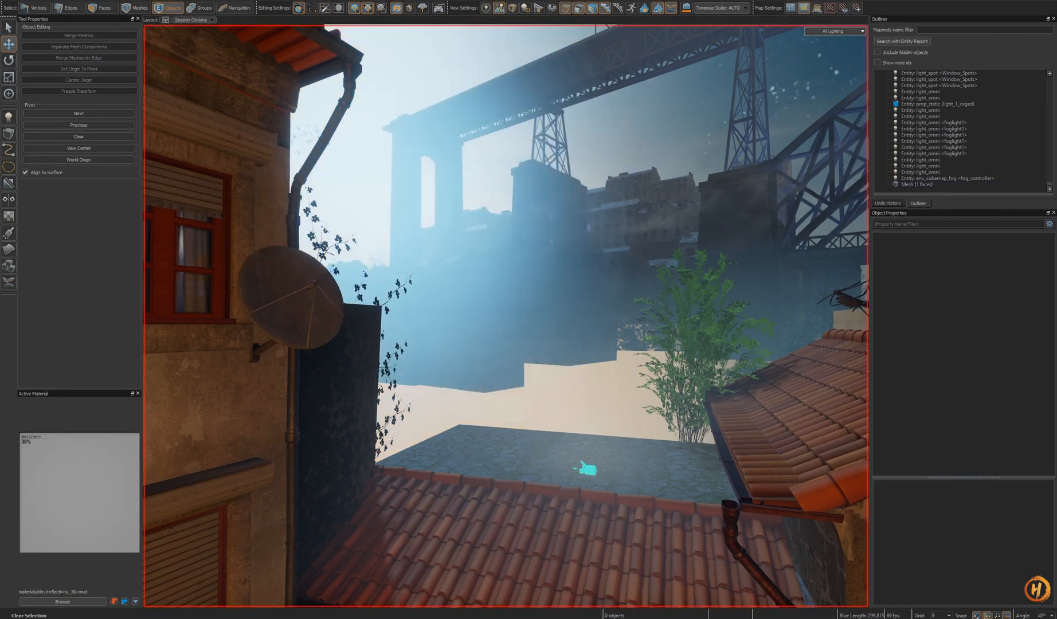
pyautogui.press('s')
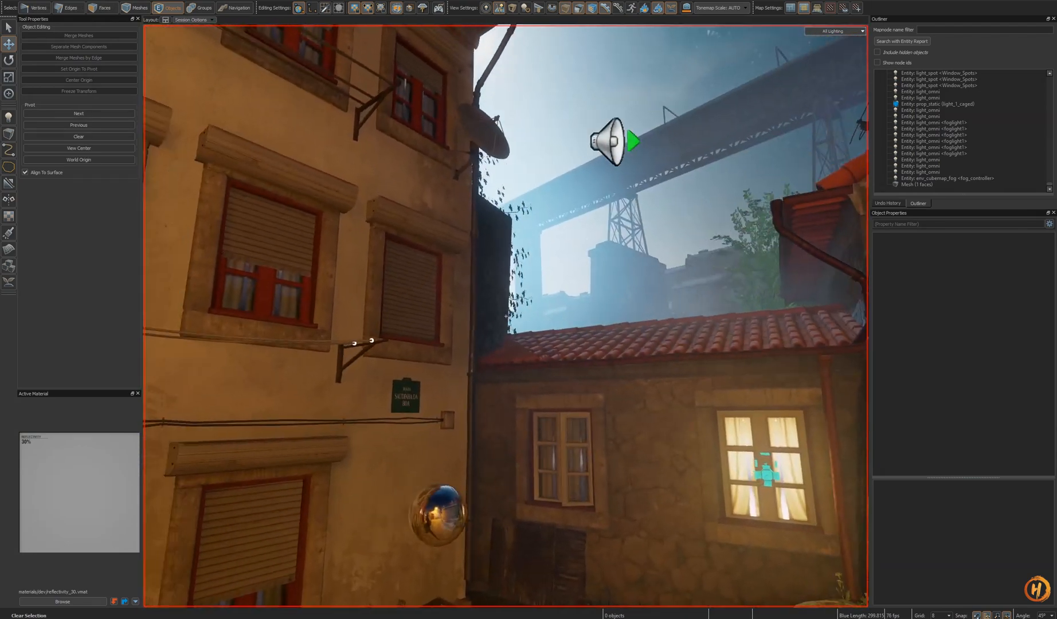
pyautogui.press('s')
pyautogui.press('w')
pyautogui.press('z')
pyautogui.click(506, 280)
pyautogui.click(1009, 285)
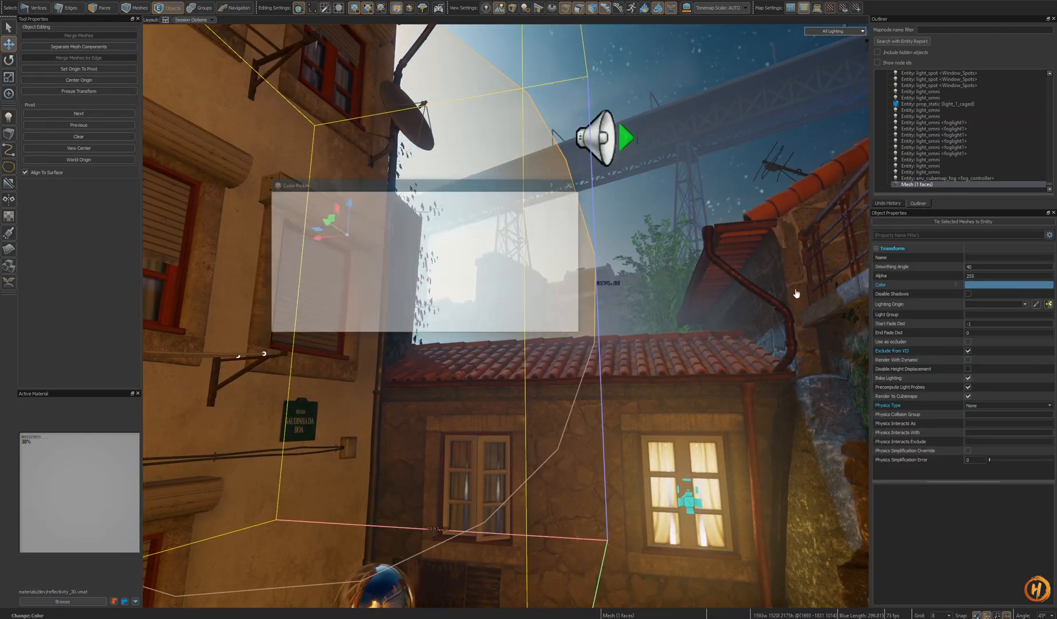
pyautogui.moveTo(499, 187); pyautogui.dragTo(335, 254)
pyautogui.click(409, 397)
# - Select the glow mesh above the alley and confirm its colour in the Color Picker
pyautogui.press('Escape')
pyautogui.press('z')
pyautogui.press('s')
pyautogui.press('w')
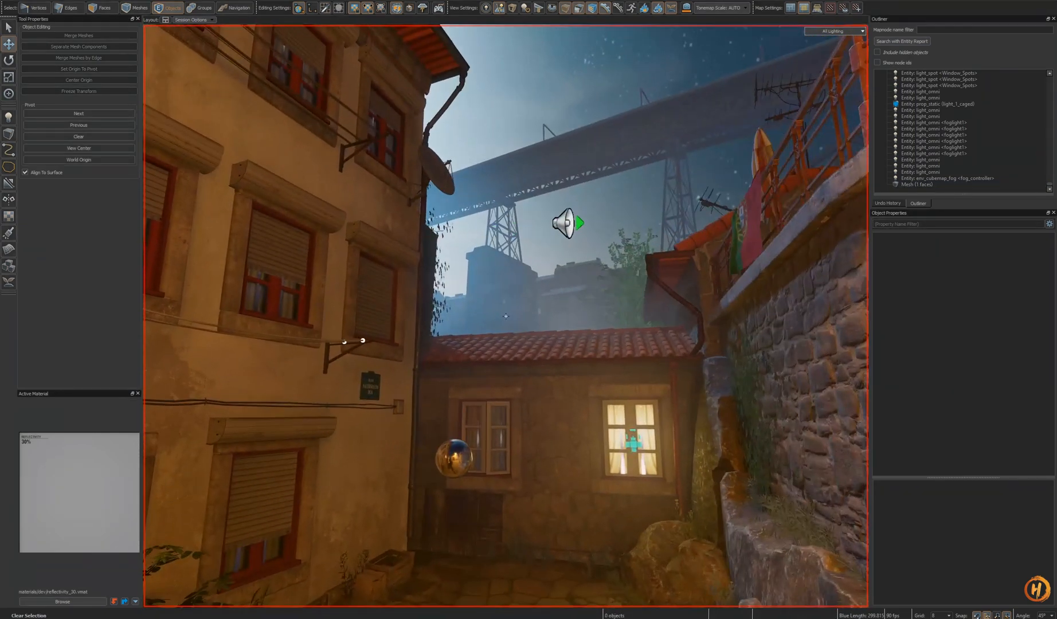
pyautogui.click(506, 316)
pyautogui.click(1000, 286)
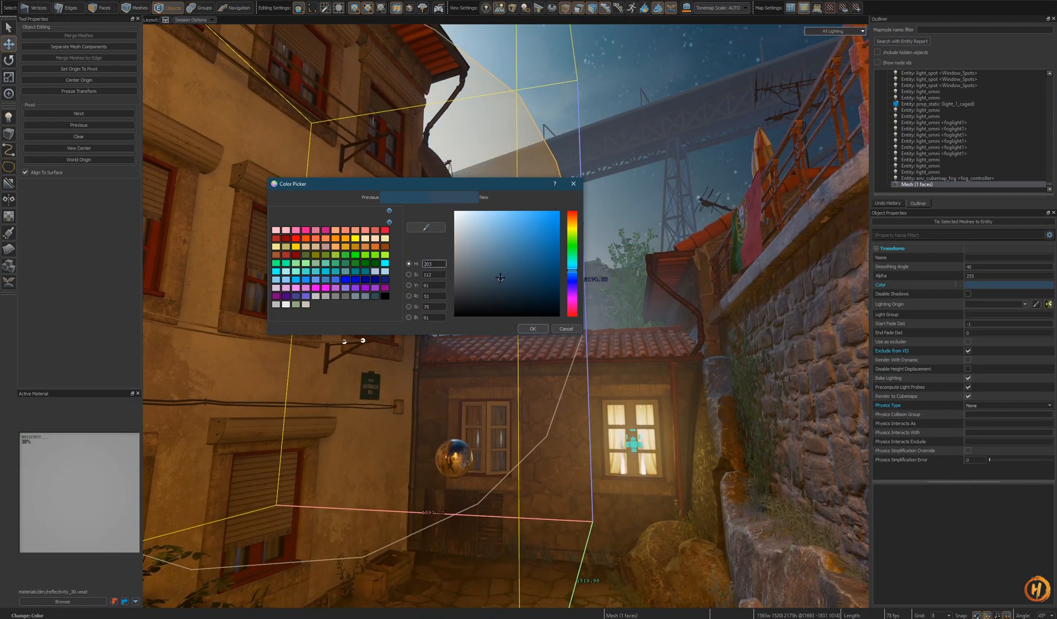
pyautogui.click(532, 330)
pyautogui.press('z')
pyautogui.press('s')
pyautogui.press('Escape')
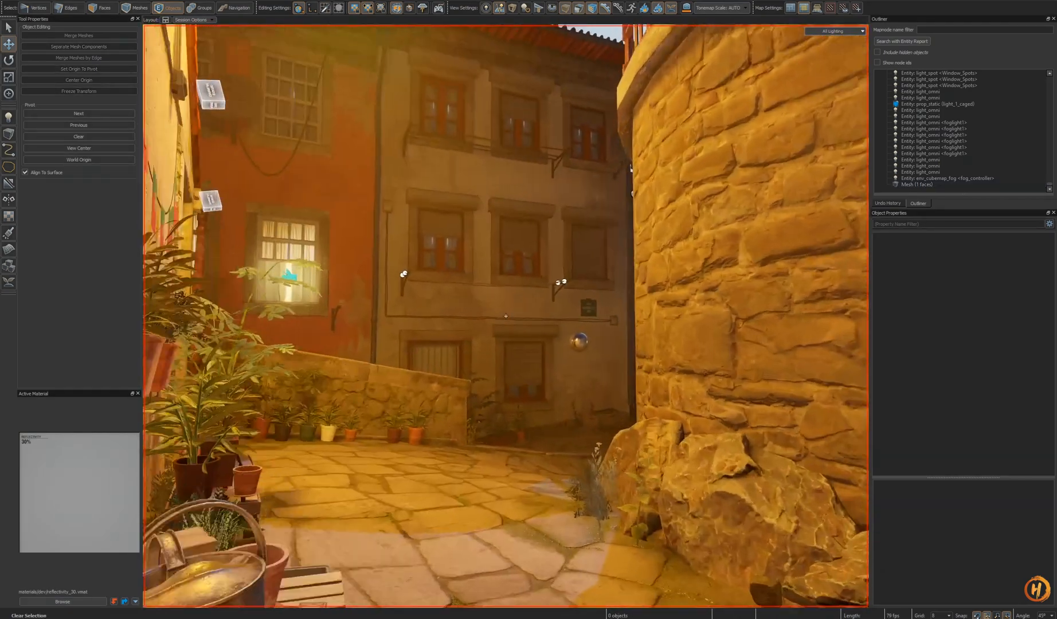
# - Select the glow mesh beyond the stone wall and confirm its colour in the Color Picker
pyautogui.press('w')
pyautogui.click(506, 316)
pyautogui.press('z')
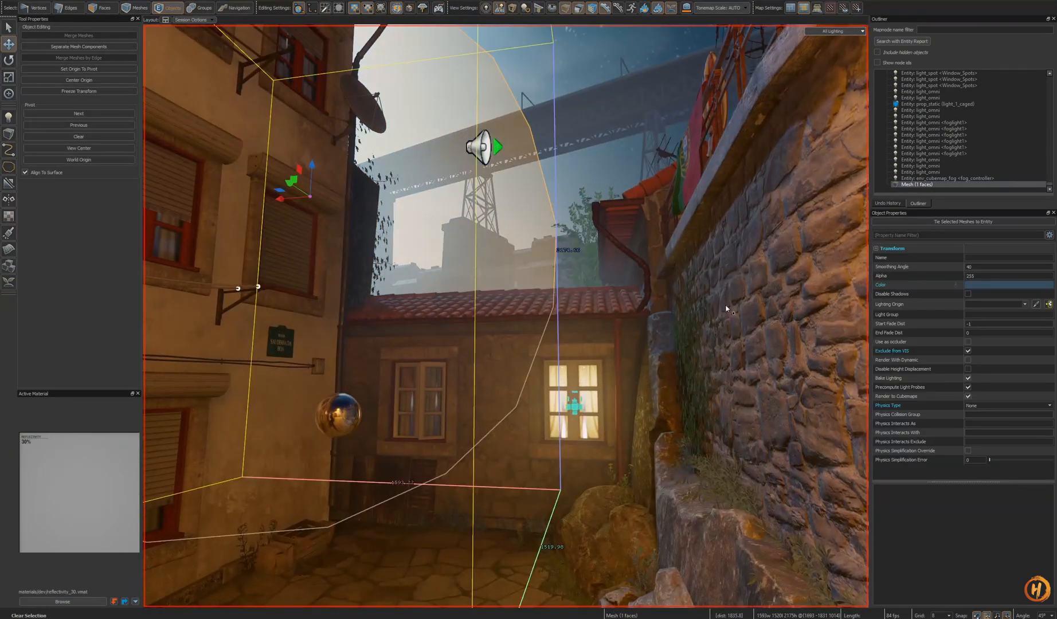
pyautogui.click(989, 286)
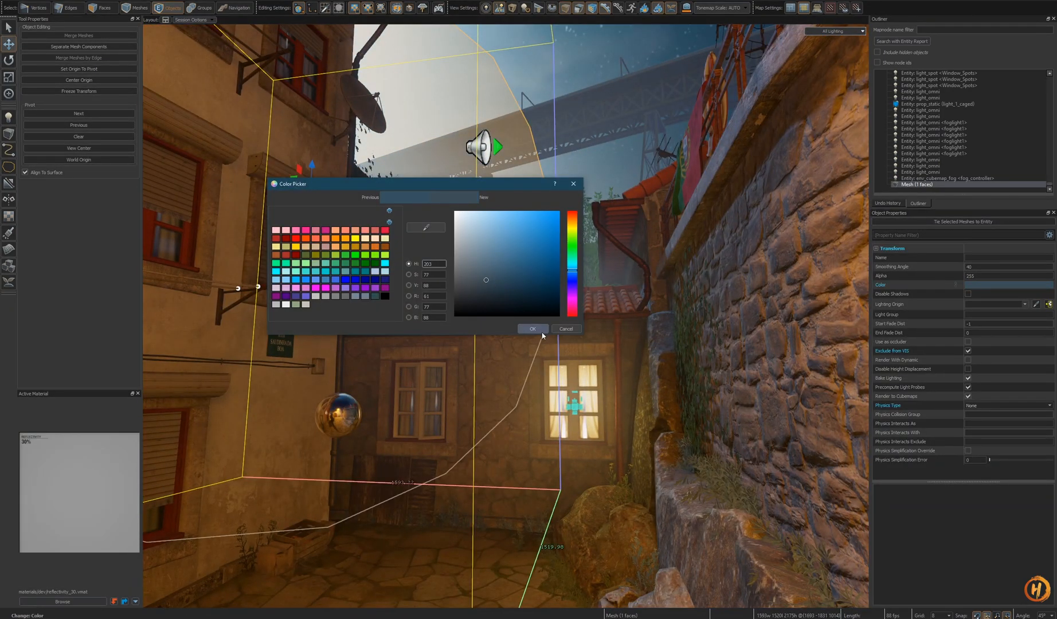
pyautogui.click(539, 331)
pyautogui.press('z')
pyautogui.press('Escape')
pyautogui.press('w')
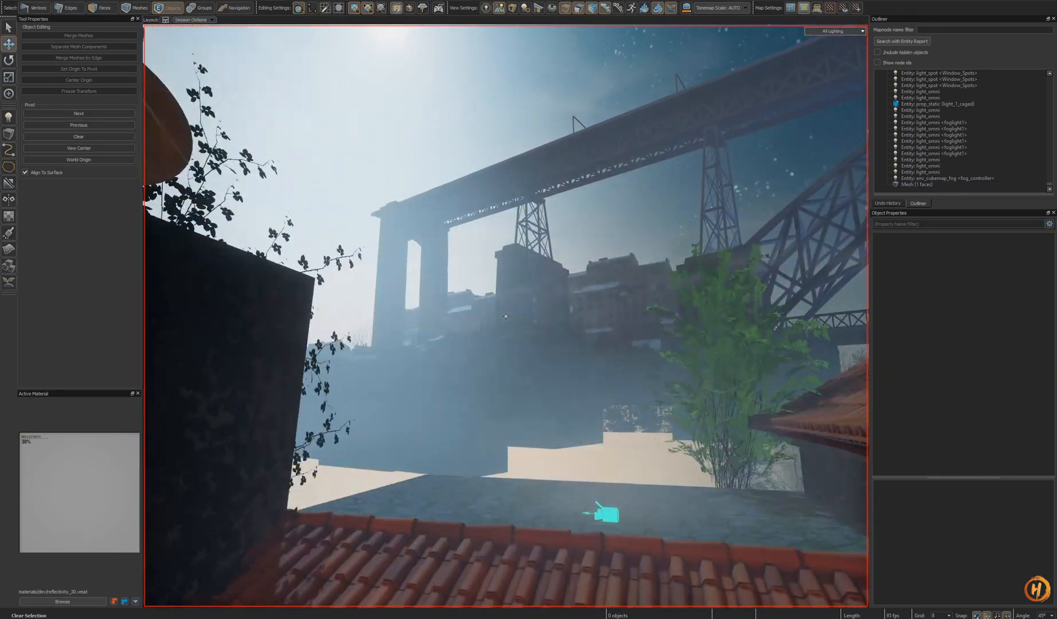
# - Fly down the alley, select the glow mesh between the buildings and confirm its colour
pyautogui.press('s')
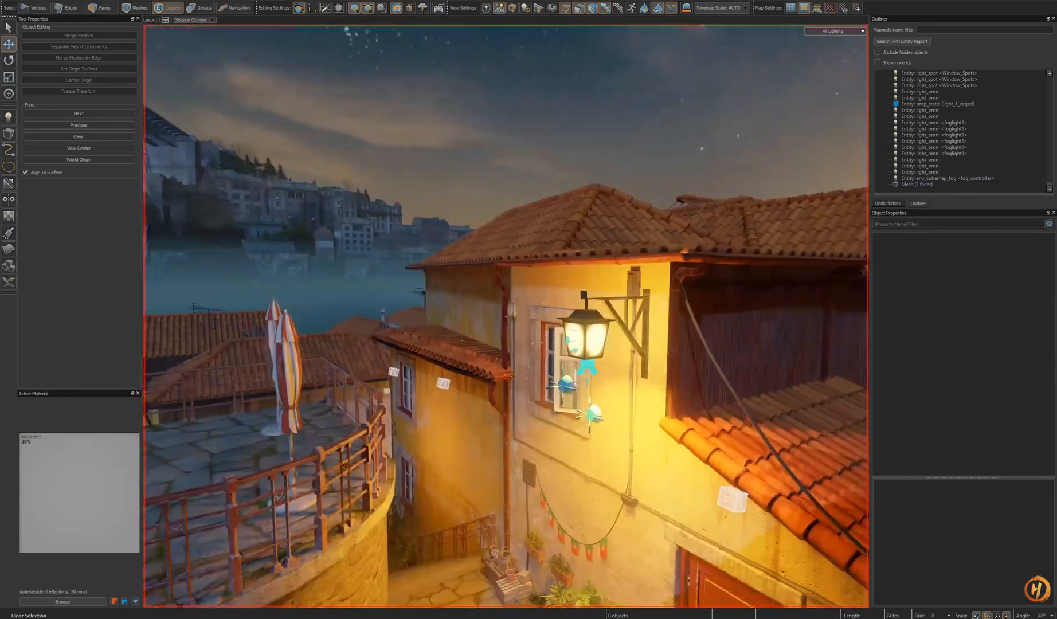
pyautogui.press('w')
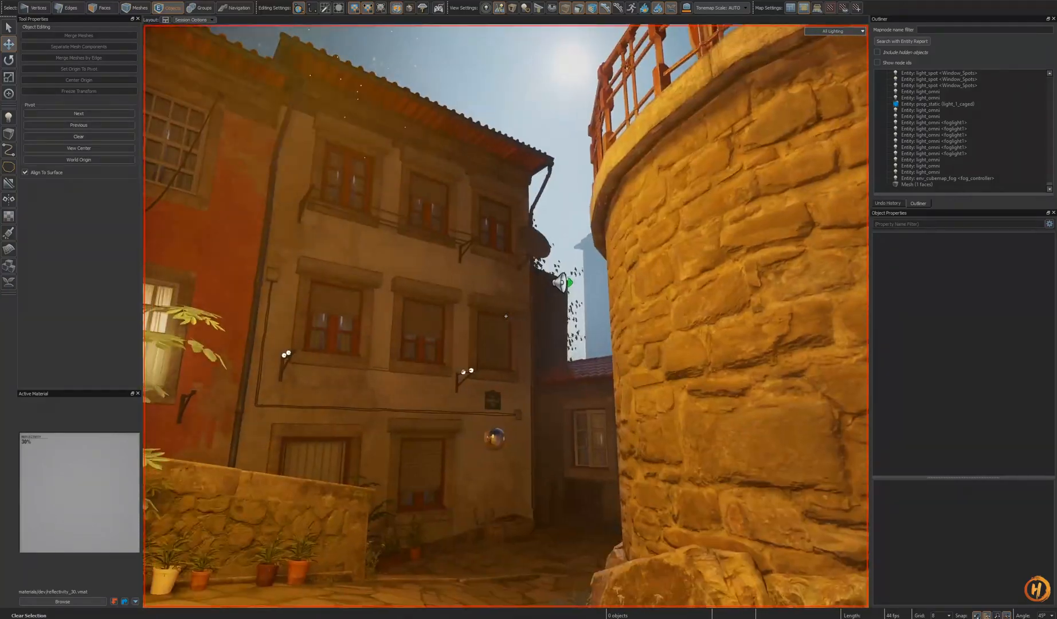
pyautogui.press('w')
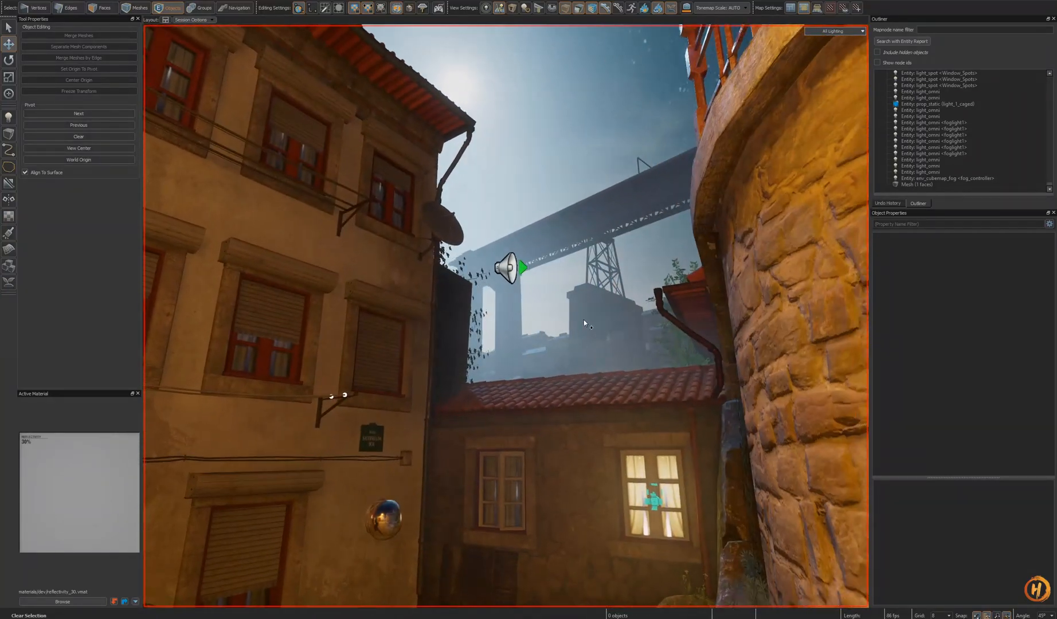
pyautogui.click(585, 323)
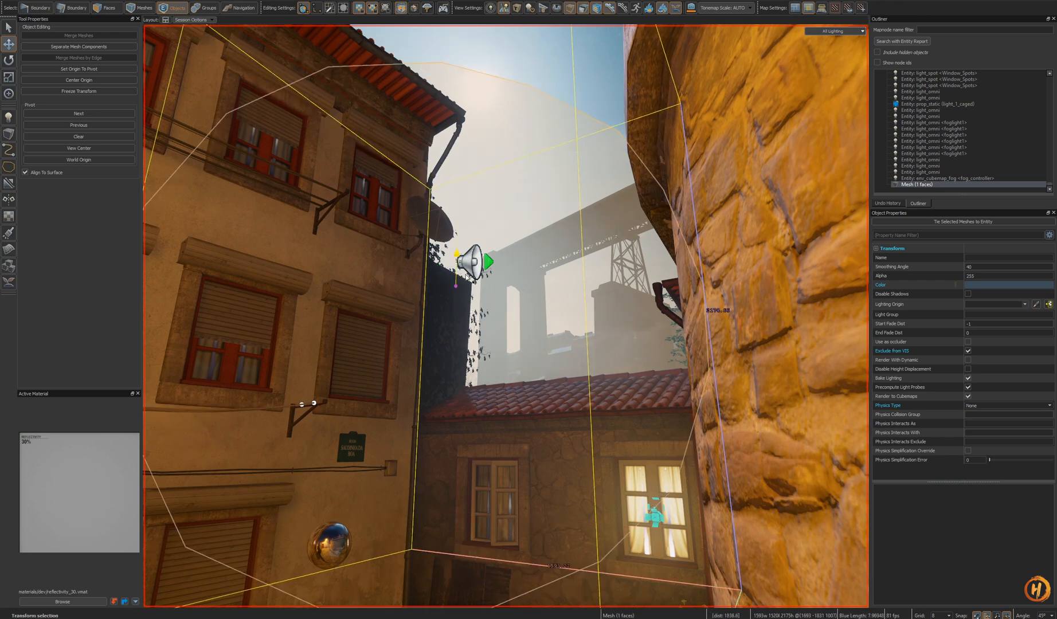
pyautogui.click(1001, 290)
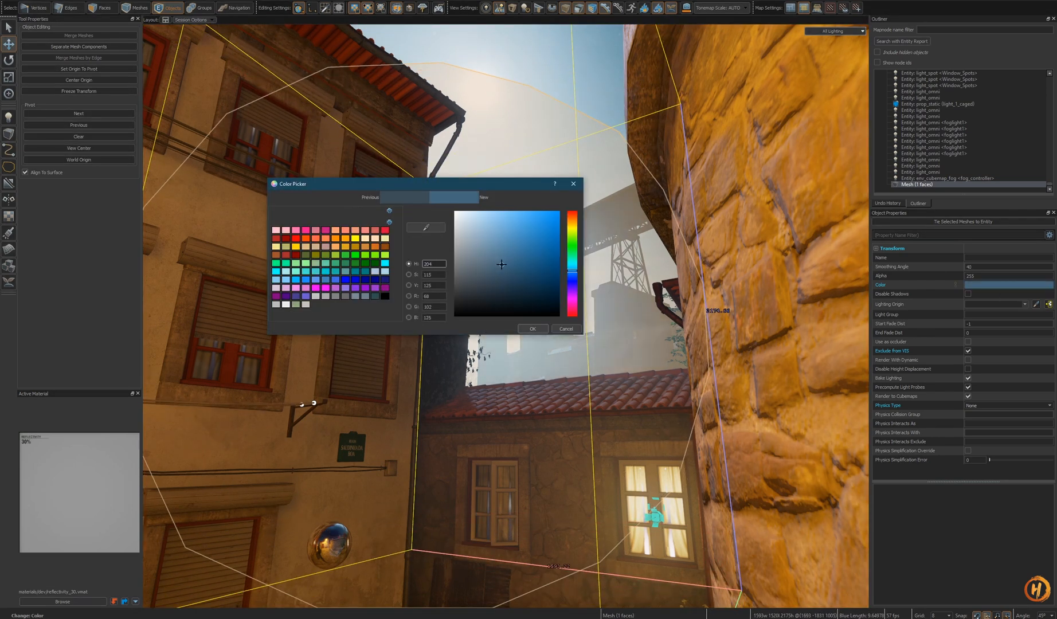
pyautogui.click(532, 329)
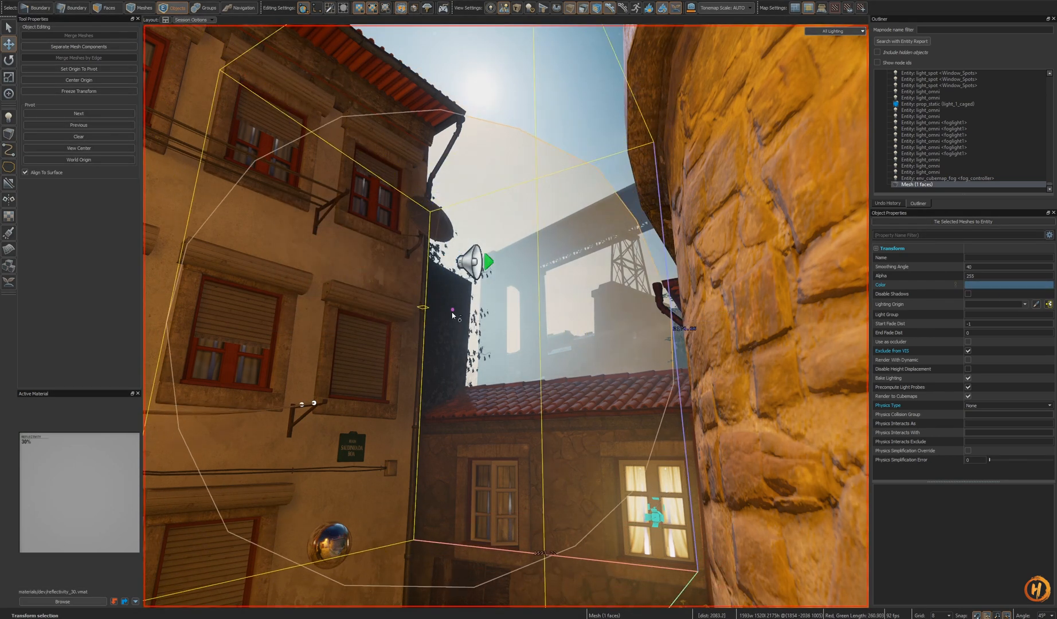
# - Move the glow mesh slightly upward and save the alley map
pyautogui.press('s')
pyautogui.moveTo(451, 320); pyautogui.dragTo(453, 287, button='right')
pyautogui.press('Escape')
pyautogui.press('a')
pyautogui.press('d')
pyautogui.press('w')
pyautogui.click(503, 298)
pyautogui.press('w')
pyautogui.press('w')
pyautogui.hotkey('ctrl', 's')
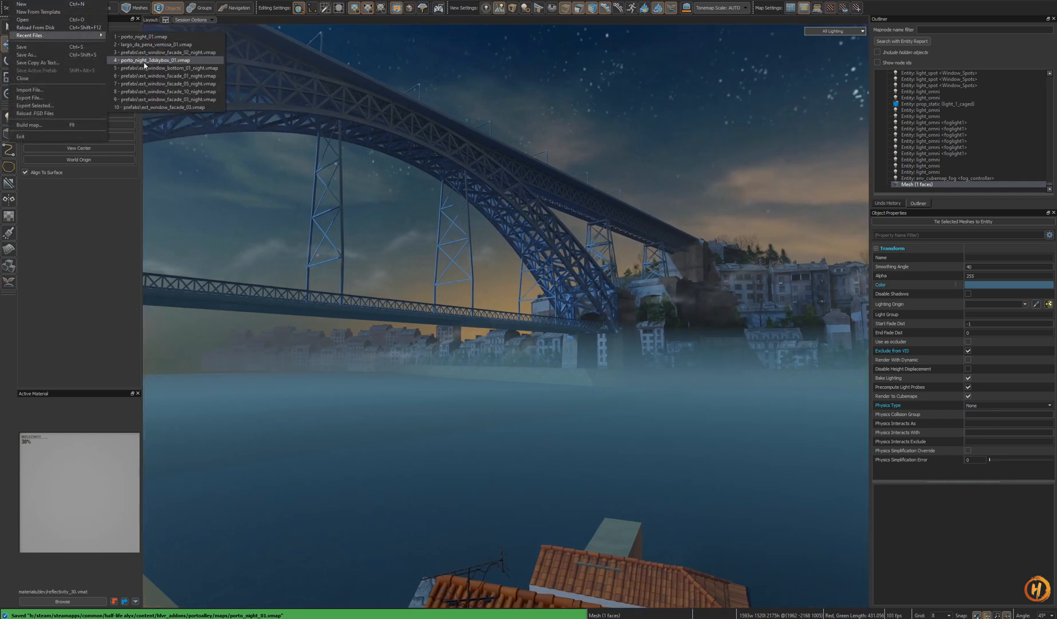
# - Open the porto_night_3dskybox_01 map from the recent files
pyautogui.click(162, 60)
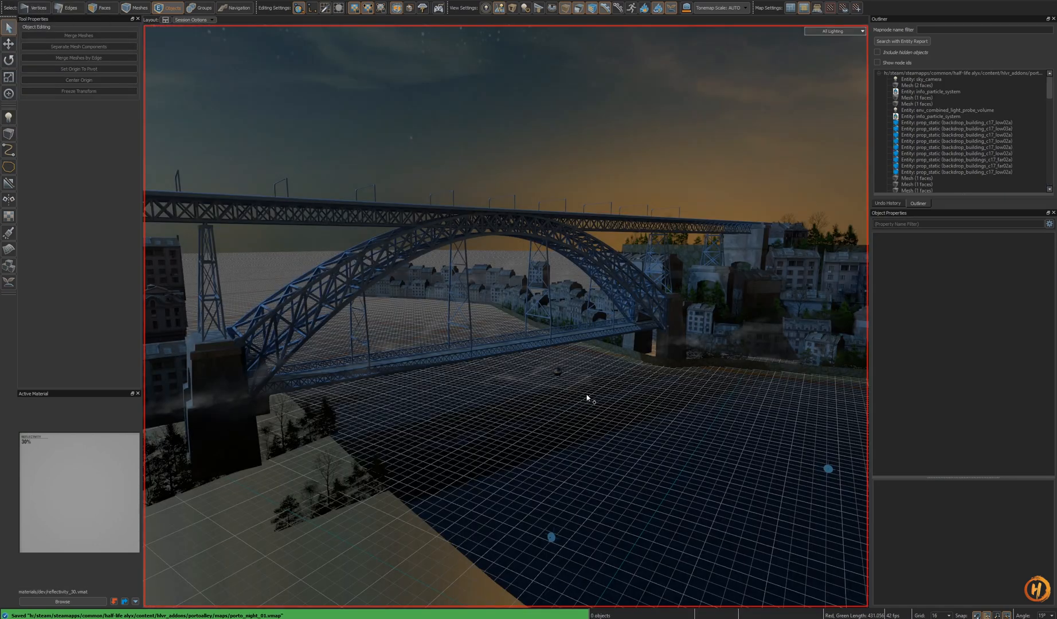
pyautogui.moveTo(588, 397); pyautogui.dragTo(506, 316, button='right')
pyautogui.click(560, 323)
pyautogui.hotkey('shift', 'a')
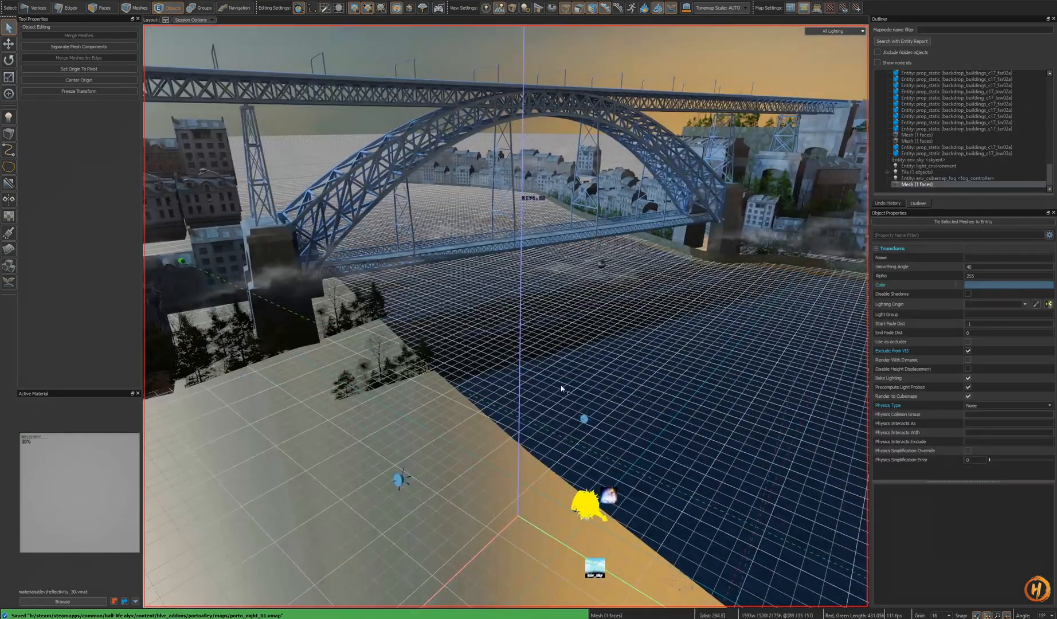
# - Scale up the glow mesh and lower it over the hillside buildings in the 3D skybox
pyautogui.keyDown('alt'); pyautogui.moveTo(564, 322); pyautogui.dragTo(465, 340); pyautogui.keyUp('alt')
pyautogui.press('e')
pyautogui.scroll(3, 415, 292)
pyautogui.keyDown('alt'); pyautogui.moveTo(528, 335); pyautogui.dragTo(516, 287); pyautogui.keyUp('alt')
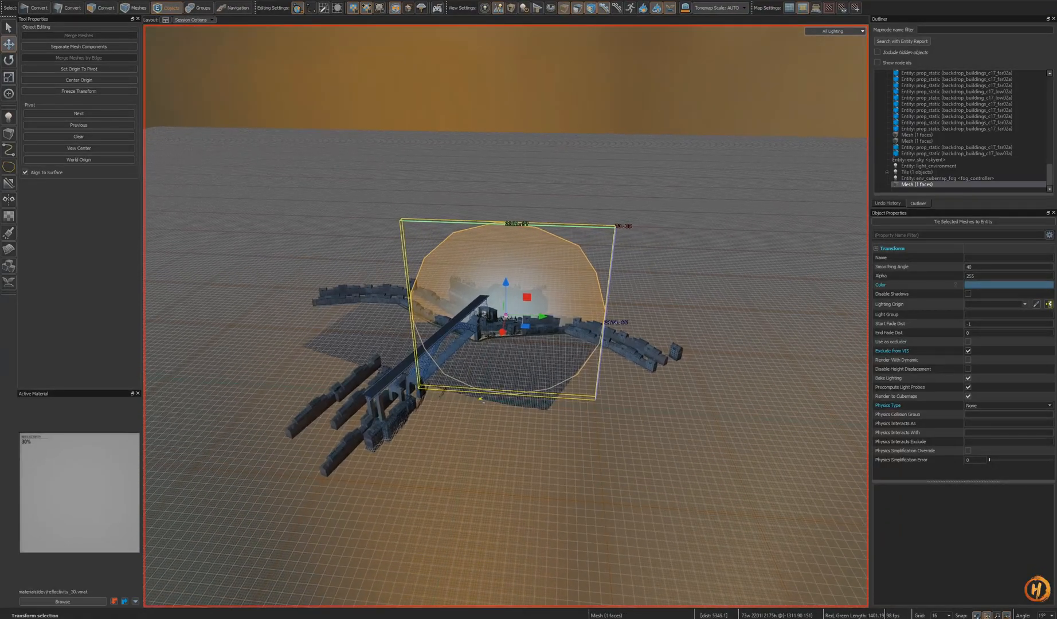
pyautogui.scroll(10, 505, 316)
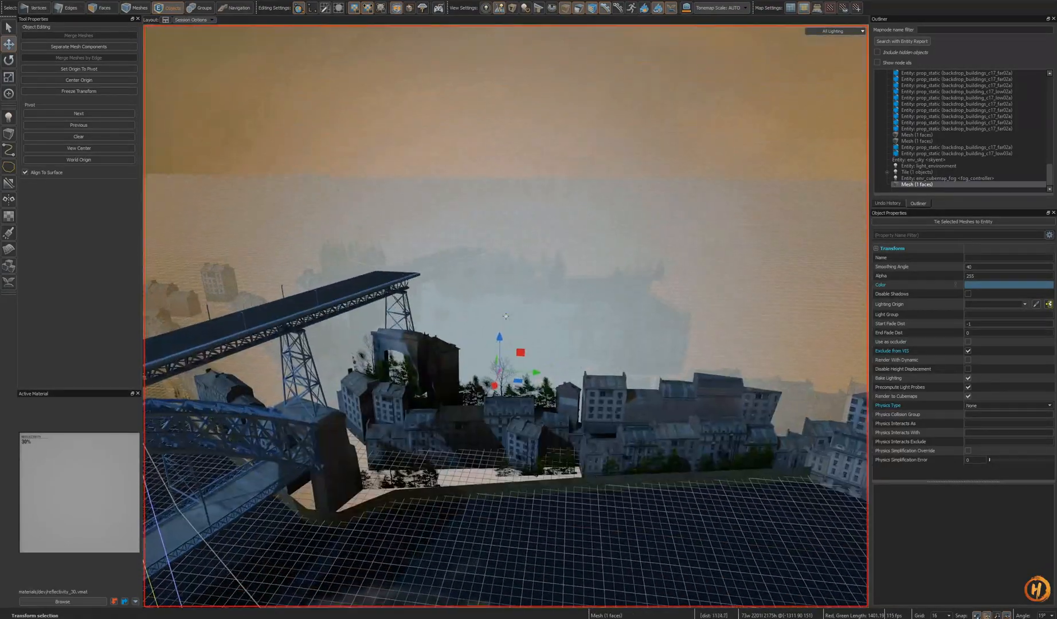
pyautogui.keyDown('alt'); pyautogui.moveTo(506, 316); pyautogui.dragTo(180, 527); pyautogui.keyUp('alt')
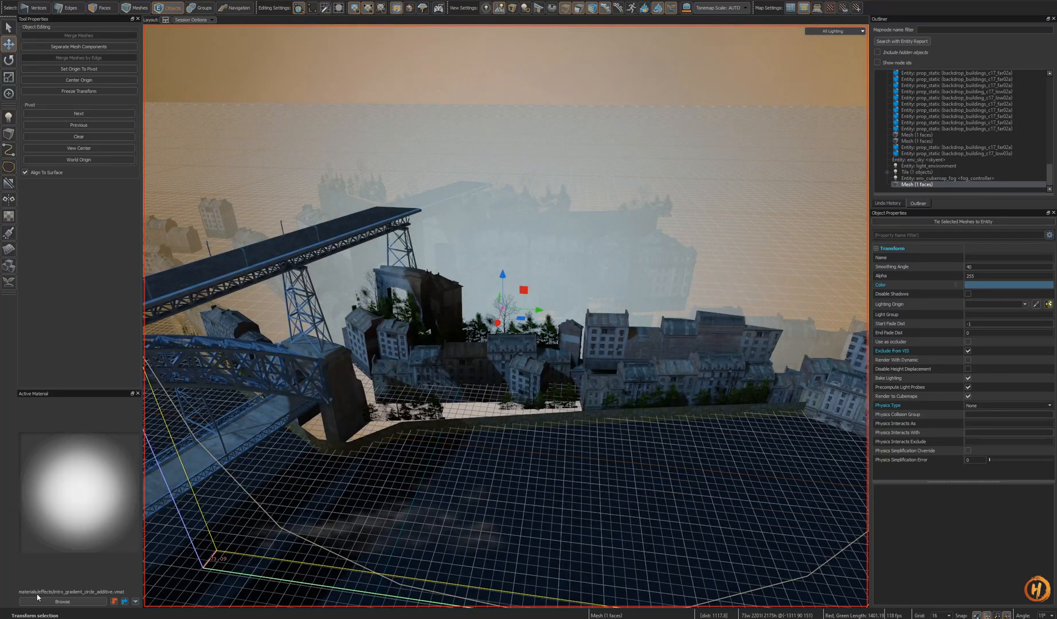
pyautogui.press('e')
pyautogui.moveTo(498, 488); pyautogui.dragTo(487, 349, button='right')
pyautogui.press('t')
pyautogui.press('e')
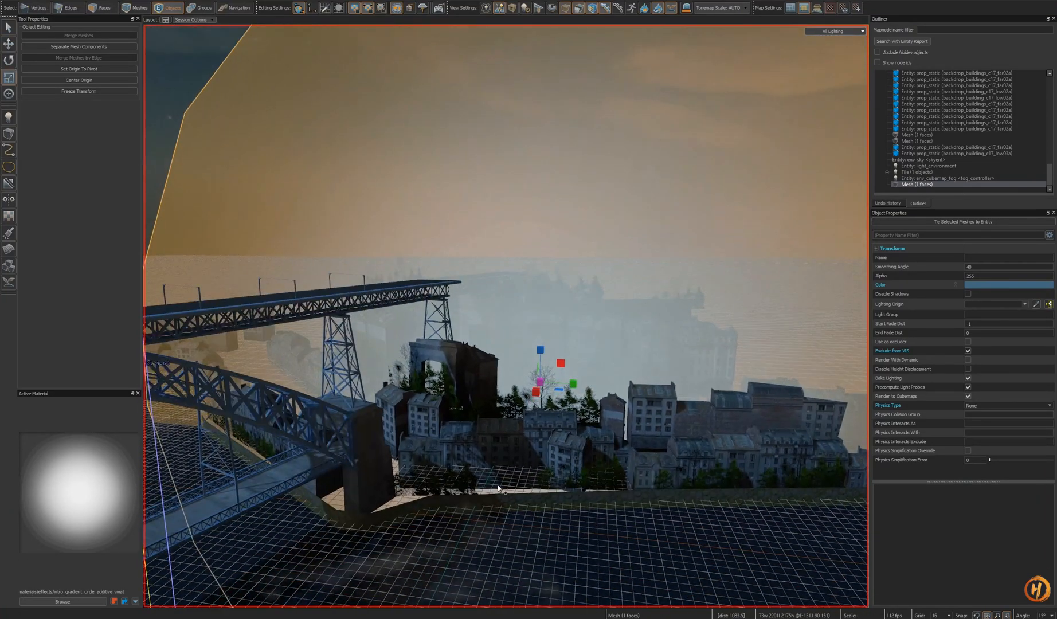
pyautogui.scroll(-5, 537, 380)
pyautogui.press('e')
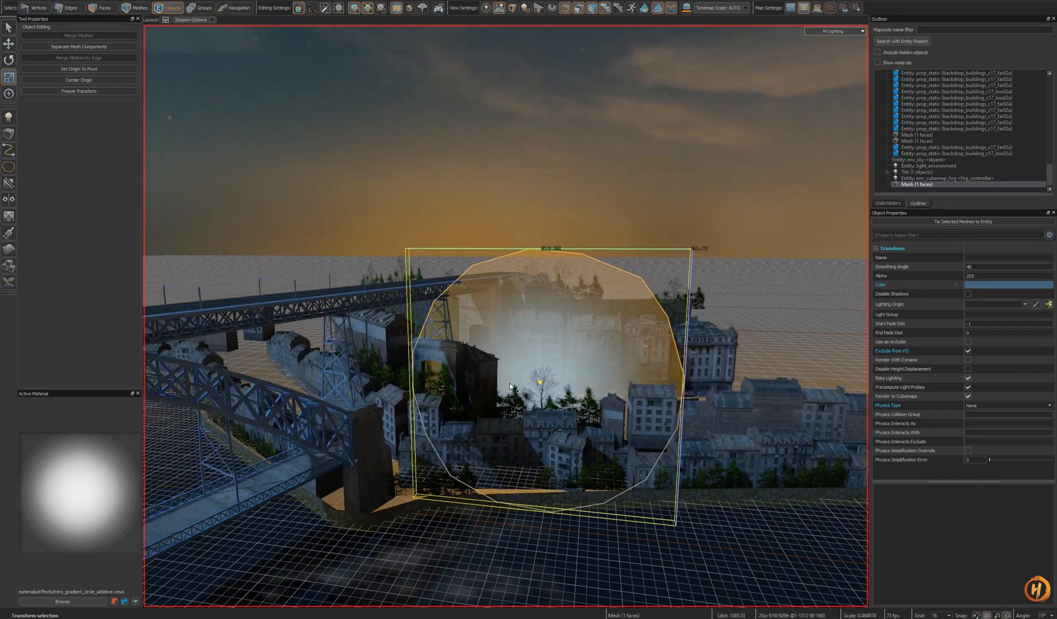
pyautogui.press('t')
pyautogui.moveTo(540, 379); pyautogui.dragTo(542, 403)
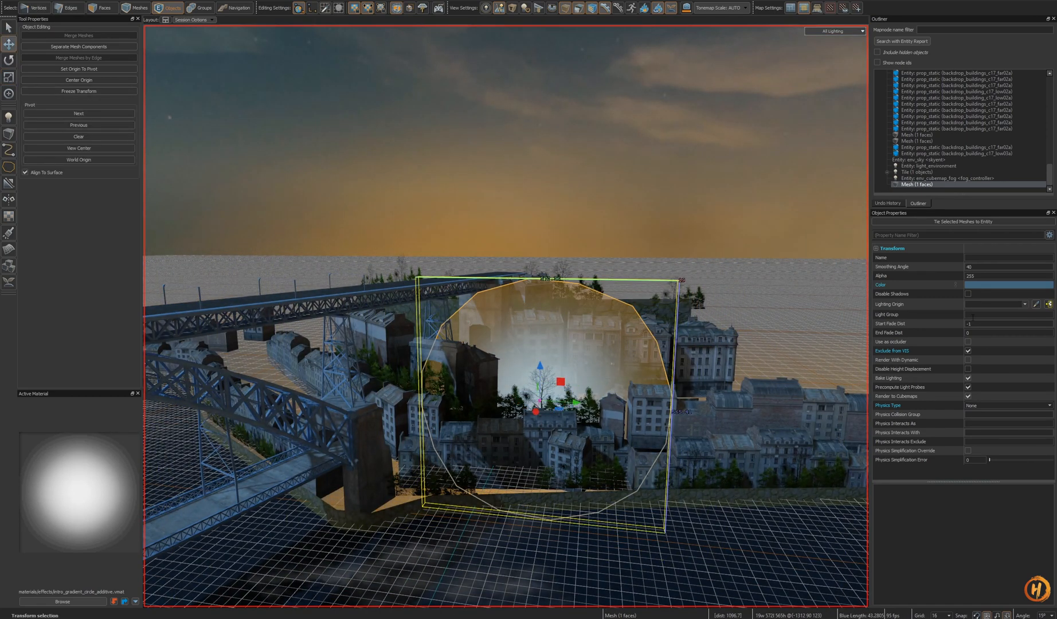
# - Set the skybox glow mesh's colour to a dark amber orange in the Color Picker
pyautogui.click(990, 287)
pyautogui.click(572, 223)
pyautogui.click(530, 239)
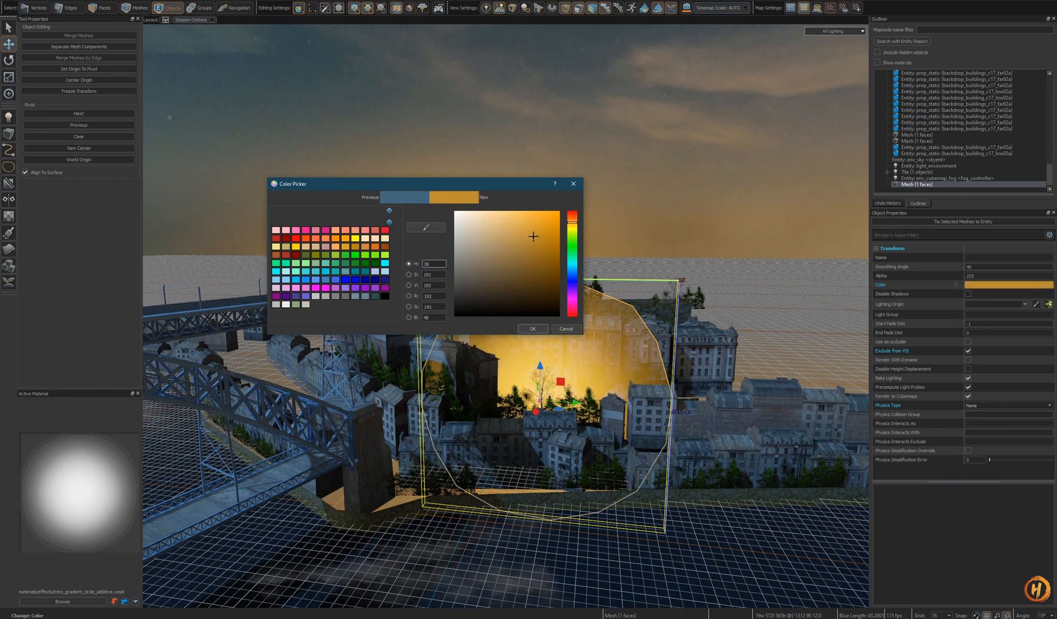
pyautogui.moveTo(522, 257); pyautogui.dragTo(538, 272)
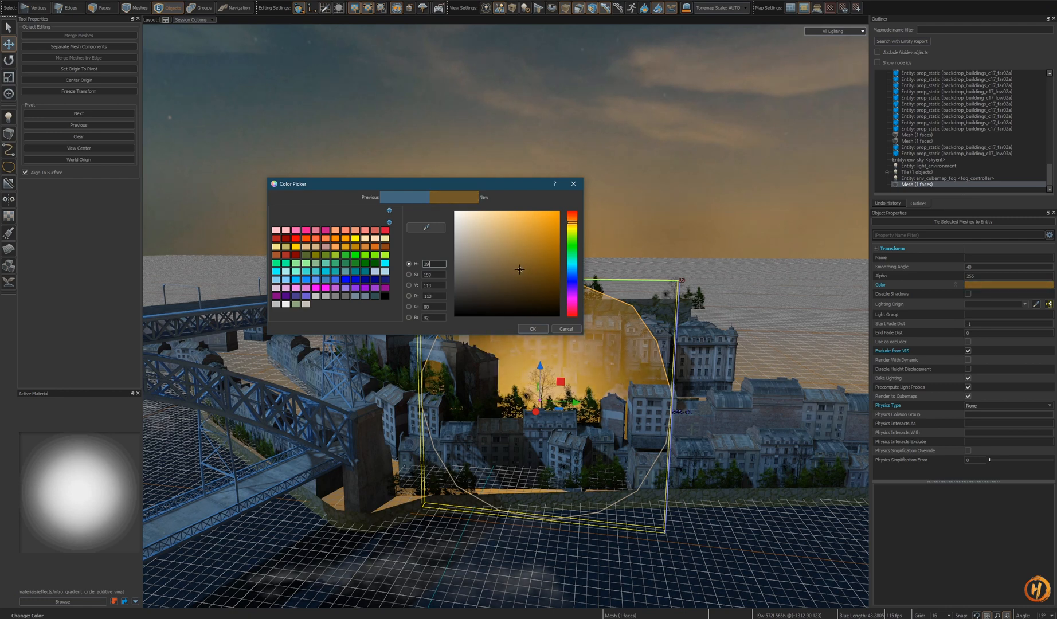
pyautogui.click(537, 330)
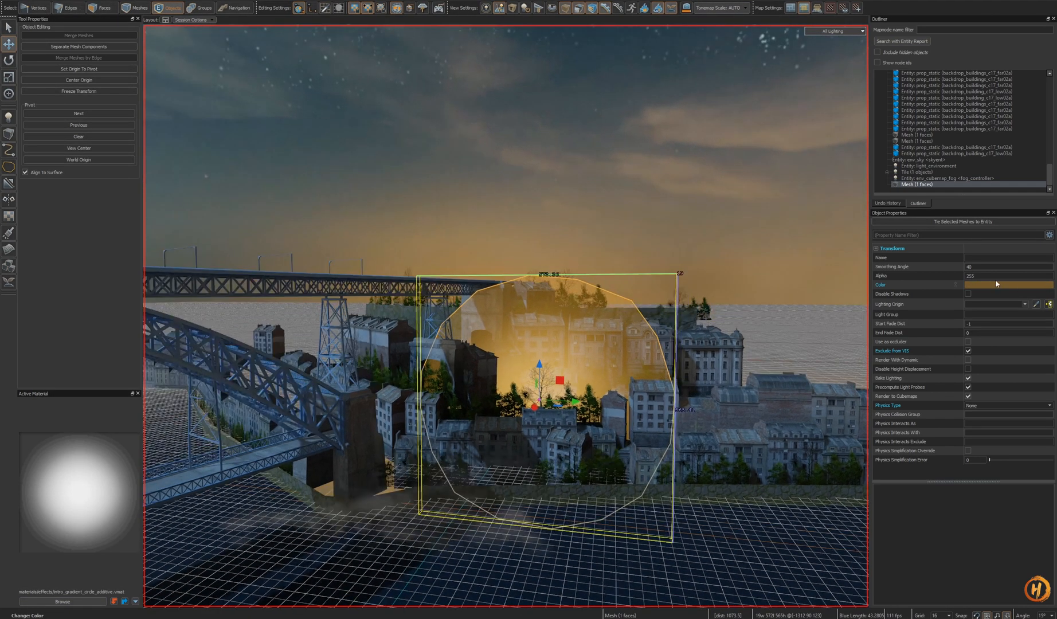
pyautogui.press('Return')
# - Select the other glow mesh in the skybox and confirm its amber colour in the Color Picker
pyautogui.moveTo(648, 310); pyautogui.dragTo(474, 282, button='right')
pyautogui.press('Escape')
pyautogui.click(474, 281)
pyautogui.click(1024, 286)
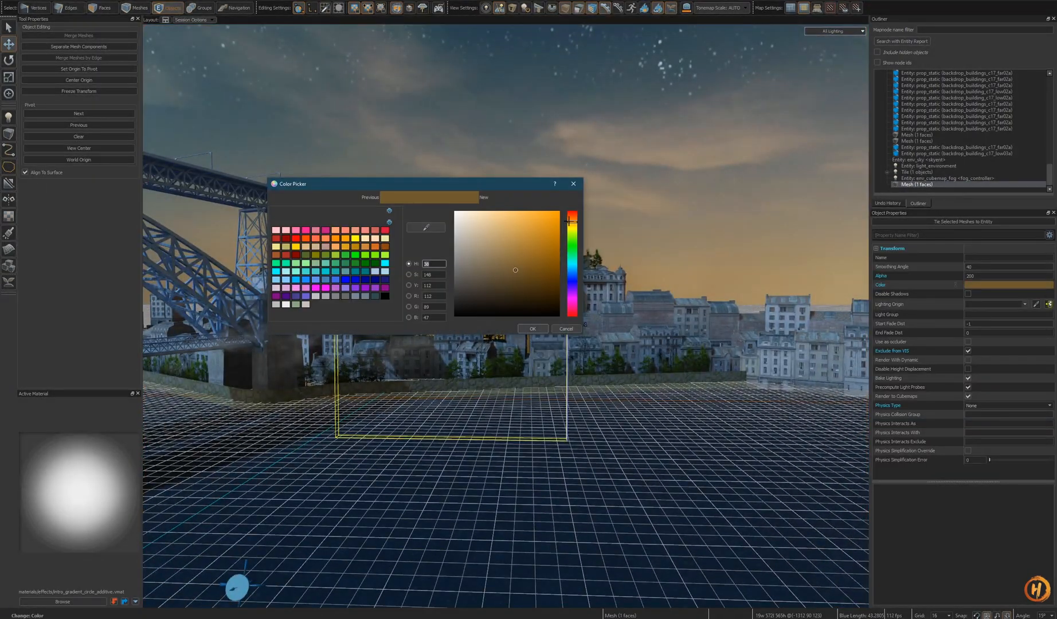
pyautogui.click(528, 331)
pyautogui.press('Escape')
pyautogui.moveTo(529, 332); pyautogui.dragTo(505, 316, button='right')
# - Save the skybox map and switch back to the alley map to view the new glow
pyautogui.hotkey('ctrl', 's')
pyautogui.hotkey('ctrl', 'Tab')
pyautogui.press('w')
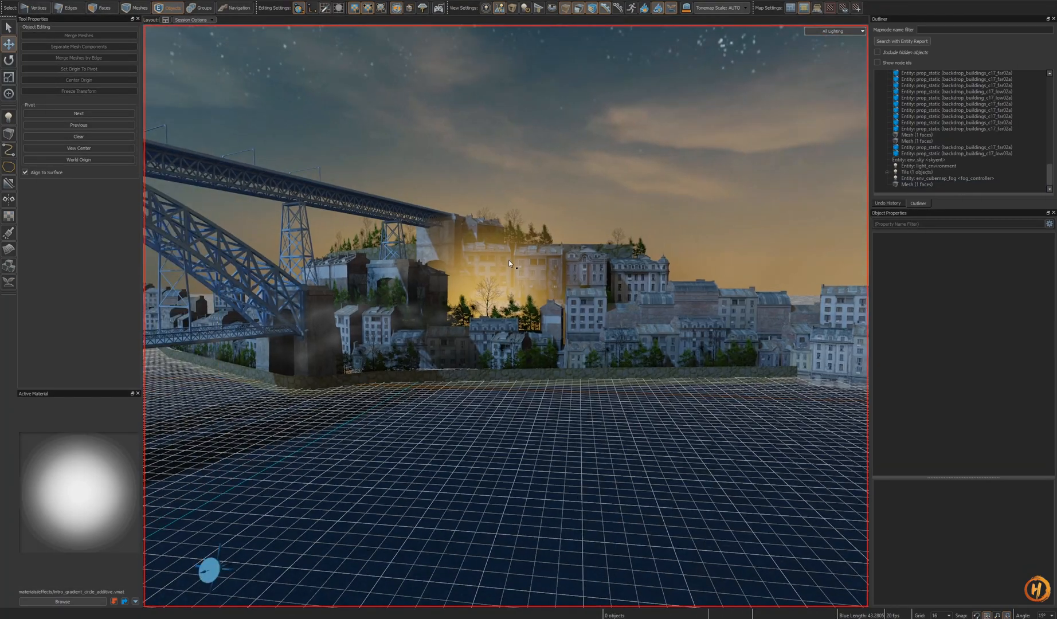
# - Reposition, rotate and rescale the glow mesh in front of the hillside buildings in the 3D skybox
pyautogui.click(509, 263)
pyautogui.moveTo(509, 264)
pyautogui.keyDown('alt'); pyautogui.mouseDown()
pyautogui.moveTo(541, 352)
pyautogui.moveTo(623, 313)
pyautogui.mouseUp(); pyautogui.keyUp('alt')
pyautogui.hotkey('ctrl', 'z')
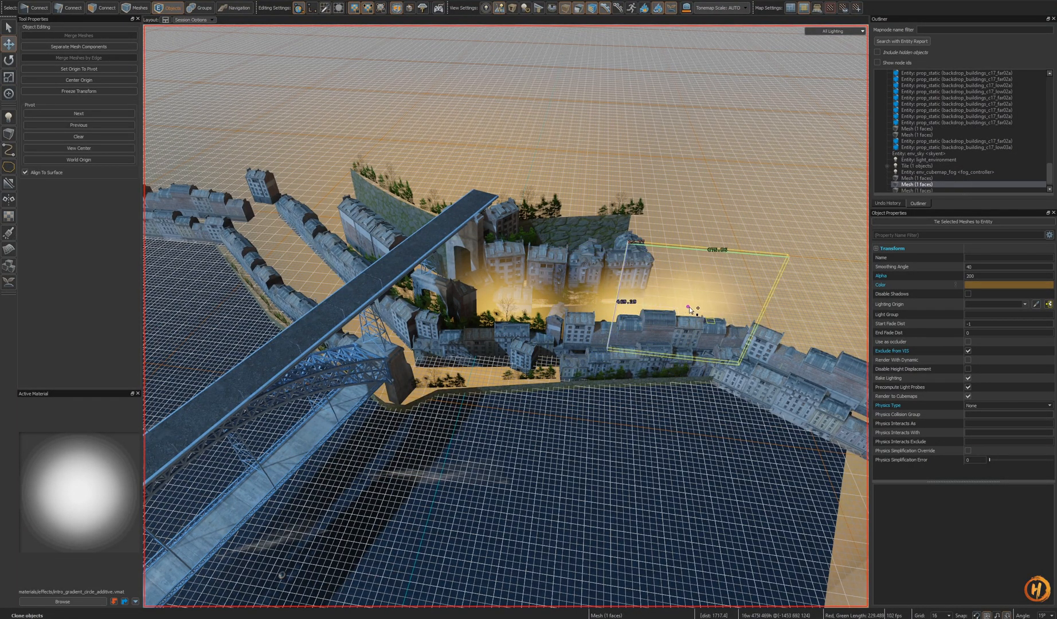
pyautogui.moveTo(650, 355); pyautogui.dragTo(625, 357, button='right')
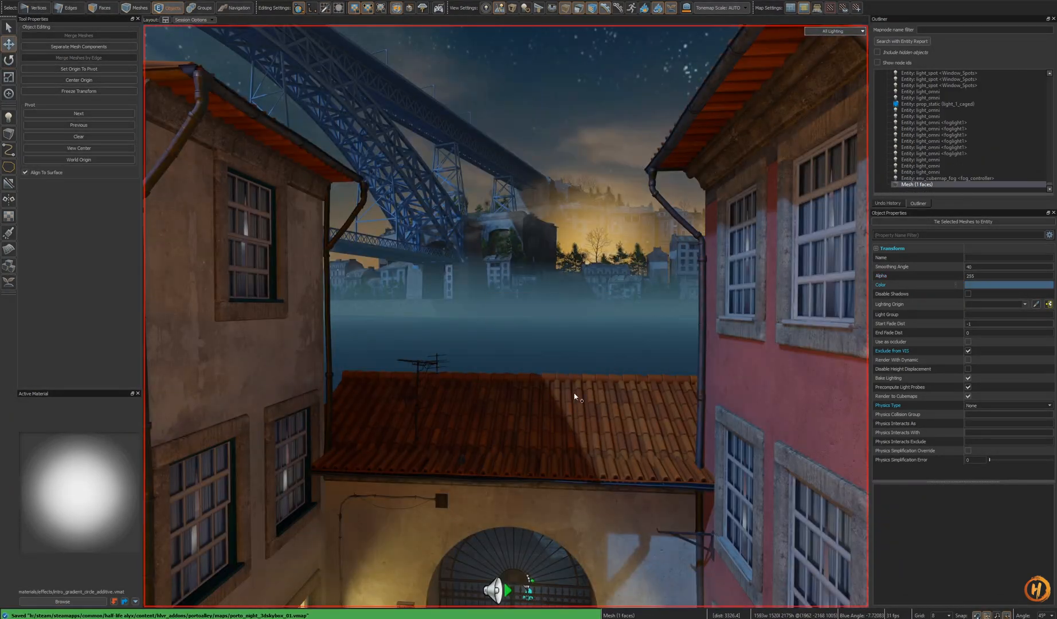
pyautogui.moveTo(506, 316); pyautogui.dragTo(573, 394, button='right')
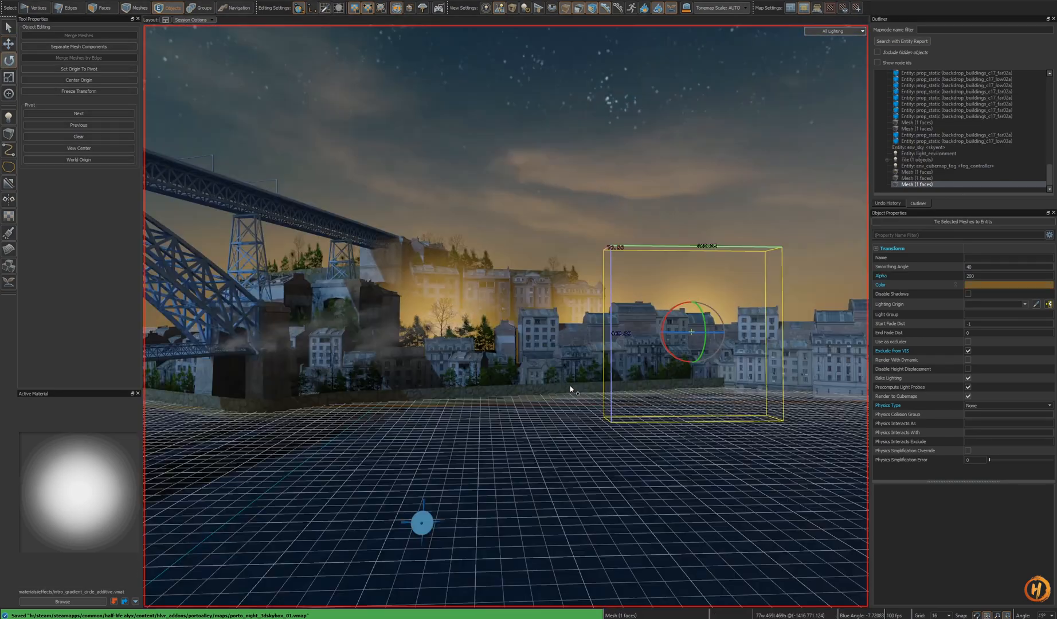
pyautogui.moveTo(505, 317); pyautogui.dragTo(506, 316, button='right')
pyautogui.press('t')
pyautogui.click(577, 365)
pyautogui.moveTo(577, 366); pyautogui.dragTo(626, 464, button='right')
pyautogui.keyDown('shift'); pyautogui.moveTo(618, 458); pyautogui.dragTo(468, 488); pyautogui.keyUp('shift')
pyautogui.press('e')
pyautogui.press('t')
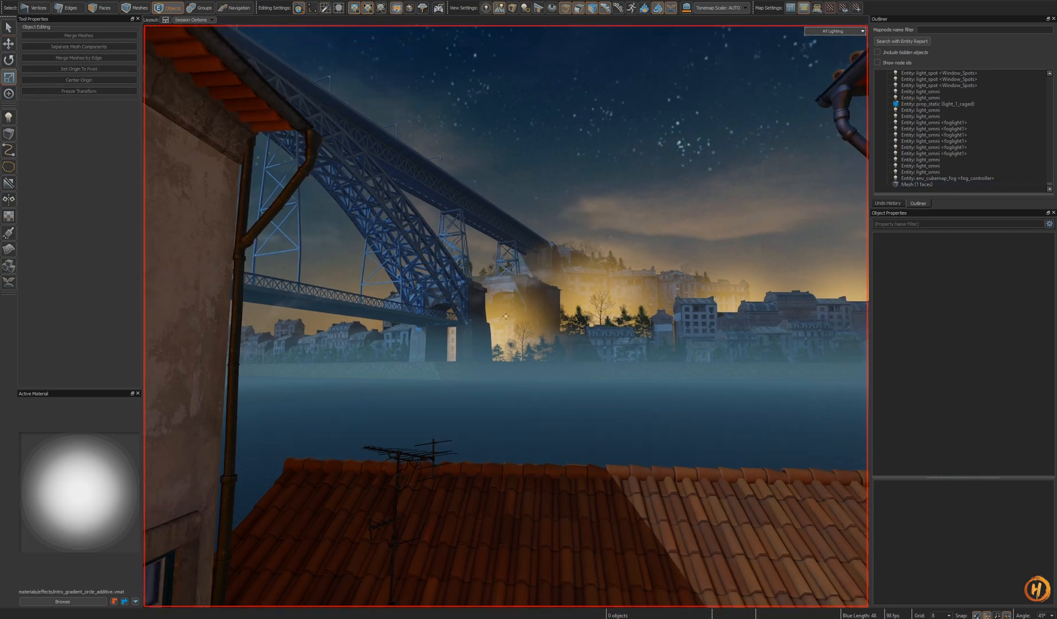
# - Switch between the alley and skybox map sessions to compare the glow
pyautogui.hotkey('ctrl', 'Tab')
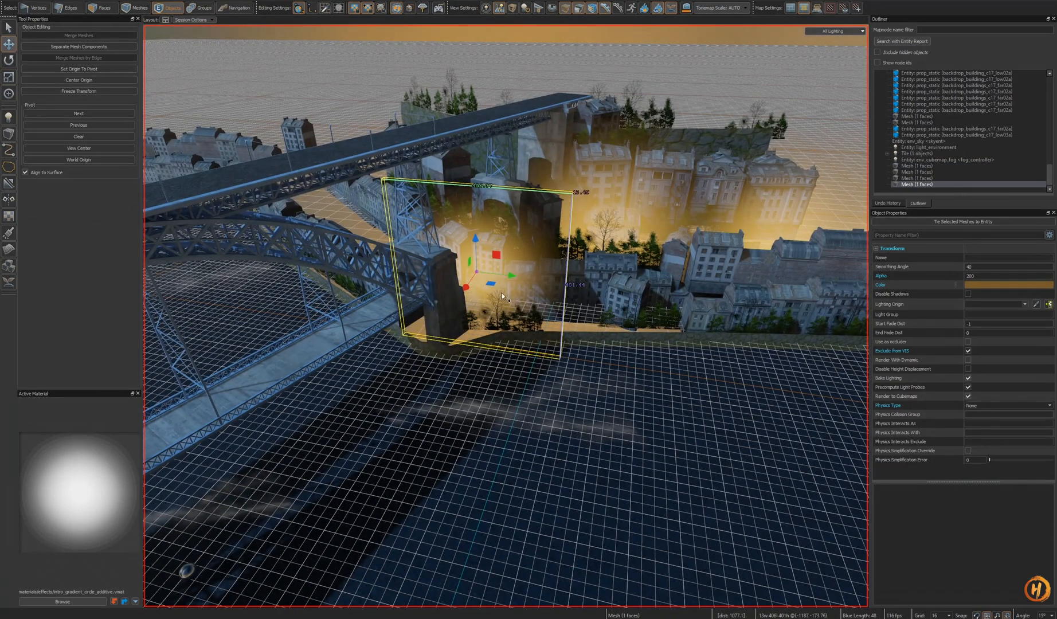
pyautogui.moveTo(496, 290)
pyautogui.keyDown('shift'); pyautogui.mouseDown()
pyautogui.moveTo(518, 326)
pyautogui.moveTo(530, 318)
pyautogui.moveTo(505, 319)
pyautogui.mouseUp(); pyautogui.keyUp('shift')
pyautogui.press('e')
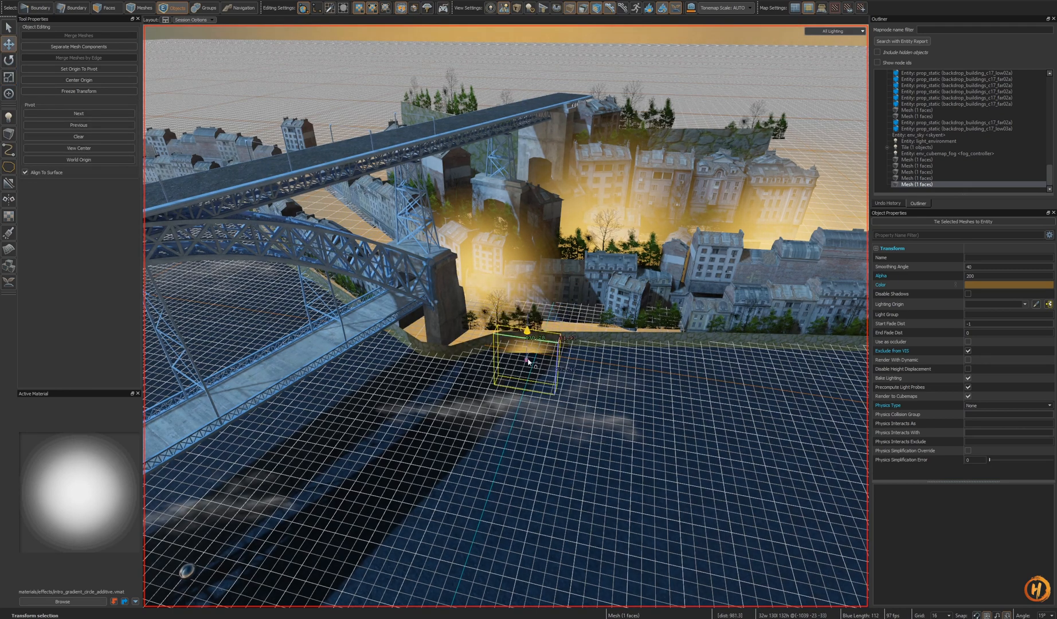
# - Move, rotate and scale the glow mesh beside the bridge pillar onto the wall ledge
pyautogui.moveTo(574, 358); pyautogui.dragTo(573, 375, button='right')
pyautogui.press('w')
pyautogui.keyDown('alt'); pyautogui.moveTo(515, 335); pyautogui.dragTo(524, 299); pyautogui.keyUp('alt')
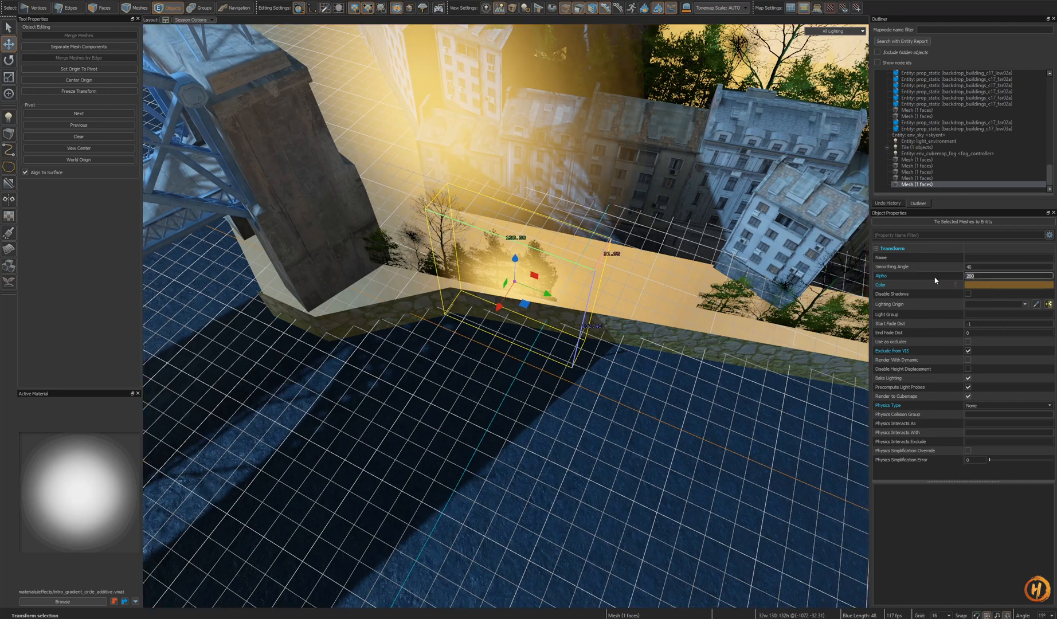
pyautogui.click(1009, 285)
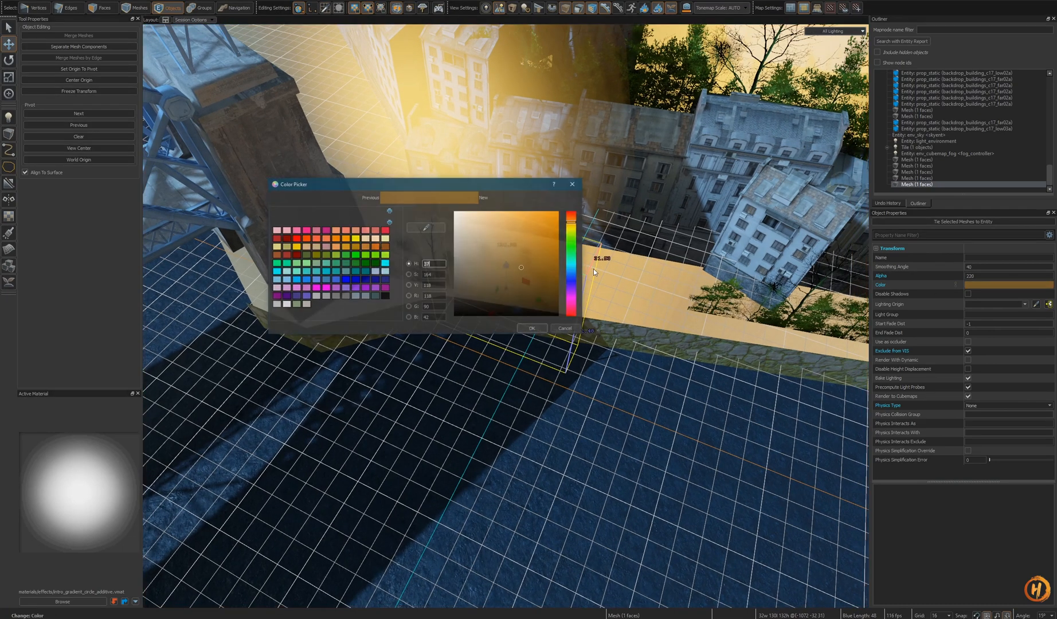
pyautogui.press('Return')
pyautogui.keyDown('alt'); pyautogui.moveTo(573, 417); pyautogui.dragTo(535, 356); pyautogui.keyUp('alt')
pyautogui.press('e')
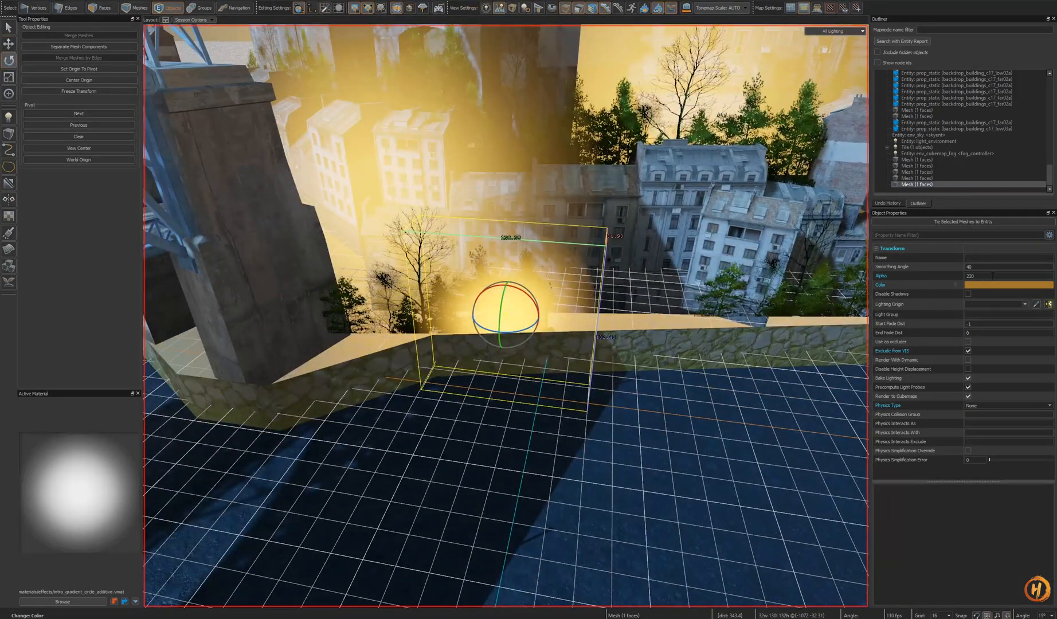
pyautogui.keyDown('alt'); pyautogui.moveTo(511, 401); pyautogui.dragTo(505, 324); pyautogui.keyUp('alt')
pyautogui.press('t')
pyautogui.press('l')
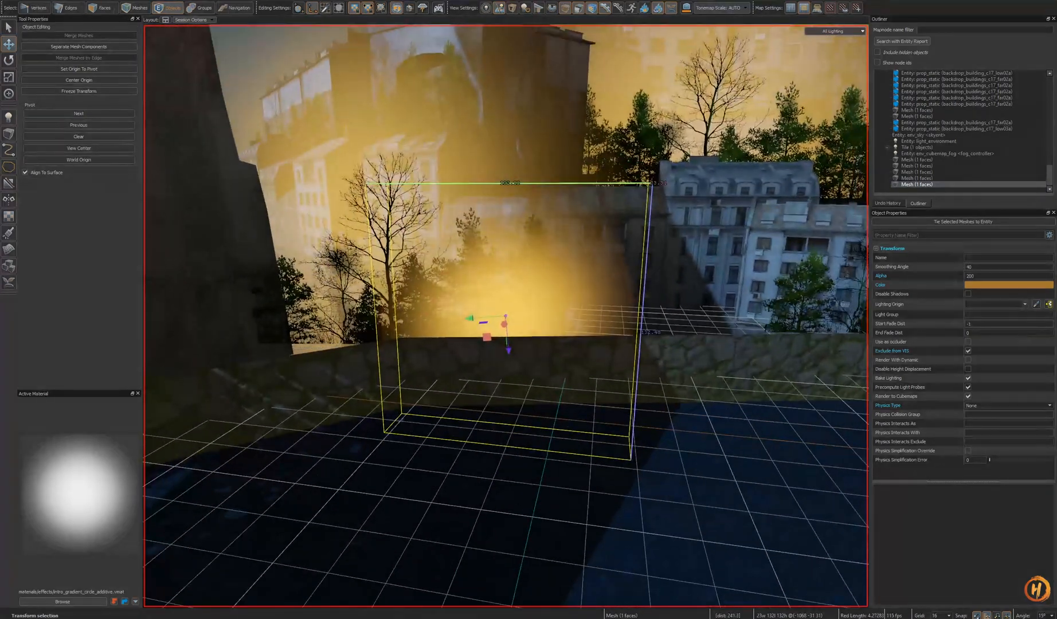
# - Set the glow mesh's colour to a darker amber orange in the Color Picker
pyautogui.click(991, 286)
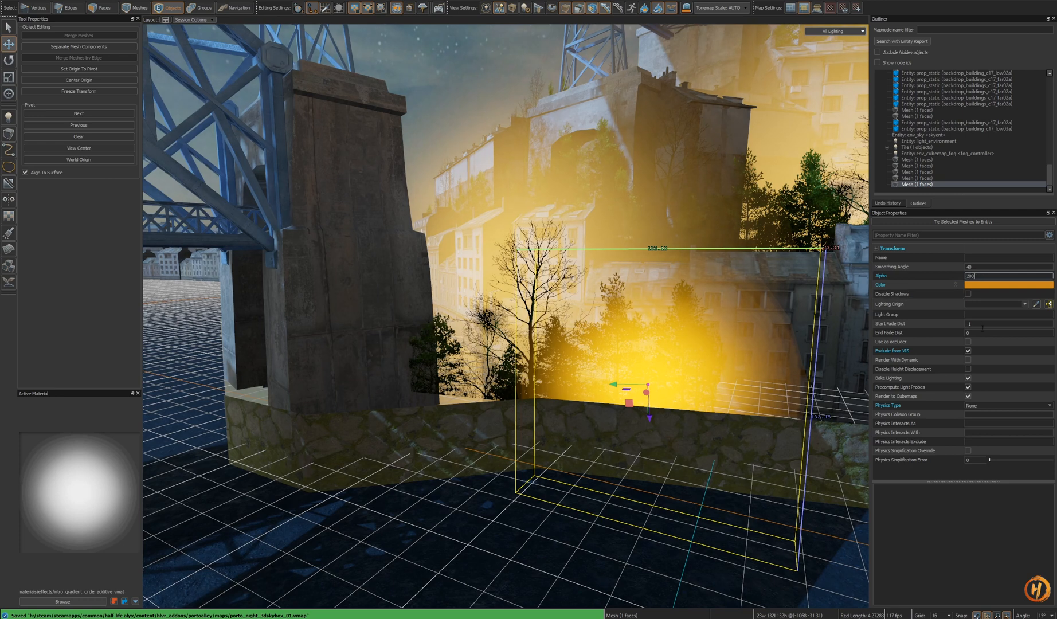
pyautogui.write('0')
pyautogui.click(986, 284)
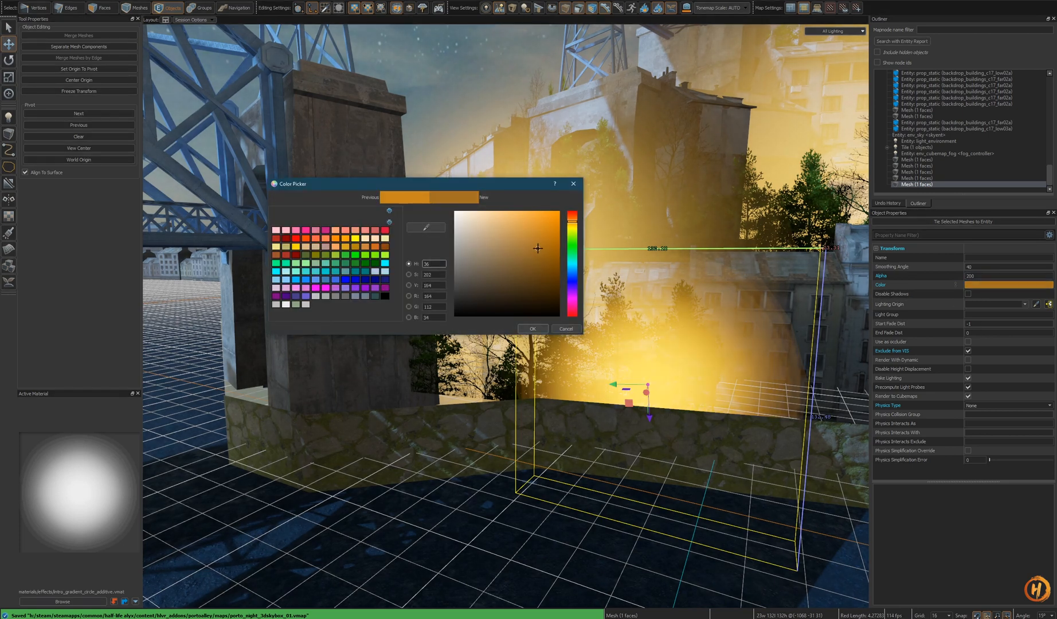
pyautogui.moveTo(534, 248); pyautogui.dragTo(549, 267)
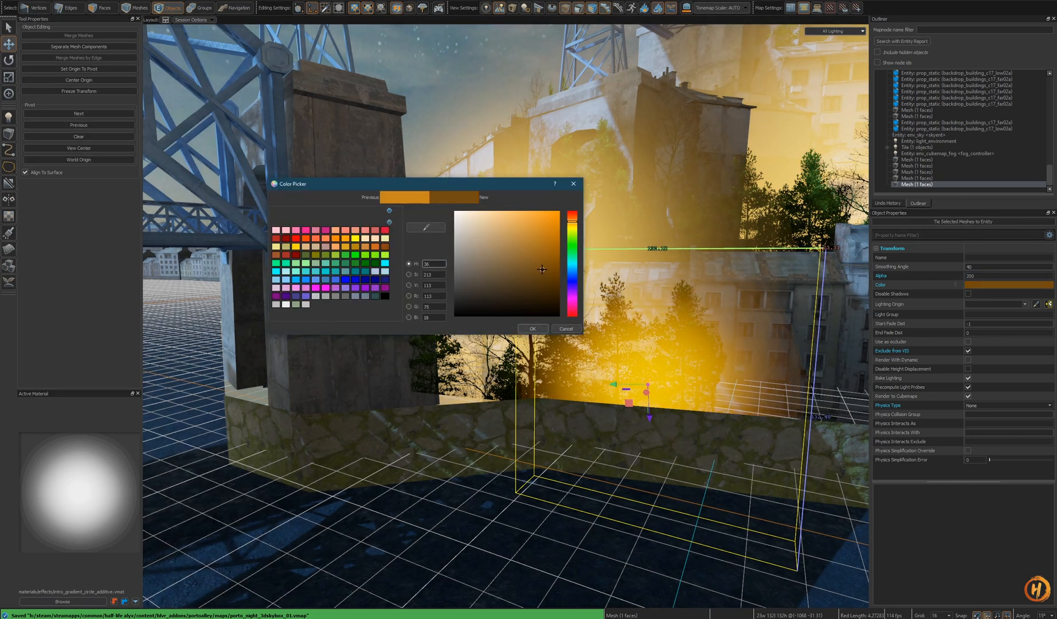
pyautogui.click(535, 330)
# - Move and stretch the glow mesh to sit along the wall below the hillside buildings
pyautogui.moveTo(604, 403); pyautogui.dragTo(648, 394, button='right')
pyautogui.press('Escape')
pyautogui.click(603, 403)
pyautogui.moveTo(566, 403); pyautogui.dragTo(559, 401)
pyautogui.press('t')
pyautogui.moveTo(529, 404)
pyautogui.mouseDown(button='right')
pyautogui.moveTo(579, 421)
pyautogui.moveTo(532, 439)
pyautogui.moveTo(530, 481)
pyautogui.mouseUp(button='right')
# - Clone the glow mesh repeatedly along the wall beneath the hillside buildings and save the skybox map
pyautogui.keyDown('shift'); pyautogui.moveTo(522, 334); pyautogui.dragTo(695, 313); pyautogui.keyUp('shift')
pyautogui.moveTo(696, 313); pyautogui.dragTo(758, 297, button='right')
pyautogui.moveTo(554, 353)
pyautogui.keyDown('shift'); pyautogui.mouseDown()
pyautogui.moveTo(658, 322)
pyautogui.moveTo(695, 338)
pyautogui.mouseUp(); pyautogui.keyUp('shift')
pyautogui.moveTo(696, 339); pyautogui.dragTo(760, 331, button='right')
pyautogui.keyDown('shift'); pyautogui.moveTo(530, 361); pyautogui.dragTo(678, 334); pyautogui.keyUp('shift')
pyautogui.moveTo(678, 335); pyautogui.dragTo(719, 322, button='right')
pyautogui.moveTo(596, 366)
pyautogui.keyDown('shift'); pyautogui.mouseDown()
pyautogui.moveTo(701, 338)
pyautogui.moveTo(709, 348)
pyautogui.mouseUp(); pyautogui.keyUp('shift')
pyautogui.moveTo(789, 324)
pyautogui.keyDown('shift'); pyautogui.mouseDown()
pyautogui.moveTo(837, 313)
pyautogui.moveTo(742, 332)
pyautogui.mouseUp(); pyautogui.keyUp('shift')
pyautogui.moveTo(741, 332)
pyautogui.mouseDown(button='right')
pyautogui.moveTo(685, 344)
pyautogui.moveTo(672, 377)
pyautogui.moveTo(665, 373)
pyautogui.mouseUp(button='right')
pyautogui.moveTo(520, 332)
pyautogui.mouseDown()
pyautogui.moveTo(632, 322)
pyautogui.moveTo(526, 330)
pyautogui.moveTo(624, 312)
pyautogui.mouseUp()
pyautogui.hotkey('ctrl', 'z')
pyautogui.hotkey('ctrl', 's')
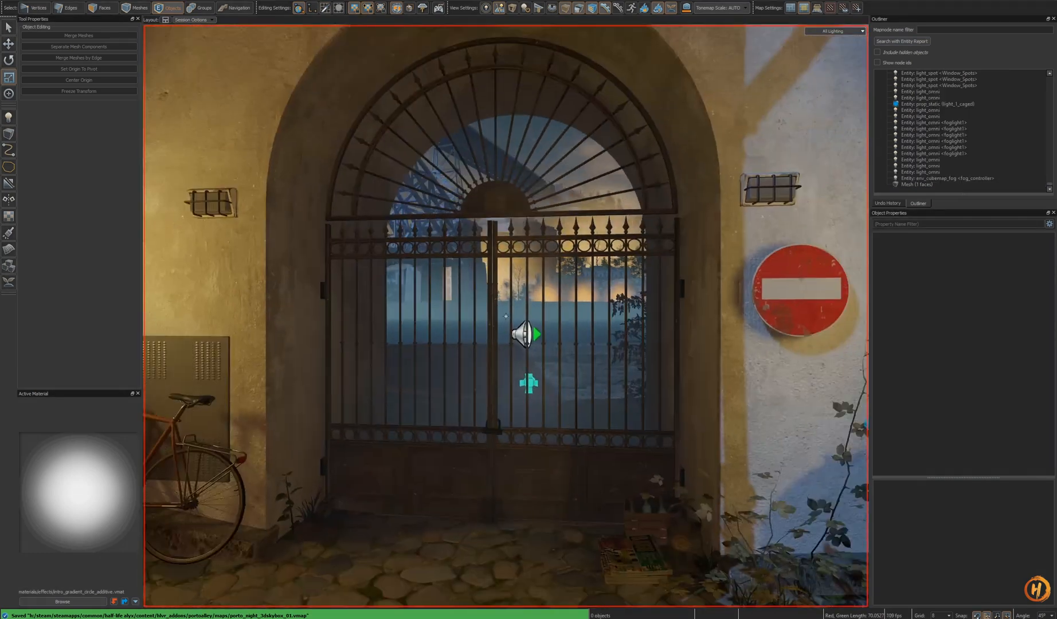
# - Select the row of glow meshes along the wall and scale them down
pyautogui.moveTo(505, 316); pyautogui.dragTo(534, 313, button='right')
pyautogui.press('w')
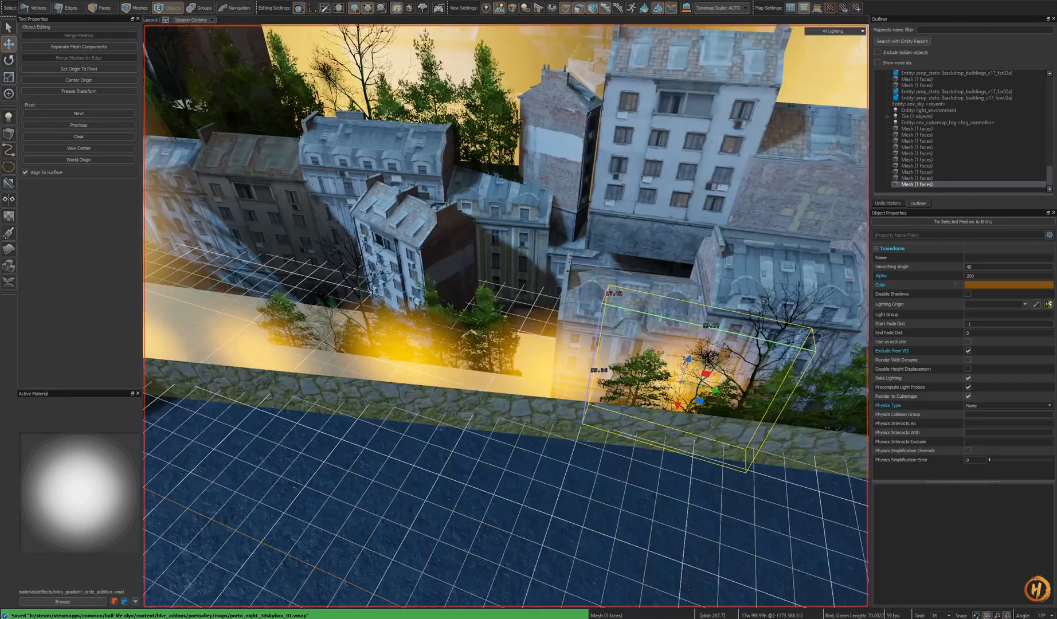
pyautogui.moveTo(538, 344); pyautogui.dragTo(550, 352, button='right')
pyautogui.keyDown('ctrl'); pyautogui.click(225, 288); pyautogui.keyUp('ctrl')
pyautogui.moveTo(225, 289); pyautogui.dragTo(576, 343, button='right')
pyautogui.press('s')
pyautogui.moveTo(779, 336)
pyautogui.mouseDown()
pyautogui.moveTo(805, 330)
pyautogui.moveTo(304, 338)
pyautogui.moveTo(488, 343)
pyautogui.moveTo(258, 335)
pyautogui.moveTo(498, 332)
pyautogui.moveTo(488, 328)
pyautogui.mouseUp()
pyautogui.moveTo(487, 329)
pyautogui.mouseDown(button='right')
pyautogui.moveTo(467, 312)
pyautogui.moveTo(321, 338)
pyautogui.mouseUp(button='right')
pyautogui.press('w')
pyautogui.press('w')
# - Quick-hide overlapping glow meshes, delete a stray one, and unhide the rest
pyautogui.click(595, 407)
pyautogui.press('h')
pyautogui.click(578, 391)
pyautogui.moveTo(578, 390)
pyautogui.mouseDown(button='right')
pyautogui.moveTo(607, 397)
pyautogui.moveTo(565, 375)
pyautogui.mouseUp(button='right')
pyautogui.press('Delete')
pyautogui.click(574, 395)
pyautogui.press('Delete')
pyautogui.press('u')
pyautogui.press('d')
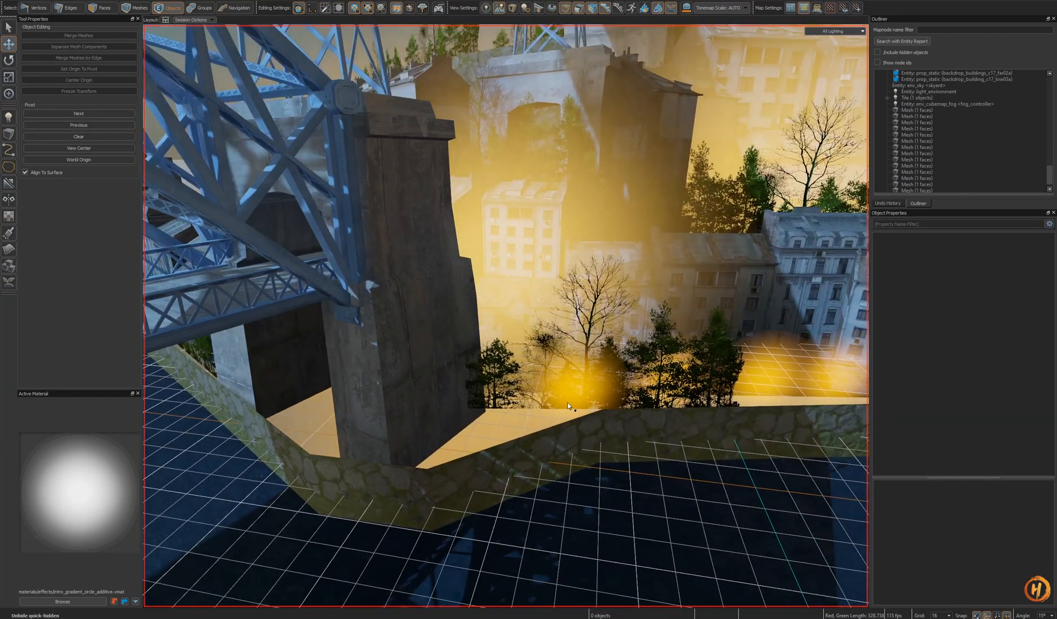
# - Nudge a glow mesh on the wall and check the glow from the alley map
pyautogui.click(586, 403)
pyautogui.moveTo(585, 398)
pyautogui.keyDown('shift'); pyautogui.mouseDown()
pyautogui.moveTo(514, 404)
pyautogui.moveTo(538, 439)
pyautogui.mouseUp(); pyautogui.keyUp('shift')
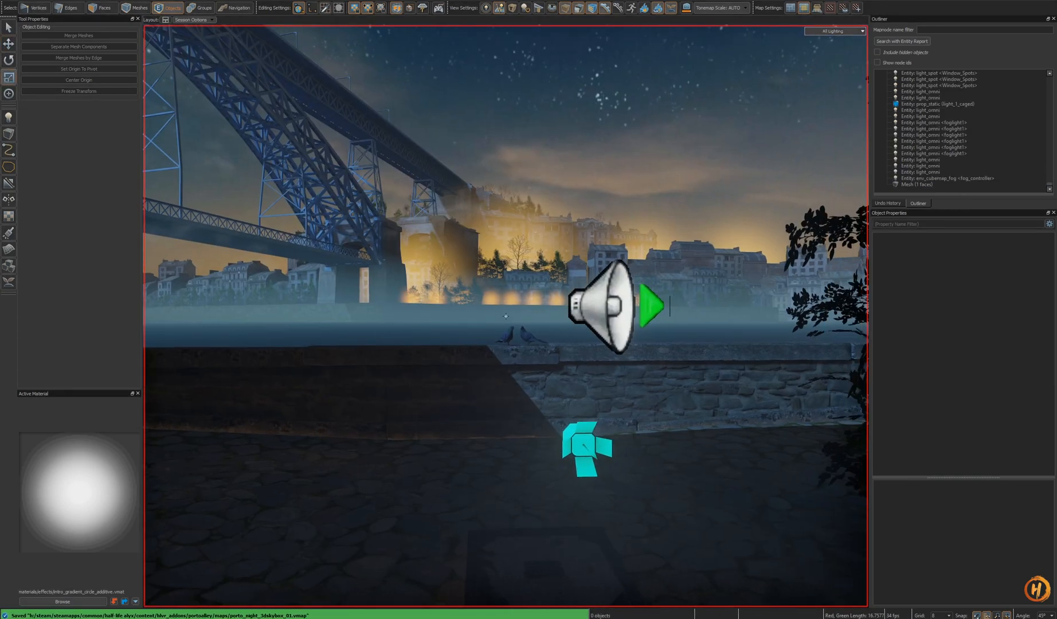
pyautogui.scroll(-5, 539, 429)
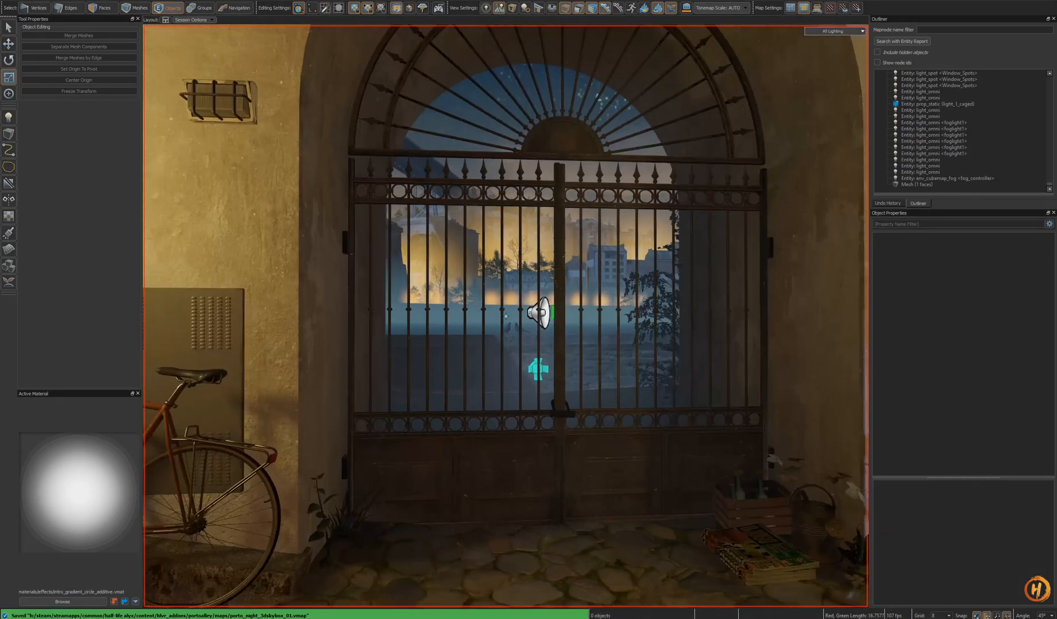
pyautogui.scroll(5, 539, 429)
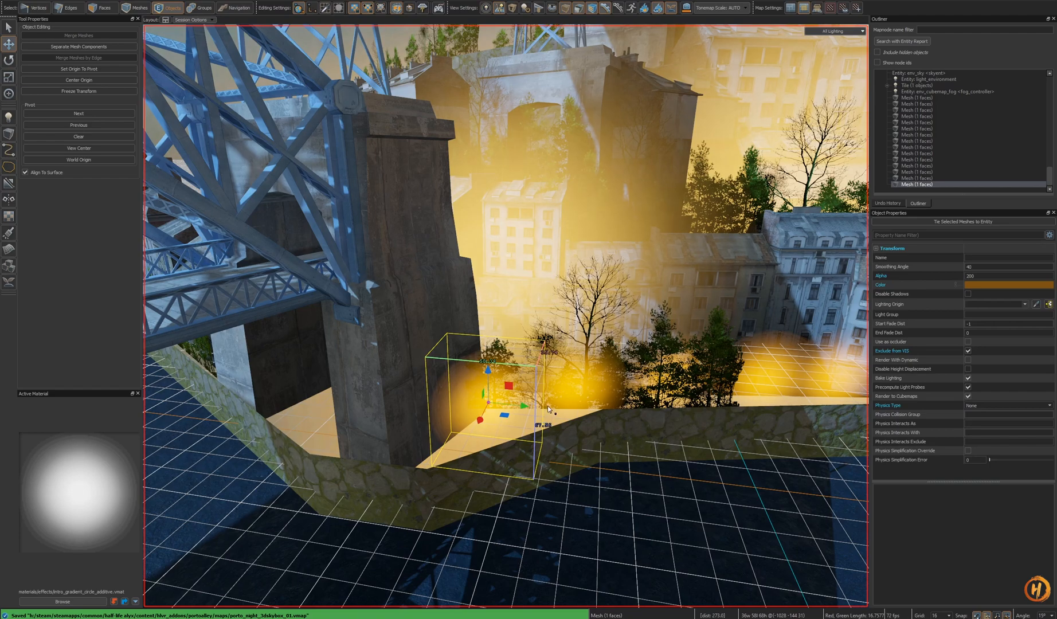
# - Try deleting several glow meshes along the wall, undoing each deletion
pyautogui.keyDown('ctrl'); pyautogui.click(544, 404); pyautogui.keyUp('ctrl')
pyautogui.moveTo(548, 410); pyautogui.dragTo(573, 407, button='right')
pyautogui.keyDown('ctrl'); pyautogui.click(486, 412); pyautogui.keyUp('ctrl')
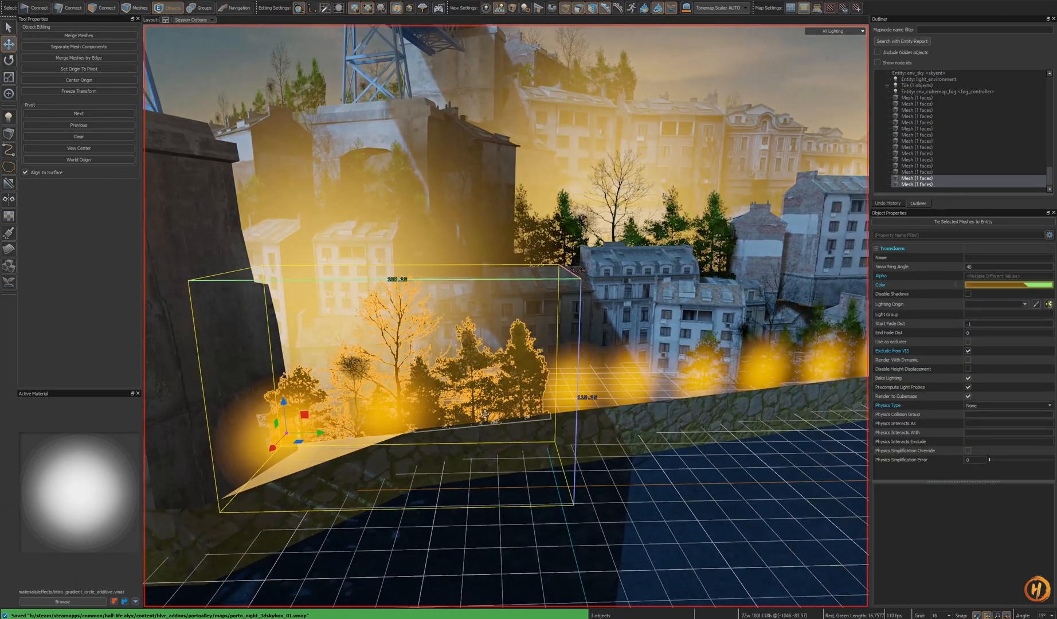
pyautogui.click(492, 408)
pyautogui.moveTo(646, 412); pyautogui.dragTo(780, 436, button='right')
pyautogui.press('Delete')
pyautogui.hotkey('ctrl', 'z')
pyautogui.keyDown('ctrl'); pyautogui.click(553, 415); pyautogui.keyUp('ctrl')
pyautogui.keyDown('ctrl'); pyautogui.click(637, 403); pyautogui.keyUp('ctrl')
pyautogui.keyDown('ctrl'); pyautogui.click(714, 395); pyautogui.keyUp('ctrl')
pyautogui.press('Delete')
pyautogui.hotkey('ctrl', 'z')
# - Select a glow mesh on the wall and move it along the ledge
pyautogui.keyDown('ctrl'); pyautogui.click(694, 401); pyautogui.keyUp('ctrl')
pyautogui.press('w')
pyautogui.moveTo(505, 316); pyautogui.dragTo(524, 341, button='right')
pyautogui.keyDown('ctrl'); pyautogui.click(559, 360); pyautogui.keyUp('ctrl')
pyautogui.keyDown('ctrl'); pyautogui.click(566, 368); pyautogui.keyUp('ctrl')
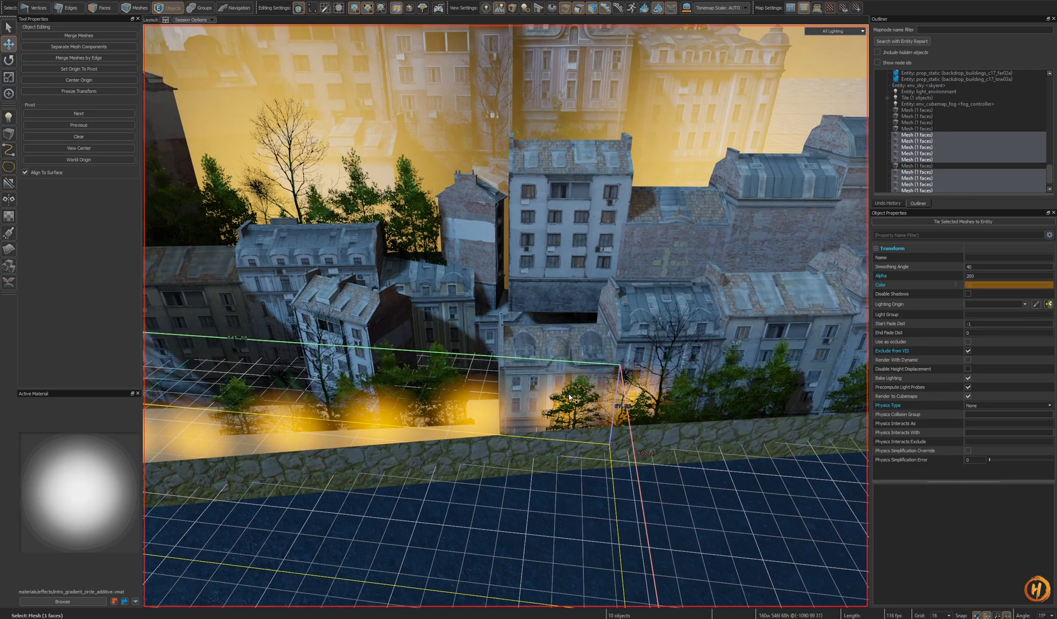
# - Quick-hide glow meshes to reach and reposition the ones behind the trees on the wall
pyautogui.click(642, 402)
pyautogui.press('h')
pyautogui.click(641, 402)
pyautogui.keyDown('ctrl'); pyautogui.click(628, 397); pyautogui.keyUp('ctrl')
pyautogui.moveTo(641, 402); pyautogui.dragTo(559, 377, button='right')
pyautogui.keyDown('ctrl'); pyautogui.click(544, 390); pyautogui.keyUp('ctrl')
pyautogui.moveTo(331, 339); pyautogui.dragTo(609, 423, button='right')
pyautogui.keyDown('ctrl'); pyautogui.click(500, 398); pyautogui.keyUp('ctrl')
pyautogui.keyDown('ctrl'); pyautogui.click(398, 396); pyautogui.keyUp('ctrl')
pyautogui.press('h')
pyautogui.moveTo(542, 413)
pyautogui.mouseDown(button='right')
pyautogui.moveTo(505, 315)
pyautogui.moveTo(549, 433)
pyautogui.mouseUp(button='right')
pyautogui.keyDown('ctrl'); pyautogui.click(548, 433); pyautogui.keyUp('ctrl')
pyautogui.press('h')
pyautogui.hotkey('ctrl', 'z')
pyautogui.keyDown('ctrl'); pyautogui.click(496, 392); pyautogui.keyUp('ctrl')
pyautogui.press('h')
pyautogui.moveTo(496, 392); pyautogui.dragTo(748, 369, button='right')
pyautogui.hotkey('ctrl', 'z')
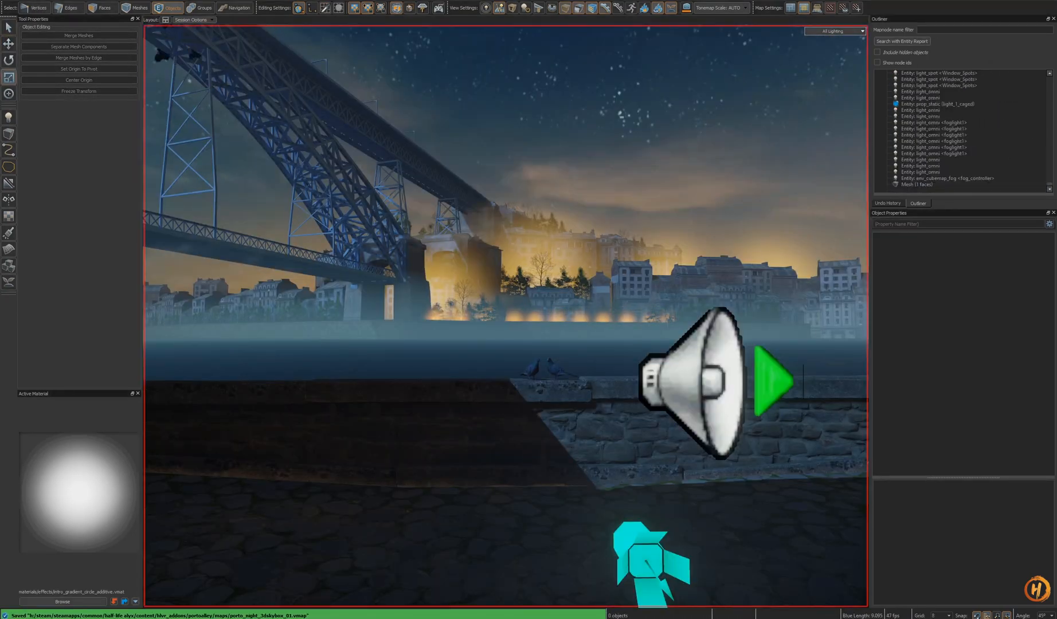
# - Browse night reference photos of the Dom Luís bridge and open one full size
pyautogui.moveTo(506, 316); pyautogui.dragTo(594, 411, button='right')
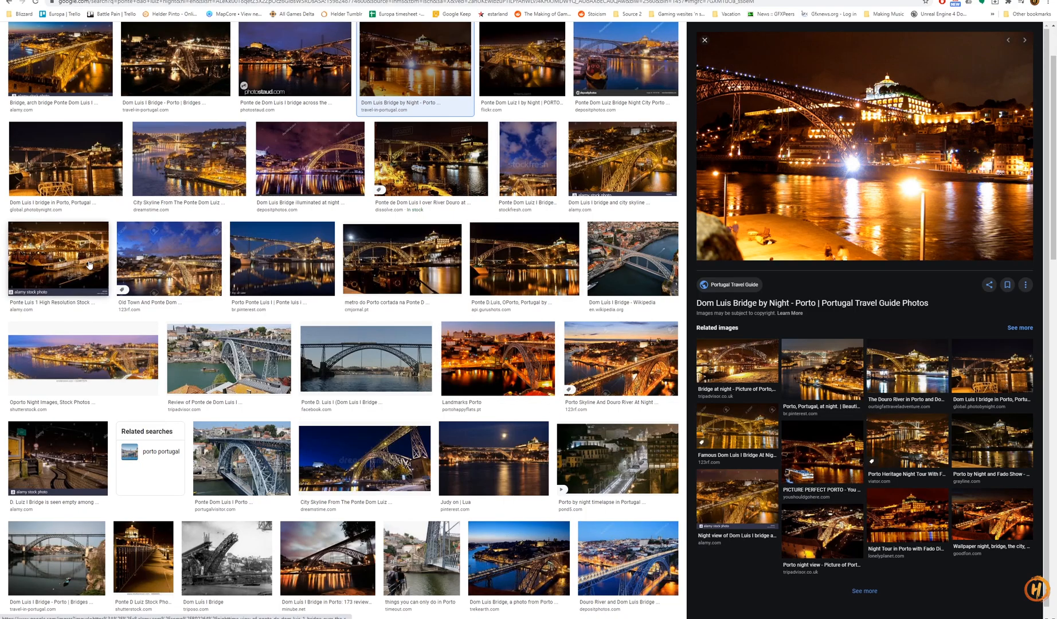
pyautogui.click(91, 174)
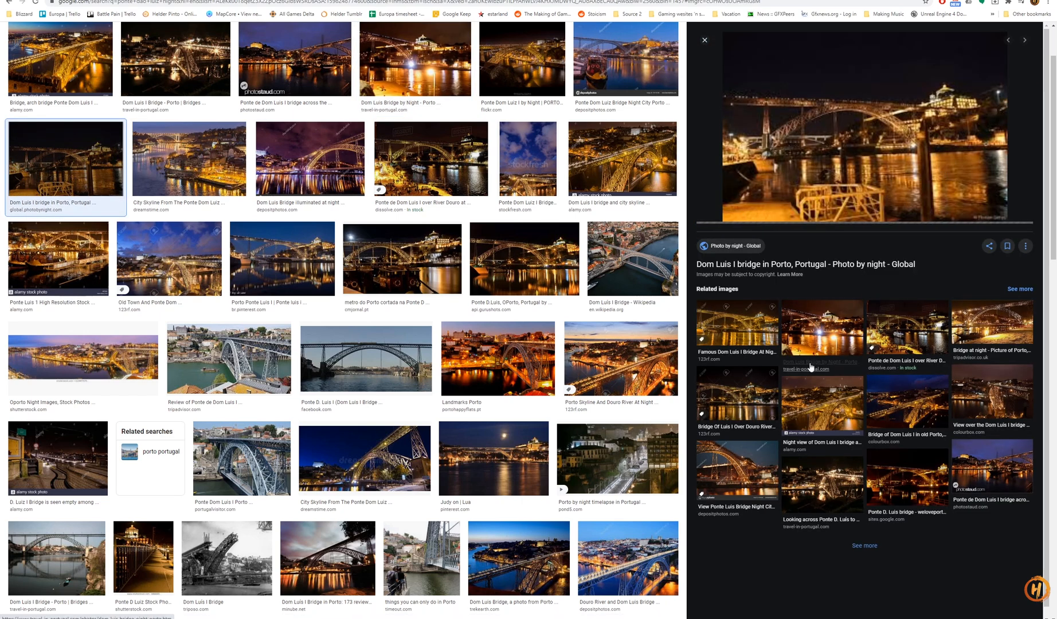
pyautogui.click(969, 308)
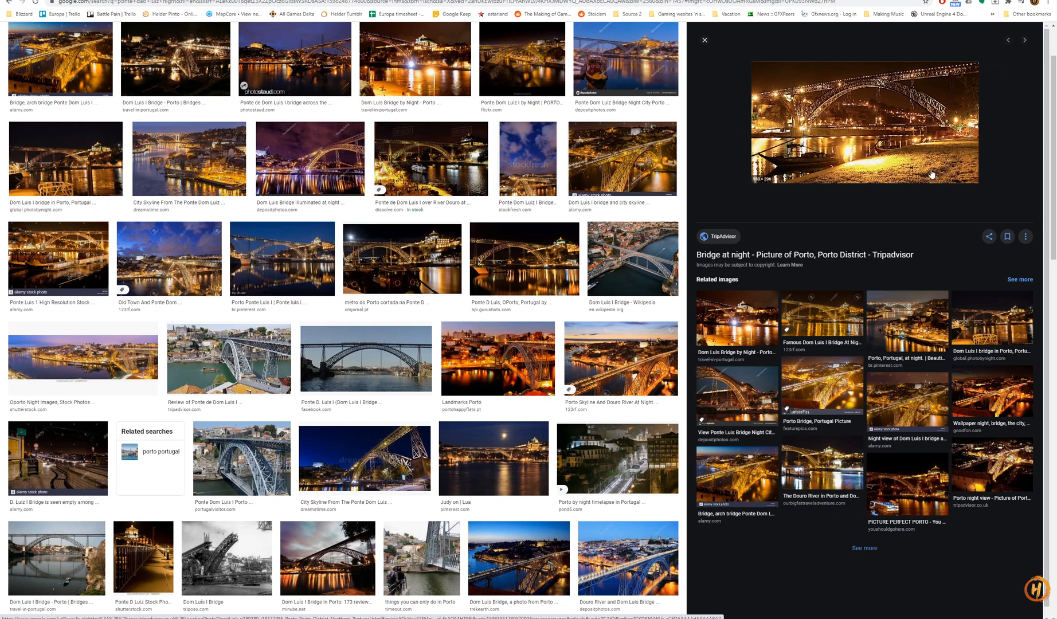
pyautogui.click(502, 463)
pyautogui.rightClick(908, 173)
pyautogui.click(940, 249)
pyautogui.keyDown('ctrl'); pyautogui.scroll(3, 578, 333); pyautogui.keyUp('ctrl')
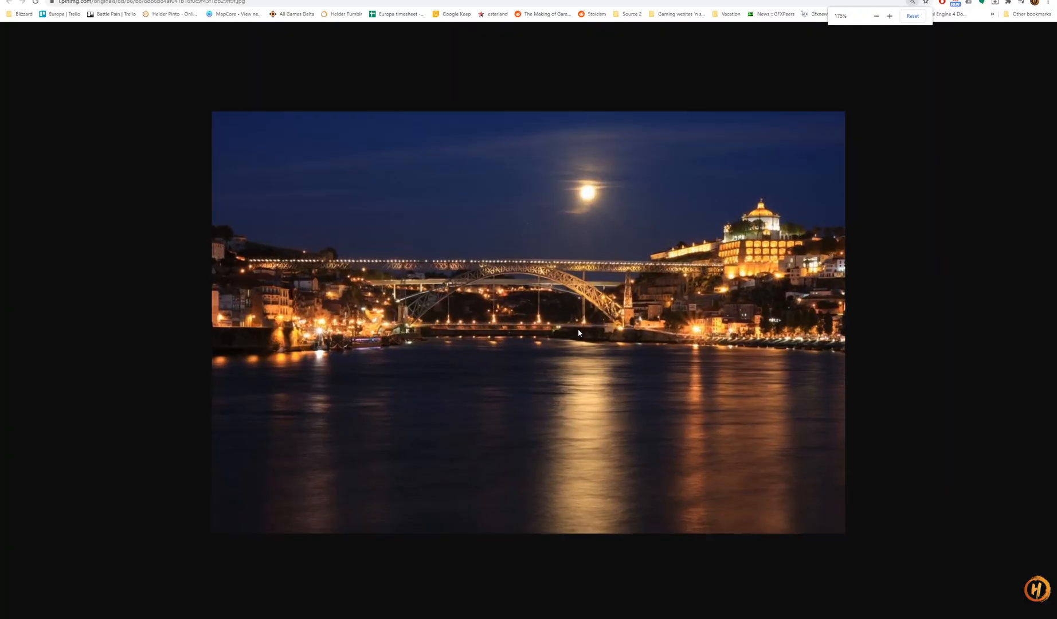
pyautogui.keyDown('ctrl'); pyautogui.scroll(2, 578, 333); pyautogui.keyUp('ctrl')
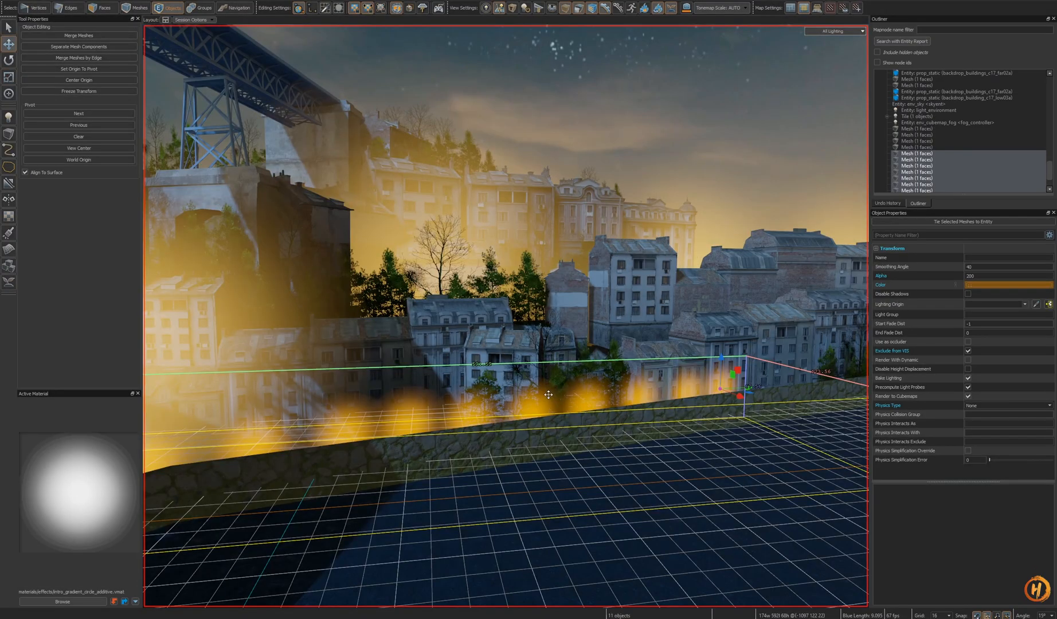
pyautogui.moveTo(548, 394); pyautogui.dragTo(679, 386, button='right')
pyautogui.moveTo(702, 379); pyautogui.dragTo(702, 378)
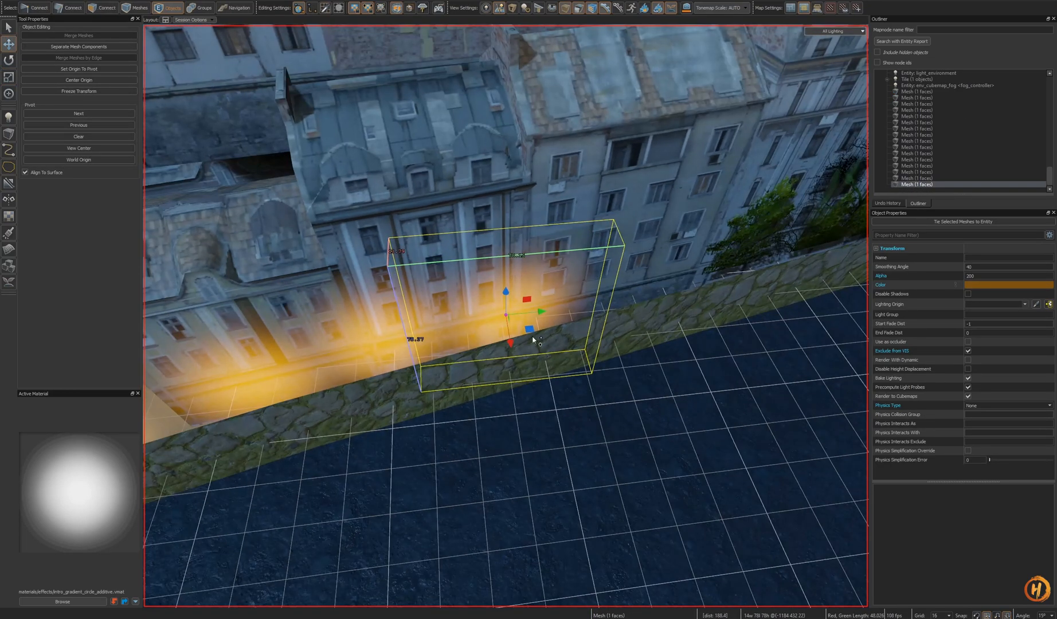
# - Move a glow mesh behind the trees on the wall next to the buildings
pyautogui.moveTo(532, 340)
pyautogui.keyDown('shift'); pyautogui.mouseDown()
pyautogui.moveTo(565, 288)
pyautogui.moveTo(541, 336)
pyautogui.moveTo(614, 273)
pyautogui.moveTo(637, 297)
pyautogui.moveTo(654, 280)
pyautogui.mouseUp(); pyautogui.keyUp('shift')
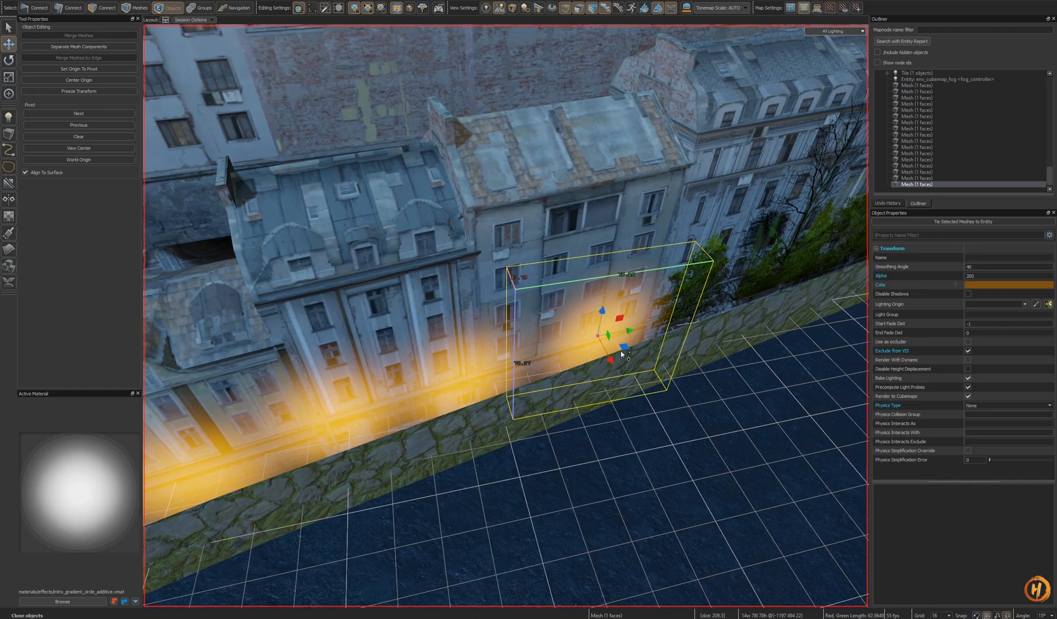
pyautogui.moveTo(645, 312); pyautogui.dragTo(713, 316)
pyautogui.hotkey('ctrl', 'z')
pyautogui.moveTo(623, 345)
pyautogui.keyDown('shift'); pyautogui.mouseDown()
pyautogui.moveTo(695, 279)
pyautogui.moveTo(713, 292)
pyautogui.mouseUp(); pyautogui.keyUp('shift')
pyautogui.moveTo(712, 293); pyautogui.dragTo(618, 368, button='right')
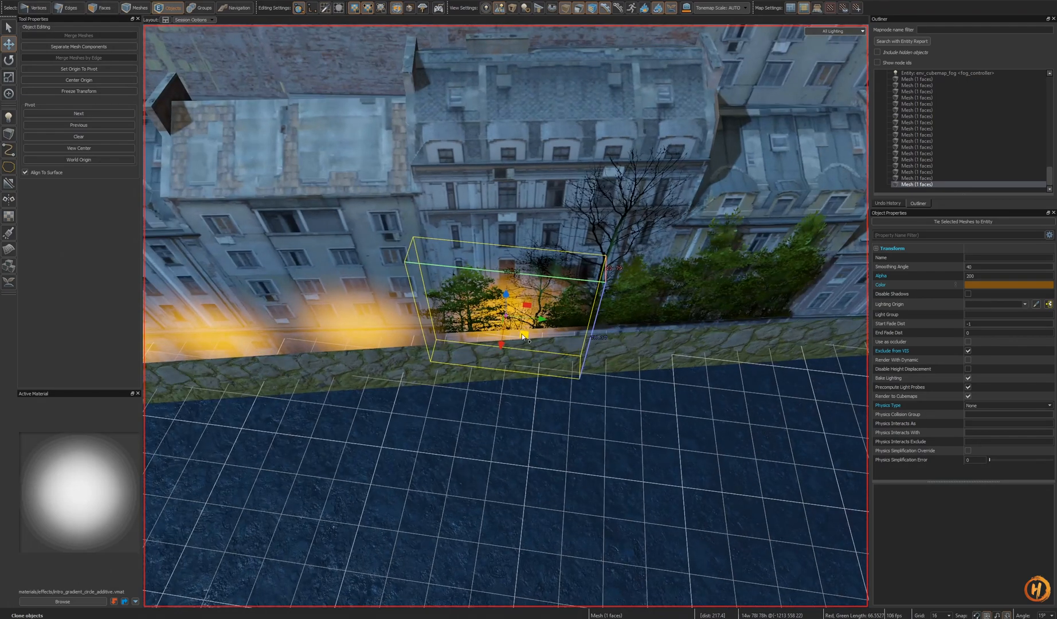
pyautogui.moveTo(507, 321); pyautogui.dragTo(480, 316)
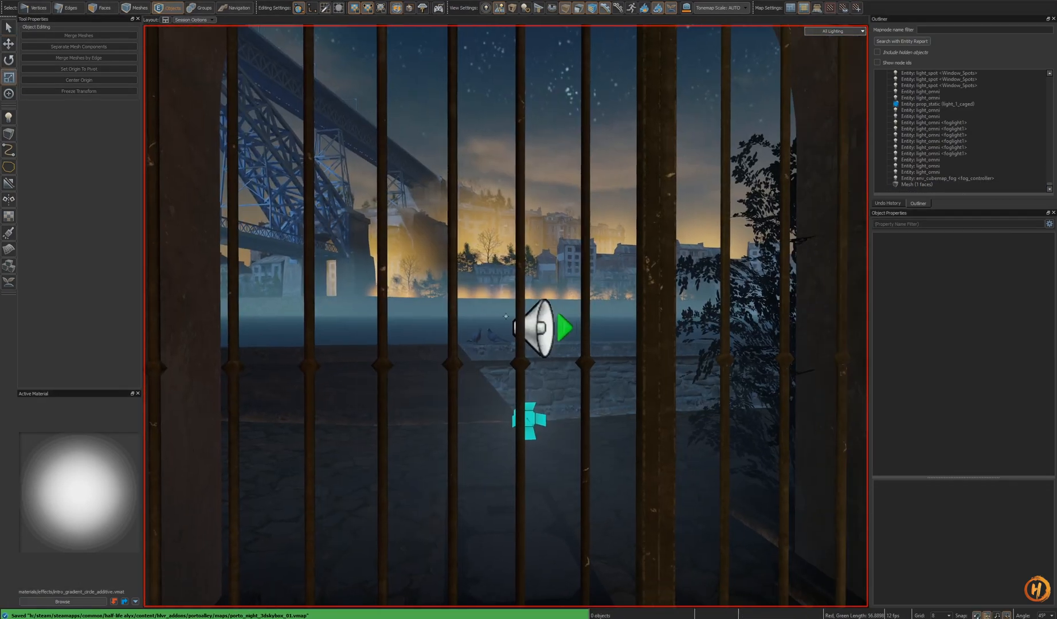
pyautogui.press('w')
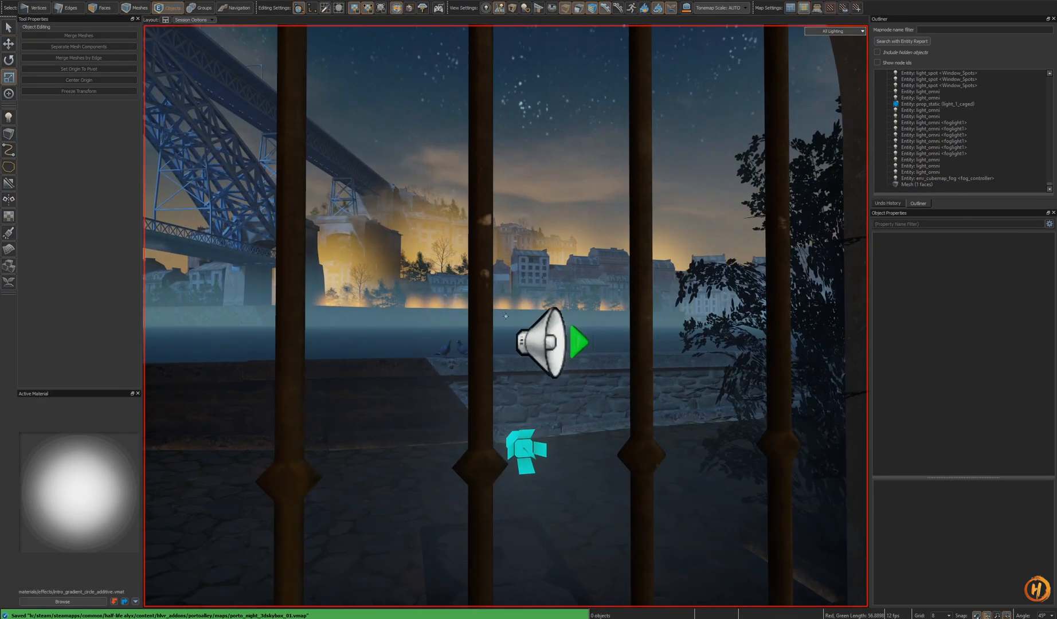
pyautogui.press('s')
pyautogui.press('w')
pyautogui.press('z')
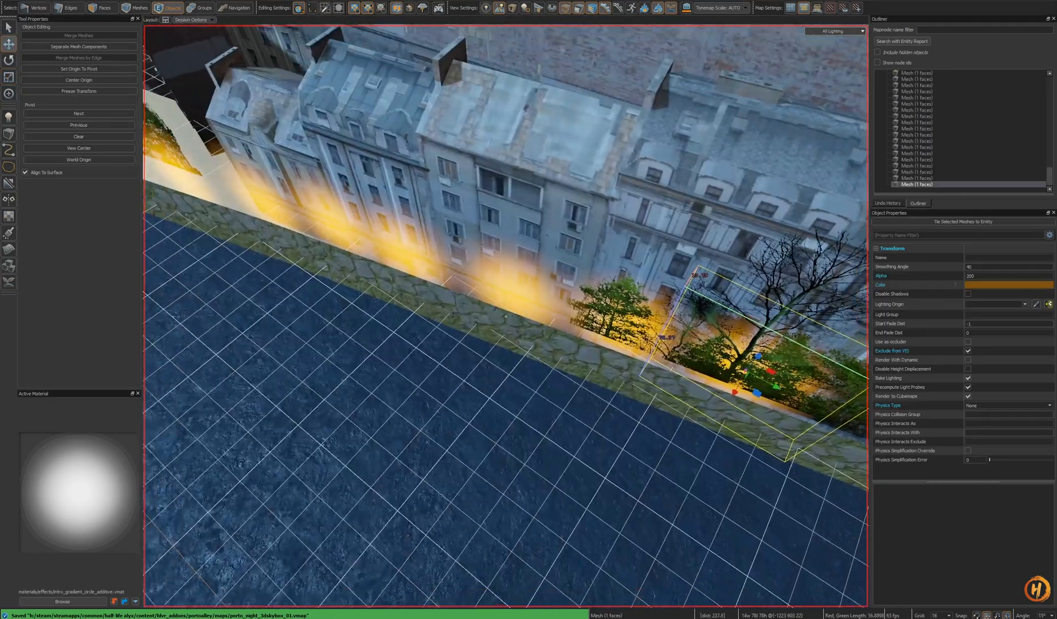
pyautogui.press('a')
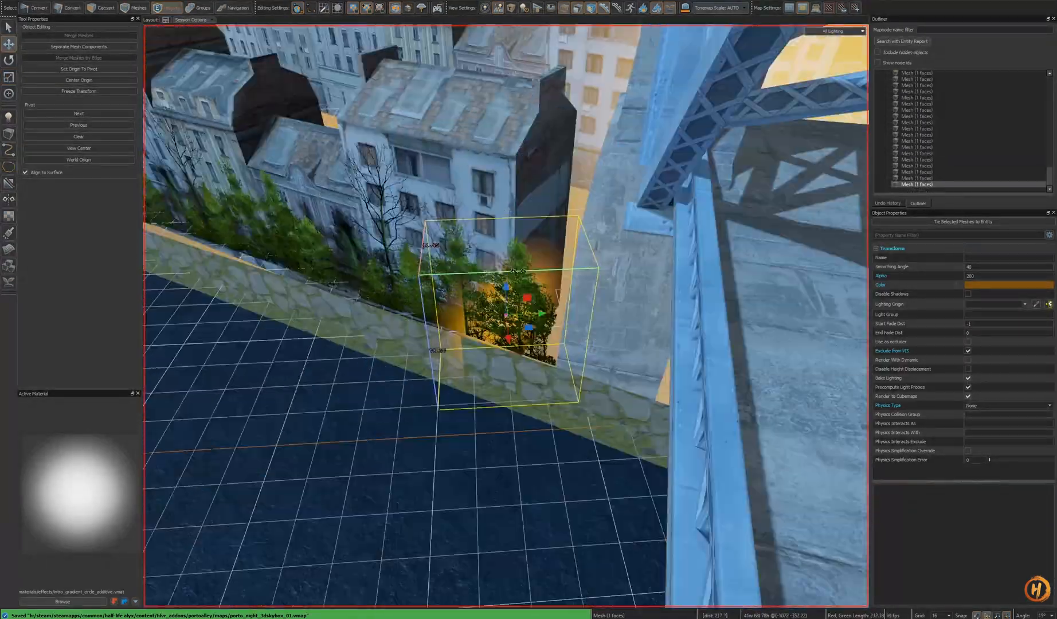
# - Rotate, scale and move the glow mesh to fit behind the trees near the bridge pillar
pyautogui.press('r')
pyautogui.moveTo(506, 346); pyautogui.dragTo(476, 307)
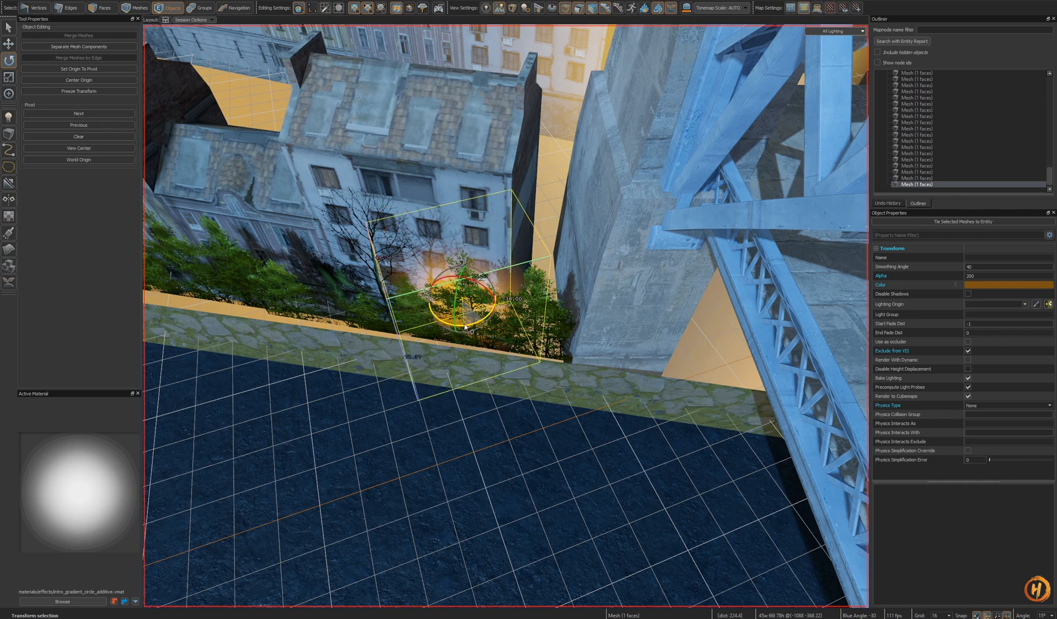
pyautogui.moveTo(490, 313)
pyautogui.mouseDown()
pyautogui.moveTo(474, 335)
pyautogui.moveTo(475, 326)
pyautogui.mouseUp()
pyautogui.keyDown('alt'); pyautogui.moveTo(475, 326); pyautogui.dragTo(475, 298); pyautogui.keyUp('alt')
pyautogui.press('e')
pyautogui.keyDown('alt'); pyautogui.moveTo(475, 297); pyautogui.dragTo(591, 400); pyautogui.keyUp('alt')
pyautogui.press('w')
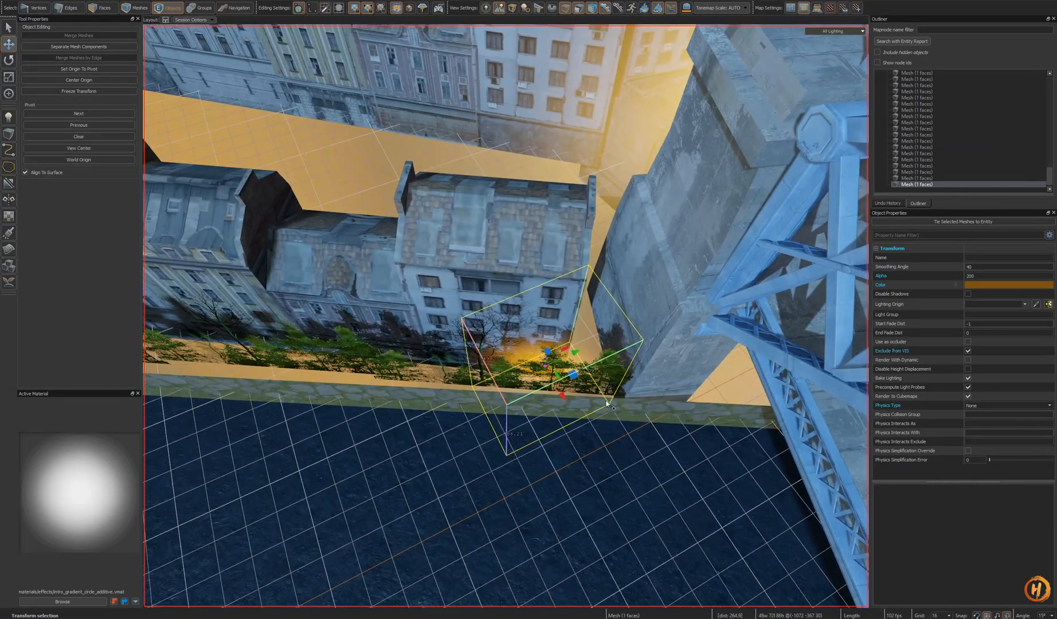
pyautogui.keyDown('shift'); pyautogui.moveTo(544, 367); pyautogui.dragTo(464, 372); pyautogui.keyUp('shift')
# - Select glow meshes along the wall and quick-hide them to inspect the buildings without glow
pyautogui.keyDown('ctrl'); pyautogui.click(530, 359); pyautogui.keyUp('ctrl')
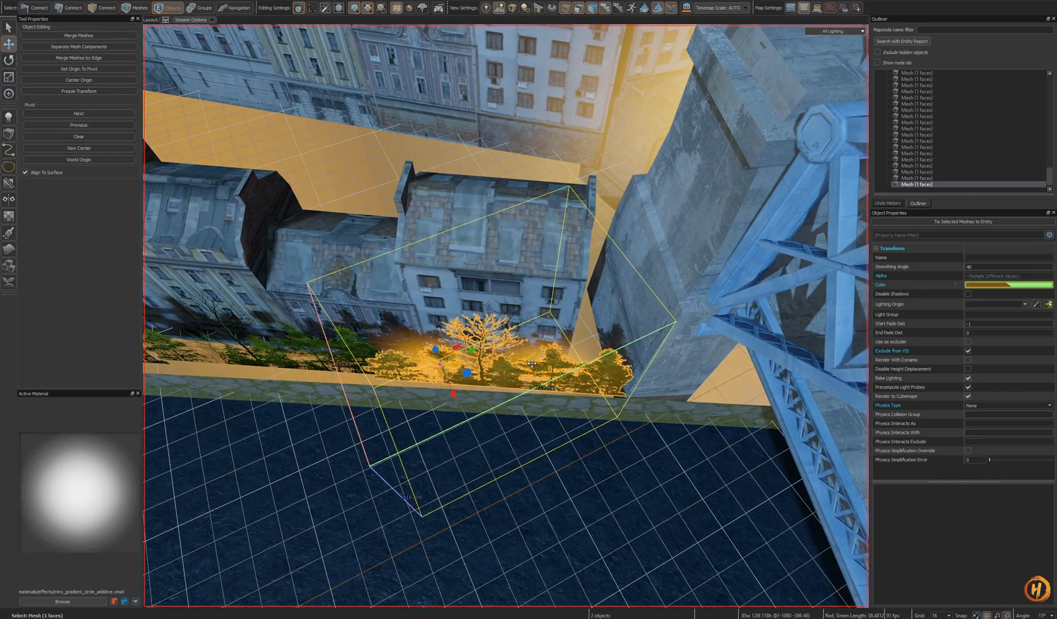
pyautogui.keyDown('ctrl'); pyautogui.click(544, 376); pyautogui.keyUp('ctrl')
pyautogui.click(536, 372)
pyautogui.press('h')
pyautogui.click(350, 367)
pyautogui.moveTo(350, 366); pyautogui.dragTo(190, 316, button='right')
pyautogui.press('h')
pyautogui.click(225, 343)
pyautogui.press('h')
pyautogui.moveTo(452, 409); pyautogui.dragTo(532, 423, button='right')
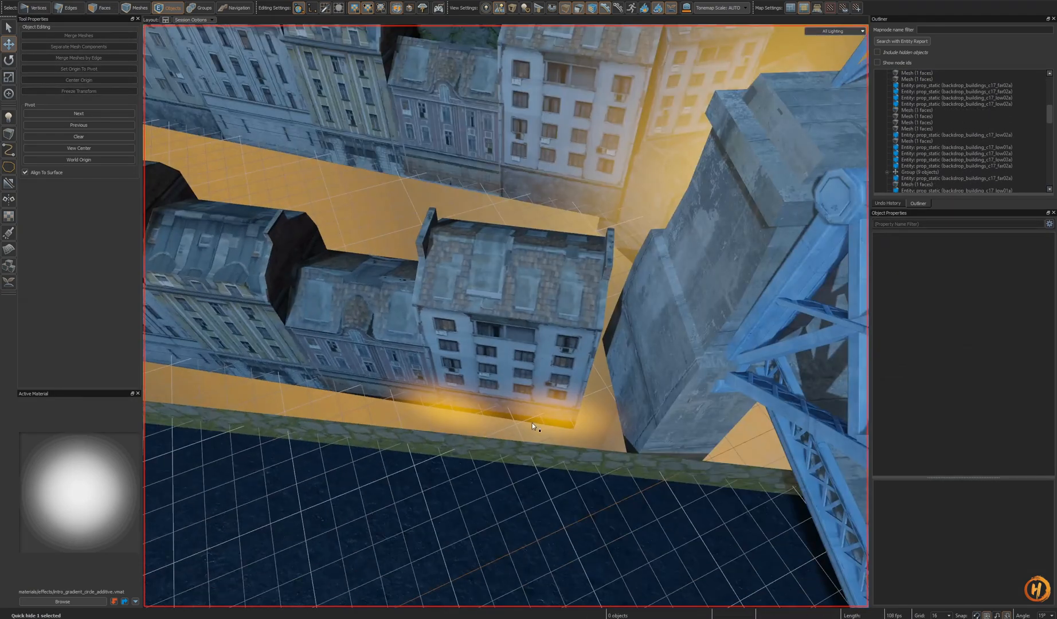
# - Unhide the glow meshes and clone a glow mesh along the wall behind the trees
pyautogui.click(532, 423)
pyautogui.keyDown('ctrl'); pyautogui.click(434, 404); pyautogui.keyUp('ctrl')
pyautogui.press('u')
pyautogui.moveTo(590, 437)
pyautogui.keyDown('shift'); pyautogui.mouseDown()
pyautogui.moveTo(298, 401)
pyautogui.moveTo(335, 398)
pyautogui.mouseUp(); pyautogui.keyUp('shift')
pyautogui.moveTo(342, 397); pyautogui.dragTo(529, 446, button='right')
pyautogui.keyDown('shift'); pyautogui.moveTo(647, 405); pyautogui.dragTo(440, 389); pyautogui.keyUp('shift')
pyautogui.moveTo(440, 389); pyautogui.dragTo(559, 411, button='right')
pyautogui.moveTo(540, 404)
pyautogui.keyDown('shift'); pyautogui.mouseDown()
pyautogui.moveTo(344, 385)
pyautogui.moveTo(359, 381)
pyautogui.mouseUp(); pyautogui.keyUp('shift')
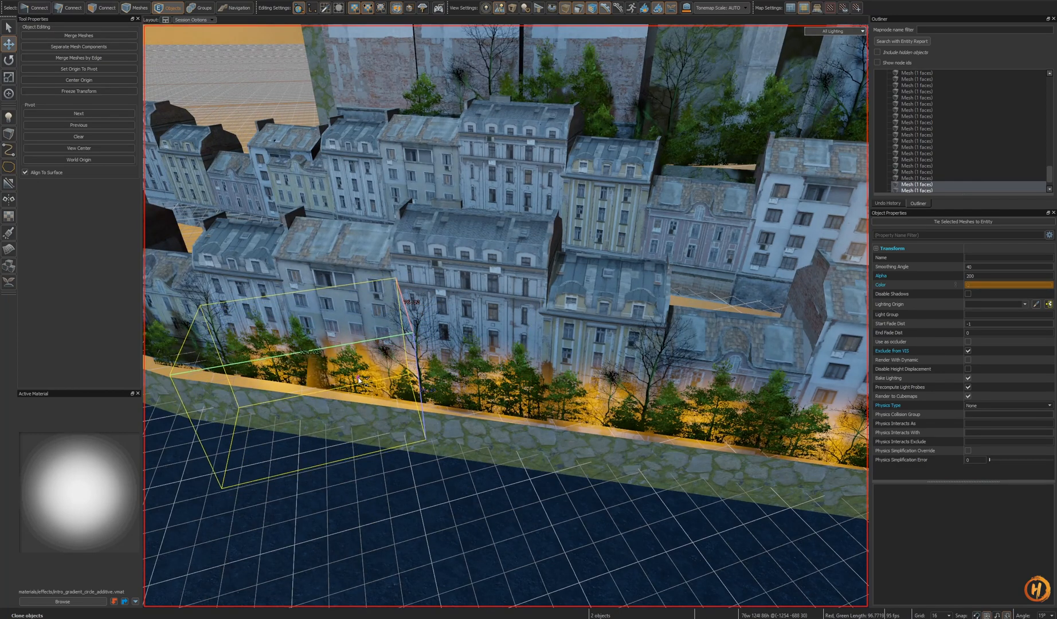
# - Move and scale the cloned glow meshes along the wall behind the trees, and save the map
pyautogui.moveTo(360, 378); pyautogui.dragTo(494, 393, button='right')
pyautogui.keyDown('shift'); pyautogui.moveTo(494, 392); pyautogui.dragTo(363, 367); pyautogui.keyUp('shift')
pyautogui.moveTo(360, 363); pyautogui.dragTo(568, 406, button='right')
pyautogui.moveTo(420, 369)
pyautogui.keyDown('shift'); pyautogui.mouseDown()
pyautogui.moveTo(421, 388)
pyautogui.moveTo(421, 379)
pyautogui.mouseUp(); pyautogui.keyUp('shift')
pyautogui.moveTo(421, 378); pyautogui.dragTo(559, 387, button='right')
pyautogui.moveTo(505, 316)
pyautogui.keyDown('alt'); pyautogui.mouseDown()
pyautogui.moveTo(544, 301)
pyautogui.moveTo(579, 350)
pyautogui.moveTo(577, 376)
pyautogui.moveTo(704, 418)
pyautogui.moveTo(587, 390)
pyautogui.moveTo(508, 337)
pyautogui.mouseUp(); pyautogui.keyUp('alt')
pyautogui.press('t')
pyautogui.moveTo(508, 337); pyautogui.dragTo(580, 422, button='right')
pyautogui.moveTo(581, 423); pyautogui.dragTo(417, 333)
pyautogui.hotkey('ctrl', 's')
# - Switch to the main map session to check the glow from the alley, then return to the skybox
pyautogui.hotkey('ctrl', 'Tab')
pyautogui.press('z')
pyautogui.press('s')
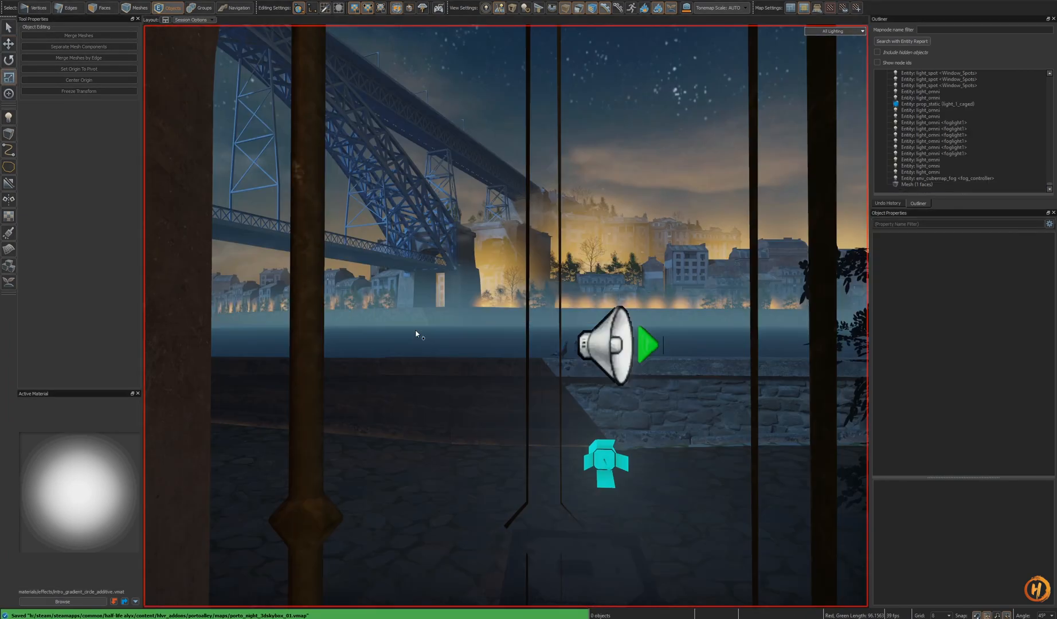
pyautogui.press('w')
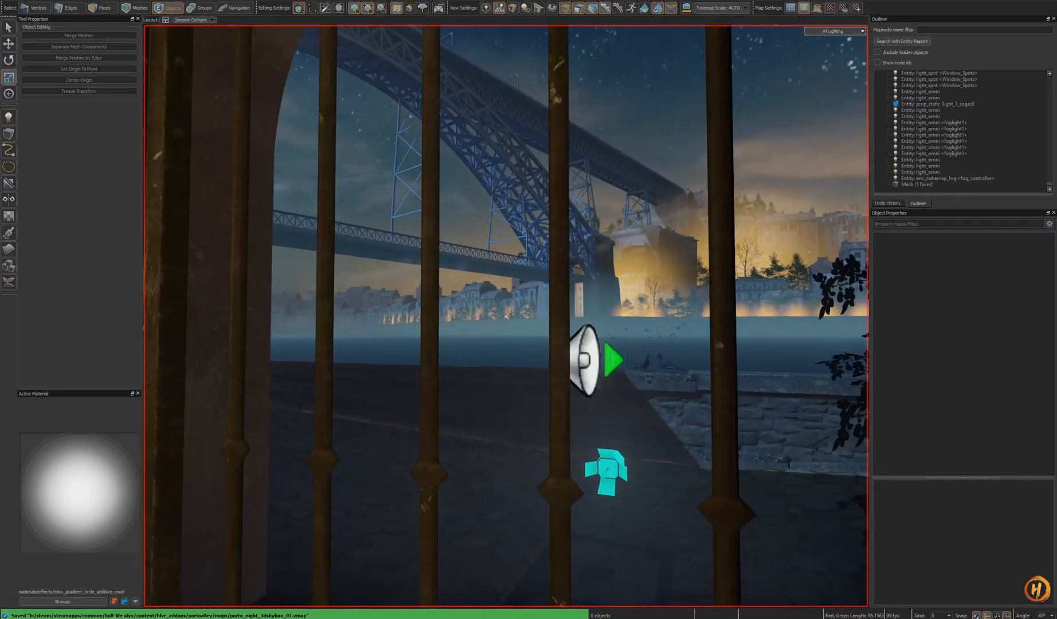
pyautogui.press('s')
pyautogui.press('z')
pyautogui.hotkey('ctrl', 'Tab')
pyautogui.press('z')
pyautogui.press('s')
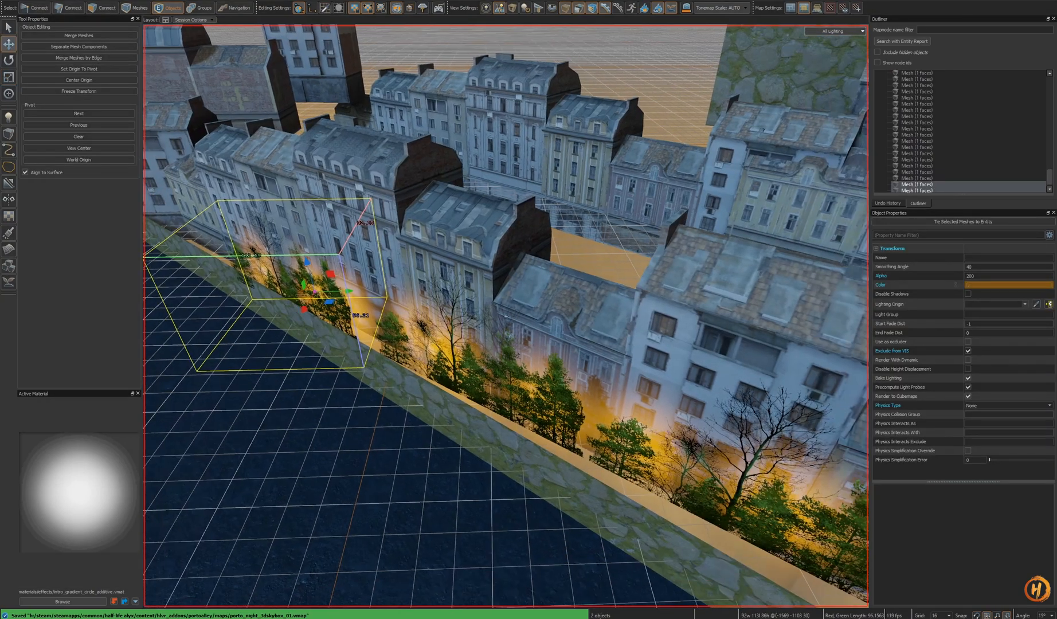
pyautogui.press('a')
pyautogui.press('z')
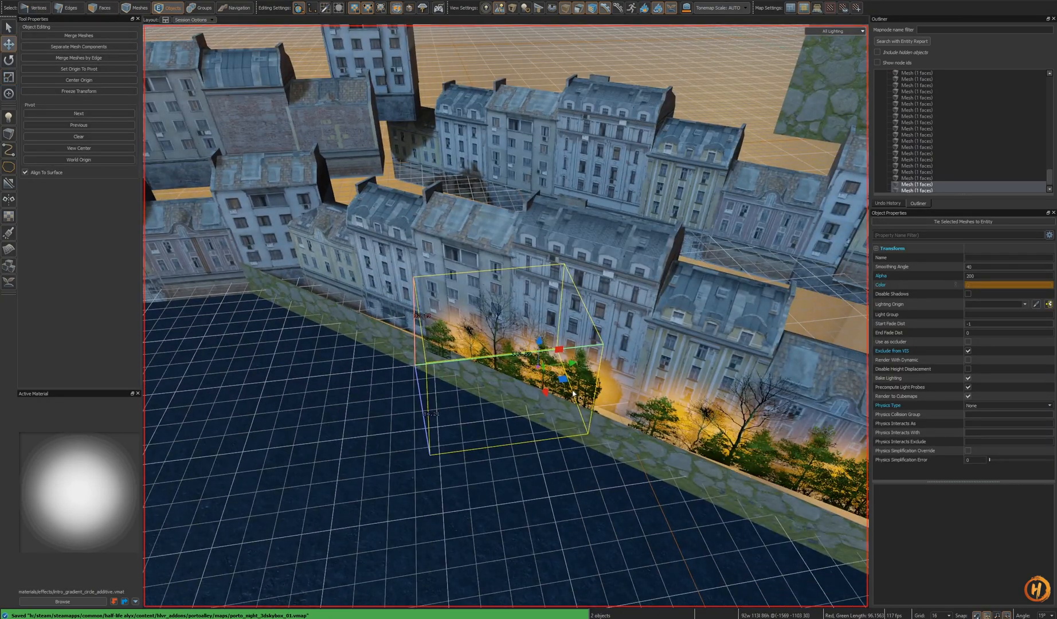
# - Reposition and resize glow meshes along the wall behind the trees, and save the map
pyautogui.moveTo(529, 367)
pyautogui.mouseDown()
pyautogui.moveTo(320, 298)
pyautogui.moveTo(320, 279)
pyautogui.mouseUp()
pyautogui.moveTo(320, 279); pyautogui.dragTo(458, 328, button='right')
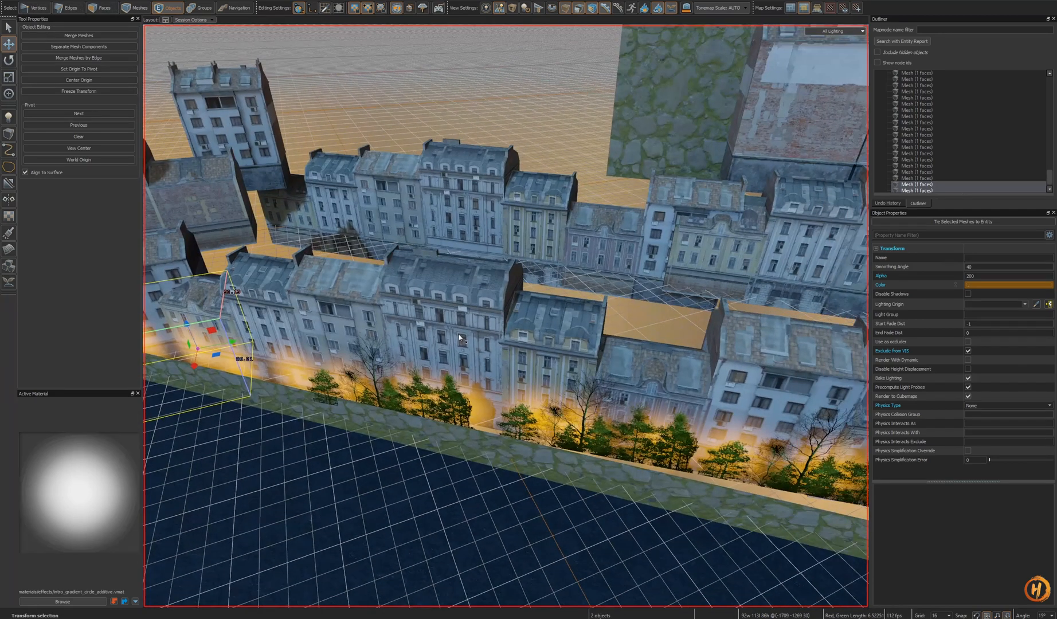
pyautogui.click(483, 403)
pyautogui.moveTo(492, 420)
pyautogui.keyDown('shift'); pyautogui.mouseDown()
pyautogui.moveTo(657, 371)
pyautogui.moveTo(676, 347)
pyautogui.moveTo(659, 282)
pyautogui.mouseUp(); pyautogui.keyUp('shift')
pyautogui.press('t')
pyautogui.hotkey('shift', 'a')
pyautogui.moveTo(666, 336)
pyautogui.keyDown('alt'); pyautogui.mouseDown()
pyautogui.moveTo(676, 269)
pyautogui.moveTo(682, 343)
pyautogui.mouseUp(); pyautogui.keyUp('alt')
pyautogui.press('e')
pyautogui.moveTo(506, 314); pyautogui.dragTo(519, 314)
pyautogui.hotkey('ctrl', 's')
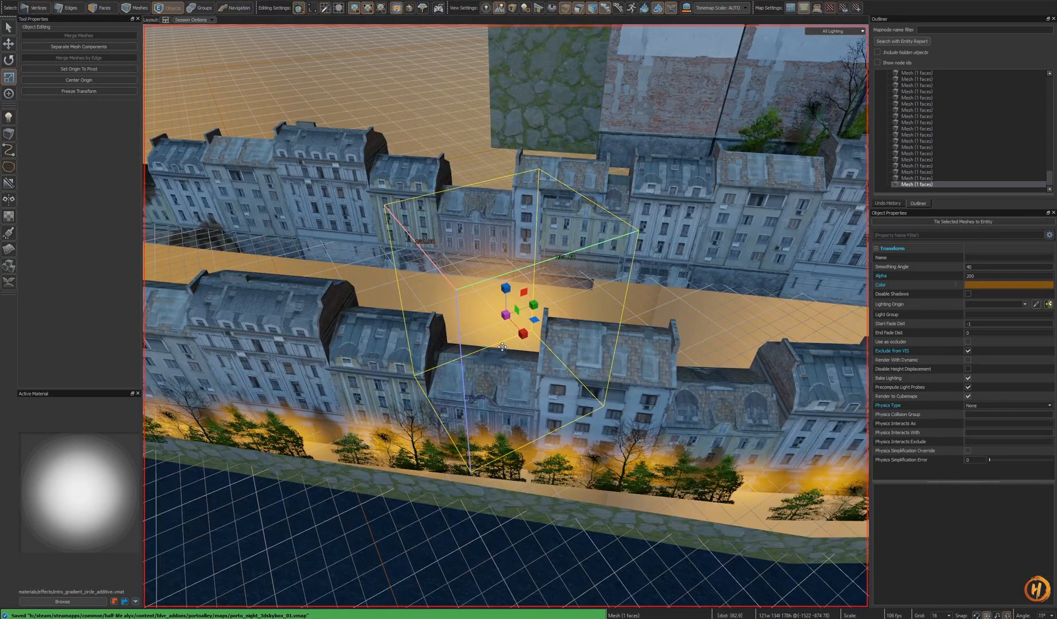
# - Rotate, move and scale a glow mesh over the street toward the bridge pillar, and save
pyautogui.press('r')
pyautogui.moveTo(502, 346); pyautogui.dragTo(523, 328)
pyautogui.moveTo(522, 328)
pyautogui.keyDown('alt'); pyautogui.mouseDown()
pyautogui.moveTo(665, 324)
pyautogui.moveTo(711, 246)
pyautogui.moveTo(550, 367)
pyautogui.moveTo(516, 333)
pyautogui.moveTo(522, 309)
pyautogui.moveTo(497, 294)
pyautogui.moveTo(536, 315)
pyautogui.moveTo(850, 320)
pyautogui.moveTo(848, 311)
pyautogui.mouseUp(); pyautogui.keyUp('alt')
pyautogui.press('t')
pyautogui.press('e')
pyautogui.press('t')
pyautogui.keyDown('alt'); pyautogui.moveTo(847, 311); pyautogui.dragTo(675, 374); pyautogui.keyUp('alt')
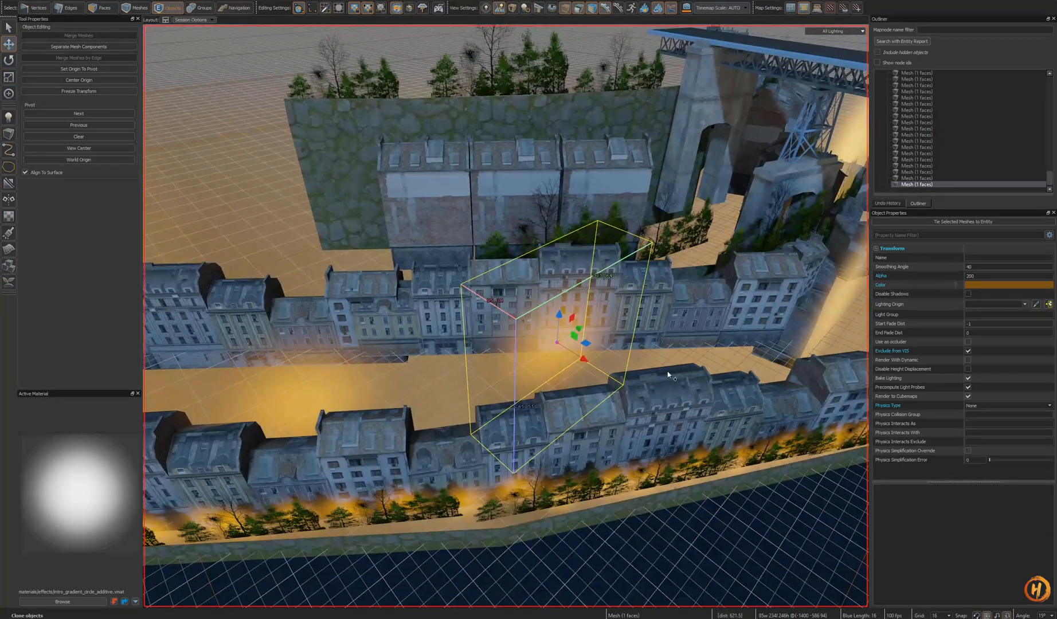
pyautogui.moveTo(585, 345)
pyautogui.keyDown('shift'); pyautogui.mouseDown()
pyautogui.moveTo(849, 384)
pyautogui.moveTo(688, 397)
pyautogui.moveTo(573, 313)
pyautogui.moveTo(487, 298)
pyautogui.mouseUp(); pyautogui.keyUp('shift')
pyautogui.hotkey('ctrl', 's')
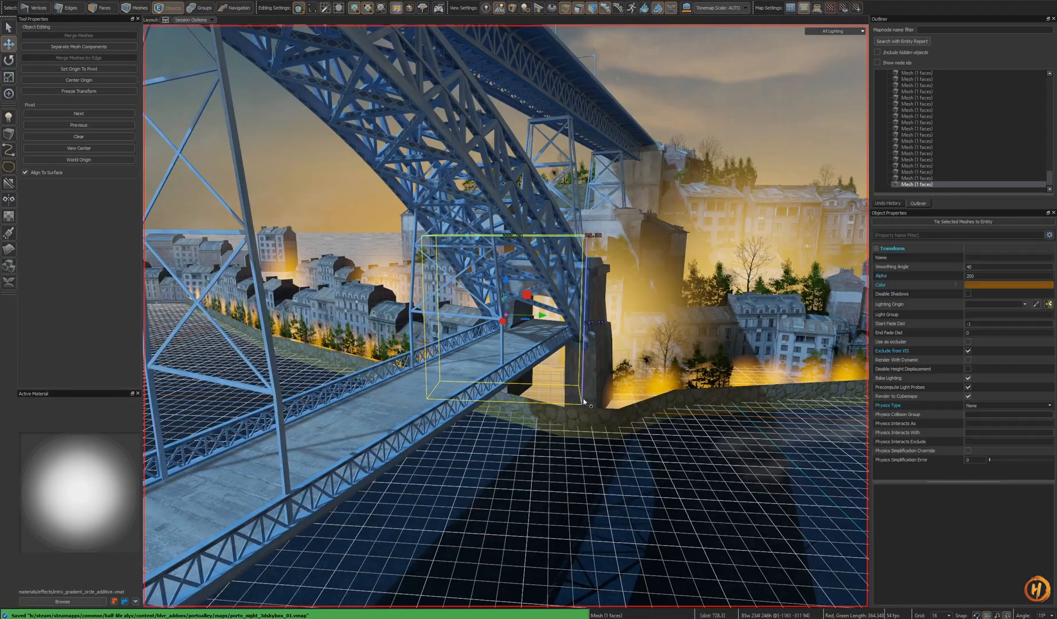
# - Move and rotate a glow mesh to the base of the bridge pillar beside the wall
pyautogui.scroll(5, 505, 316)
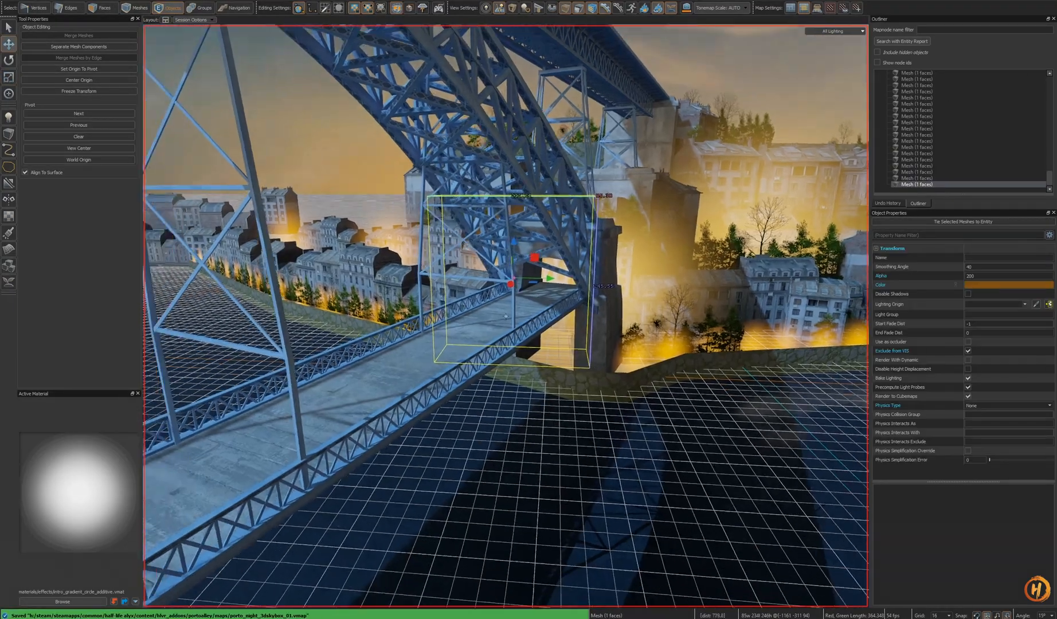
pyautogui.moveTo(506, 315); pyautogui.dragTo(621, 338, button='right')
pyautogui.click(372, 352)
pyautogui.click(372, 352)
pyautogui.moveTo(342, 358); pyautogui.dragTo(525, 354)
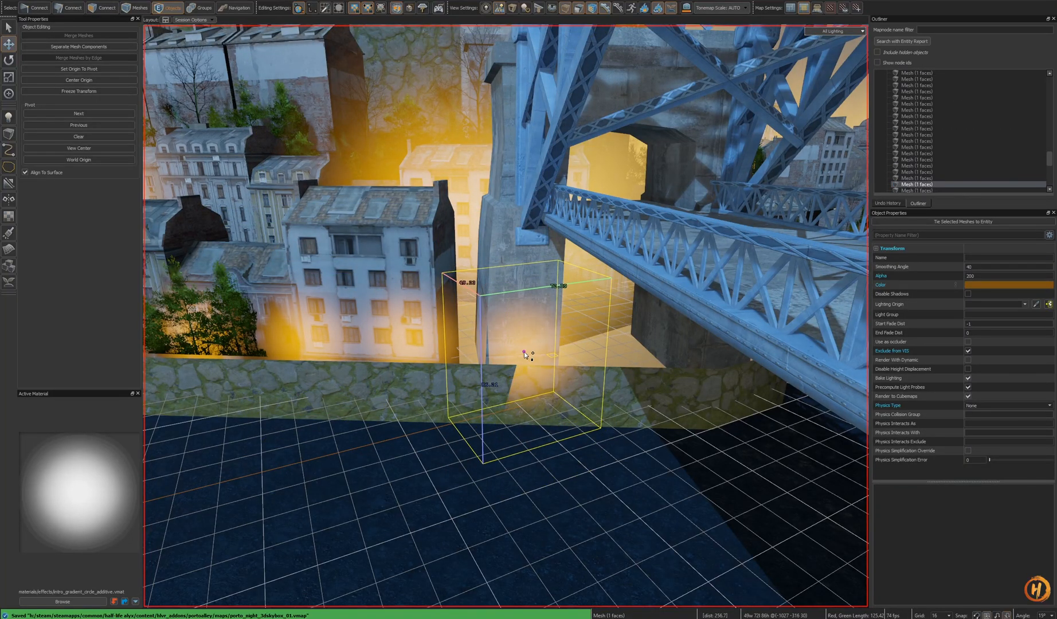
pyautogui.press('e')
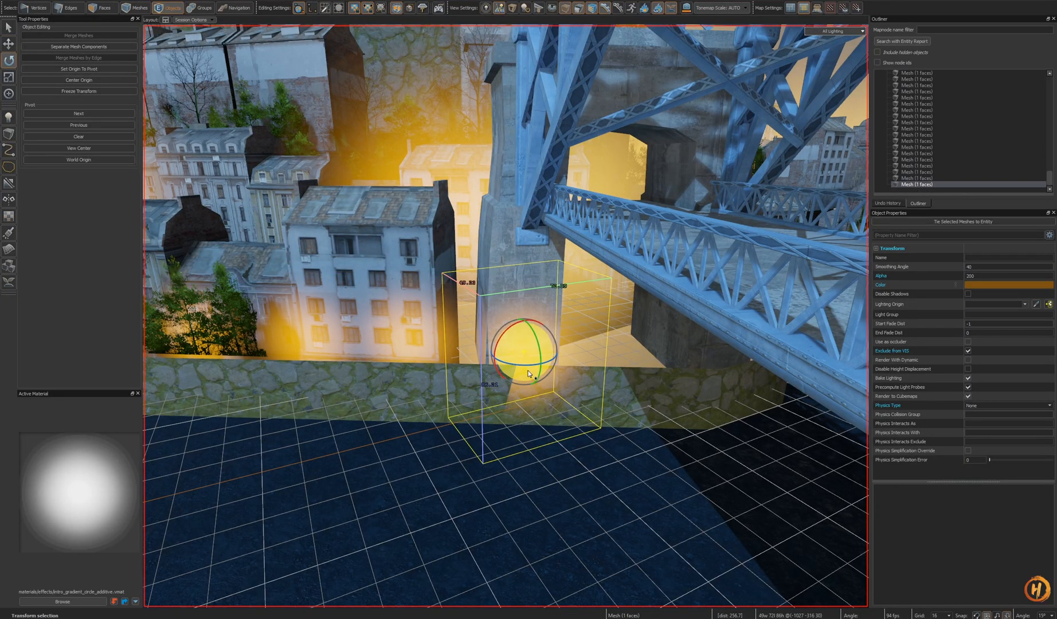
pyautogui.moveTo(524, 365); pyautogui.dragTo(547, 364)
pyautogui.moveTo(547, 363)
pyautogui.mouseDown(button='right')
pyautogui.moveTo(544, 379)
pyautogui.moveTo(536, 372)
pyautogui.mouseUp(button='right')
pyautogui.press('t')
pyautogui.moveTo(534, 318); pyautogui.dragTo(506, 327)
pyautogui.hotkey('ctrl', 'z')
# - Cut the wall face with a vertical edge near the bridge pillar
pyautogui.press('e')
pyautogui.press('e')
pyautogui.click(498, 373)
pyautogui.press('3')
pyautogui.click(495, 377)
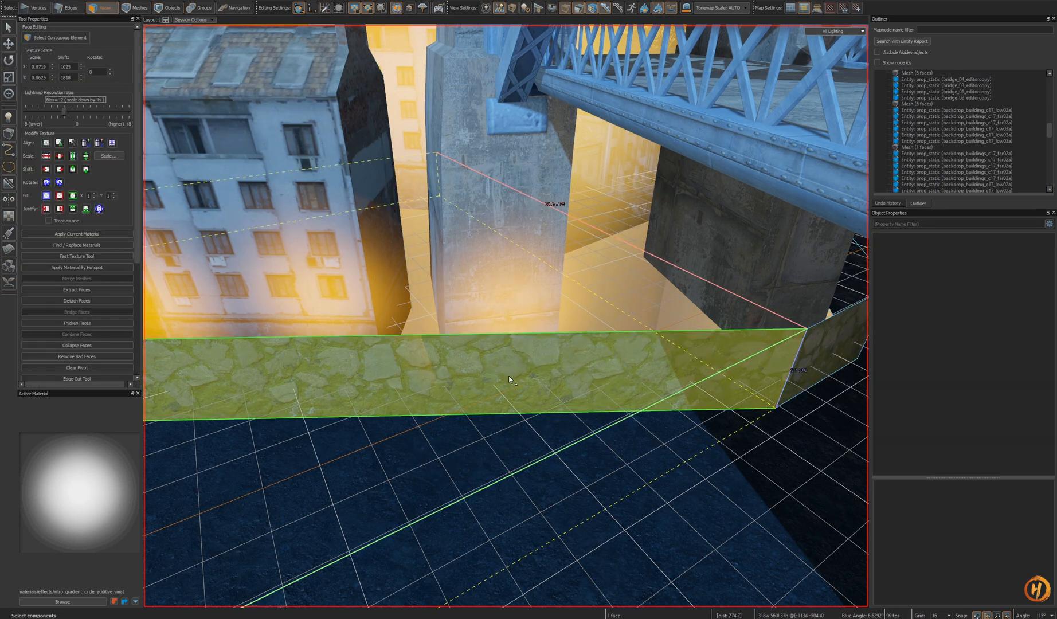
pyautogui.press('2')
pyautogui.press('`')
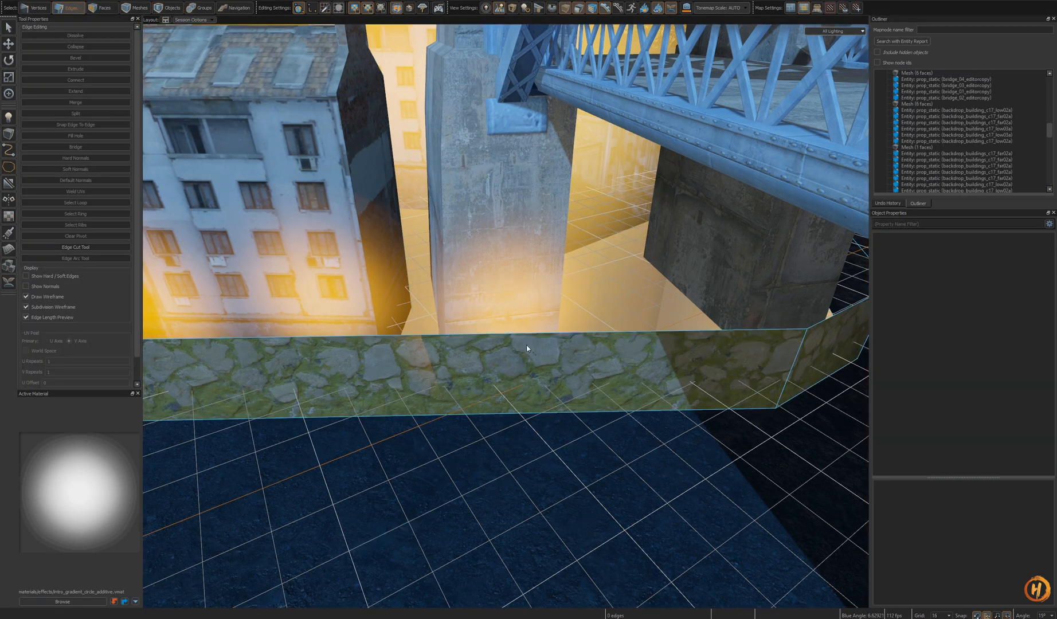
pyautogui.click(440, 416)
pyautogui.press('c')
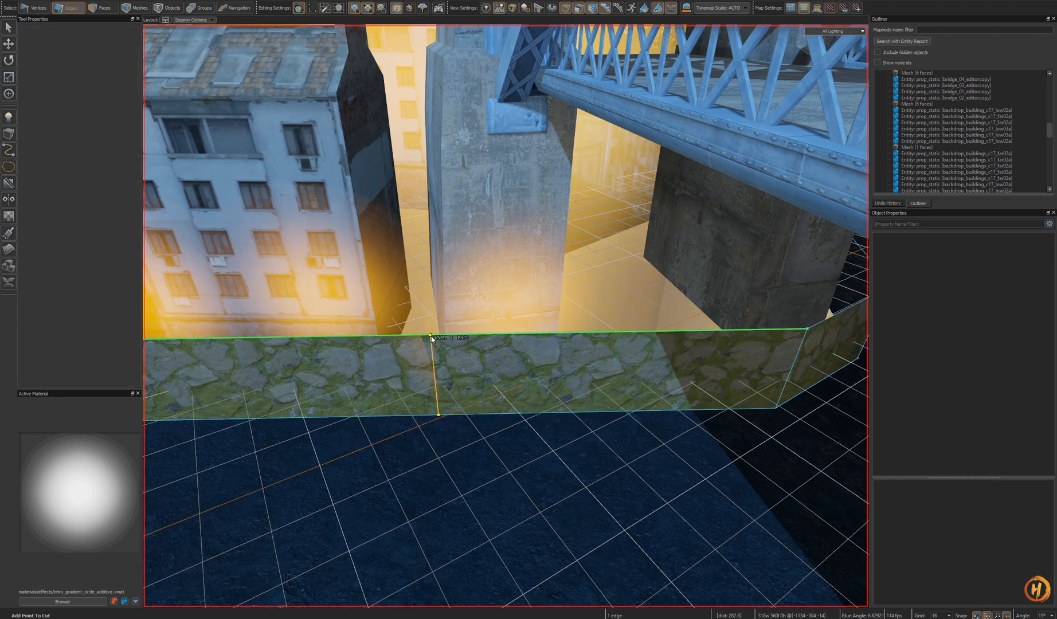
pyautogui.click(431, 336)
pyautogui.press('Return')
# - Select the ground face behind the wall and try to move it, undoing the change
pyautogui.hotkey('shift', 's')
pyautogui.press('t')
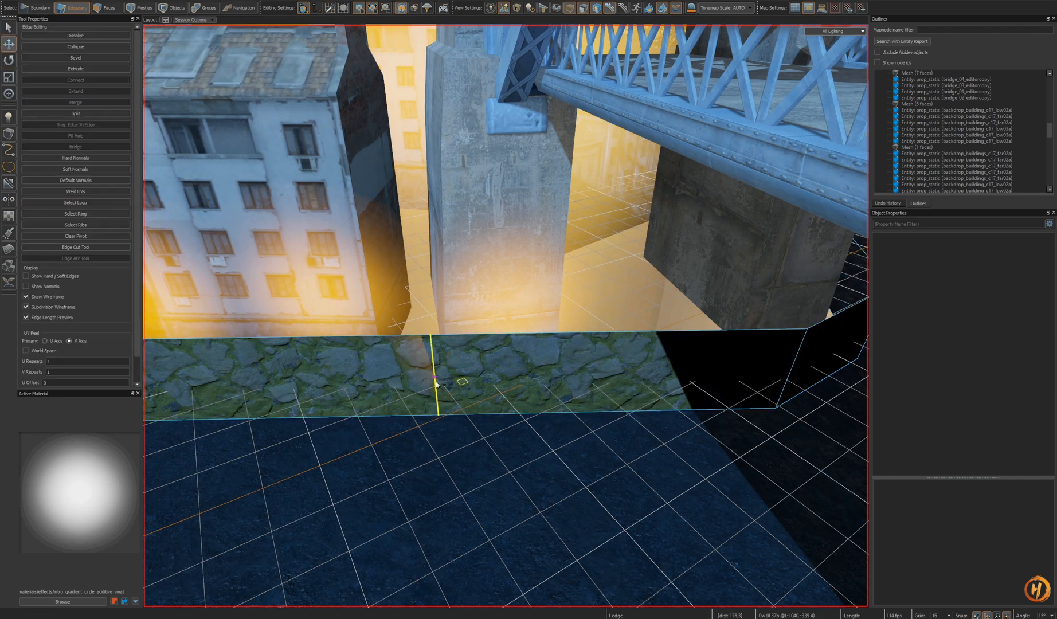
pyautogui.press('3')
pyautogui.click(501, 346)
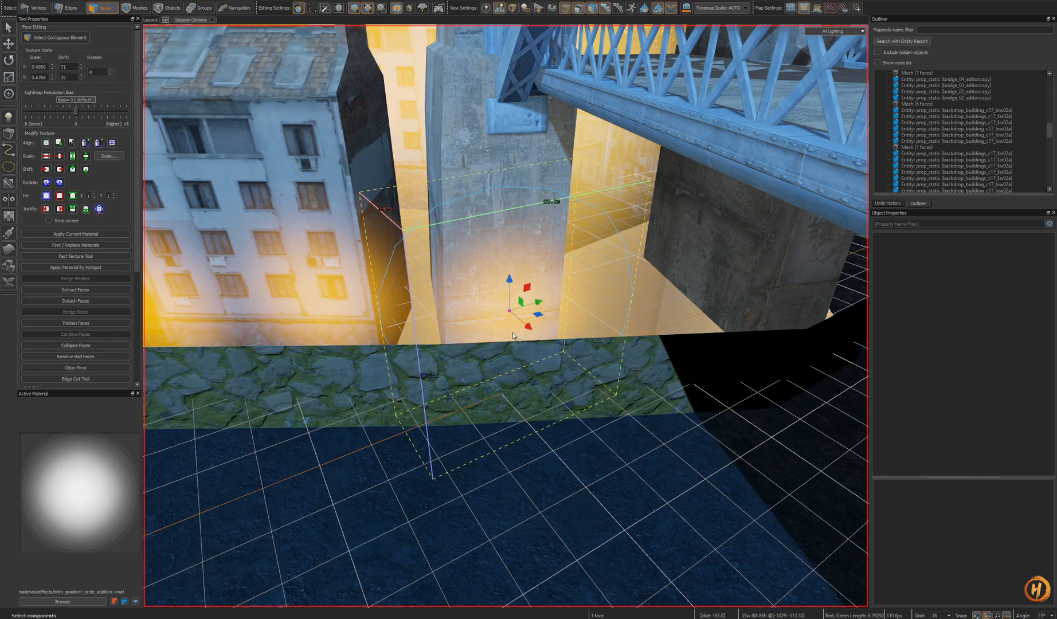
pyautogui.keyDown('alt'); pyautogui.moveTo(514, 311); pyautogui.dragTo(519, 314); pyautogui.keyUp('alt')
pyautogui.moveTo(520, 314); pyautogui.dragTo(500, 334, button='right')
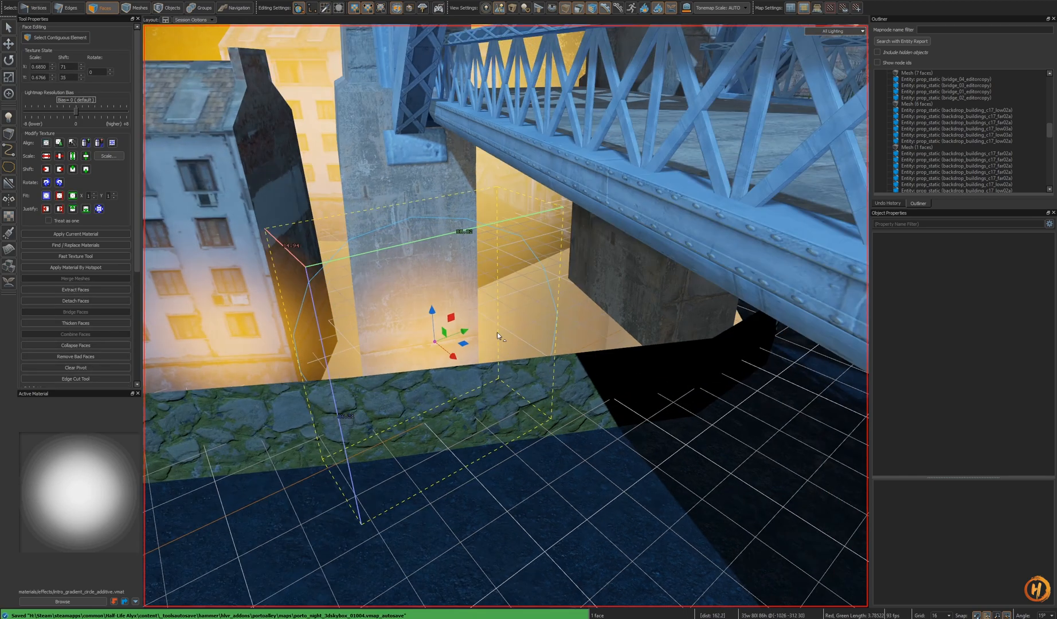
pyautogui.keyDown('shift'); pyautogui.moveTo(464, 334); pyautogui.dragTo(582, 329); pyautogui.keyUp('shift')
pyautogui.press('5')
pyautogui.keyDown('ctrl'); pyautogui.moveTo(518, 325); pyautogui.dragTo(534, 323); pyautogui.keyUp('ctrl')
pyautogui.hotkey('ctrl', 'z')
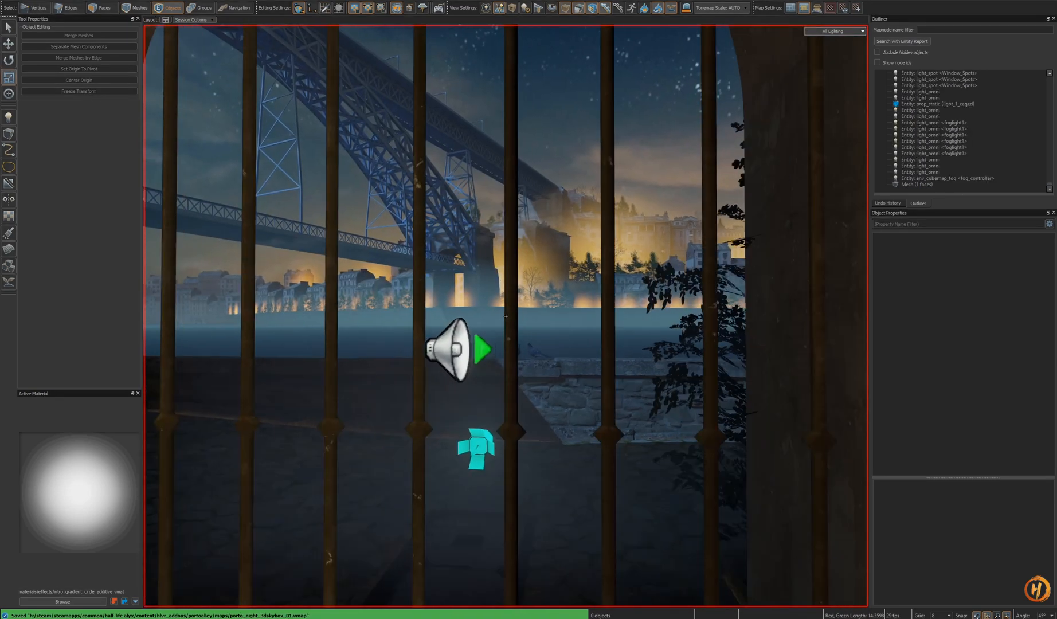
# - Compare the glow between the main map view and the skybox view
pyautogui.press('s')
pyautogui.press('w')
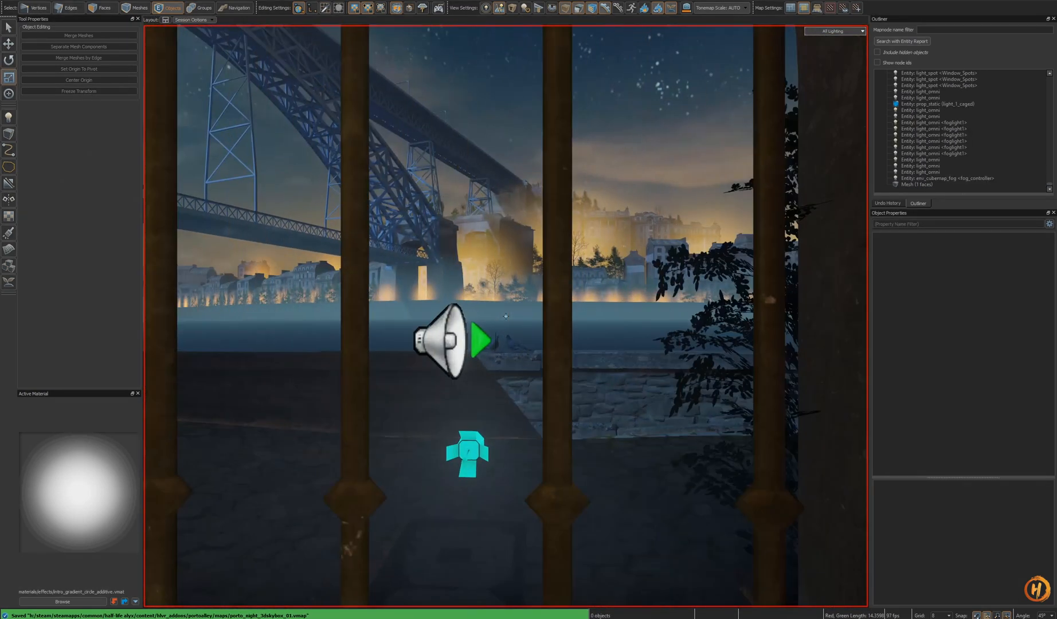
pyautogui.press('s')
pyautogui.press('w')
pyautogui.press('s')
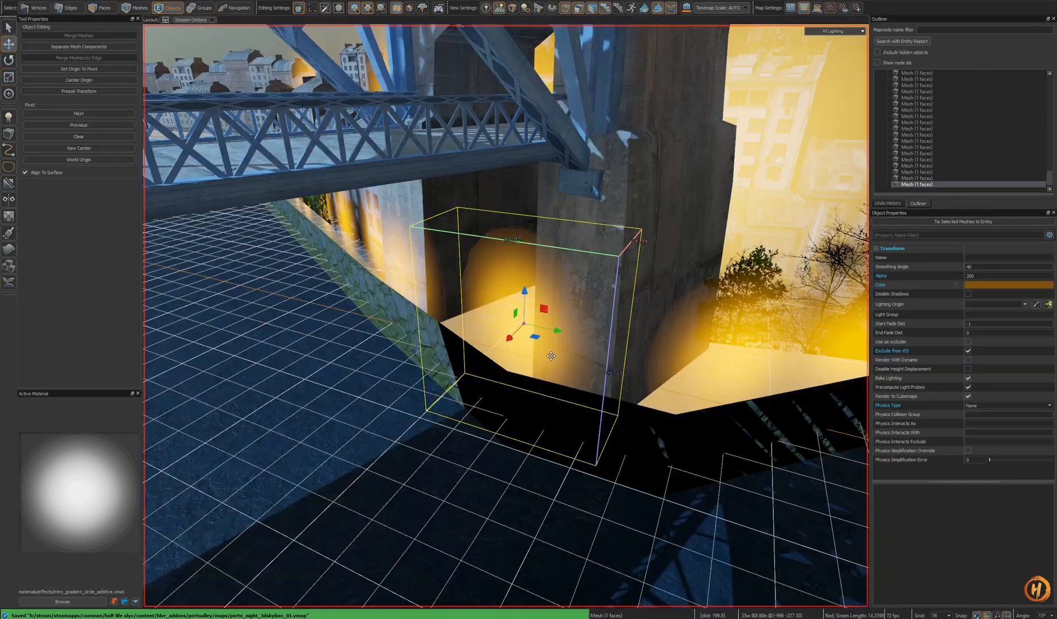
pyautogui.press('w')
pyautogui.press('w')
pyautogui.press('d')
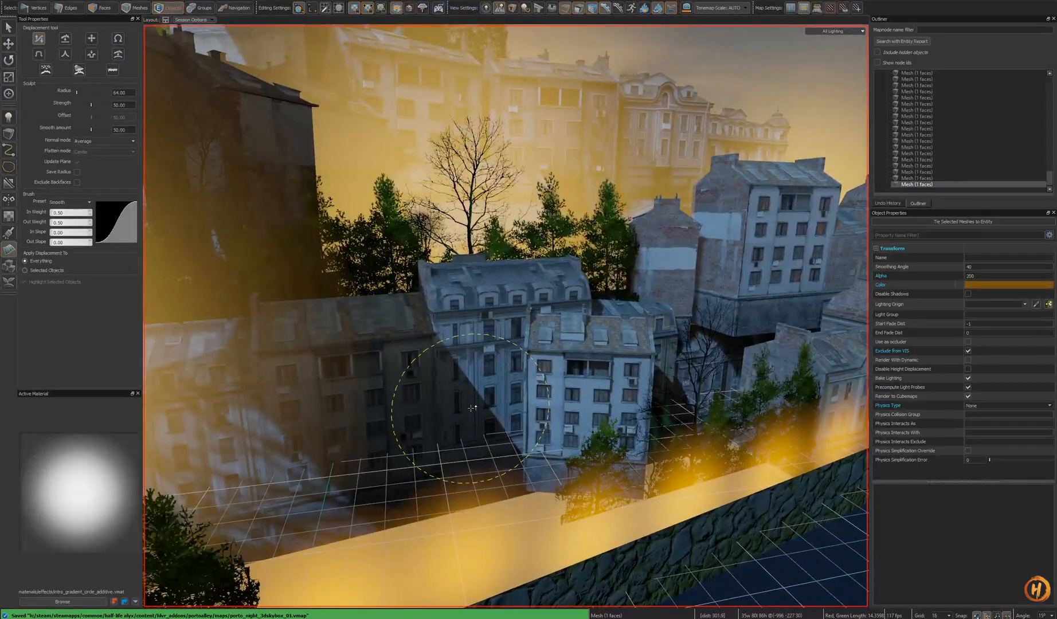
pyautogui.moveTo(472, 408); pyautogui.dragTo(471, 489, button='right')
pyautogui.hotkey('shift', 's')
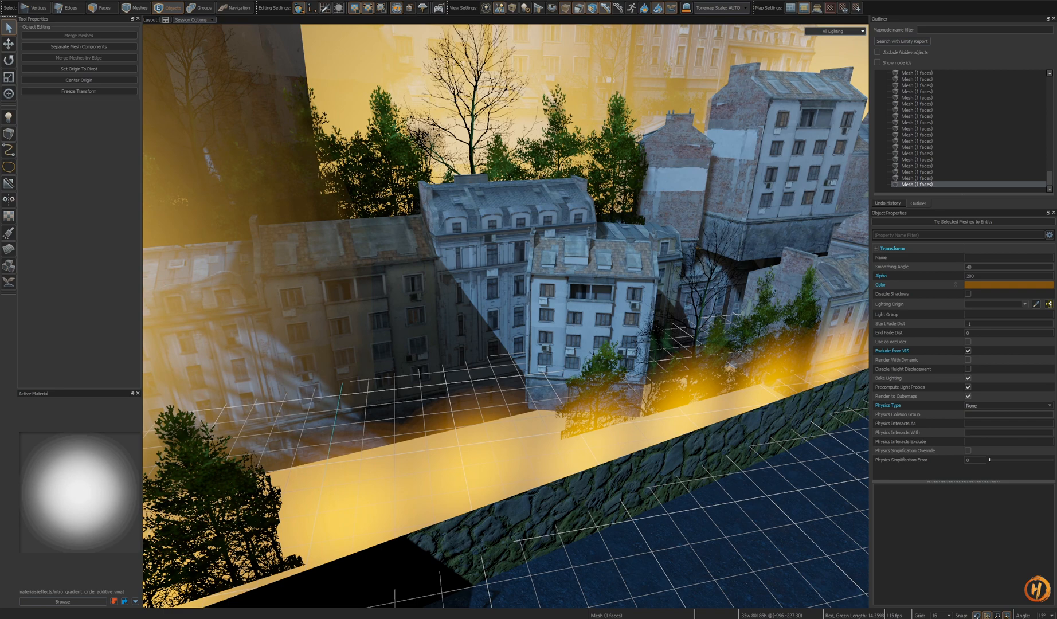
# - Browse the material library for glow materials, then close it
pyautogui.hotkey('shift', 'a')
pyautogui.moveTo(500, 139); pyautogui.dragTo(541, 127)
pyautogui.scroll(-3, 518, 367)
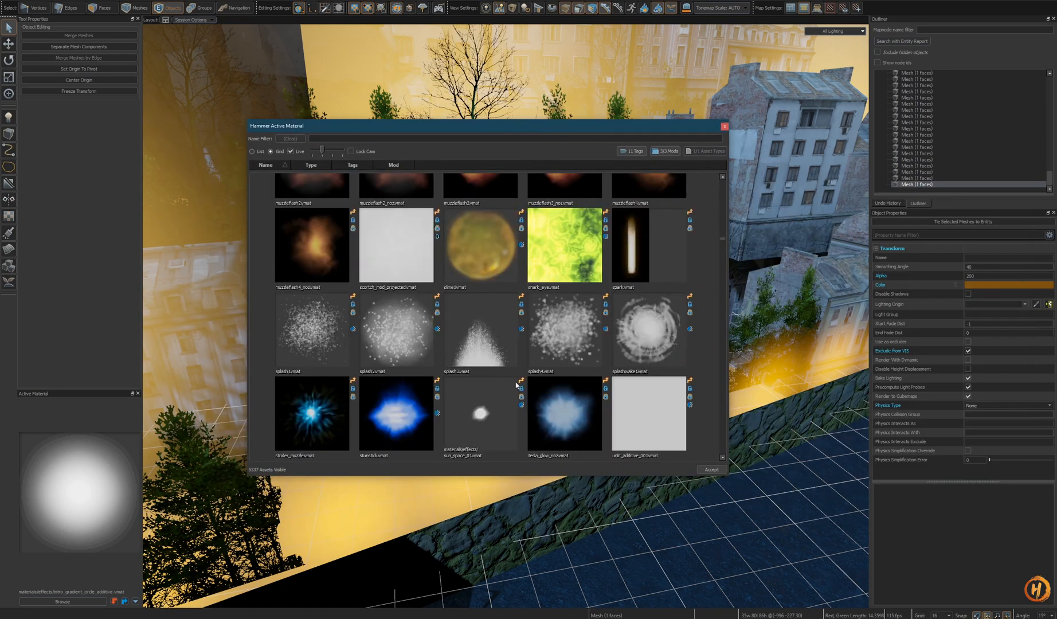
pyautogui.scroll(6, 521, 388)
pyautogui.scroll(3, 523, 387)
pyautogui.scroll(-12, 524, 386)
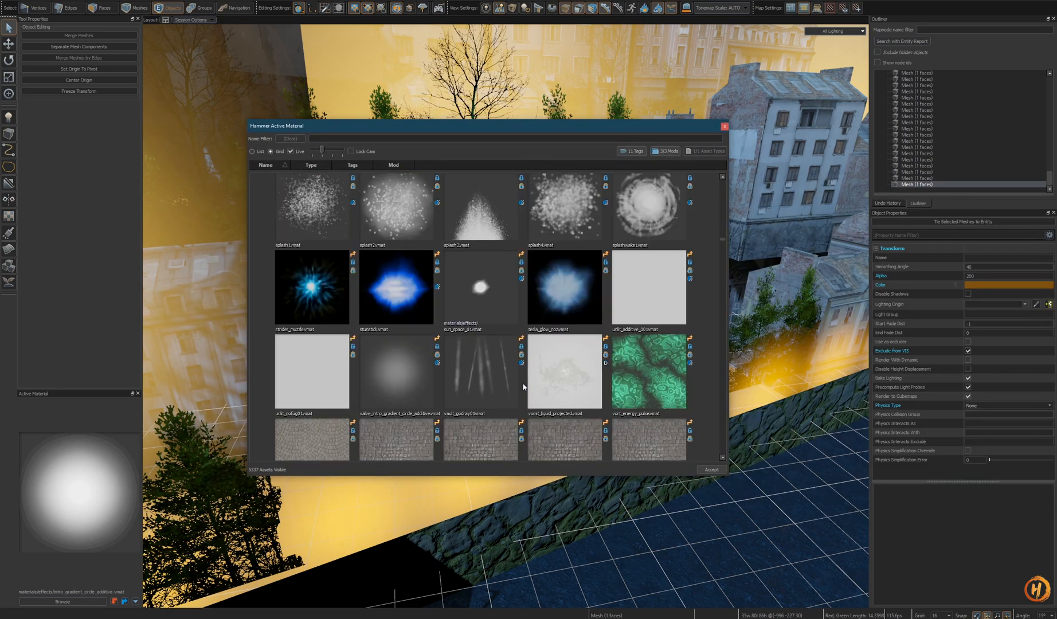
pyautogui.scroll(10, 525, 385)
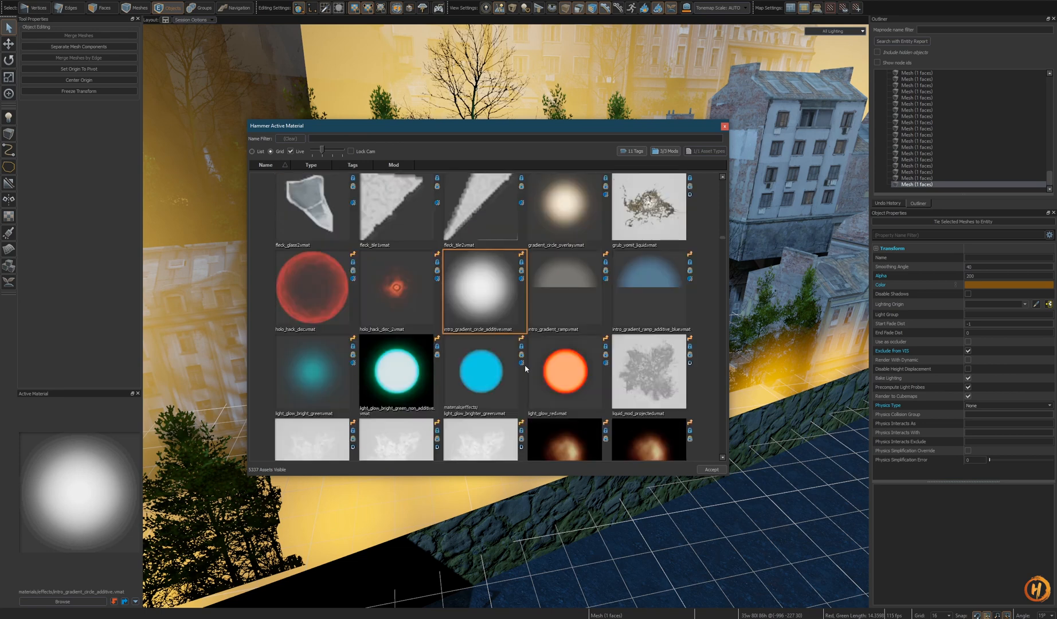
pyautogui.scroll(2, 525, 364)
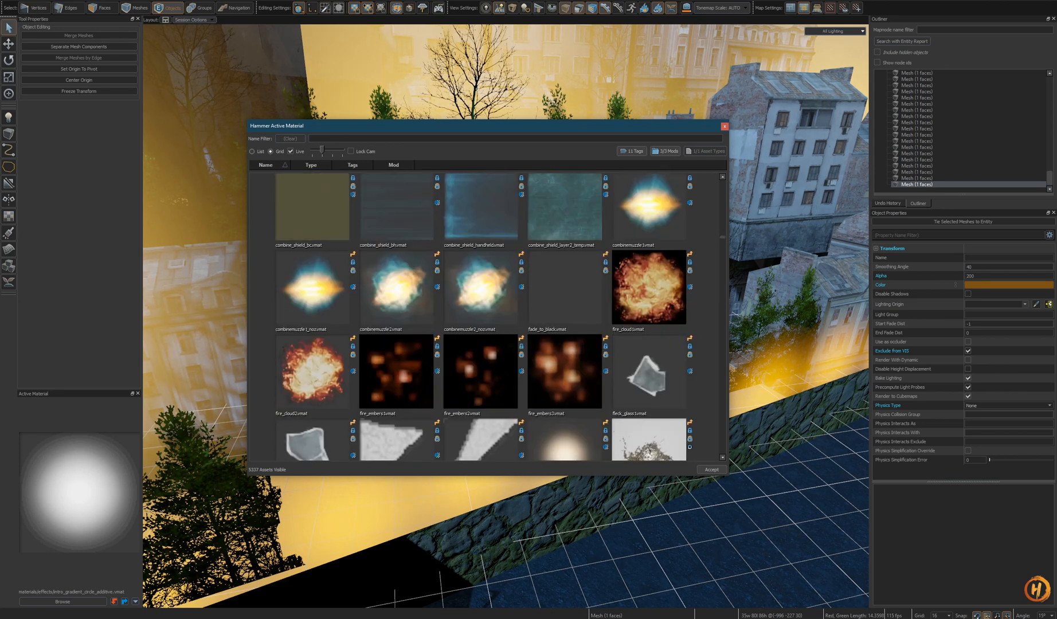
pyautogui.scroll(4, 479, 303)
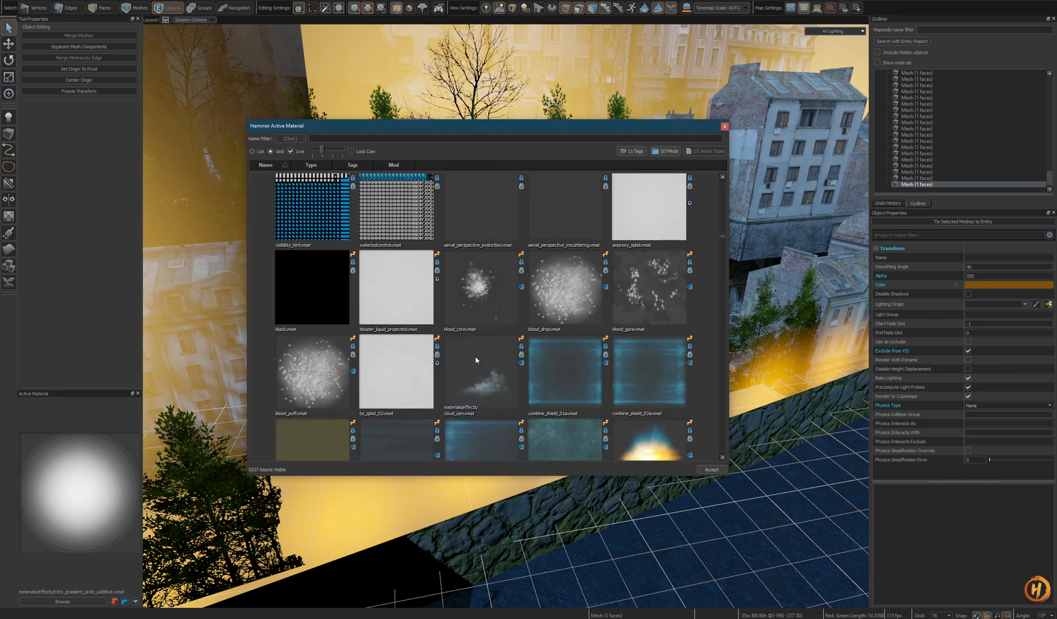
pyautogui.scroll(4, 392, 374)
pyautogui.scroll(-12, 576, 370)
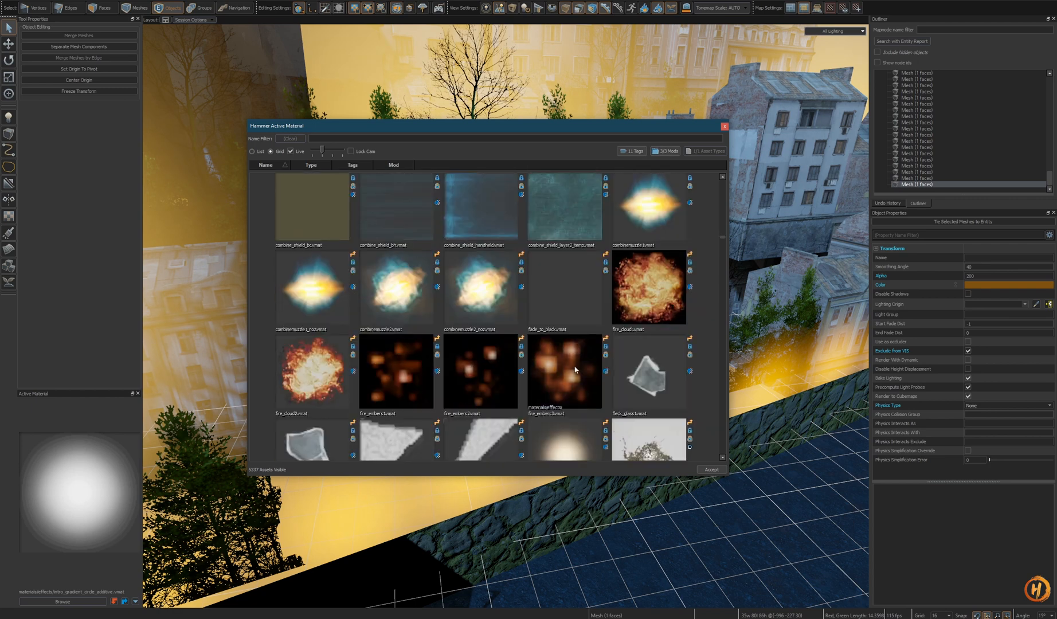
pyautogui.scroll(-3, 576, 348)
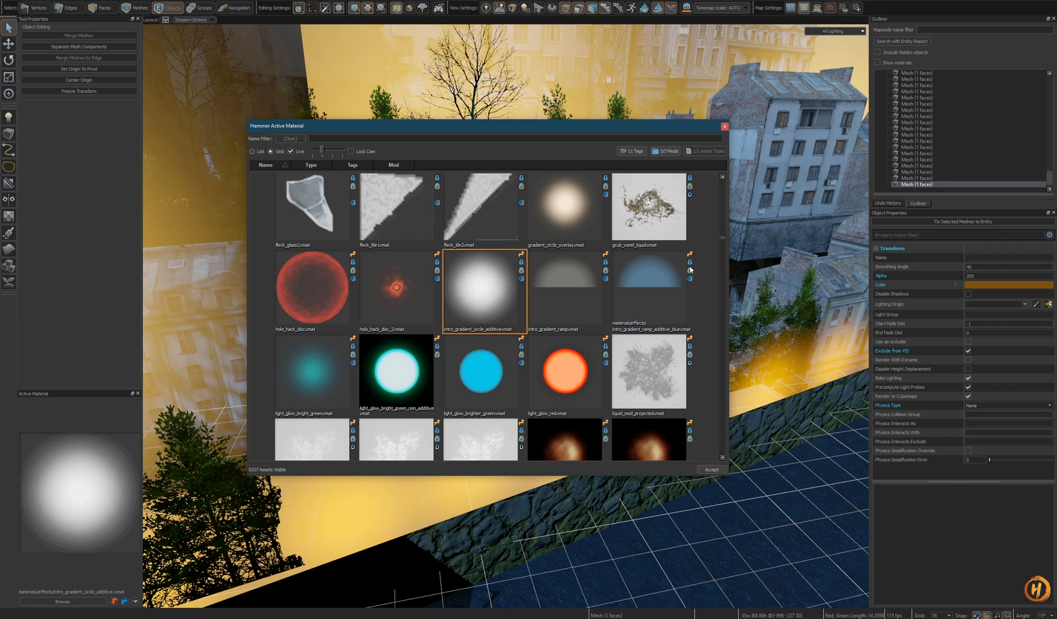
pyautogui.click(724, 128)
# - Draw a small quad mesh on the ground in front of the wall
pyautogui.moveTo(554, 445); pyautogui.dragTo(541, 467, button='right')
pyautogui.press('w')
pyautogui.press('s')
pyautogui.press('Escape')
pyautogui.press('3')
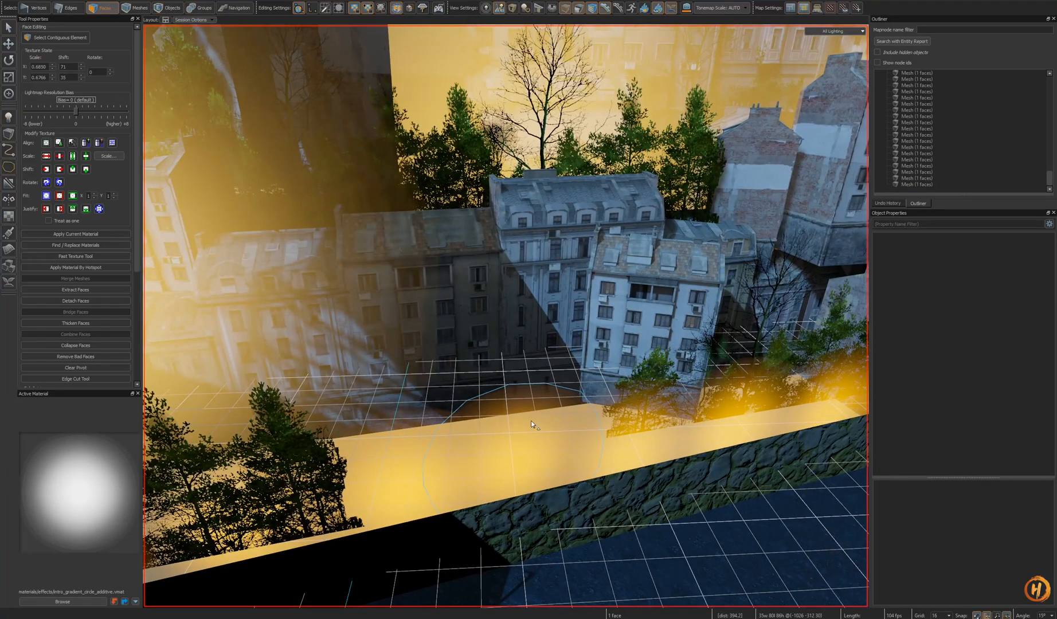
pyautogui.press('4')
pyautogui.click(530, 423)
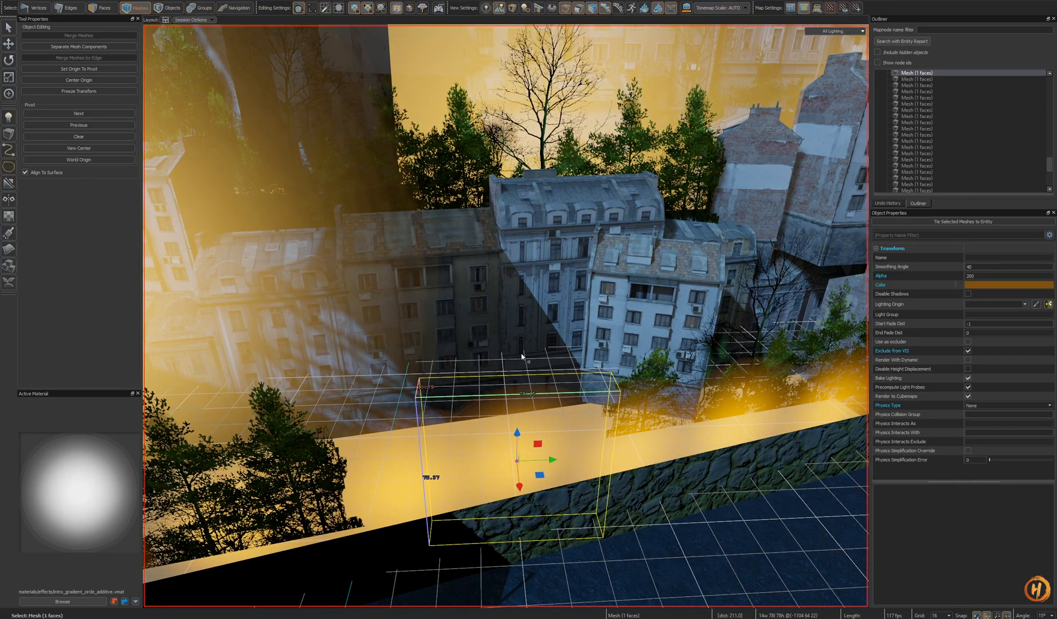
pyautogui.click(9, 138)
pyautogui.click(99, 52)
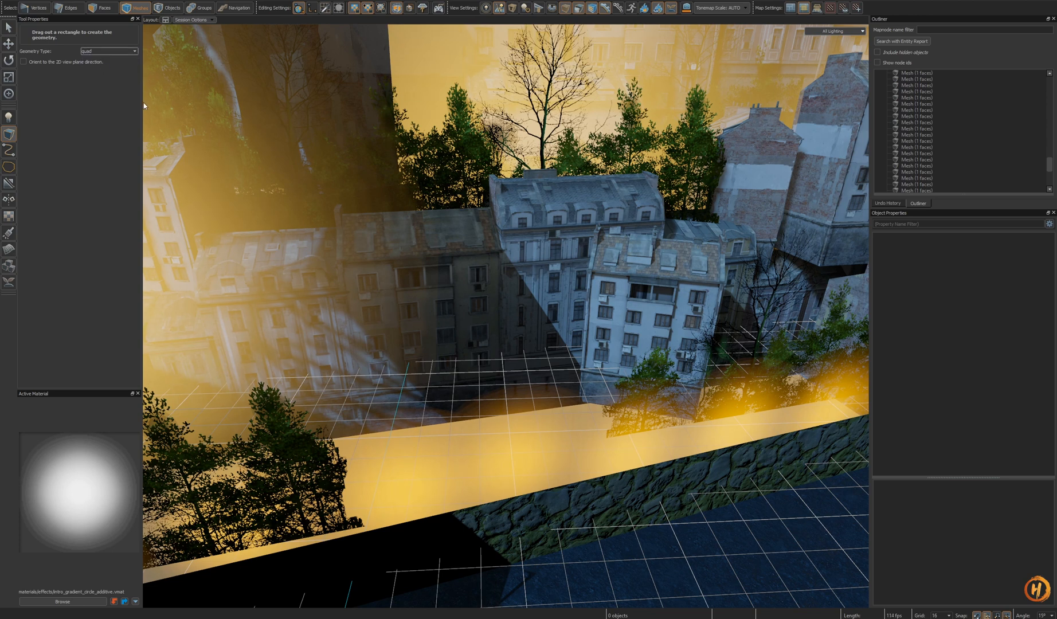
pyautogui.moveTo(579, 422); pyautogui.dragTo(640, 464, button='right')
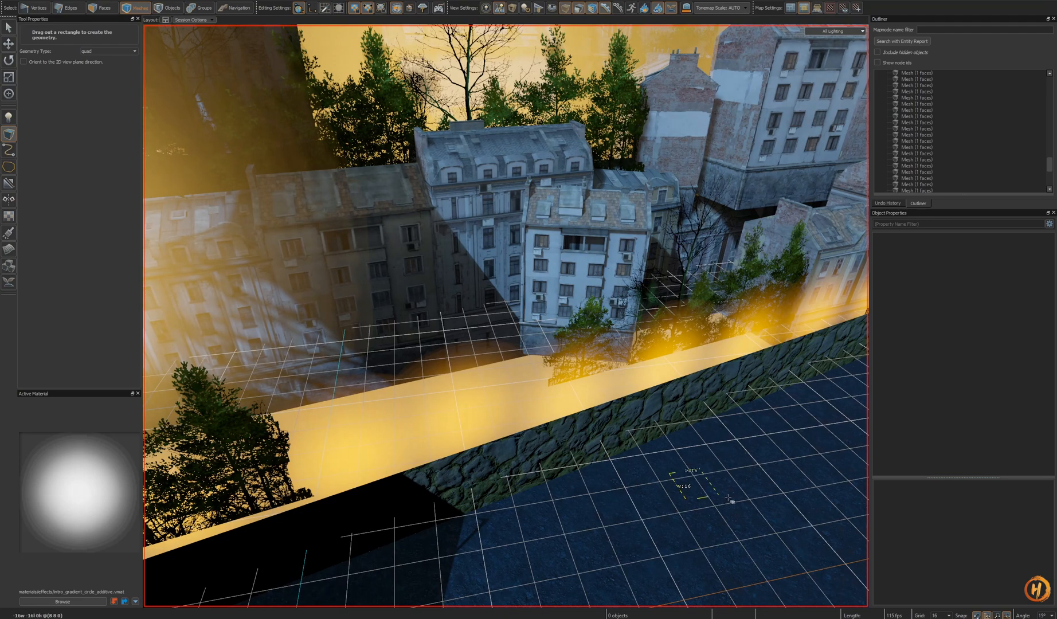
pyautogui.moveTo(743, 490); pyautogui.dragTo(640, 434, button='right')
pyautogui.press('Return')
# - Select the new quad's face and open the Fast Texturing Tool
pyautogui.hotkey('shift', 'a')
pyautogui.keyDown('alt'); pyautogui.moveTo(507, 309); pyautogui.dragTo(596, 350); pyautogui.keyUp('alt')
pyautogui.hotkey('shift', 't')
pyautogui.scroll(3, 554, 367)
pyautogui.press('3')
pyautogui.hotkey('ctrl', 'g')
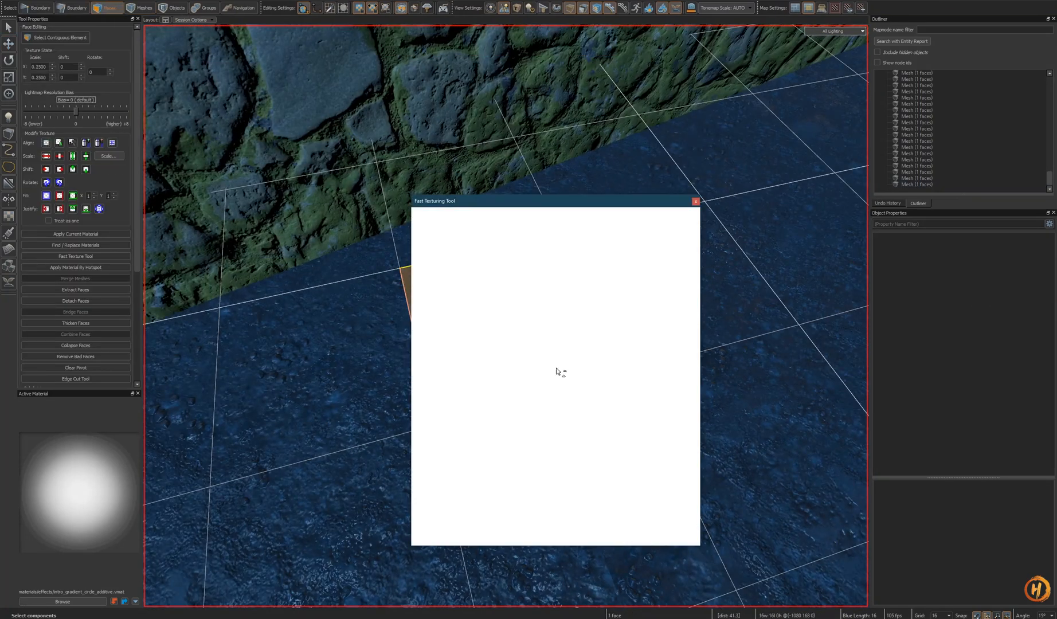
# - In the Fast Texturing Tool, fit the quad's UV rectangle around the gradient circle texture
pyautogui.moveTo(605, 202); pyautogui.dragTo(266, 135)
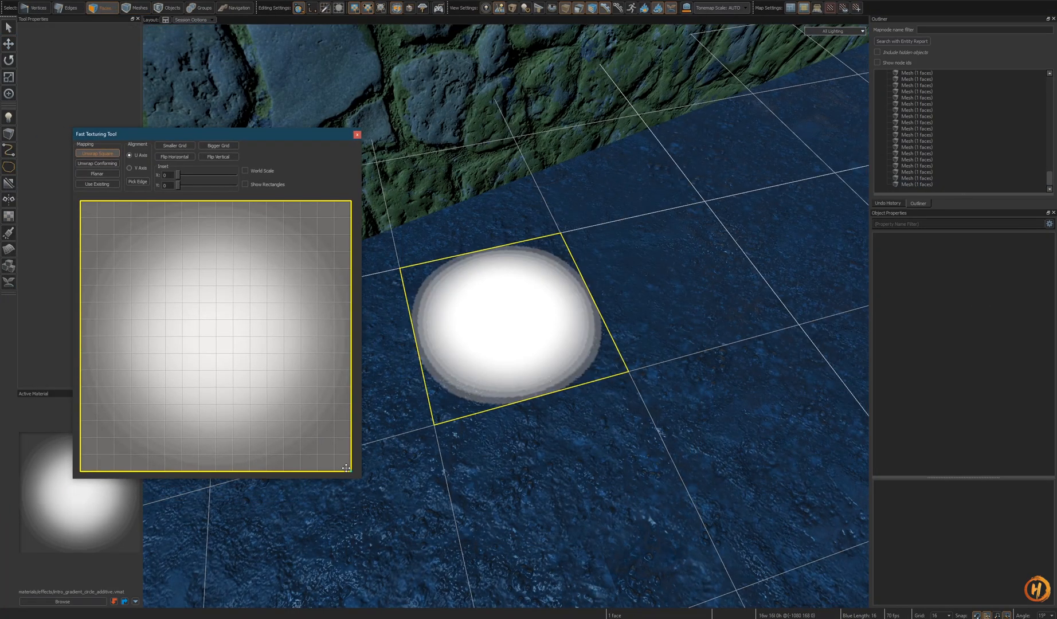
pyautogui.moveTo(347, 467); pyautogui.dragTo(335, 454)
pyautogui.moveTo(81, 201); pyautogui.dragTo(96, 218)
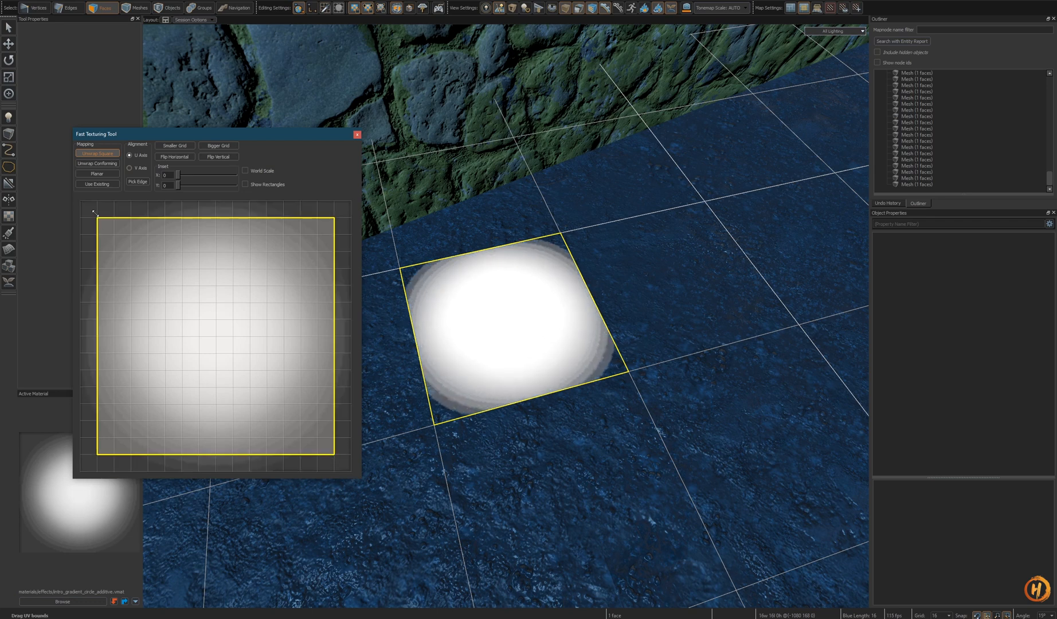
pyautogui.moveTo(206, 455); pyautogui.dragTo(208, 471)
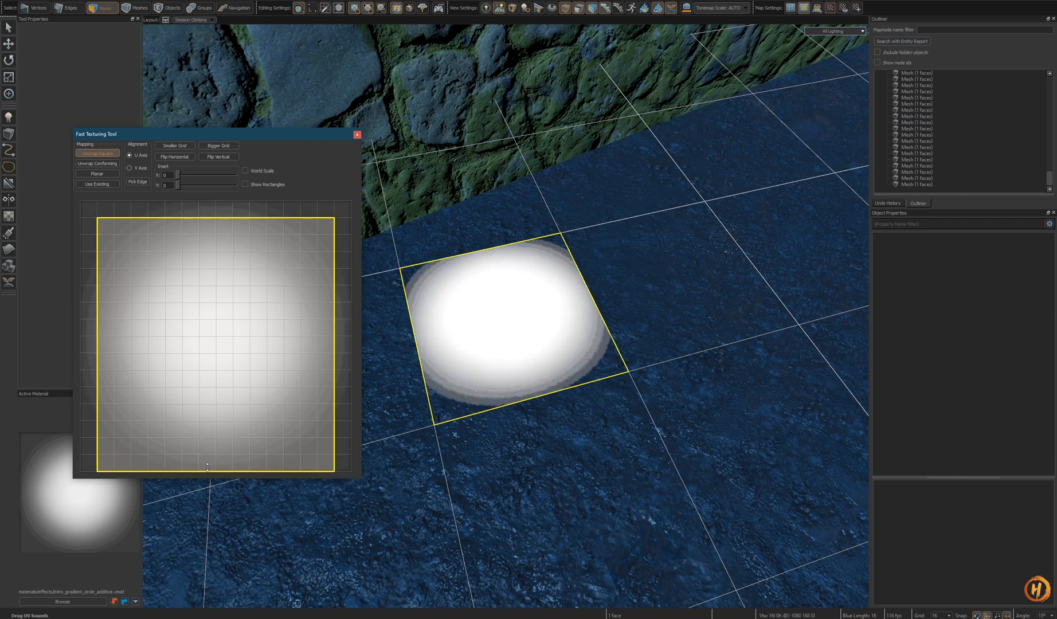
pyautogui.moveTo(203, 218)
pyautogui.mouseDown()
pyautogui.moveTo(206, 201)
pyautogui.moveTo(206, 215)
pyautogui.mouseUp()
pyautogui.moveTo(211, 472); pyautogui.dragTo(211, 455)
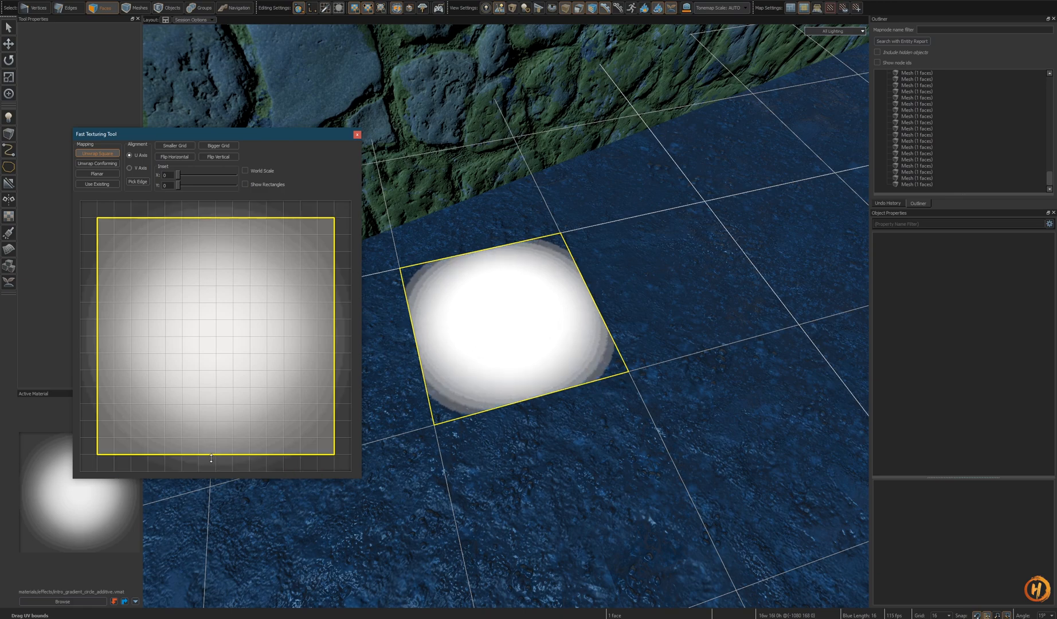
# - Switch to mesh selection and paste the orange glow mesh's colour onto the new quad
pyautogui.press('t')
pyautogui.moveTo(512, 372); pyautogui.dragTo(506, 343, button='right')
pyautogui.press('4')
pyautogui.moveTo(545, 418); pyautogui.dragTo(506, 317, button='right')
pyautogui.scroll(-3, 505, 316)
pyautogui.click(518, 368)
pyautogui.click(450, 250)
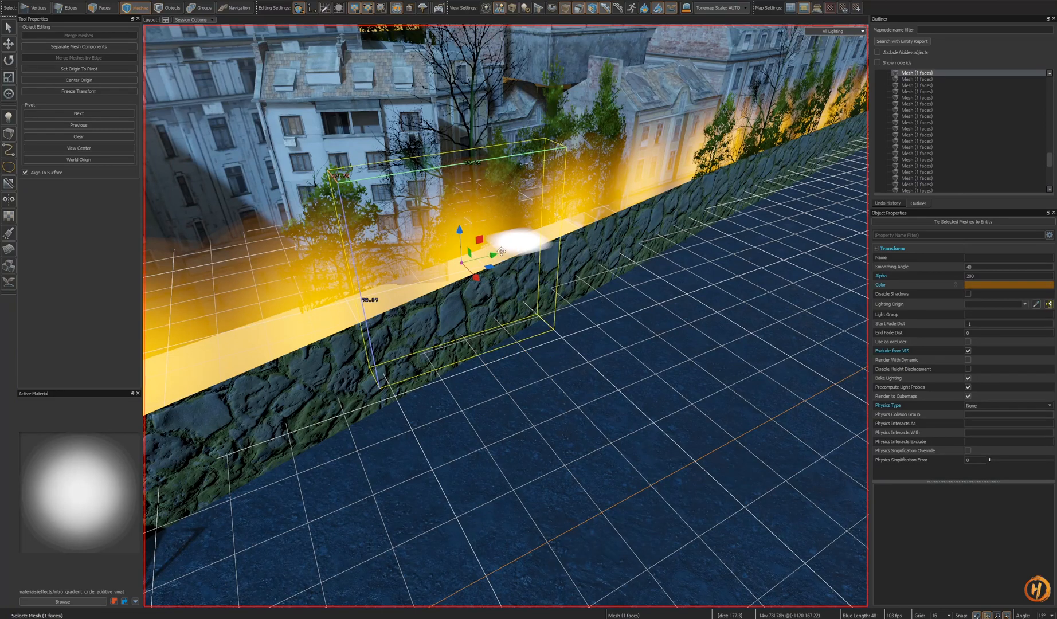
pyautogui.click(528, 245)
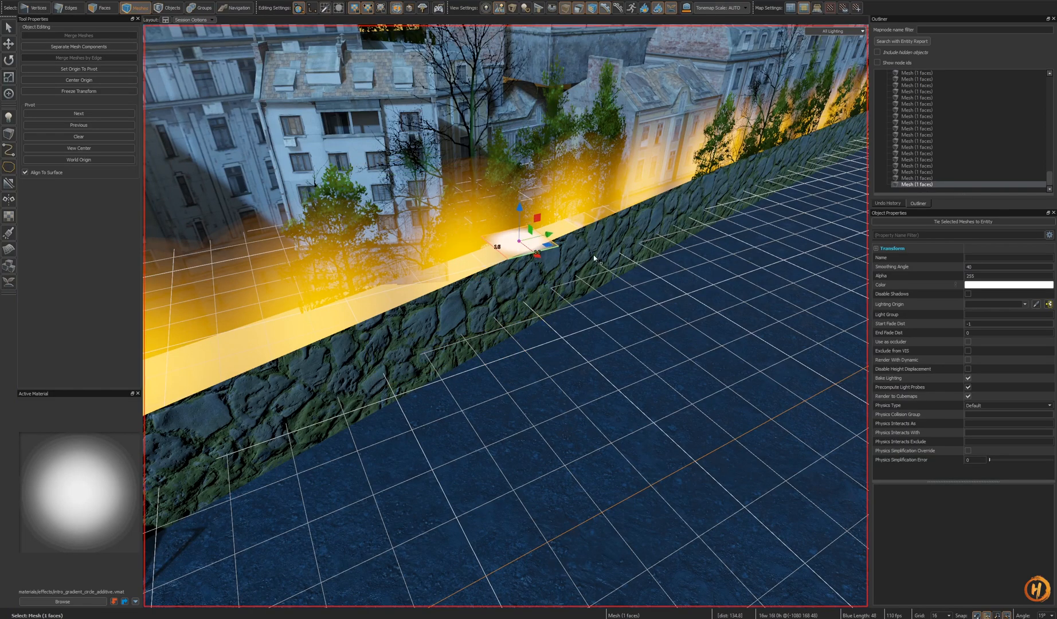
pyautogui.click(922, 288)
pyautogui.hotkey('ctrl', 'v')
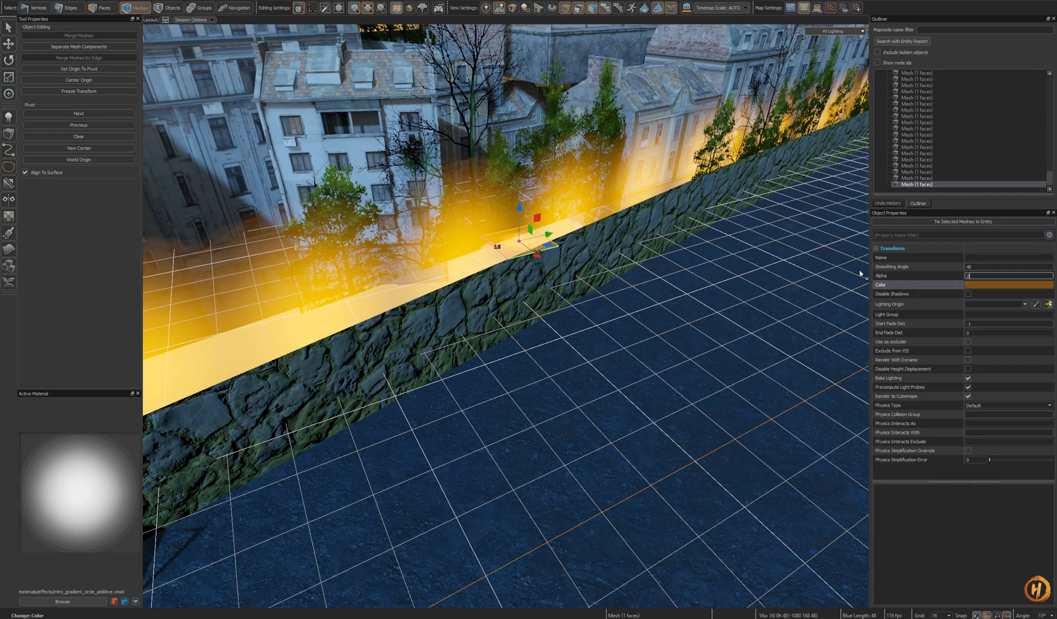
# - Move the glow quad onto a building facade over a window and rotate it to face outward
pyautogui.moveTo(565, 254); pyautogui.dragTo(696, 493, button='middle')
pyautogui.moveTo(650, 469); pyautogui.dragTo(460, 285)
pyautogui.hotkey('shift', 'a')
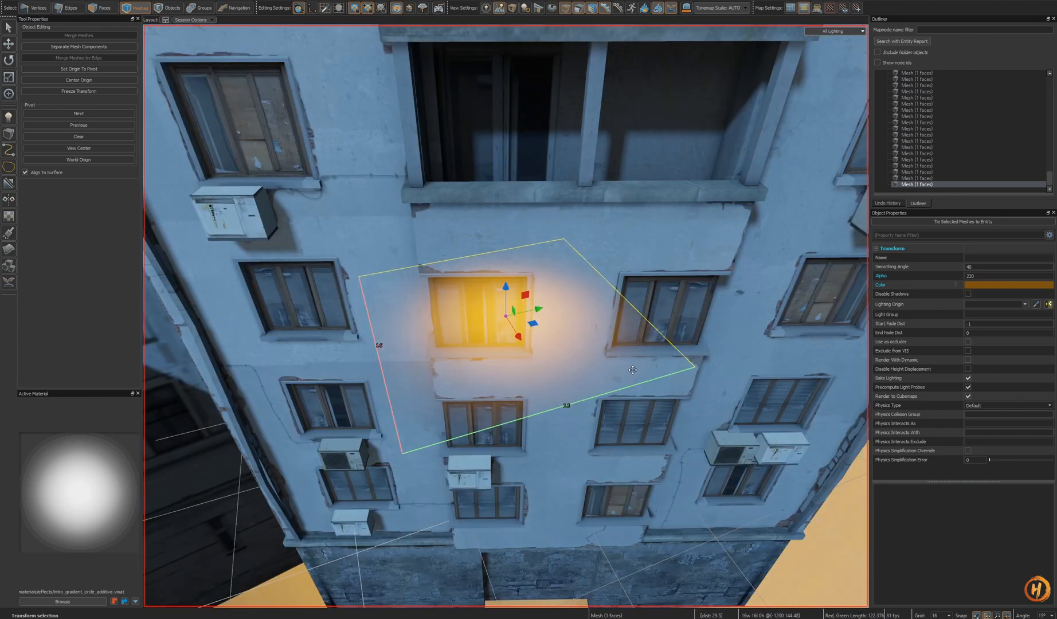
pyautogui.press('e')
pyautogui.moveTo(519, 323); pyautogui.dragTo(533, 427)
pyautogui.keyDown('alt'); pyautogui.moveTo(536, 470); pyautogui.dragTo(491, 349); pyautogui.keyUp('alt')
pyautogui.press('e')
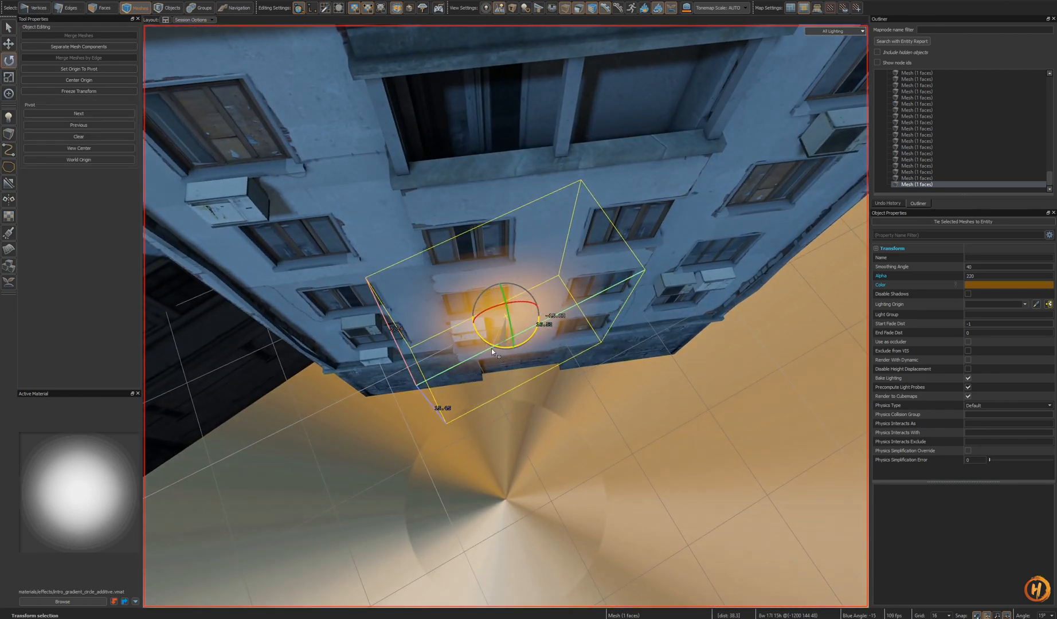
pyautogui.moveTo(493, 299); pyautogui.dragTo(470, 217)
pyautogui.keyDown('alt'); pyautogui.moveTo(552, 313); pyautogui.dragTo(519, 258); pyautogui.keyUp('alt')
pyautogui.moveTo(490, 207); pyautogui.dragTo(489, 255)
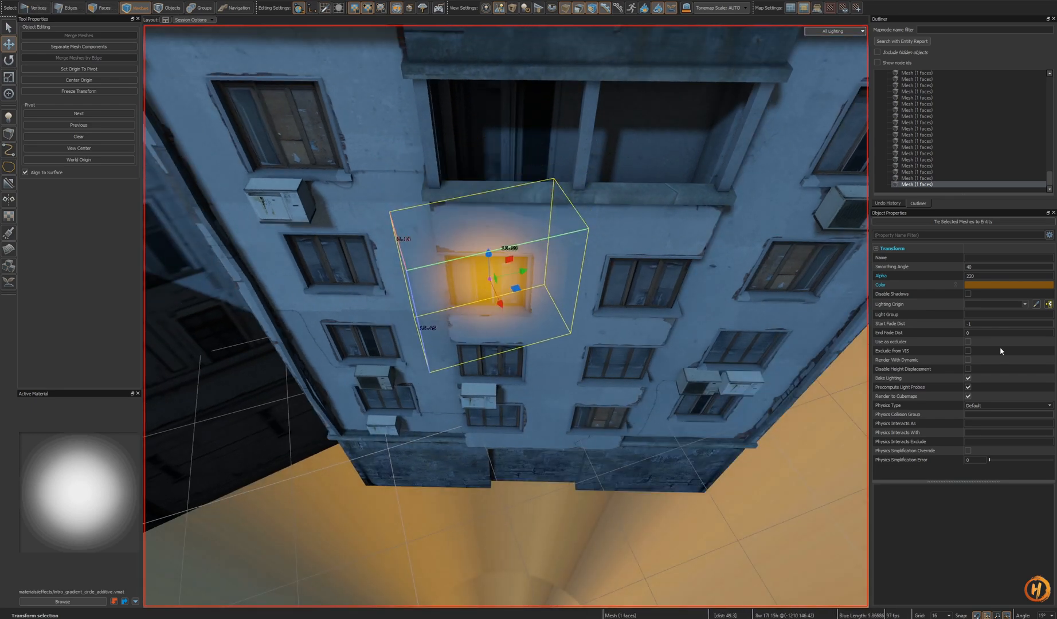
# - Reset the quad's Alpha to its default and scale the quad to fit the window
pyautogui.rightClick(937, 280)
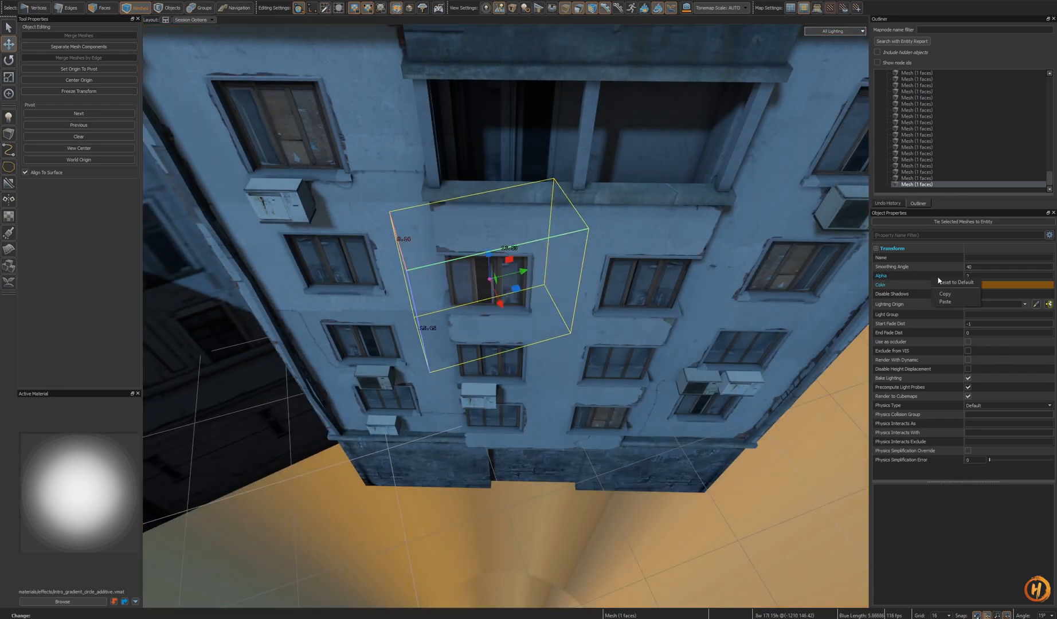
pyautogui.click(955, 285)
pyautogui.moveTo(551, 374); pyautogui.dragTo(550, 347, button='right')
pyautogui.keyDown('alt'); pyautogui.moveTo(550, 375); pyautogui.dragTo(551, 353); pyautogui.keyUp('alt')
pyautogui.press('r')
pyautogui.moveTo(514, 320); pyautogui.dragTo(514, 324)
pyautogui.keyDown('alt'); pyautogui.moveTo(514, 324); pyautogui.dragTo(504, 240); pyautogui.keyUp('alt')
pyautogui.moveTo(507, 309); pyautogui.dragTo(506, 349)
pyautogui.press('Escape')
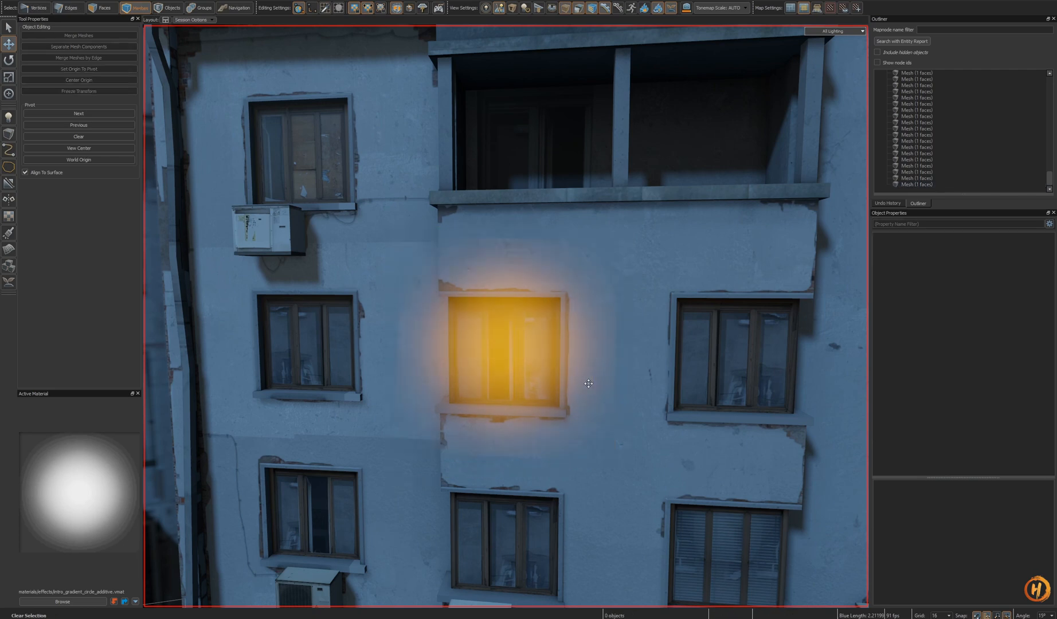
# - Pick a brighter orange for the quad's colour in the Color Picker and save the map
pyautogui.moveTo(578, 369); pyautogui.dragTo(544, 367, button='right')
pyautogui.click(578, 369)
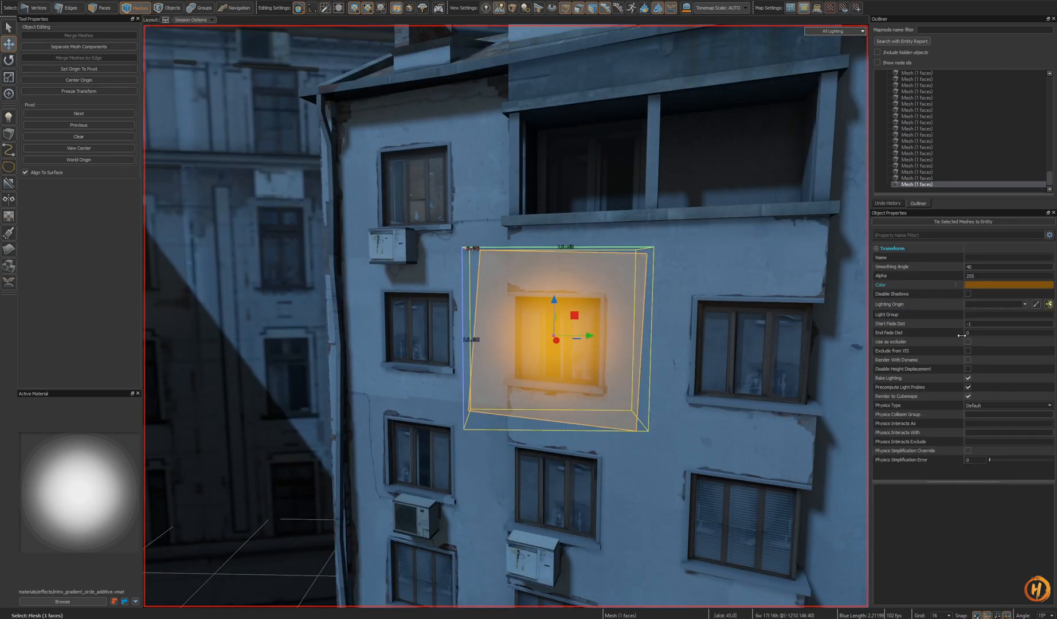
pyautogui.click(981, 285)
pyautogui.click(547, 231)
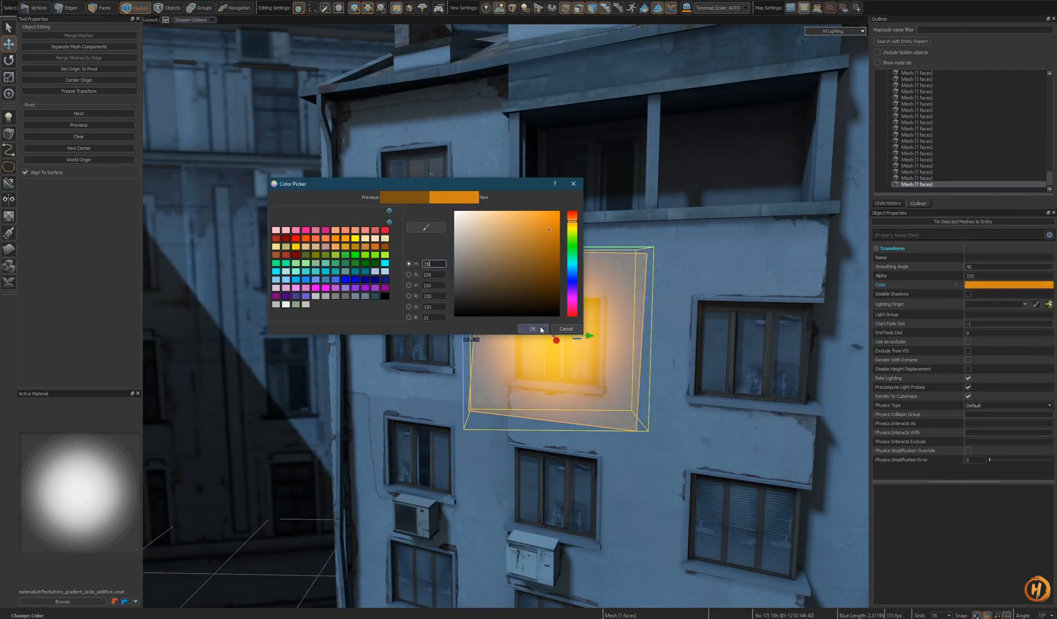
pyautogui.click(532, 329)
pyautogui.hotkey('ctrl', 's')
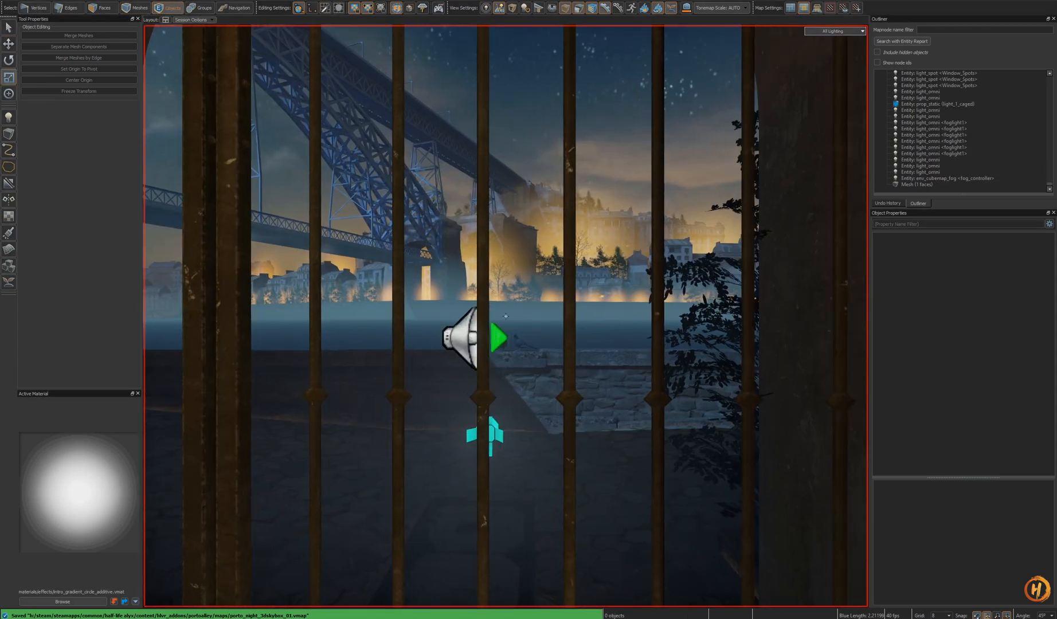
# - Inspect the glow quad from the side and open its Transform properties
pyautogui.moveTo(505, 316)
pyautogui.mouseDown(button='right')
pyautogui.moveTo(602, 366)
pyautogui.moveTo(506, 316)
pyautogui.mouseUp(button='right')
pyautogui.press('w')
pyautogui.hotkey('ctrl', 'Tab')
pyautogui.click(571, 336)
pyautogui.scroll(-1, 506, 315)
pyautogui.scroll(1, 506, 316)
pyautogui.keyDown('alt'); pyautogui.moveTo(505, 316); pyautogui.dragTo(585, 233); pyautogui.keyUp('alt')
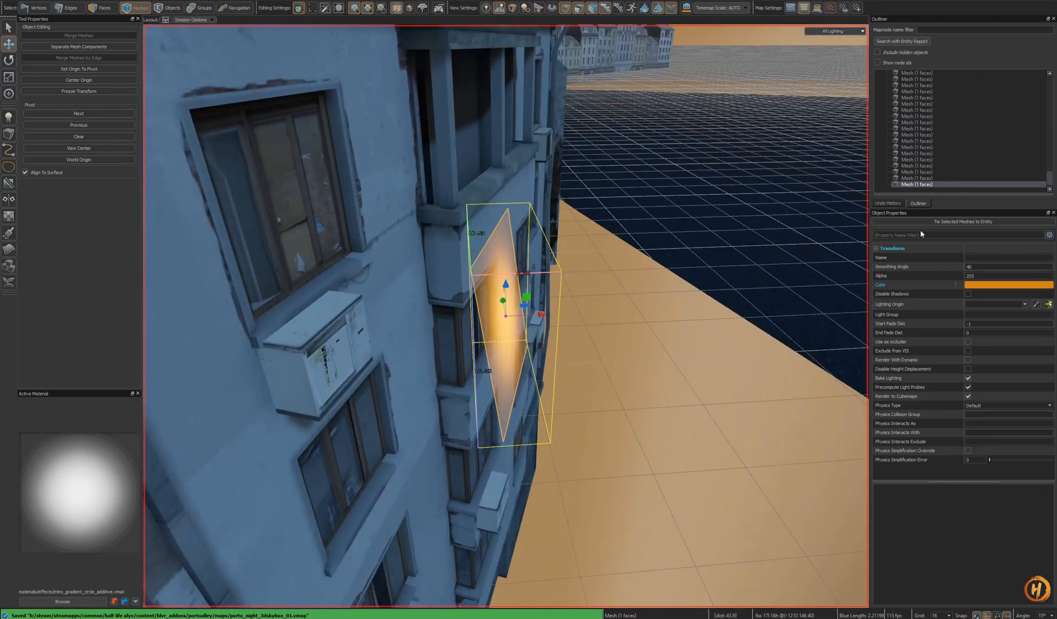
pyautogui.click(876, 249)
pyautogui.rightClick(929, 268)
pyautogui.click(953, 282)
# - Rotate the glow quad so it lies flat against the window
pyautogui.keyDown('alt'); pyautogui.moveTo(506, 315); pyautogui.dragTo(476, 324); pyautogui.keyUp('alt')
pyautogui.press('e')
pyautogui.keyDown('alt'); pyautogui.moveTo(476, 324); pyautogui.dragTo(401, 327); pyautogui.keyUp('alt')
pyautogui.keyDown('alt'); pyautogui.moveTo(506, 317); pyautogui.dragTo(566, 349); pyautogui.keyUp('alt')
pyautogui.moveTo(506, 317)
pyautogui.keyDown('ctrl'); pyautogui.mouseDown()
pyautogui.moveTo(504, 296)
pyautogui.moveTo(508, 310)
pyautogui.mouseUp(); pyautogui.keyUp('ctrl')
pyautogui.press('t')
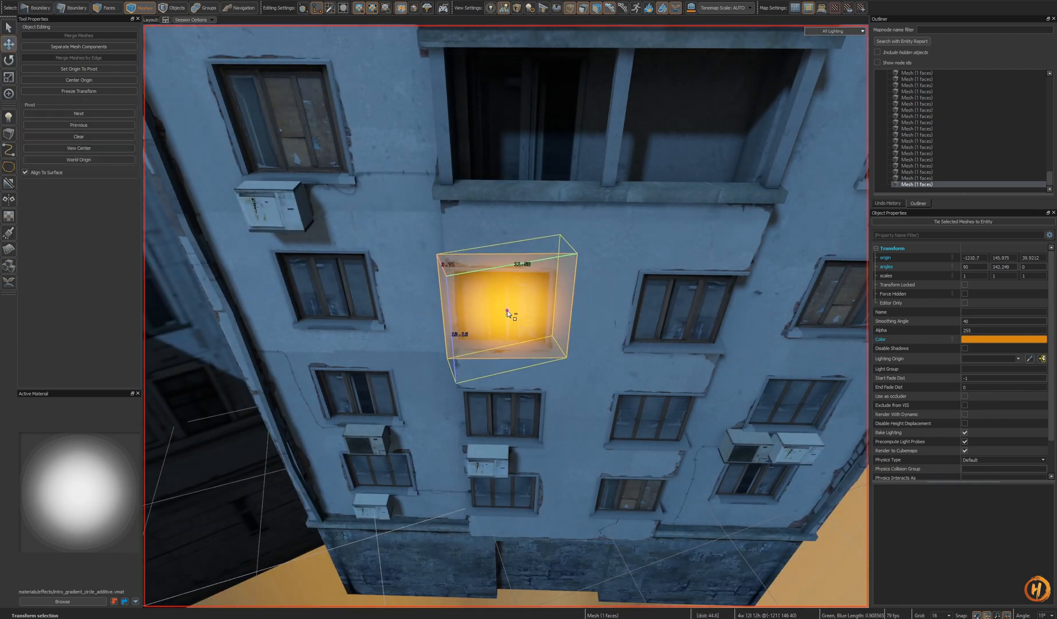
# - Clone the window glow quad onto neighbouring windows across the facade and save the map
pyautogui.moveTo(510, 321); pyautogui.dragTo(517, 343, button='right')
pyautogui.press('s')
pyautogui.keyDown('shift'); pyautogui.moveTo(470, 353); pyautogui.dragTo(580, 355); pyautogui.keyUp('shift')
pyautogui.press('s')
pyautogui.moveTo(576, 358); pyautogui.dragTo(564, 349, button='right')
pyautogui.keyDown('shift'); pyautogui.moveTo(566, 345); pyautogui.dragTo(663, 347); pyautogui.keyUp('shift')
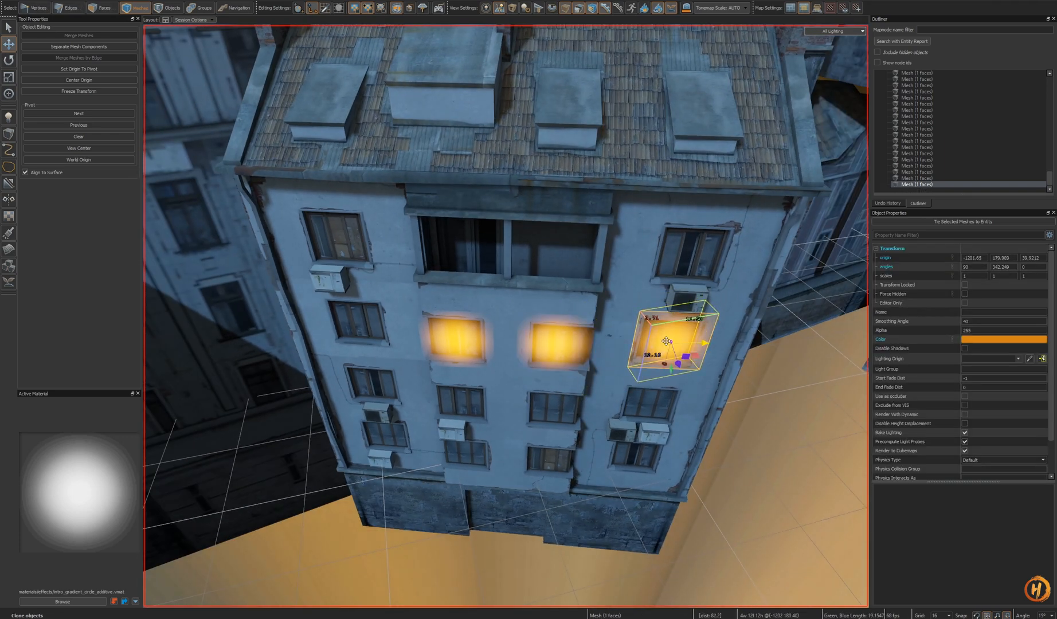
pyautogui.click(572, 358)
pyautogui.keyDown('alt'); pyautogui.moveTo(572, 359); pyautogui.dragTo(552, 387); pyautogui.keyUp('alt')
pyautogui.keyDown('shift'); pyautogui.moveTo(575, 446); pyautogui.dragTo(555, 471); pyautogui.keyUp('shift')
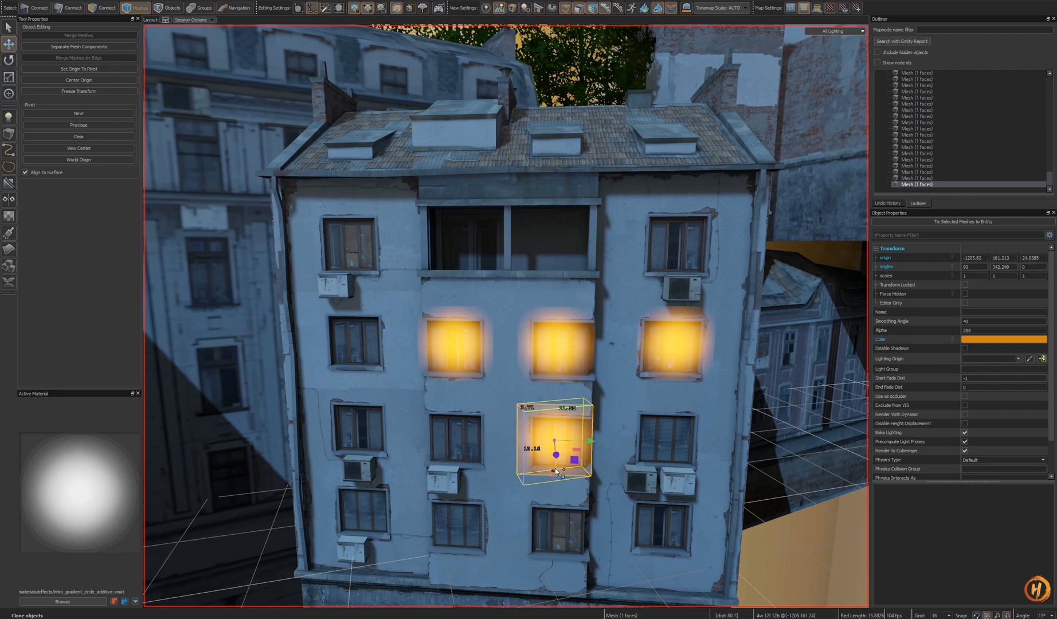
pyautogui.hotkey('ctrl', 's')
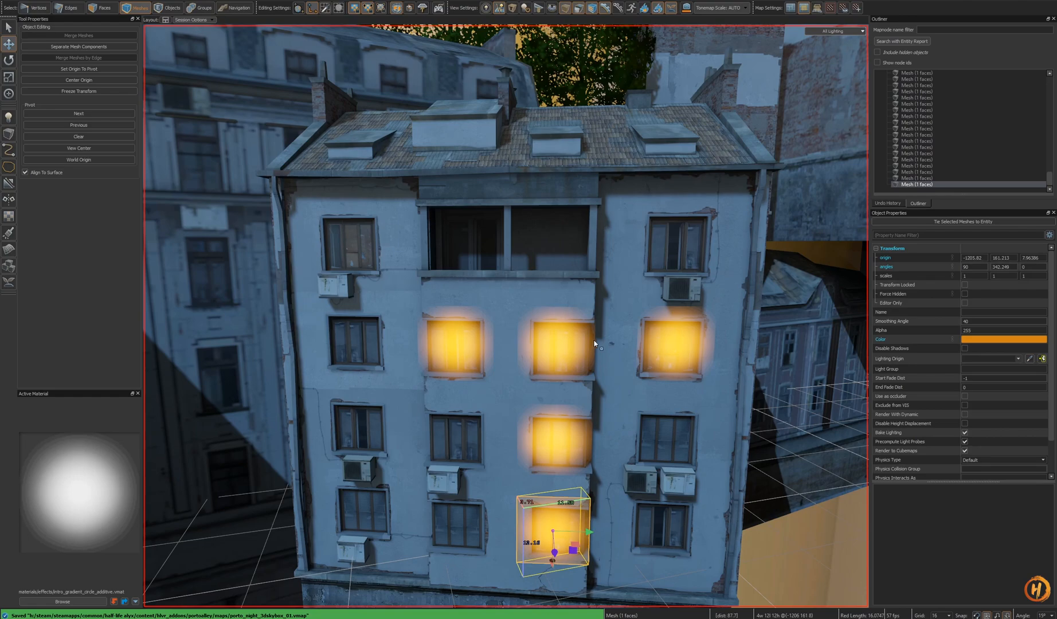
# - Position, rotate and scale a glow quad over a window on the tall building across the alley
pyautogui.press('s')
pyautogui.moveTo(594, 344); pyautogui.dragTo(374, 248, button='right')
pyautogui.press('w')
pyautogui.keyDown('shift'); pyautogui.middleClick(393, 228); pyautogui.keyUp('shift')
pyautogui.press('f')
pyautogui.press('e')
pyautogui.keyDown('alt'); pyautogui.moveTo(448, 264); pyautogui.dragTo(520, 367); pyautogui.keyUp('alt')
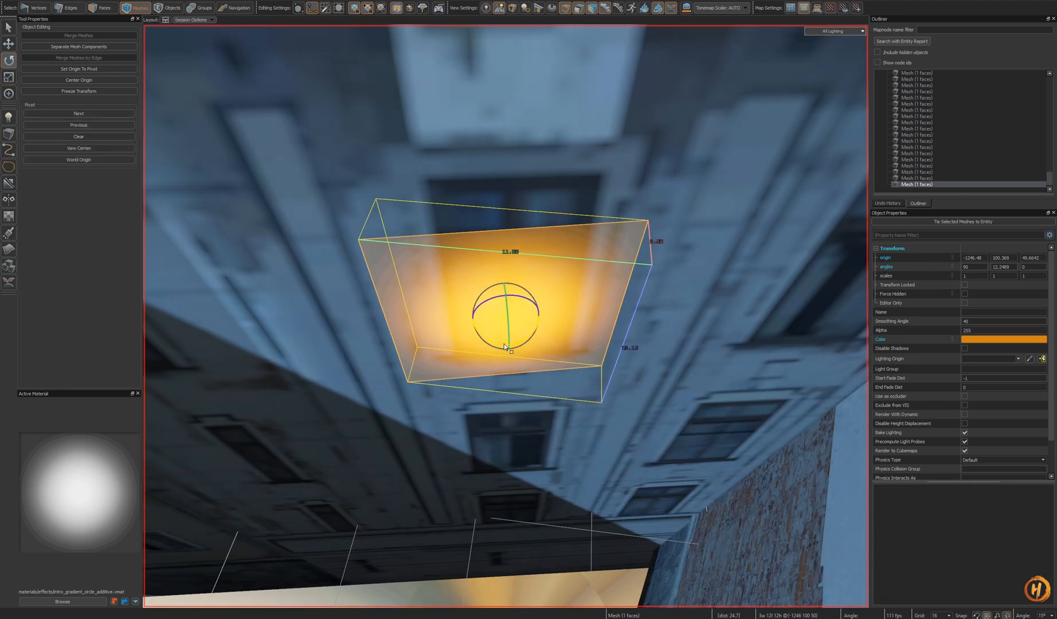
pyautogui.moveTo(504, 347); pyautogui.dragTo(502, 347)
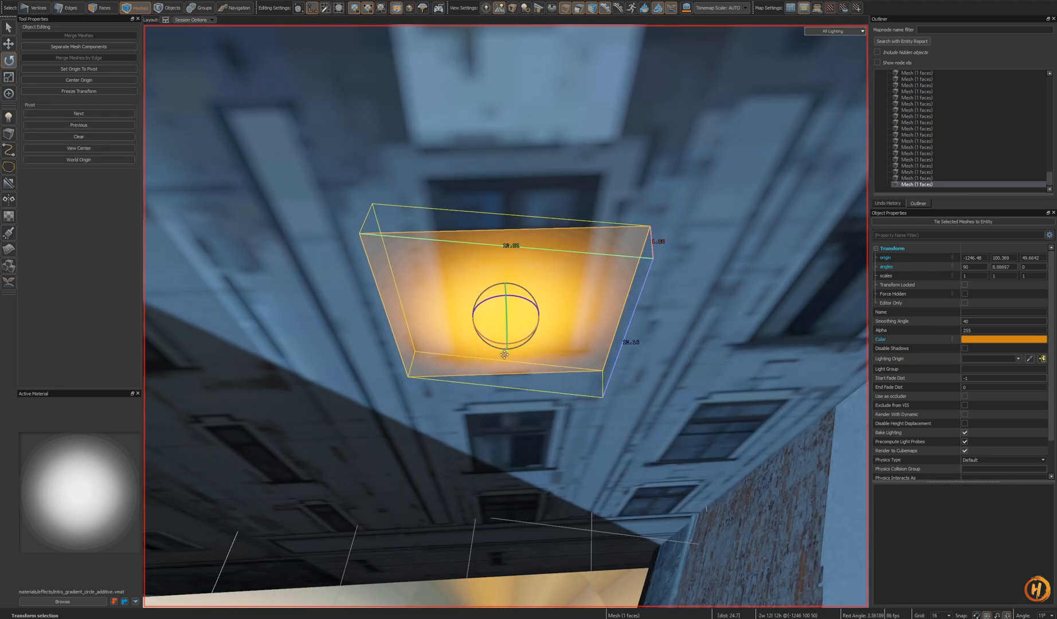
pyautogui.moveTo(502, 346); pyautogui.dragTo(508, 358, button='right')
pyautogui.press('s')
pyautogui.moveTo(511, 376)
pyautogui.mouseDown()
pyautogui.moveTo(512, 384)
pyautogui.moveTo(507, 347)
pyautogui.moveTo(509, 360)
pyautogui.mouseUp()
pyautogui.keyDown('alt'); pyautogui.moveTo(509, 359); pyautogui.dragTo(506, 349, button='right'); pyautogui.keyUp('alt')
pyautogui.moveTo(506, 349)
pyautogui.keyDown('alt'); pyautogui.mouseDown()
pyautogui.moveTo(508, 381)
pyautogui.moveTo(508, 355)
pyautogui.mouseUp(); pyautogui.keyUp('alt')
pyautogui.keyDown('alt'); pyautogui.moveTo(508, 355); pyautogui.dragTo(512, 355, button='right'); pyautogui.keyUp('alt')
pyautogui.press('t')
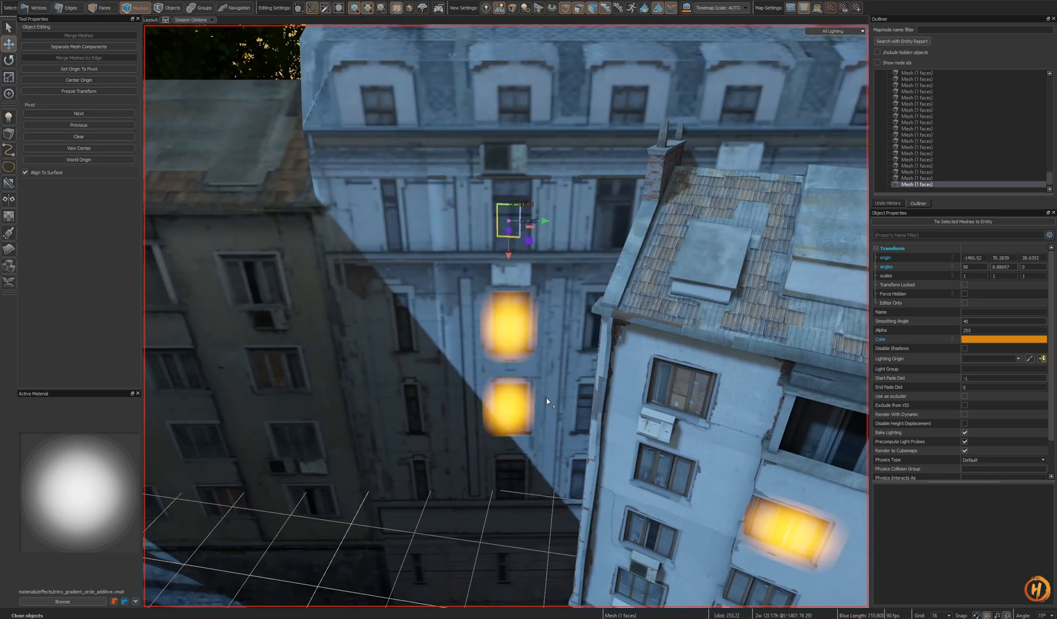
# - Clone the glow quad up the facade and onto the roof dormer windows
pyautogui.keyDown('shift'); pyautogui.moveTo(515, 437); pyautogui.dragTo(515, 231); pyautogui.keyUp('shift')
pyautogui.moveTo(562, 294); pyautogui.dragTo(561, 261, button='right')
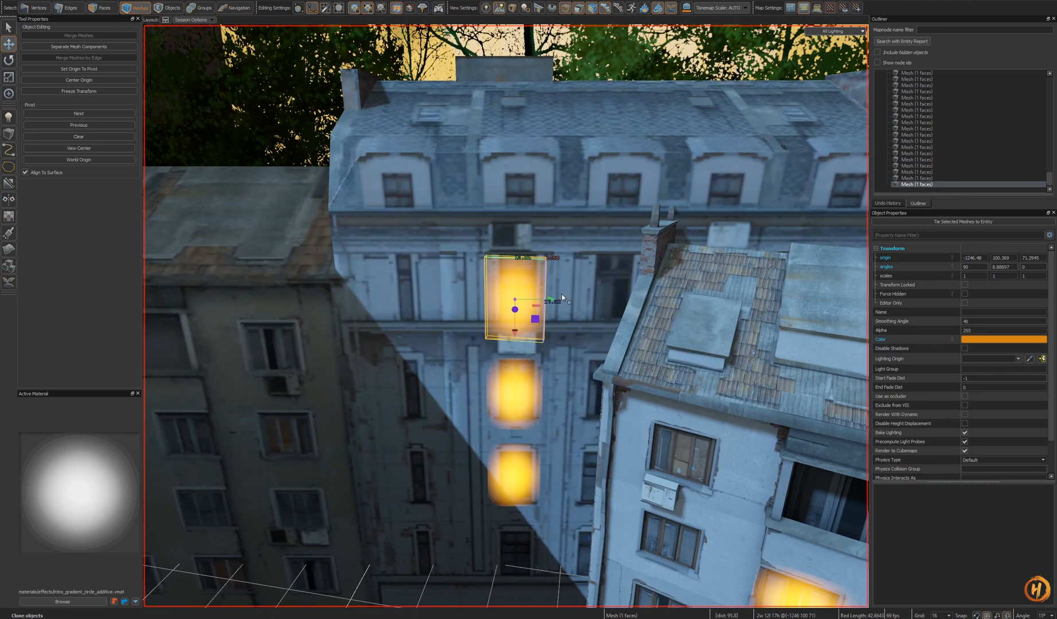
pyautogui.moveTo(514, 338)
pyautogui.keyDown('shift'); pyautogui.mouseDown()
pyautogui.moveTo(530, 191)
pyautogui.moveTo(560, 196)
pyautogui.mouseUp(); pyautogui.keyUp('shift')
pyautogui.press('e')
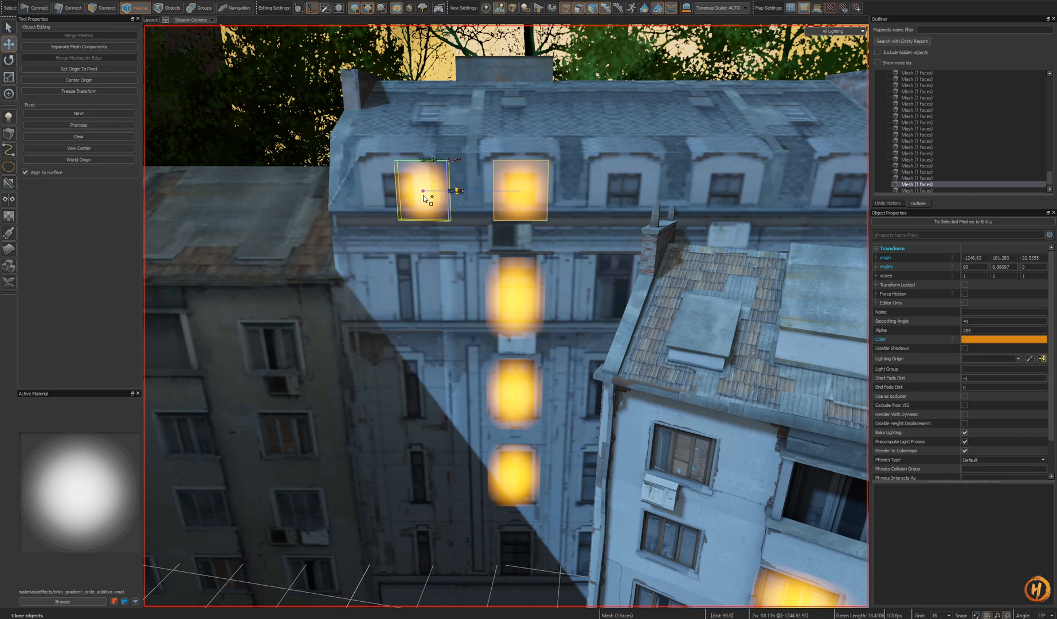
pyautogui.hotkey('shift', 'a')
pyautogui.moveTo(605, 191)
pyautogui.keyDown('shift'); pyautogui.mouseDown()
pyautogui.moveTo(631, 191)
pyautogui.moveTo(608, 321)
pyautogui.moveTo(602, 249)
pyautogui.mouseUp(); pyautogui.keyUp('shift')
pyautogui.scroll(-6, 619, 286)
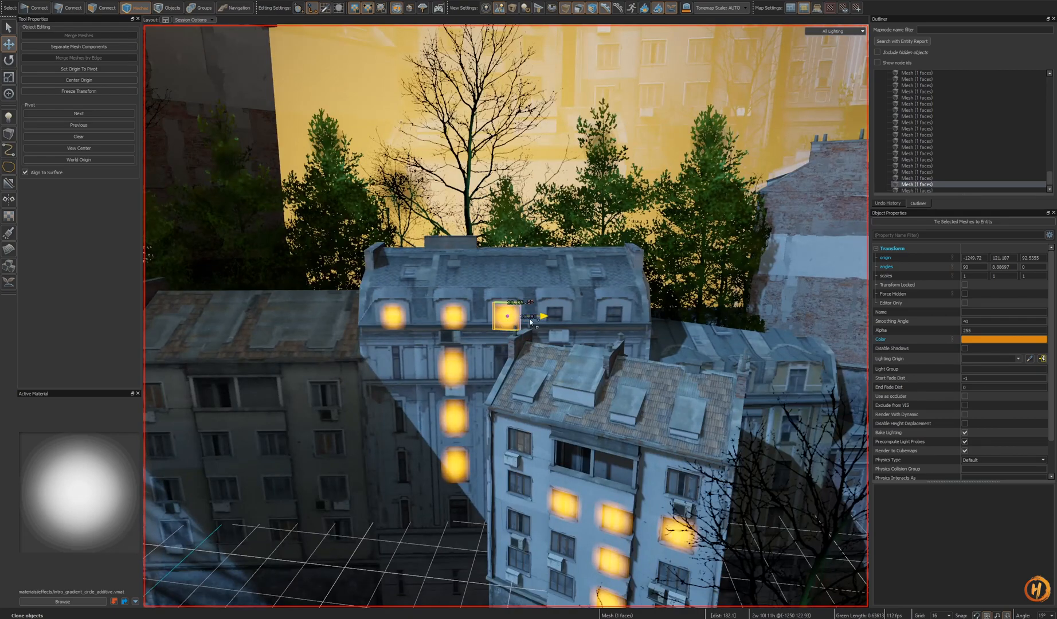
pyautogui.keyDown('shift'); pyautogui.moveTo(611, 319); pyautogui.dragTo(636, 318); pyautogui.keyUp('shift')
pyautogui.moveTo(635, 318)
pyautogui.mouseDown(button='right')
pyautogui.moveTo(586, 314)
pyautogui.moveTo(668, 330)
pyautogui.moveTo(463, 368)
pyautogui.mouseUp(button='right')
# - Paste a glow quad onto a window of the darker neighbouring building and resize it
pyautogui.press('w')
pyautogui.click(601, 307)
pyautogui.hotkey('ctrl', 'v')
pyautogui.hotkey('shift', 'a')
pyautogui.keyDown('alt'); pyautogui.moveTo(499, 264); pyautogui.dragTo(525, 282); pyautogui.keyUp('alt')
pyautogui.scroll(-2, 533, 321)
pyautogui.moveTo(524, 282); pyautogui.dragTo(542, 303, button='right')
pyautogui.hotkey('shift', 'a')
pyautogui.moveTo(542, 304)
pyautogui.keyDown('alt'); pyautogui.mouseDown()
pyautogui.moveTo(536, 358)
pyautogui.moveTo(534, 309)
pyautogui.mouseUp(); pyautogui.keyUp('alt')
pyautogui.press('s')
pyautogui.moveTo(534, 310)
pyautogui.mouseDown(button='right')
pyautogui.moveTo(510, 280)
pyautogui.moveTo(525, 298)
pyautogui.mouseUp(button='right')
pyautogui.press('w')
pyautogui.moveTo(516, 375); pyautogui.dragTo(501, 331, button='right')
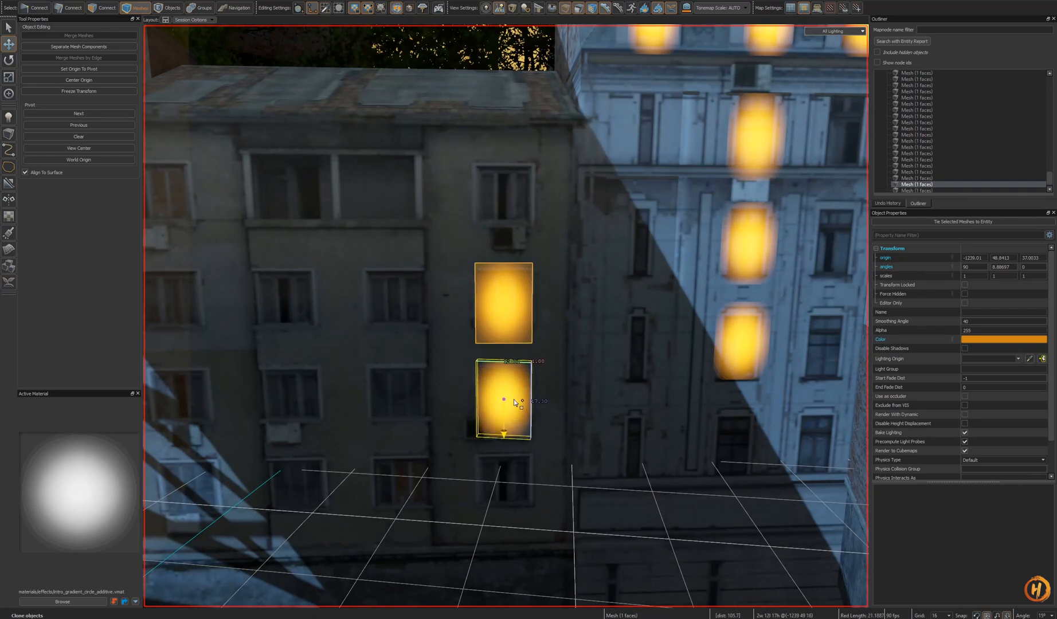
# - Clone the quad onto the windows above and below in the same column and rescale it
pyautogui.keyDown('shift'); pyautogui.moveTo(514, 399); pyautogui.dragTo(509, 465); pyautogui.keyUp('shift')
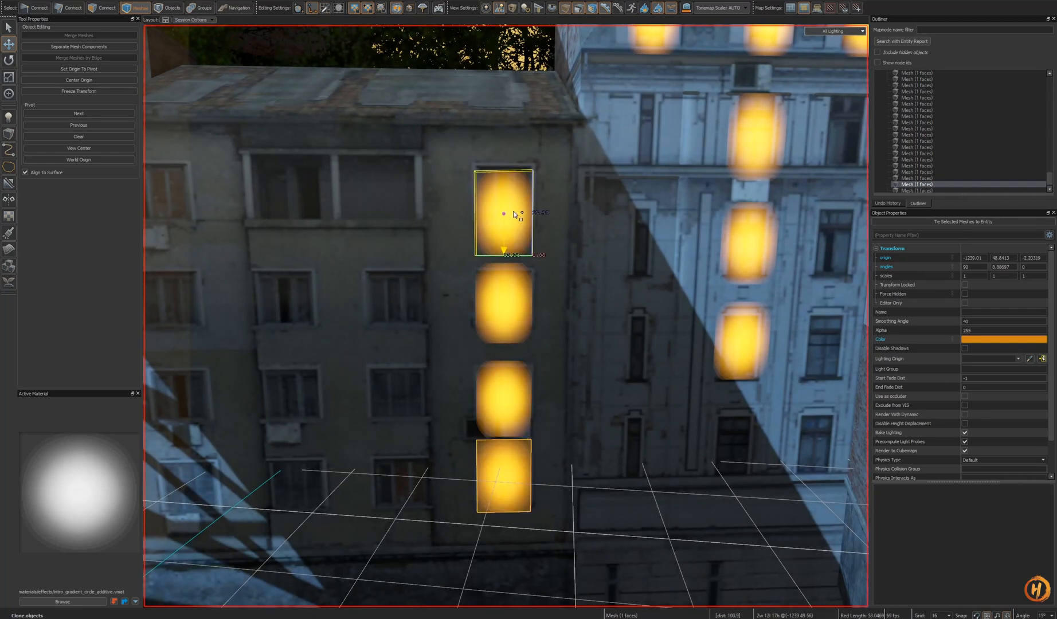
pyautogui.keyDown('shift'); pyautogui.moveTo(515, 218); pyautogui.dragTo(514, 217); pyautogui.keyUp('shift')
pyautogui.moveTo(514, 218); pyautogui.dragTo(506, 212, button='right')
pyautogui.press('s')
pyautogui.click(556, 290)
pyautogui.press('w')
pyautogui.click(523, 312)
pyautogui.moveTo(539, 296); pyautogui.dragTo(506, 317, button='right')
pyautogui.press('s')
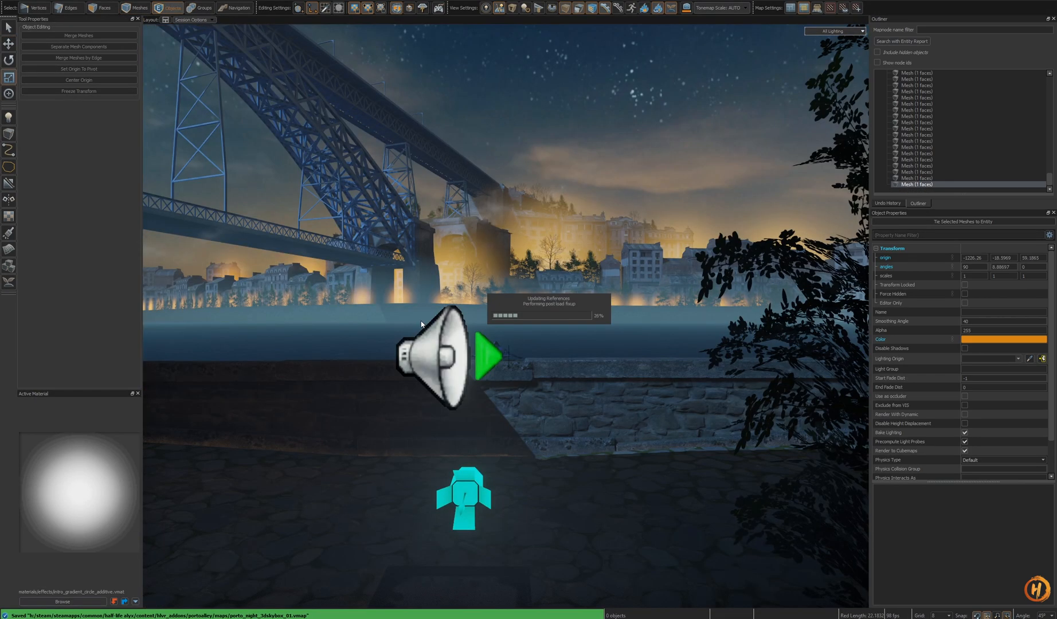
# - Compare the window glows in the main map view and the skybox view
pyautogui.press('w')
pyautogui.press('s')
pyautogui.press('w')
pyautogui.press('s')
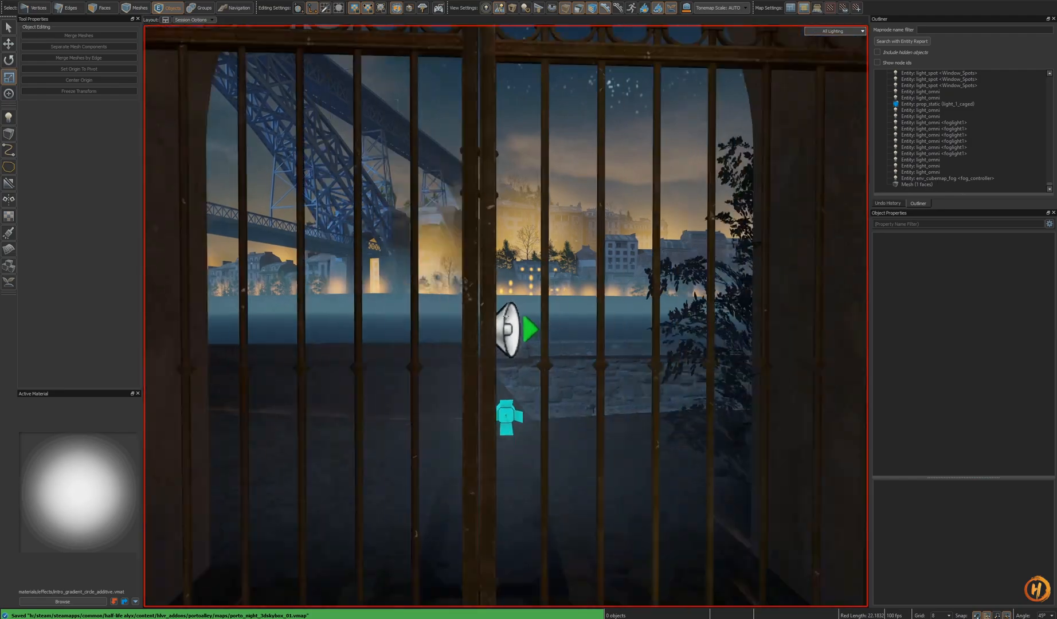
pyautogui.press('w')
pyautogui.press('s')
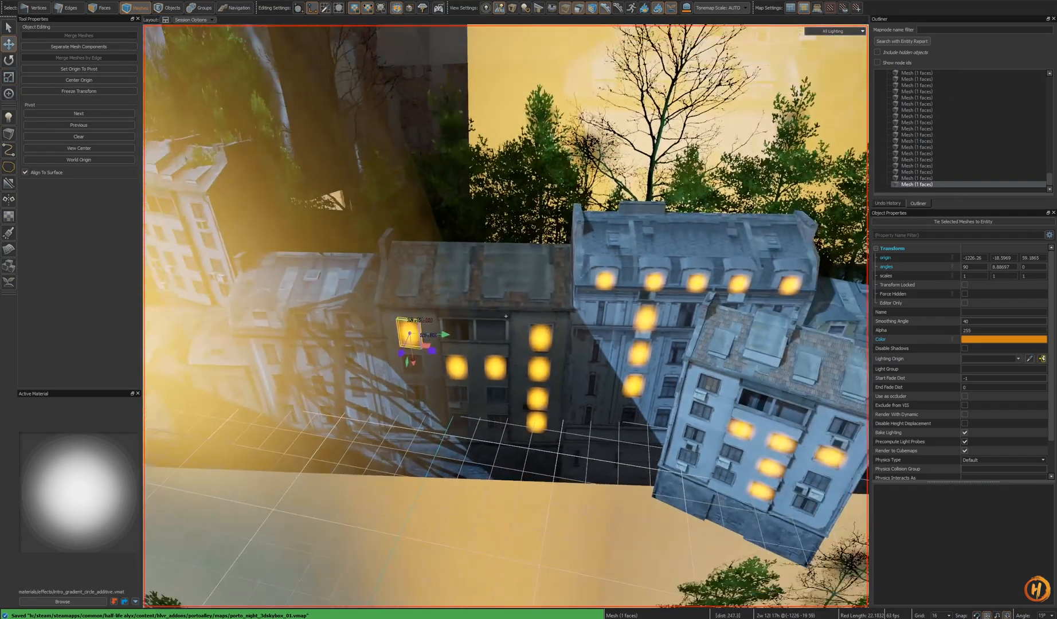
pyautogui.press('s')
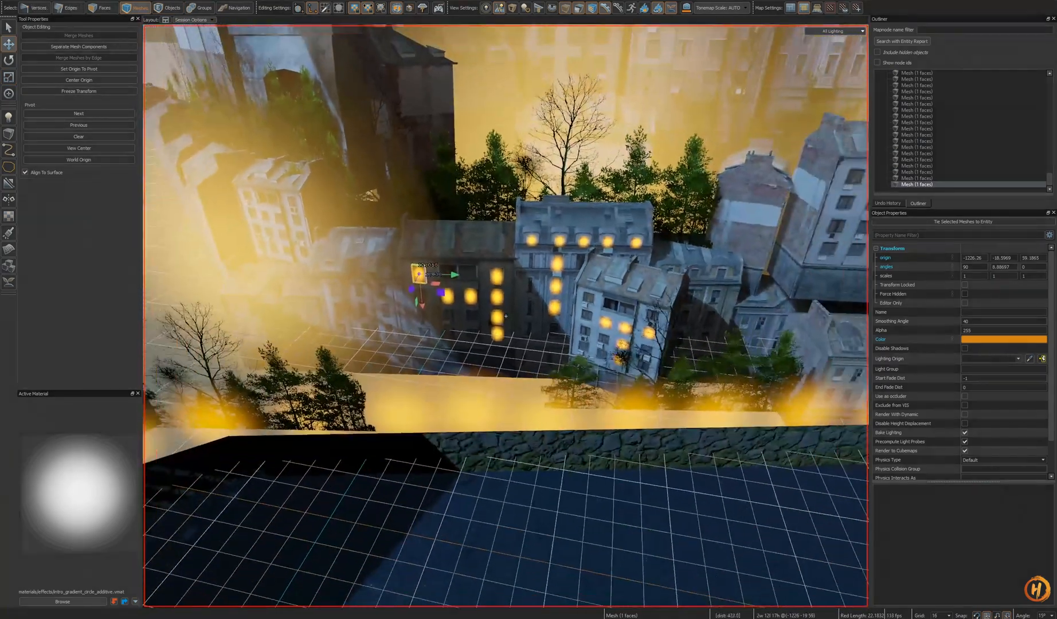
pyautogui.press('w')
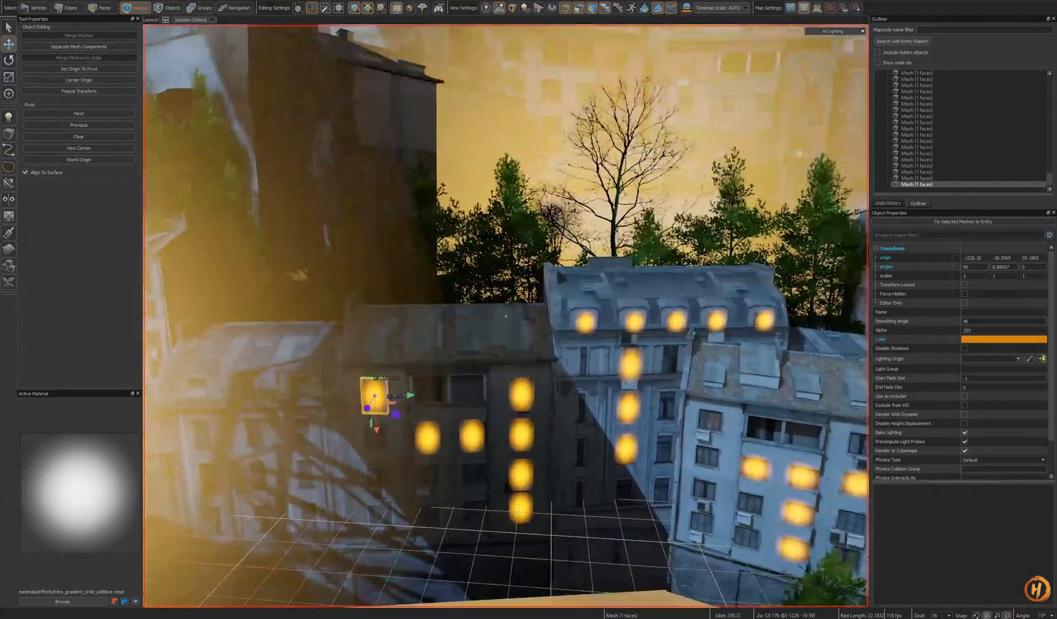
pyautogui.press('w')
# - Select the window glow quads on both skybox buildings, adjust their shared colour in the colour picker, and save the map
pyautogui.keyDown('ctrl'); pyautogui.click(441, 428); pyautogui.keyUp('ctrl')
pyautogui.keyDown('ctrl'); pyautogui.click(538, 464); pyautogui.keyUp('ctrl')
pyautogui.keyDown('ctrl'); pyautogui.click(443, 423); pyautogui.keyUp('ctrl')
pyautogui.keyDown('ctrl'); pyautogui.click(443, 423); pyautogui.keyUp('ctrl')
pyautogui.moveTo(443, 422); pyautogui.dragTo(402, 396, button='right')
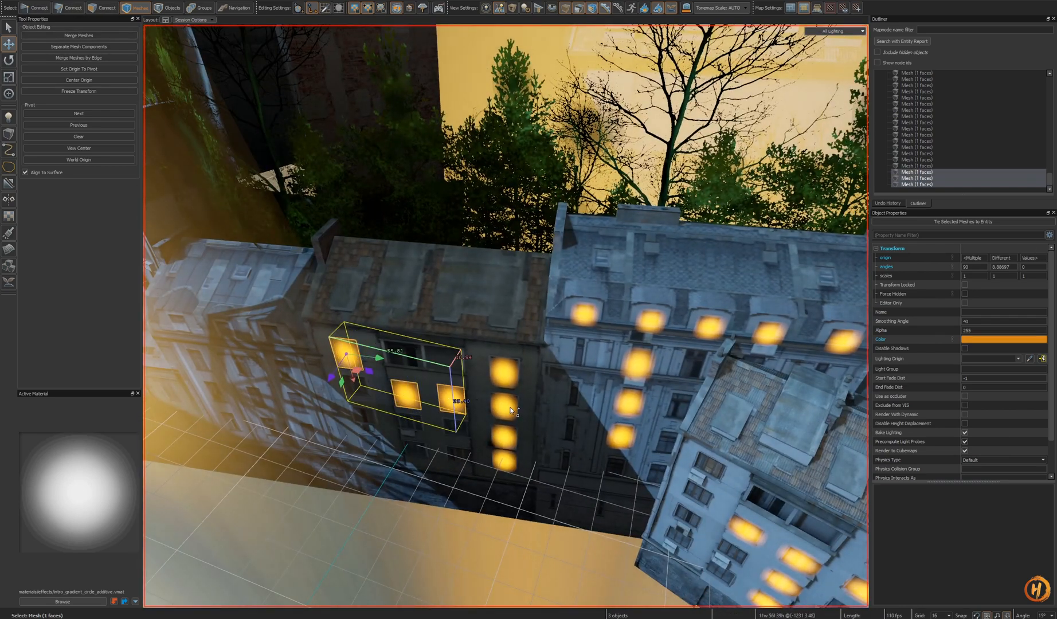
pyautogui.keyDown('ctrl'); pyautogui.click(503, 443); pyautogui.keyUp('ctrl')
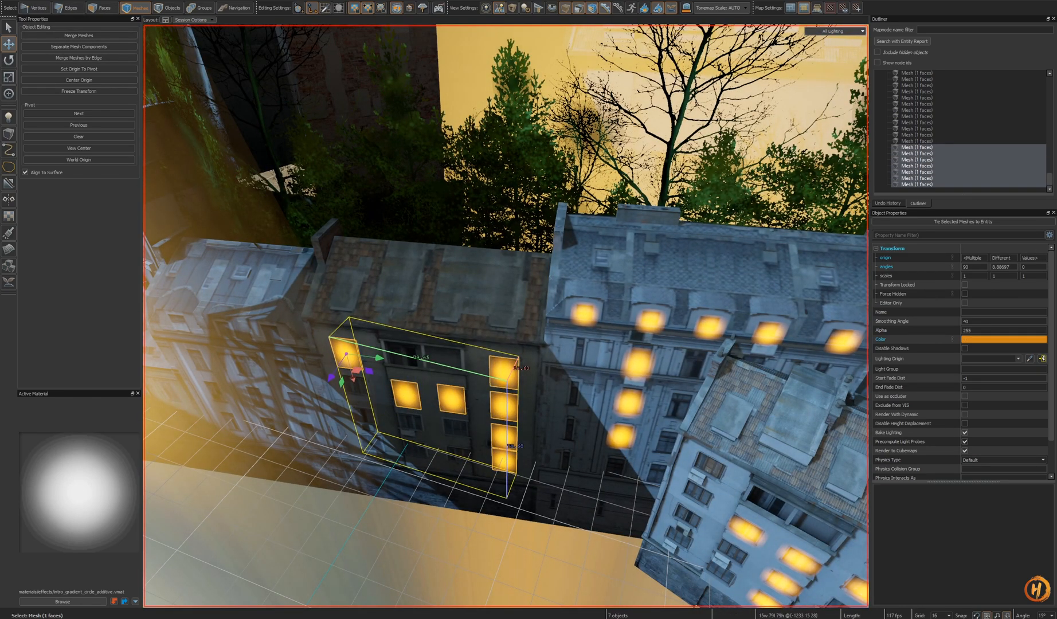
pyautogui.moveTo(543, 346); pyautogui.dragTo(558, 345, button='right')
pyautogui.keyDown('ctrl'); pyautogui.click(570, 317); pyautogui.keyUp('ctrl')
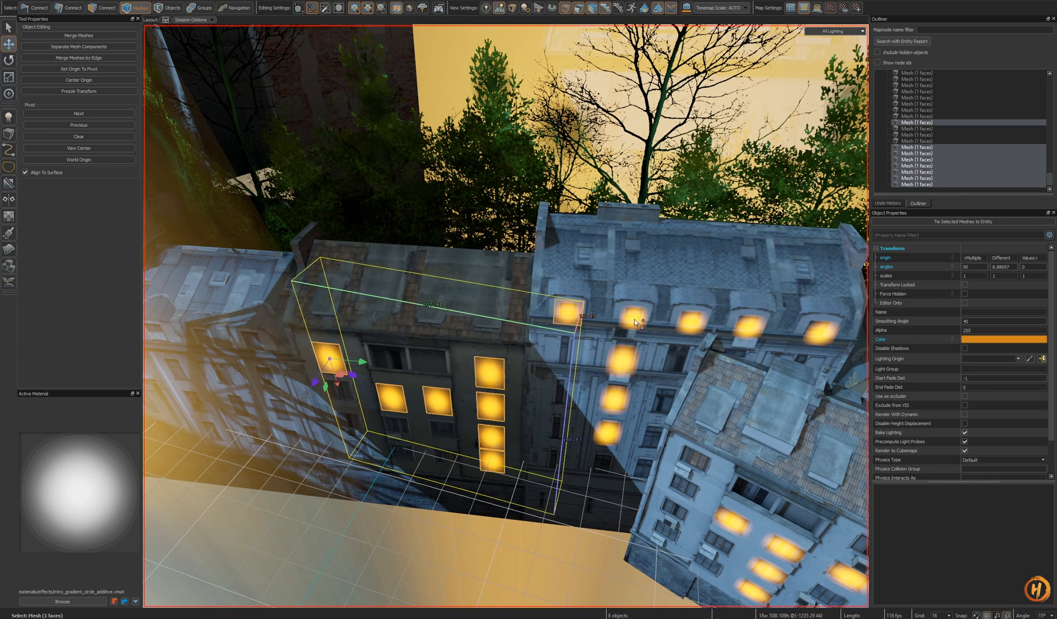
pyautogui.keyDown('ctrl'); pyautogui.click(633, 319); pyautogui.keyUp('ctrl')
pyautogui.keyDown('ctrl'); pyautogui.click(621, 362); pyautogui.keyUp('ctrl')
pyautogui.keyDown('ctrl'); pyautogui.click(689, 330); pyautogui.keyUp('ctrl')
pyautogui.keyDown('ctrl'); pyautogui.click(748, 326); pyautogui.keyUp('ctrl')
pyautogui.keyDown('ctrl'); pyautogui.click(820, 332); pyautogui.keyUp('ctrl')
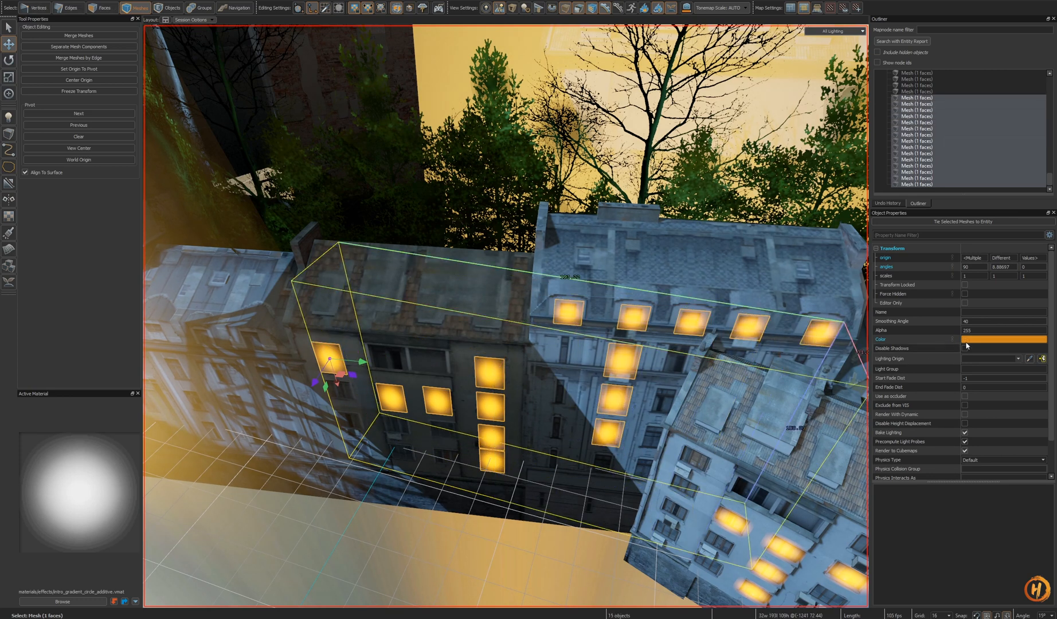
pyautogui.click(986, 340)
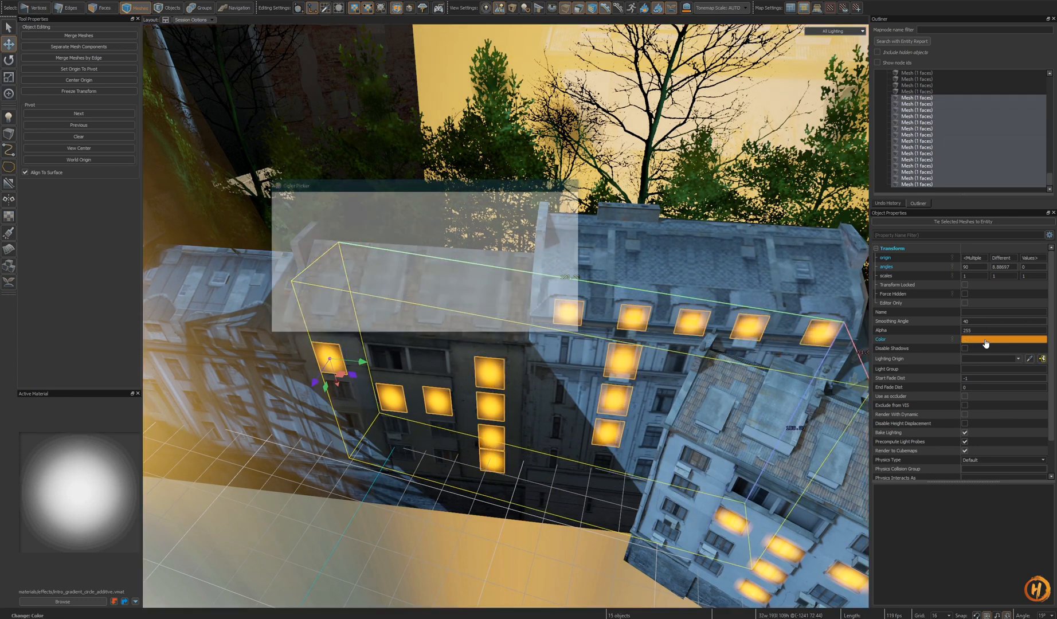
pyautogui.click(540, 331)
pyautogui.press('s')
pyautogui.moveTo(565, 376)
pyautogui.mouseDown(button='right')
pyautogui.moveTo(567, 367)
pyautogui.moveTo(568, 381)
pyautogui.mouseUp(button='right')
pyautogui.press('Escape')
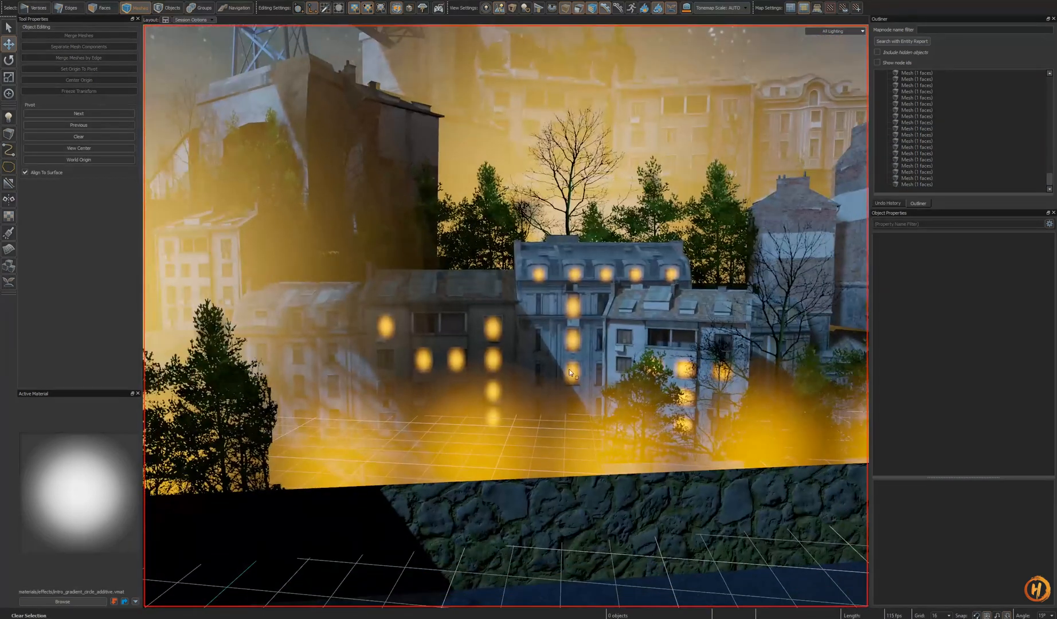
pyautogui.hotkey('ctrl', 's')
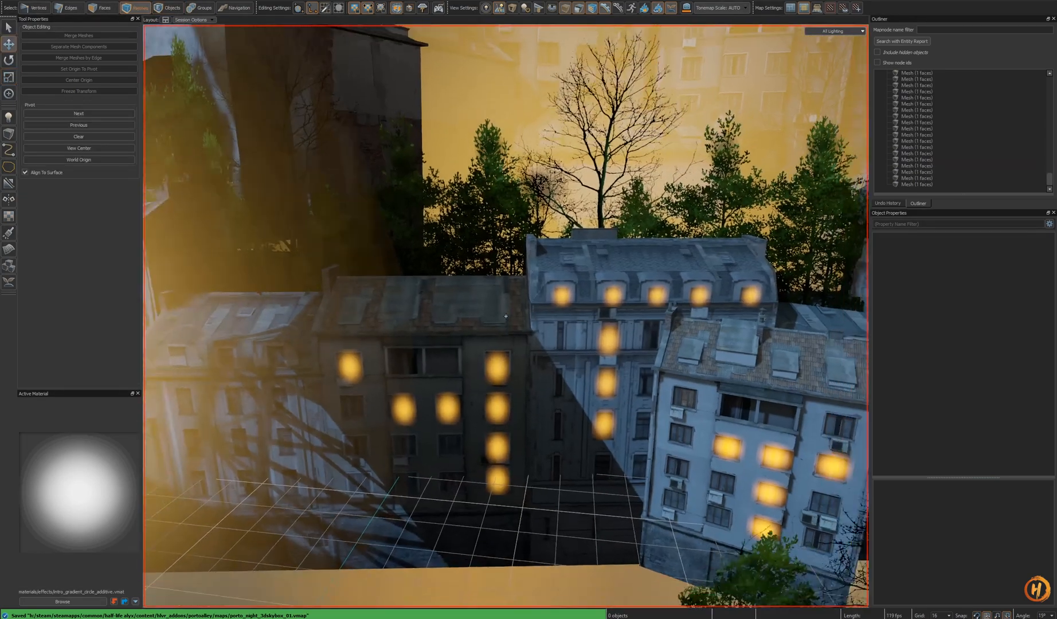
# - Paste a glow quad onto an upper window of the pale apartment block and align it to the wall
pyautogui.moveTo(506, 316); pyautogui.dragTo(507, 318, button='right')
pyautogui.press('s')
pyautogui.click(605, 384)
pyautogui.moveTo(605, 384); pyautogui.dragTo(596, 354, button='right')
pyautogui.press('w')
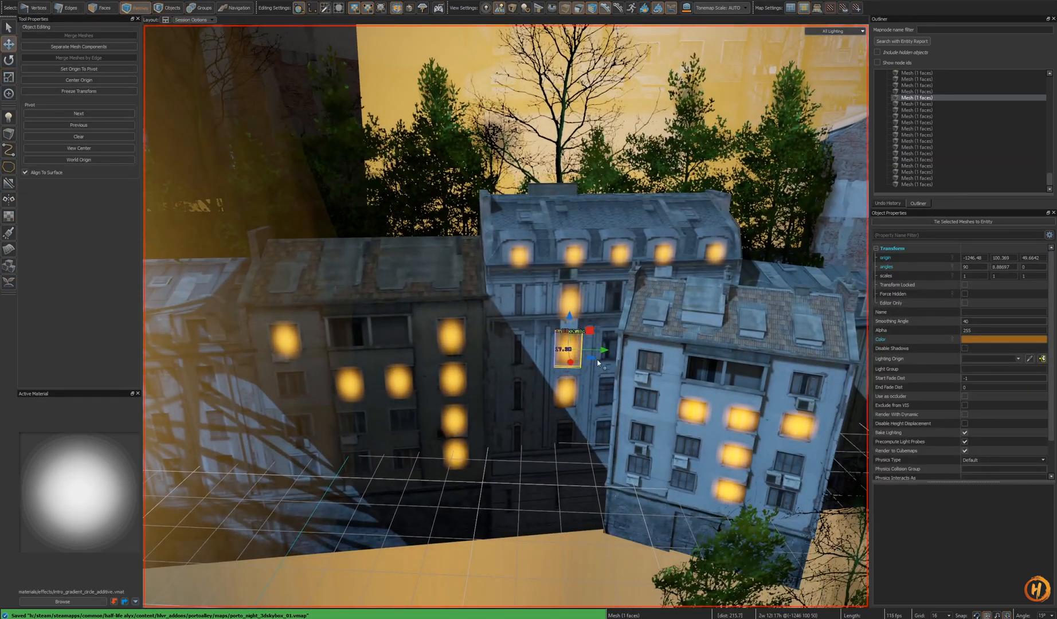
pyautogui.press('s')
pyautogui.moveTo(522, 362); pyautogui.dragTo(505, 314, button='right')
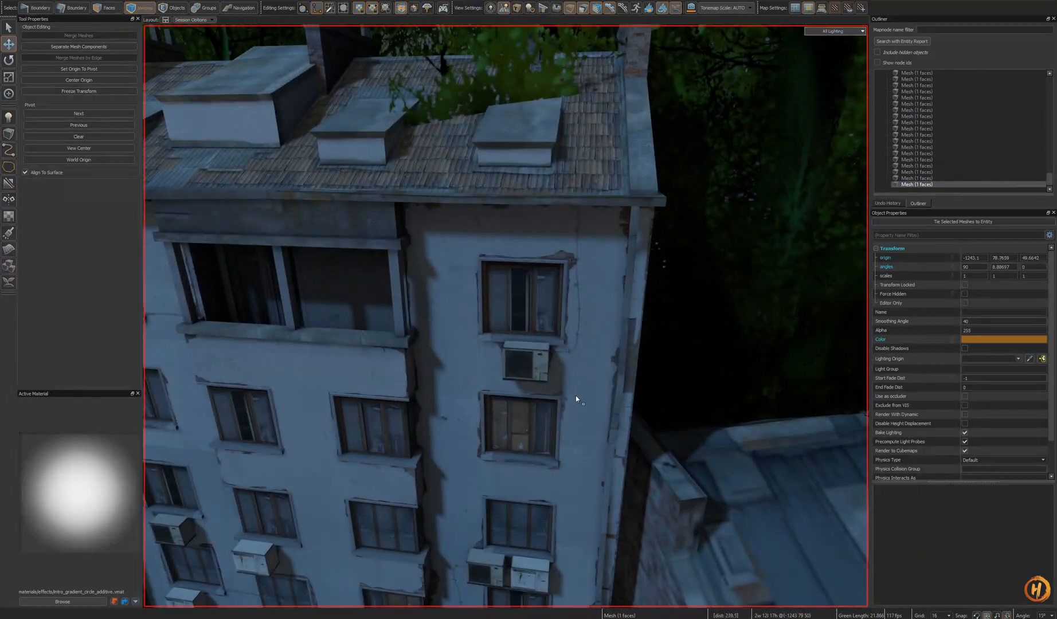
pyautogui.hotkey('ctrl', 'v')
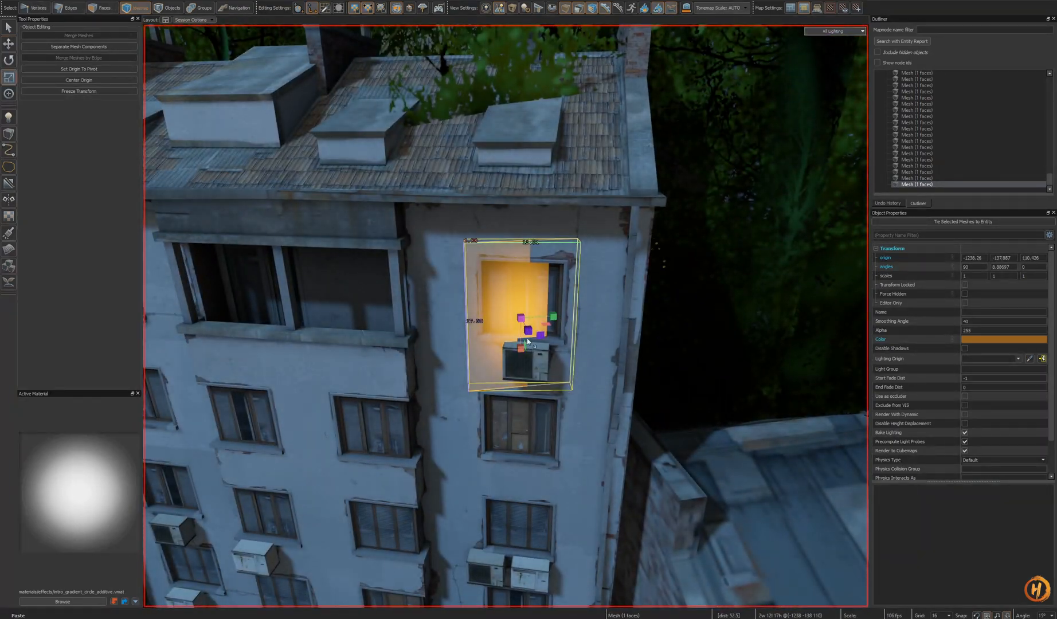
pyautogui.moveTo(538, 332); pyautogui.dragTo(500, 301)
pyautogui.hotkey('shift', 'a')
pyautogui.press('t')
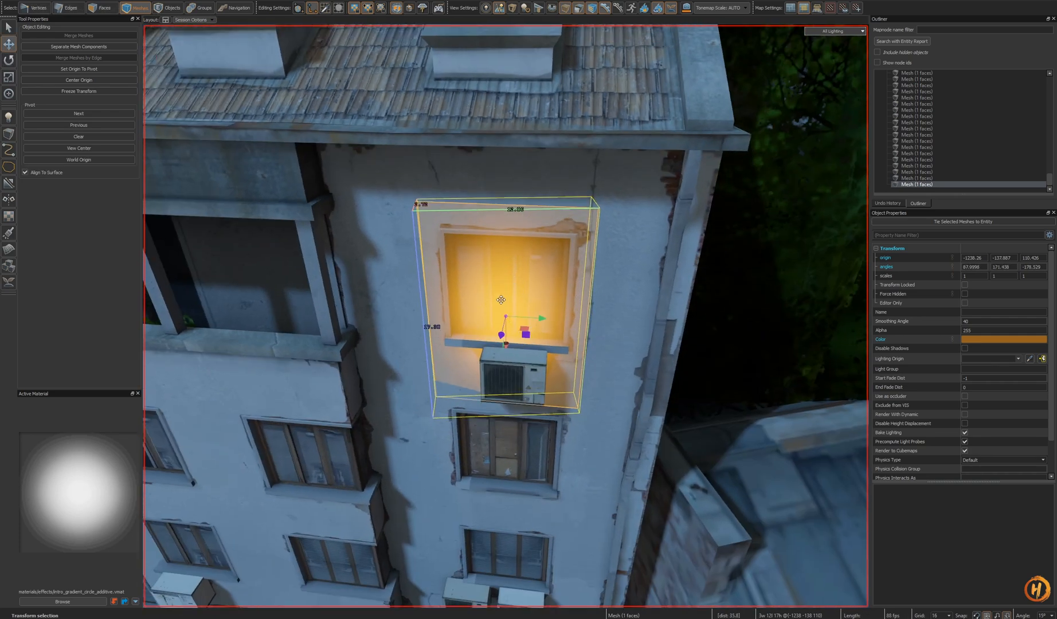
pyautogui.moveTo(504, 344); pyautogui.dragTo(506, 303)
pyautogui.hotkey('ctrl', 'z')
pyautogui.hotkey('ctrl', 'z')
pyautogui.hotkey('ctrl', 'z')
# - Clone the quad onto the window below, shrink it to fit, and save
pyautogui.moveTo(506, 306); pyautogui.dragTo(532, 321, button='right')
pyautogui.press('w')
pyautogui.keyDown('shift'); pyautogui.moveTo(509, 336); pyautogui.dragTo(504, 459); pyautogui.keyUp('shift')
pyautogui.moveTo(504, 458); pyautogui.dragTo(571, 360, button='right')
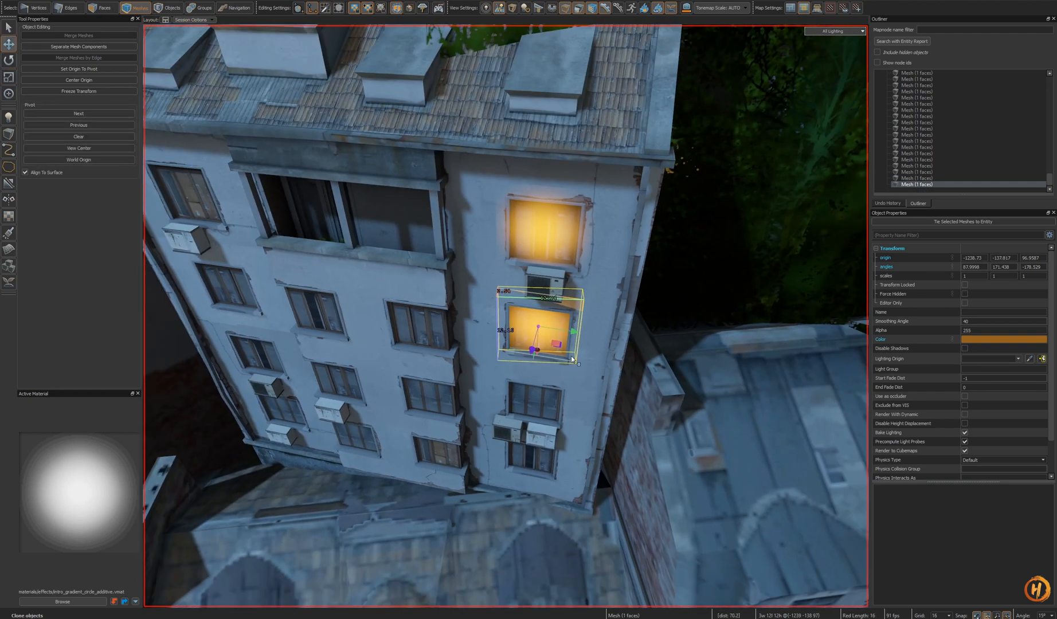
pyautogui.hotkey('ctrl', 's')
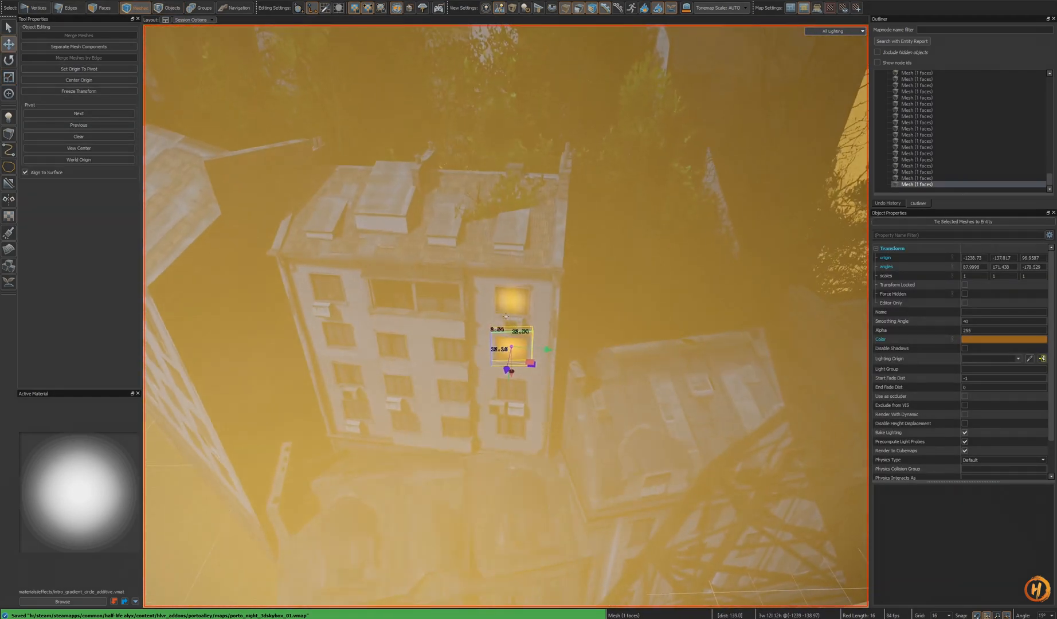
# - Clone glow quads onto the left column of windows and an upper right window of the pale block, resizing them
pyautogui.moveTo(506, 316); pyautogui.dragTo(565, 367, button='right')
pyautogui.press('w')
pyautogui.keyDown('shift'); pyautogui.moveTo(565, 367); pyautogui.dragTo(442, 361); pyautogui.keyUp('shift')
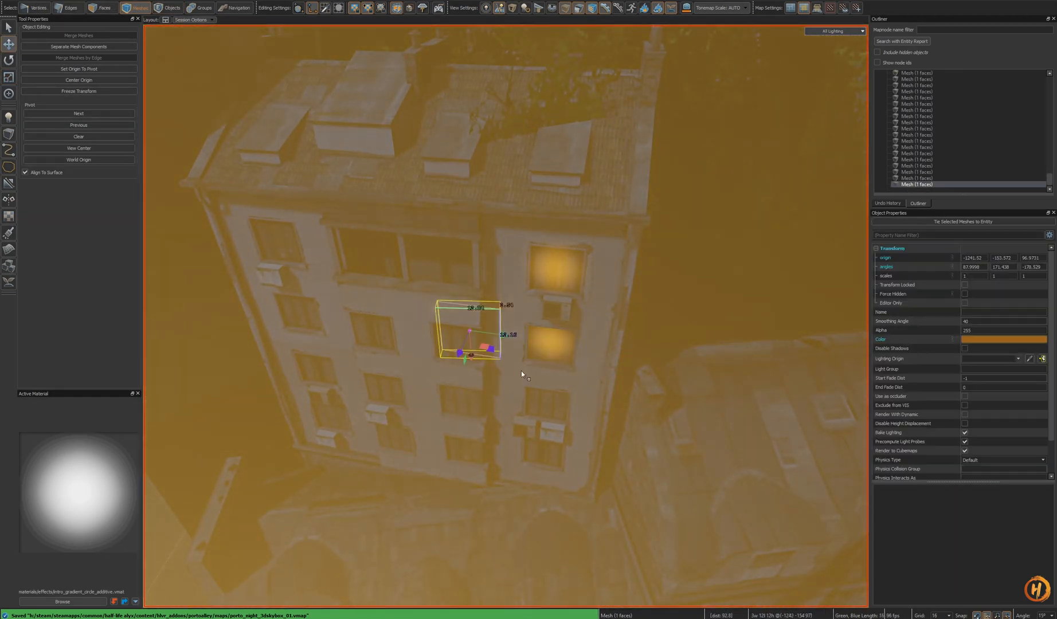
pyautogui.scroll(-3, 458, 341)
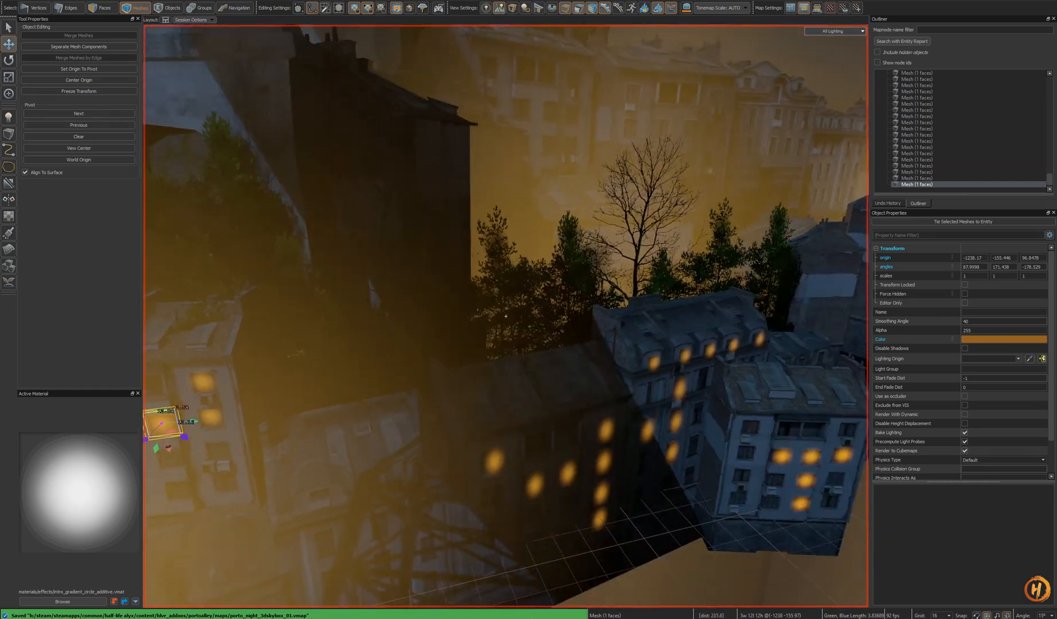
pyautogui.moveTo(505, 315)
pyautogui.mouseDown(button='right')
pyautogui.moveTo(497, 337)
pyautogui.moveTo(505, 316)
pyautogui.mouseUp(button='right')
pyautogui.press('r')
pyautogui.moveTo(506, 342); pyautogui.dragTo(520, 337)
pyautogui.moveTo(520, 336); pyautogui.dragTo(505, 316, button='right')
pyautogui.keyDown('alt'); pyautogui.moveTo(521, 336); pyautogui.dragTo(510, 310); pyautogui.keyUp('alt')
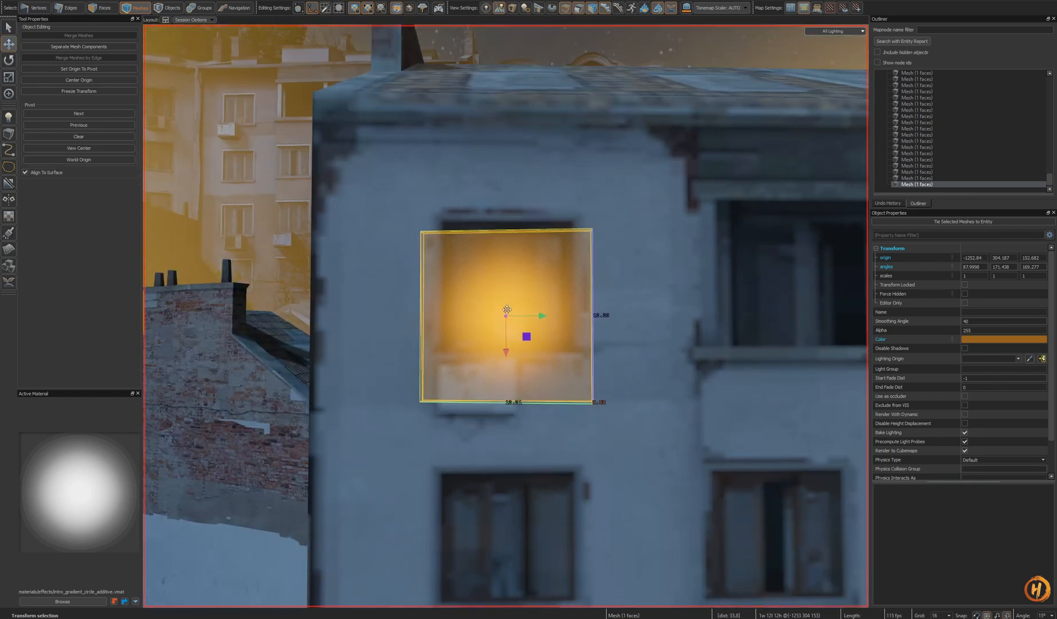
pyautogui.press('t')
pyautogui.moveTo(506, 351)
pyautogui.keyDown('ctrl'); pyautogui.mouseDown()
pyautogui.moveTo(507, 293)
pyautogui.moveTo(507, 331)
pyautogui.mouseUp(); pyautogui.keyUp('ctrl')
pyautogui.moveTo(562, 340); pyautogui.dragTo(506, 316, button='right')
pyautogui.press('s')
pyautogui.press('w')
pyautogui.keyDown('ctrl'); pyautogui.moveTo(506, 317); pyautogui.dragTo(506, 320); pyautogui.keyUp('ctrl')
pyautogui.press('s')
pyautogui.moveTo(506, 319); pyautogui.dragTo(505, 379, button='right')
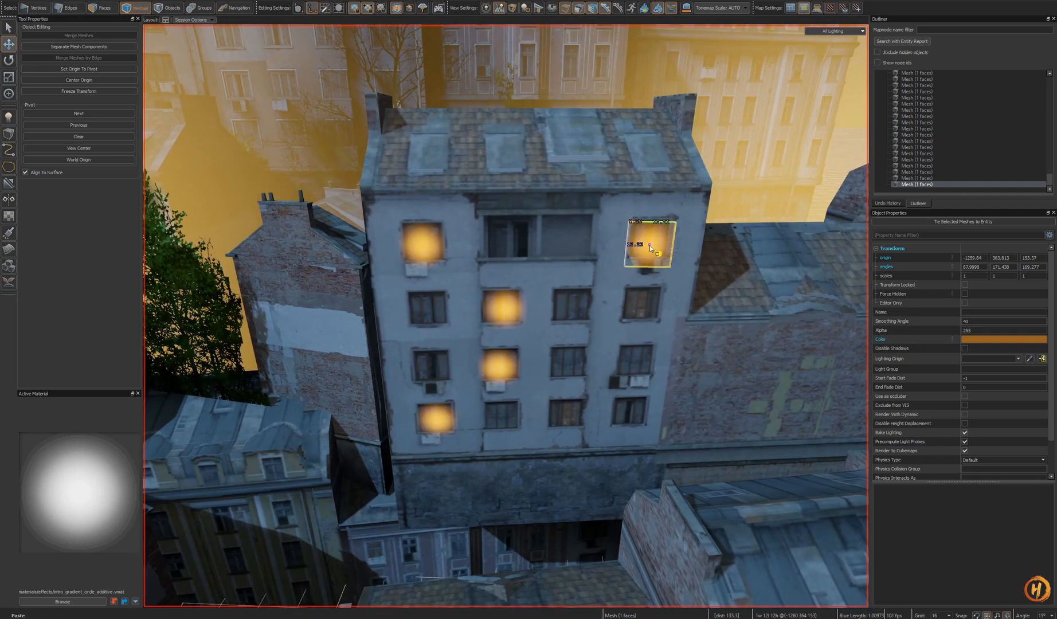
# - Paste a glow quad onto a lower right window of the pale block and save
pyautogui.hotkey('ctrl', 'v')
pyautogui.moveTo(649, 288); pyautogui.dragTo(642, 383)
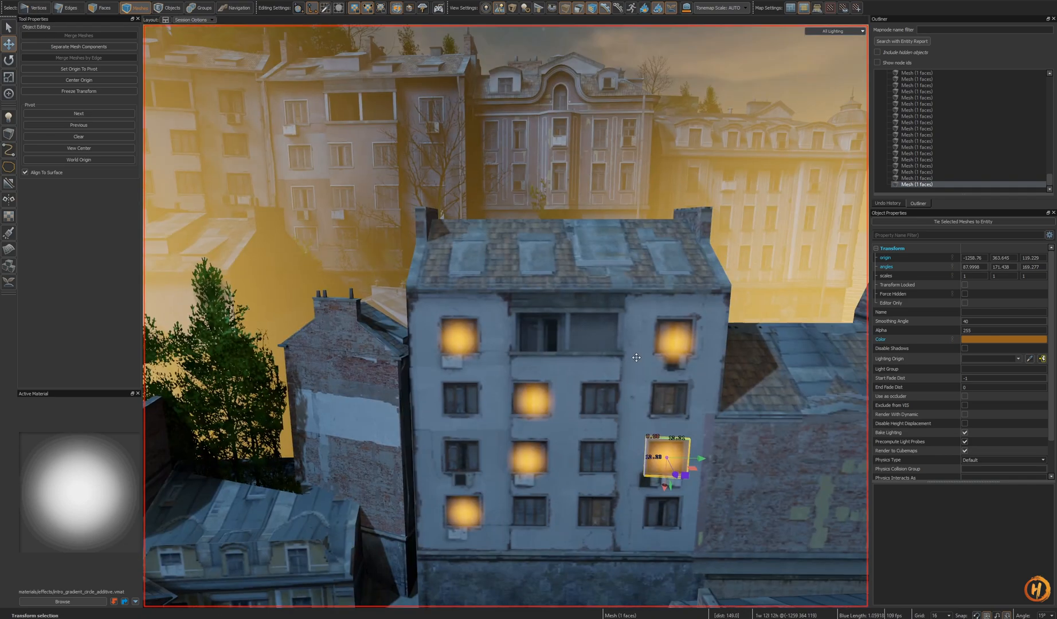
pyautogui.hotkey('ctrl', 's')
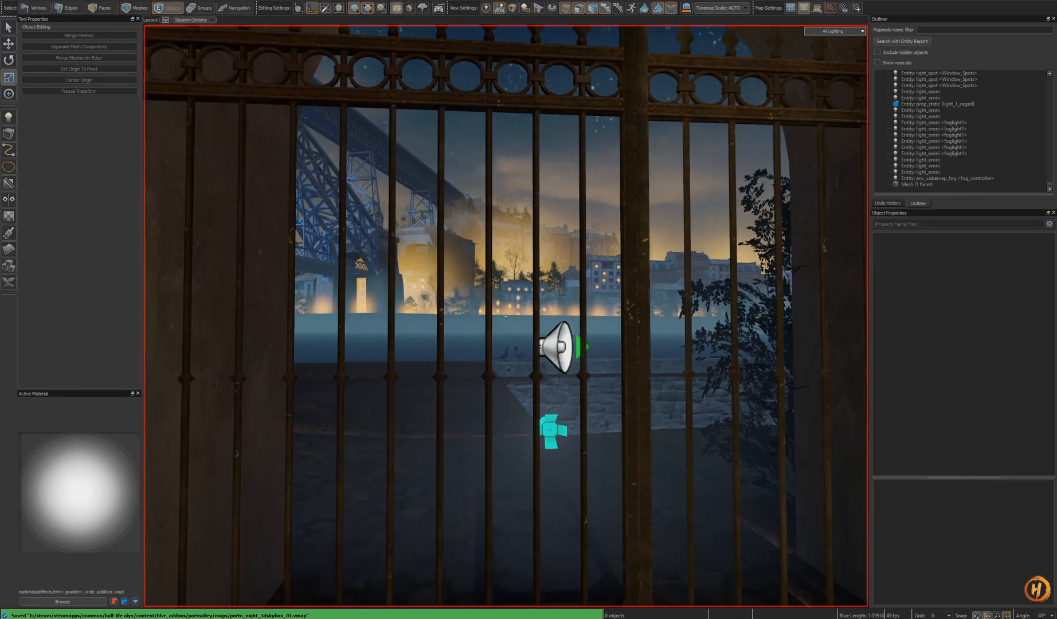
# - Switch between the main map view and the skybox view to check the new window glows
pyautogui.press('s')
pyautogui.moveTo(505, 316); pyautogui.dragTo(506, 316, button='right')
pyautogui.press('w')
pyautogui.press('s')
pyautogui.press('w')
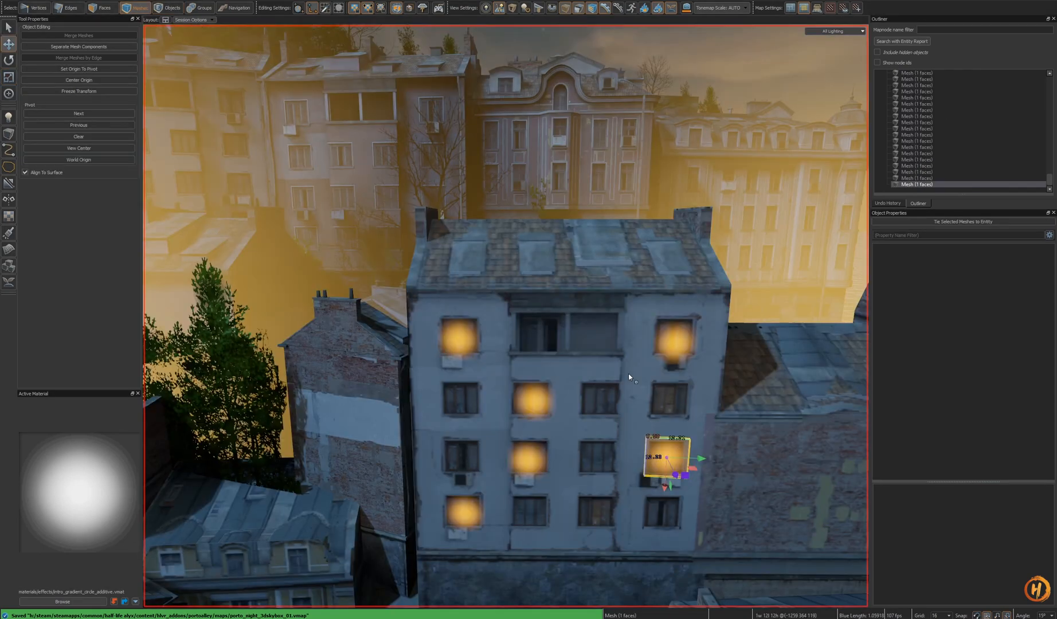
pyautogui.press('s')
pyautogui.moveTo(505, 315); pyautogui.dragTo(506, 316, button='right')
pyautogui.press('w')
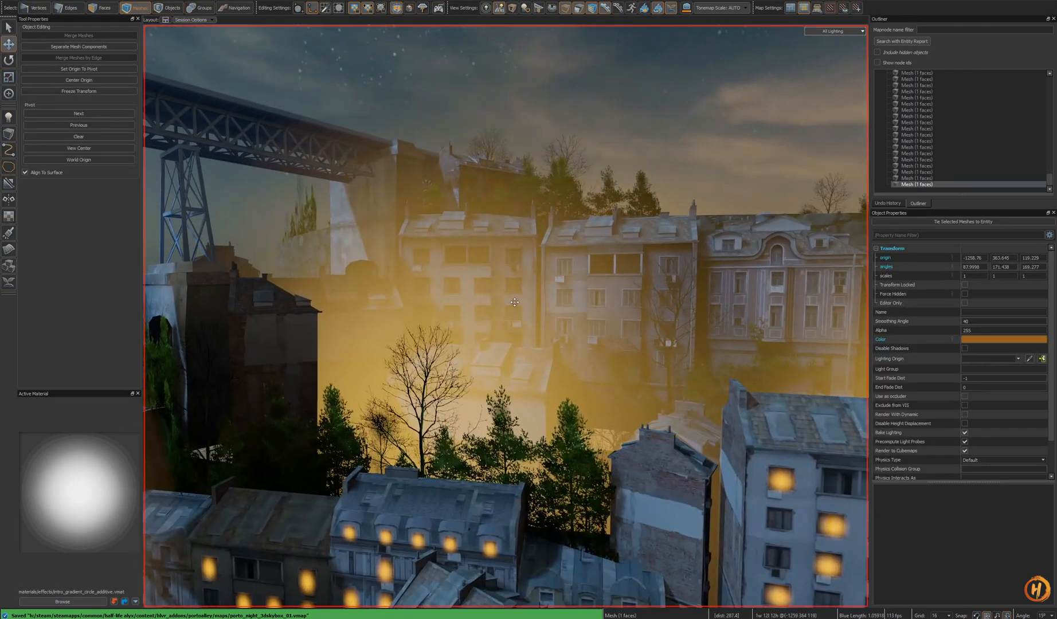
# - Delete the selected quad and paste a glow quad onto a window of the grey apartment block, aligned to its wall
pyautogui.click(518, 309)
pyautogui.press('Delete')
pyautogui.press('w')
pyautogui.hotkey('ctrl', 'v')
pyautogui.hotkey('shift', 'a')
pyautogui.keyDown('alt'); pyautogui.moveTo(522, 410); pyautogui.dragTo(505, 301); pyautogui.keyUp('alt')
pyautogui.press('e')
pyautogui.press('r')
pyautogui.press('w')
pyautogui.hotkey('ctrl', 'z')
pyautogui.scroll(-5, 507, 301)
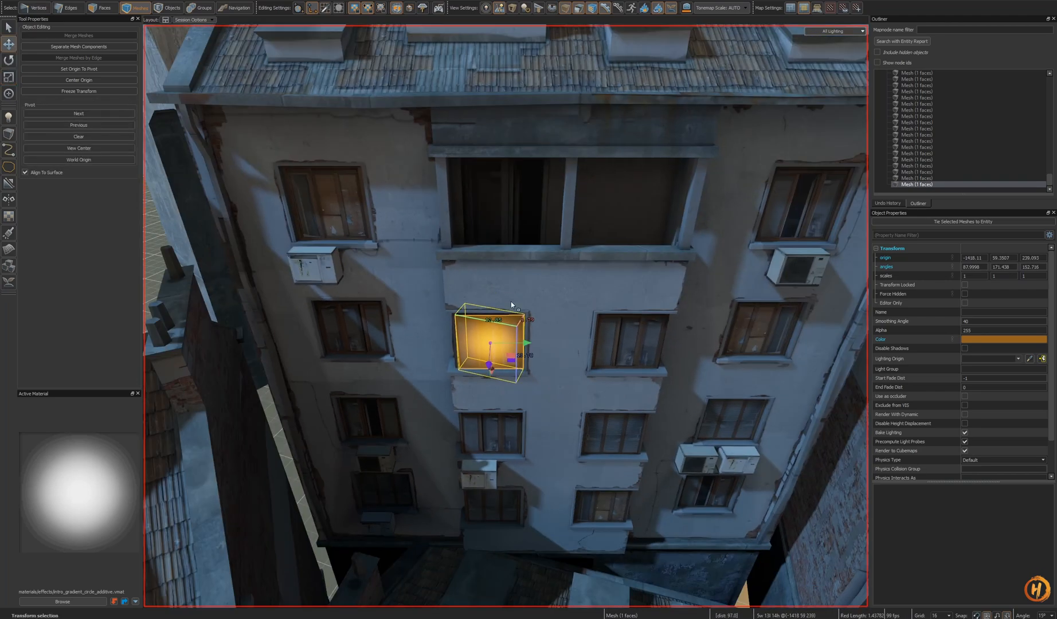
# - Paste glow quads onto the two neighbouring windows on the same floor of the grey block
pyautogui.hotkey('ctrl', 'c')
pyautogui.hotkey('ctrl', 'v')
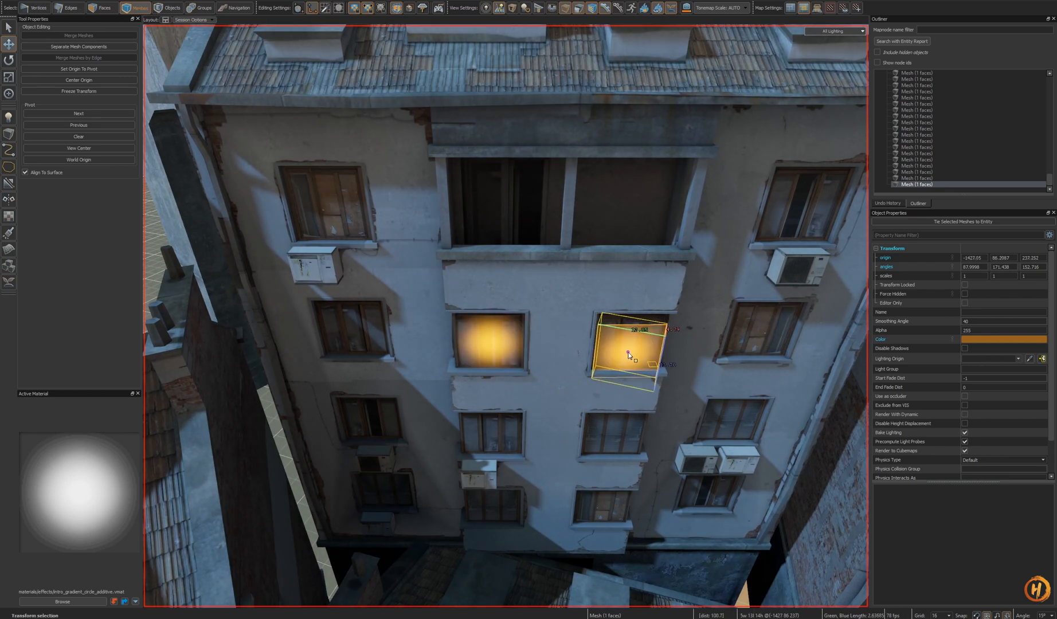
pyautogui.hotkey('ctrl', 'v')
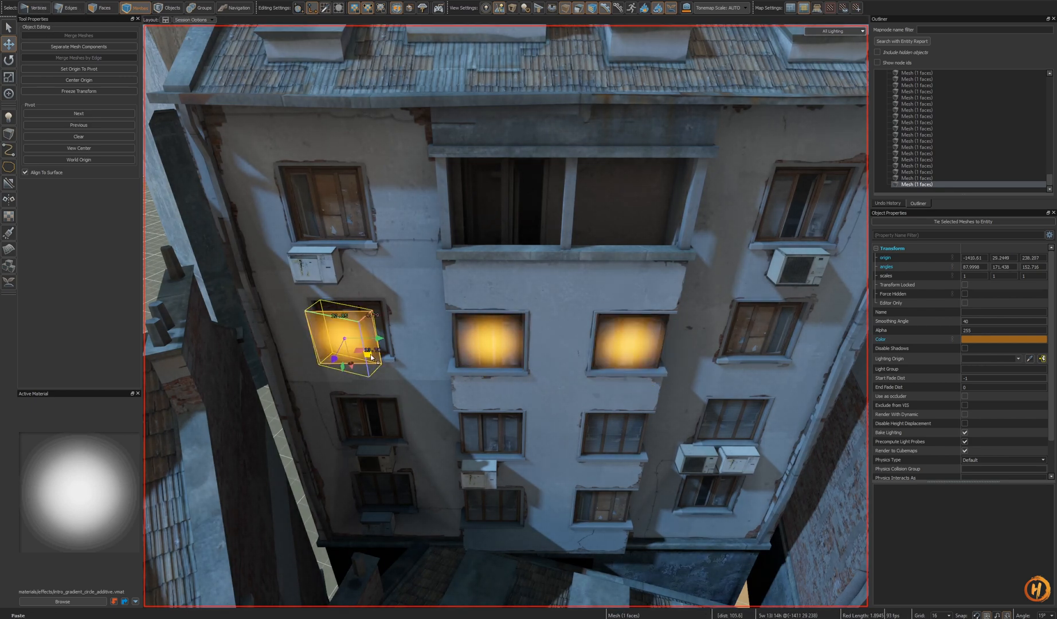
pyautogui.moveTo(350, 334)
pyautogui.mouseDown()
pyautogui.moveTo(353, 325)
pyautogui.moveTo(344, 339)
pyautogui.mouseUp()
pyautogui.hotkey('shift', 'a')
pyautogui.keyDown('alt'); pyautogui.moveTo(547, 324); pyautogui.dragTo(559, 303); pyautogui.keyUp('alt')
pyautogui.moveTo(559, 303); pyautogui.dragTo(599, 320, button='right')
pyautogui.press('s')
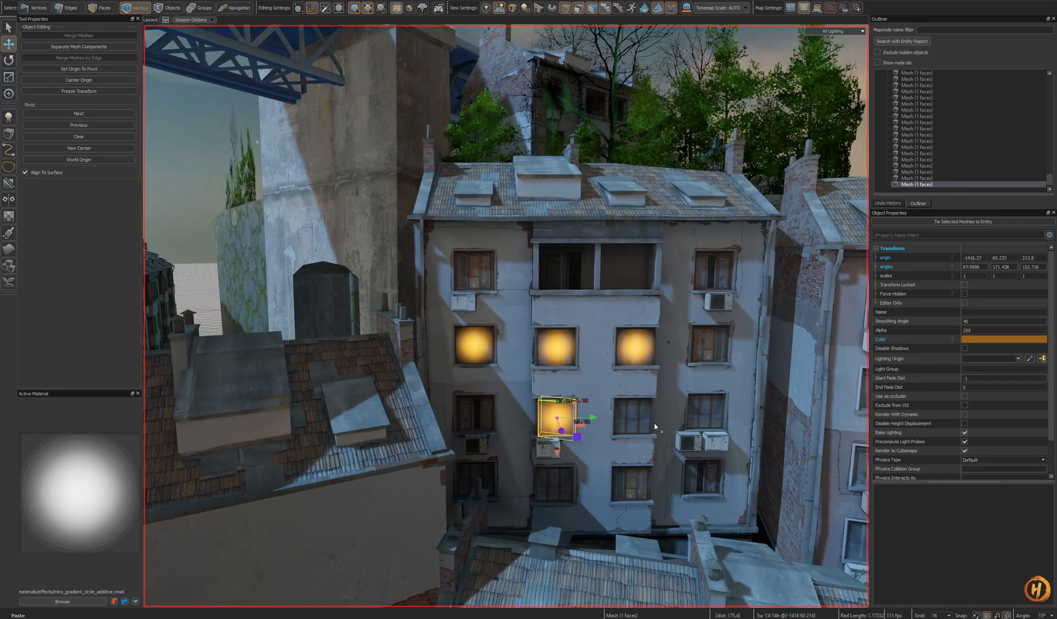
# - Paste another glow quad onto a window one floor lower on the grey block and align it
pyautogui.hotkey('ctrl', 'v')
pyautogui.moveTo(710, 480); pyautogui.dragTo(591, 361, button='right')
pyautogui.press('s')
pyautogui.hotkey('shift', 'a')
pyautogui.keyDown('alt'); pyautogui.moveTo(603, 385); pyautogui.dragTo(535, 306); pyautogui.keyUp('alt')
pyautogui.scroll(-3, 561, 362)
pyautogui.press('r')
pyautogui.hotkey('ctrl', 'z')
pyautogui.moveTo(535, 306); pyautogui.dragTo(506, 316, button='right')
pyautogui.press('s')
# - Copy the quad and paste it onto the central bay window of the pink ornate building, deleting an extra copy
pyautogui.hotkey('ctrl', 'c')
pyautogui.hotkey('ctrl', 'v')
pyautogui.moveTo(567, 328); pyautogui.dragTo(588, 360, button='right')
pyautogui.hotkey('ctrl', 'v')
pyautogui.hotkey('ctrl', 'v')
pyautogui.press('s')
pyautogui.moveTo(479, 433); pyautogui.dragTo(485, 437, button='right')
pyautogui.press('w')
pyautogui.press('Delete')
# - Paste glow quads onto several windows of the pink building and the neighbouring pale facade
pyautogui.hotkey('ctrl', 'v')
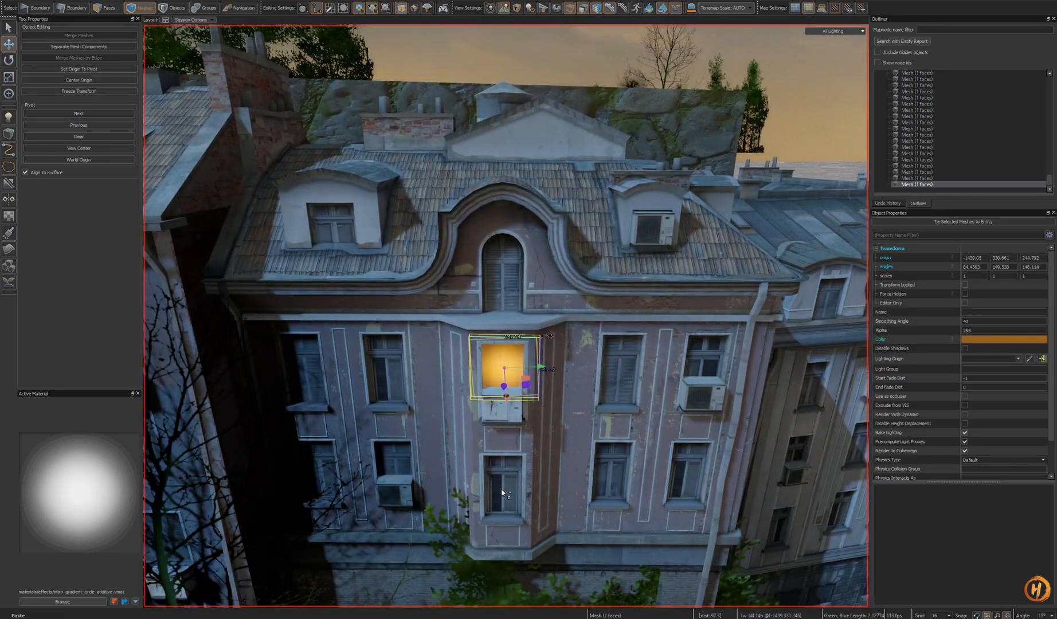
pyautogui.hotkey('ctrl', 'v')
pyautogui.hotkey('ctrl', 'v')
pyautogui.hotkey('ctrl', 'v')
pyautogui.hotkey('ctrl', 'v')
pyautogui.moveTo(614, 461); pyautogui.dragTo(614, 460, button='right')
pyautogui.press('d')
pyautogui.press('w')
pyautogui.hotkey('ctrl', 'v')
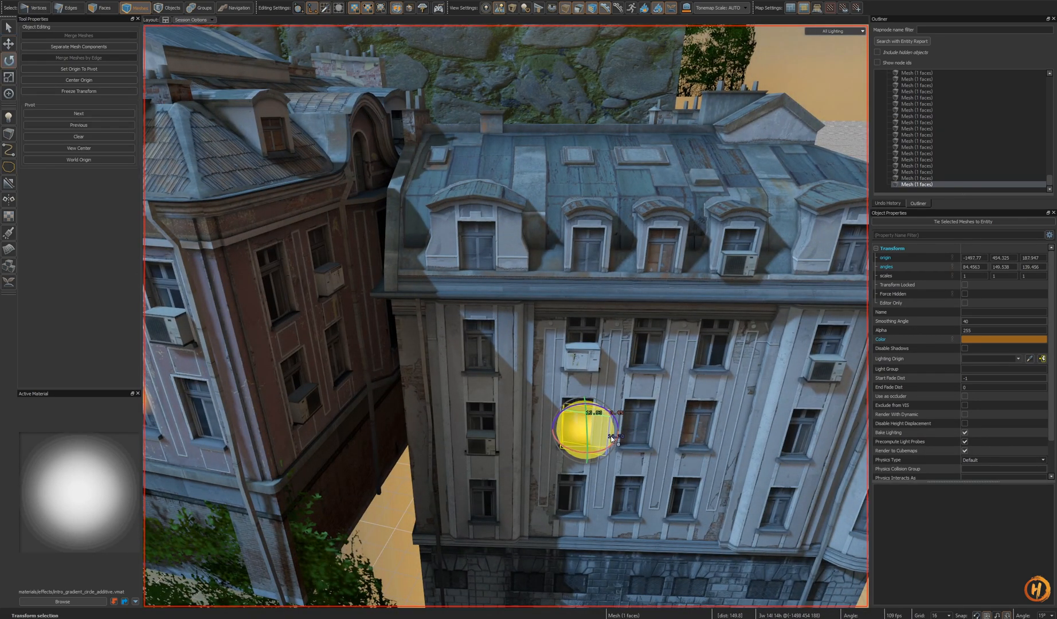
pyautogui.hotkey('ctrl', 'v')
pyautogui.hotkey('ctrl', 'v')
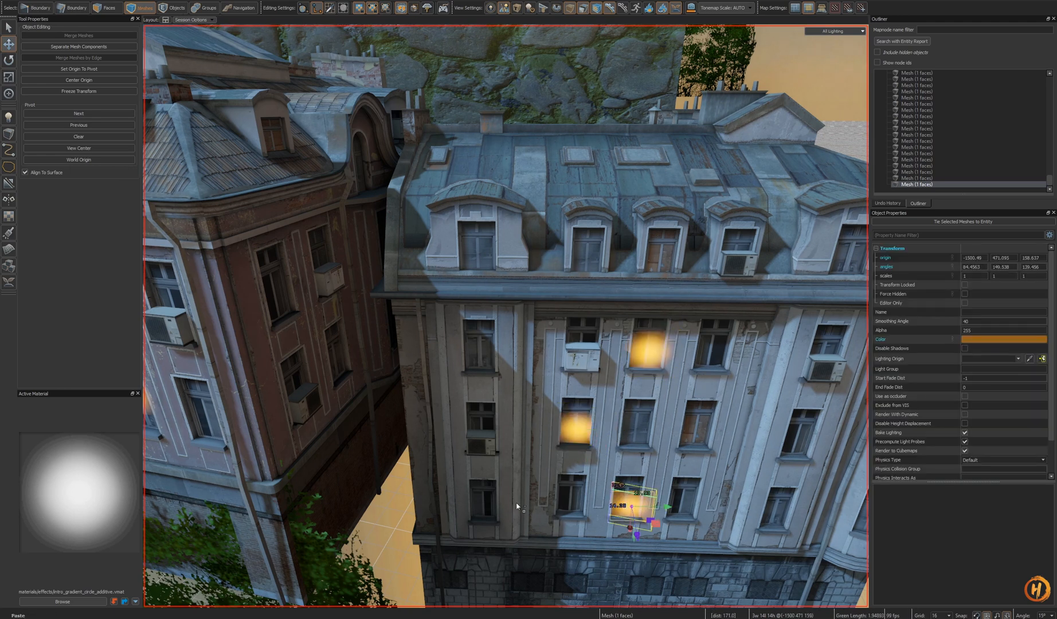
pyautogui.hotkey('ctrl', 'v')
pyautogui.hotkey('ctrl', 'v')
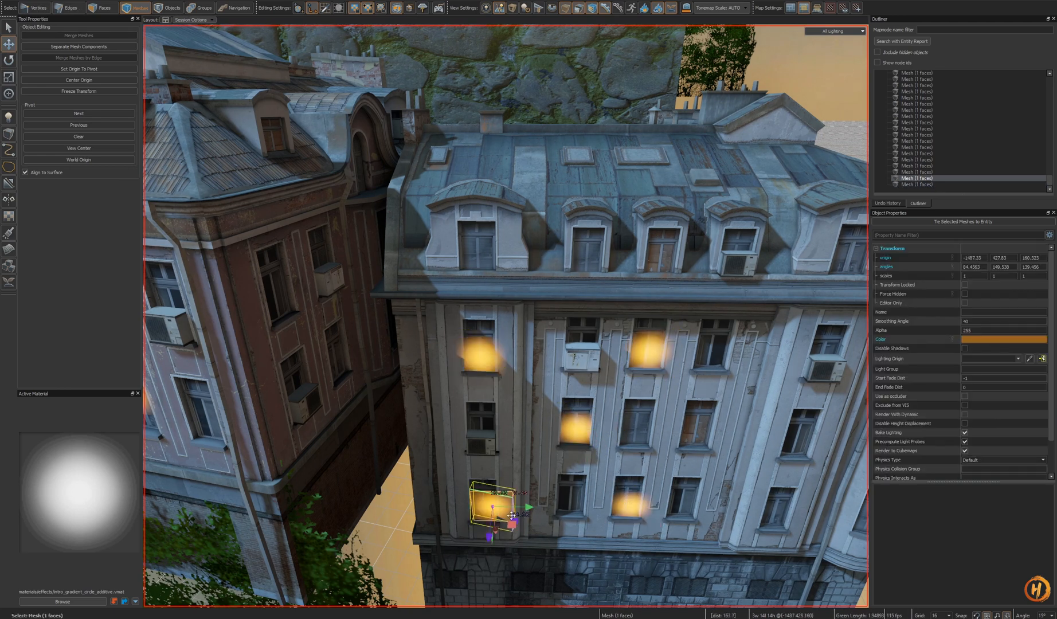
# - Compare the window glows in the main map view and the skybox view once more
pyautogui.press('Escape')
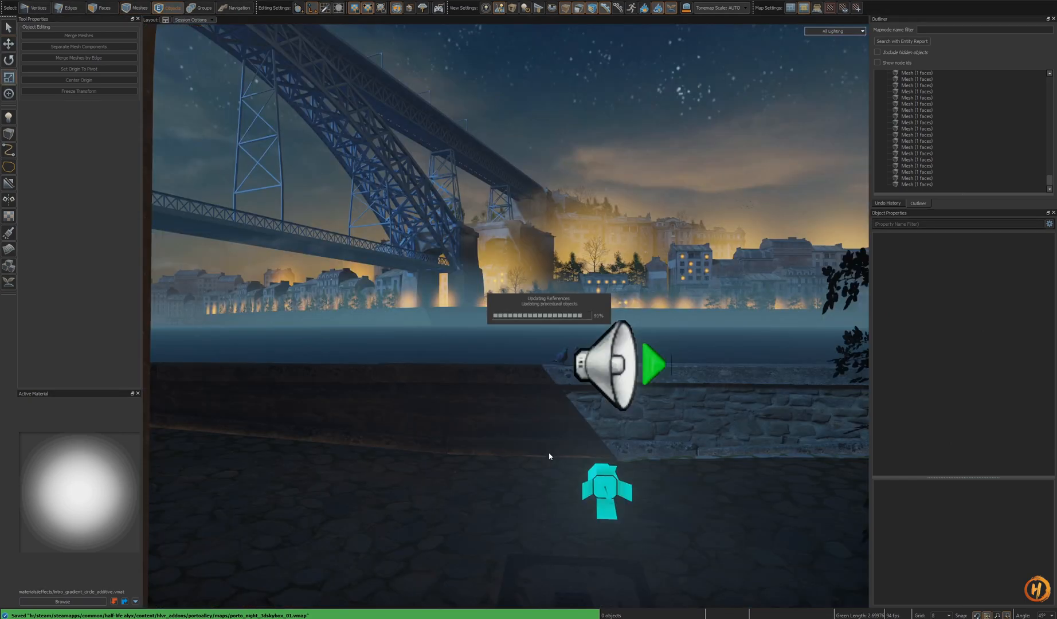
pyautogui.press('w')
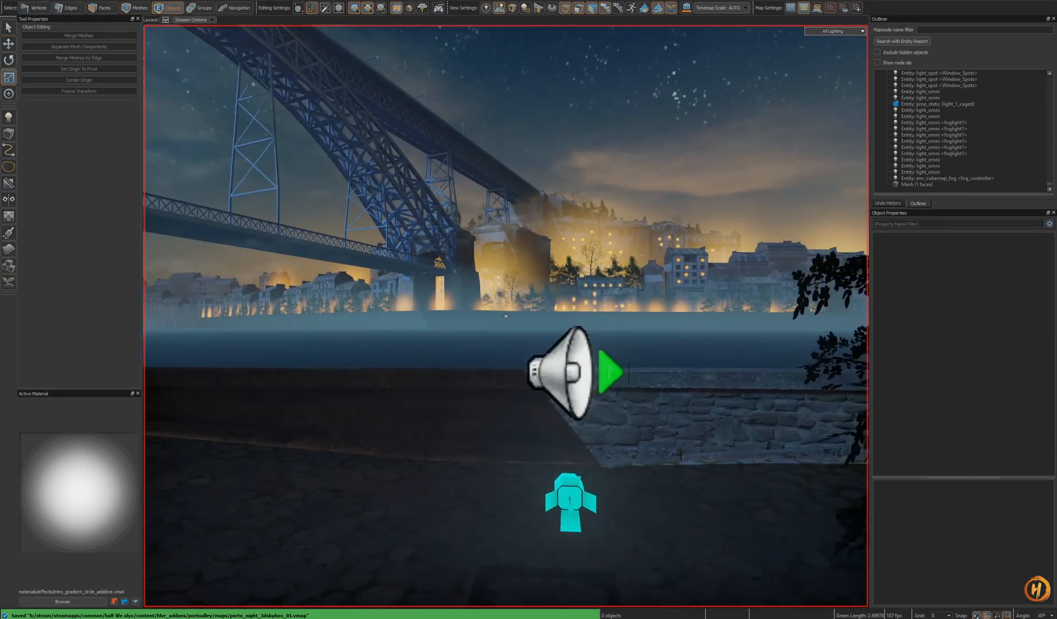
pyautogui.press('s')
pyautogui.press('w')
pyautogui.press('s')
pyautogui.press('w')
pyautogui.press('s')
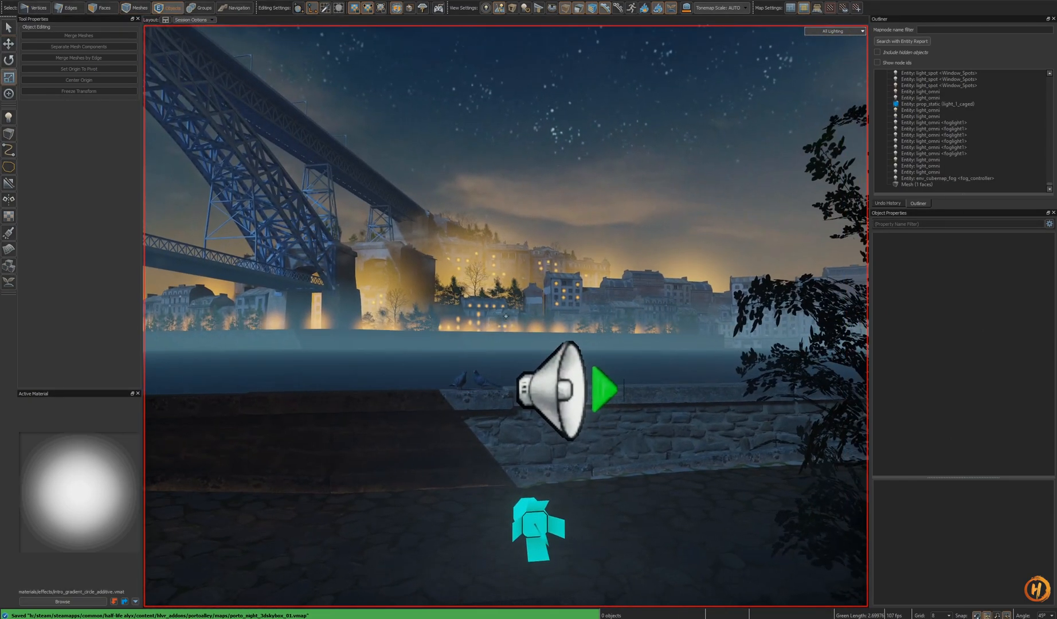
pyautogui.press('w')
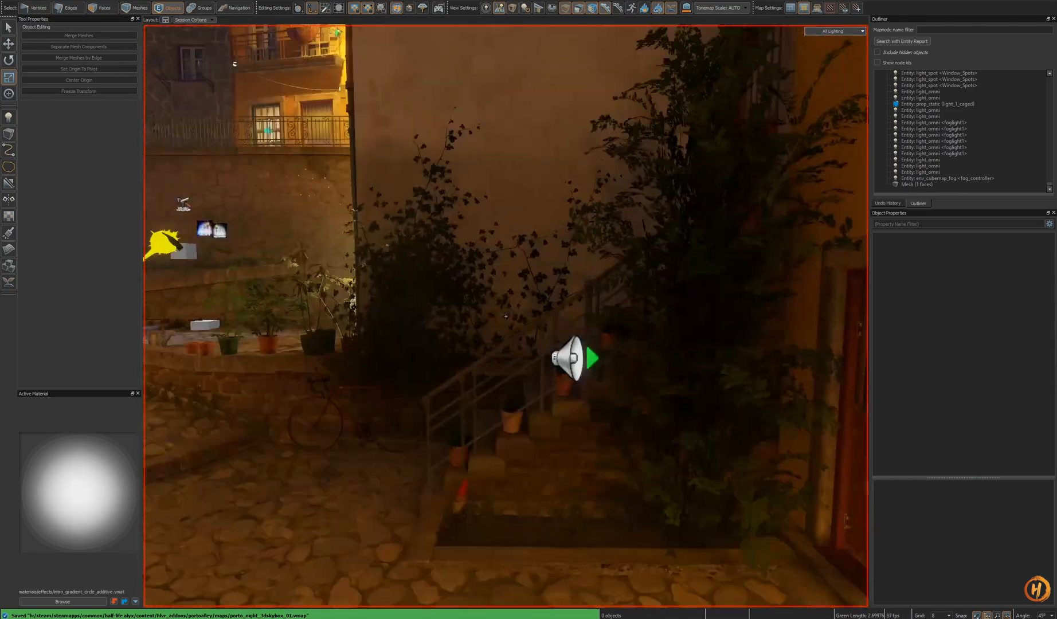
pyautogui.press('s')
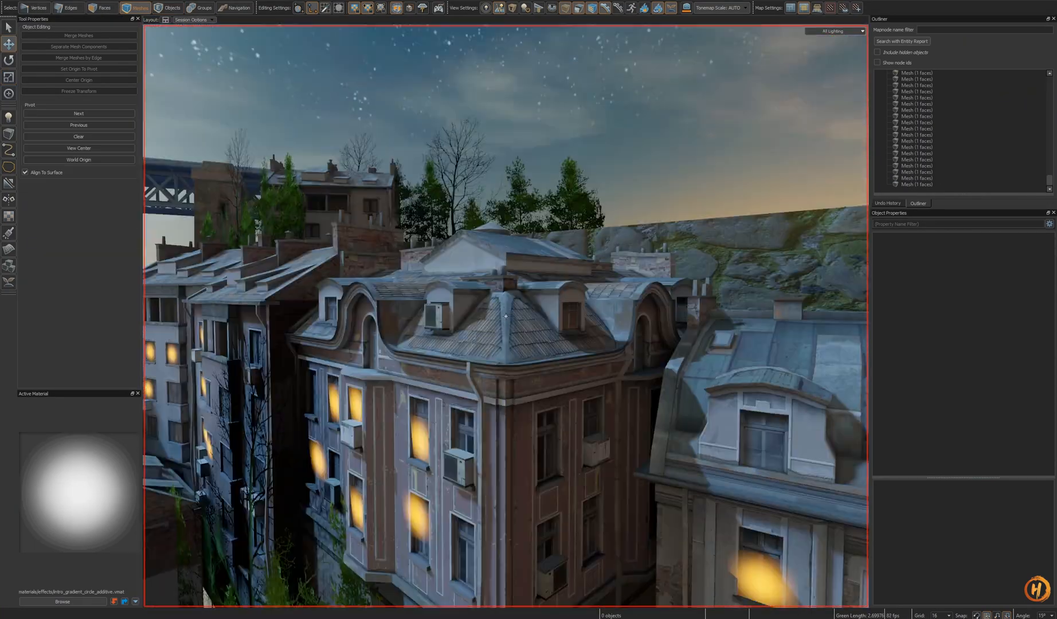
pyautogui.press('w')
pyautogui.press('w')
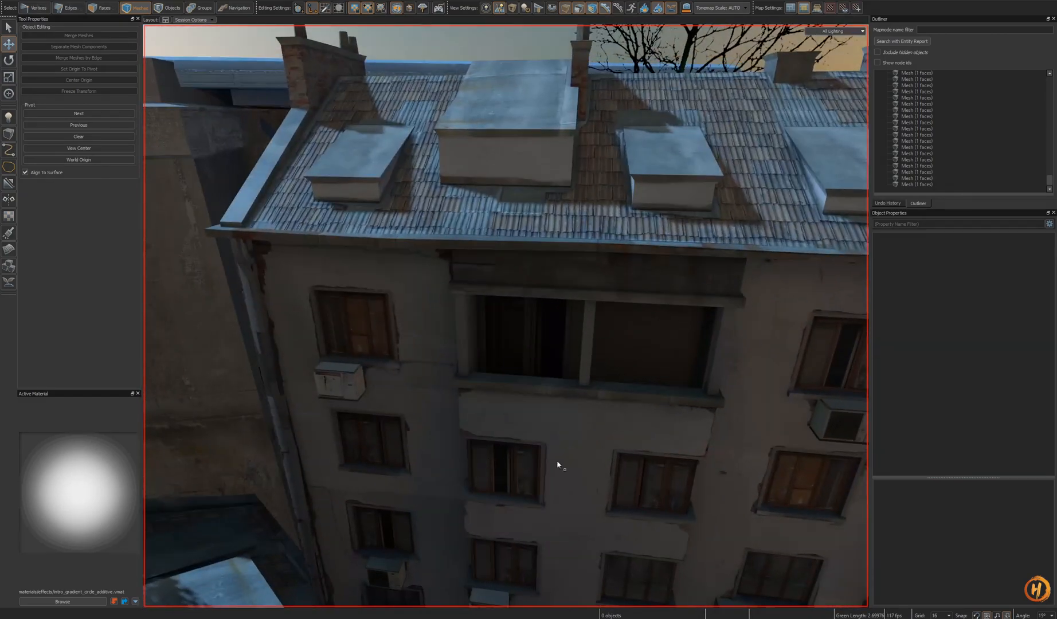
# - Move the selected glow quad up onto the upper window of the pale building
pyautogui.click(358, 345)
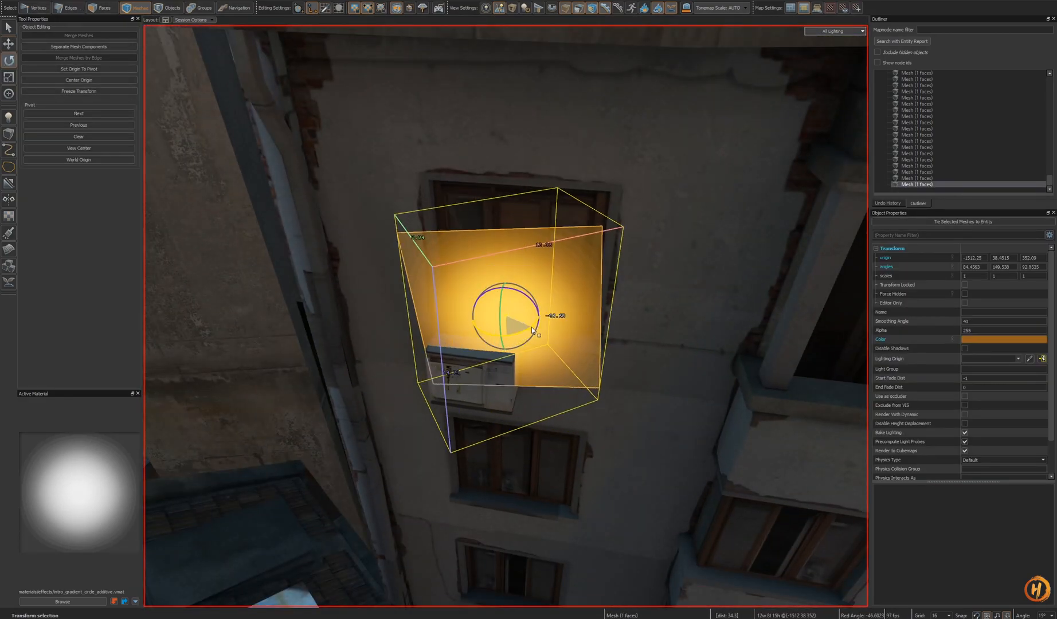
pyautogui.moveTo(514, 303)
pyautogui.mouseDown()
pyautogui.moveTo(503, 313)
pyautogui.moveTo(526, 310)
pyautogui.moveTo(515, 286)
pyautogui.mouseUp()
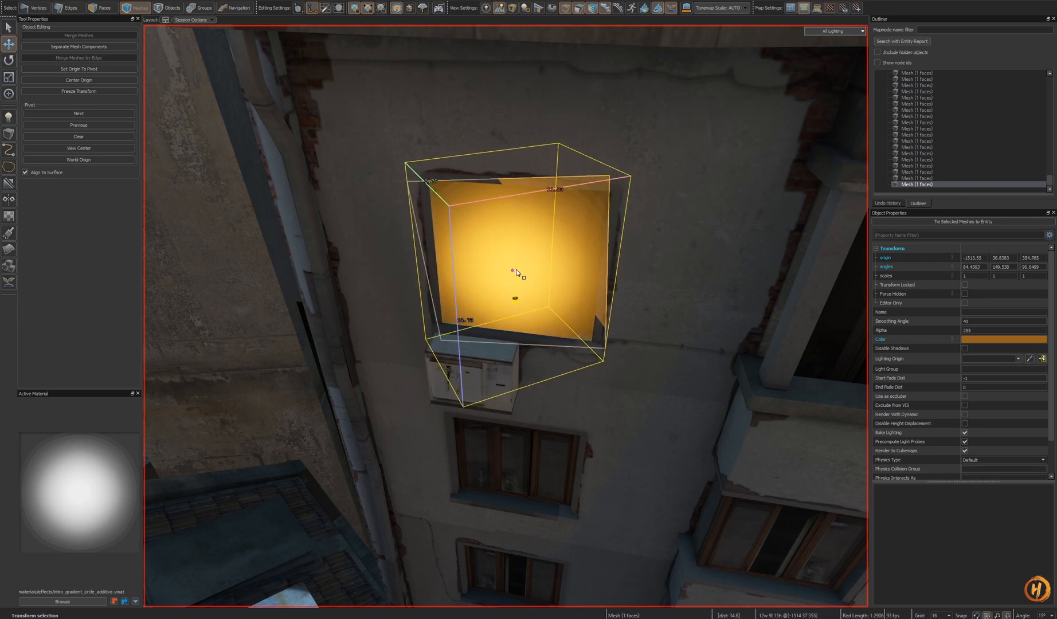
pyautogui.moveTo(515, 285); pyautogui.dragTo(515, 285, button='right')
# - Copy the glow quad and paste a copy onto the window one floor below
pyautogui.hotkey('ctrl', 'c')
pyautogui.hotkey('ctrl', 'v')
pyautogui.moveTo(492, 420); pyautogui.dragTo(487, 413, button='right')
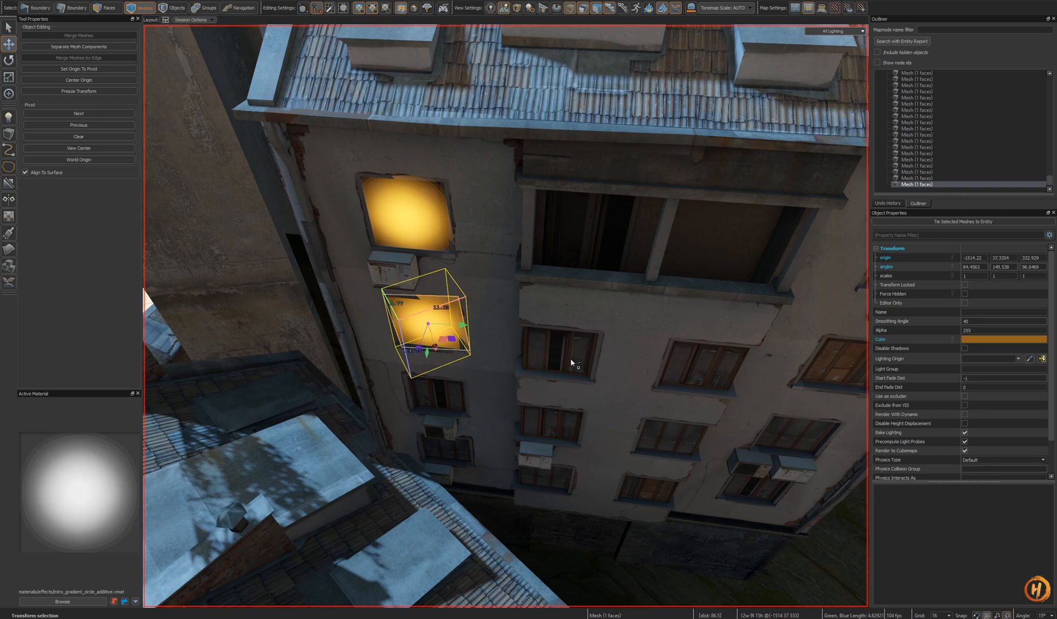
# - Paste another glow quad onto a window of the central bay and save the skybox map
pyautogui.hotkey('ctrl', 'v')
pyautogui.moveTo(559, 355); pyautogui.dragTo(562, 404)
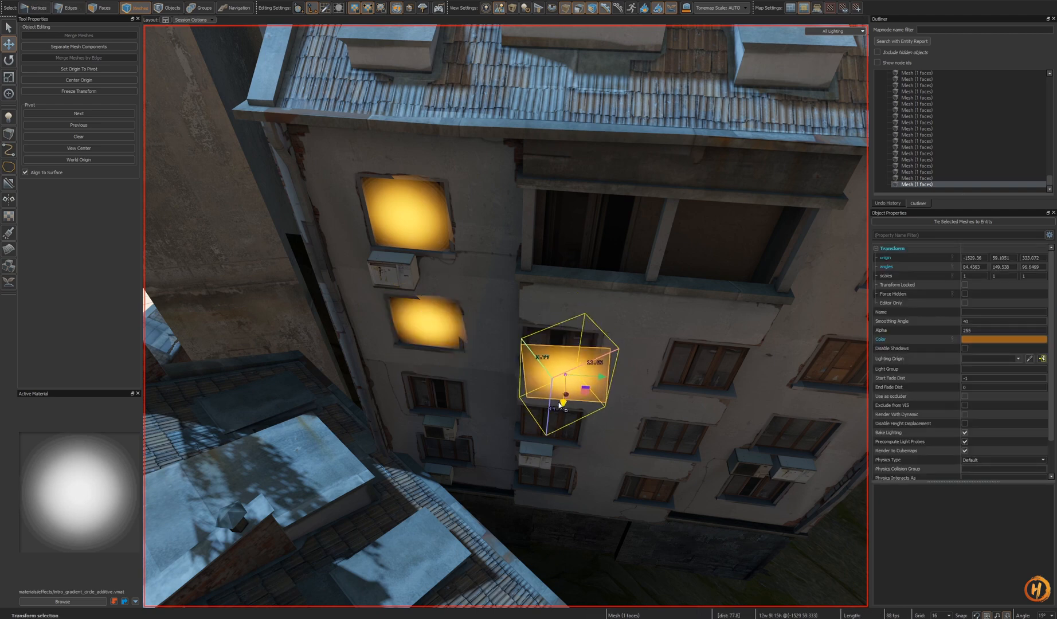
pyautogui.hotkey('ctrl', 's')
# - Compare the alley view of the main map with the night reference photo of Porto's bridge
pyautogui.hotkey('ctrl', 'Tab')
pyautogui.moveTo(581, 356); pyautogui.dragTo(584, 378, button='right')
pyautogui.press('s')
pyautogui.press('s')
pyautogui.moveTo(505, 316); pyautogui.dragTo(577, 335, button='right')
pyautogui.press('w')
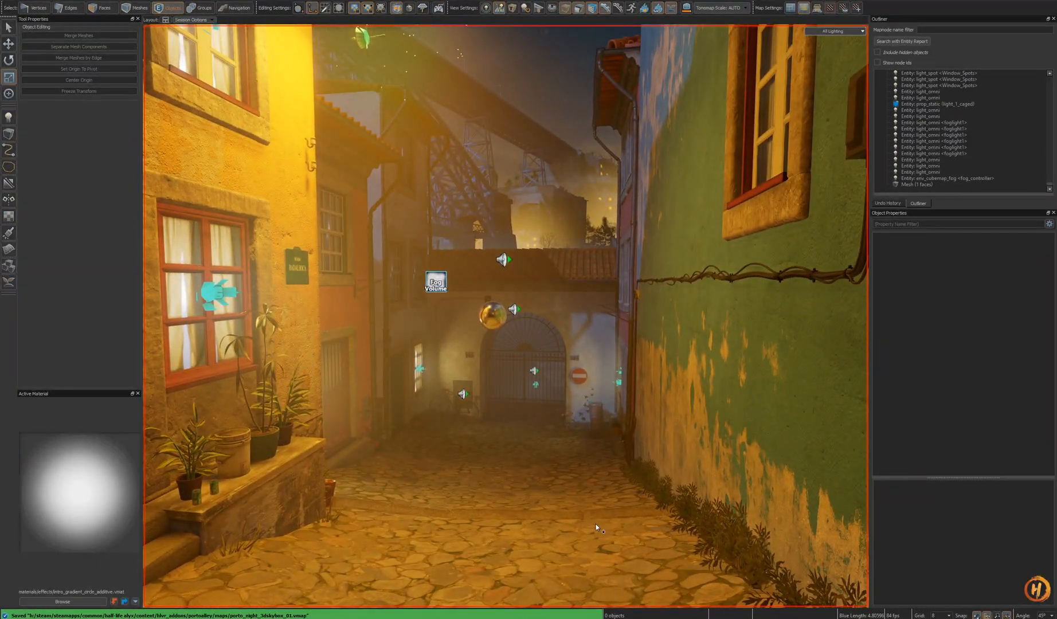
pyautogui.hotkey('alt', 'Tab')
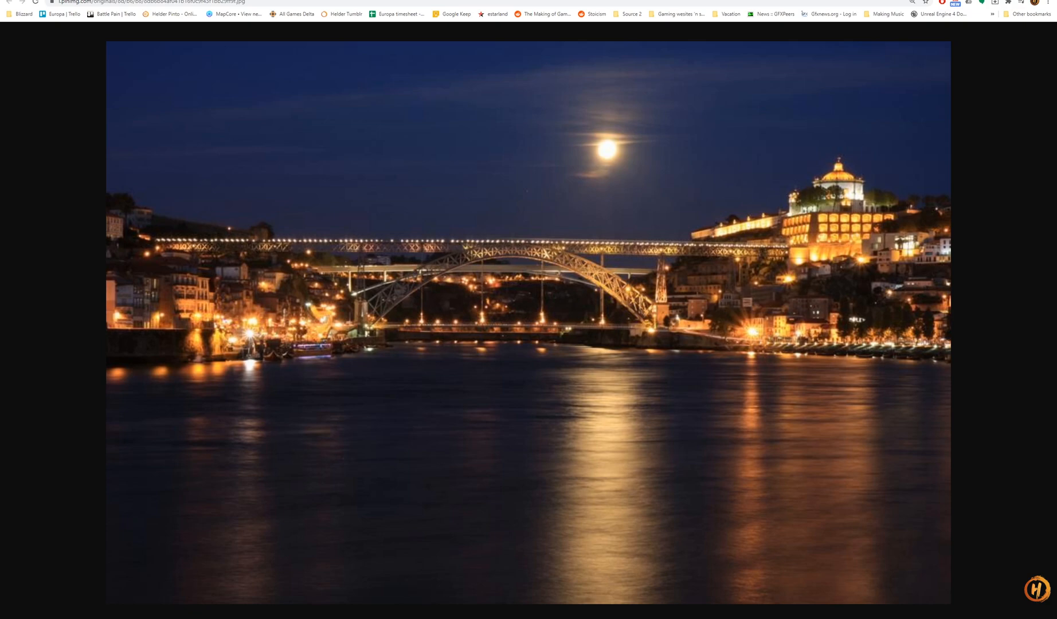
pyautogui.hotkey('alt', 'Tab')
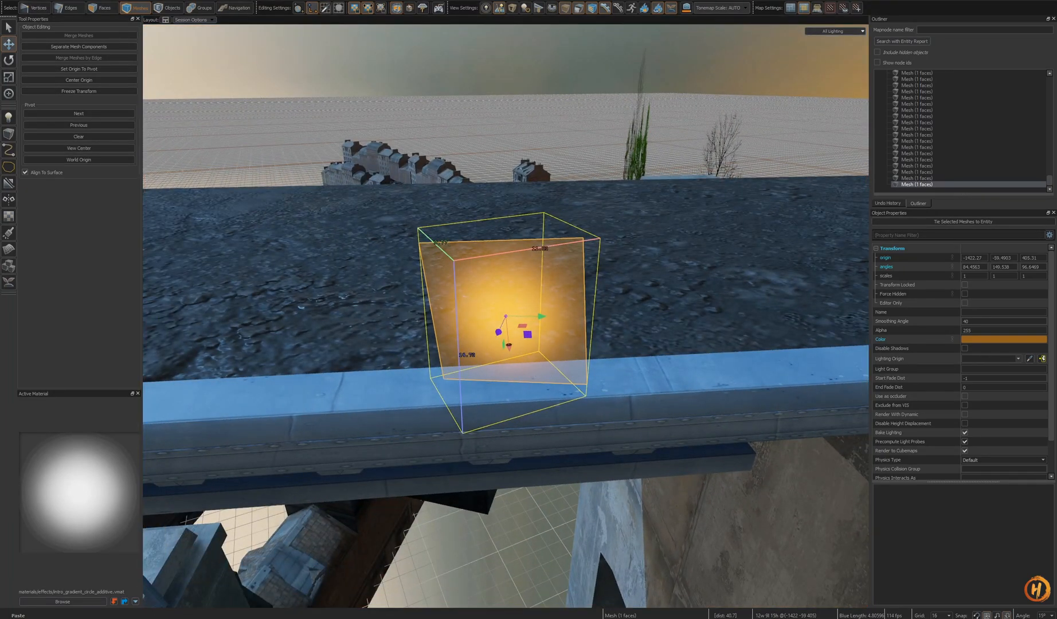
# - Stand the pasted glow quad upright on the bridge deck edge with angles 0, 240.273, -90
pyautogui.press('z')
pyautogui.press('w')
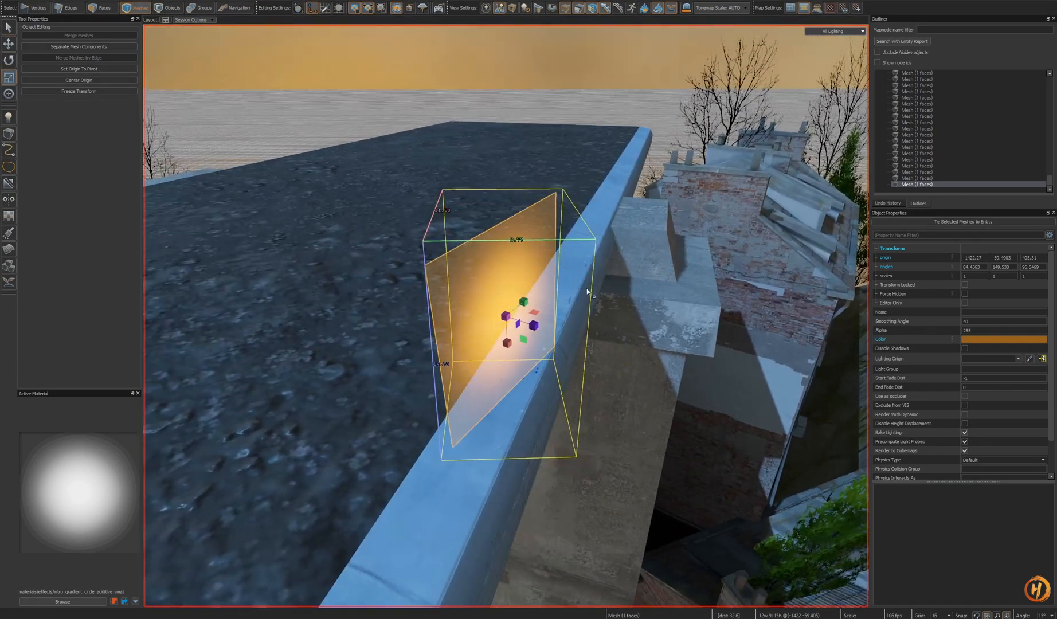
pyautogui.click(601, 231)
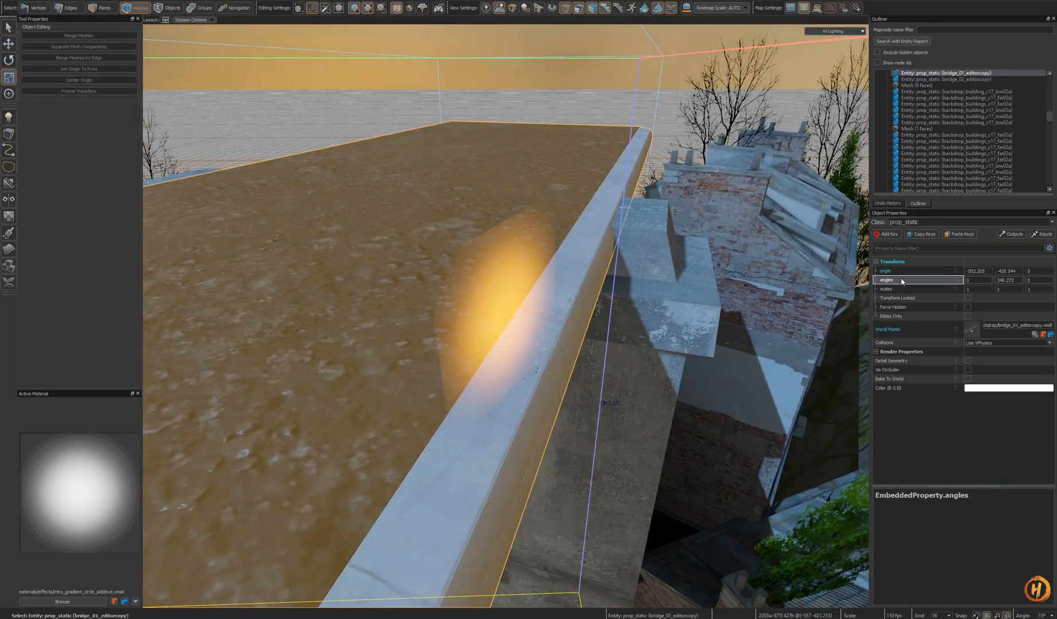
pyautogui.click(567, 296)
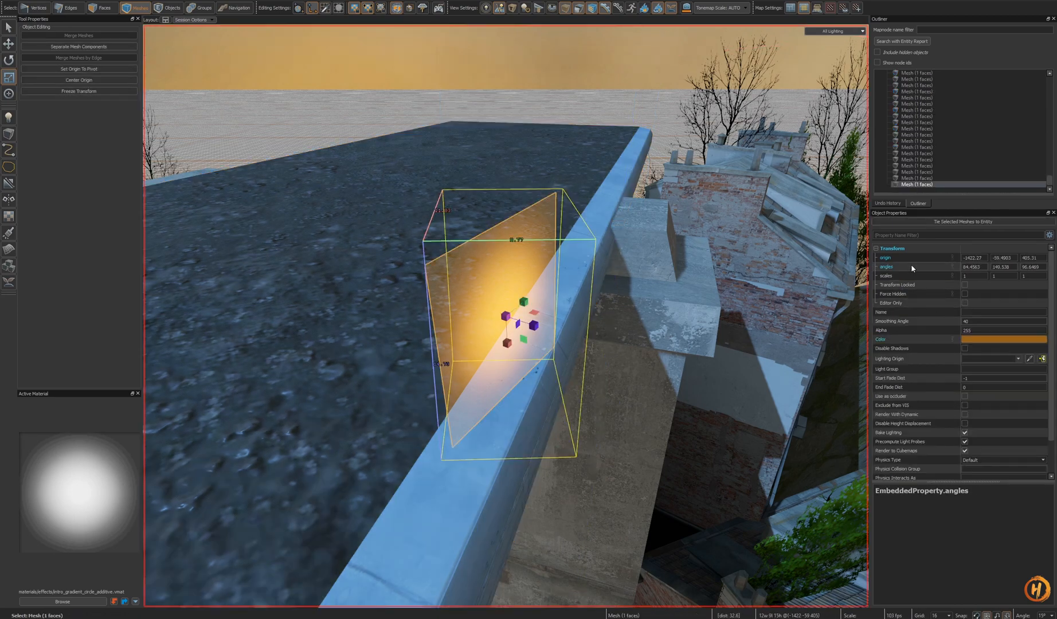
pyautogui.click(939, 295)
pyautogui.moveTo(618, 330)
pyautogui.keyDown('alt'); pyautogui.mouseDown()
pyautogui.moveTo(608, 331)
pyautogui.moveTo(608, 309)
pyautogui.moveTo(596, 344)
pyautogui.moveTo(616, 345)
pyautogui.mouseUp(); pyautogui.keyUp('alt')
pyautogui.press('r')
pyautogui.moveTo(536, 311); pyautogui.dragTo(561, 412)
pyautogui.hotkey('ctrl', 'z')
pyautogui.press('x')
pyautogui.moveTo(659, 364)
pyautogui.keyDown('alt'); pyautogui.mouseDown()
pyautogui.moveTo(645, 370)
pyautogui.moveTo(641, 353)
pyautogui.mouseUp(); pyautogui.keyUp('alt')
# - Fit the quad's texture to its whole face in the Fast Texturing Tool
pyautogui.press('3')
pyautogui.click(571, 361)
pyautogui.press('t')
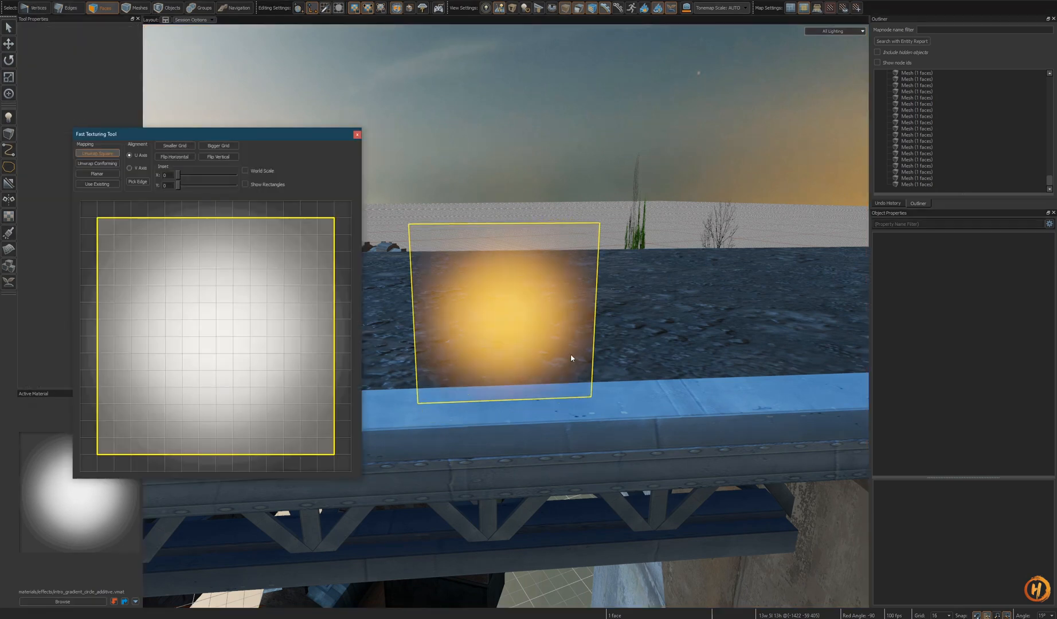
pyautogui.moveTo(337, 208); pyautogui.dragTo(354, 192)
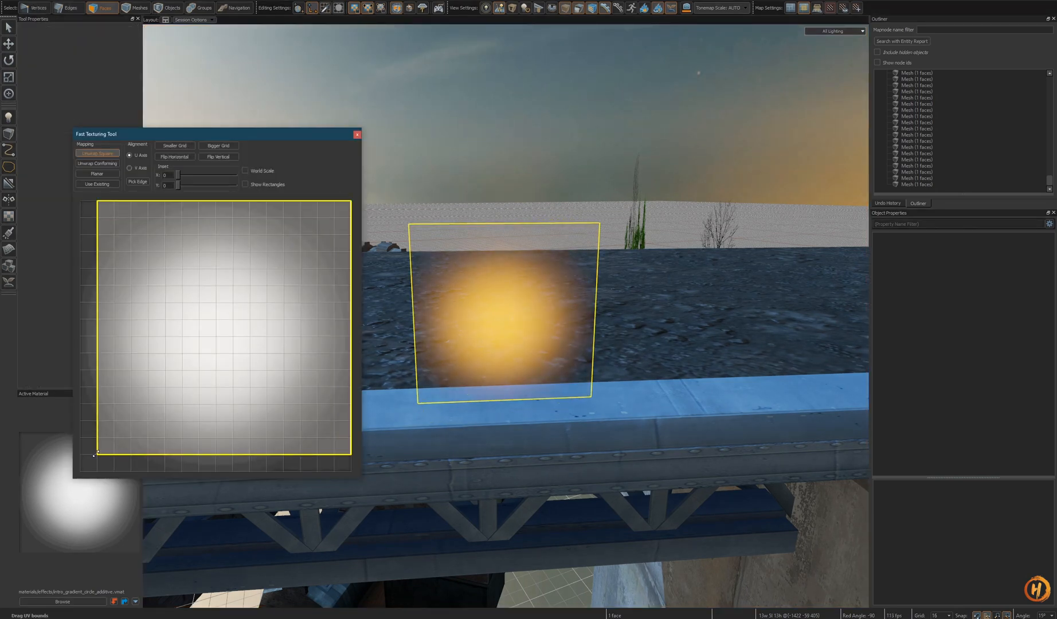
pyautogui.moveTo(95, 453); pyautogui.dragTo(80, 470)
pyautogui.press('Escape')
pyautogui.keyDown('alt'); pyautogui.moveTo(500, 360); pyautogui.dragTo(538, 356); pyautogui.keyUp('alt')
# - Move the glow quad down onto the bridge railing
pyautogui.press('5')
pyautogui.click(581, 275)
pyautogui.press('t')
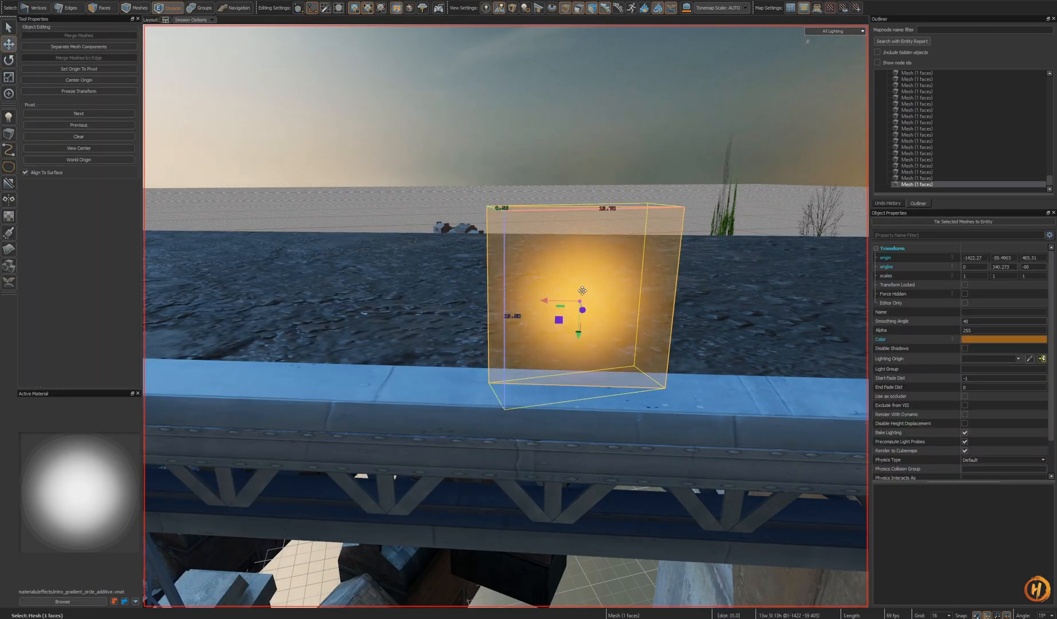
pyautogui.moveTo(581, 303)
pyautogui.mouseDown()
pyautogui.moveTo(567, 304)
pyautogui.moveTo(580, 348)
pyautogui.moveTo(579, 323)
pyautogui.mouseUp()
pyautogui.press('t')
pyautogui.keyDown('alt'); pyautogui.moveTo(579, 323); pyautogui.dragTo(579, 372); pyautogui.keyUp('alt')
pyautogui.keyDown('alt'); pyautogui.scroll(-8, 579, 335); pyautogui.keyUp('alt')
pyautogui.keyDown('alt'); pyautogui.scroll(10, 579, 372); pyautogui.keyUp('alt')
pyautogui.moveTo(582, 343); pyautogui.dragTo(582, 343, button='right')
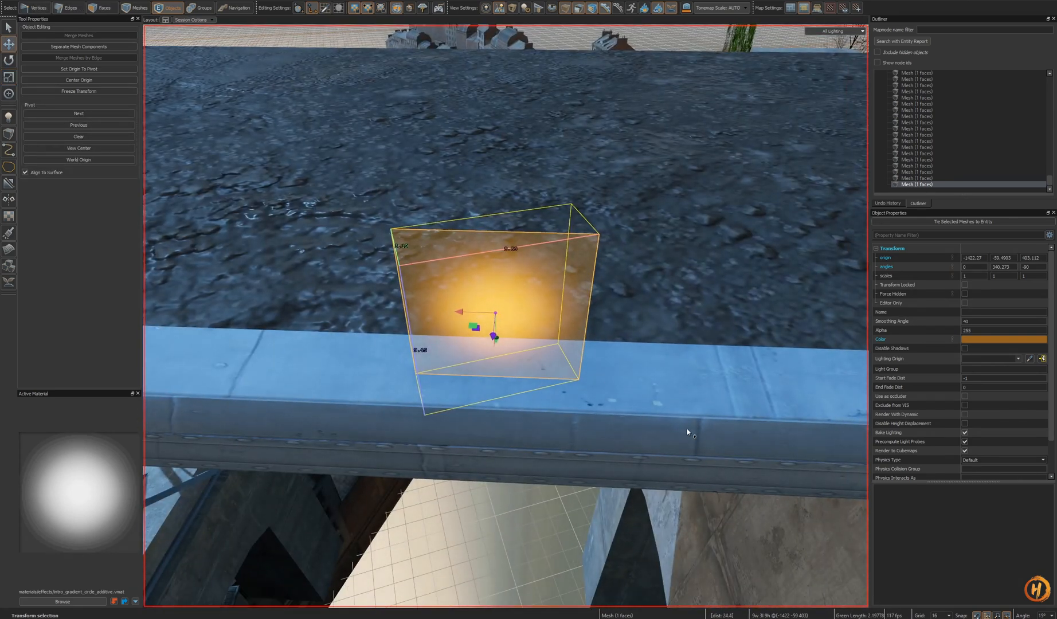
# - Reduce the grid size and clone the glow quad several times along the bridge railing
pyautogui.keyDown('shift'); pyautogui.moveTo(457, 317); pyautogui.dragTo(1014, 350); pyautogui.keyUp('shift')
pyautogui.hotkey('ctrl', 'z')
pyautogui.hotkey('ctrl', 'z')
pyautogui.press('[')
pyautogui.press('[')
pyautogui.moveTo(460, 312); pyautogui.dragTo(718, 328)
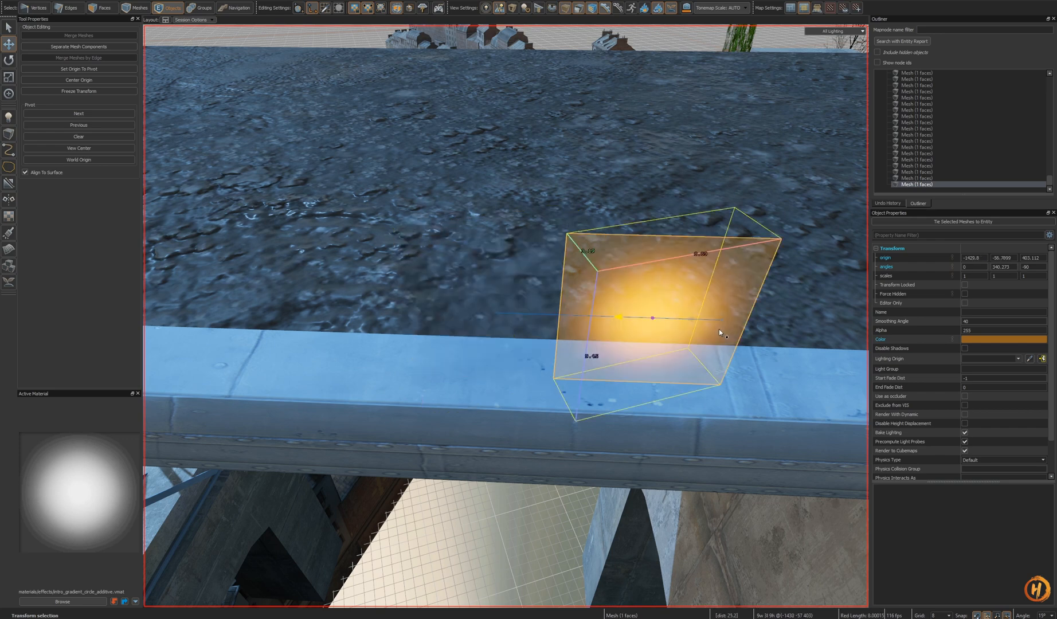
pyautogui.moveTo(718, 328); pyautogui.dragTo(720, 325, button='right')
pyautogui.hotkey('ctrl', 'z')
pyautogui.keyDown('shift'); pyautogui.moveTo(453, 319); pyautogui.dragTo(677, 330); pyautogui.keyUp('shift')
pyautogui.moveTo(676, 330)
pyautogui.mouseDown(button='right')
pyautogui.moveTo(506, 317)
pyautogui.moveTo(637, 330)
pyautogui.moveTo(570, 353)
pyautogui.mouseUp(button='right')
pyautogui.press('s')
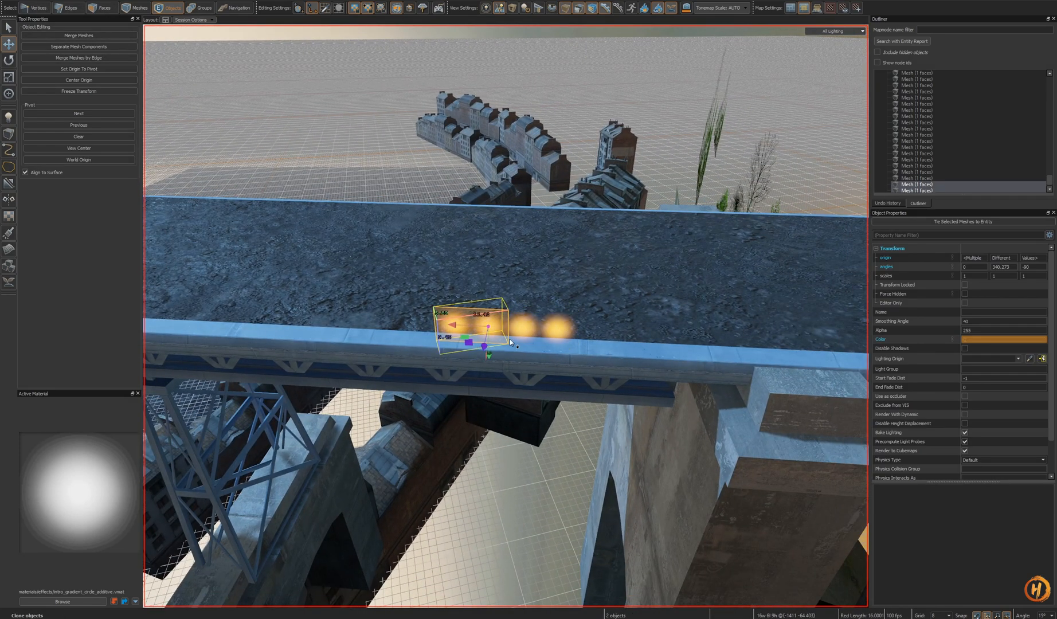
pyautogui.keyDown('shift'); pyautogui.moveTo(351, 329); pyautogui.dragTo(351, 329); pyautogui.keyUp('shift')
pyautogui.press('s')
pyautogui.moveTo(351, 329); pyautogui.dragTo(532, 337, button='right')
# - Select the row of glow quads and clone it further along the railing
pyautogui.keyDown('ctrl'); pyautogui.click(568, 327); pyautogui.keyUp('ctrl')
pyautogui.keyDown('ctrl'); pyautogui.click(590, 326); pyautogui.keyUp('ctrl')
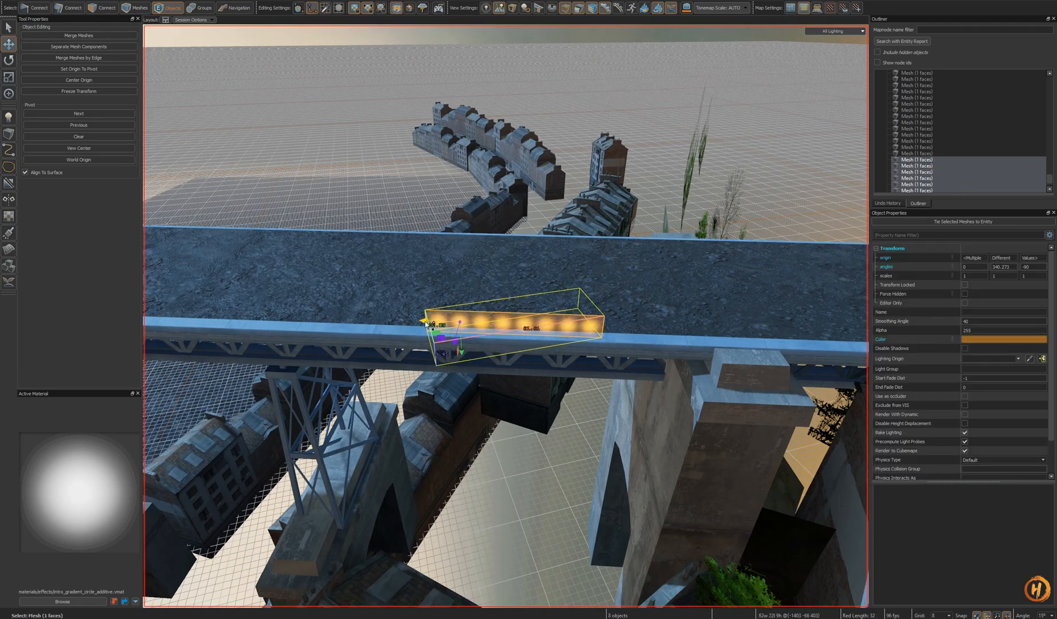
pyautogui.keyDown('shift'); pyautogui.moveTo(243, 320); pyautogui.dragTo(436, 324); pyautogui.keyUp('shift')
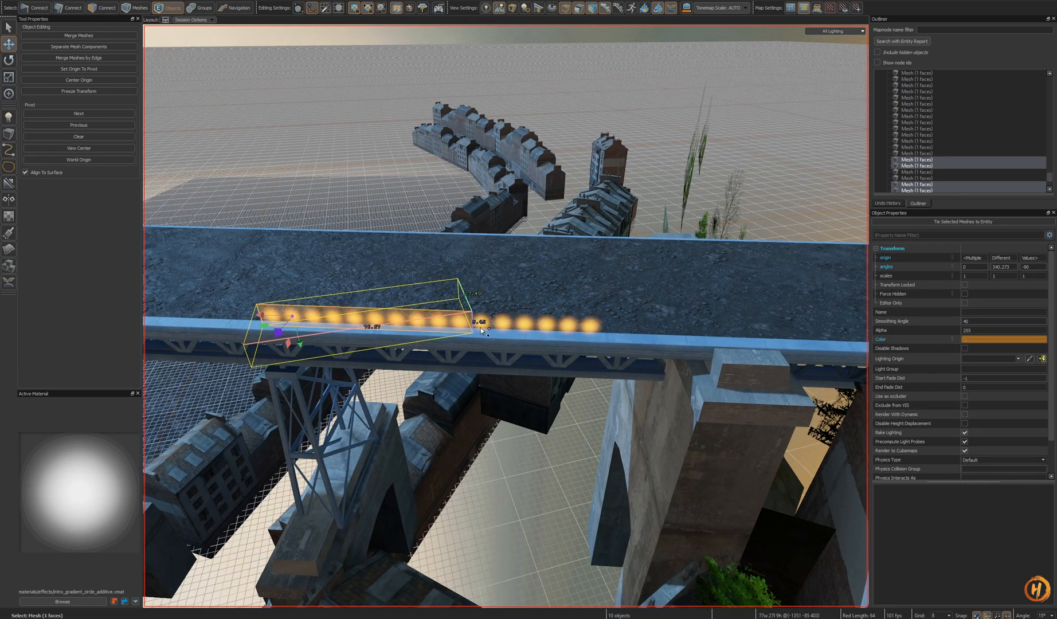
# - Select the extended row of glows and clone it again along the bridge deck
pyautogui.keyDown('ctrl'); pyautogui.click(525, 326); pyautogui.keyUp('ctrl')
pyautogui.keyDown('ctrl'); pyautogui.click(546, 326); pyautogui.keyUp('ctrl')
pyautogui.keyDown('ctrl'); pyautogui.click(589, 327); pyautogui.keyUp('ctrl')
pyautogui.keyDown('ctrl'); pyautogui.click(570, 328); pyautogui.keyUp('ctrl')
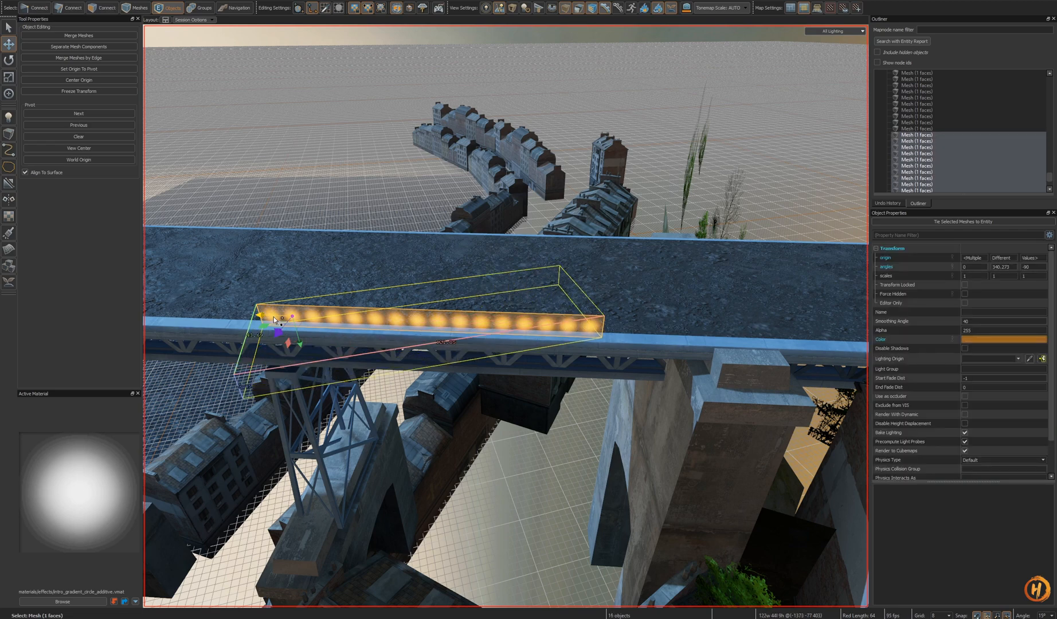
pyautogui.keyDown('shift'); pyautogui.moveTo(675, 360); pyautogui.dragTo(632, 359); pyautogui.keyUp('shift')
pyautogui.press('s')
pyautogui.moveTo(582, 354)
pyautogui.mouseDown(button='right')
pyautogui.moveTo(571, 344)
pyautogui.moveTo(581, 352)
pyautogui.mouseUp(button='right')
pyautogui.press('w')
# - Select a longer run of glow quads and clone it towards the far end of the bridge
pyautogui.keyDown('ctrl'); pyautogui.click(546, 347); pyautogui.keyUp('ctrl')
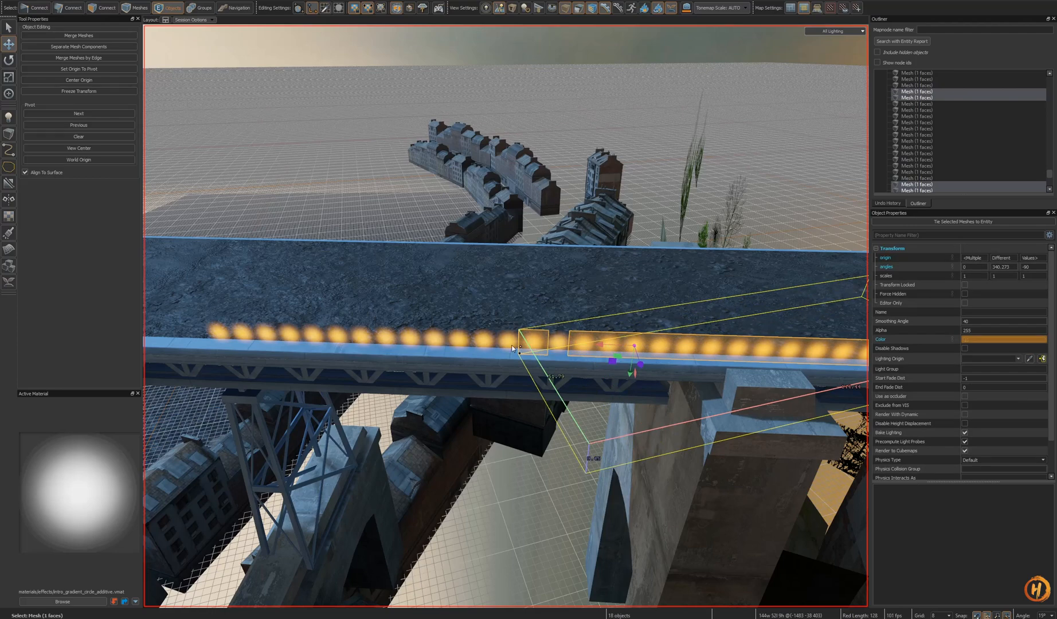
pyautogui.keyDown('ctrl'); pyautogui.click(400, 338); pyautogui.keyUp('ctrl')
pyautogui.keyDown('ctrl'); pyautogui.click(376, 339); pyautogui.keyUp('ctrl')
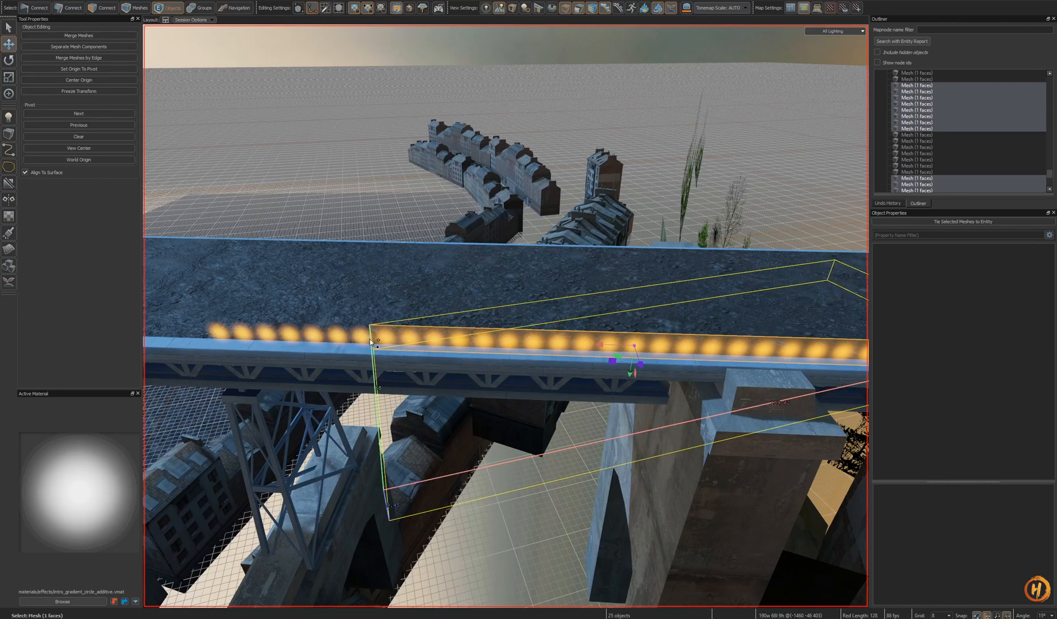
pyautogui.keyDown('ctrl'); pyautogui.click(296, 339); pyautogui.keyUp('ctrl')
pyautogui.keyDown('ctrl'); pyautogui.click(264, 342); pyautogui.keyUp('ctrl')
pyautogui.moveTo(580, 377); pyautogui.dragTo(592, 350, button='right')
pyautogui.press('s')
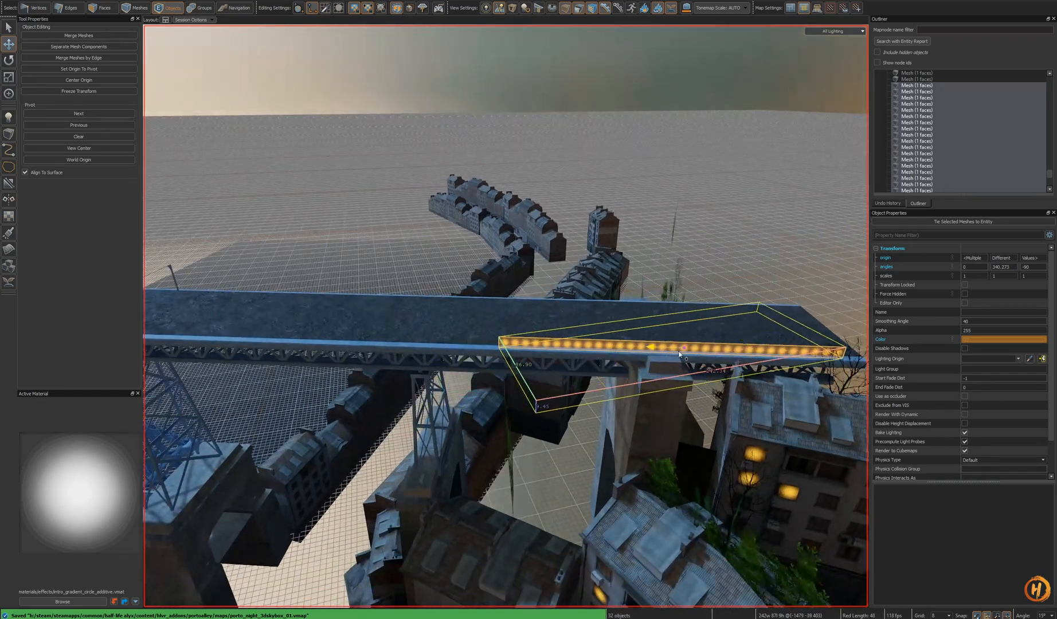
# - Clone the glow row further along the bridge deck and save the map
pyautogui.keyDown('shift'); pyautogui.moveTo(364, 362); pyautogui.dragTo(365, 362); pyautogui.keyUp('shift')
pyautogui.press('a')
pyautogui.moveTo(364, 361)
pyautogui.mouseDown(button='right')
pyautogui.moveTo(263, 335)
pyautogui.moveTo(407, 376)
pyautogui.mouseUp(button='right')
pyautogui.keyDown('shift'); pyautogui.moveTo(528, 347); pyautogui.dragTo(619, 344); pyautogui.keyUp('shift')
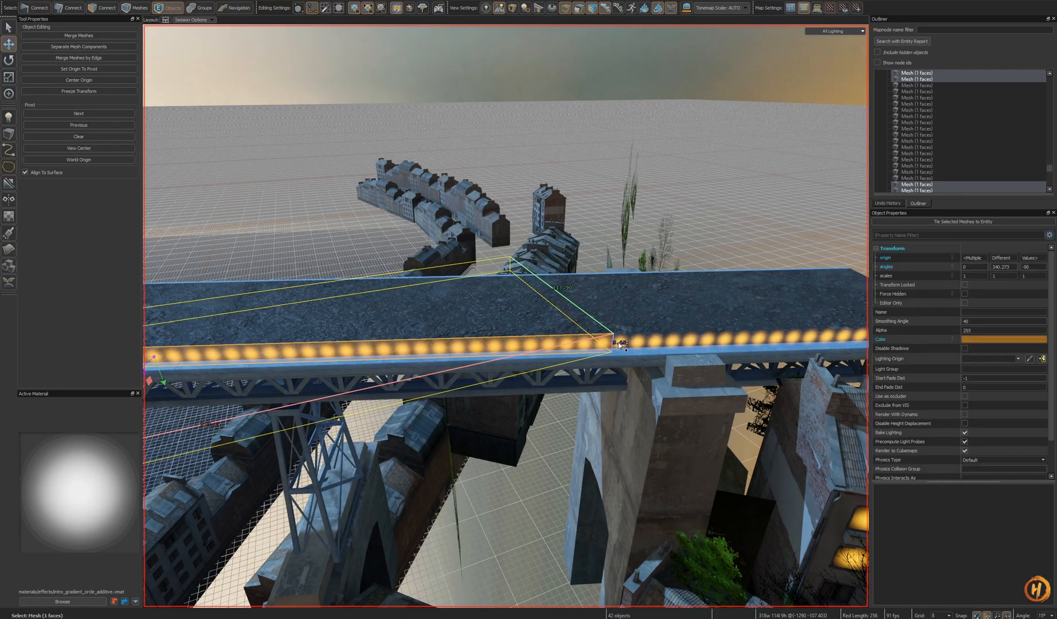
pyautogui.keyDown('ctrl'); pyautogui.click(657, 343); pyautogui.keyUp('ctrl')
pyautogui.moveTo(662, 344); pyautogui.dragTo(678, 348, button='right')
pyautogui.hotkey('ctrl', 's')
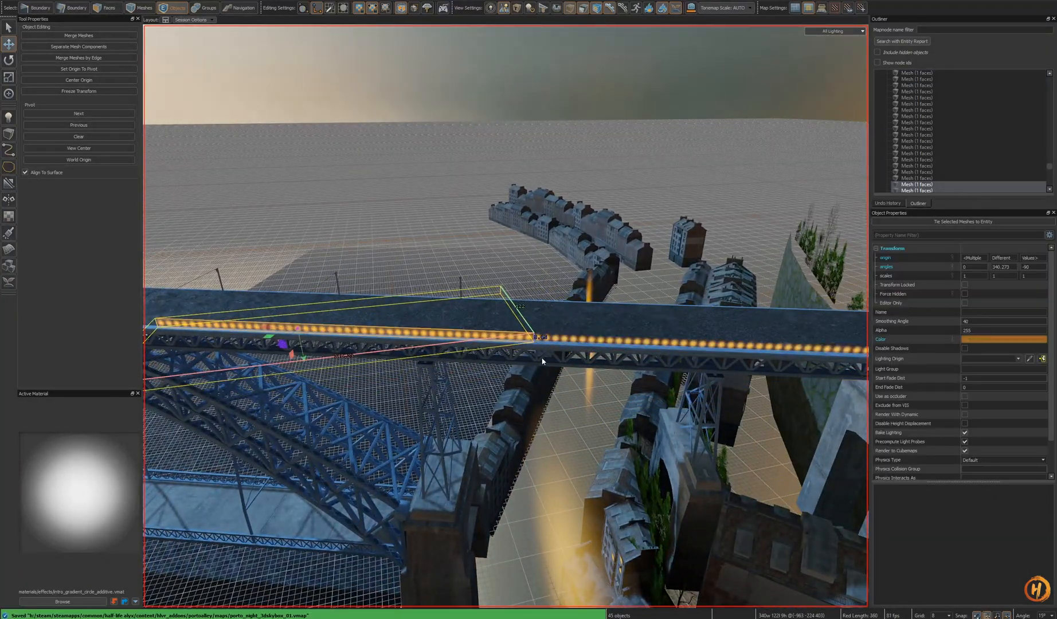
# - Check the bridge glow row from the alley view of the main map
pyautogui.hotkey('ctrl', 'Tab')
pyautogui.moveTo(505, 338); pyautogui.dragTo(514, 317, button='right')
pyautogui.press('w')
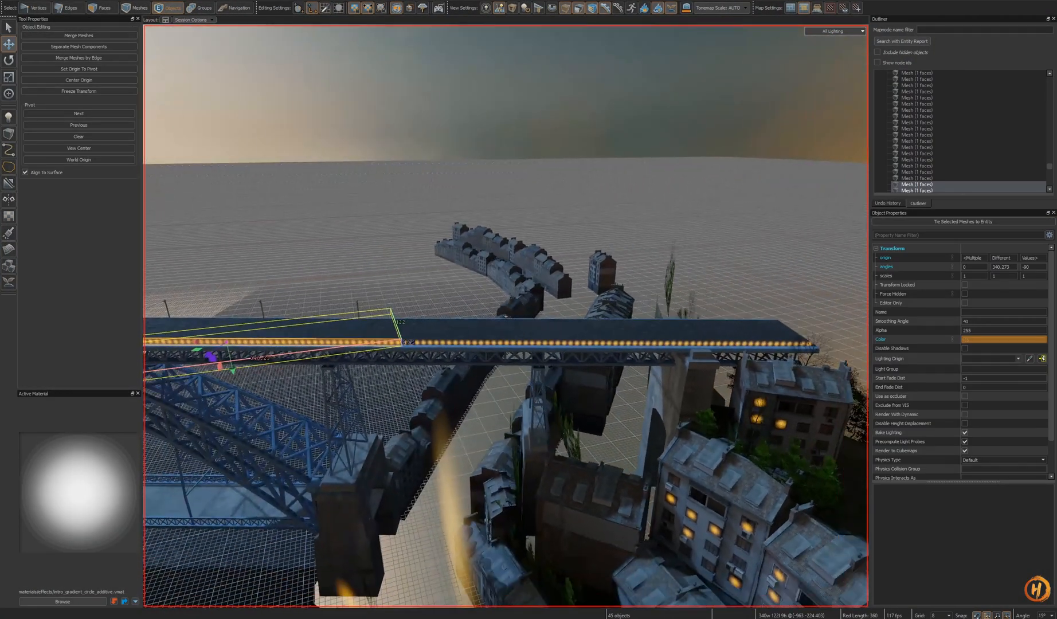
# - Try deleting and rescaling the bridge glow row, reverting the changes
pyautogui.moveTo(505, 315); pyautogui.dragTo(509, 376, button='right')
pyautogui.press('Delete')
pyautogui.hotkey('ctrl', 'z')
pyautogui.hotkey('ctrl', 'z')
pyautogui.hotkey('ctrl', 'z')
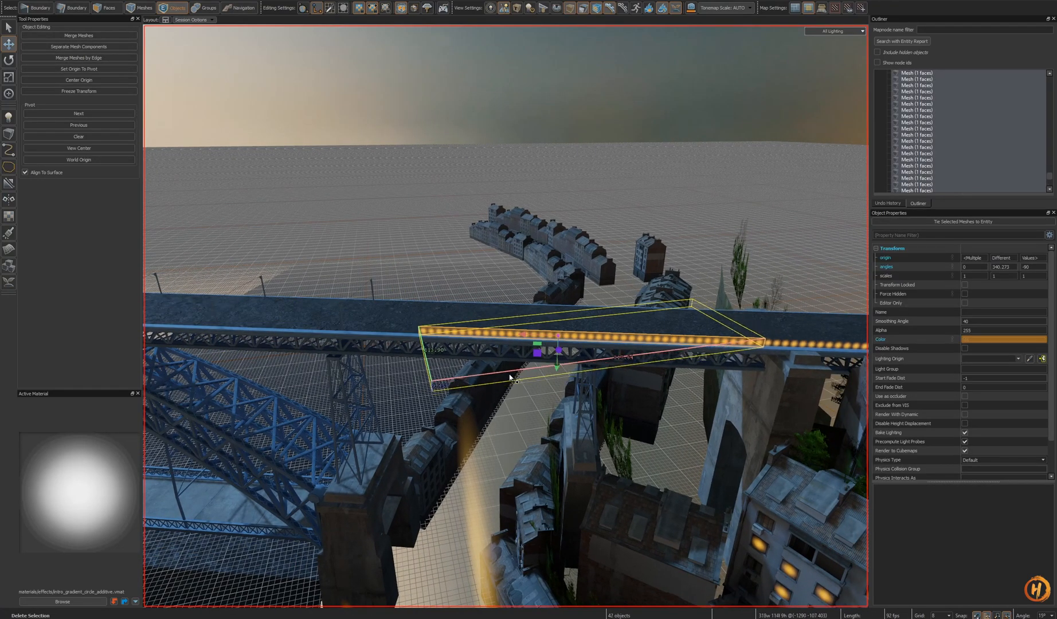
pyautogui.hotkey('ctrl', 'z')
pyautogui.moveTo(590, 383)
pyautogui.mouseDown(button='right')
pyautogui.moveTo(505, 316)
pyautogui.moveTo(605, 380)
pyautogui.mouseUp(button='right')
pyautogui.hotkey('ctrl', 'z')
pyautogui.hotkey('ctrl', 'z')
pyautogui.hotkey('ctrl', 'y')
pyautogui.hotkey('ctrl', 'y')
pyautogui.hotkey('ctrl', 'y')
pyautogui.hotkey('ctrl', 'y')
pyautogui.hotkey('ctrl', 'y')
pyautogui.press('w')
pyautogui.press('e')
pyautogui.moveTo(692, 345); pyautogui.dragTo(693, 362)
pyautogui.hotkey('ctrl', 'z')
pyautogui.hotkey('ctrl', 's')
# - Compare the bridge glow row in the alley view and the skybox view
pyautogui.hotkey('ctrl', 'Tab')
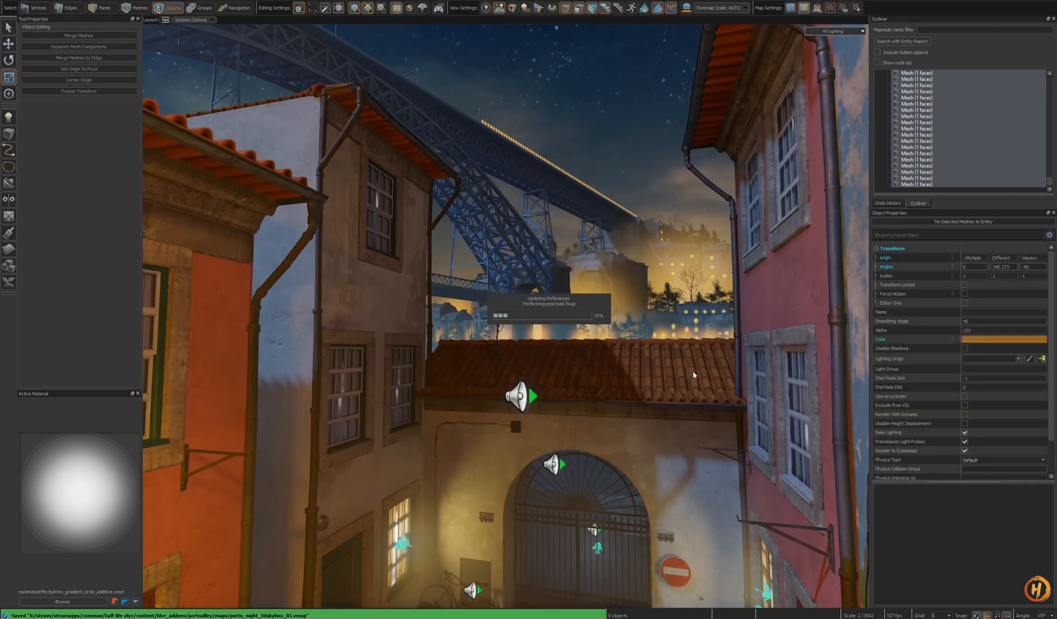
pyautogui.moveTo(677, 373); pyautogui.dragTo(505, 316, button='right')
pyautogui.hotkey('ctrl', 'Tab')
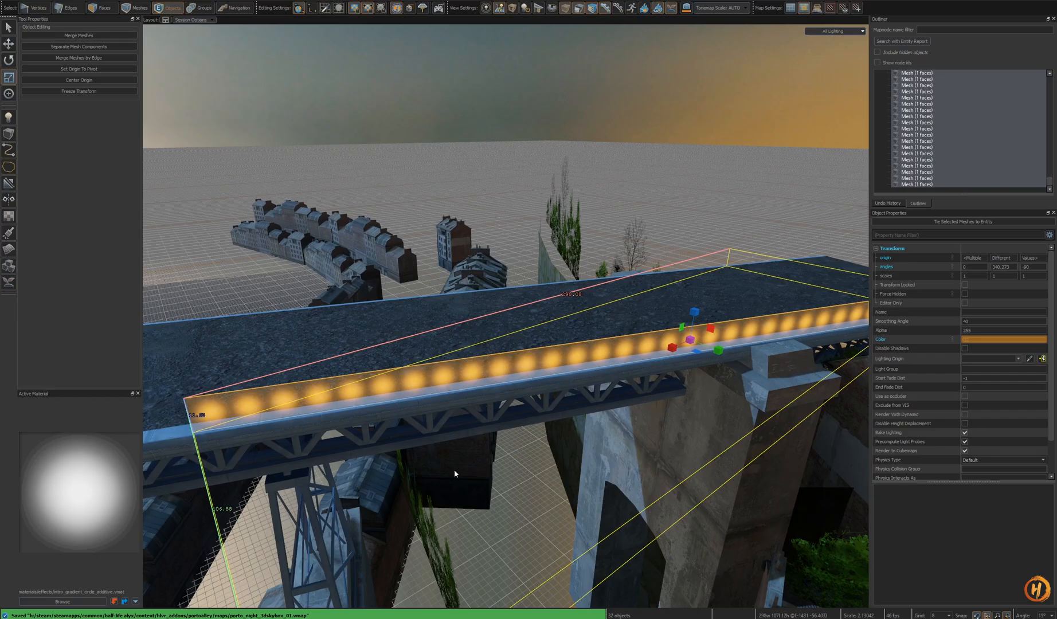
pyautogui.moveTo(702, 317); pyautogui.dragTo(701, 317, button='right')
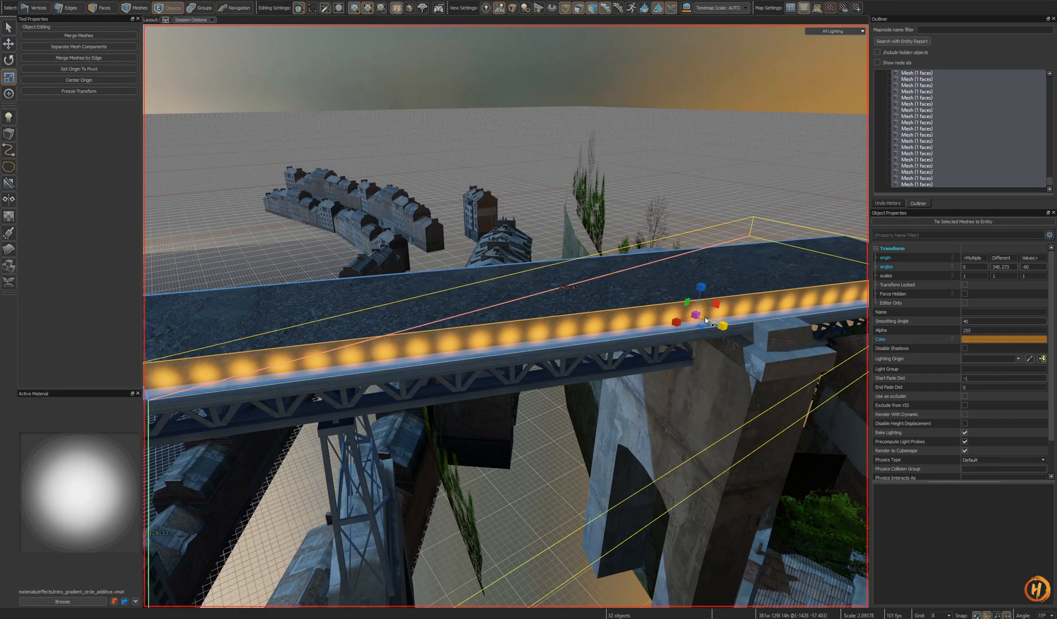
pyautogui.hotkey('ctrl', 's')
pyautogui.hotkey('ctrl', 'Tab')
pyautogui.hotkey('ctrl', 'Tab')
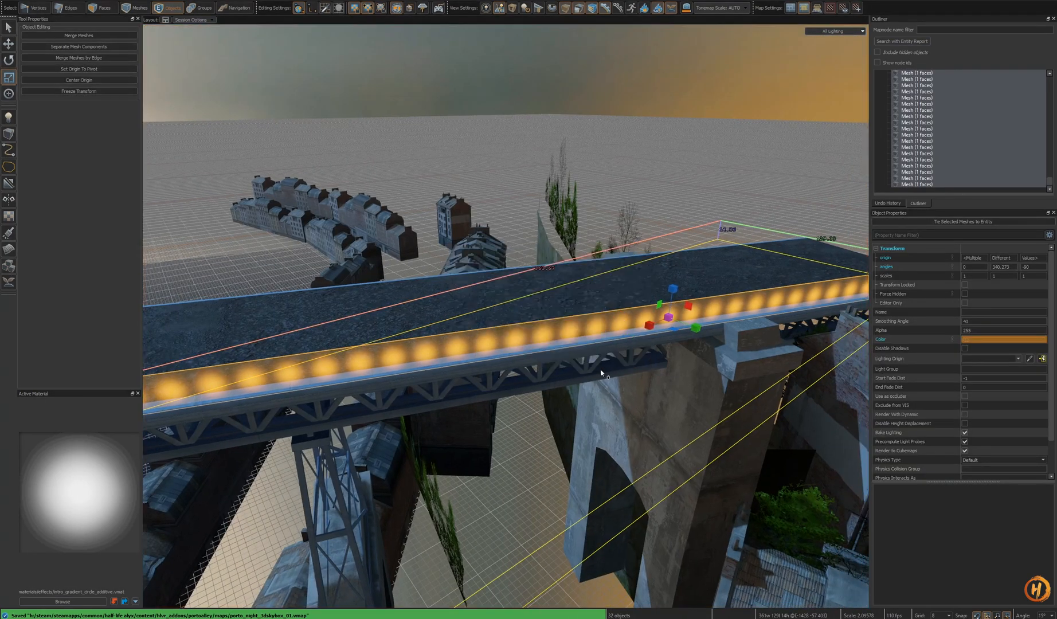
pyautogui.hotkey('ctrl', 'Tab')
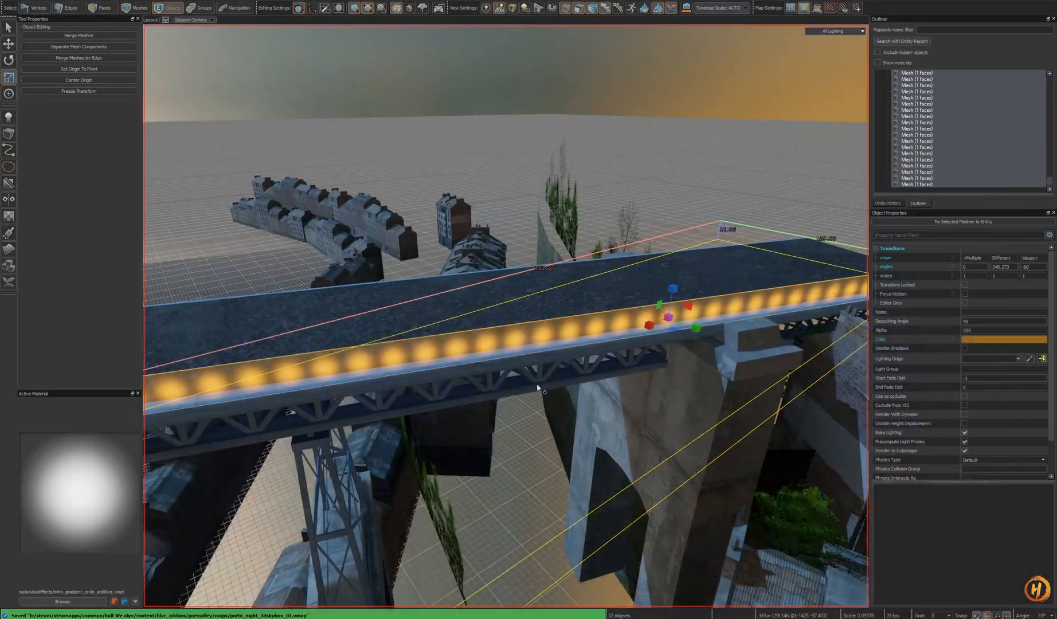
# - Clone the glow row further along the bridge deck towards its far end
pyautogui.press('t')
pyautogui.press('s')
pyautogui.moveTo(670, 338); pyautogui.dragTo(647, 315, button='right')
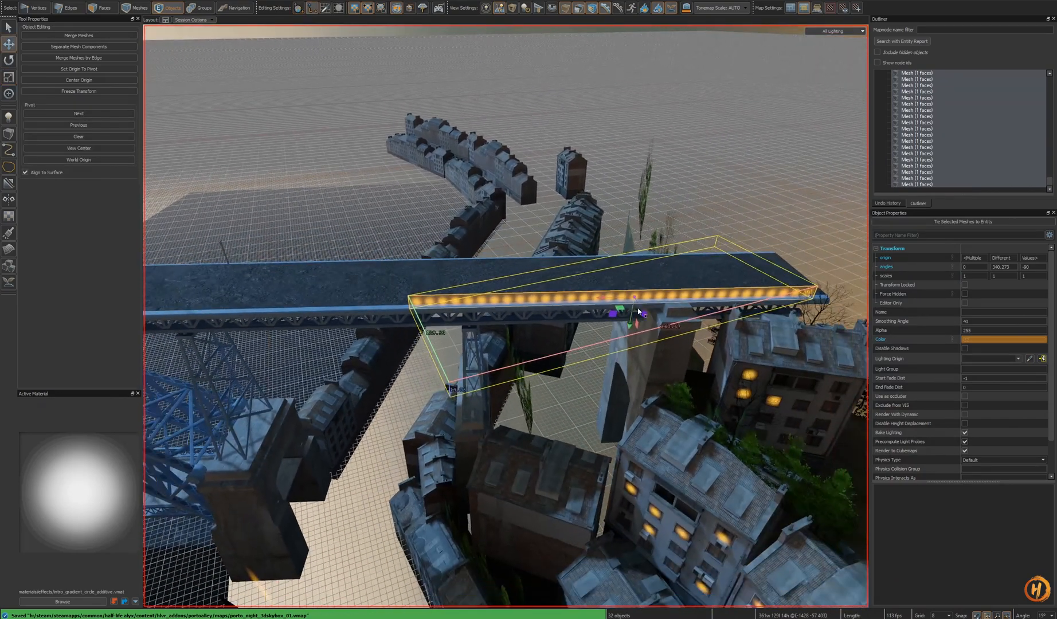
pyautogui.keyDown('shift'); pyautogui.moveTo(215, 328); pyautogui.dragTo(221, 328); pyautogui.keyUp('shift')
pyautogui.press('a')
pyautogui.moveTo(222, 328); pyautogui.dragTo(210, 323, button='right')
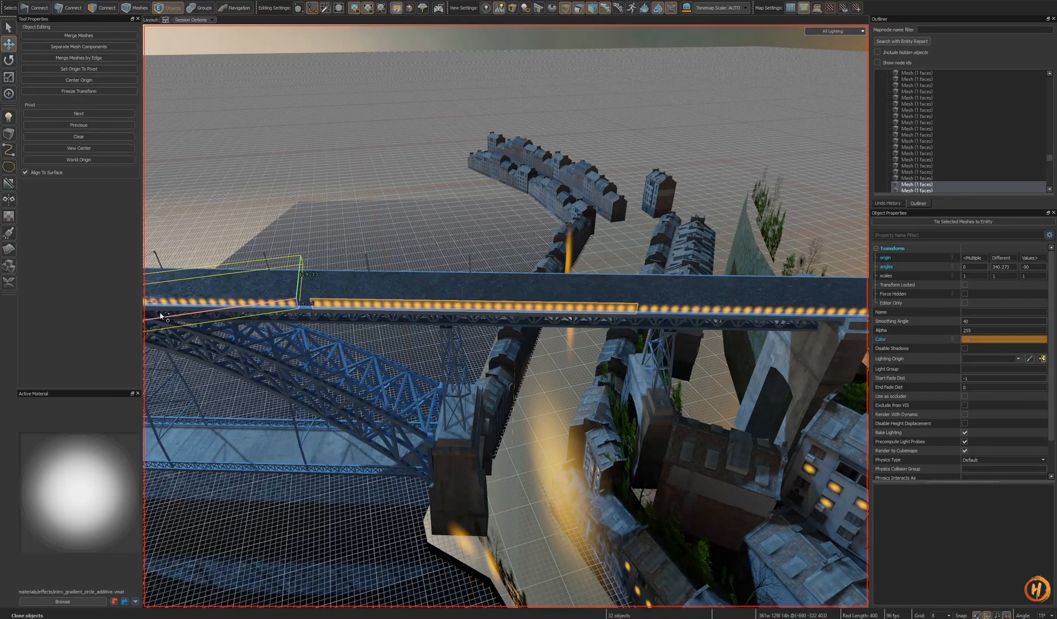
# - Reposition the cloned glow row along the bridge deck and save the skybox map
pyautogui.keyDown('shift'); pyautogui.moveTo(172, 317); pyautogui.dragTo(172, 318); pyautogui.keyUp('shift')
pyautogui.moveTo(172, 318); pyautogui.dragTo(170, 313, button='right')
pyautogui.press('a')
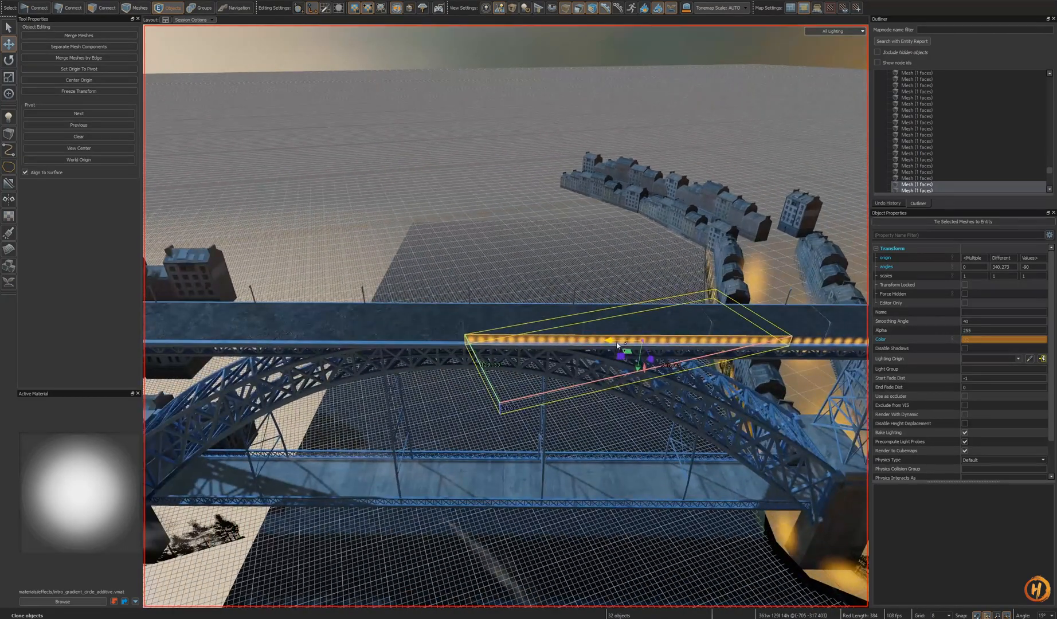
pyautogui.keyDown('shift'); pyautogui.moveTo(321, 362); pyautogui.dragTo(328, 362); pyautogui.keyUp('shift')
pyautogui.moveTo(328, 362); pyautogui.dragTo(313, 362, button='right')
pyautogui.press('a')
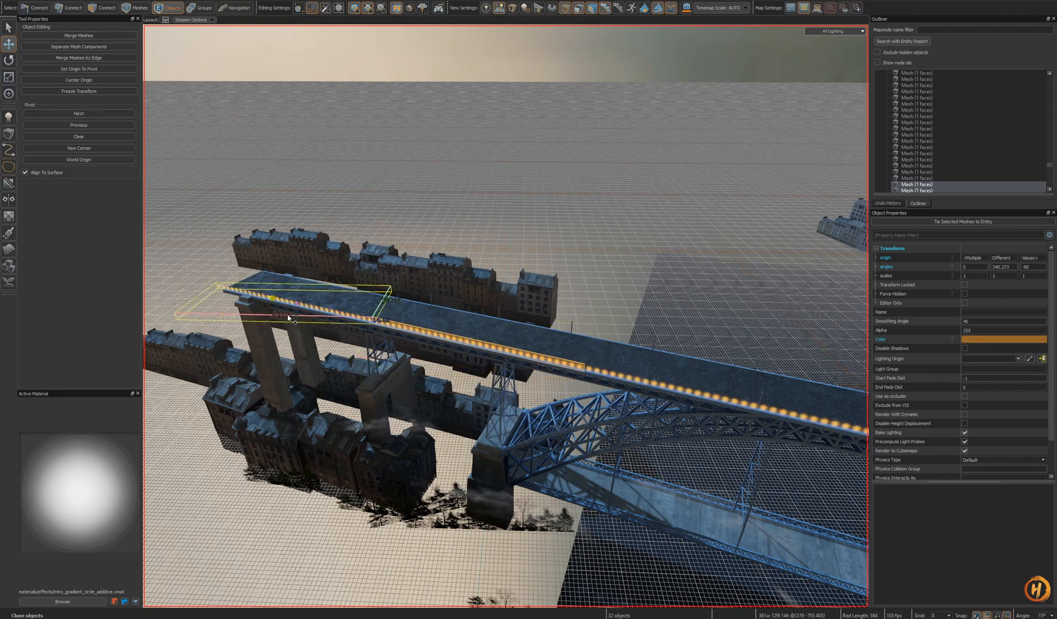
pyautogui.hotkey('ctrl', 's')
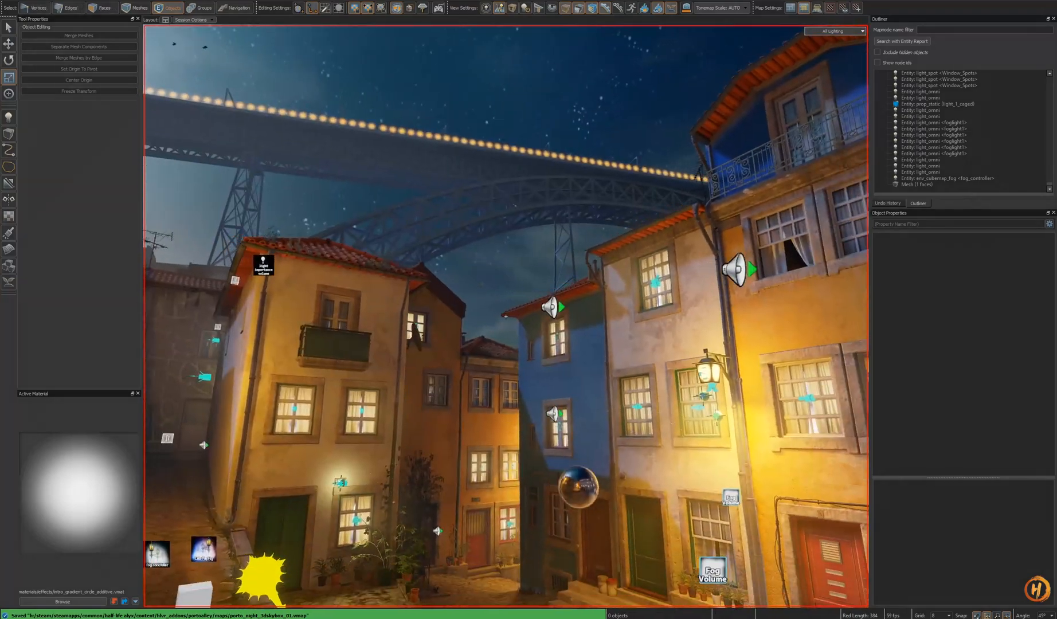
# - Compare the bridge seen from the alley view of the main map with the night reference photo of the bridge
pyautogui.press('w')
pyautogui.moveTo(505, 316); pyautogui.dragTo(506, 315, button='right')
pyautogui.moveTo(584, 355); pyautogui.dragTo(506, 316, button='right')
pyautogui.press('d')
pyautogui.press('w')
pyautogui.press('w')
pyautogui.hotkey('ctrl', 'Tab')
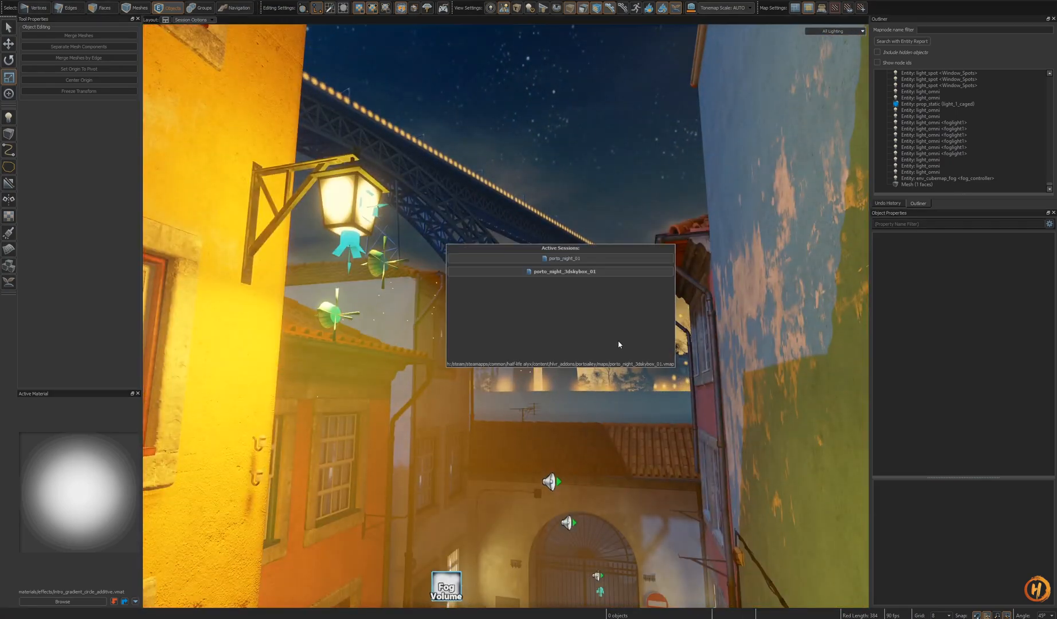
pyautogui.hotkey('ctrl', 'Tab')
pyautogui.hotkey('ctrl', 'Tab')
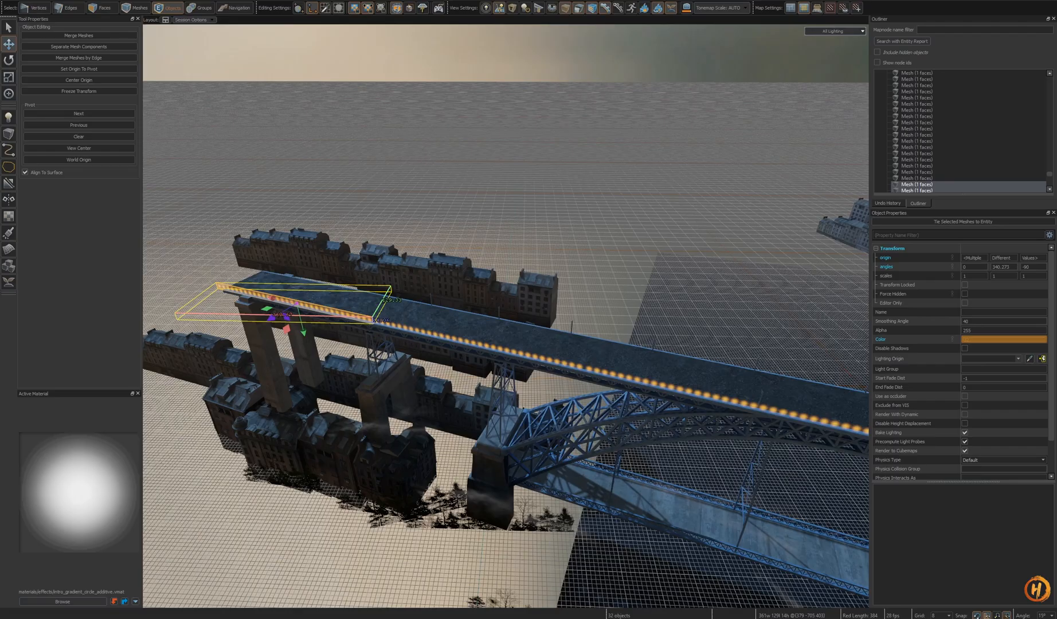
pyautogui.moveTo(505, 316); pyautogui.dragTo(505, 315, button='right')
pyautogui.hotkey('ctrl', 'Tab')
pyautogui.moveTo(532, 386); pyautogui.dragTo(515, 286, button='right')
# - Copy a point light from the alley map and paste it into the skybox map
pyautogui.click(483, 331)
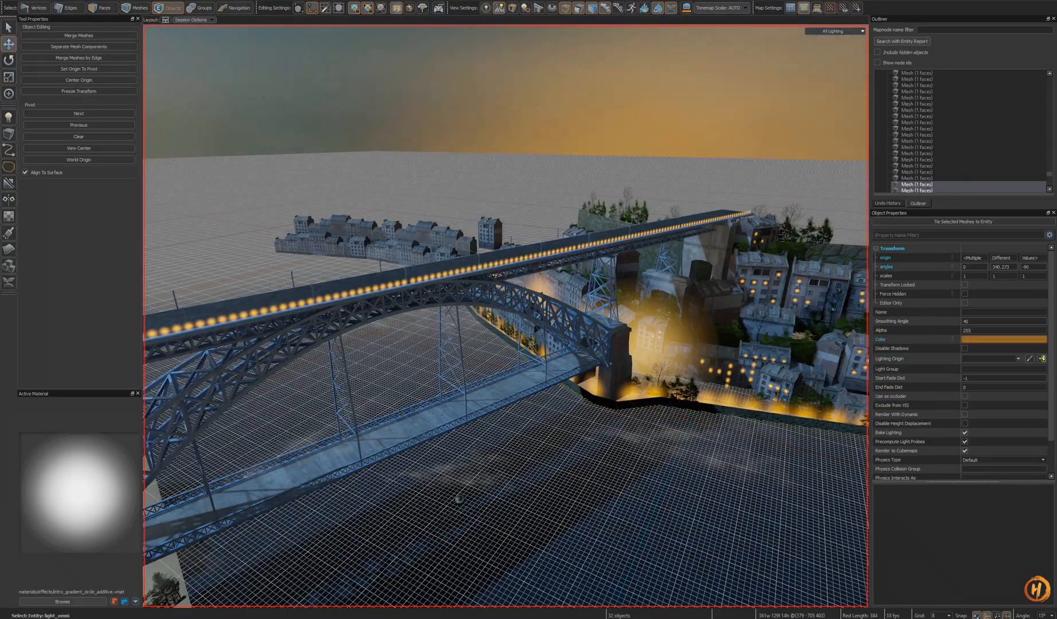
pyautogui.scroll(8, 595, 412)
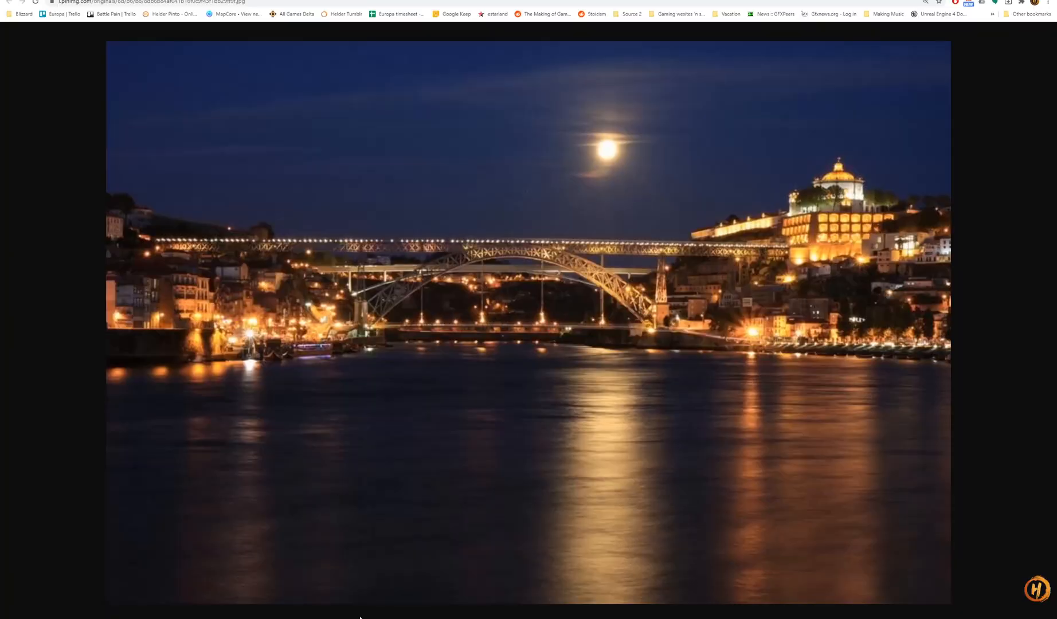
pyautogui.keyDown('ctrl'); pyautogui.scroll(2, 671, 310); pyautogui.keyUp('ctrl')
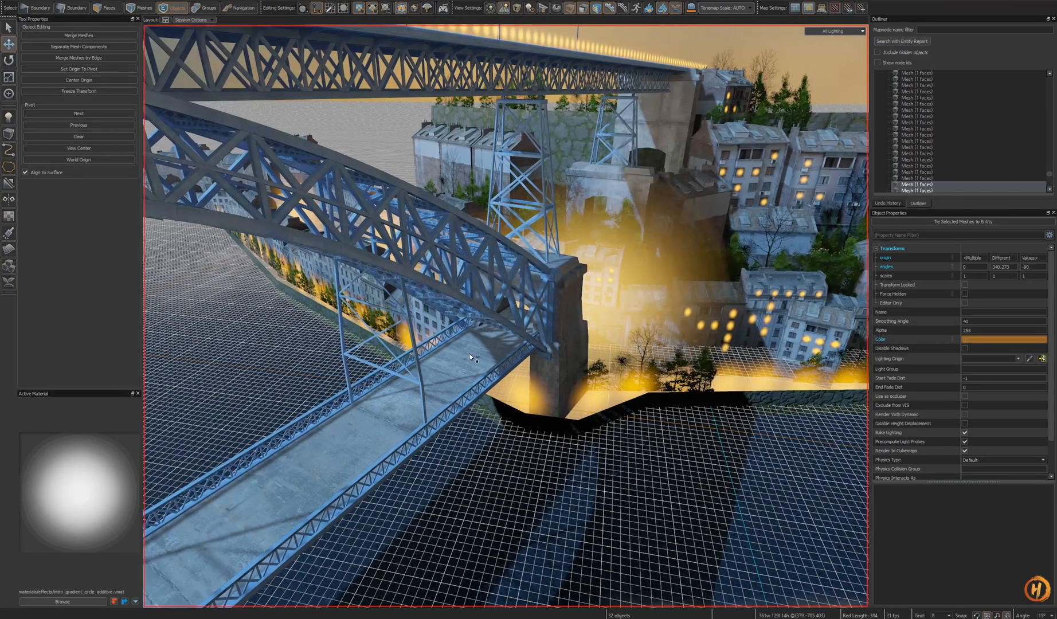
pyautogui.hotkey('ctrl', 'v')
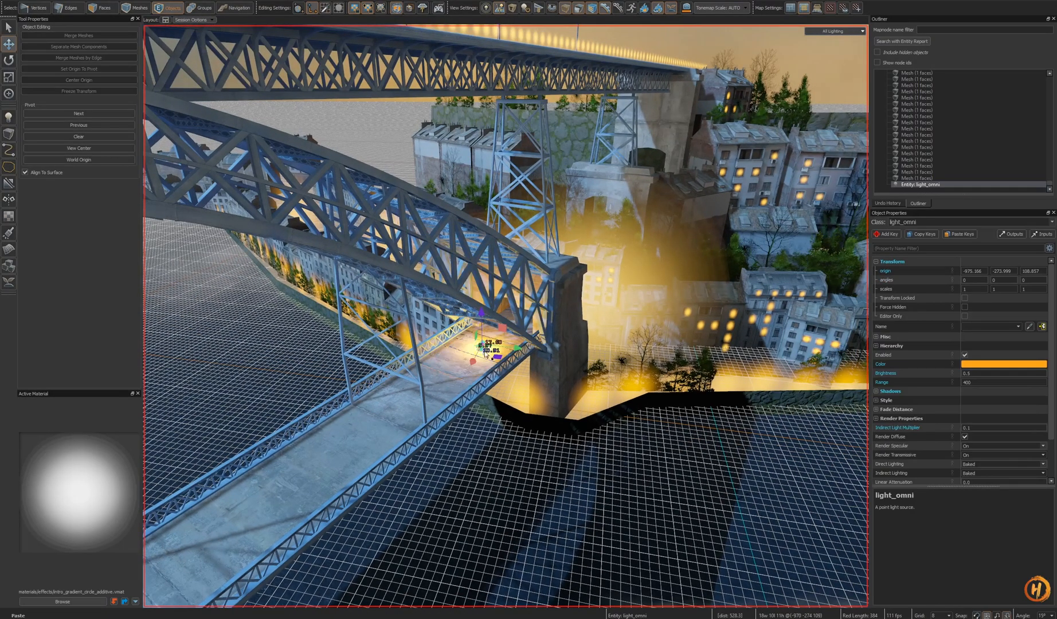
# - Place the pasted point light beneath the bridge arch next to the tower
pyautogui.moveTo(494, 359); pyautogui.dragTo(449, 317)
pyautogui.hotkey('shift', 'a')
pyautogui.moveTo(594, 388)
pyautogui.keyDown('alt'); pyautogui.mouseDown()
pyautogui.moveTo(628, 420)
pyautogui.moveTo(573, 384)
pyautogui.mouseUp(); pyautogui.keyUp('alt')
pyautogui.keyDown('alt'); pyautogui.scroll(-6, 628, 421); pyautogui.keyUp('alt')
pyautogui.moveTo(573, 384)
pyautogui.mouseDown(button='right')
pyautogui.moveTo(608, 401)
pyautogui.moveTo(574, 378)
pyautogui.mouseUp(button='right')
pyautogui.moveTo(721, 360); pyautogui.dragTo(739, 365, button='right')
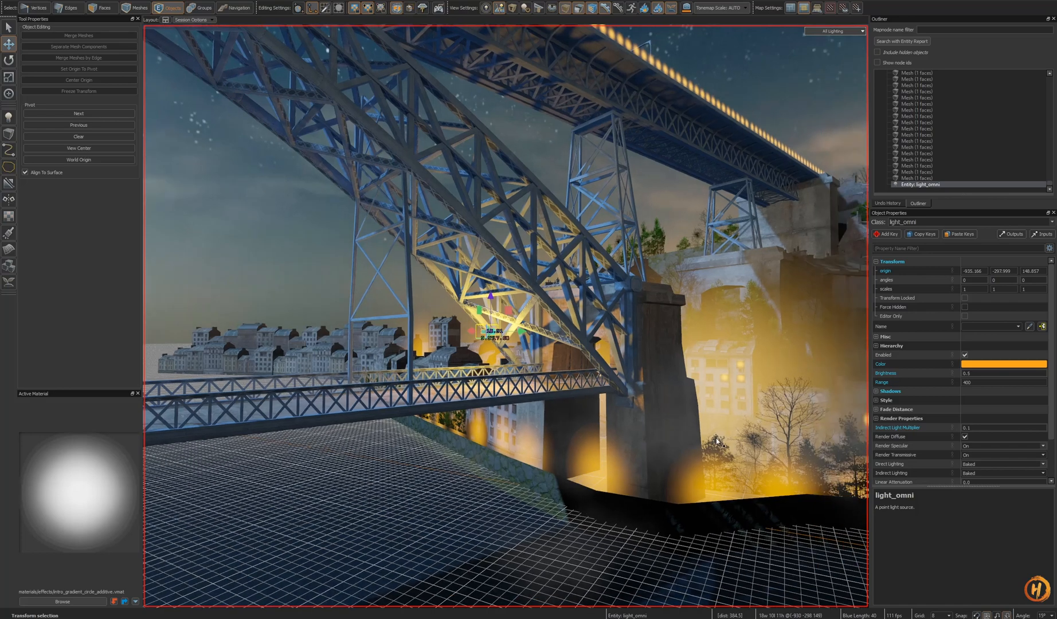
pyautogui.click(721, 360)
pyautogui.click(657, 443)
pyautogui.click(657, 443)
pyautogui.moveTo(657, 443)
pyautogui.mouseDown(button='right')
pyautogui.moveTo(745, 444)
pyautogui.moveTo(779, 458)
pyautogui.moveTo(659, 424)
pyautogui.mouseUp(button='right')
pyautogui.click(677, 427)
pyautogui.click(682, 411)
pyautogui.click(920, 344)
pyautogui.press('u')
pyautogui.click(391, 324)
pyautogui.click(390, 323)
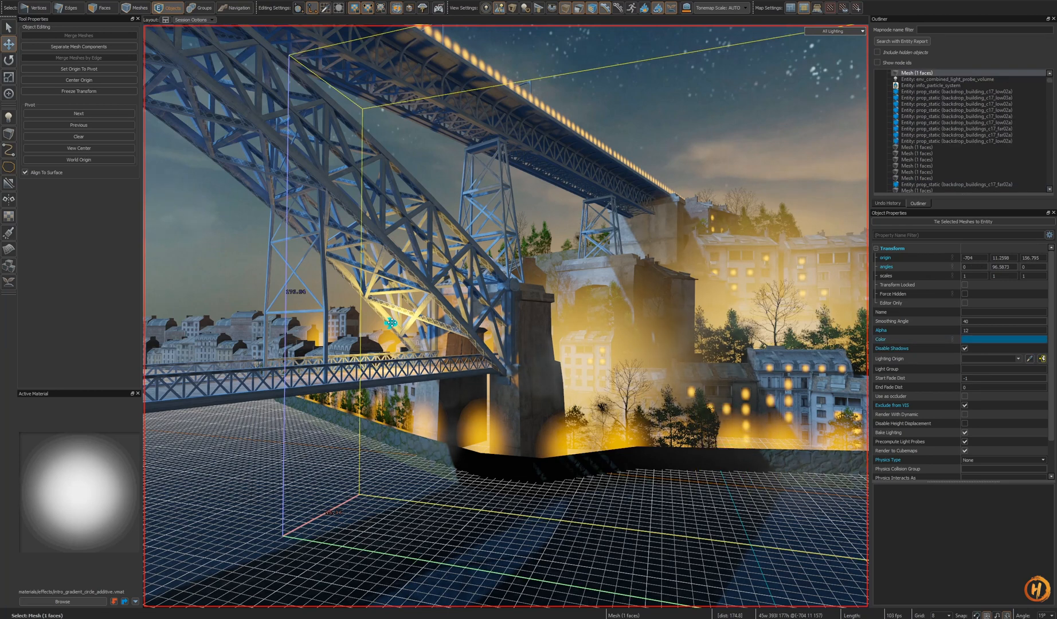
pyautogui.click(391, 323)
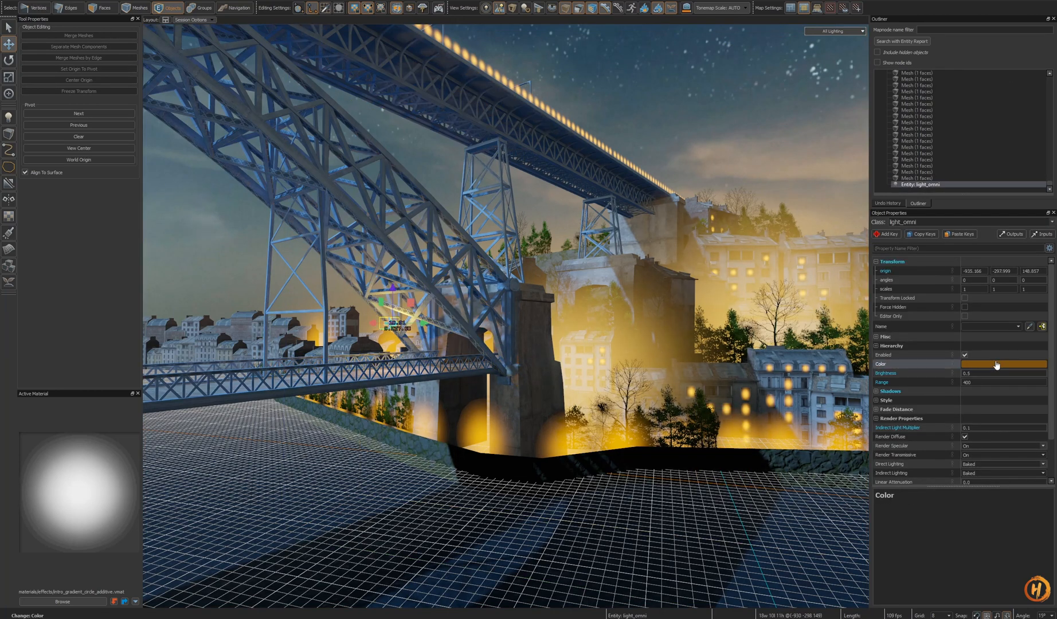
# - Set the point light to a brighter orange, turn off shadow casting, and set brightness 1 and range 200
pyautogui.click(997, 365)
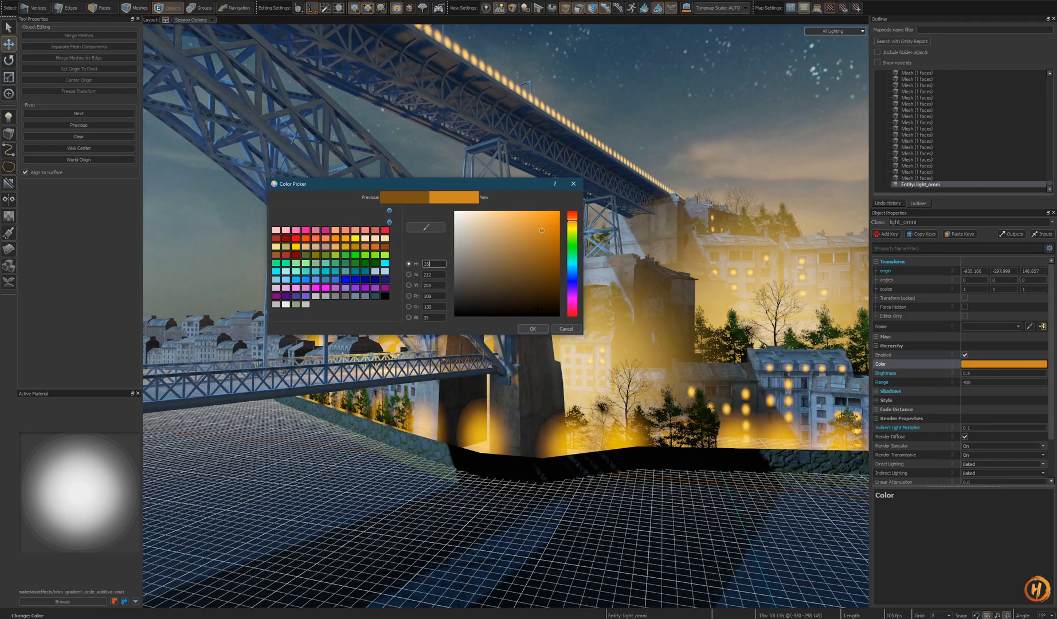
pyautogui.click(539, 329)
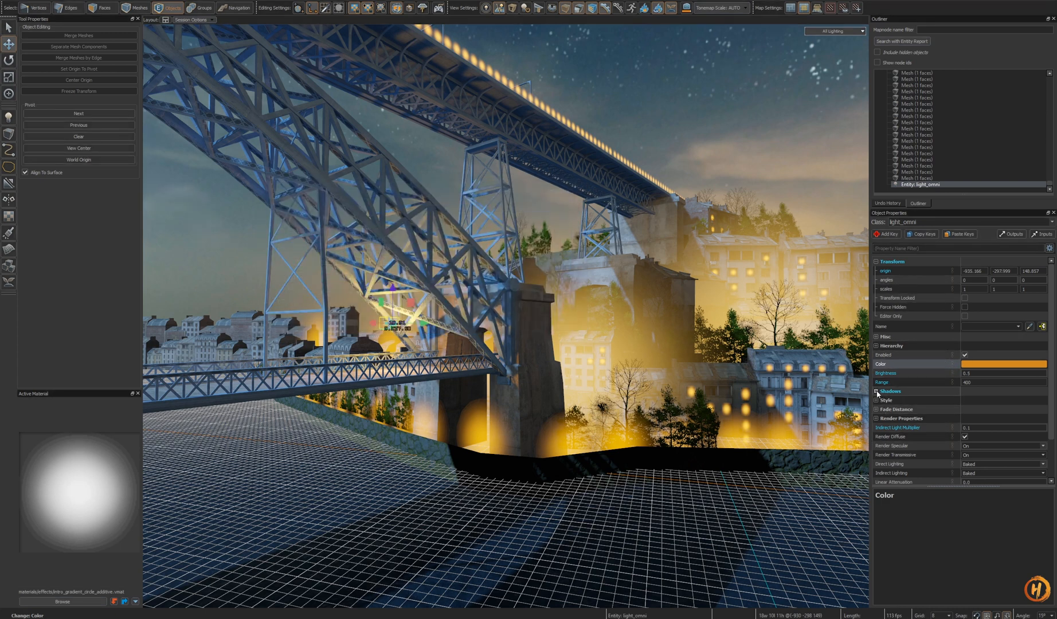
pyautogui.click(1016, 407)
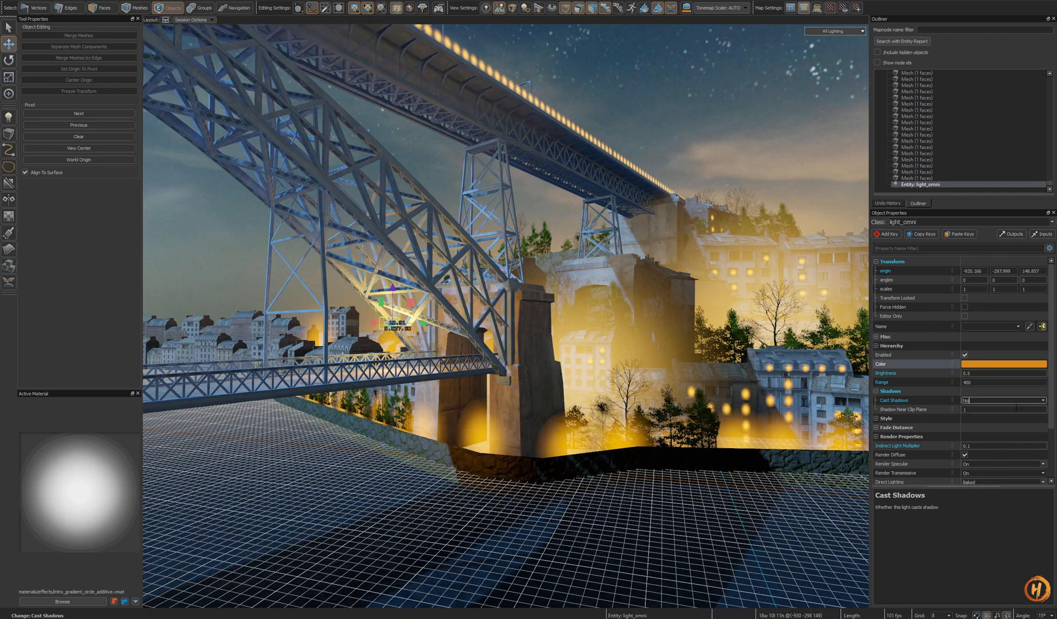
pyautogui.scroll(3, 666, 414)
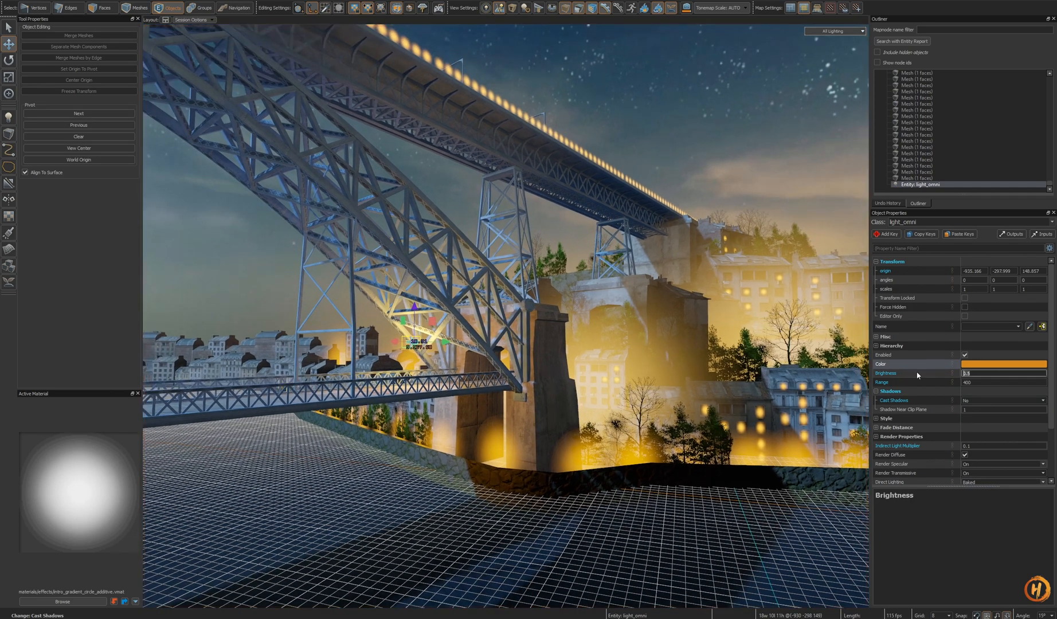
pyautogui.write('1')
pyautogui.write('200')
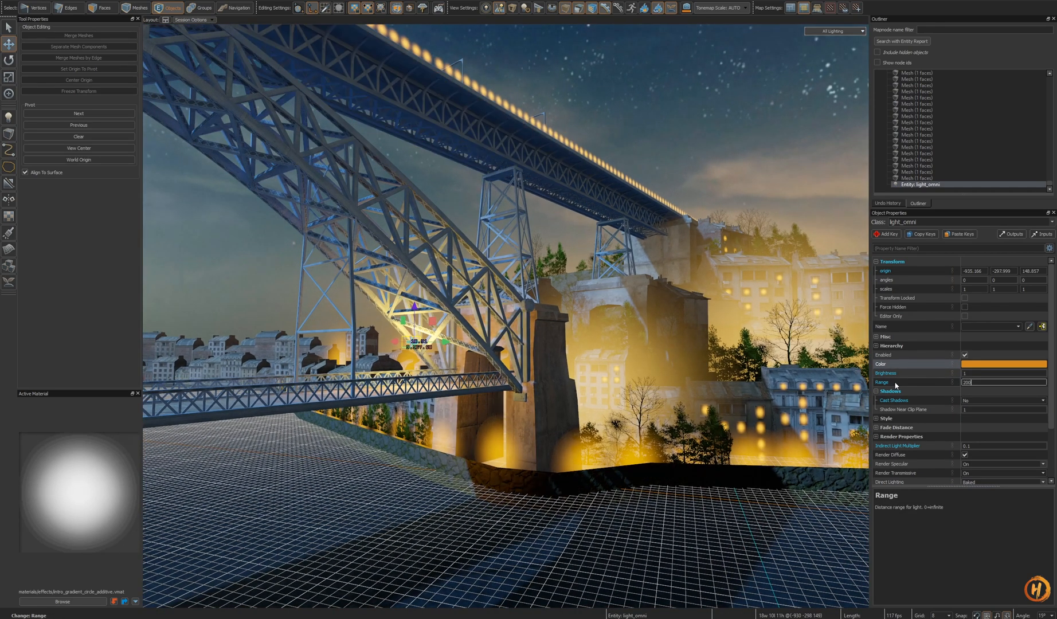
pyautogui.moveTo(745, 378); pyautogui.dragTo(660, 364, button='right')
pyautogui.press('s')
pyautogui.click(997, 366)
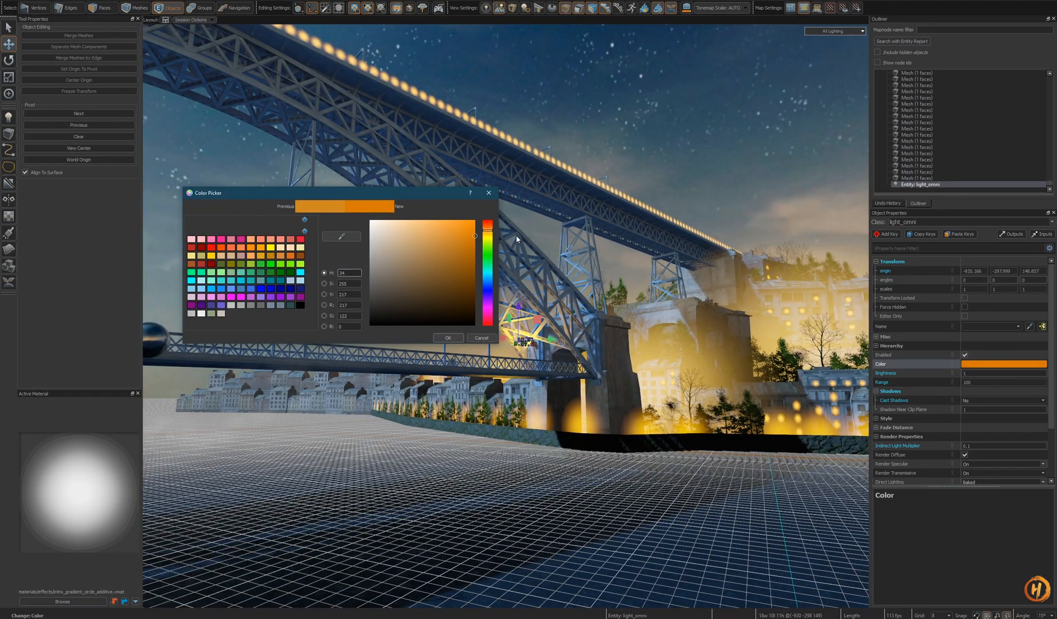
pyautogui.click(452, 338)
# - Check the lit arch from the alley view and browse night reference photos of the Ponte Dom Luís bridge
pyautogui.press('s')
pyautogui.moveTo(585, 356)
pyautogui.mouseDown(button='right')
pyautogui.moveTo(542, 379)
pyautogui.moveTo(585, 356)
pyautogui.mouseUp(button='right')
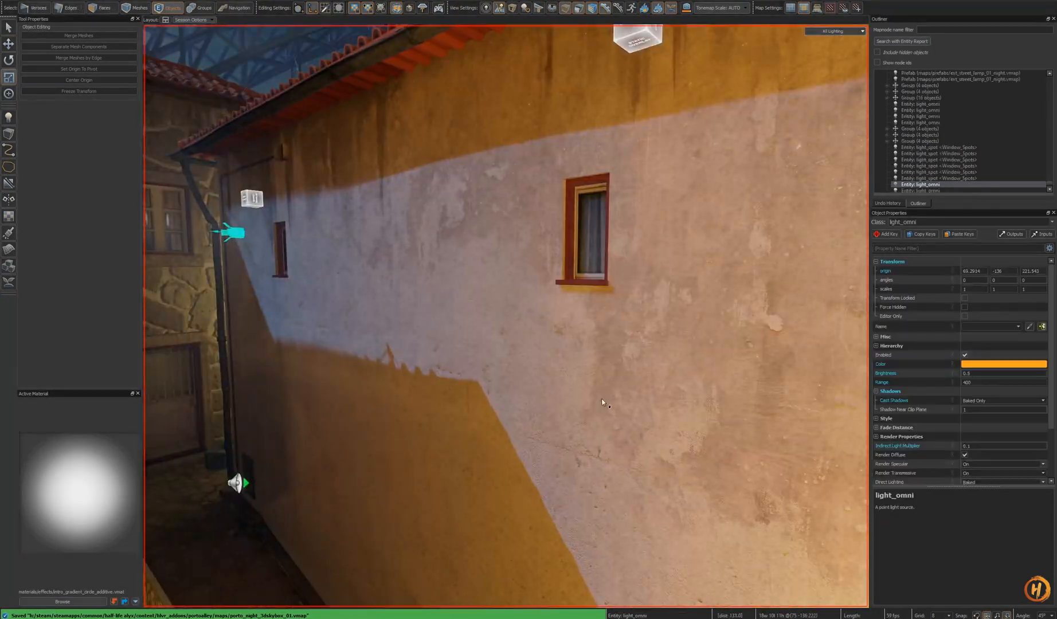
pyautogui.press('w')
pyautogui.moveTo(602, 403)
pyautogui.mouseDown(button='right')
pyautogui.moveTo(740, 401)
pyautogui.moveTo(728, 424)
pyautogui.moveTo(742, 373)
pyautogui.moveTo(737, 358)
pyautogui.moveTo(602, 403)
pyautogui.mouseUp(button='right')
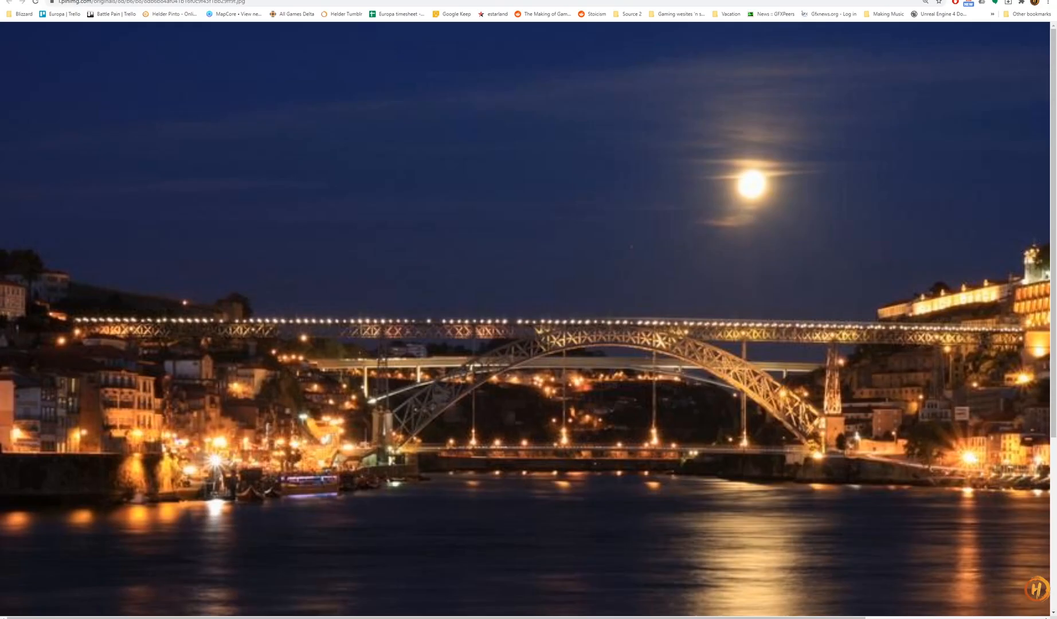
pyautogui.hotkey('ctrl', 'w')
pyautogui.scroll(2, 538, 278)
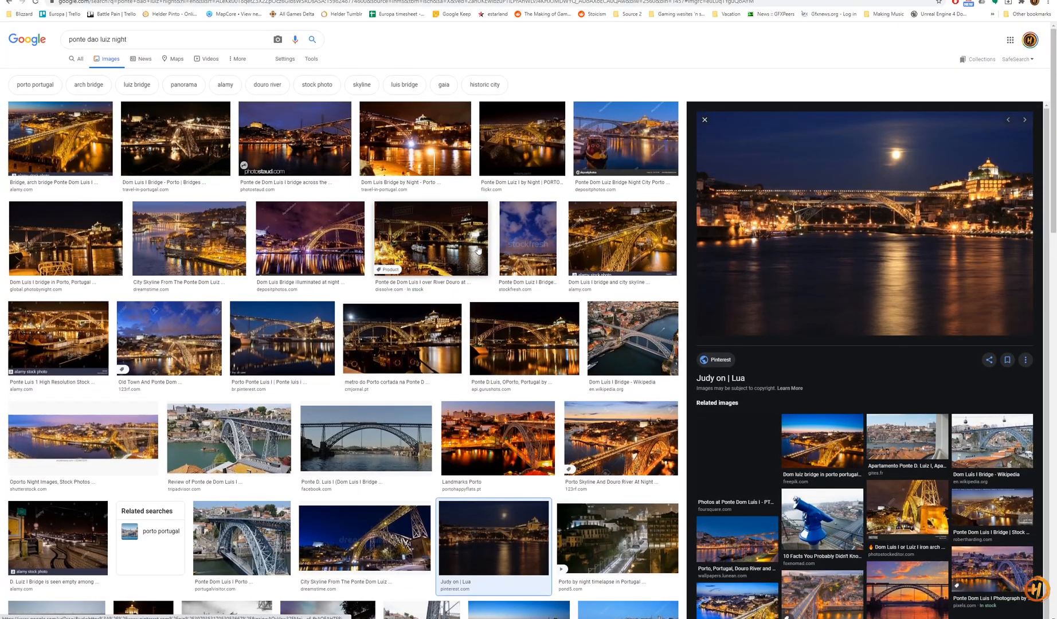
pyautogui.click(417, 150)
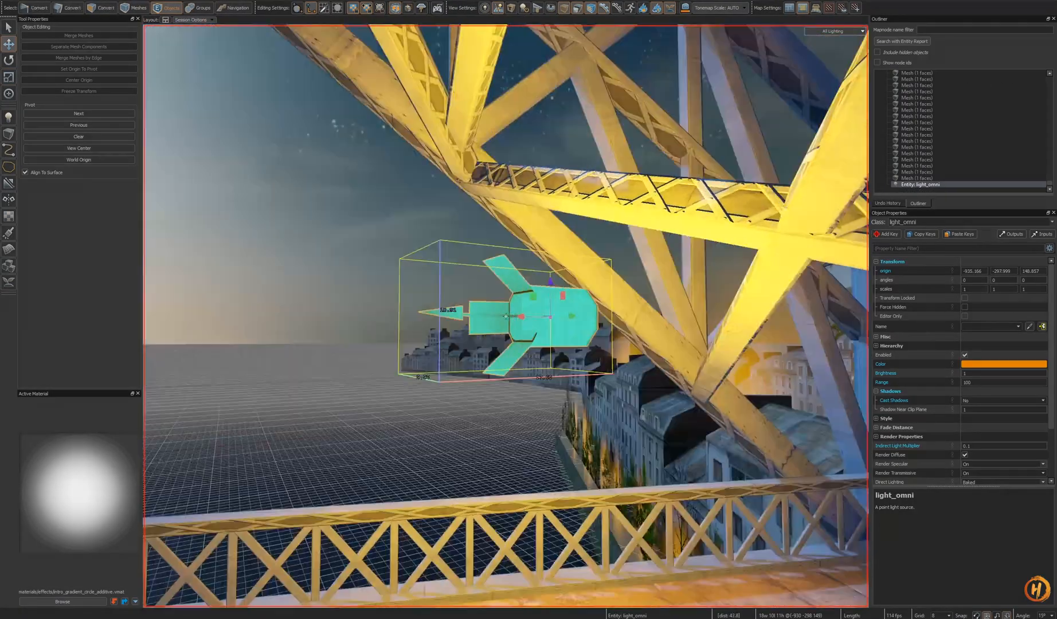
# - Clone the point light higher up along the arch, undoing the last extra clone
pyautogui.press('s')
pyautogui.moveTo(506, 317)
pyautogui.mouseDown(button='right')
pyautogui.moveTo(505, 344)
pyautogui.moveTo(499, 298)
pyautogui.mouseUp(button='right')
pyautogui.keyDown('shift'); pyautogui.moveTo(516, 351); pyautogui.dragTo(458, 212); pyautogui.keyUp('shift')
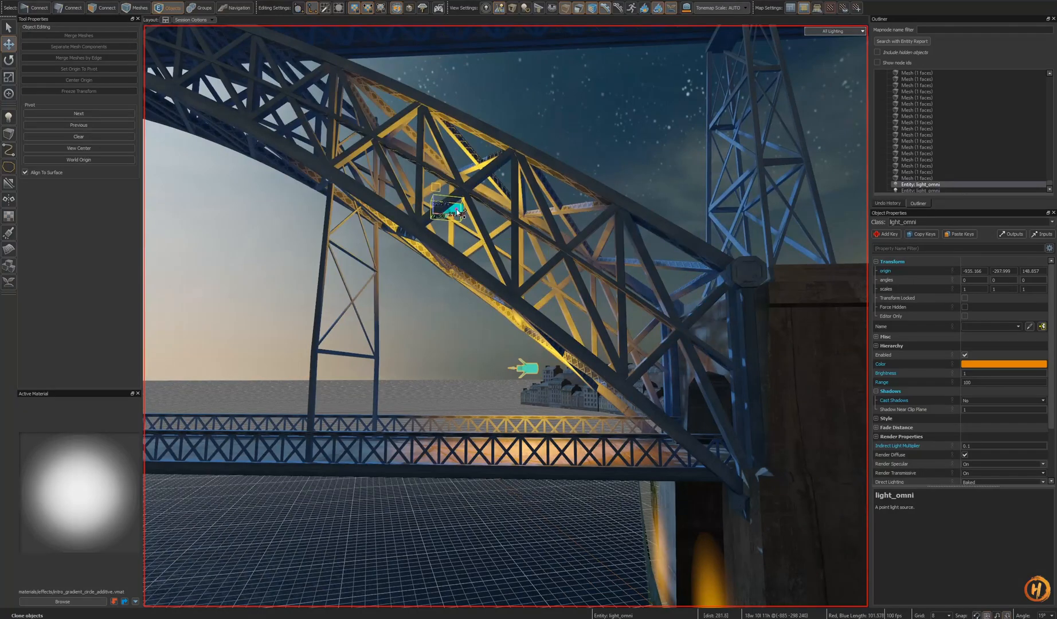
pyautogui.press('s')
pyautogui.moveTo(470, 210); pyautogui.dragTo(413, 201, button='right')
pyautogui.keyDown('shift'); pyautogui.moveTo(599, 286); pyautogui.dragTo(487, 232); pyautogui.keyUp('shift')
pyautogui.hotkey('ctrl', 'z')
# - Clone more point lights along the underside of the arch and check them from the alley view
pyautogui.hotkey('shift', 'a')
pyautogui.scroll(-8, 505, 316)
pyautogui.moveTo(516, 321)
pyautogui.keyDown('alt'); pyautogui.mouseDown()
pyautogui.moveTo(678, 429)
pyautogui.moveTo(615, 404)
pyautogui.mouseUp(); pyautogui.keyUp('alt')
pyautogui.hotkey('shift', 'a')
pyautogui.scroll(-3, 647, 415)
pyautogui.press('l')
pyautogui.press('s')
pyautogui.moveTo(614, 404); pyautogui.dragTo(513, 366, button='right')
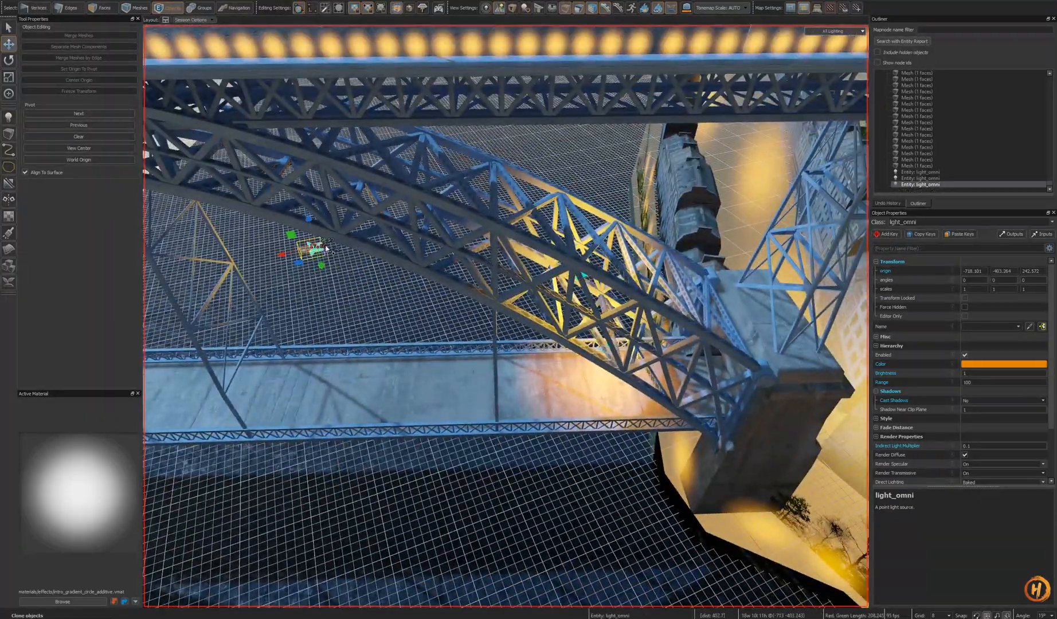
pyautogui.moveTo(318, 174); pyautogui.dragTo(315, 152)
pyautogui.hotkey('shift', 'a')
pyautogui.keyDown('alt'); pyautogui.moveTo(516, 275); pyautogui.dragTo(726, 364); pyautogui.keyUp('alt')
pyautogui.press('s')
pyautogui.moveTo(726, 364); pyautogui.dragTo(509, 348, button='right')
pyautogui.moveTo(488, 321)
pyautogui.mouseDown()
pyautogui.moveTo(401, 347)
pyautogui.moveTo(396, 233)
pyautogui.moveTo(506, 316)
pyautogui.mouseUp()
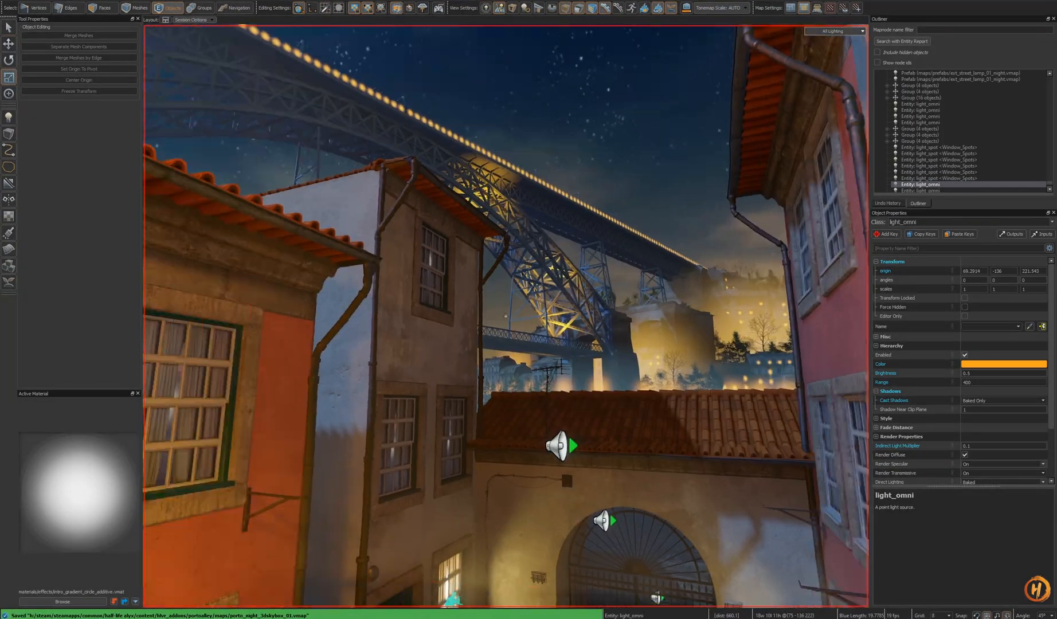
pyautogui.keyDown('alt'); pyautogui.moveTo(506, 316); pyautogui.dragTo(506, 316); pyautogui.keyUp('alt')
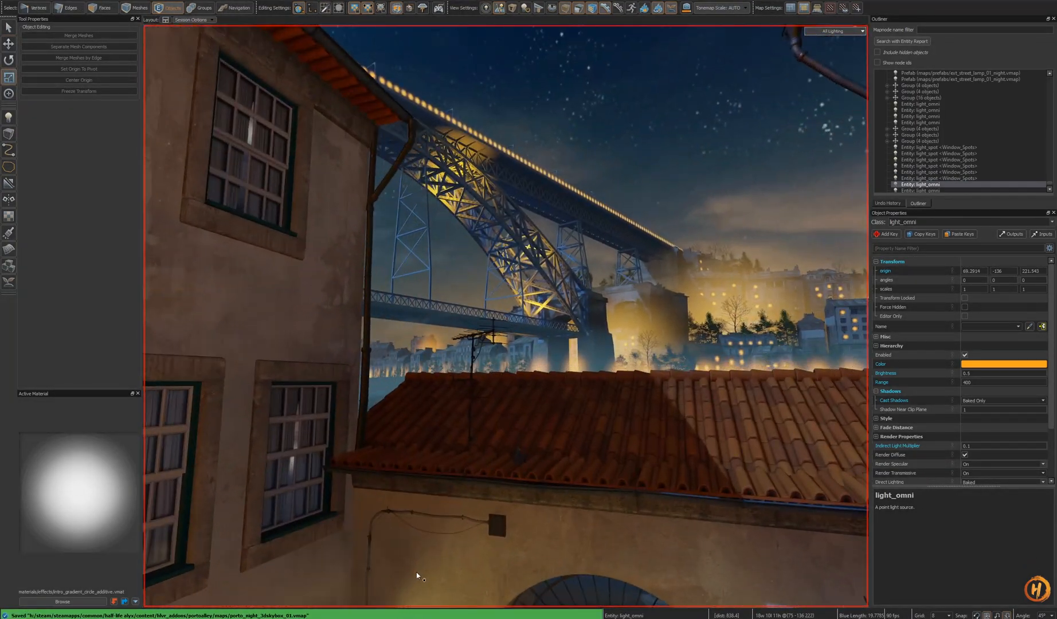
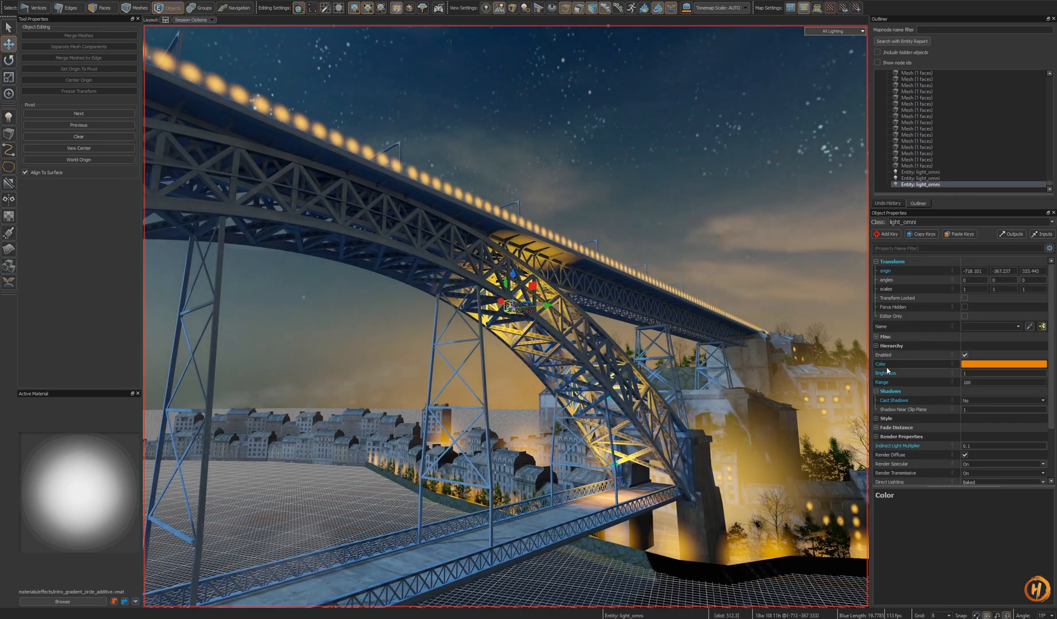
# - Set the selected arch point light's shadow casting to Baked Only
pyautogui.click(1043, 401)
pyautogui.moveTo(605, 367); pyautogui.dragTo(604, 367, button='right')
pyautogui.press('s')
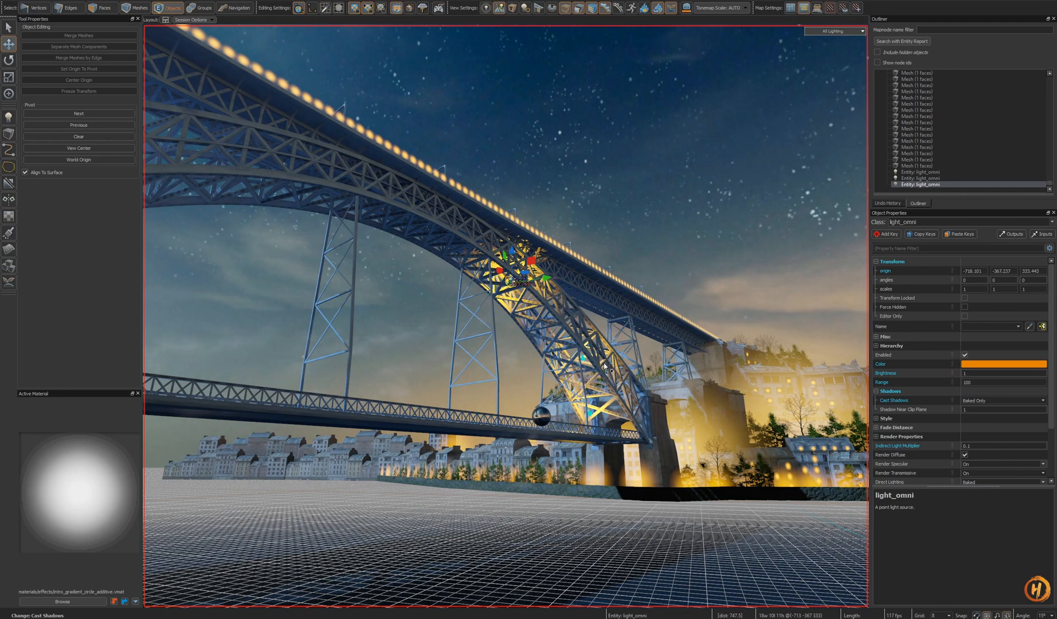
# - Select the three lit arch point lights and adjust their colour to a slightly deeper orange
pyautogui.press('w')
pyautogui.moveTo(604, 366); pyautogui.dragTo(605, 366, button='right')
pyautogui.keyDown('shift'); pyautogui.moveTo(559, 229); pyautogui.dragTo(561, 267); pyautogui.keyUp('shift')
pyautogui.moveTo(562, 261); pyautogui.dragTo(555, 264, button='right')
pyautogui.keyDown('ctrl'); pyautogui.click(699, 343); pyautogui.keyUp('ctrl')
pyautogui.keyDown('ctrl'); pyautogui.click(698, 342); pyautogui.keyUp('ctrl')
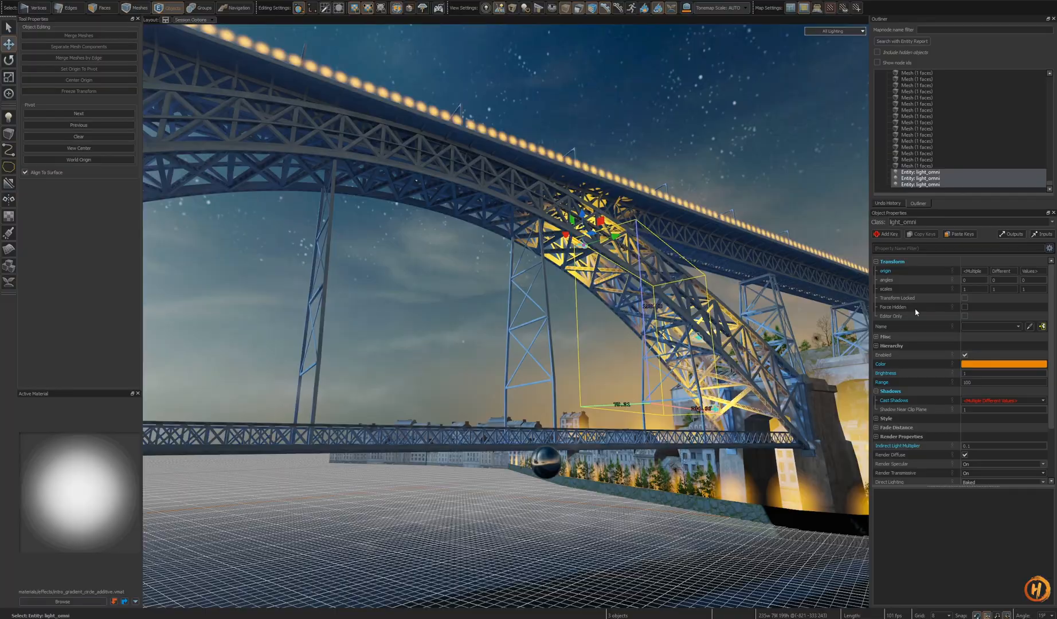
pyautogui.click(978, 364)
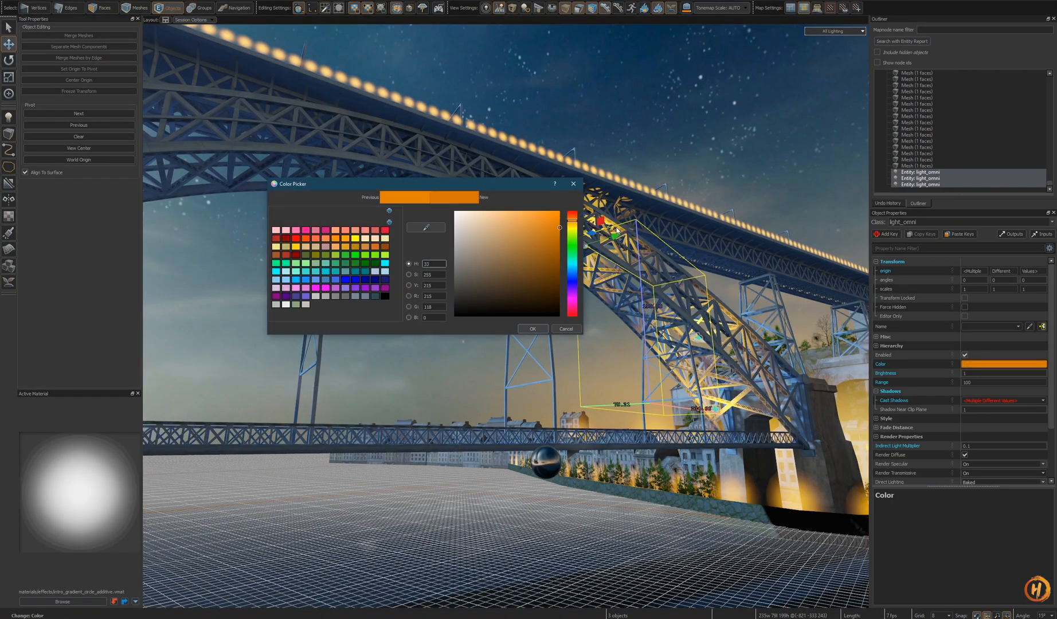
pyautogui.moveTo(572, 219); pyautogui.dragTo(573, 219)
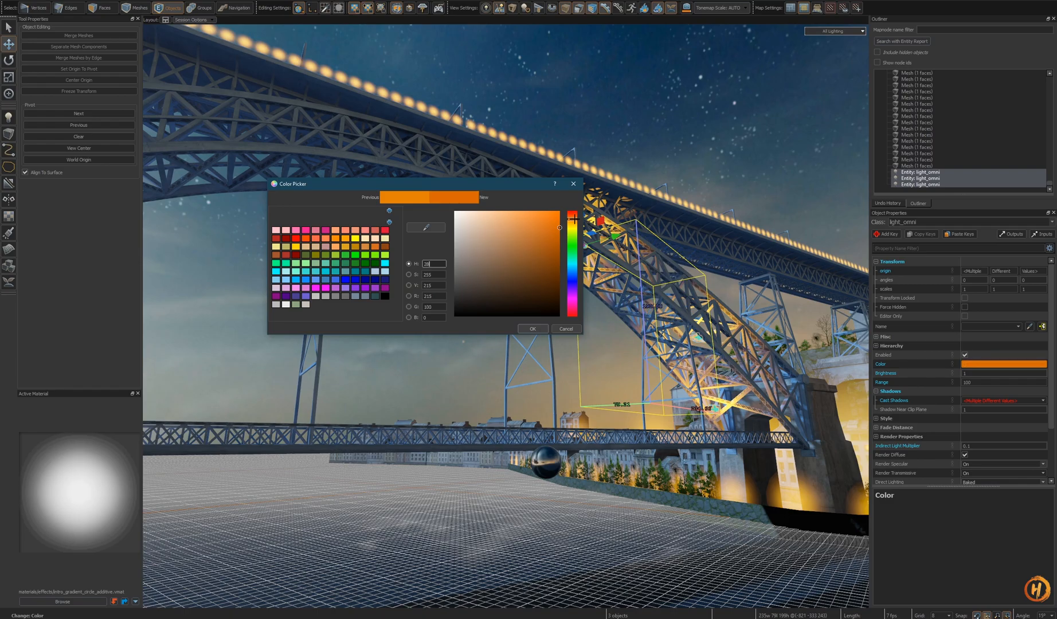
pyautogui.click(538, 328)
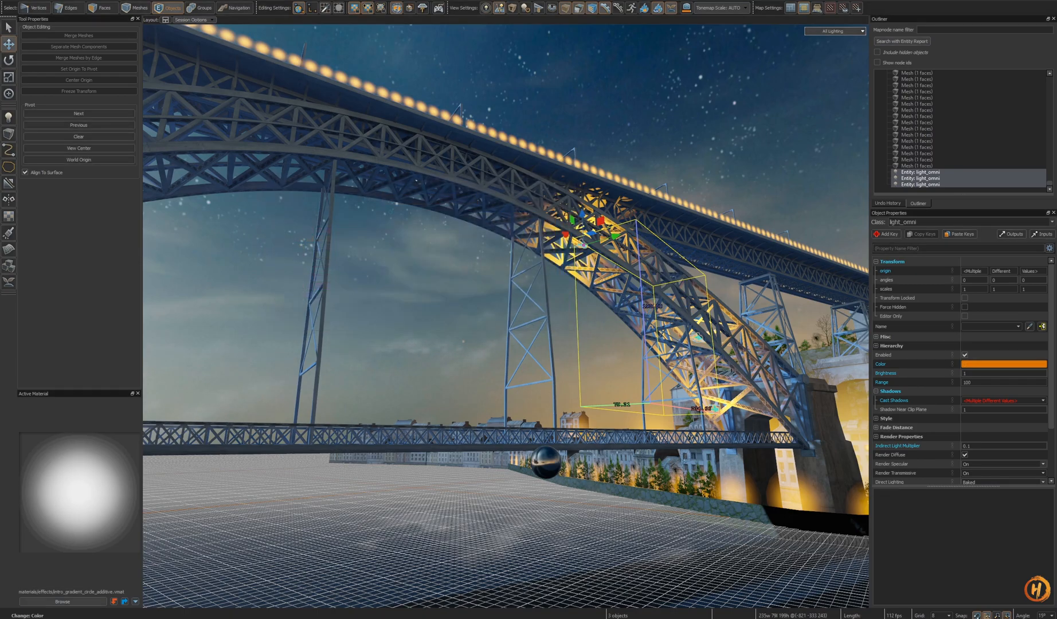
# - Compare the arch lighting with the night reference photos of the Ponte Dom Luís bridge
pyautogui.press('Escape')
pyautogui.press('z')
pyautogui.press('s')
pyautogui.press('w')
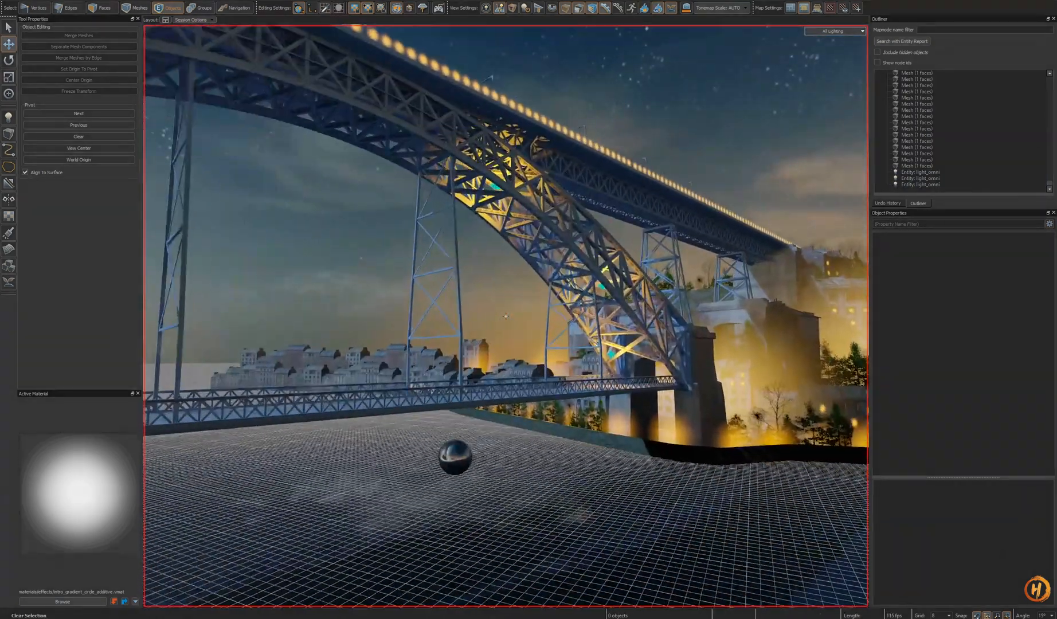
pyautogui.hotkey('alt', 'Tab')
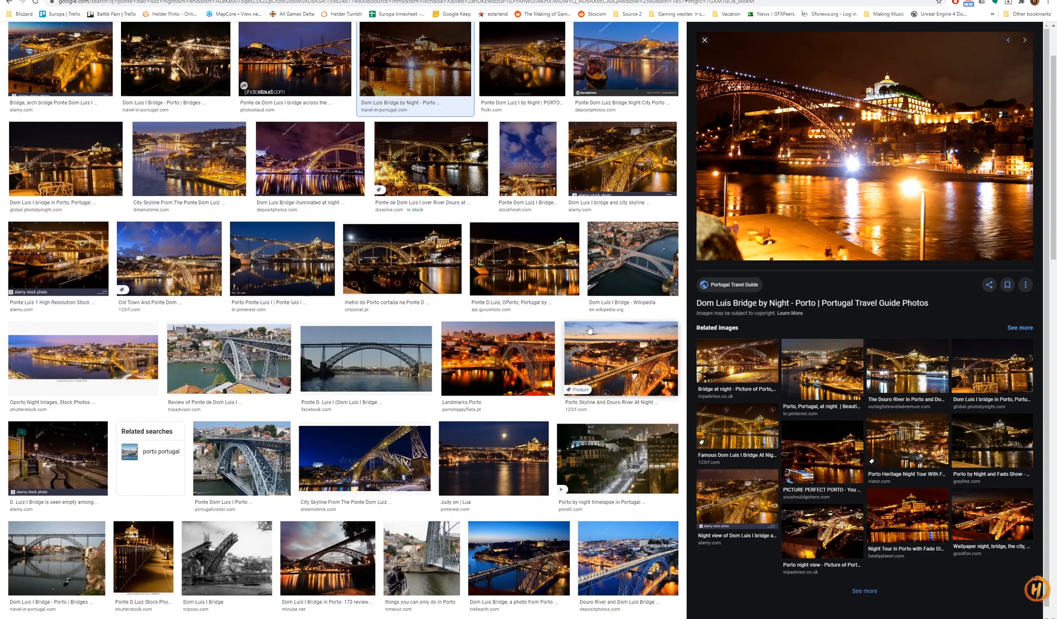
pyautogui.hotkey('alt', 'Tab')
# - Move a point light up to the crown of the arch just below the deck
pyautogui.press('w')
pyautogui.click(566, 280)
pyautogui.moveTo(568, 281); pyautogui.dragTo(605, 264, button='right')
pyautogui.press('w')
pyautogui.moveTo(505, 315); pyautogui.dragTo(715, 394, button='right')
pyautogui.moveTo(748, 373)
pyautogui.keyDown('shift'); pyautogui.mouseDown()
pyautogui.moveTo(379, 367)
pyautogui.moveTo(437, 367)
pyautogui.moveTo(504, 410)
pyautogui.mouseUp(); pyautogui.keyUp('shift')
pyautogui.press('f')
pyautogui.moveTo(526, 306); pyautogui.dragTo(481, 176)
pyautogui.keyDown('alt'); pyautogui.moveTo(575, 269); pyautogui.dragTo(441, 276); pyautogui.keyUp('alt')
pyautogui.moveTo(514, 198); pyautogui.dragTo(517, 171)
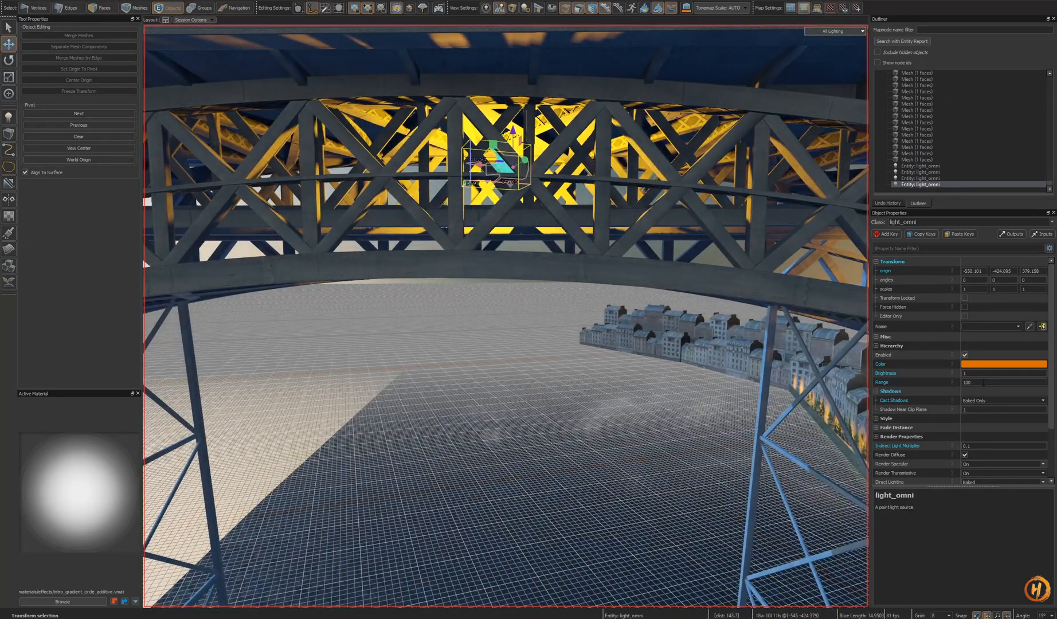
pyautogui.press('Return')
# - Try changing the crown light's shadow setting and moving it along the arch, undoing both
pyautogui.press('s')
pyautogui.moveTo(506, 316); pyautogui.dragTo(506, 316, button='right')
pyautogui.press('s')
pyautogui.press('w')
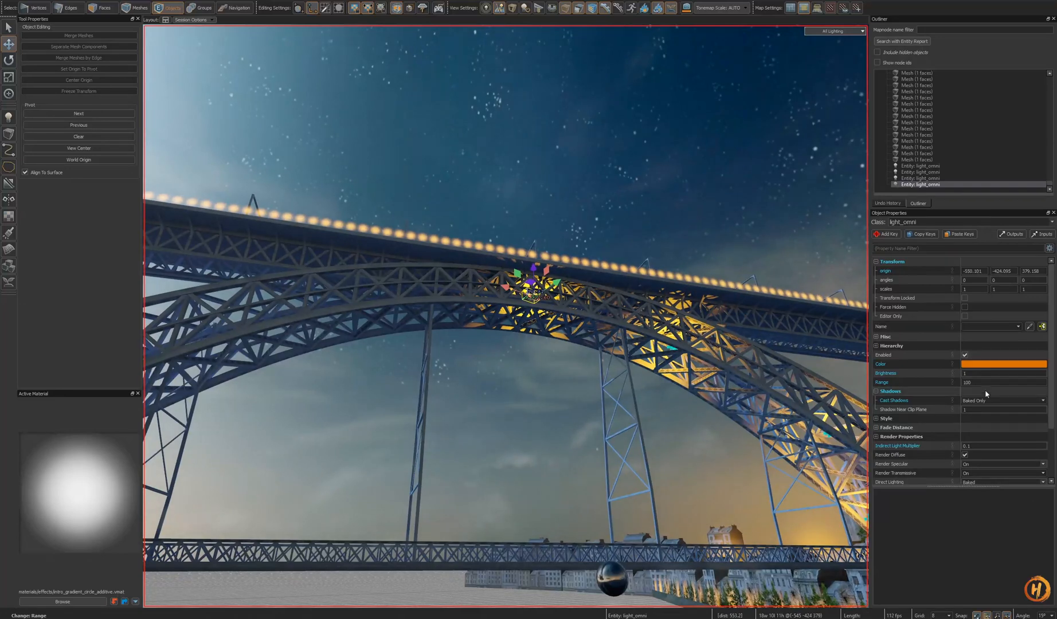
pyautogui.click(1042, 401)
pyautogui.hotkey('ctrl', 'z')
pyautogui.moveTo(505, 316); pyautogui.dragTo(506, 316, button='right')
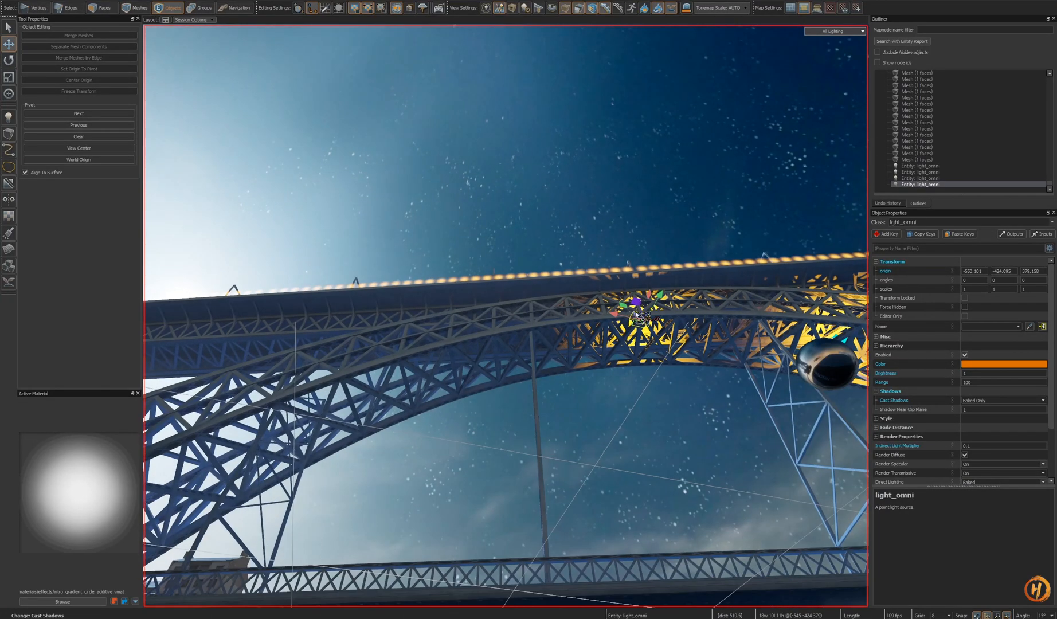
pyautogui.keyDown('shift'); pyautogui.moveTo(642, 324); pyautogui.dragTo(470, 321); pyautogui.keyUp('shift')
pyautogui.hotkey('ctrl', 'z')
# - Select a lower arch point light and move it into the truss near the left end of the arch
pyautogui.moveTo(505, 316); pyautogui.dragTo(506, 315, button='right')
pyautogui.moveTo(455, 300); pyautogui.dragTo(573, 313)
pyautogui.moveTo(573, 312); pyautogui.dragTo(573, 312, button='right')
pyautogui.click(737, 365)
pyautogui.moveTo(737, 367); pyautogui.dragTo(736, 372, button='right')
pyautogui.click(787, 440)
pyautogui.moveTo(787, 440); pyautogui.dragTo(787, 440, button='right')
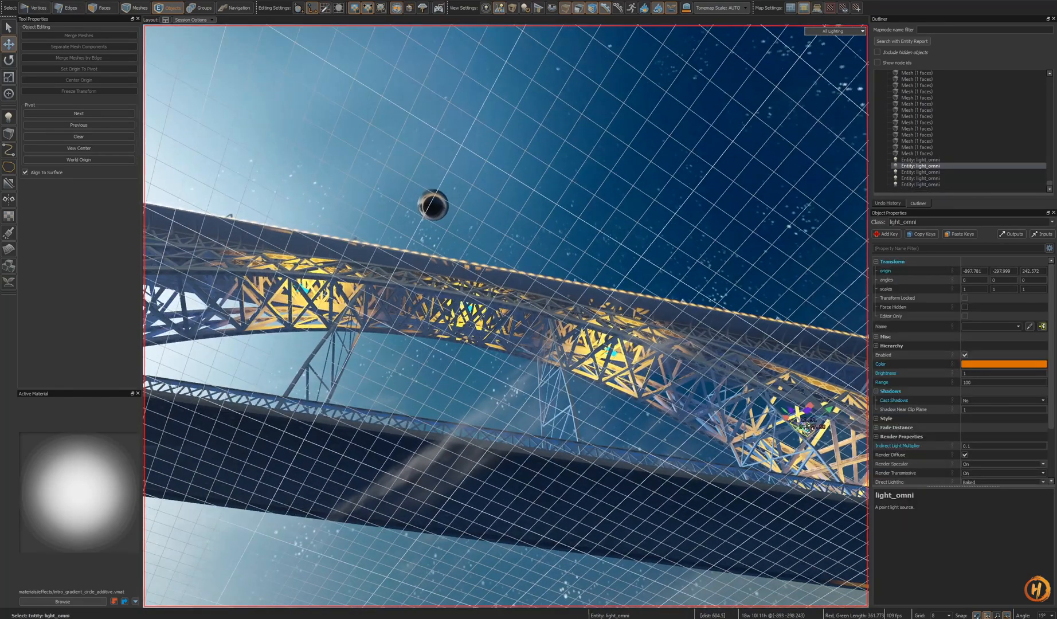
pyautogui.keyDown('shift'); pyautogui.moveTo(809, 414); pyautogui.dragTo(208, 345); pyautogui.keyUp('shift')
pyautogui.moveTo(208, 346); pyautogui.dragTo(207, 345, button='right')
pyautogui.hotkey('shift', 'a')
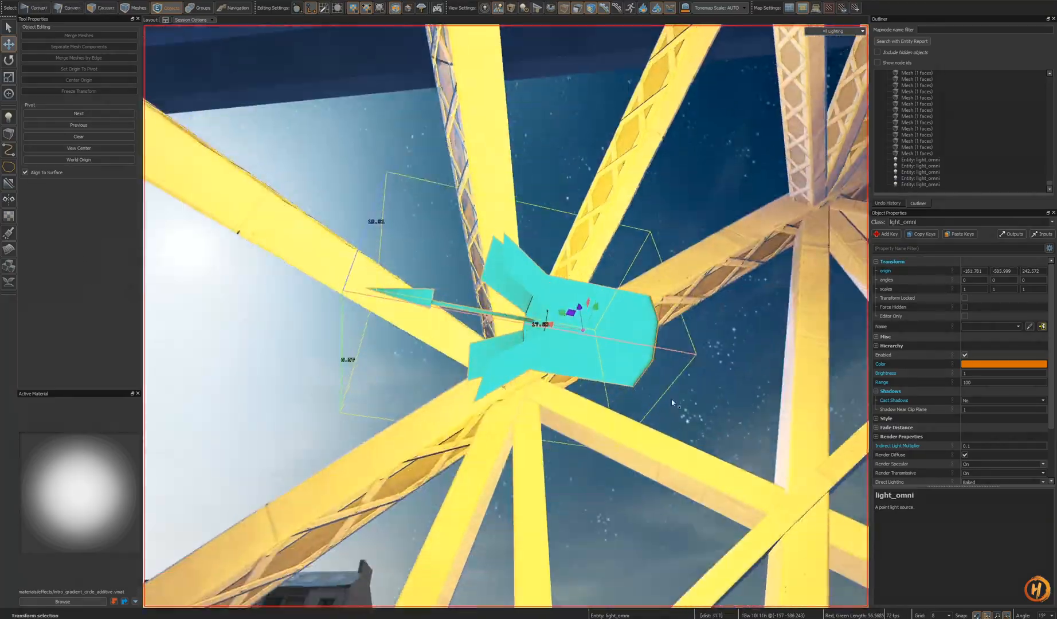
# - Fine-tune that light's position inside the truss and save the map
pyautogui.scroll(-5, 504, 309)
pyautogui.keyDown('alt'); pyautogui.moveTo(504, 309); pyautogui.dragTo(518, 380); pyautogui.keyUp('alt')
pyautogui.moveTo(518, 380); pyautogui.dragTo(517, 380, button='right')
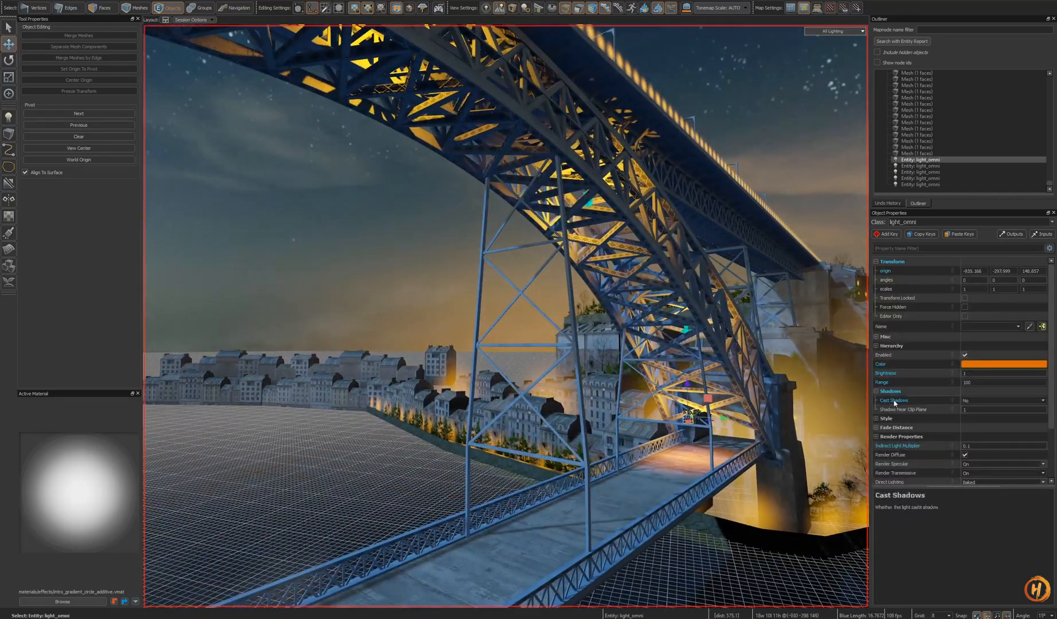
pyautogui.moveTo(807, 371); pyautogui.dragTo(807, 371, button='right')
pyautogui.keyDown('shift'); pyautogui.moveTo(463, 381); pyautogui.dragTo(151, 395); pyautogui.keyUp('shift')
pyautogui.moveTo(152, 395); pyautogui.dragTo(152, 396, button='right')
pyautogui.moveTo(584, 429); pyautogui.dragTo(473, 411)
pyautogui.hotkey('ctrl', 's')
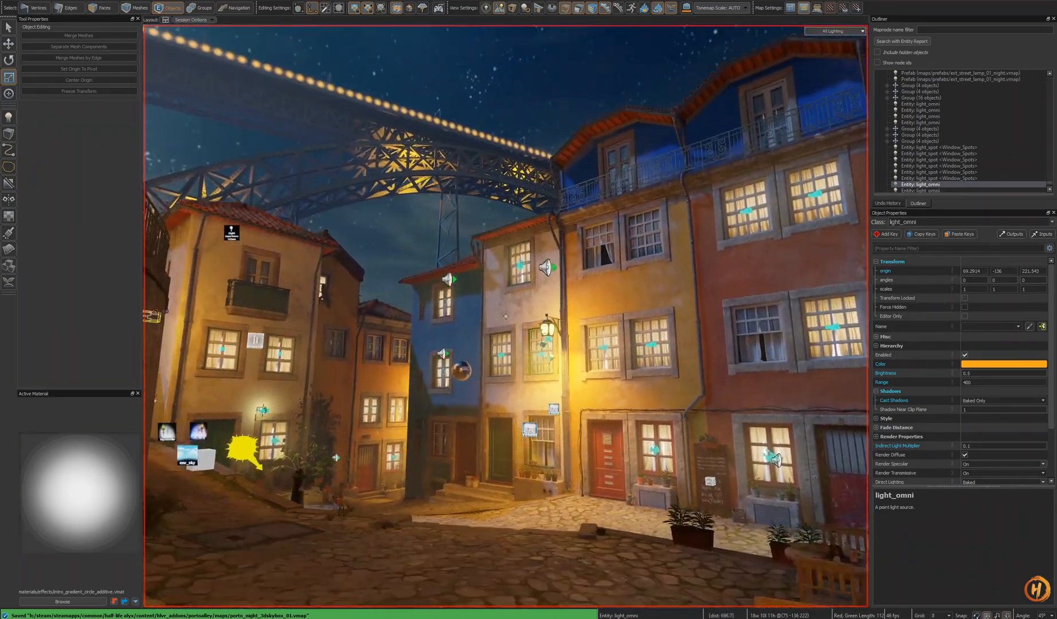
# - Check the arch lighting from the alley view against the reference photos
pyautogui.press('s')
pyautogui.press('w')
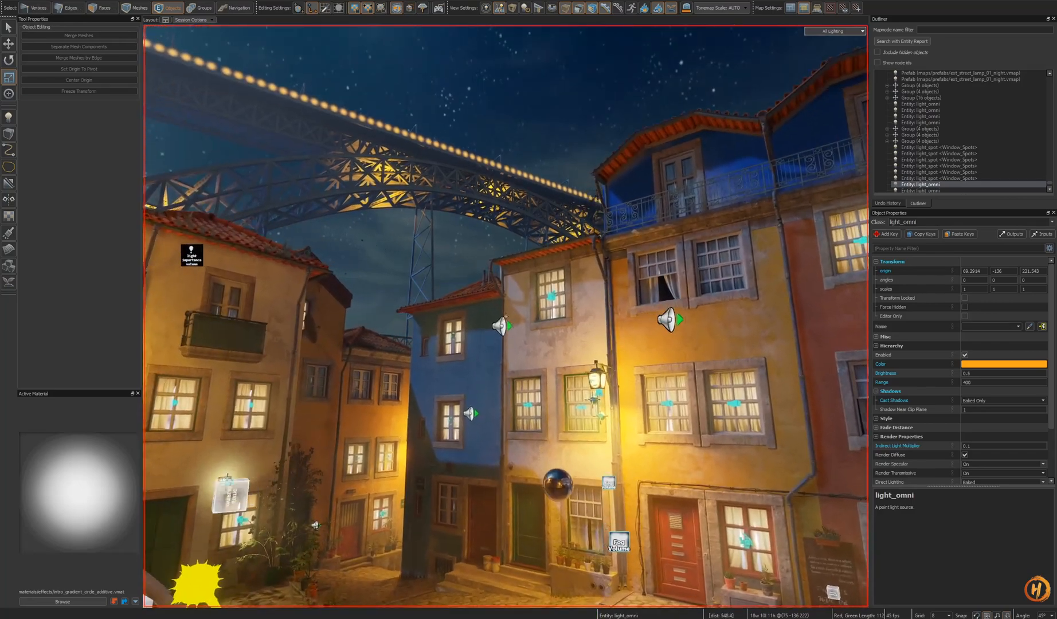
pyautogui.press('w')
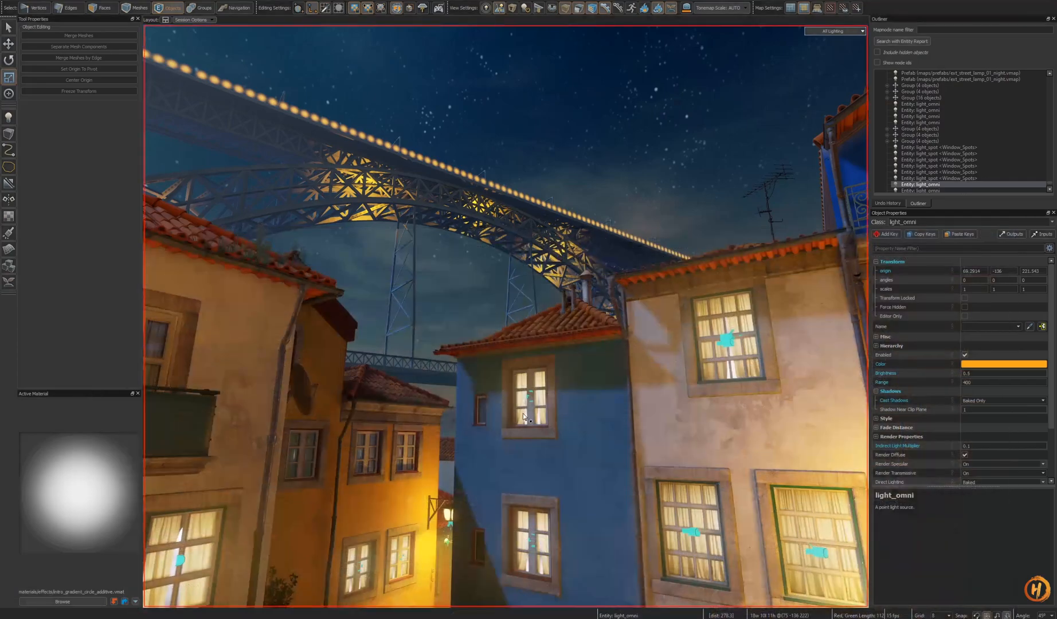
pyautogui.press('s')
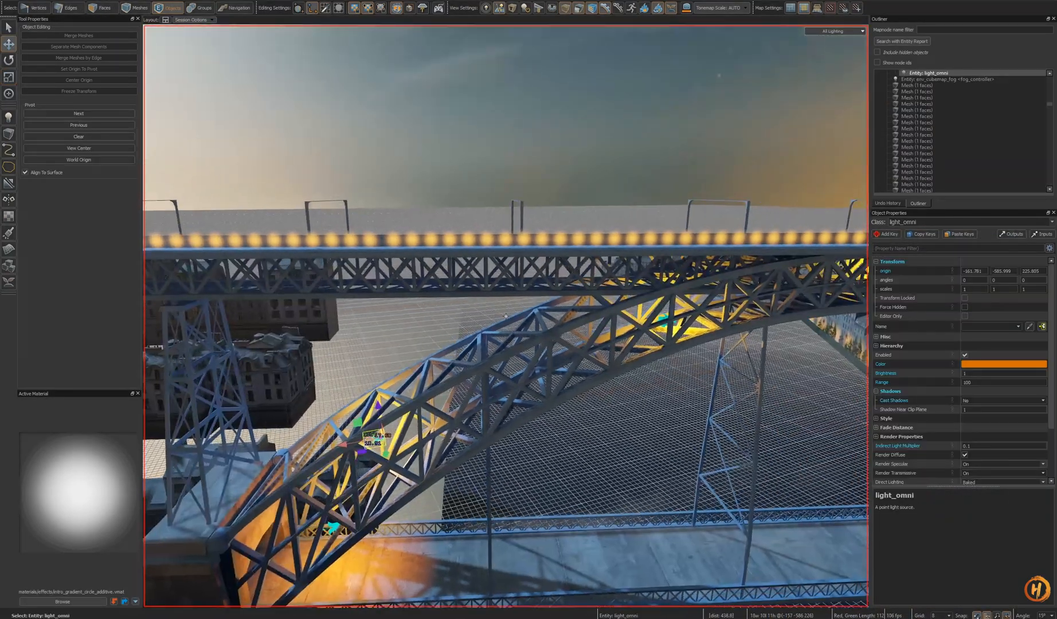
pyautogui.press('s')
pyautogui.hotkey('ctrl', 's')
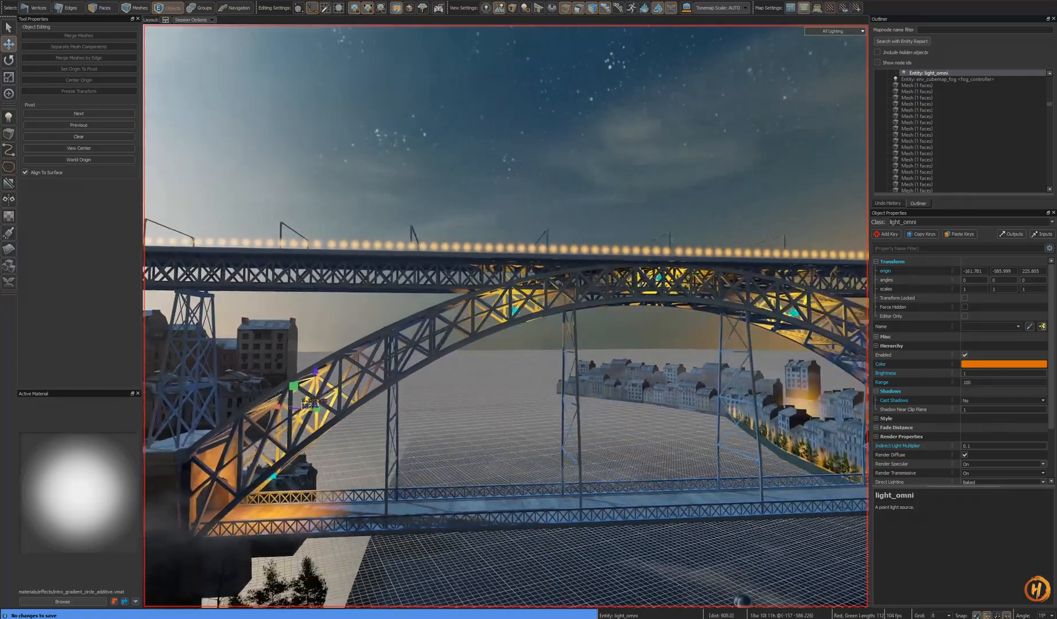
pyautogui.press('s')
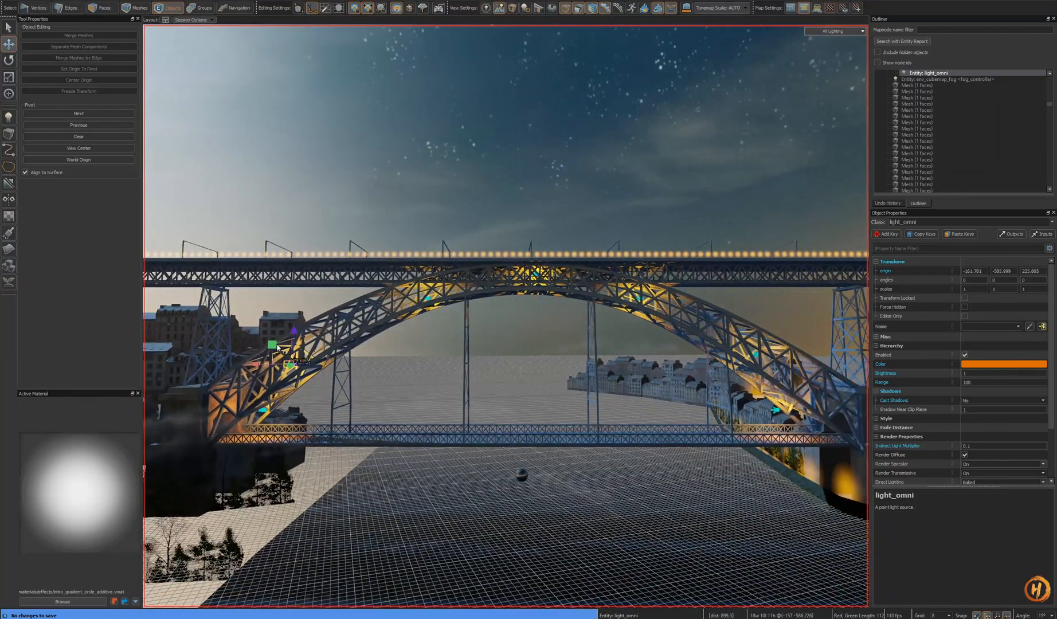
# - Raise the lower-left arch point light slightly higher
pyautogui.moveTo(277, 347); pyautogui.dragTo(308, 358)
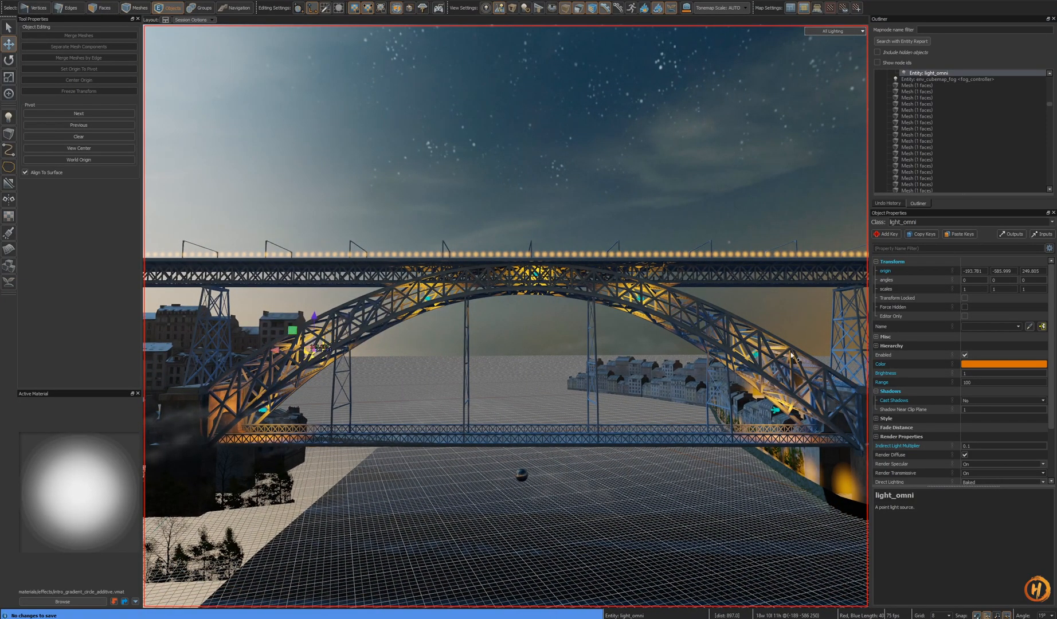
pyautogui.click(652, 304)
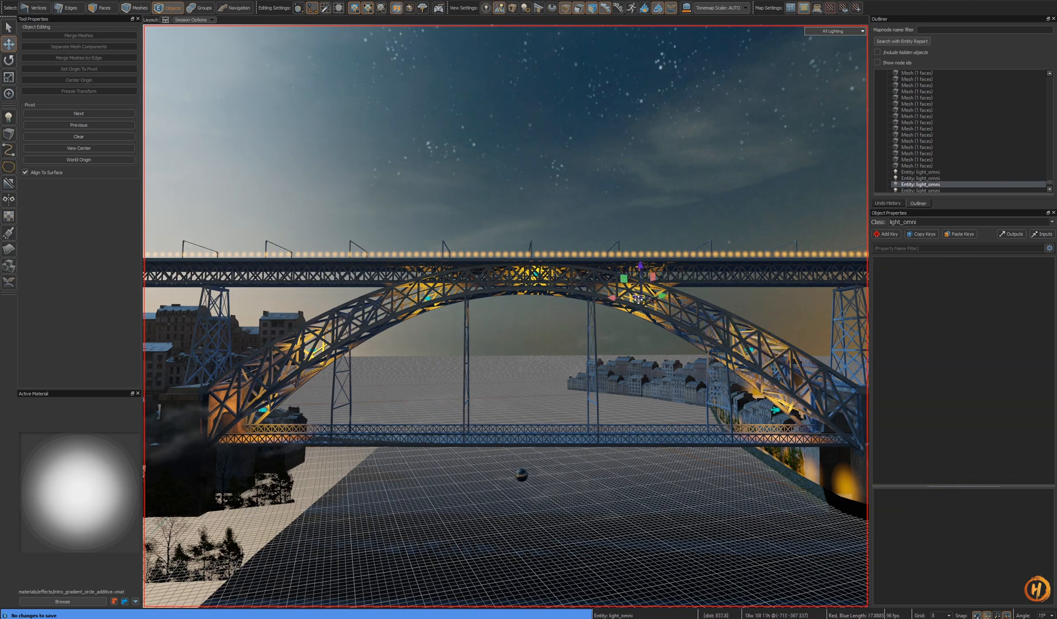
pyautogui.press('Escape')
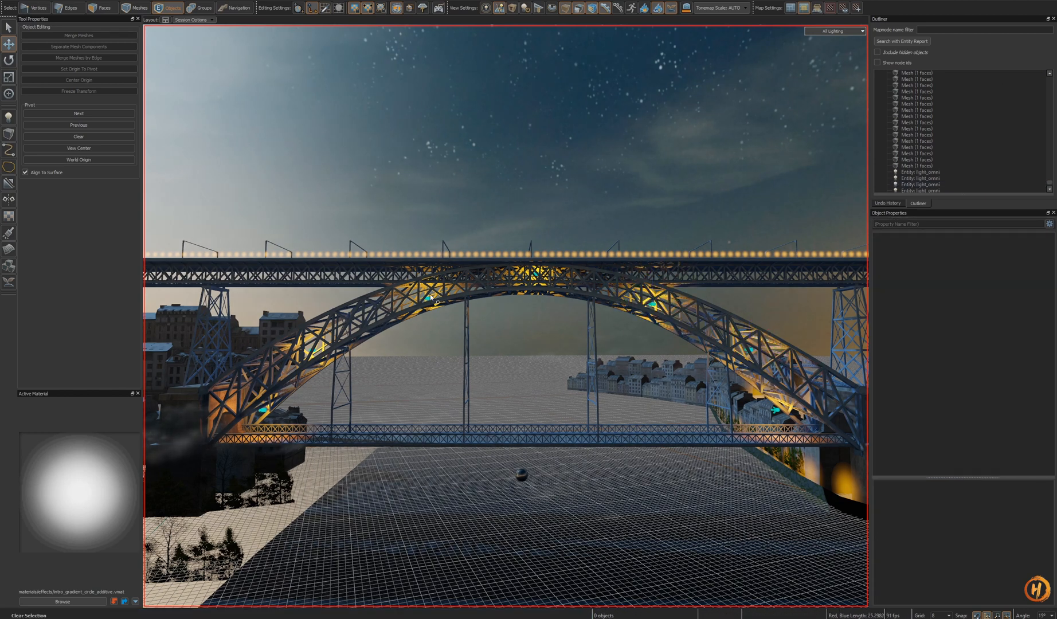
# - Hide the arch to select the three crown point lights, unhide it, set their range to 150, and save
pyautogui.click(408, 278)
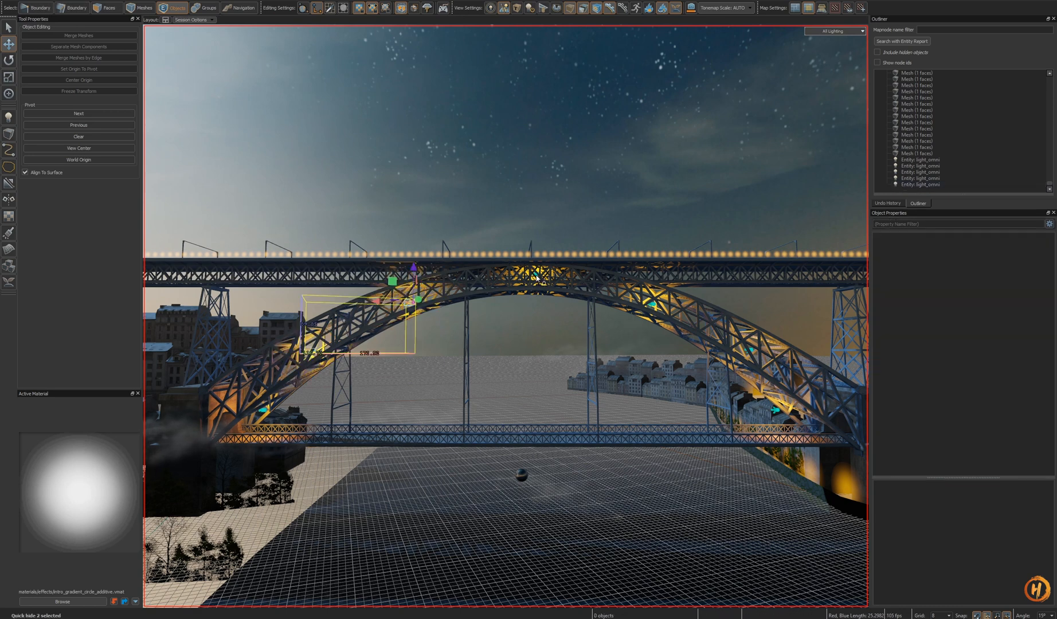
pyautogui.click(522, 300)
pyautogui.press('h')
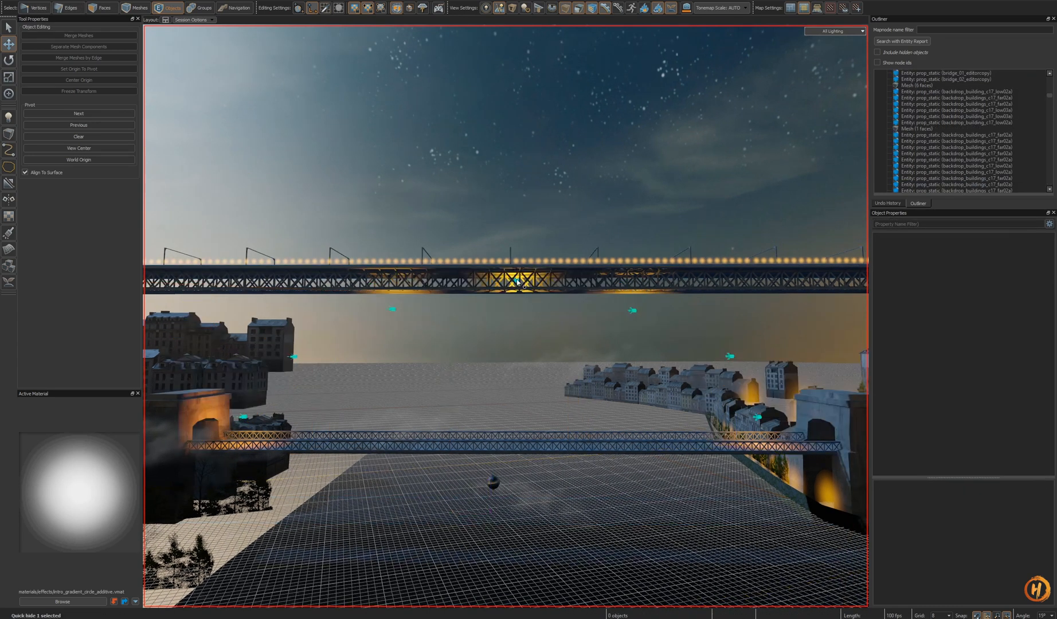
pyautogui.click(499, 283)
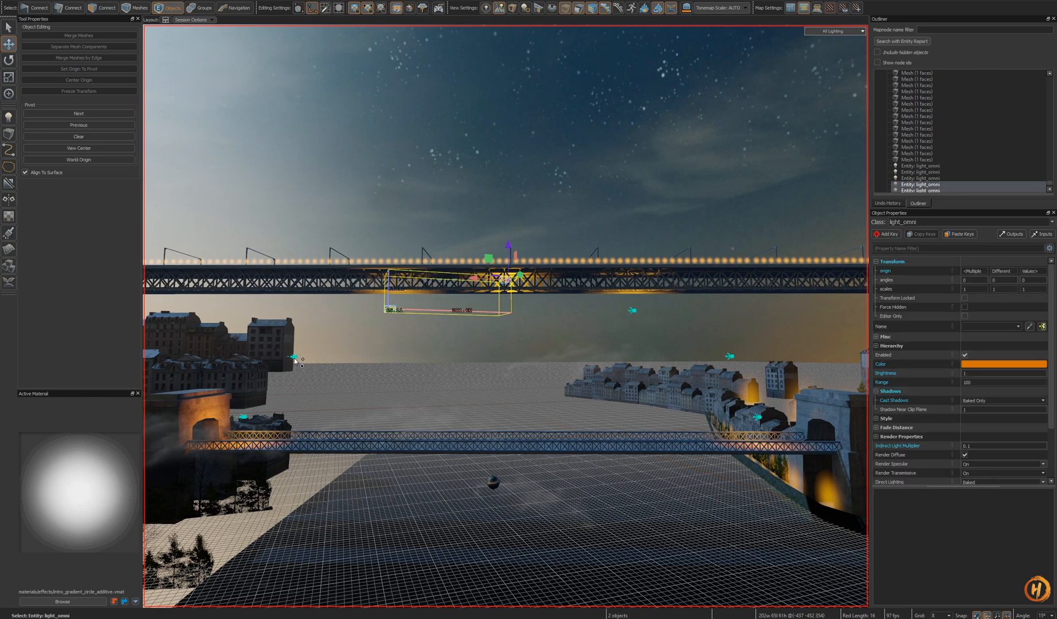
pyautogui.press('h')
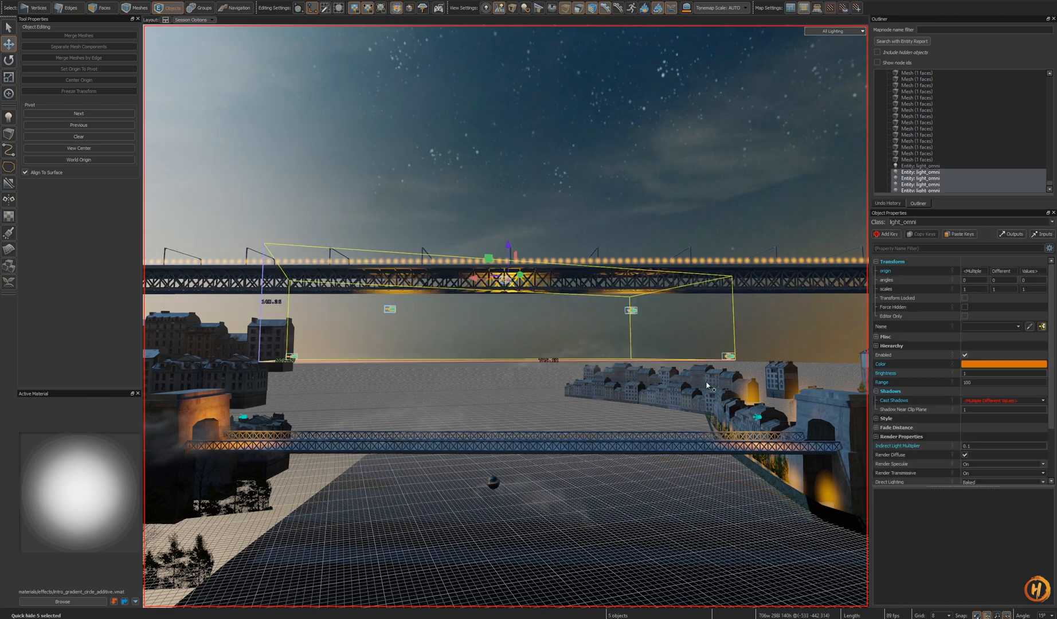
pyautogui.press('u')
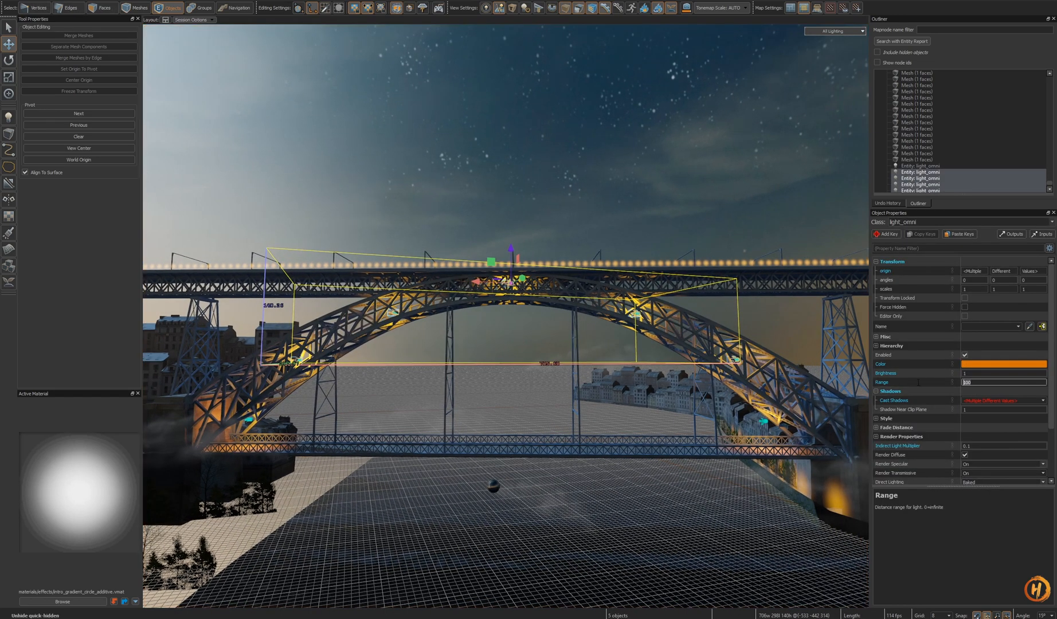
pyautogui.moveTo(614, 419); pyautogui.dragTo(620, 407, button='right')
pyautogui.hotkey('ctrl', 's')
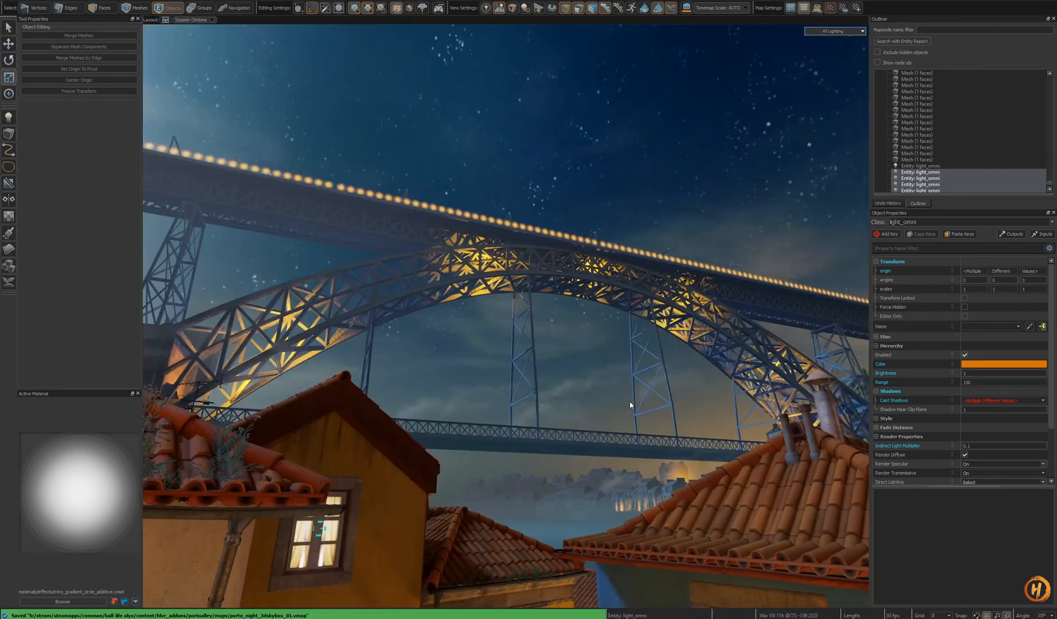
# - Set the three crown lights' shadow casting to Baked Only and save the map
pyautogui.moveTo(633, 404); pyautogui.dragTo(506, 316, button='right')
pyautogui.press('s')
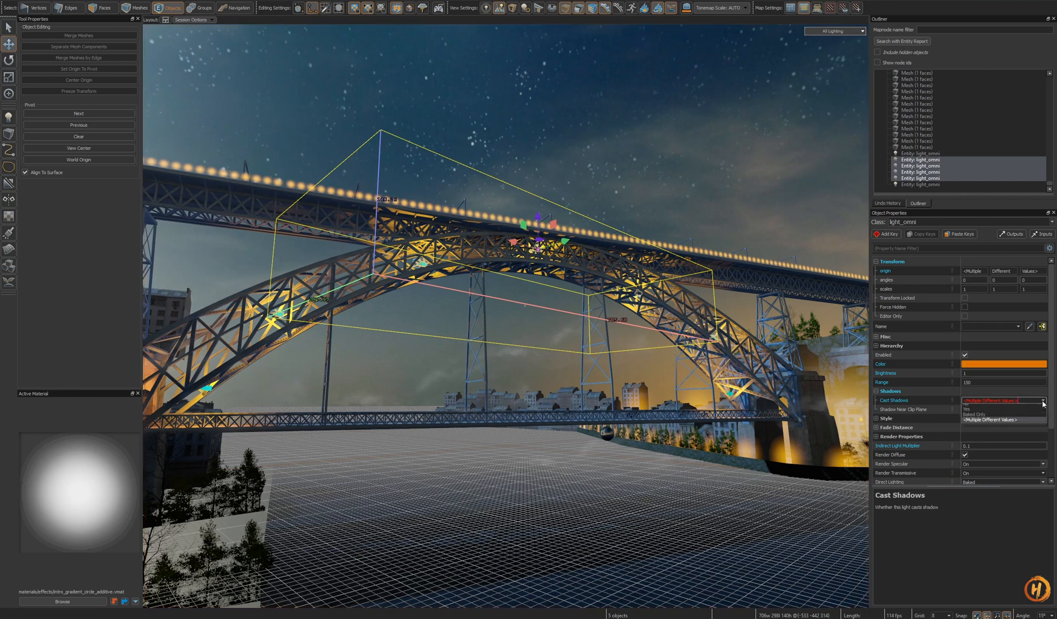
pyautogui.moveTo(769, 392); pyautogui.dragTo(769, 393, button='right')
pyautogui.press('h')
pyautogui.hotkey('ctrl', 'z')
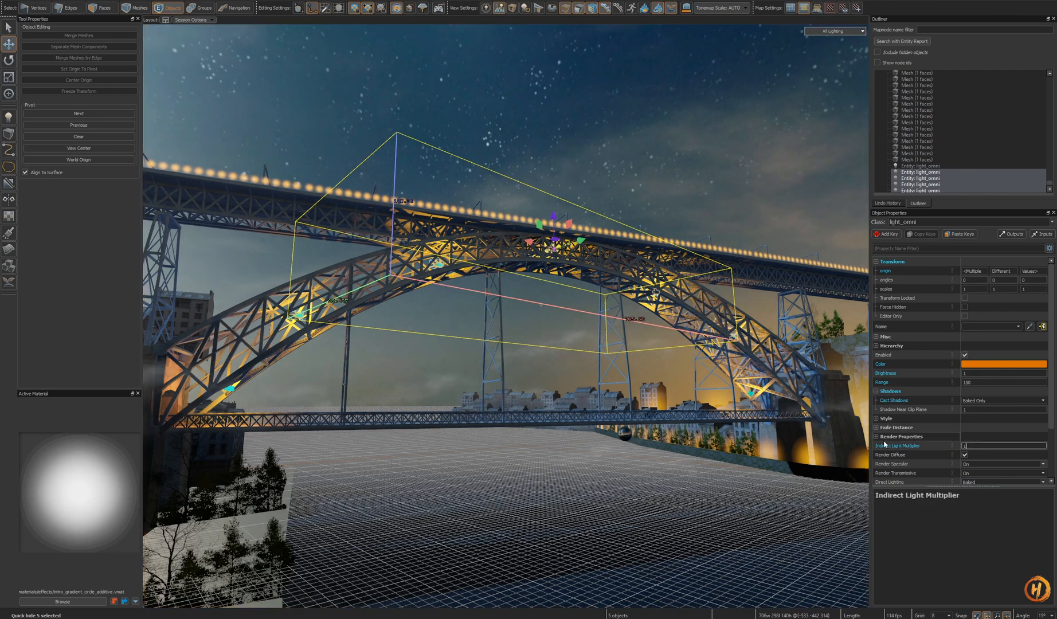
pyautogui.hotkey('ctrl', 's')
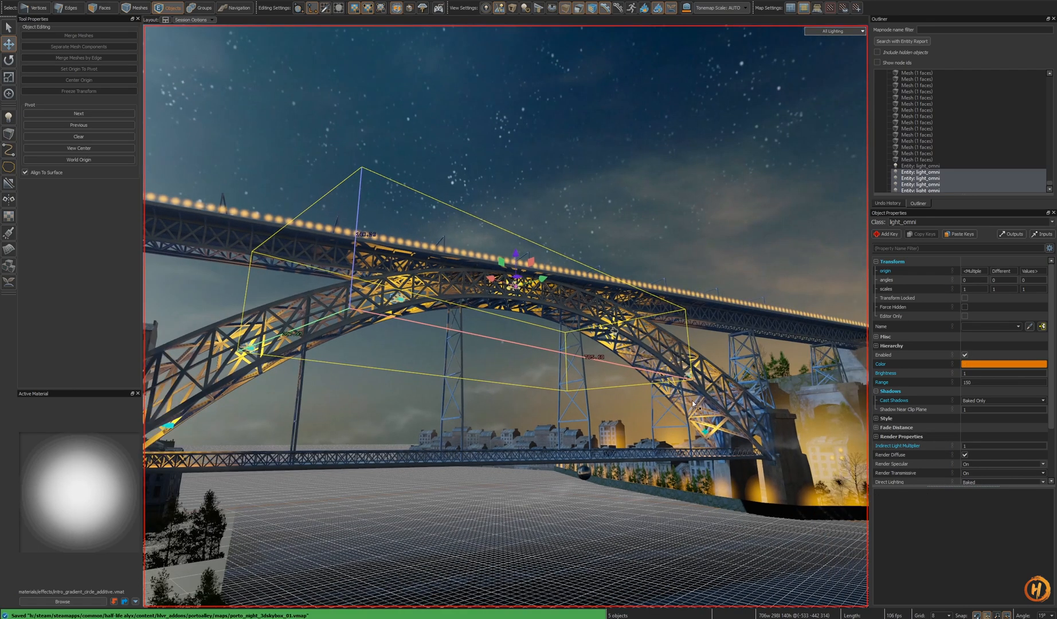
pyautogui.moveTo(692, 400); pyautogui.dragTo(626, 374, button='right')
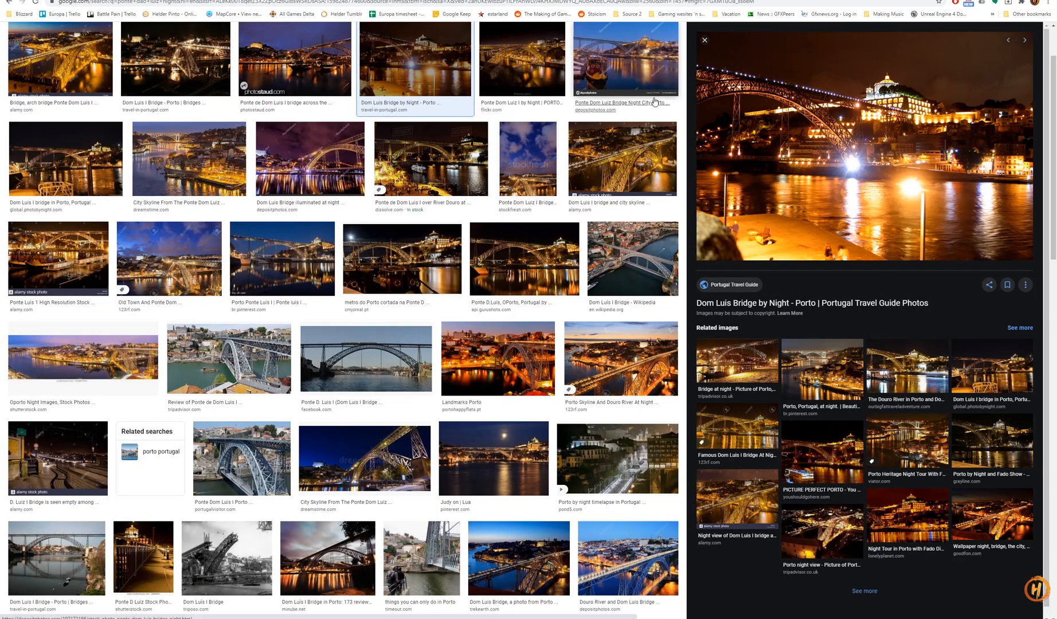
# - Compare with another night reference photo of the Dom Luís bridge
pyautogui.click(230, 64)
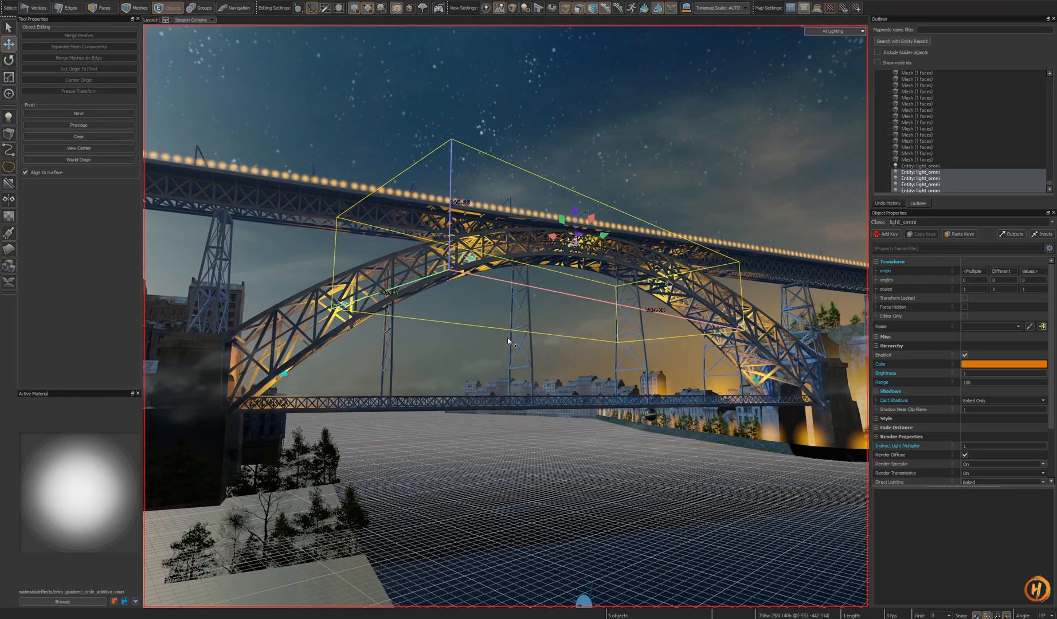
pyautogui.moveTo(507, 339); pyautogui.dragTo(433, 281, button='right')
pyautogui.press('w')
pyautogui.press('Escape')
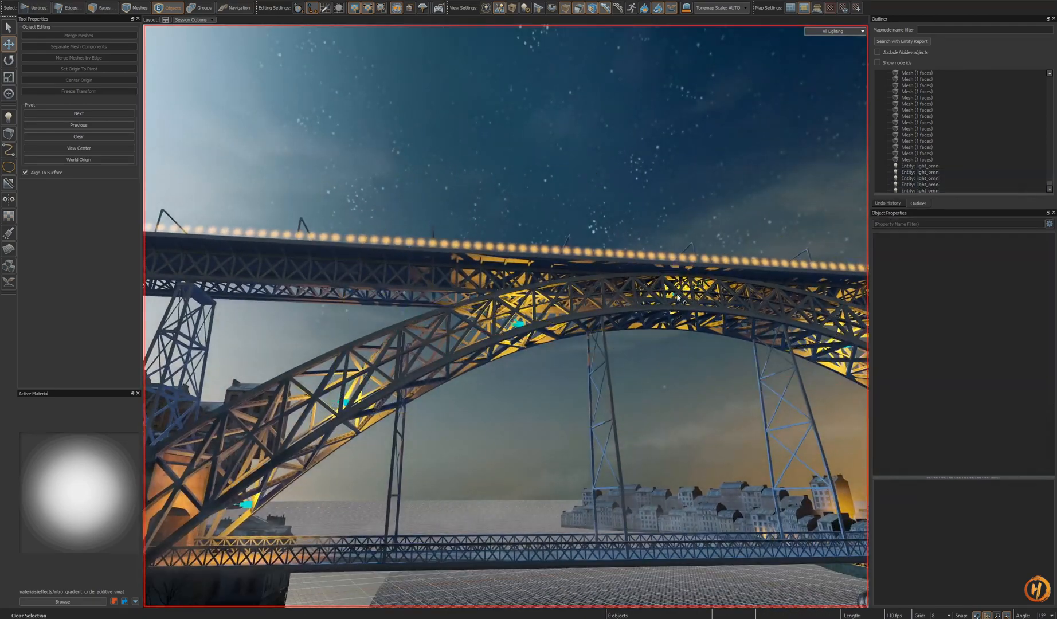
# - Reposition a crown point light higher on the arch under the deck
pyautogui.click(677, 296)
pyautogui.press('s')
pyautogui.moveTo(677, 294); pyautogui.dragTo(671, 335, button='right')
pyautogui.press('Escape')
pyautogui.press('s')
pyautogui.click(605, 255)
pyautogui.press('h')
pyautogui.press('u')
pyautogui.press('d')
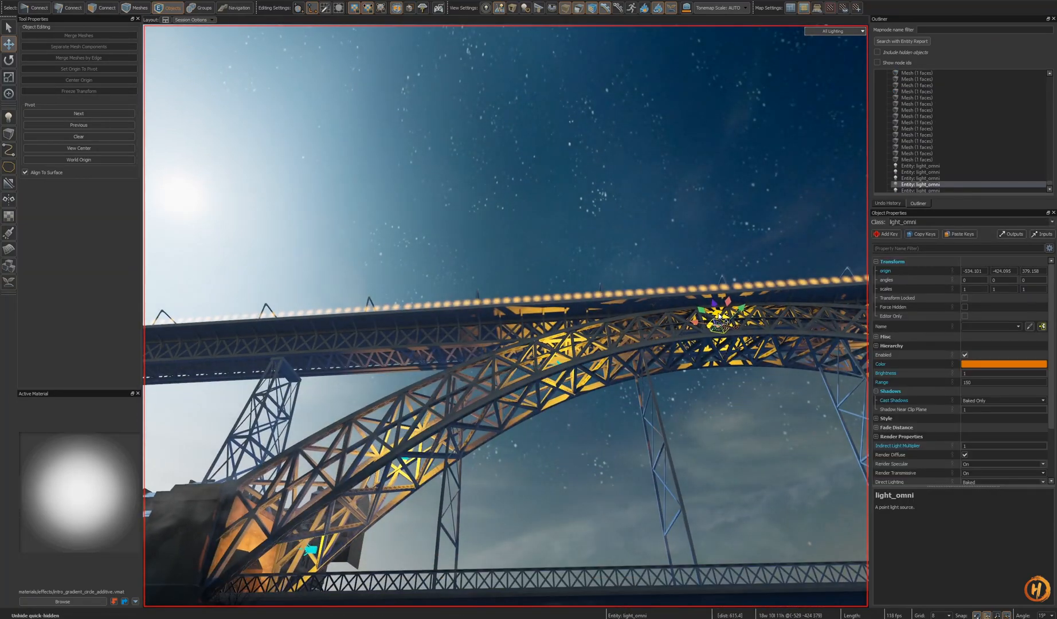
# - Clone the crown point light along the arch's upper chord
pyautogui.keyDown('shift'); pyautogui.moveTo(343, 362); pyautogui.dragTo(349, 361); pyautogui.keyUp('shift')
pyautogui.hotkey('shift', 'a')
pyautogui.moveTo(349, 361)
pyautogui.mouseDown(button='right')
pyautogui.moveTo(508, 315)
pyautogui.moveTo(550, 350)
pyautogui.moveTo(534, 304)
pyautogui.moveTo(510, 295)
pyautogui.moveTo(399, 307)
pyautogui.mouseUp(button='right')
pyautogui.press('s')
pyautogui.keyDown('shift'); pyautogui.moveTo(889, 249); pyautogui.dragTo(951, 255); pyautogui.keyUp('shift')
pyautogui.moveTo(825, 269)
pyautogui.mouseDown(button='right')
pyautogui.moveTo(860, 252)
pyautogui.moveTo(883, 267)
pyautogui.moveTo(868, 265)
pyautogui.mouseUp(button='right')
pyautogui.press('d')
pyautogui.press('a')
pyautogui.moveTo(505, 315)
pyautogui.mouseDown(button='right')
pyautogui.moveTo(487, 312)
pyautogui.moveTo(492, 326)
pyautogui.moveTo(506, 316)
pyautogui.moveTo(513, 332)
pyautogui.moveTo(519, 309)
pyautogui.moveTo(506, 316)
pyautogui.moveTo(498, 278)
pyautogui.moveTo(459, 290)
pyautogui.moveTo(510, 327)
pyautogui.moveTo(487, 315)
pyautogui.moveTo(497, 307)
pyautogui.moveTo(506, 316)
pyautogui.mouseUp(button='right')
# - Place further cloned point lights toward the arch's right end and save the map
pyautogui.hotkey('shift', 's')
pyautogui.press('d')
pyautogui.press('t')
pyautogui.press('d')
pyautogui.press('a')
pyautogui.press('s')
pyautogui.press('s')
pyautogui.click(1042, 574)
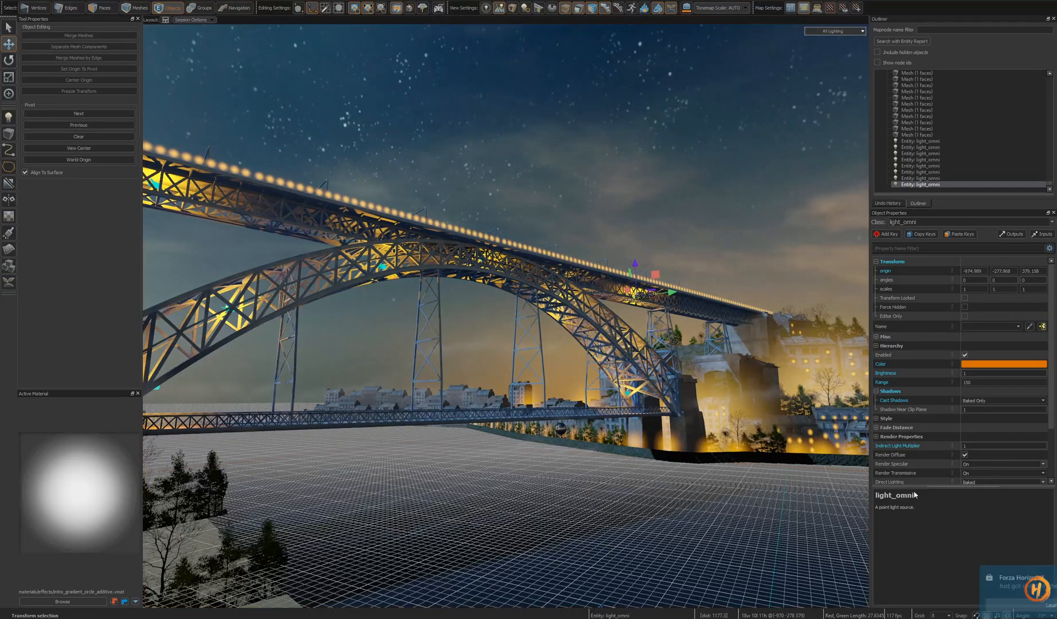
pyautogui.moveTo(696, 411); pyautogui.dragTo(642, 387, button='right')
pyautogui.hotkey('ctrl', 's')
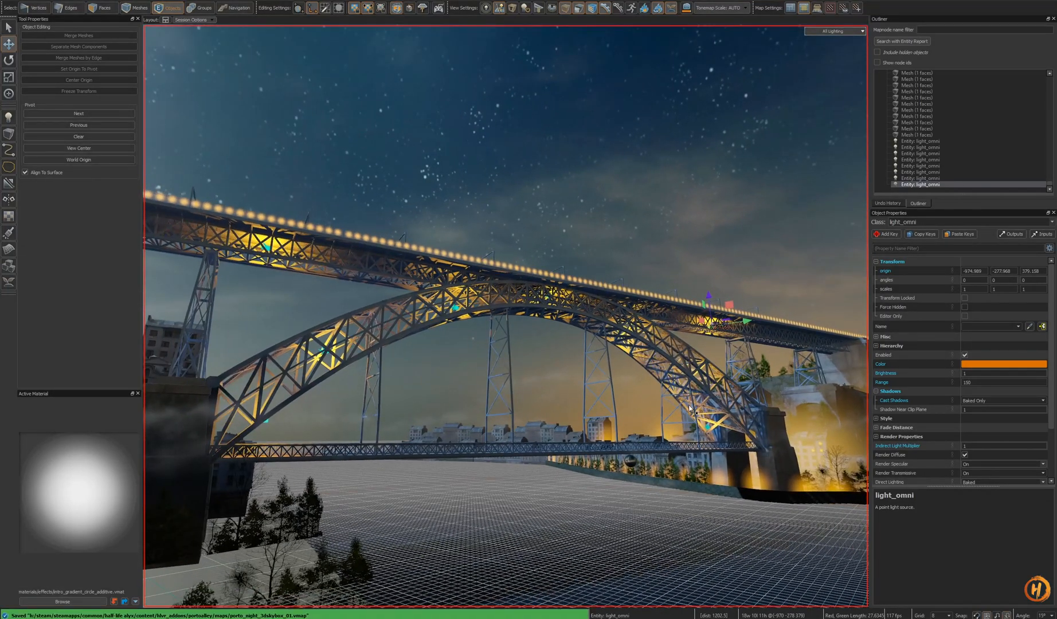
# - Nudge the selected point light near the arch's right end slightly along the deck
pyautogui.moveTo(688, 410); pyautogui.dragTo(659, 396, button='right')
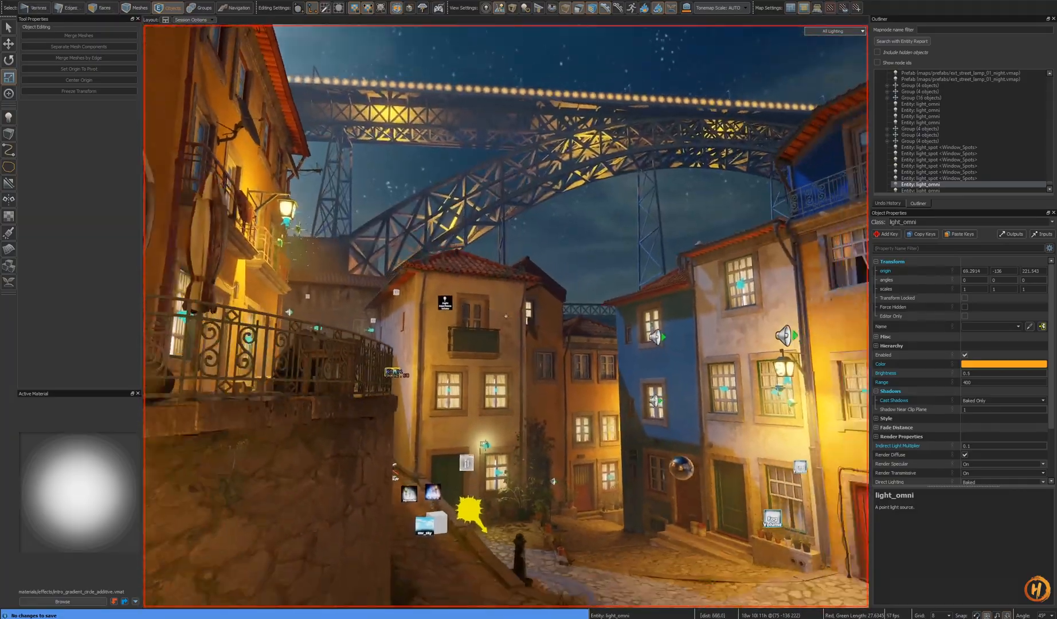
pyautogui.press('s')
pyautogui.press('w')
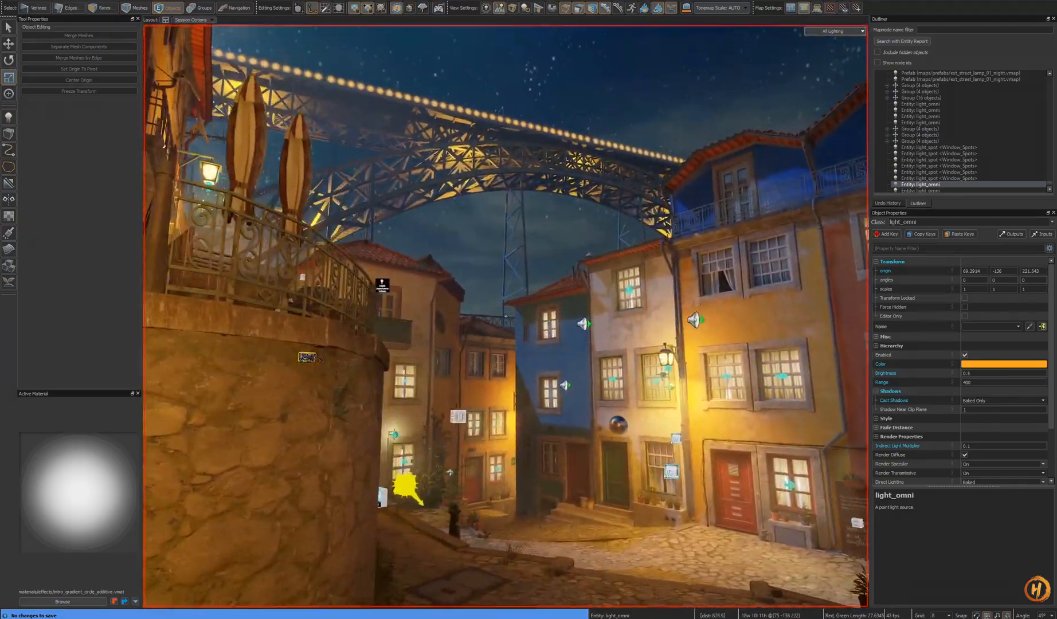
pyautogui.press('d')
pyautogui.hotkey('shift', 's')
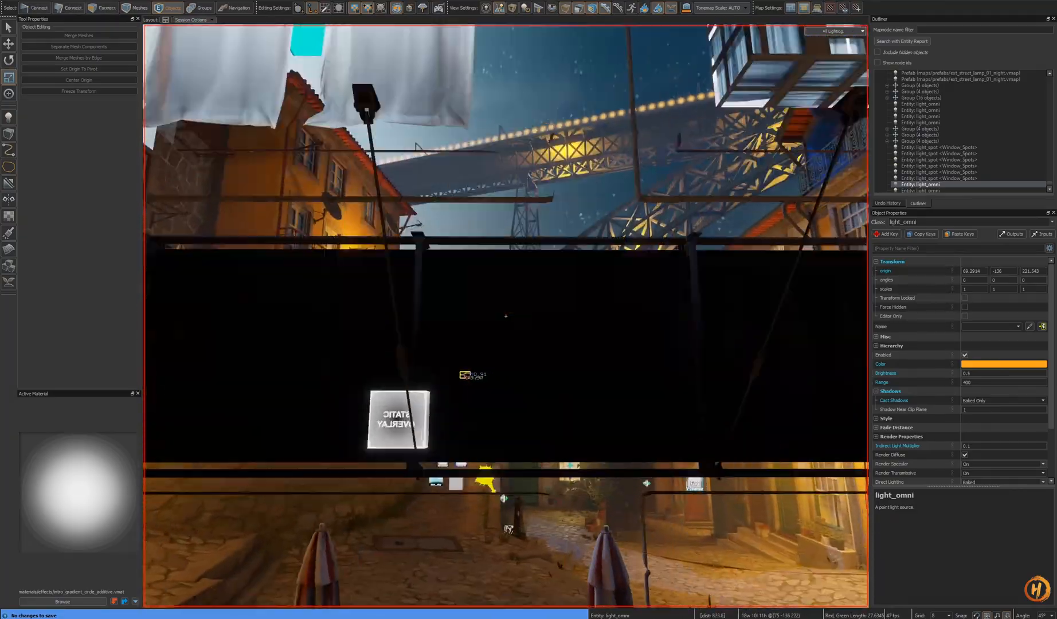
pyautogui.press('w')
pyautogui.press('a')
# - Compare the scene with the night reference photos of the Dom Luís bridge
pyautogui.hotkey('alt', 'Tab')
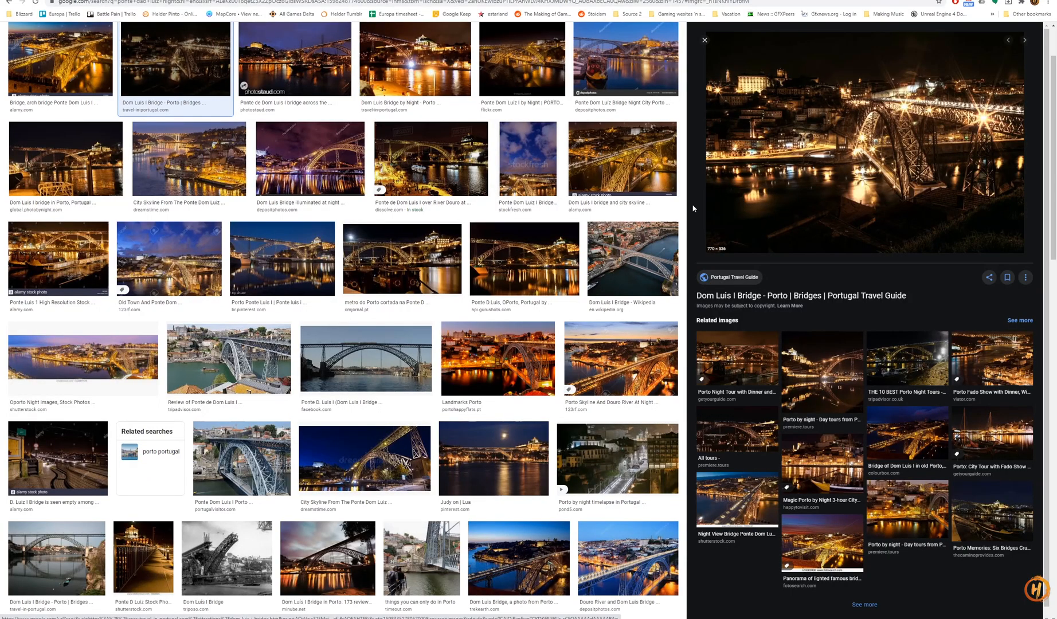
pyautogui.hotkey('alt', 'Tab')
pyautogui.press('s')
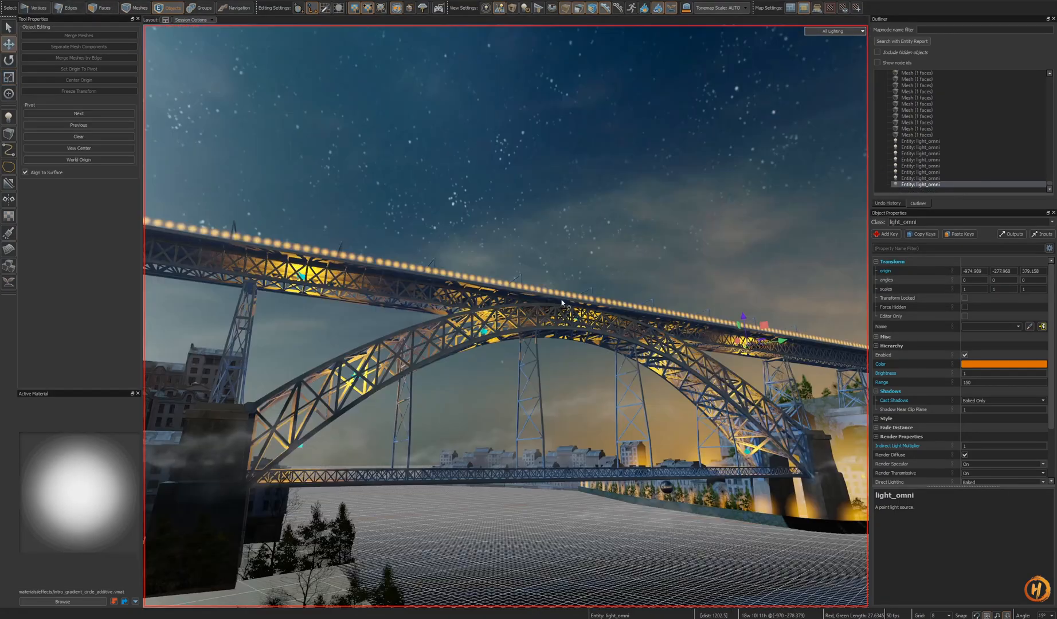
# - Temporarily hide the bridge meshes to select the point light under the deck's left span, then unhide them and save
pyautogui.moveTo(561, 302); pyautogui.dragTo(373, 289, button='right')
pyautogui.press('w')
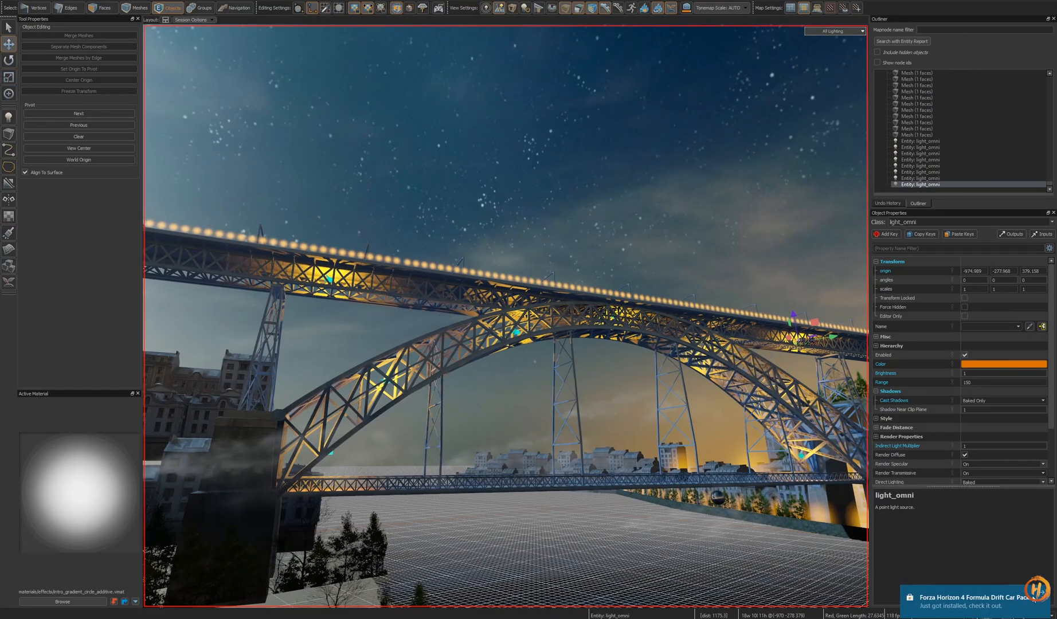
pyautogui.click(1040, 592)
pyautogui.click(548, 395)
pyautogui.rightClick(549, 396)
pyautogui.click(487, 287)
pyautogui.press('h')
pyautogui.click(330, 280)
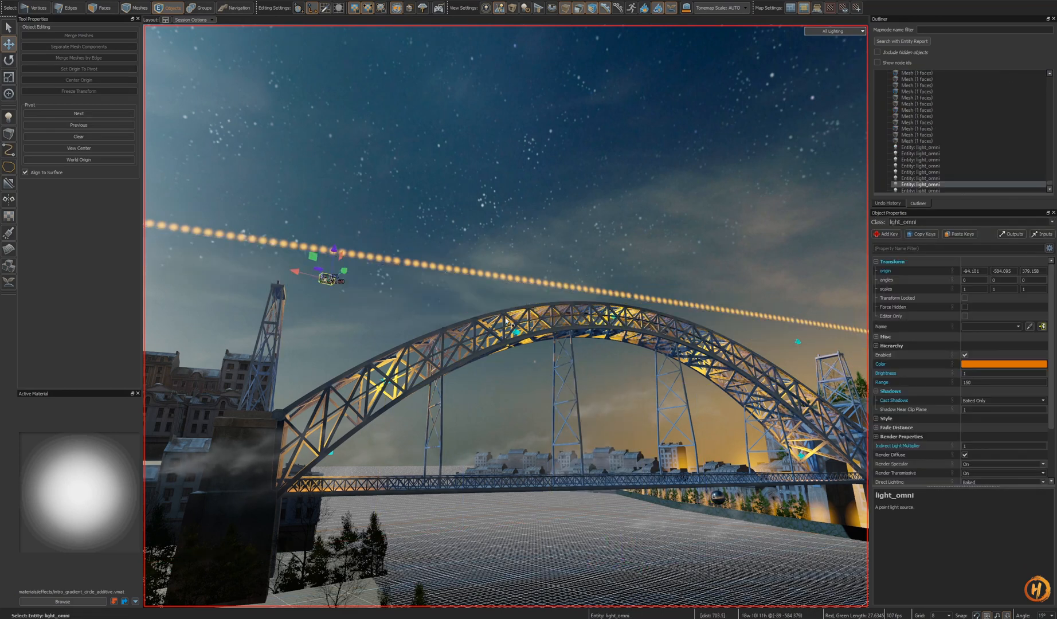
pyautogui.click(590, 330)
pyautogui.press('h')
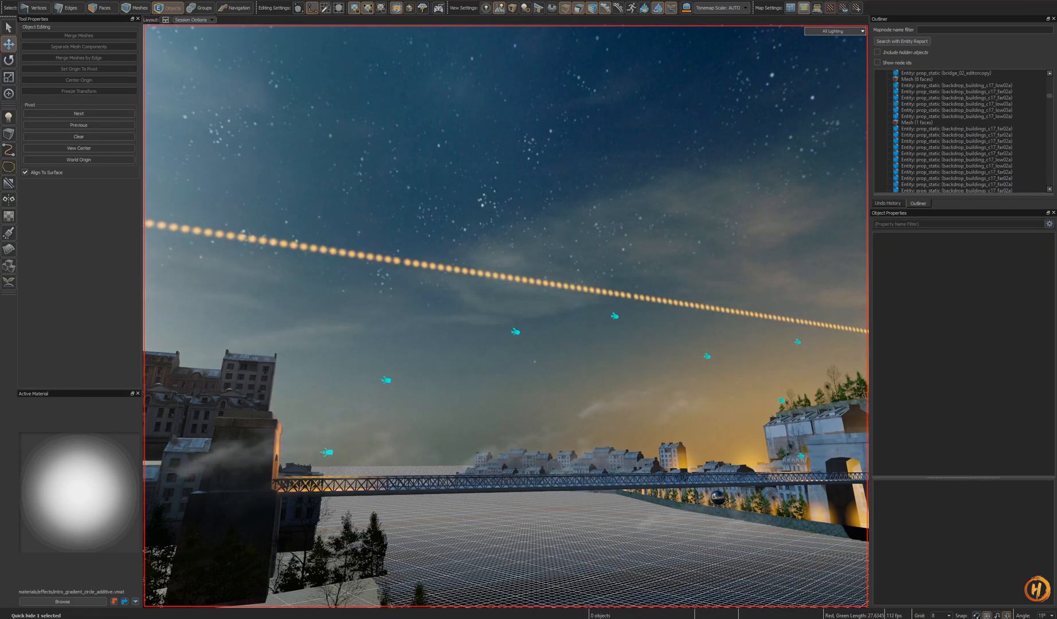
pyautogui.moveTo(376, 286); pyautogui.dragTo(389, 330, button='right')
pyautogui.press('u')
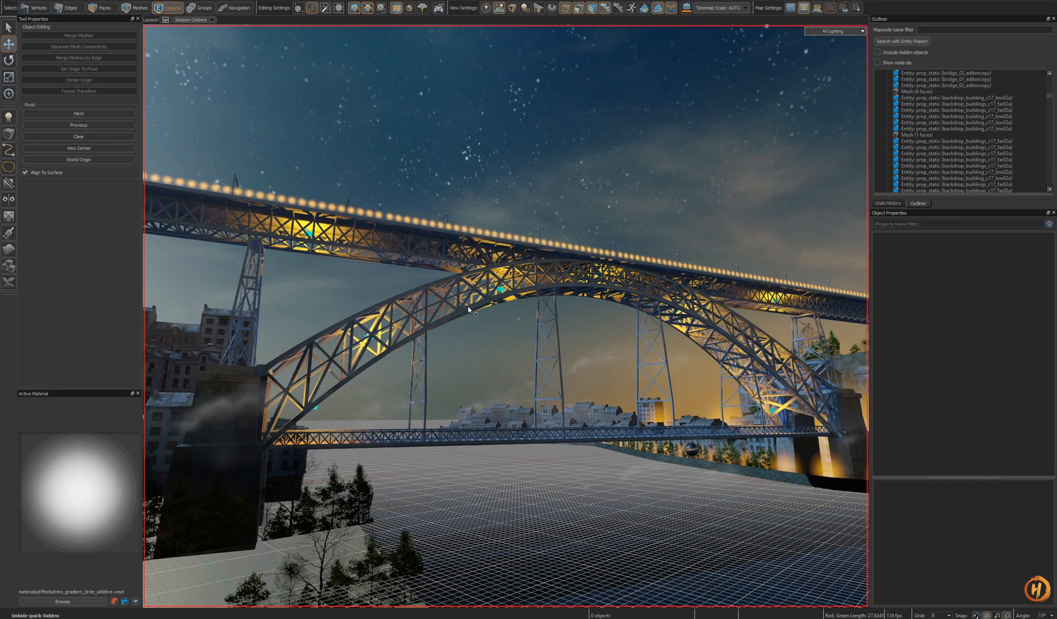
pyautogui.click(472, 299)
pyautogui.press('h')
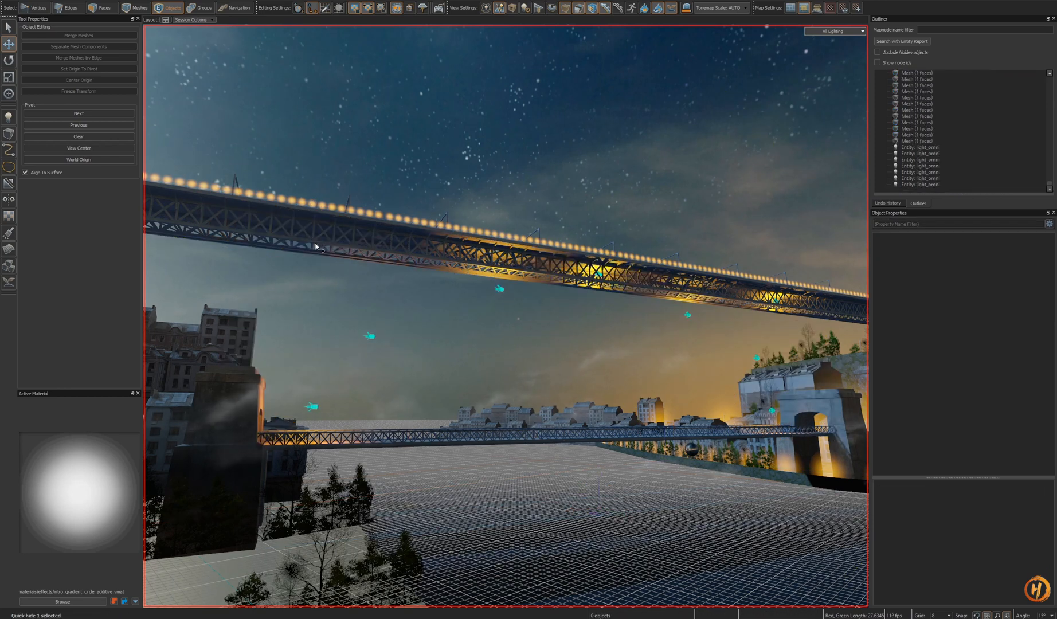
pyautogui.click(316, 246)
pyautogui.press('u')
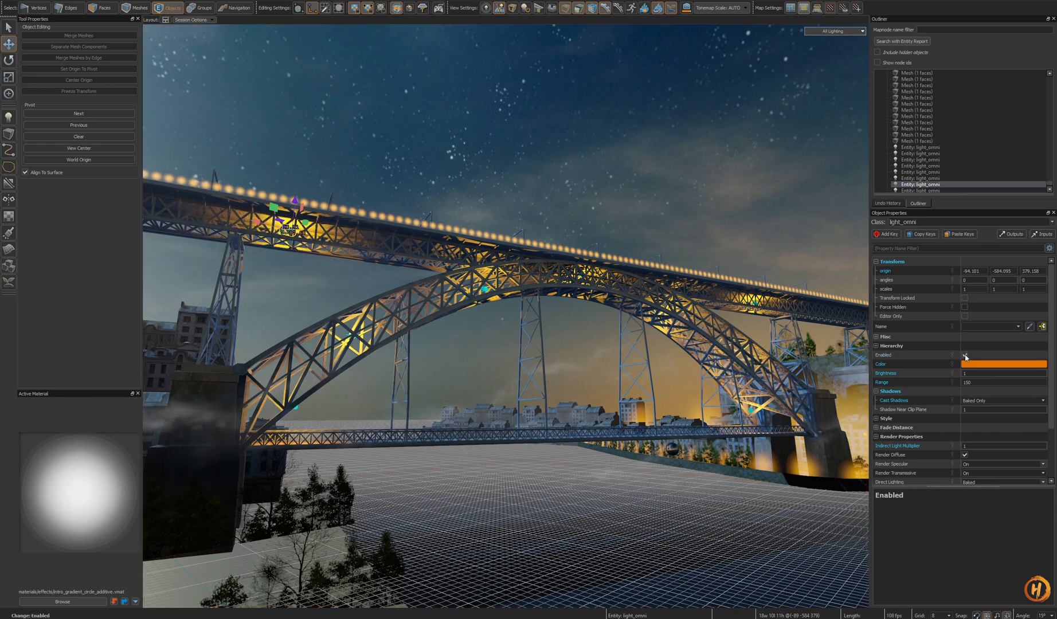
pyautogui.moveTo(613, 353)
pyautogui.mouseDown(button='right')
pyautogui.moveTo(614, 339)
pyautogui.moveTo(614, 353)
pyautogui.mouseUp(button='right')
pyautogui.hotkey('ctrl', 's')
pyautogui.hotkey('ctrl', 'Tab')
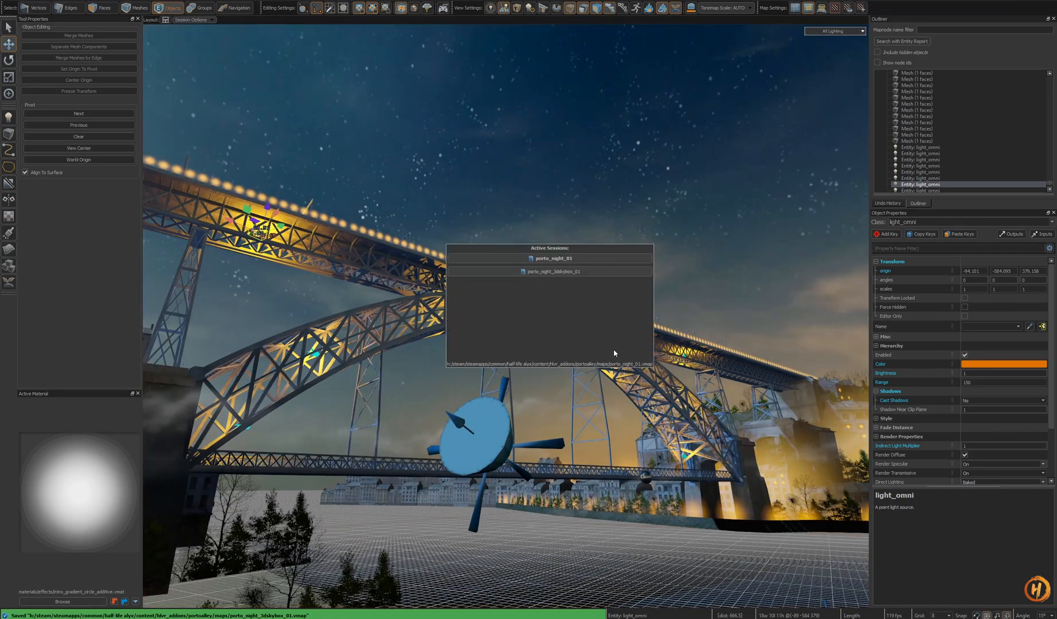
pyautogui.press('z')
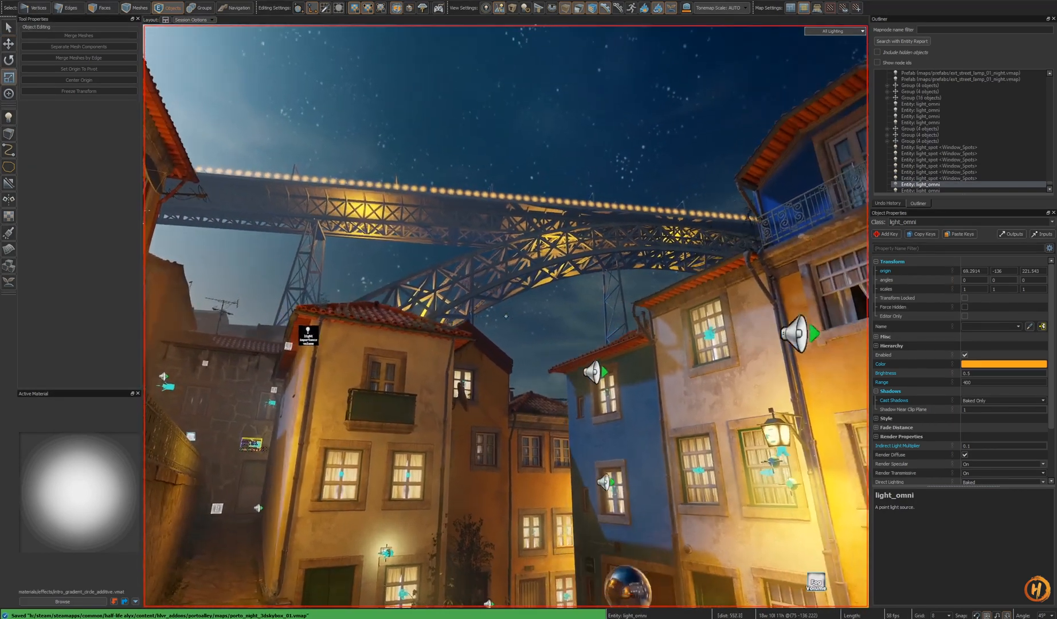
pyautogui.moveTo(505, 316); pyautogui.dragTo(487, 314, button='right')
pyautogui.hotkey('ctrl', 'Tab')
pyautogui.moveTo(591, 356); pyautogui.dragTo(578, 358, button='right')
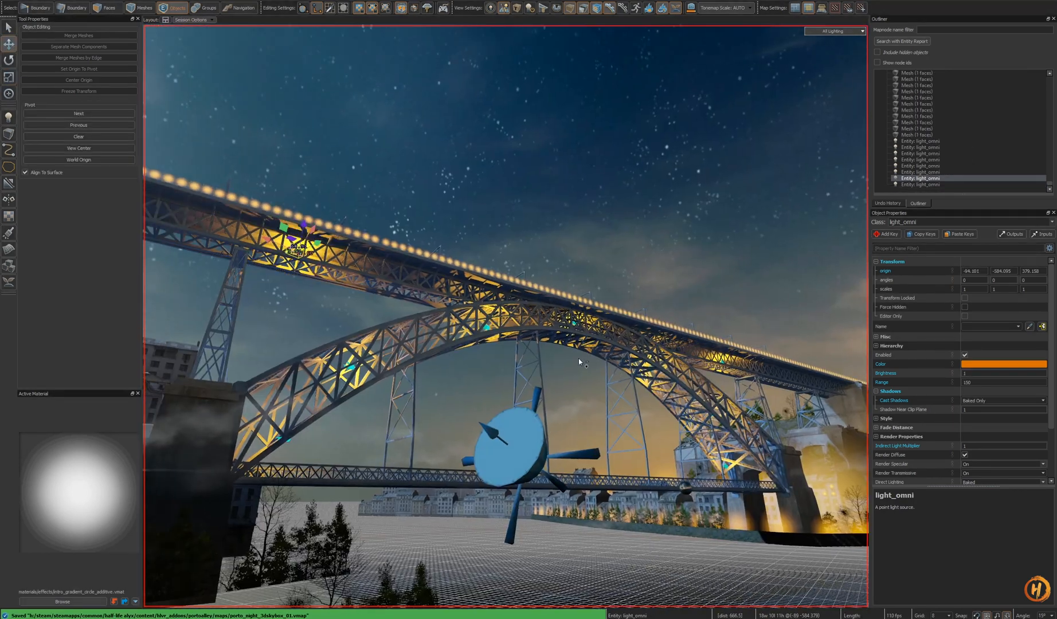
# - Nudge the point light beneath the deck's left span slightly
pyautogui.press('z')
pyautogui.press('w')
pyautogui.press('w')
pyautogui.press('z')
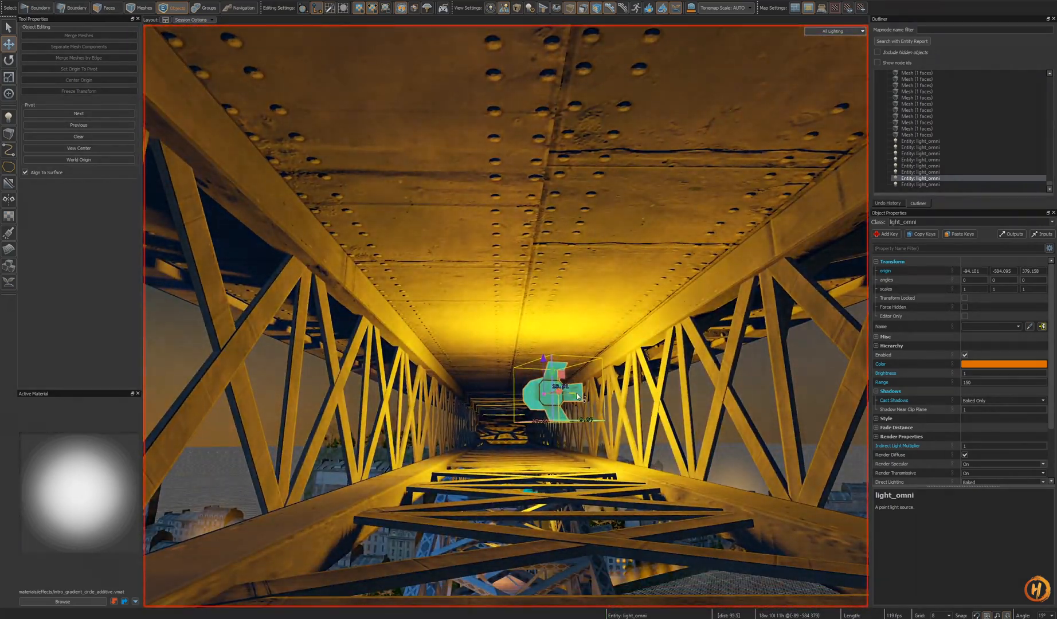
pyautogui.moveTo(577, 396); pyautogui.dragTo(582, 396)
pyautogui.press('z')
pyautogui.press('s')
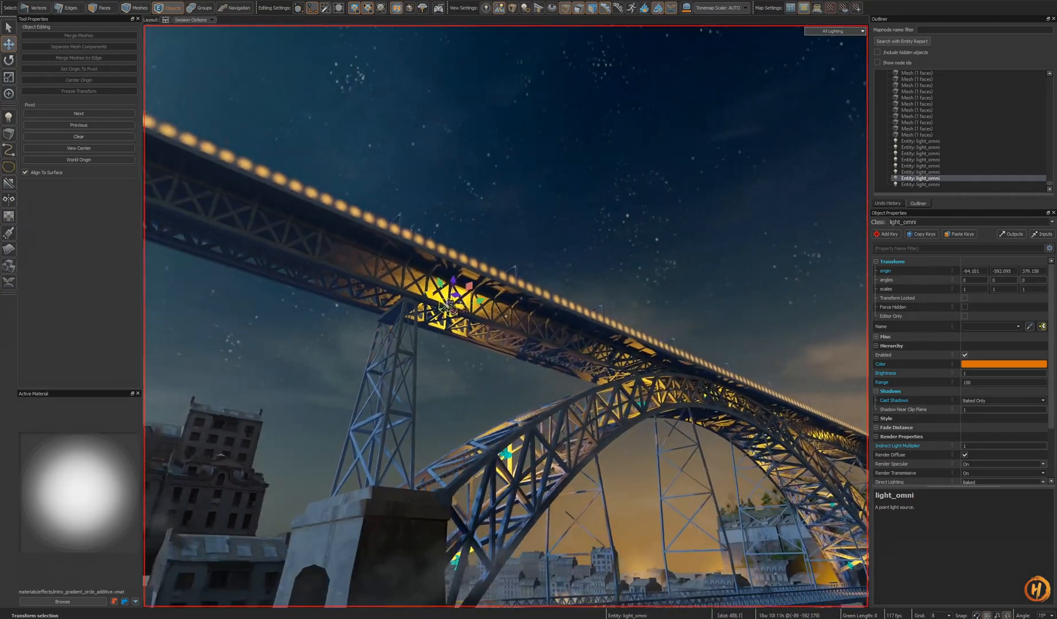
pyautogui.press('z')
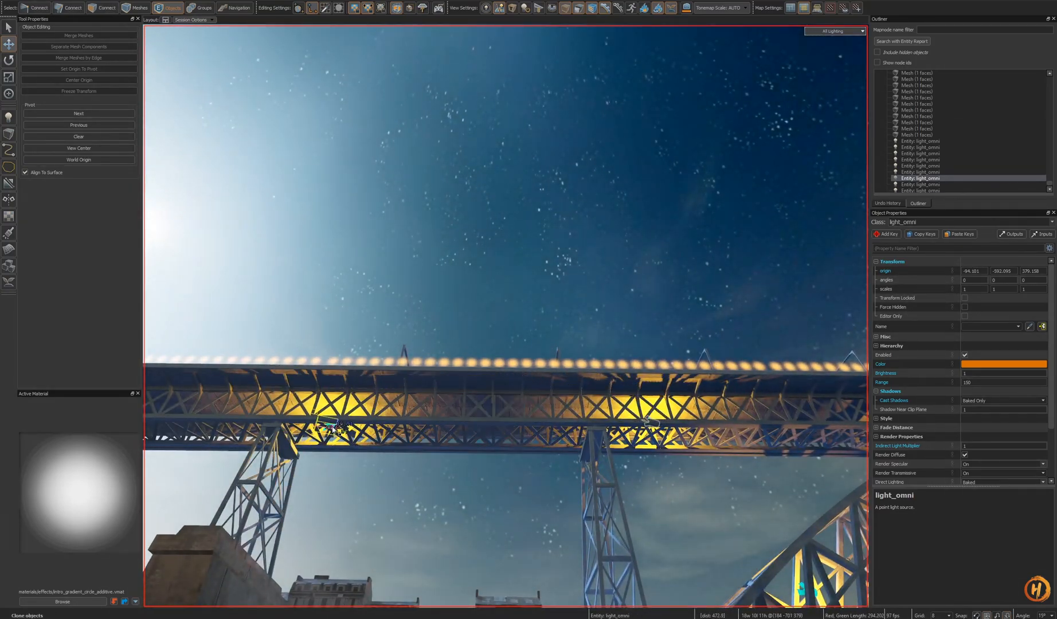
# - Clone the deck point light further along the underside of the deck and adjust its position
pyautogui.keyDown('shift'); pyautogui.moveTo(419, 417); pyautogui.dragTo(462, 423); pyautogui.keyUp('shift')
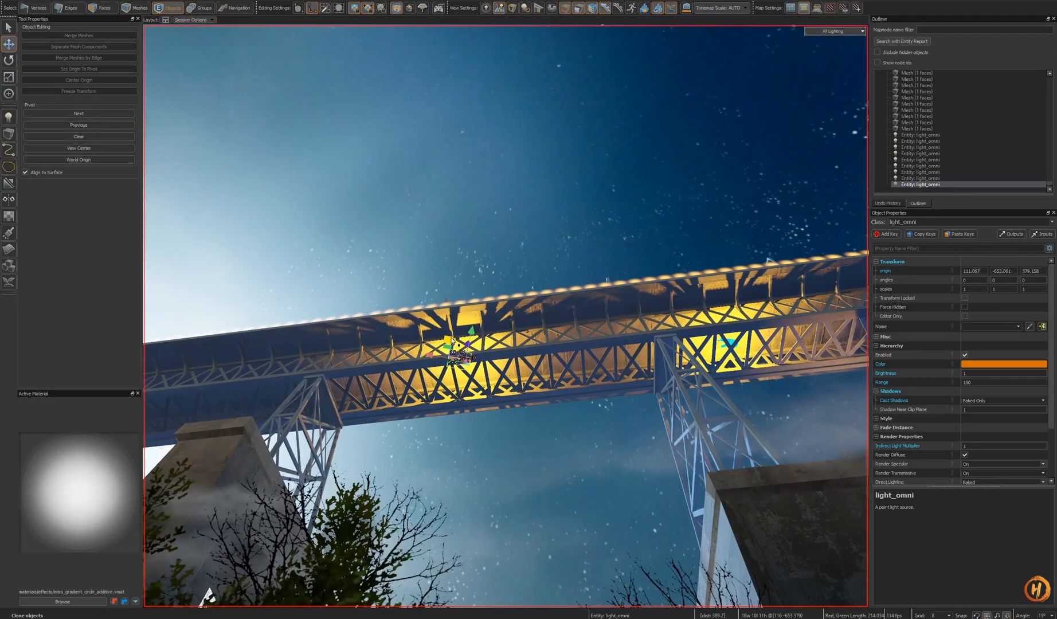
pyautogui.moveTo(477, 374); pyautogui.dragTo(472, 368)
pyautogui.press('z')
pyautogui.press('a')
pyautogui.press('z')
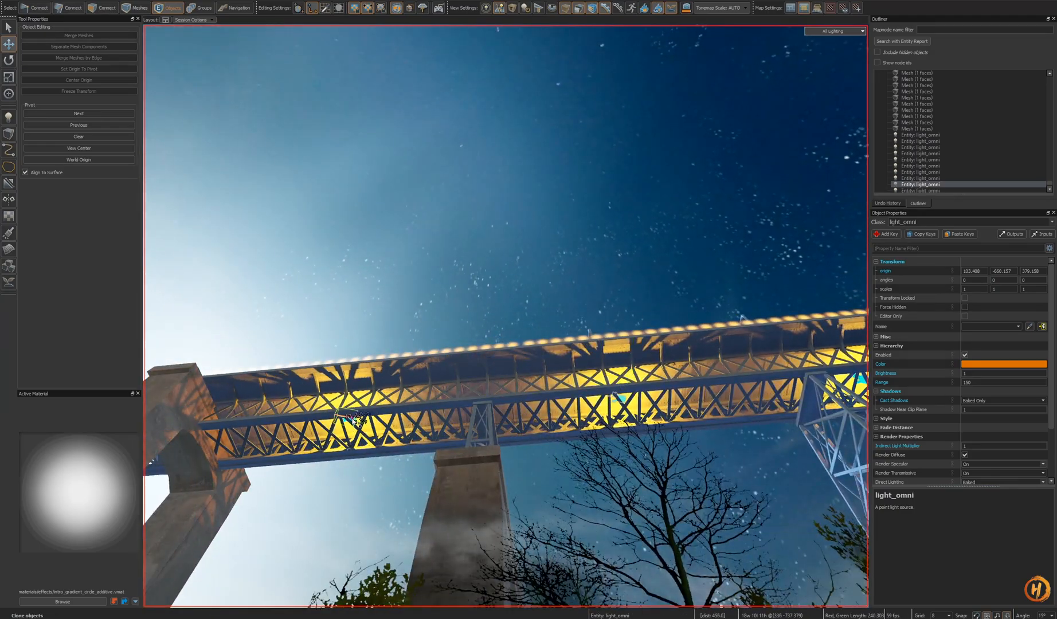
pyautogui.keyDown('shift'); pyautogui.moveTo(354, 421); pyautogui.dragTo(354, 421); pyautogui.keyUp('shift')
# - Inspect the lit deck and arch from several viewpoints
pyautogui.press('z')
pyautogui.press('s')
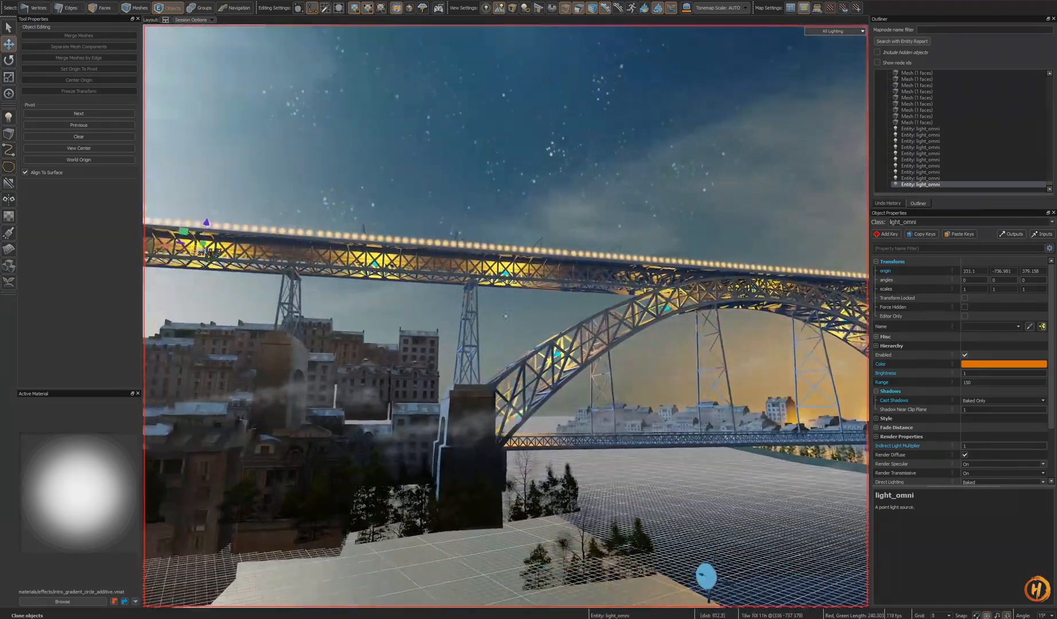
pyautogui.press('w')
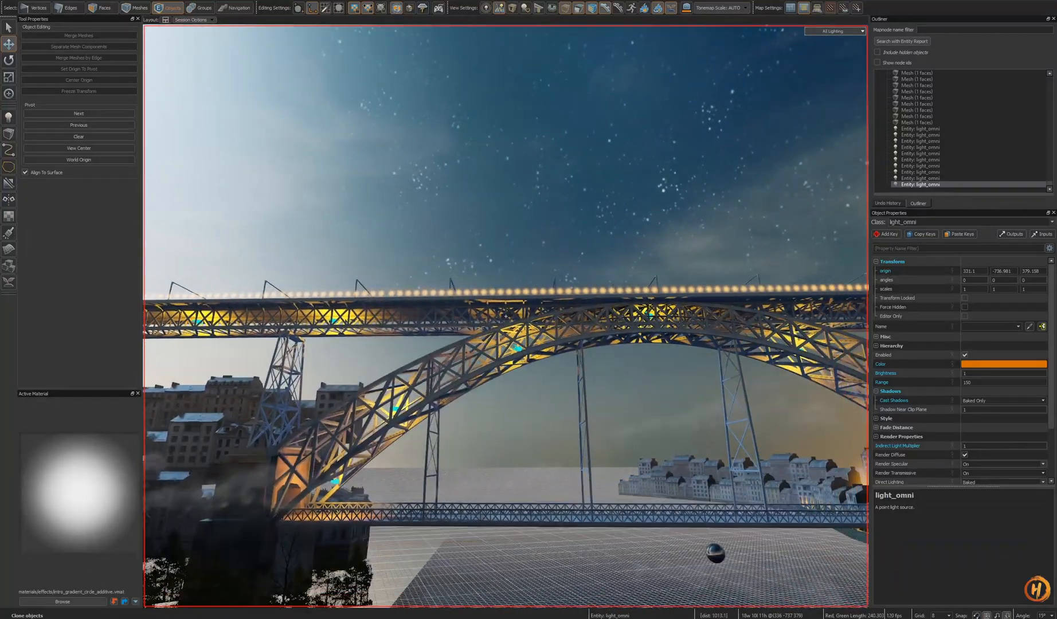
pyautogui.press('w')
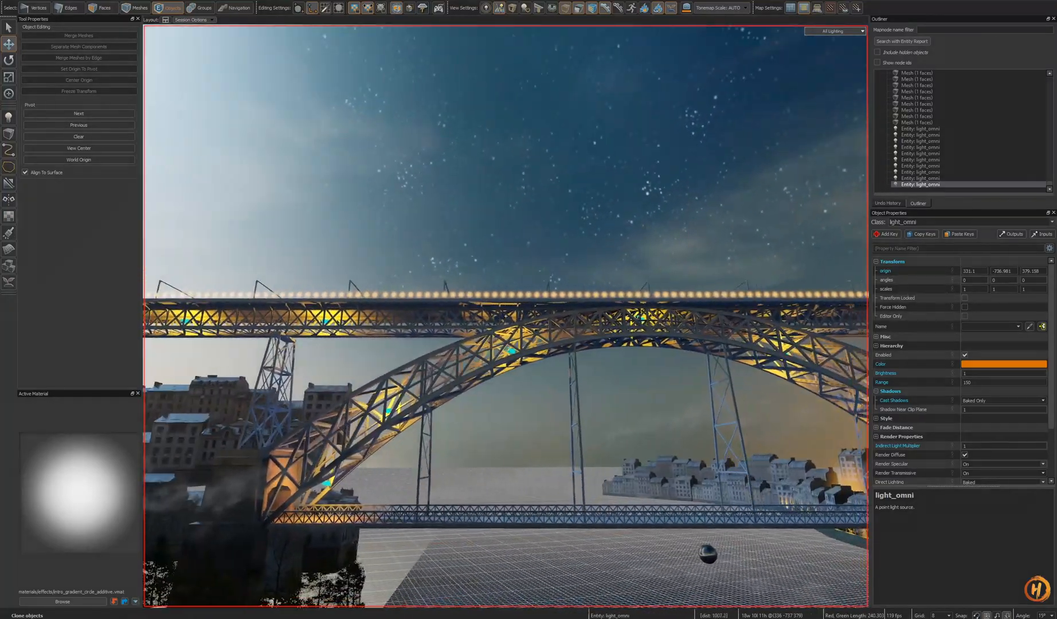
pyautogui.press('w')
pyautogui.press('z')
pyautogui.press('Escape')
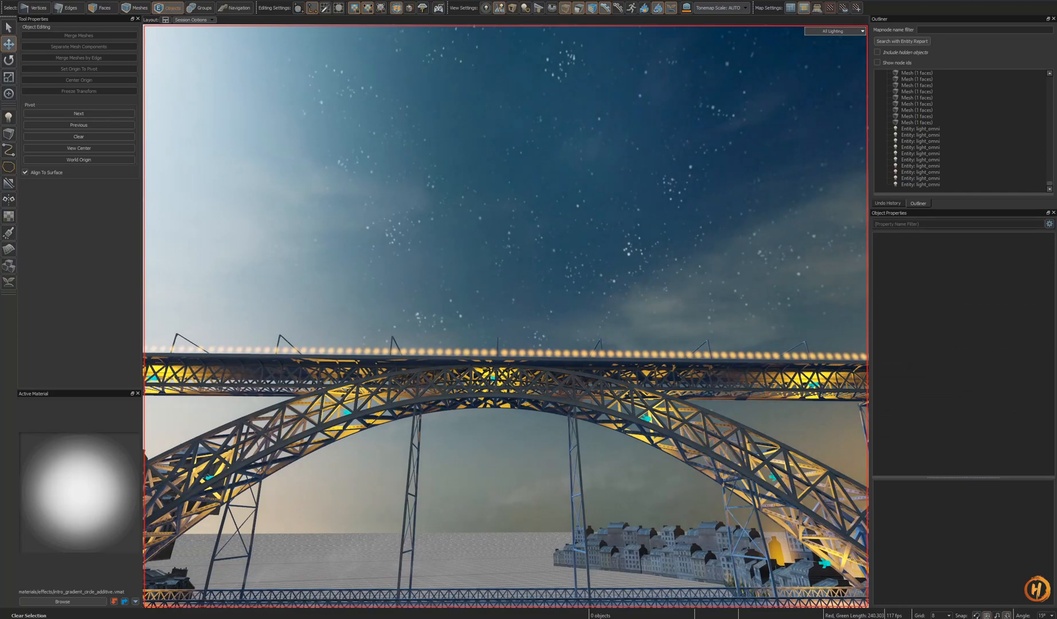
pyautogui.press('z')
pyautogui.press('d')
pyautogui.press('s')
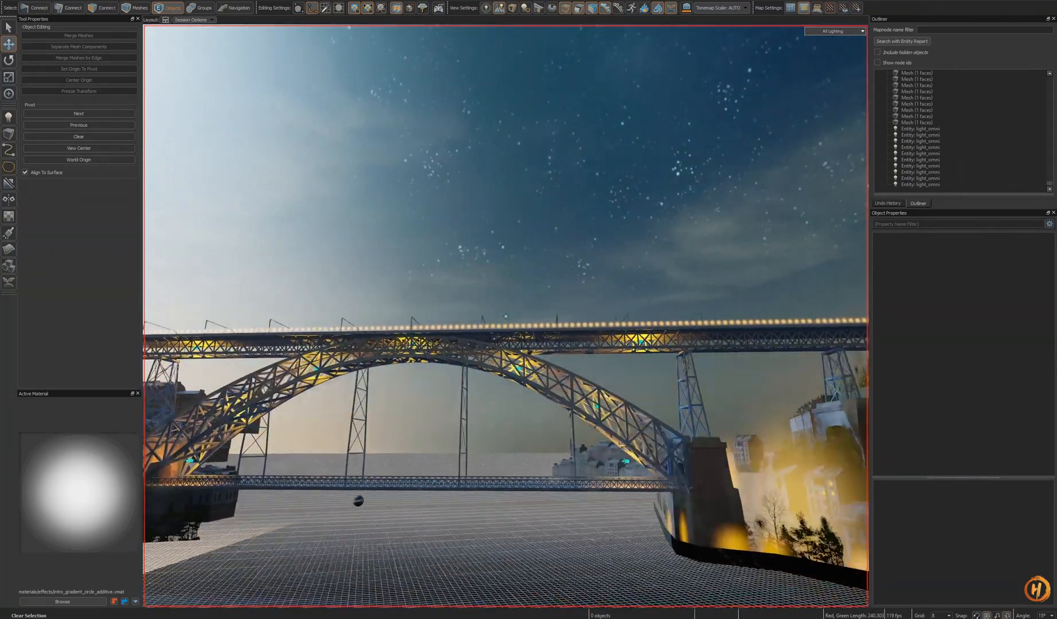
# - Temporarily hide the bridge prop to select a point light beneath the deck, then unhide it
pyautogui.click(537, 360)
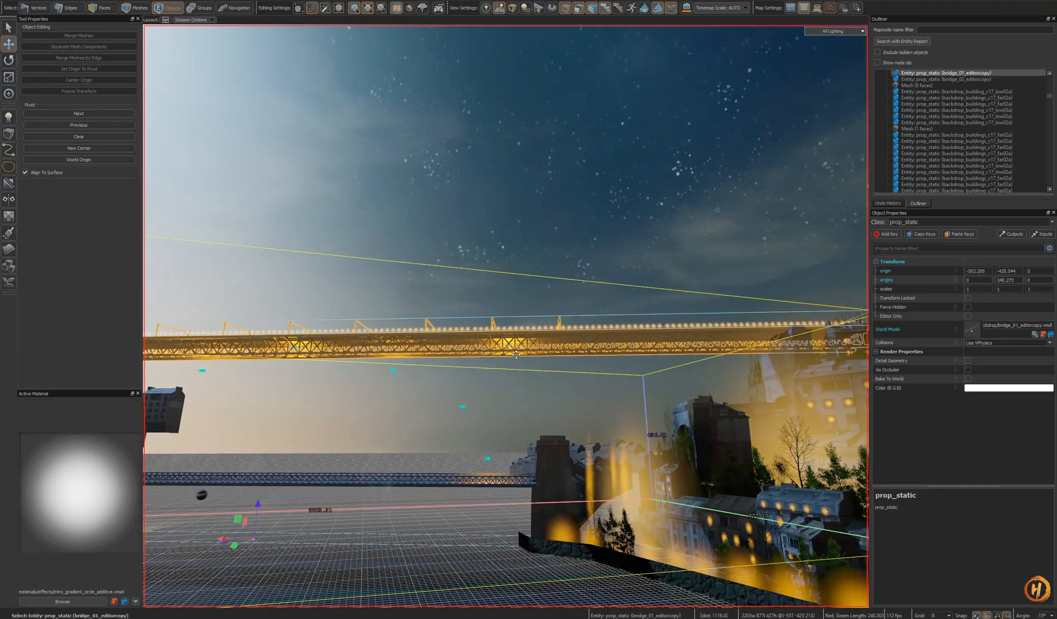
pyautogui.press('h')
pyautogui.click(504, 351)
pyautogui.press('z')
pyautogui.press('w')
pyautogui.press('u')
pyautogui.press('e')
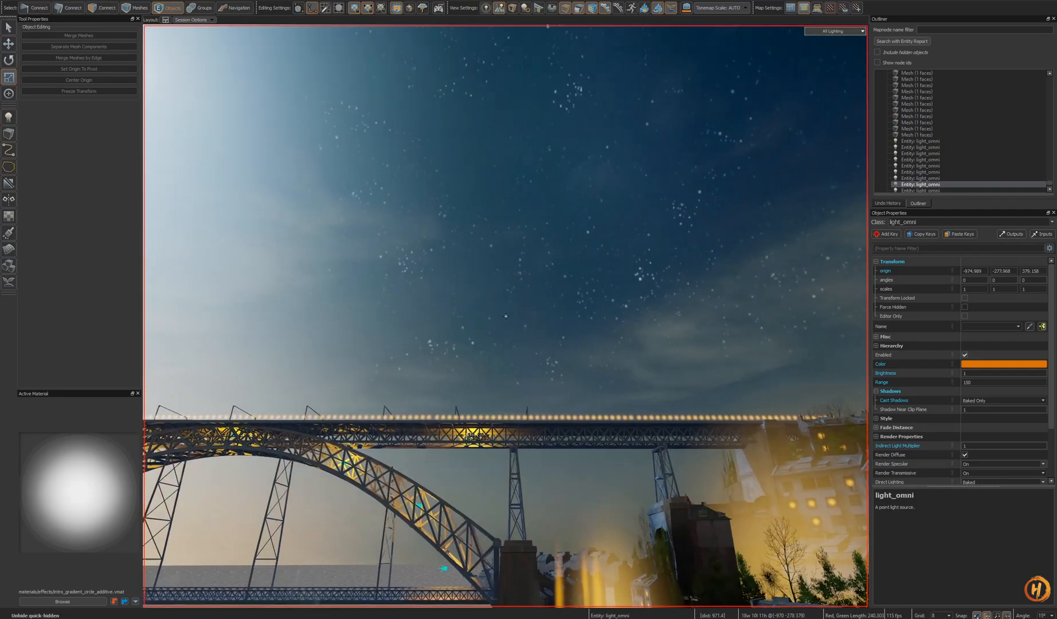
# - Clone the point light toward the deck's left end beneath the walkway and save the map
pyautogui.press('w')
pyautogui.press('t')
pyautogui.press('z')
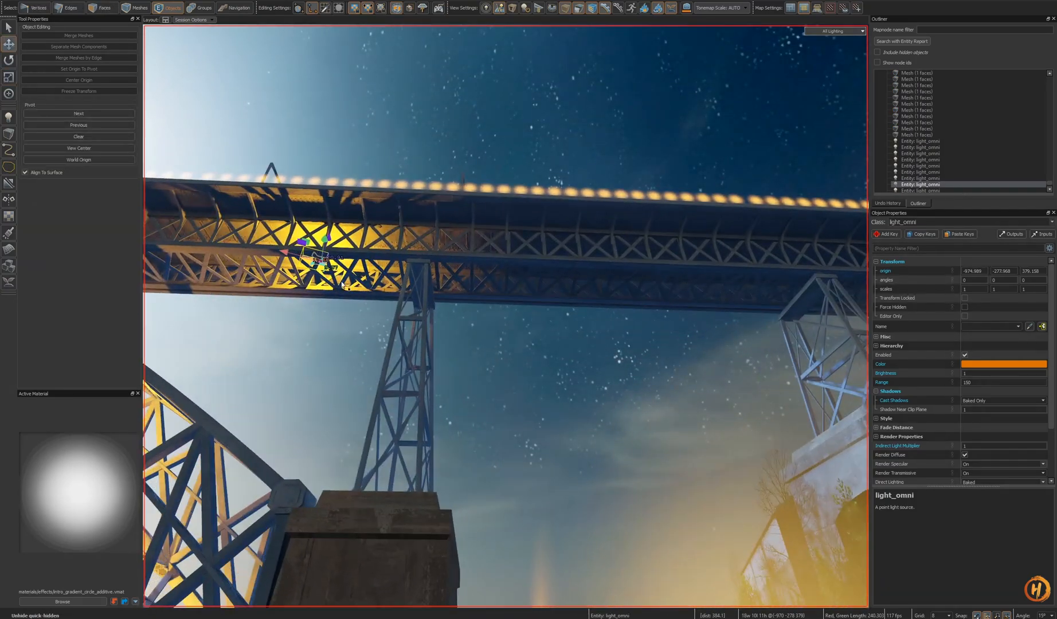
pyautogui.keyDown('shift'); pyautogui.moveTo(655, 264); pyautogui.dragTo(665, 264); pyautogui.keyUp('shift')
pyautogui.press('z')
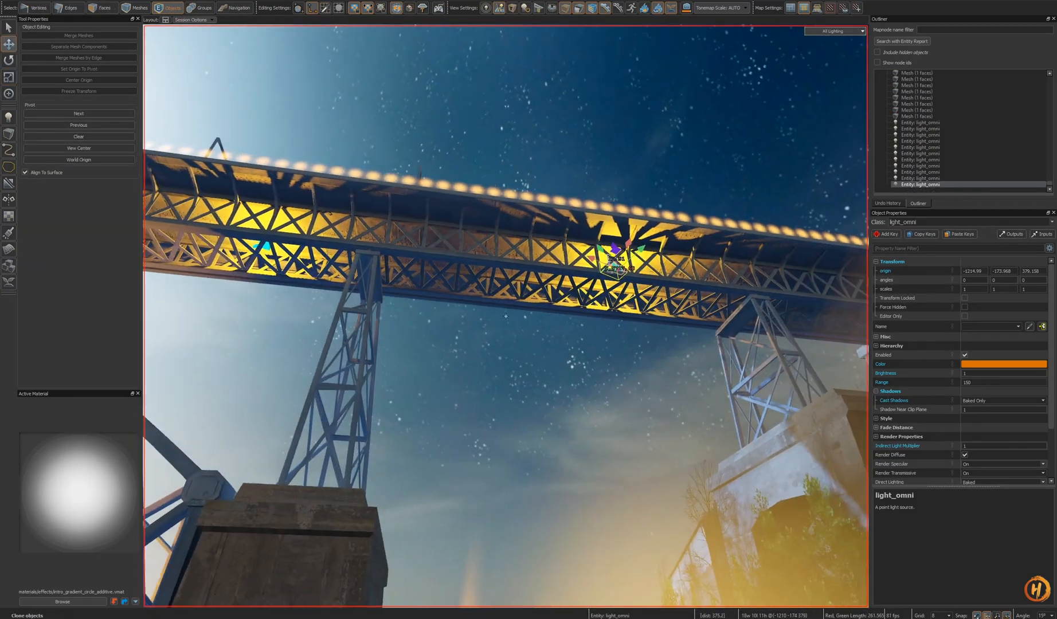
pyautogui.press('s')
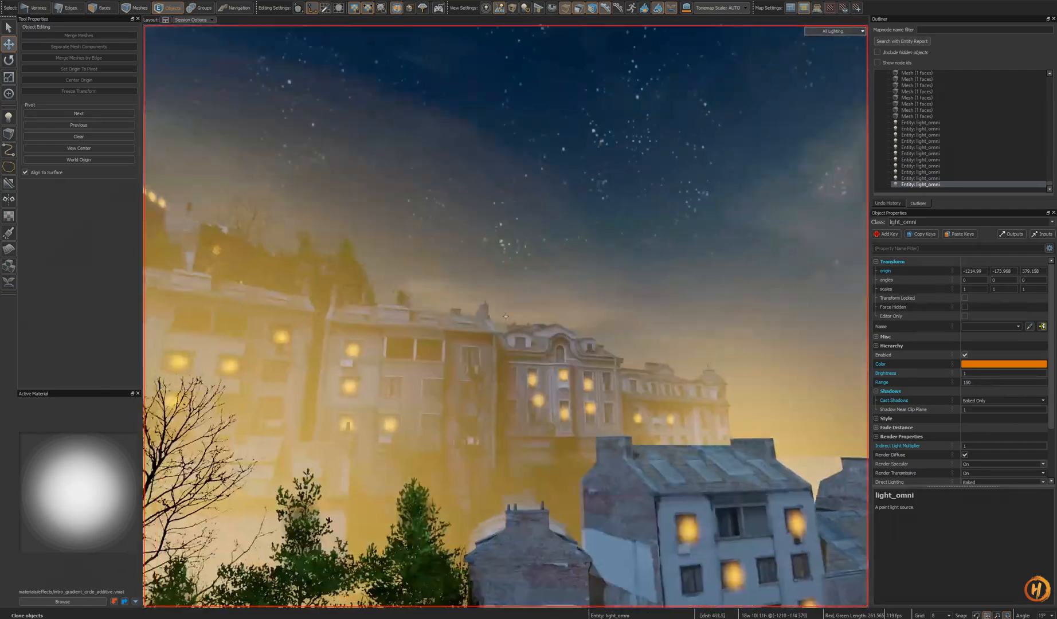
pyautogui.press('a')
pyautogui.press('z')
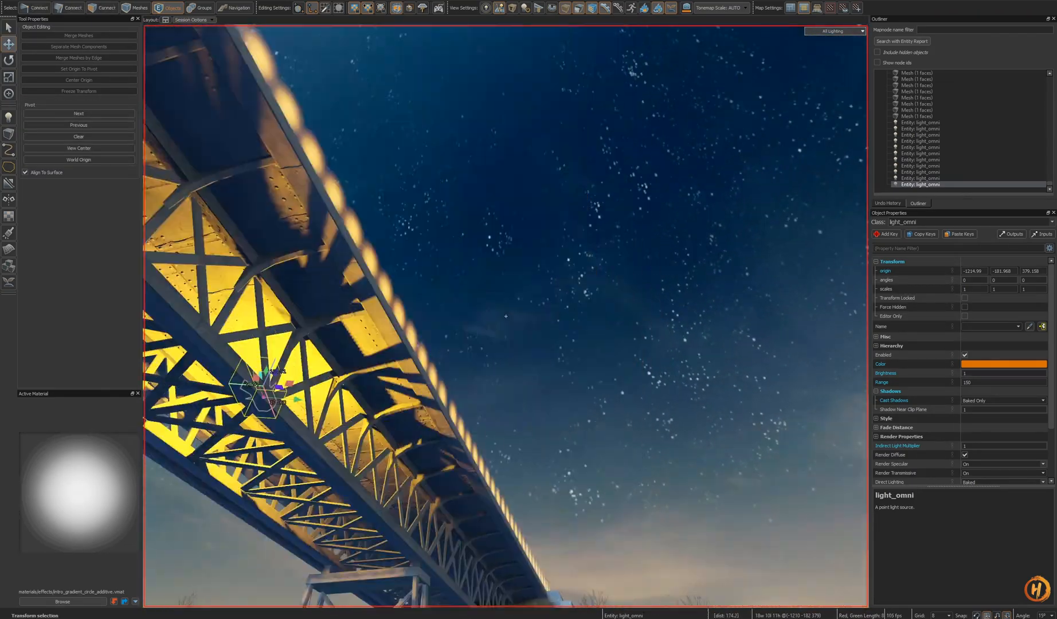
pyautogui.press('s')
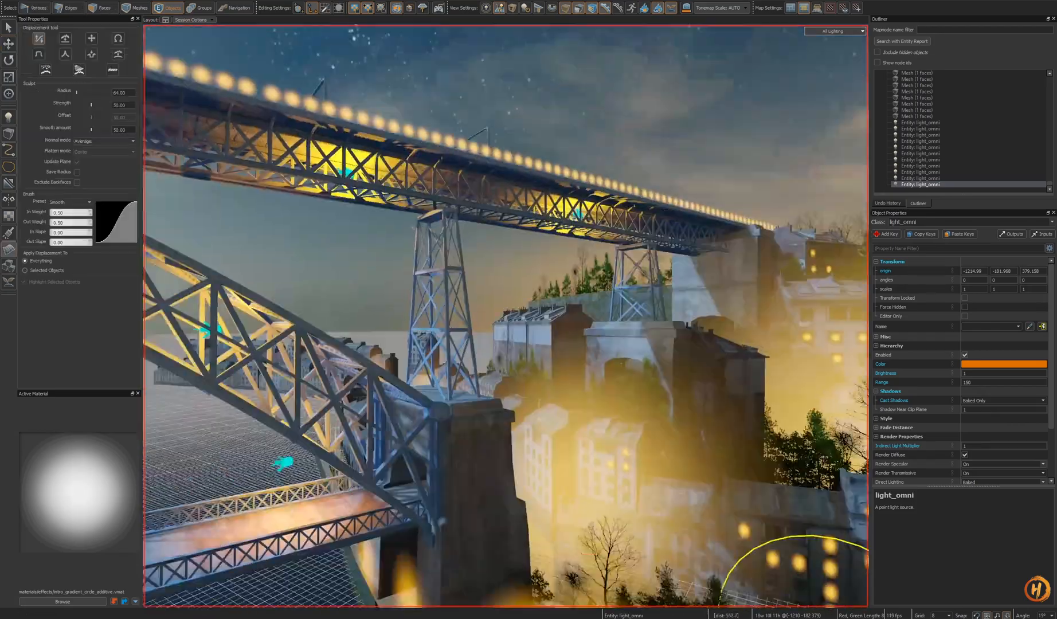
pyautogui.hotkey('ctrl', 's')
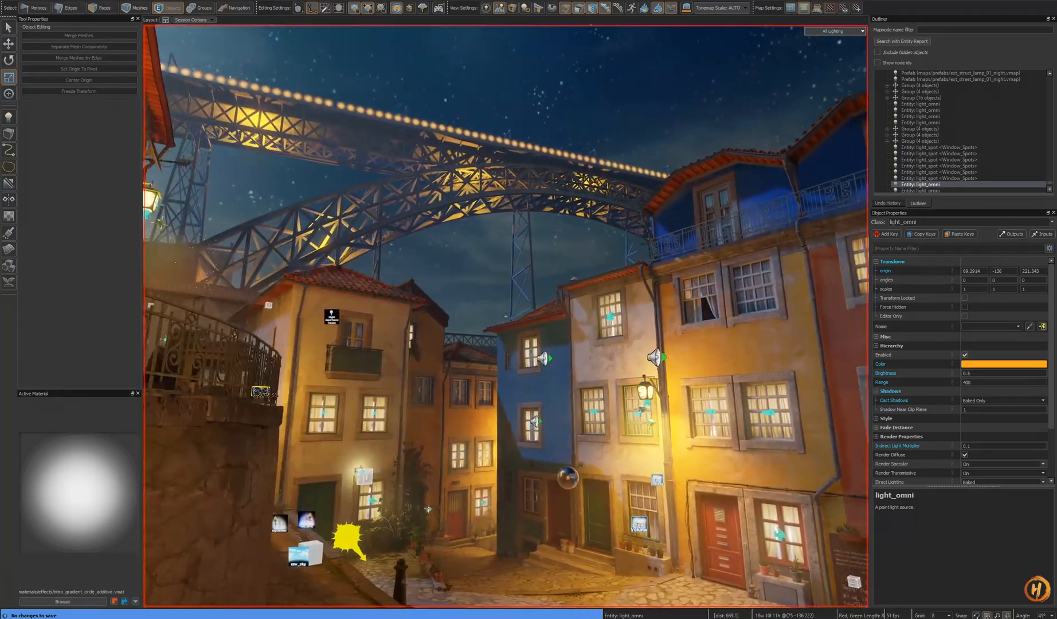
# - Multi-select five point lights along the arch and deck, then save the map
pyautogui.moveTo(506, 316); pyautogui.dragTo(581, 315, button='right')
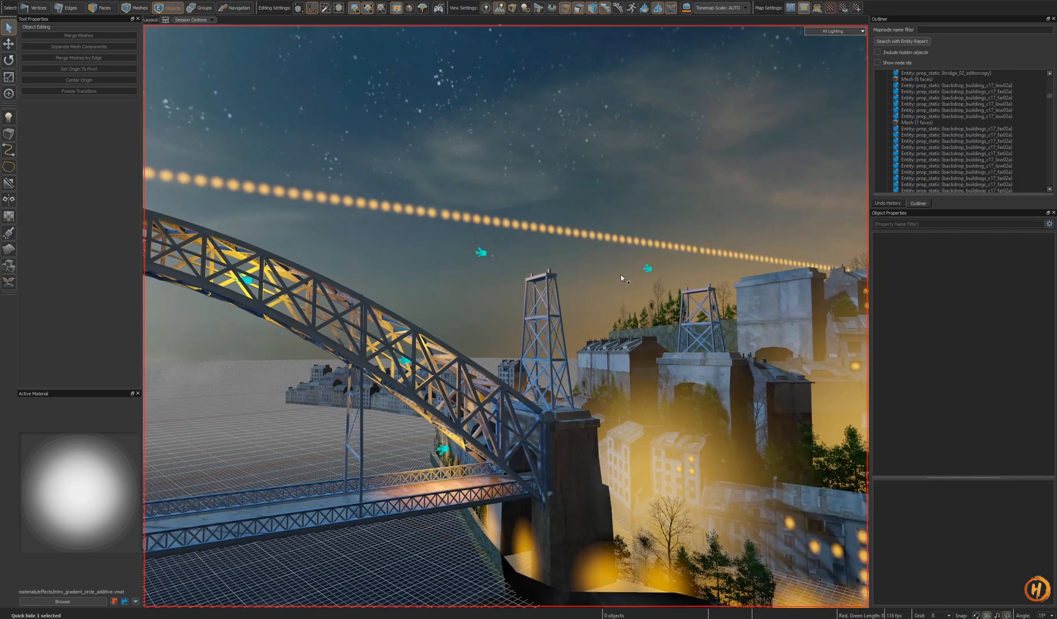
pyautogui.click(622, 274)
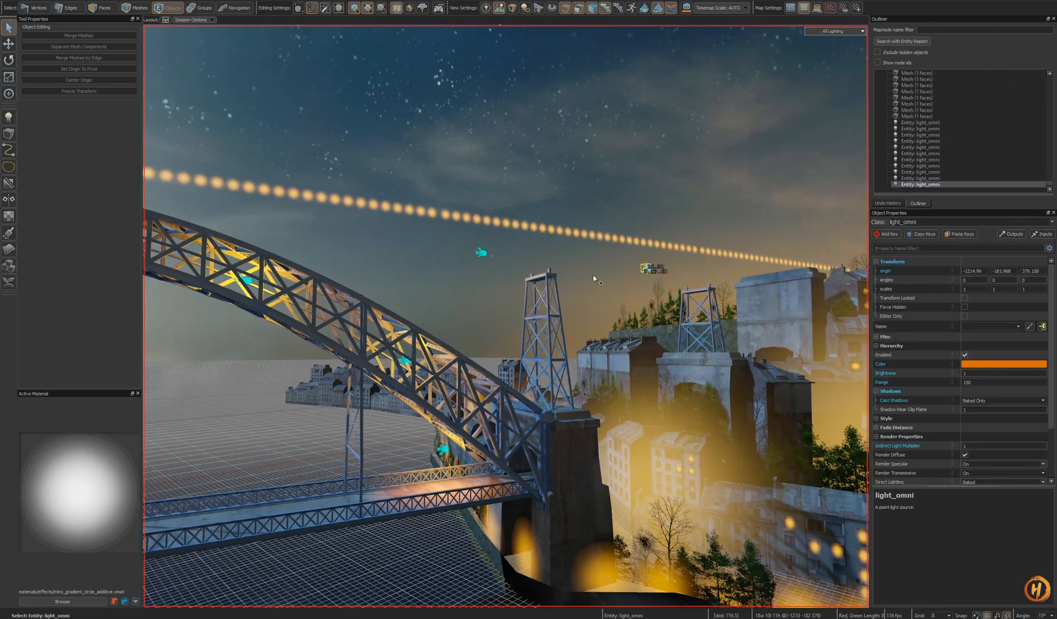
pyautogui.keyDown('ctrl'); pyautogui.click(483, 253); pyautogui.keyUp('ctrl')
pyautogui.moveTo(483, 253); pyautogui.dragTo(501, 309, button='right')
pyautogui.keyDown('ctrl'); pyautogui.click(271, 304); pyautogui.keyUp('ctrl')
pyautogui.moveTo(271, 304); pyautogui.dragTo(506, 316, button='right')
pyautogui.keyDown('ctrl'); pyautogui.click(338, 313); pyautogui.keyUp('ctrl')
pyautogui.moveTo(339, 313); pyautogui.dragTo(506, 316, button='right')
pyautogui.hotkey('ctrl', 's')
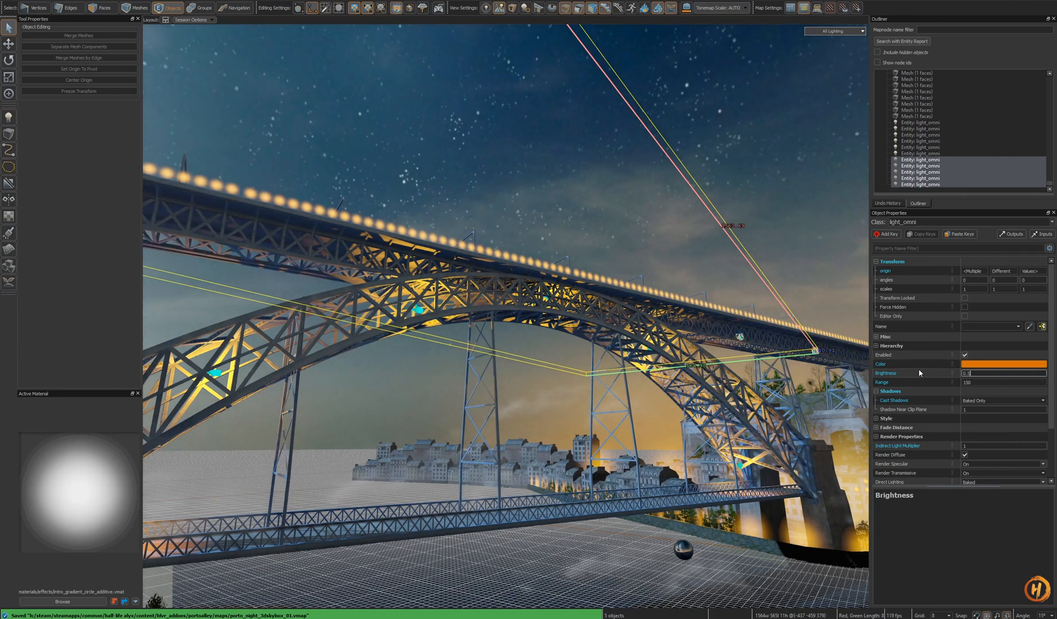
pyautogui.moveTo(715, 371); pyautogui.dragTo(506, 315, button='right')
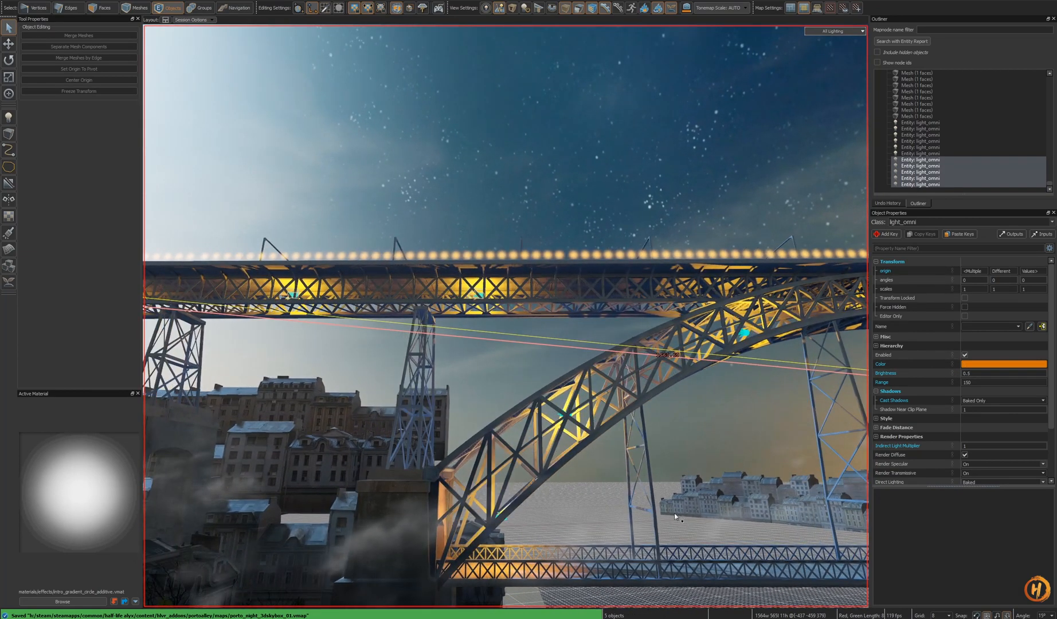
# - Open a night reference photo of the Dom Luís I Bridge in the browser and return to the editor
pyautogui.hotkey('alt', 'Tab')
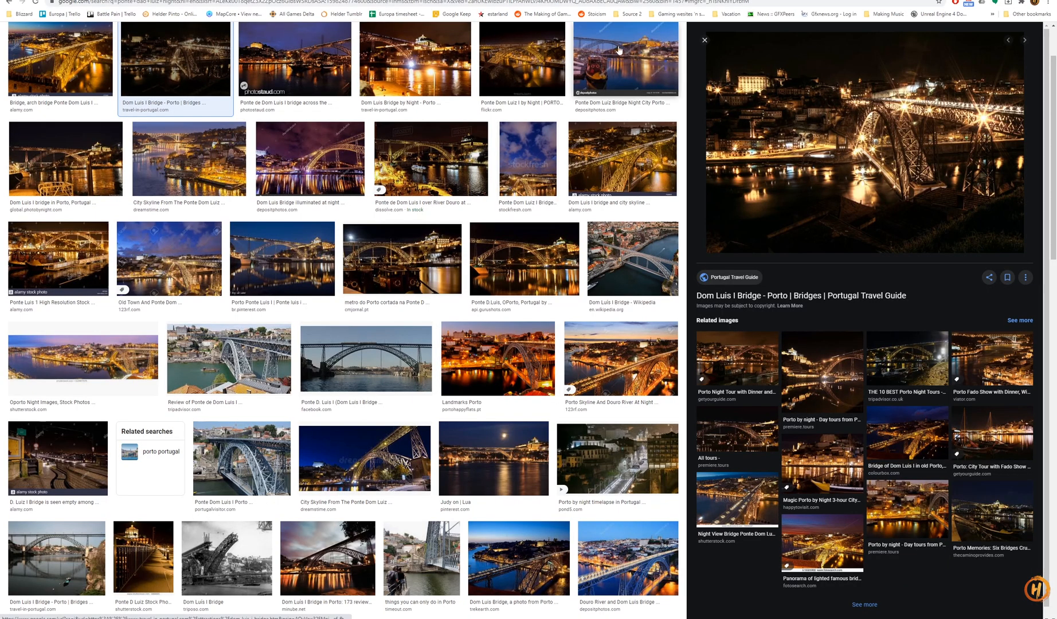
pyautogui.click(630, 0)
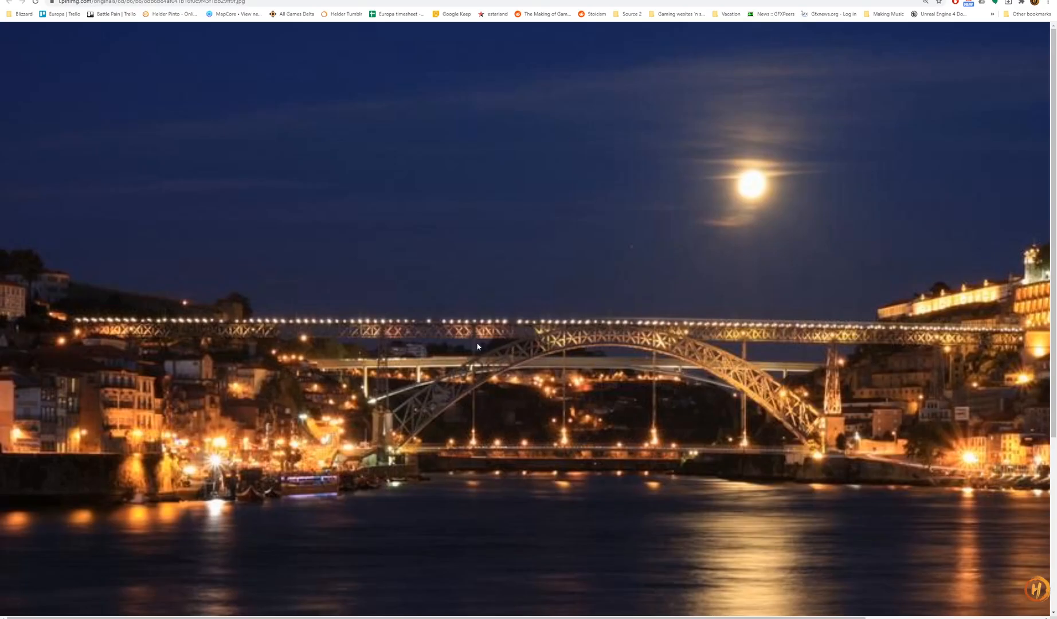
pyautogui.hotkey('alt', 'Tab')
# - Raise the five selected point lights up against the underside of the deck
pyautogui.moveTo(478, 343); pyautogui.dragTo(619, 352, button='right')
pyautogui.moveTo(505, 317); pyautogui.dragTo(674, 360, button='right')
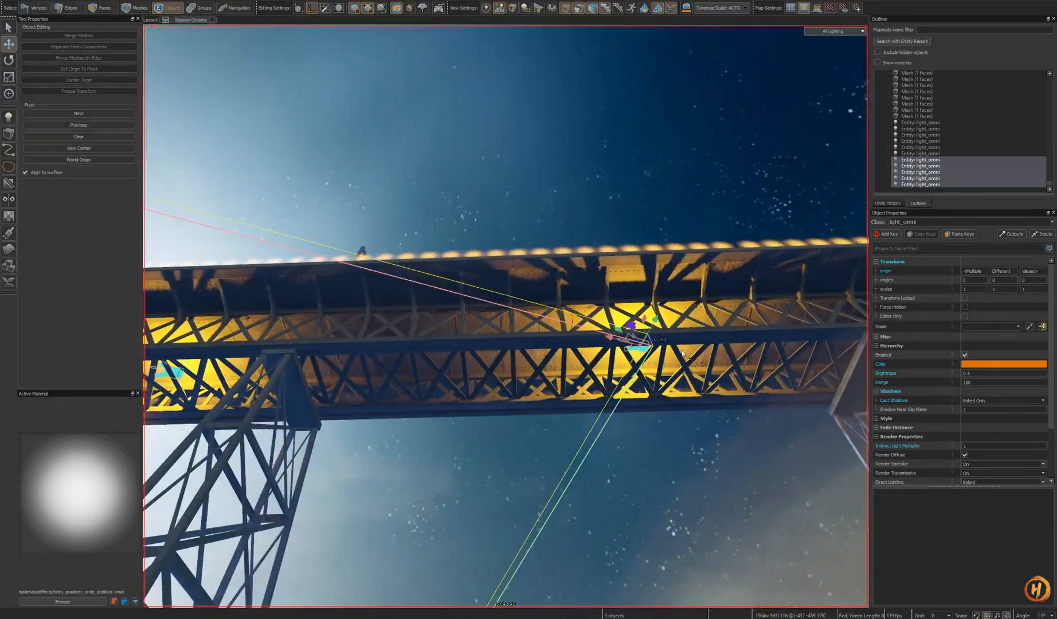
pyautogui.moveTo(633, 328); pyautogui.dragTo(643, 294)
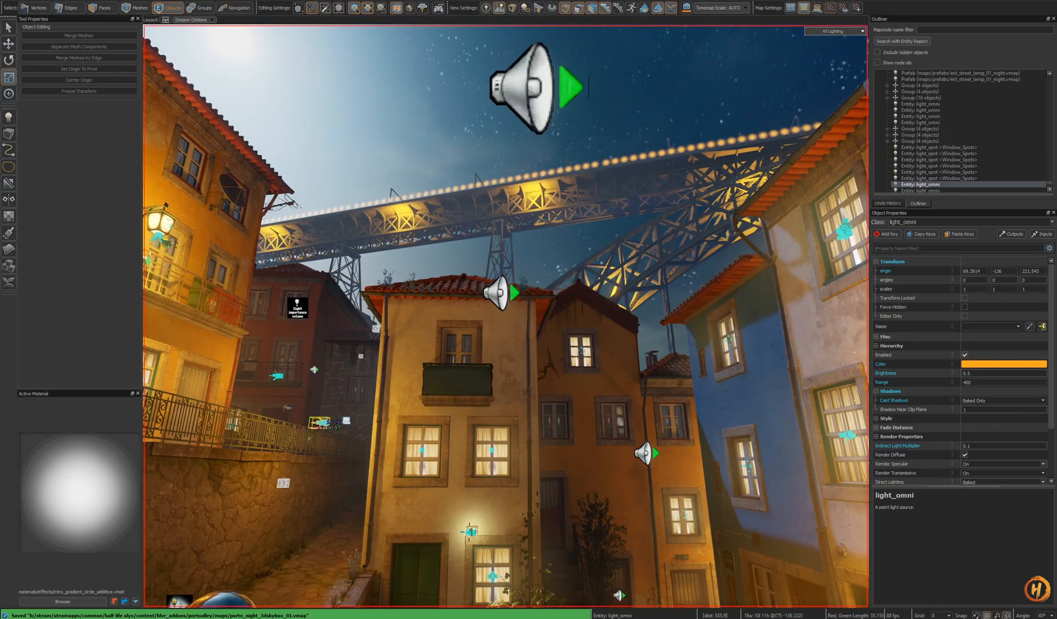
# - Lower the brightness of the selected point lights to 0.1
pyautogui.moveTo(505, 316); pyautogui.dragTo(505, 316, button='right')
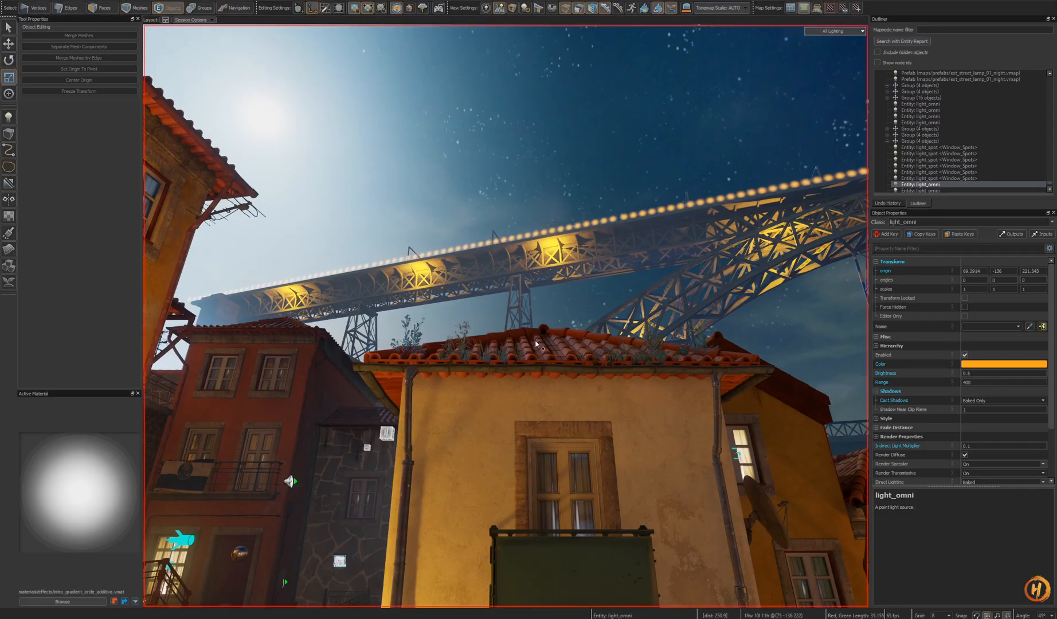
pyautogui.moveTo(563, 339); pyautogui.dragTo(563, 338, button='right')
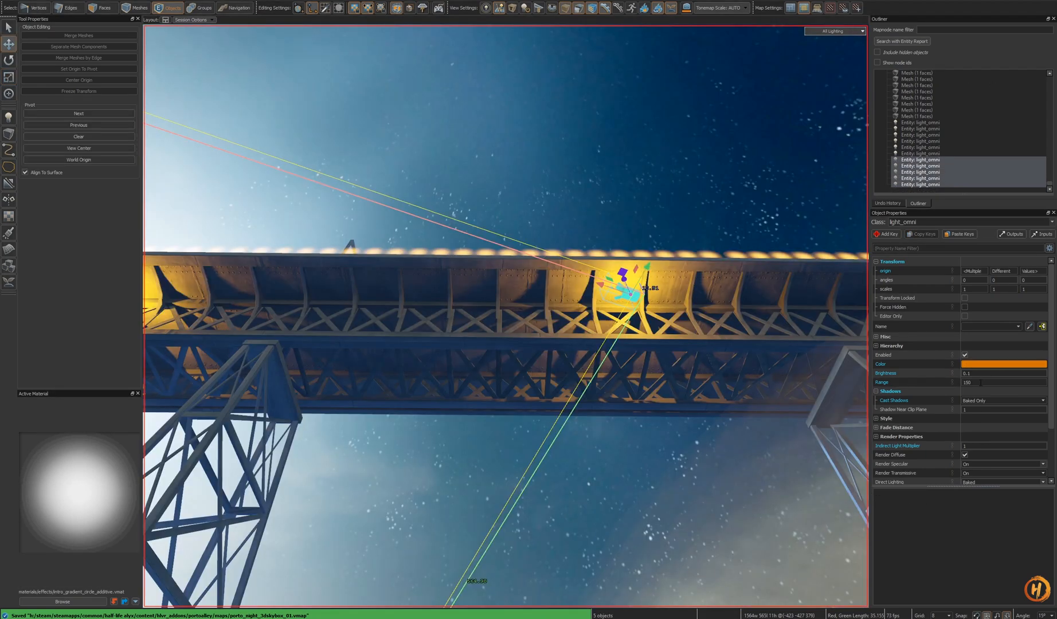
pyautogui.moveTo(784, 371); pyautogui.dragTo(756, 364, button='right')
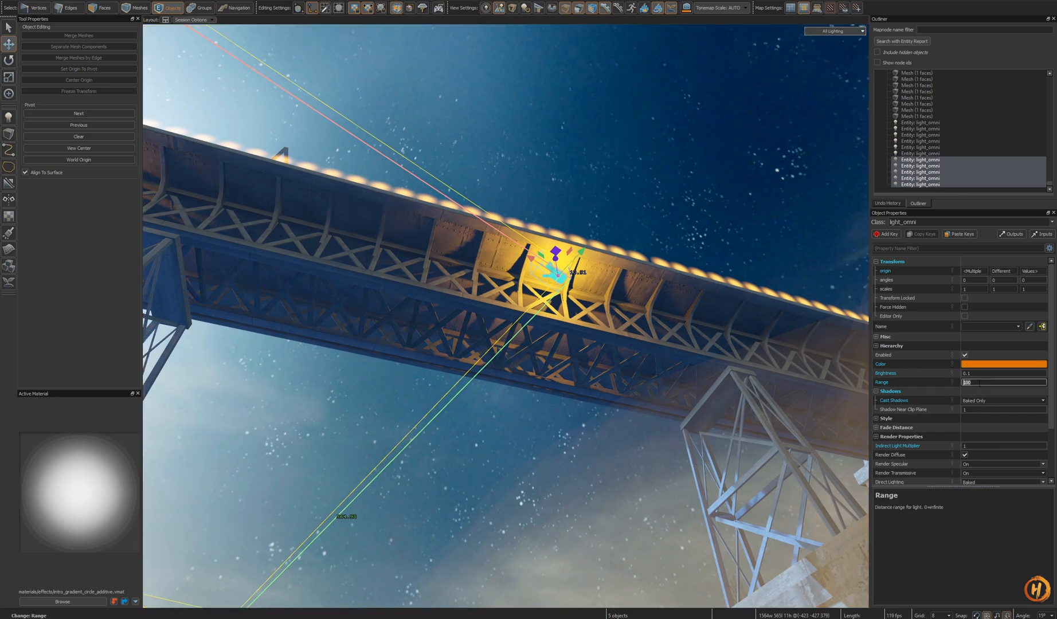
# - Briefly hide the selected lights to compare the lighting, then undo the hide
pyautogui.press('s')
pyautogui.keyDown('shift'); pyautogui.moveTo(785, 369); pyautogui.dragTo(506, 316, button='right'); pyautogui.keyUp('shift')
pyautogui.moveTo(739, 418); pyautogui.dragTo(761, 385, button='right')
pyautogui.press('h')
pyautogui.hotkey('ctrl', 'z')
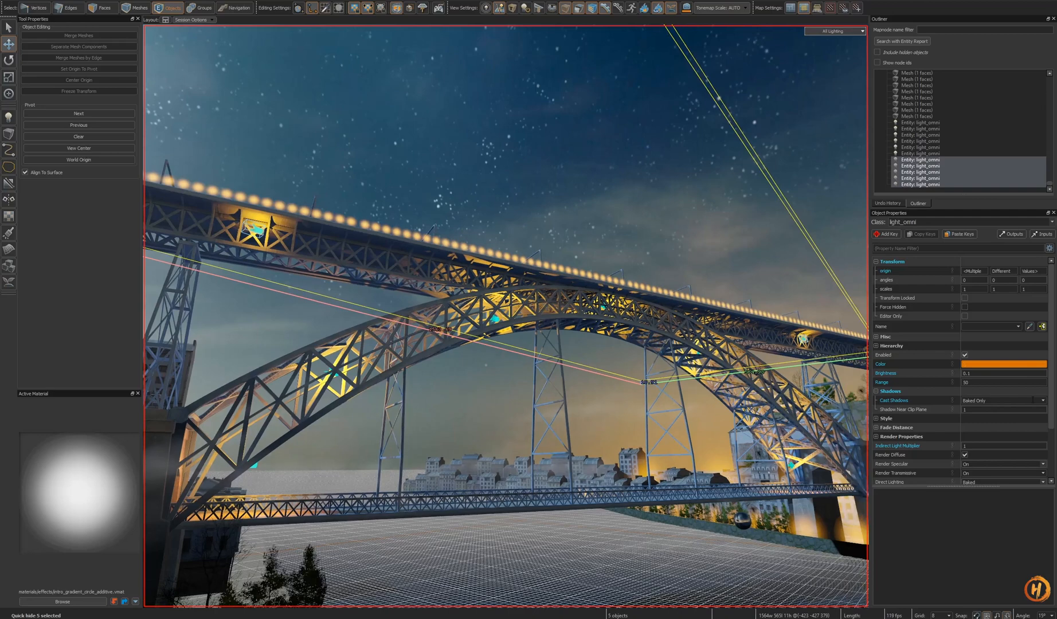
# - Set the selected lights' range to 200, turn off their shadow casting, and save the map
pyautogui.moveTo(506, 316); pyautogui.dragTo(506, 316, button='right')
pyautogui.hotkey('ctrl', 's')
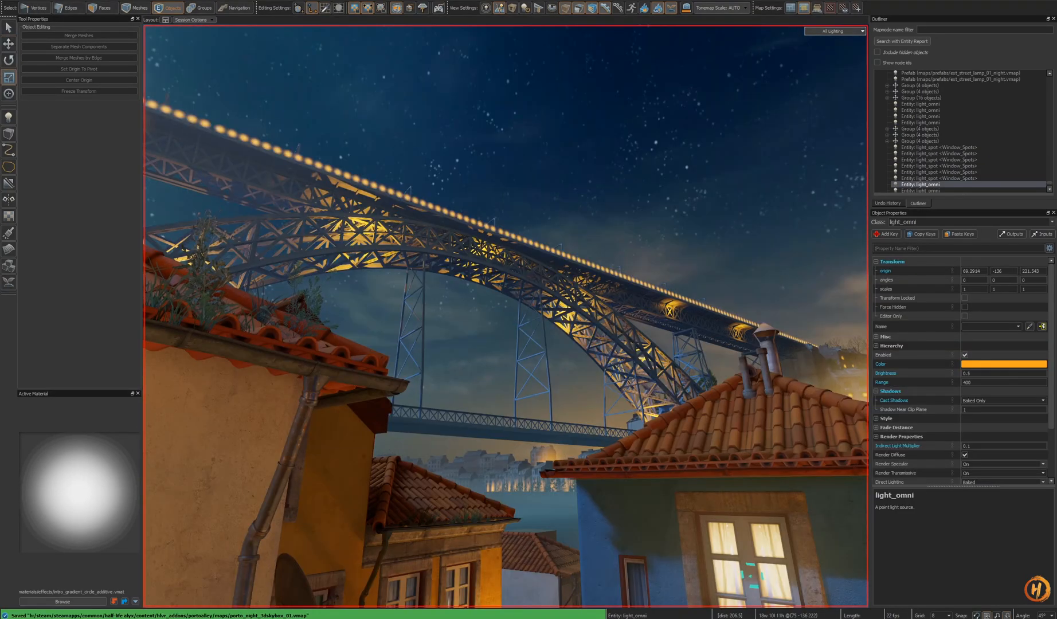
pyautogui.moveTo(506, 316); pyautogui.dragTo(506, 316, button='right')
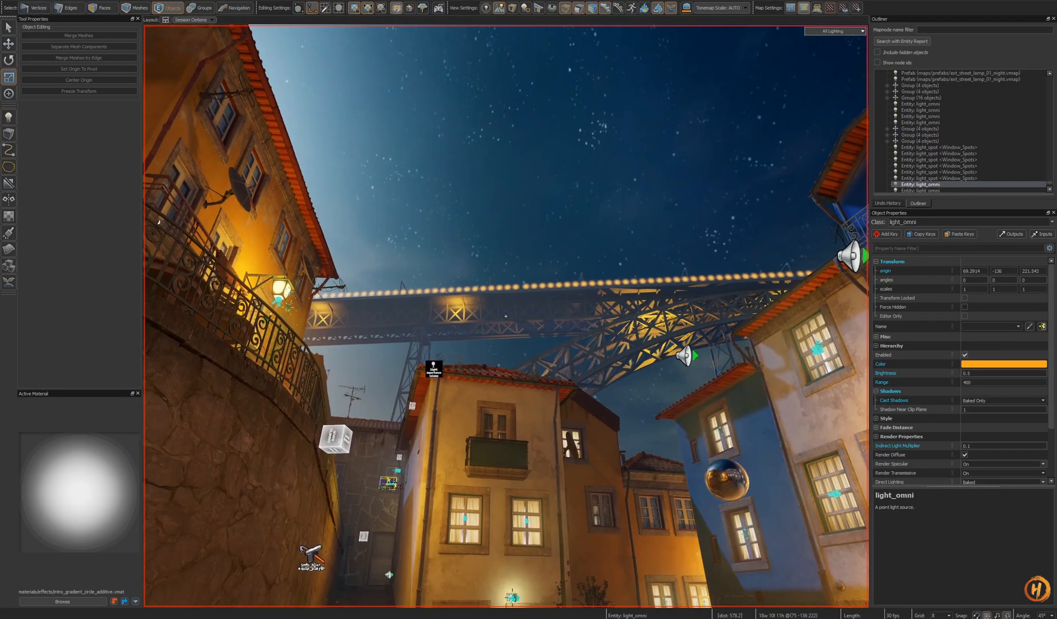
pyautogui.moveTo(505, 316); pyautogui.dragTo(506, 316, button='right')
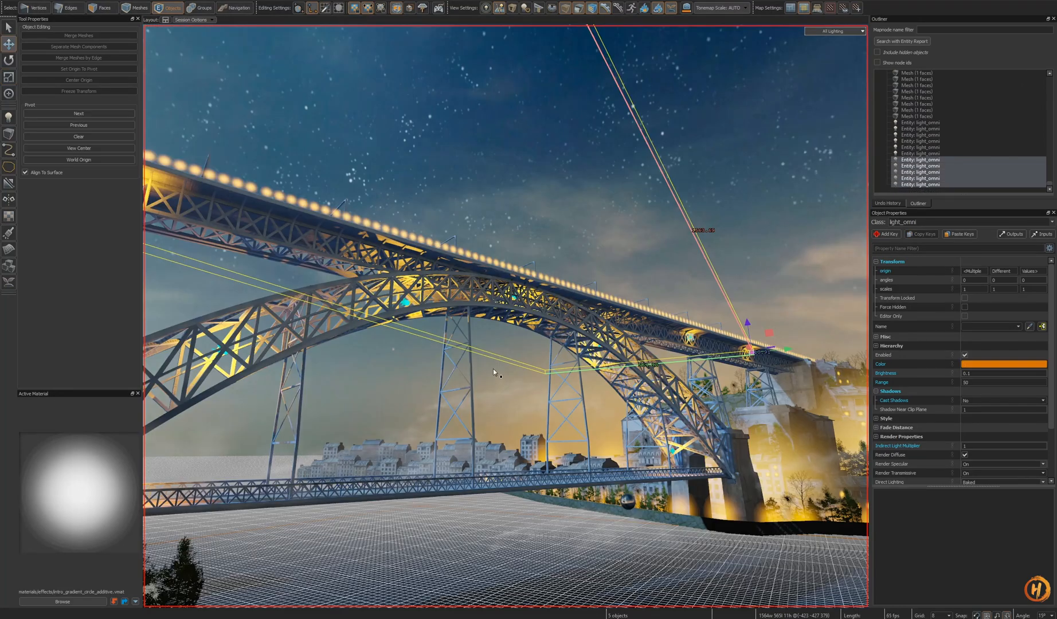
pyautogui.moveTo(493, 368); pyautogui.dragTo(495, 367, button='right')
pyautogui.press('h')
pyautogui.hotkey('ctrl', 'z')
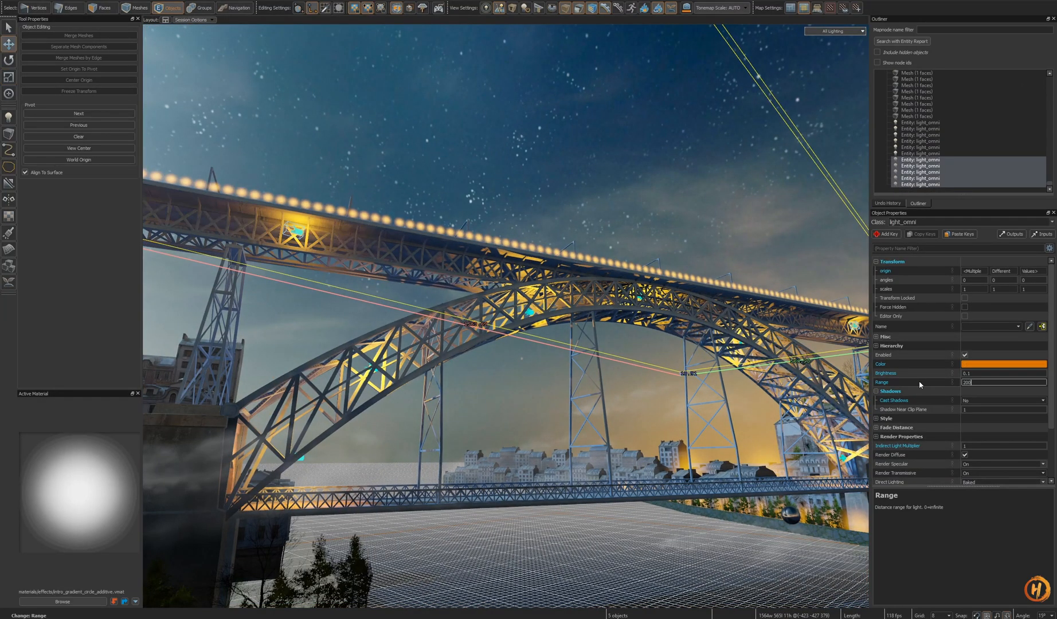
pyautogui.moveTo(751, 372); pyautogui.dragTo(752, 372, button='right')
pyautogui.hotkey('ctrl', 's')
# - Lower the selected lights' brightness to 0.05 while checking the alley session, then clear the selection
pyautogui.hotkey('ctrl', 'Tab')
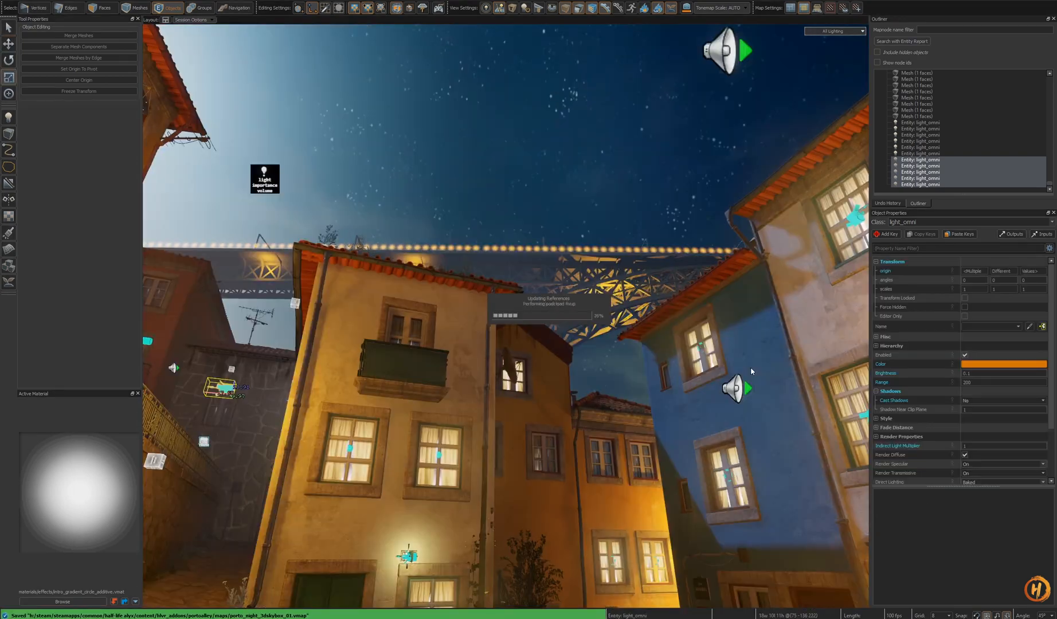
pyautogui.moveTo(651, 347); pyautogui.dragTo(505, 316, button='right')
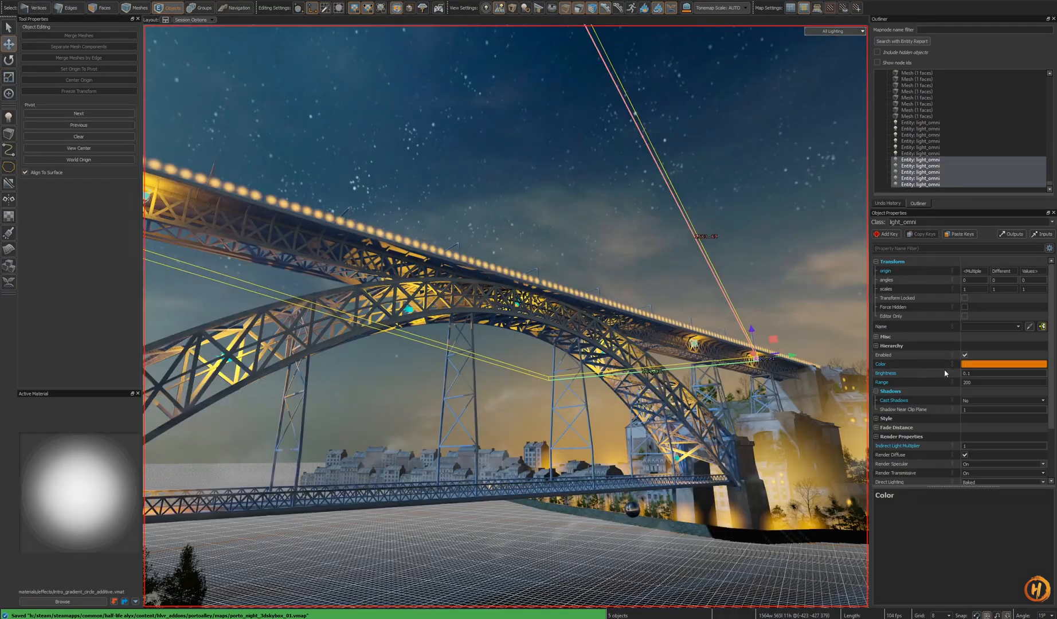
pyautogui.moveTo(606, 374); pyautogui.dragTo(506, 316, button='right')
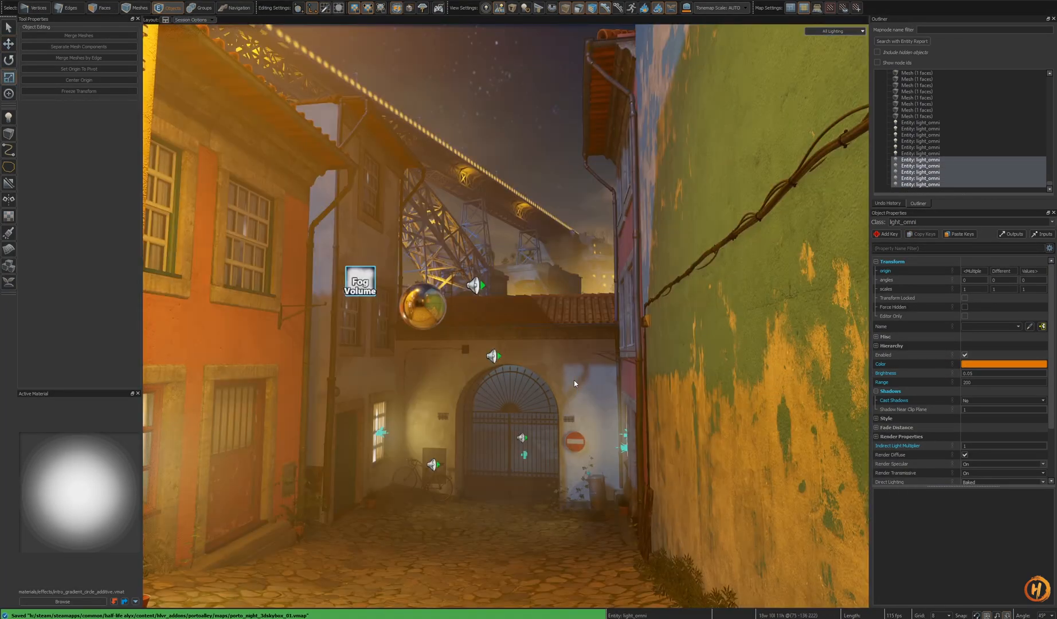
pyautogui.moveTo(505, 316); pyautogui.dragTo(506, 316, button='right')
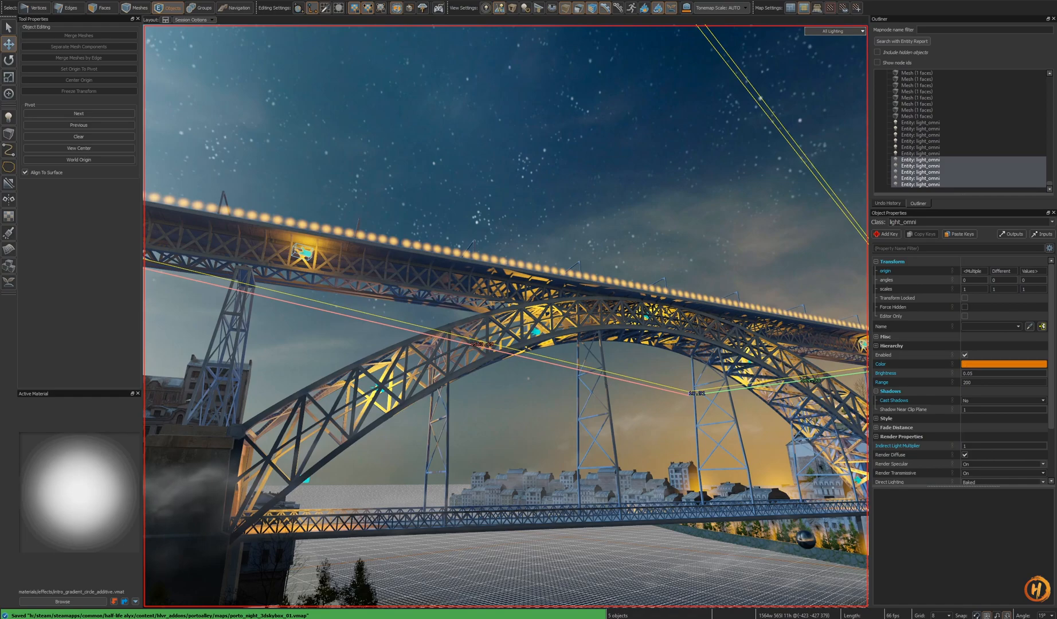
pyautogui.moveTo(505, 316); pyautogui.dragTo(505, 315, button='right')
pyautogui.press('Escape')
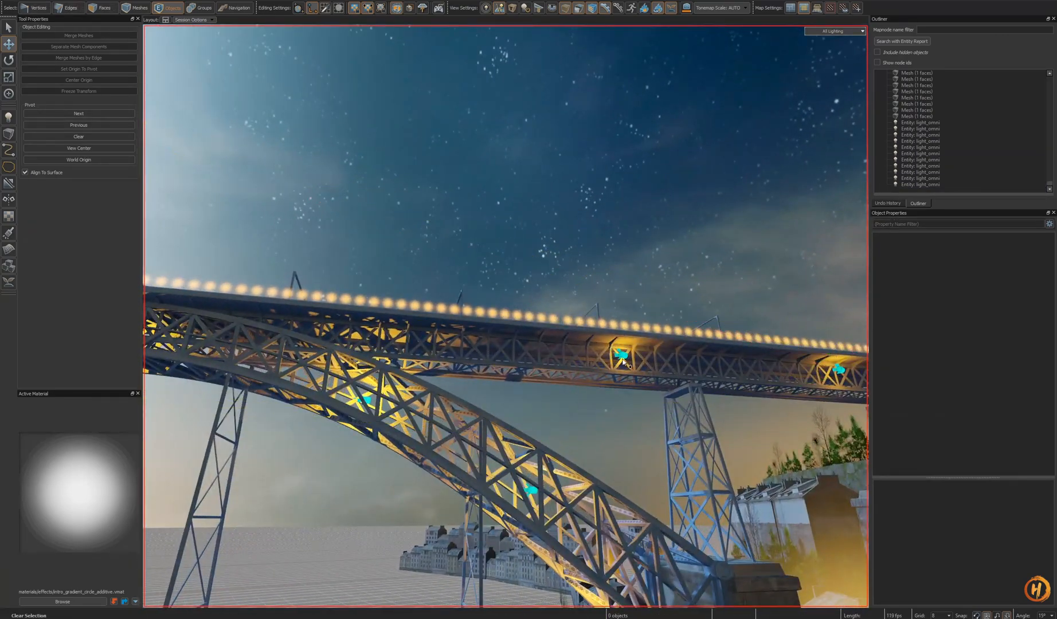
# - Clone a point light under the deck and move the copy toward the deck's left end
pyautogui.hotkey('shift', 'a')
pyautogui.scroll(-5, 635, 396)
pyautogui.keyDown('alt'); pyautogui.moveTo(634, 396); pyautogui.dragTo(538, 375); pyautogui.keyUp('alt')
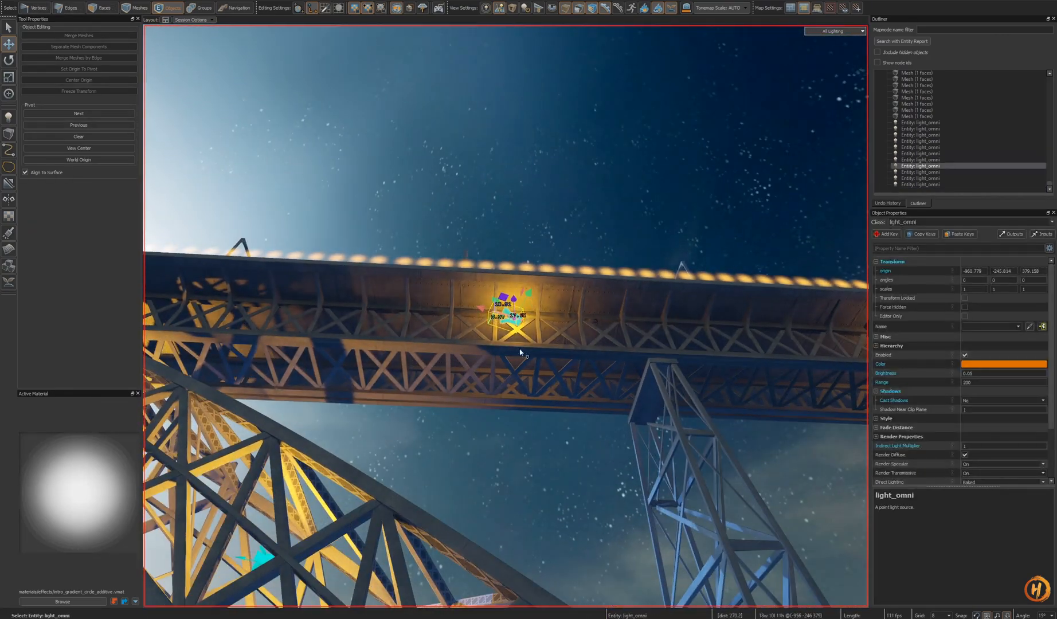
pyautogui.moveTo(484, 306); pyautogui.dragTo(506, 316, button='right')
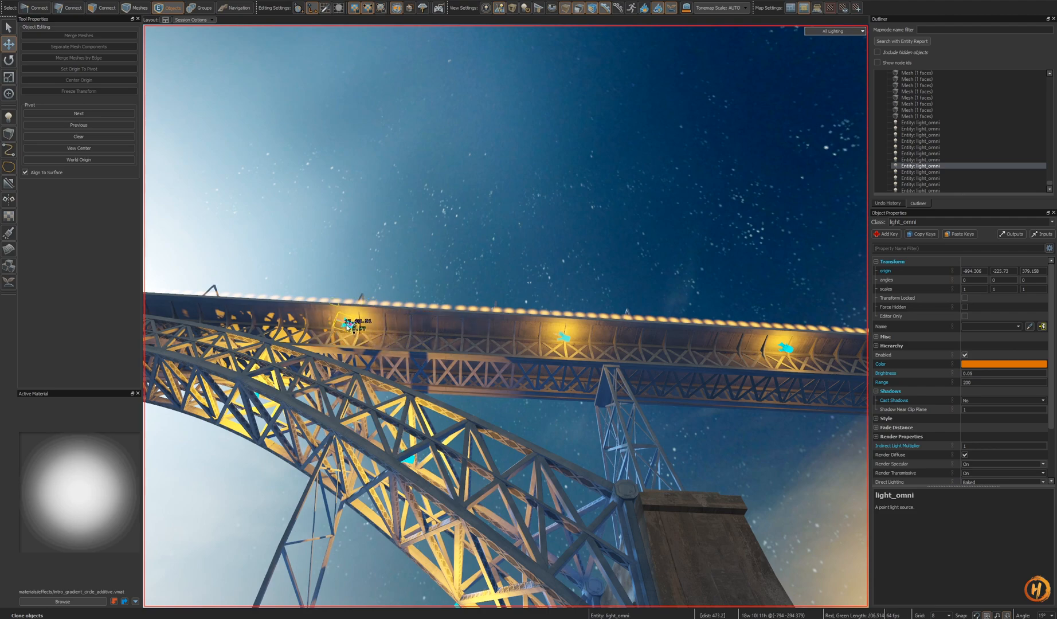
pyautogui.keyDown('shift'); pyautogui.moveTo(341, 324); pyautogui.dragTo(322, 323); pyautogui.keyUp('shift')
pyautogui.moveTo(322, 322); pyautogui.dragTo(506, 316, button='right')
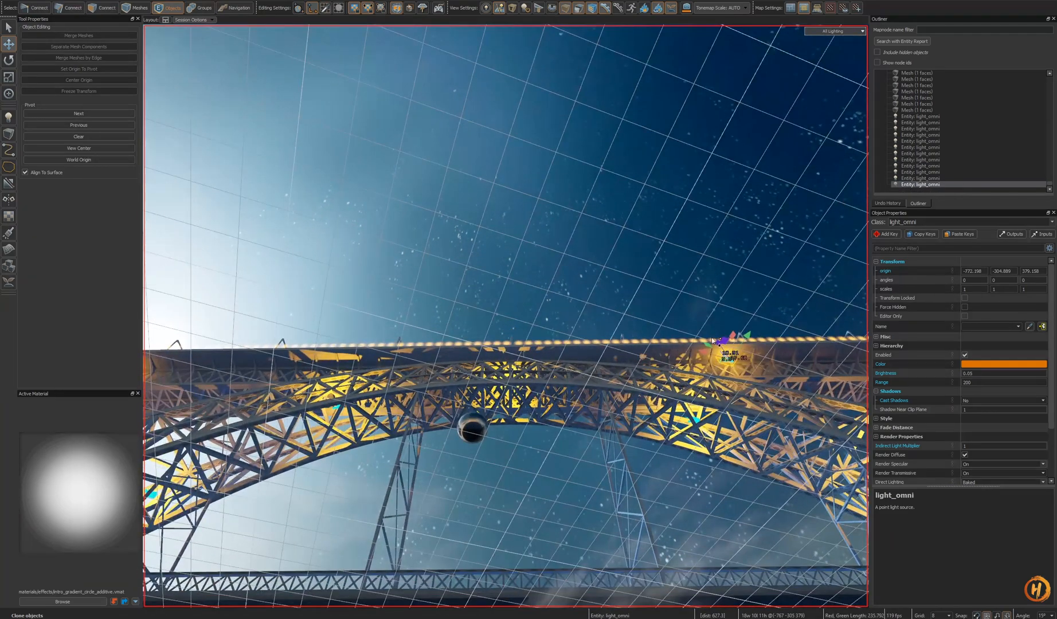
# - Clone more point lights at even intervals along the deck underside and save the map
pyautogui.keyDown('shift'); pyautogui.moveTo(281, 363); pyautogui.dragTo(281, 363); pyautogui.keyUp('shift')
pyautogui.moveTo(281, 363); pyautogui.dragTo(264, 369, button='right')
pyautogui.click(448, 337)
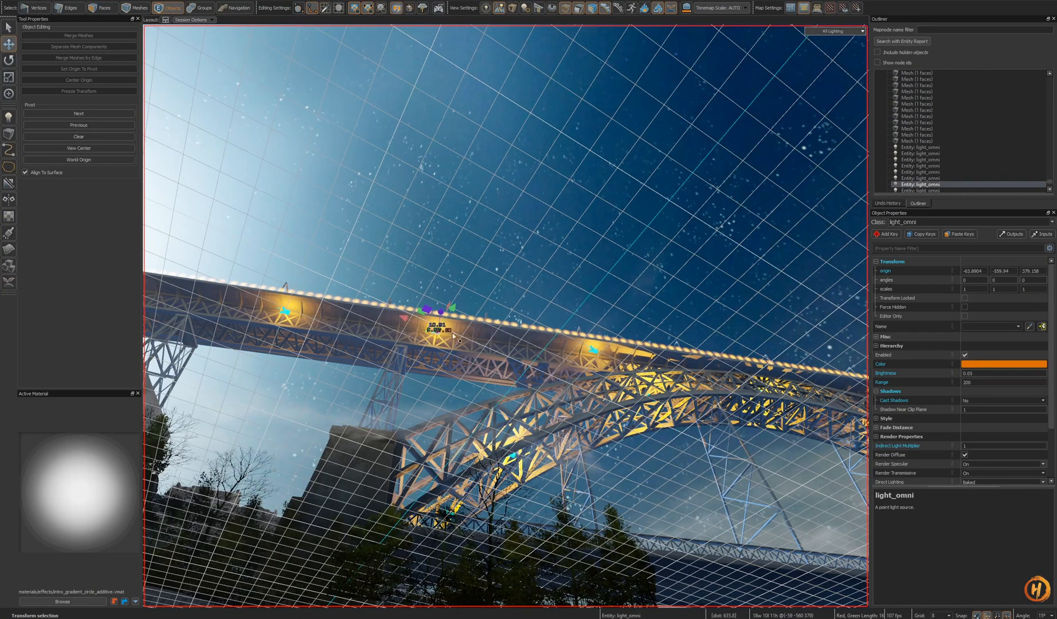
pyautogui.moveTo(514, 357); pyautogui.dragTo(514, 357, button='right')
pyautogui.click(437, 354)
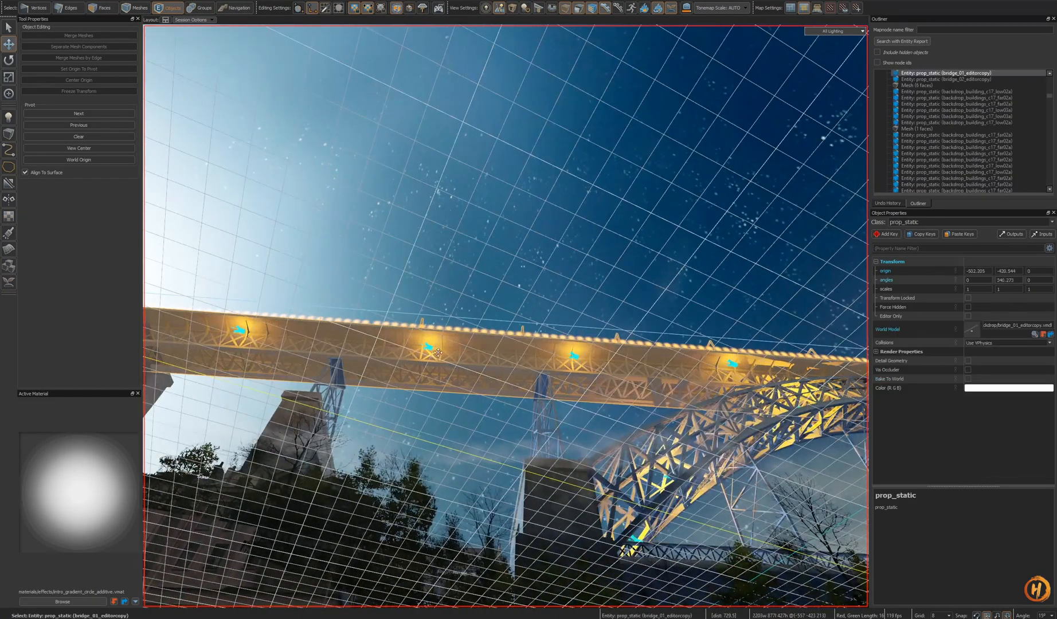
pyautogui.click(418, 327)
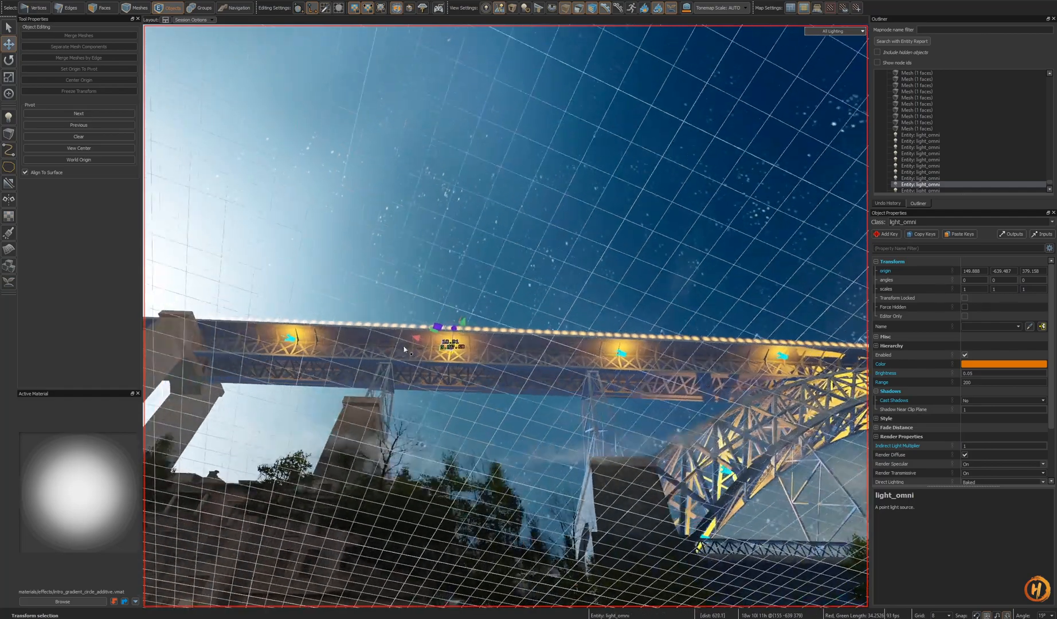
pyautogui.hotkey('ctrl', 's')
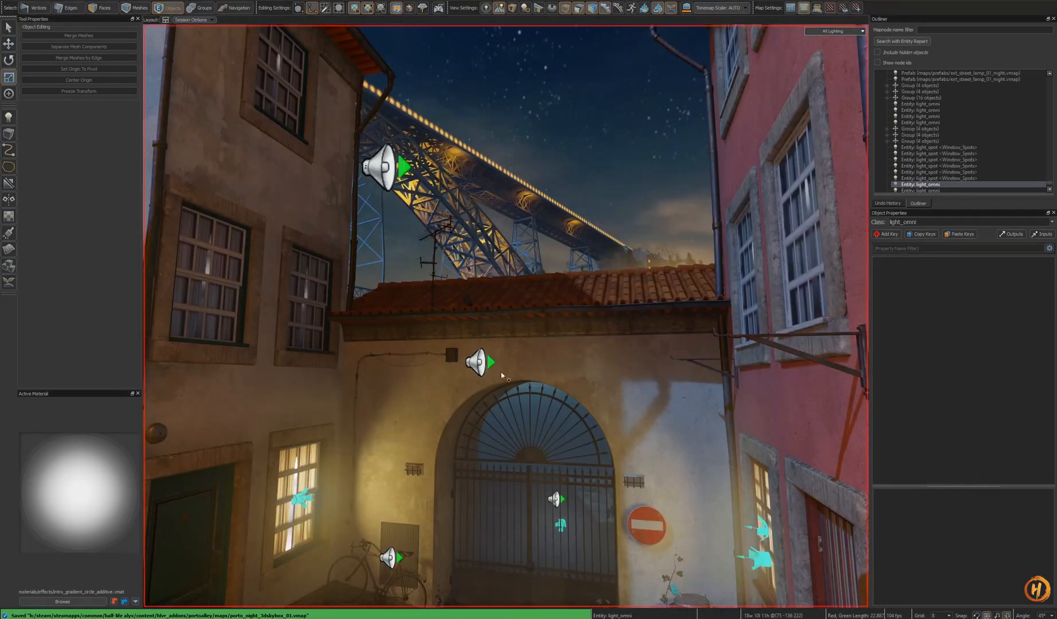
# - Check the deck lighting from the alley view and return to the bridge view
pyautogui.press('w')
pyautogui.press('s')
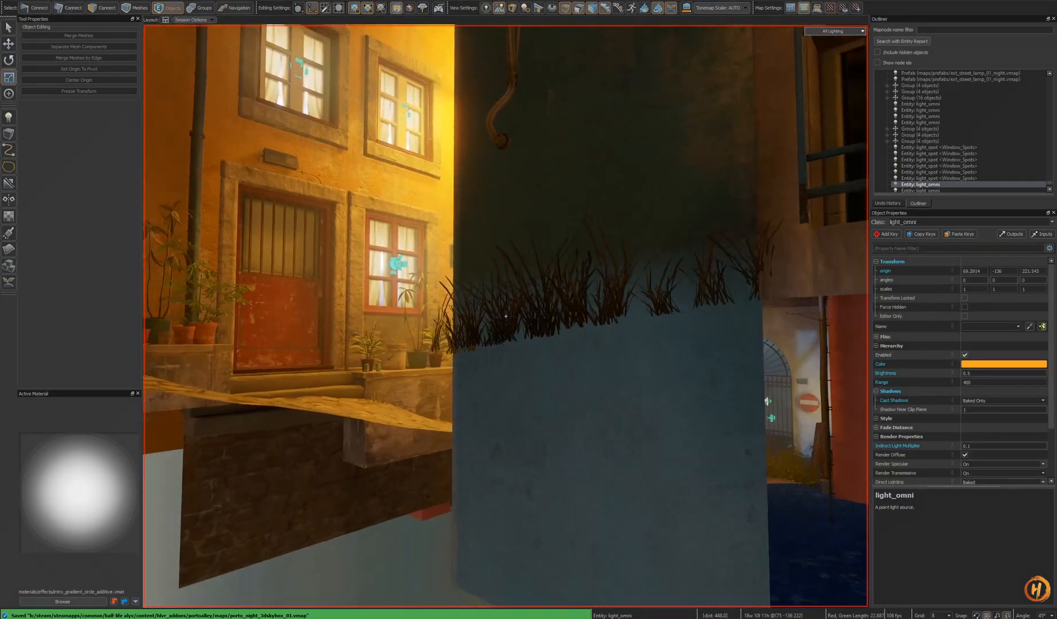
pyautogui.press('w')
pyautogui.press('w')
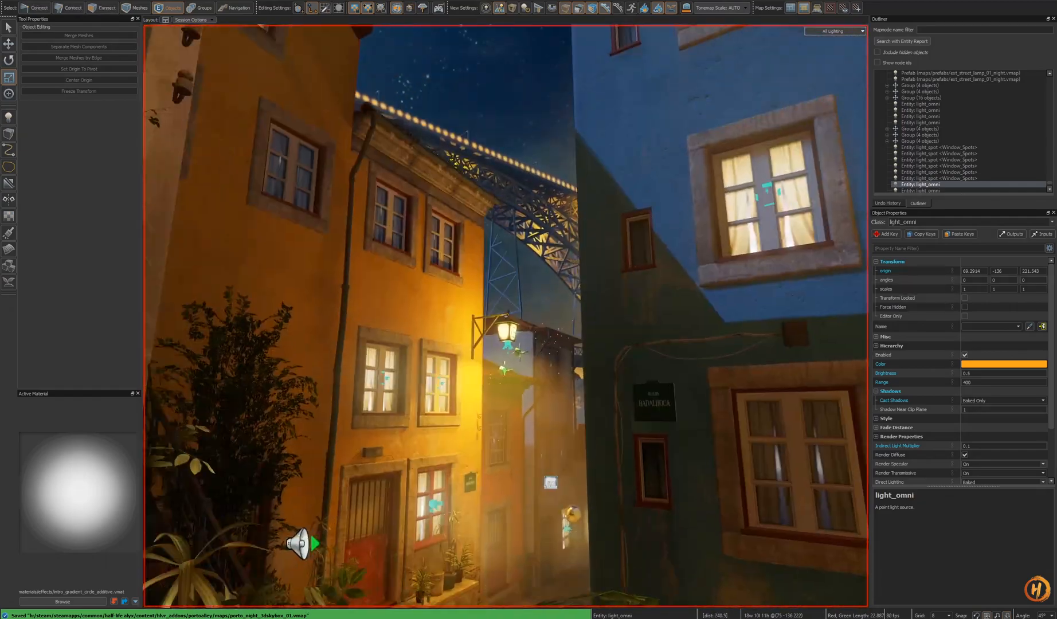
pyautogui.press('w')
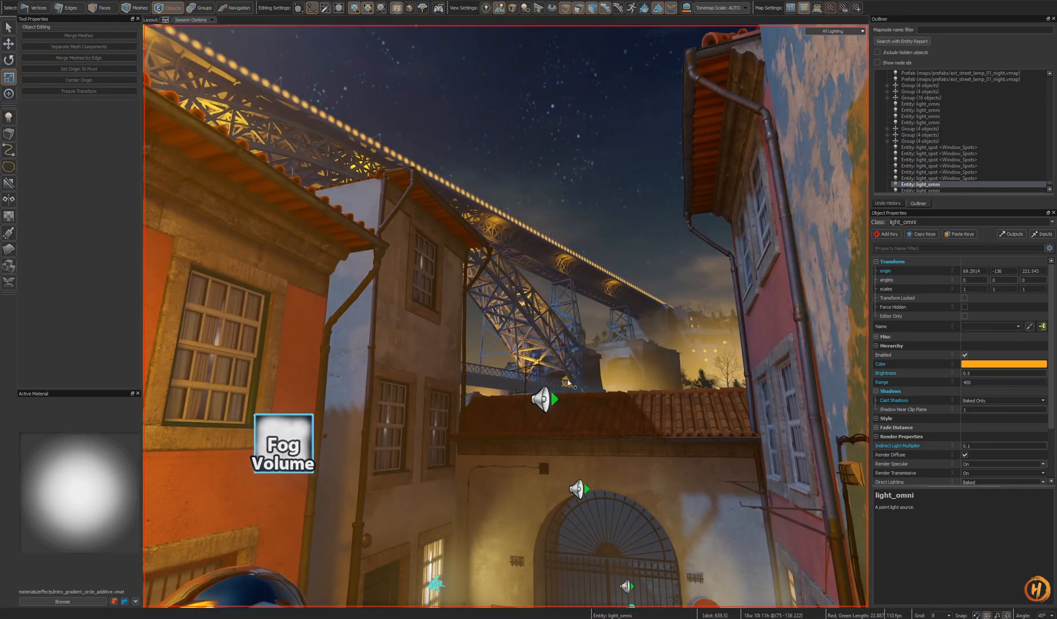
pyautogui.press('w')
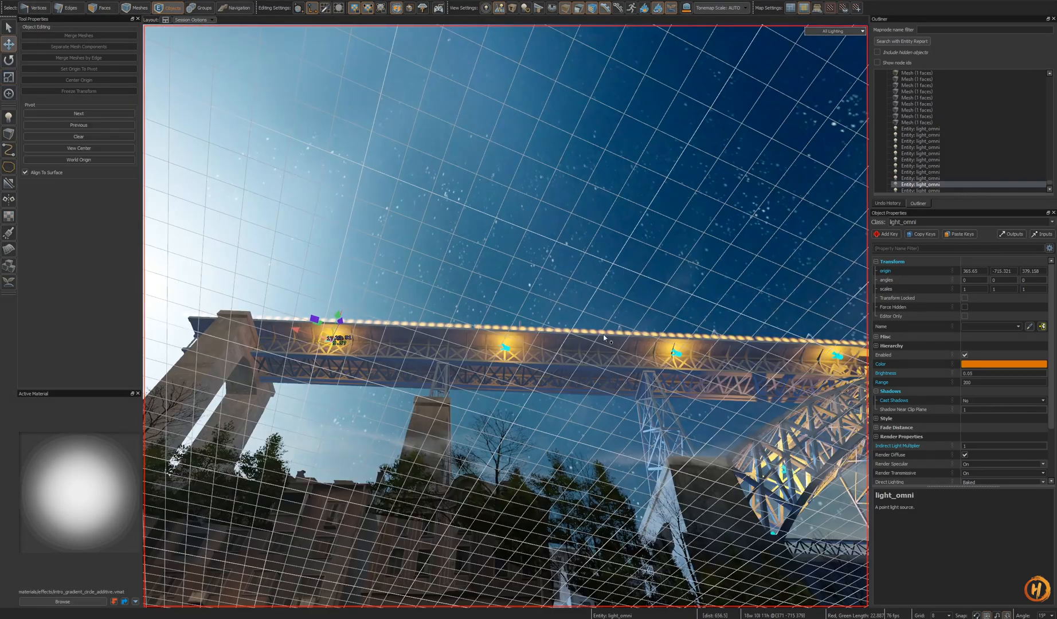
# - Select a glow card mesh on the deck and paste a copy beneath the deck near the pillar
pyautogui.click(603, 340)
pyautogui.hotkey('shift', 'a')
pyautogui.keyDown('alt'); pyautogui.moveTo(603, 340); pyautogui.dragTo(603, 401); pyautogui.keyUp('alt')
pyautogui.press('Escape')
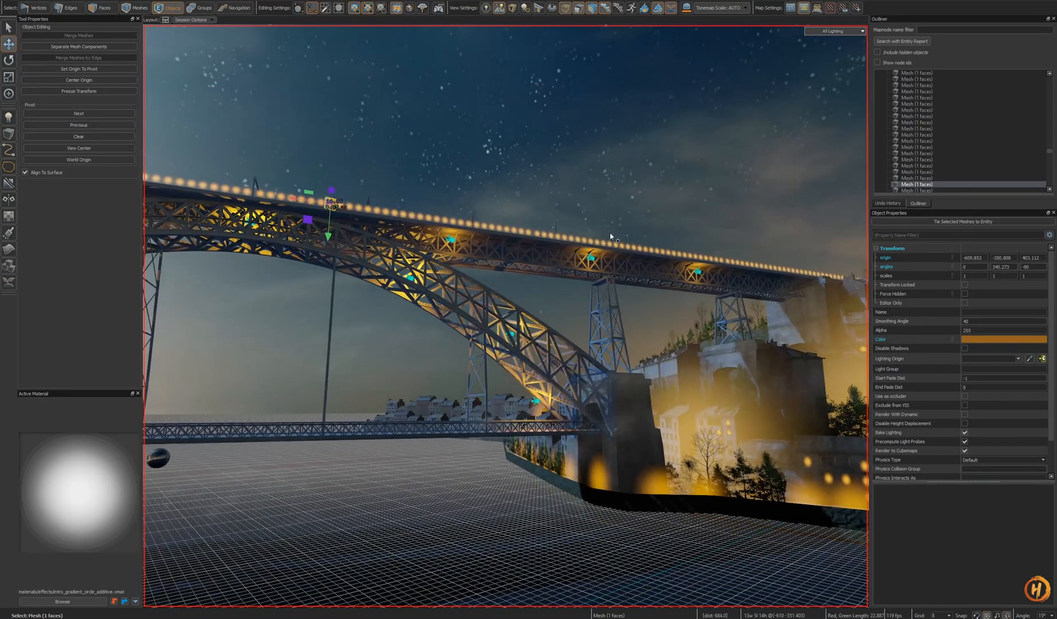
pyautogui.hotkey('shift', 'a')
pyautogui.keyDown('alt'); pyautogui.moveTo(597, 255); pyautogui.dragTo(577, 358); pyautogui.keyUp('alt')
pyautogui.keyDown('alt'); pyautogui.scroll(-5, 578, 359); pyautogui.keyUp('alt')
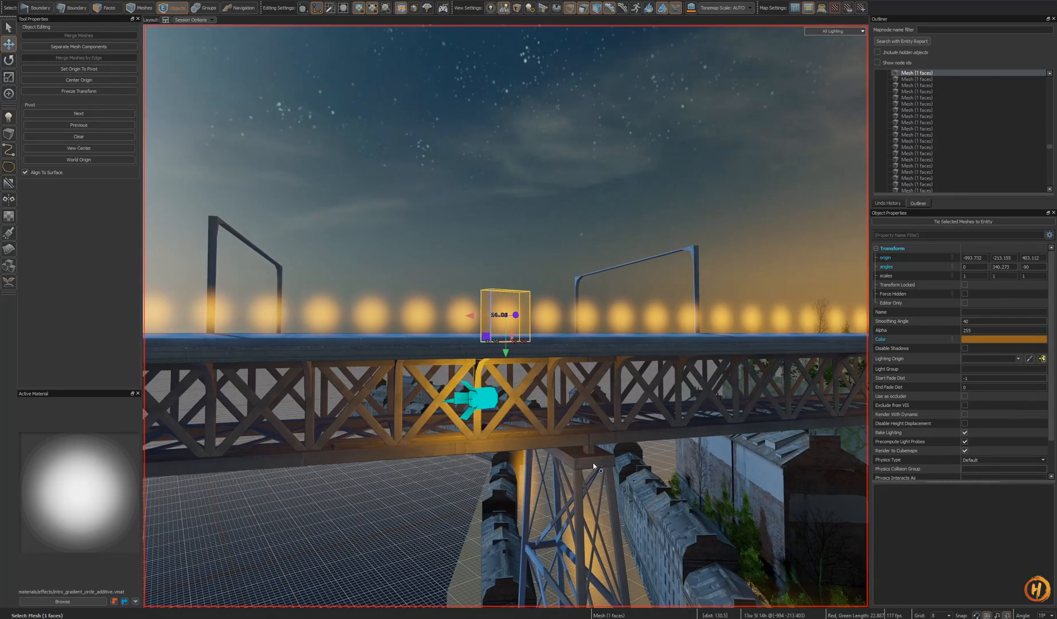
pyautogui.hotkey('ctrl', 'v')
pyautogui.hotkey('shift', 'a')
pyautogui.keyDown('alt'); pyautogui.moveTo(593, 467); pyautogui.dragTo(517, 313); pyautogui.keyUp('alt')
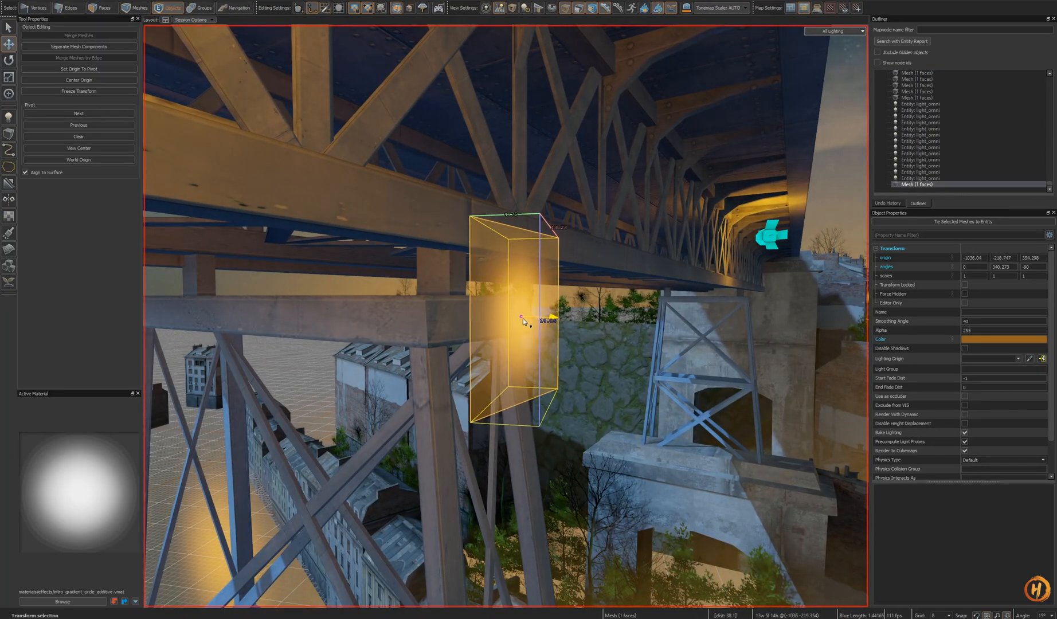
# - Reposition the pasted glow card under the deck, deselect it, and save the map
pyautogui.keyDown('alt'); pyautogui.moveTo(748, 401); pyautogui.dragTo(568, 348); pyautogui.keyUp('alt')
pyautogui.keyDown('alt'); pyautogui.scroll(-4, 721, 399); pyautogui.keyUp('alt')
pyautogui.press('Escape')
pyautogui.click(504, 316)
pyautogui.keyDown('alt'); pyautogui.moveTo(505, 317); pyautogui.dragTo(601, 407); pyautogui.keyUp('alt')
pyautogui.scroll(-5, 542, 387)
pyautogui.press('Escape')
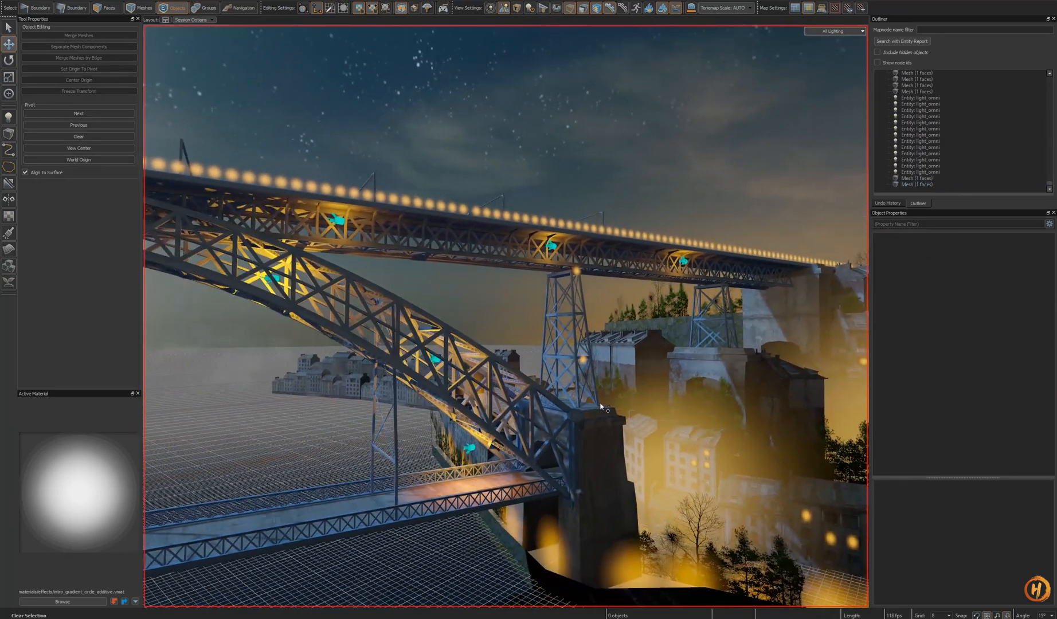
pyautogui.hotkey('ctrl', 's')
# - Compare the scene against the bridge's night reference photos in the browser
pyautogui.hotkey('ctrl', 'Tab')
pyautogui.moveTo(601, 401)
pyautogui.mouseDown(button='right')
pyautogui.moveTo(619, 424)
pyautogui.moveTo(601, 401)
pyautogui.mouseUp(button='right')
pyautogui.hotkey('ctrl', 'Tab')
pyautogui.click(580, 281)
pyautogui.hotkey('alt', 'Tab')
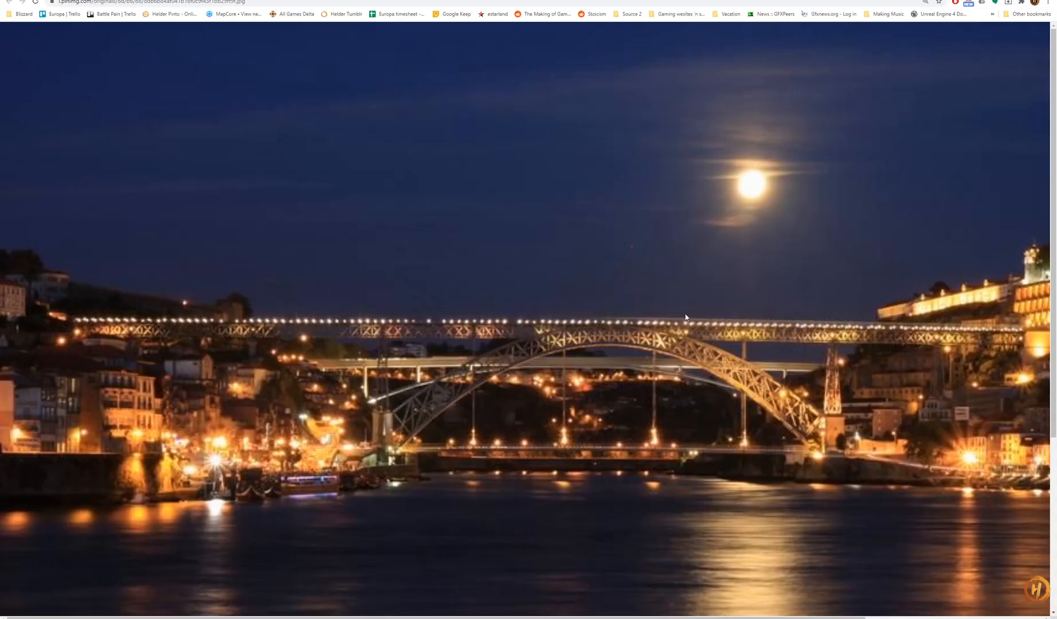
pyautogui.hotkey('ctrl', 'Tab')
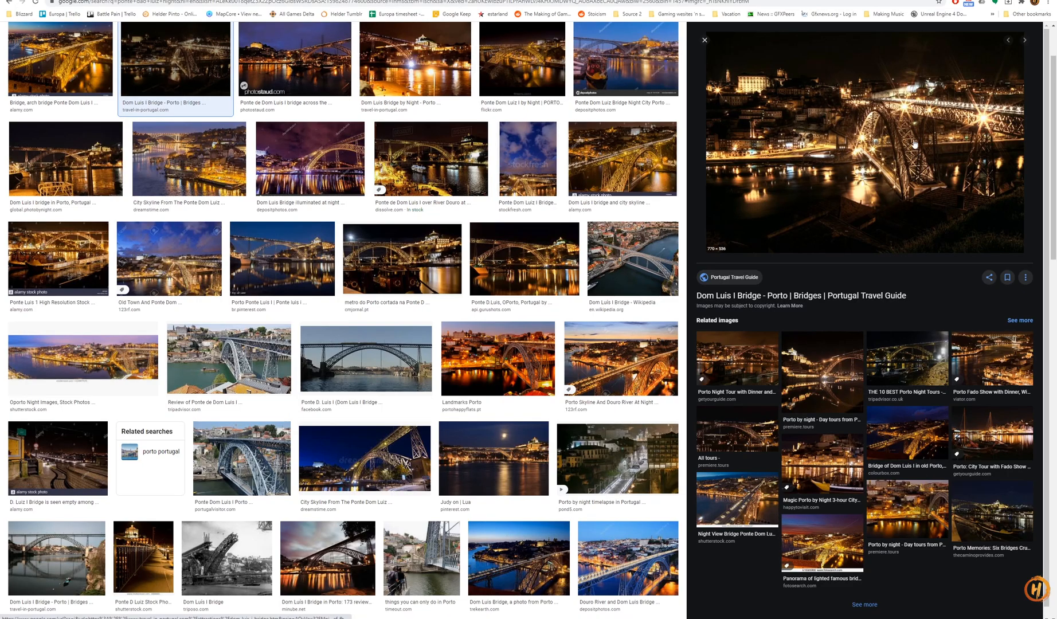
pyautogui.hotkey('alt', 'Tab')
# - Paste another glow card mesh and place it at the arch crown beneath the deck
pyautogui.moveTo(506, 317); pyautogui.dragTo(571, 299, button='right')
pyautogui.moveTo(433, 287)
pyautogui.mouseDown(button='right')
pyautogui.moveTo(507, 316)
pyautogui.moveTo(433, 287)
pyautogui.mouseUp(button='right')
pyautogui.press('w')
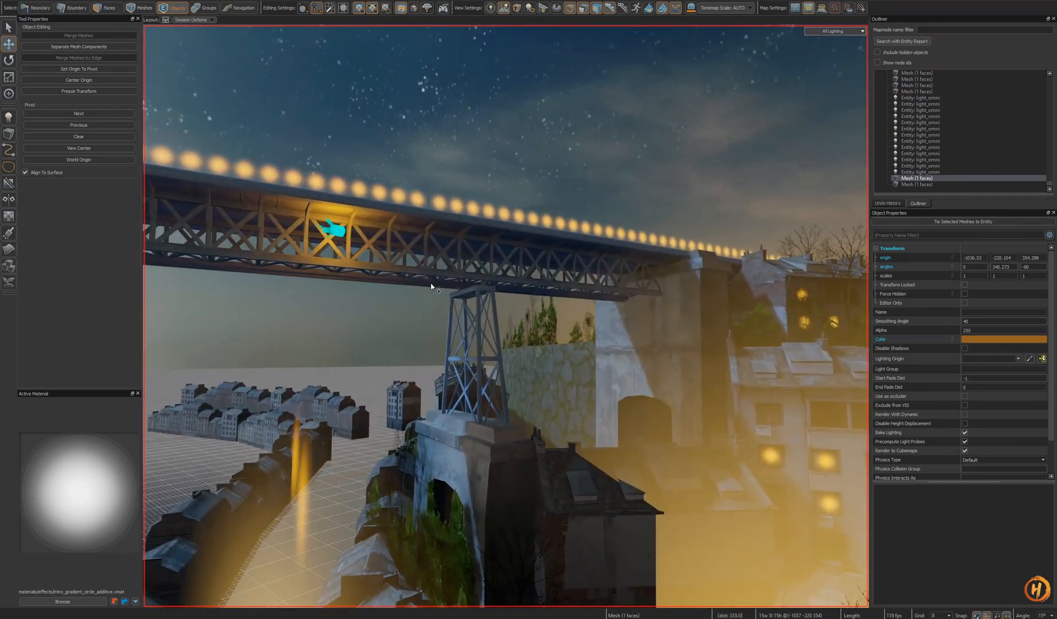
pyautogui.hotkey('shift', 'a')
pyautogui.moveTo(492, 287); pyautogui.dragTo(505, 316)
pyautogui.press('s')
pyautogui.moveTo(506, 317); pyautogui.dragTo(606, 340, button='right')
pyautogui.press('w')
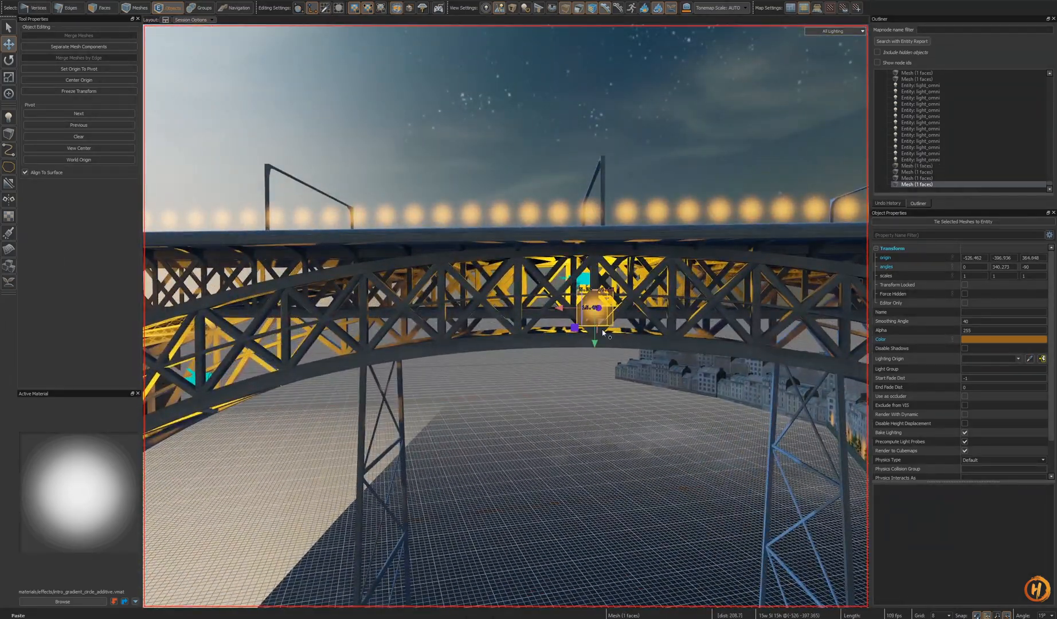
# - Paste several copies of the glow card and point light beneath the bridge deck along the span
pyautogui.press('s')
pyautogui.moveTo(505, 317); pyautogui.dragTo(506, 317, button='right')
pyautogui.press('w')
pyautogui.press('s')
pyautogui.press('w')
pyautogui.keyDown('alt'); pyautogui.moveTo(616, 360); pyautogui.dragTo(614, 364); pyautogui.keyUp('alt')
pyautogui.press('s')
pyautogui.moveTo(614, 365); pyautogui.dragTo(495, 317, button='right')
pyautogui.press('a')
pyautogui.hotkey('ctrl', 'v')
pyautogui.press('w')
pyautogui.press('s')
pyautogui.press('s')
pyautogui.press('a')
pyautogui.hotkey('ctrl', 'v')
pyautogui.press('a')
pyautogui.hotkey('ctrl', 'v')
pyautogui.press('d')
pyautogui.hotkey('ctrl', 'v')
pyautogui.press('d')
pyautogui.click(495, 318)
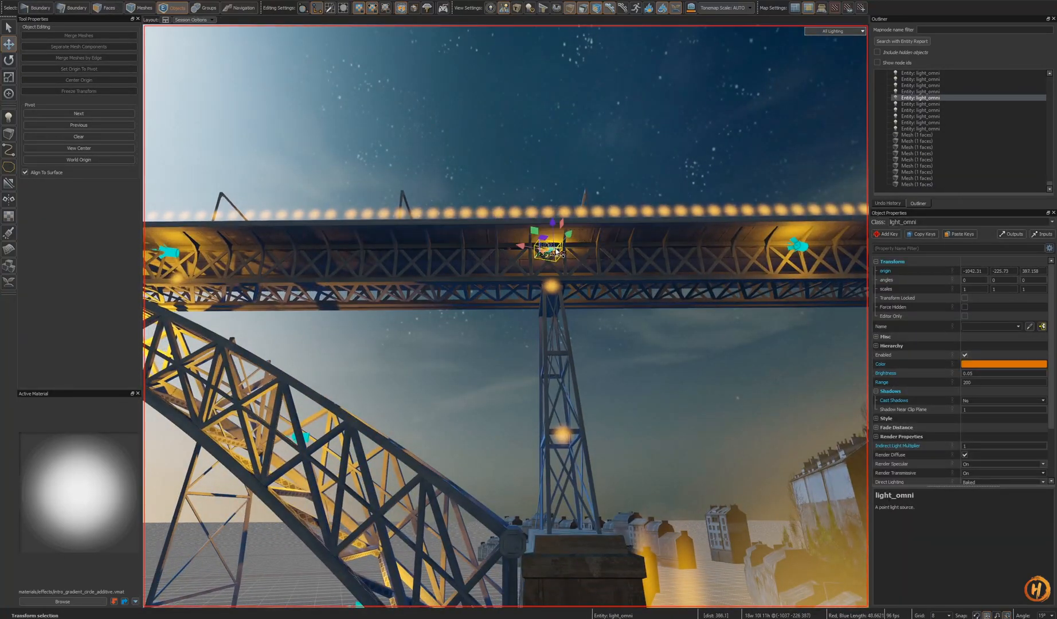
# - Move the selected point light along the underside of the deck toward the arch
pyautogui.moveTo(556, 248); pyautogui.dragTo(492, 244)
pyautogui.moveTo(493, 244); pyautogui.dragTo(505, 316, button='right')
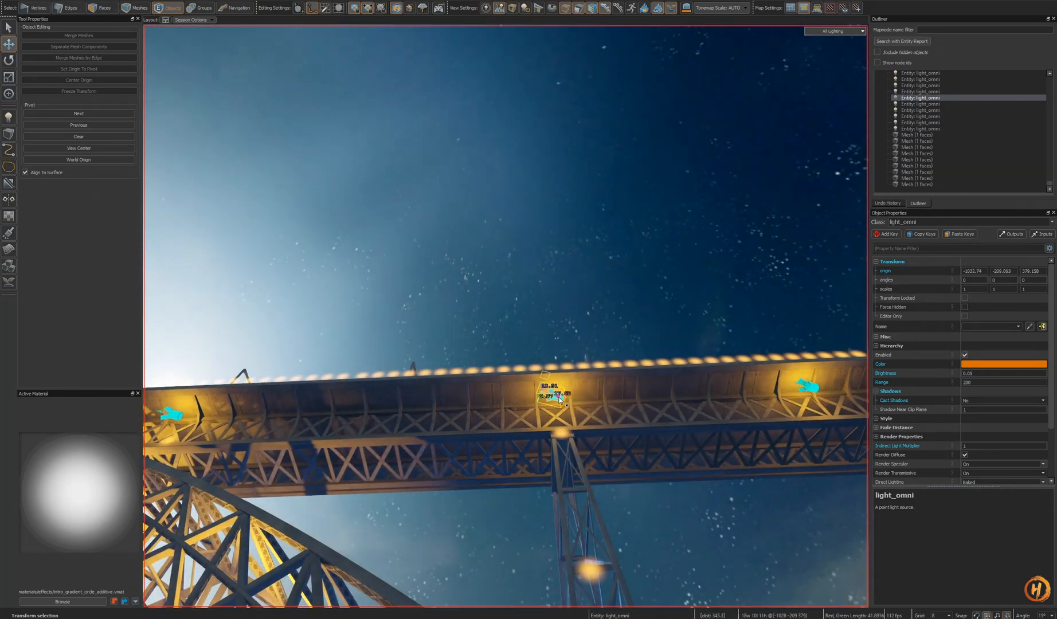
pyautogui.moveTo(564, 400); pyautogui.dragTo(584, 419, button='right')
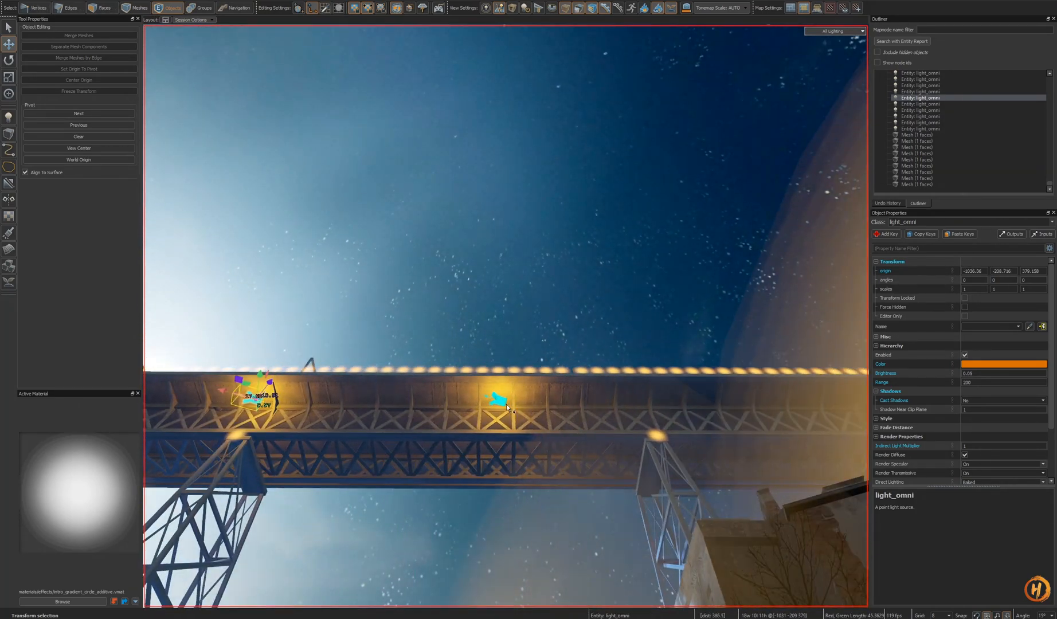
pyautogui.moveTo(466, 403); pyautogui.dragTo(464, 402)
pyautogui.moveTo(464, 403); pyautogui.dragTo(446, 369, button='right')
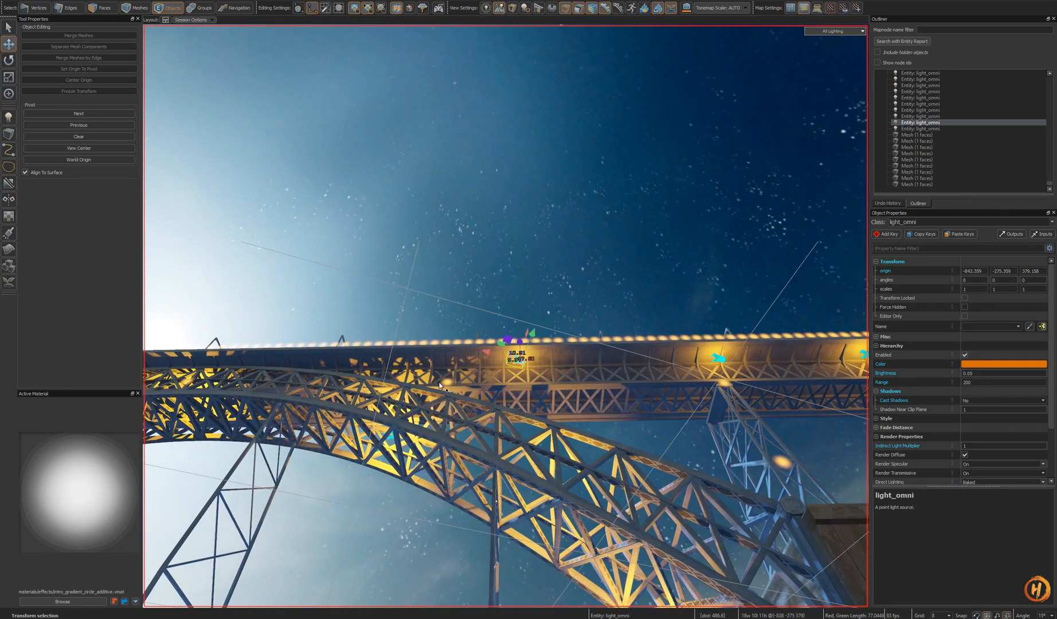
# - Cut the glow card and paste it at a new spot beneath the deck
pyautogui.hotkey('ctrl', 'x')
pyautogui.click(519, 361)
pyautogui.moveTo(519, 361); pyautogui.dragTo(599, 373, button='right')
pyautogui.press('Escape')
pyautogui.hotkey('ctrl', 'v')
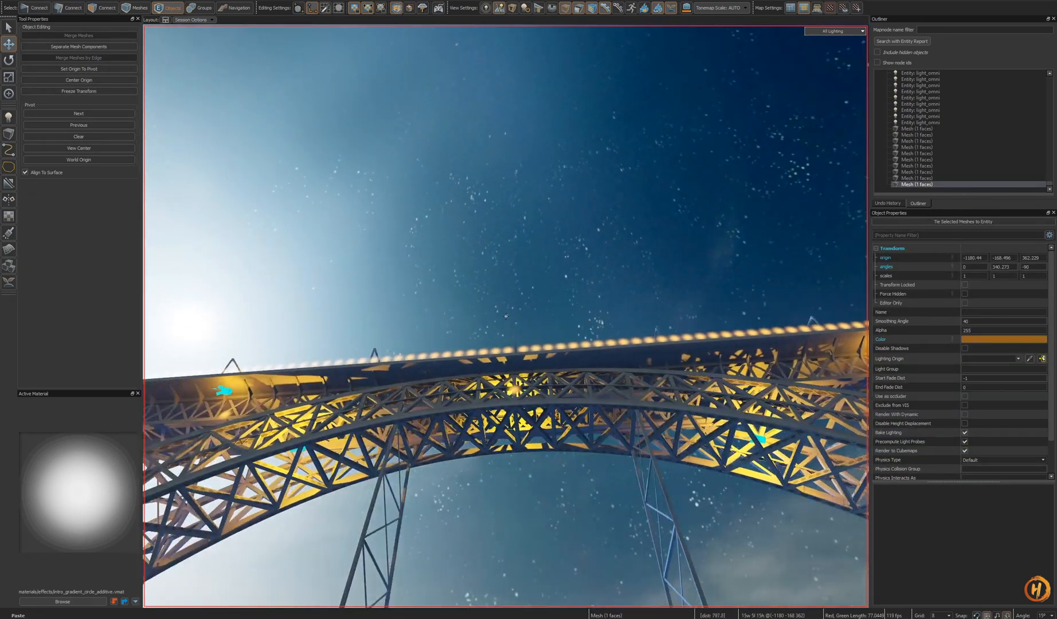
pyautogui.moveTo(506, 316); pyautogui.dragTo(550, 384, button='right')
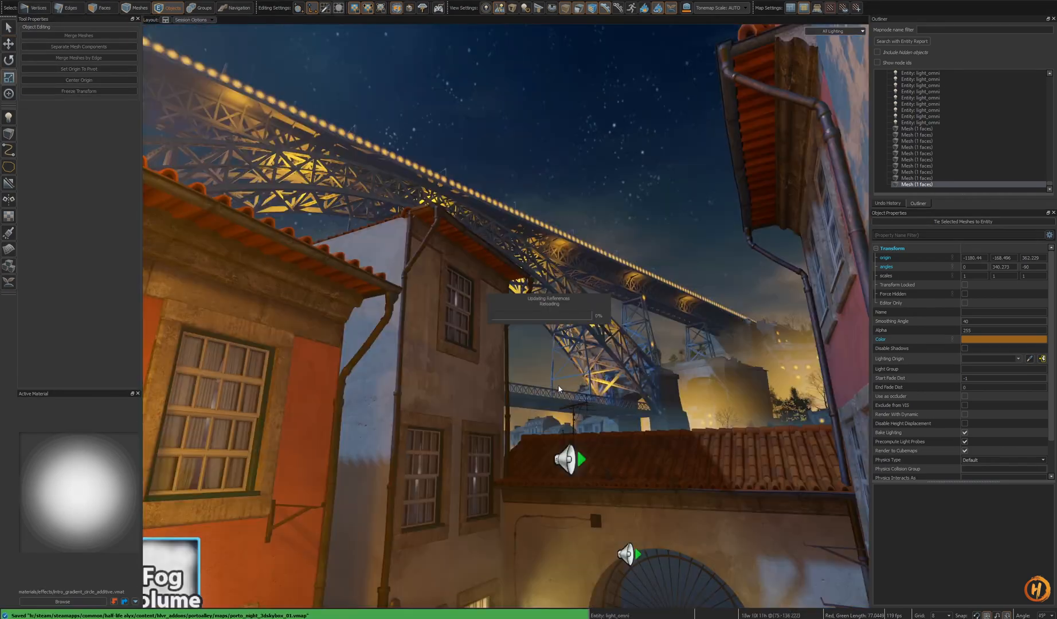
# - Inspect the point lights and glow cards along the underside of the deck near the pillars
pyautogui.press('s')
pyautogui.moveTo(557, 389)
pyautogui.mouseDown(button='right')
pyautogui.moveTo(565, 410)
pyautogui.moveTo(550, 419)
pyautogui.moveTo(505, 316)
pyautogui.moveTo(547, 396)
pyautogui.moveTo(565, 380)
pyautogui.mouseUp(button='right')
pyautogui.press('w')
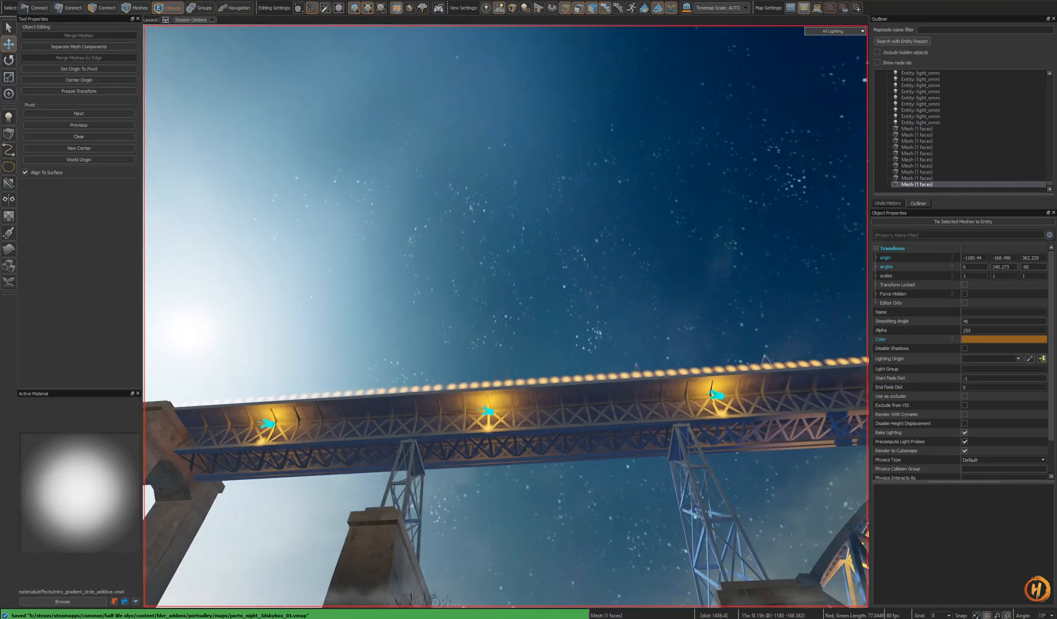
pyautogui.moveTo(505, 316); pyautogui.dragTo(506, 316, button='right')
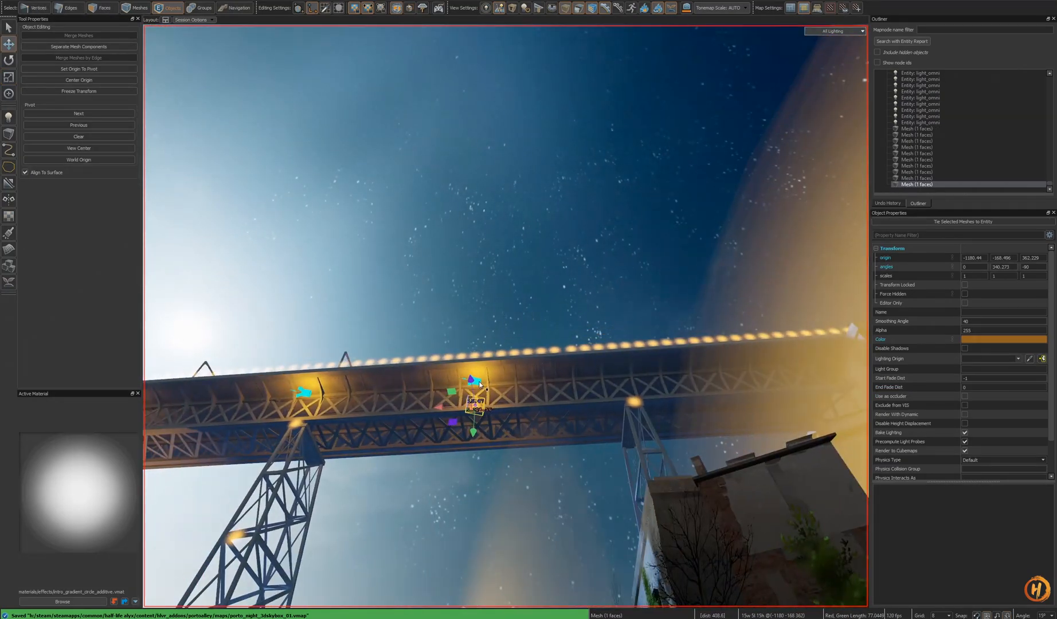
pyautogui.moveTo(419, 377); pyautogui.dragTo(418, 377, button='right')
pyautogui.keyDown('shift'); pyautogui.moveTo(419, 377); pyautogui.dragTo(609, 386); pyautogui.keyUp('shift')
pyautogui.moveTo(545, 420); pyautogui.dragTo(571, 440, button='right')
pyautogui.moveTo(505, 316); pyautogui.dragTo(542, 403, button='right')
pyautogui.keyDown('ctrl'); pyautogui.click(542, 403); pyautogui.keyUp('ctrl')
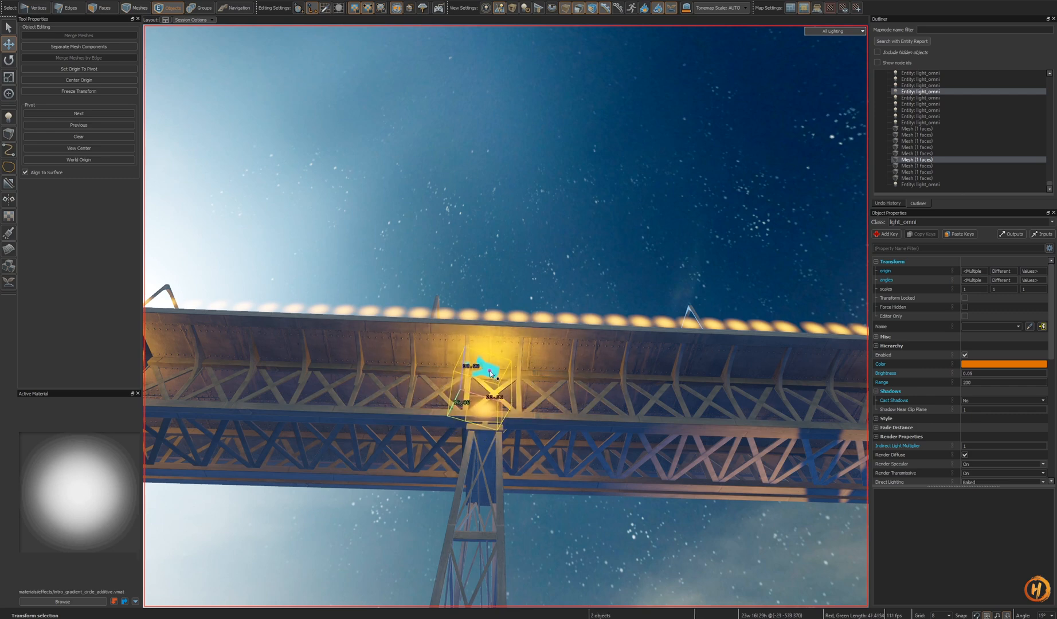
pyautogui.press('d')
pyautogui.moveTo(506, 316); pyautogui.dragTo(539, 383, button='right')
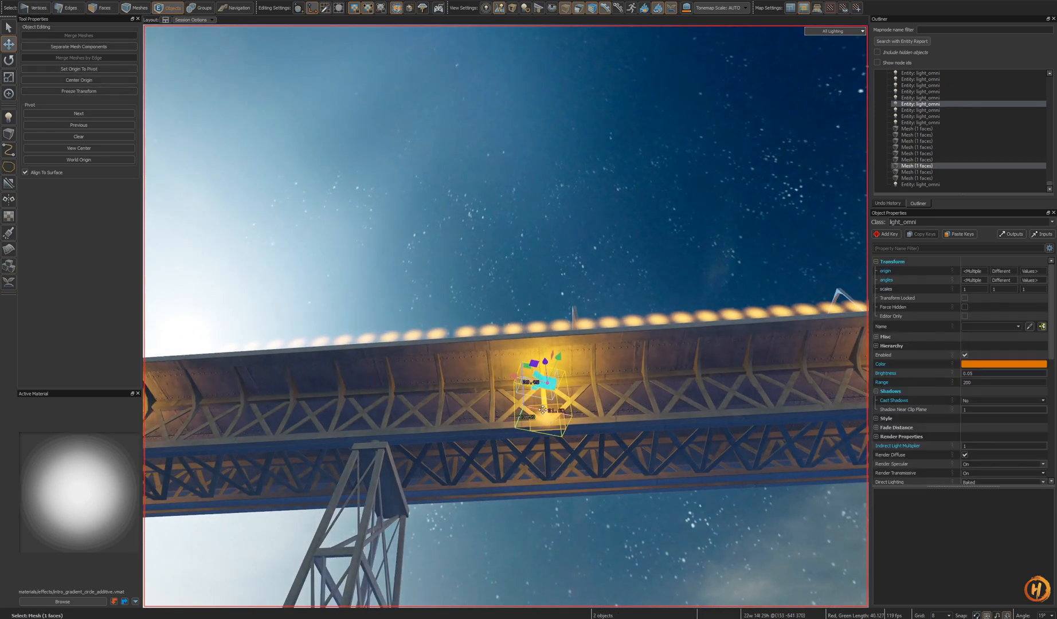
pyautogui.press('a')
pyautogui.moveTo(382, 389); pyautogui.dragTo(559, 407, button='right')
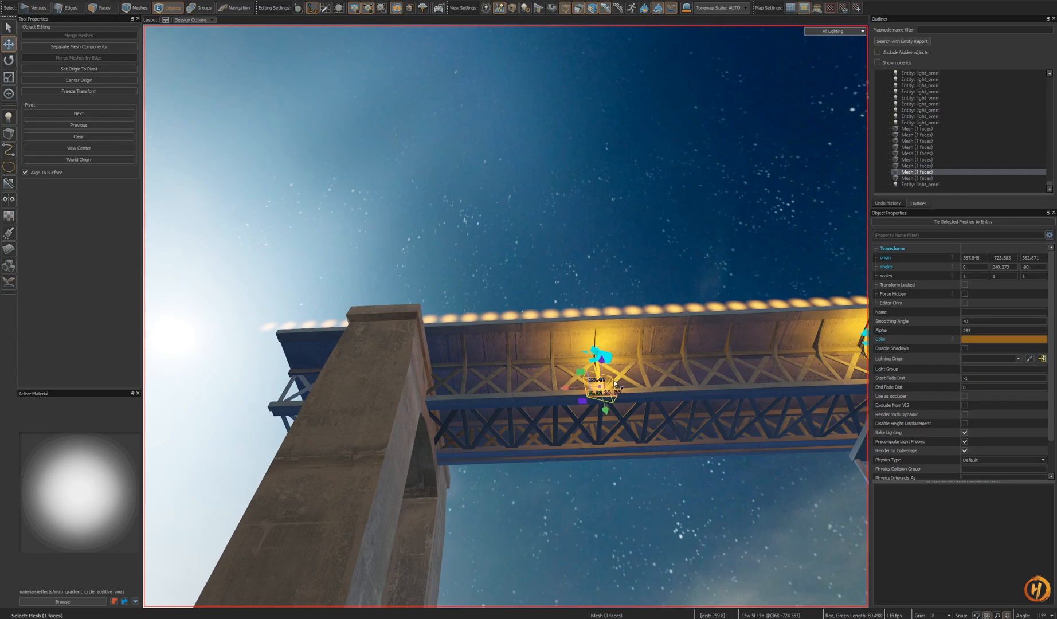
# - Delete a glow card beneath the deck near the concrete pillar and save the map
pyautogui.click(609, 359)
pyautogui.press('Delete')
pyautogui.moveTo(608, 359); pyautogui.dragTo(506, 317, button='right')
pyautogui.press('d')
pyautogui.hotkey('ctrl', 's')
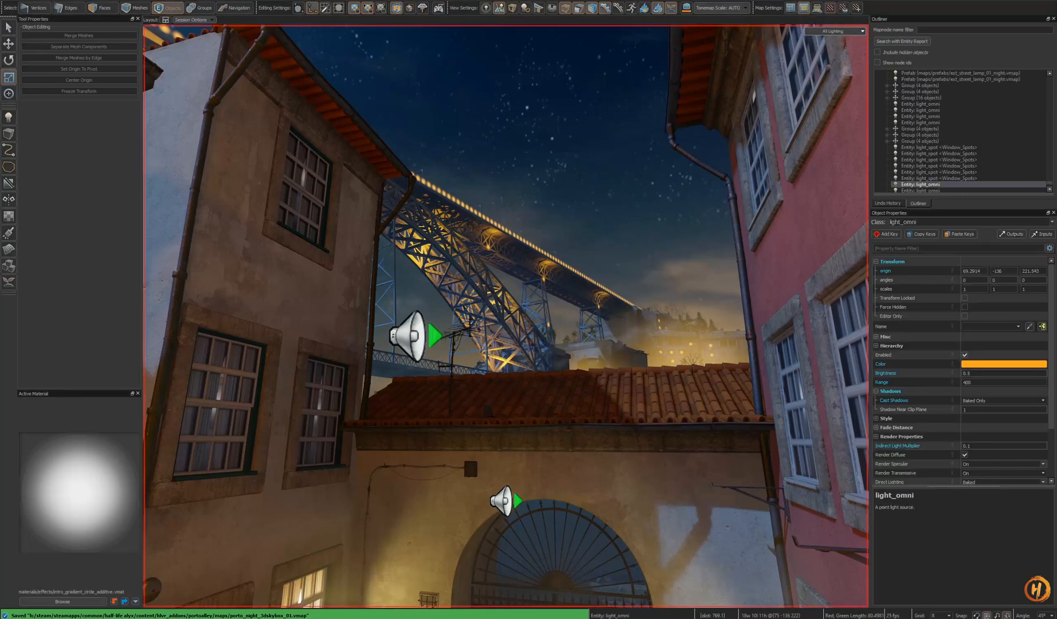
# - Select the point light above the lower deck and nudge it along the deck
pyautogui.moveTo(506, 316); pyautogui.dragTo(506, 316, button='right')
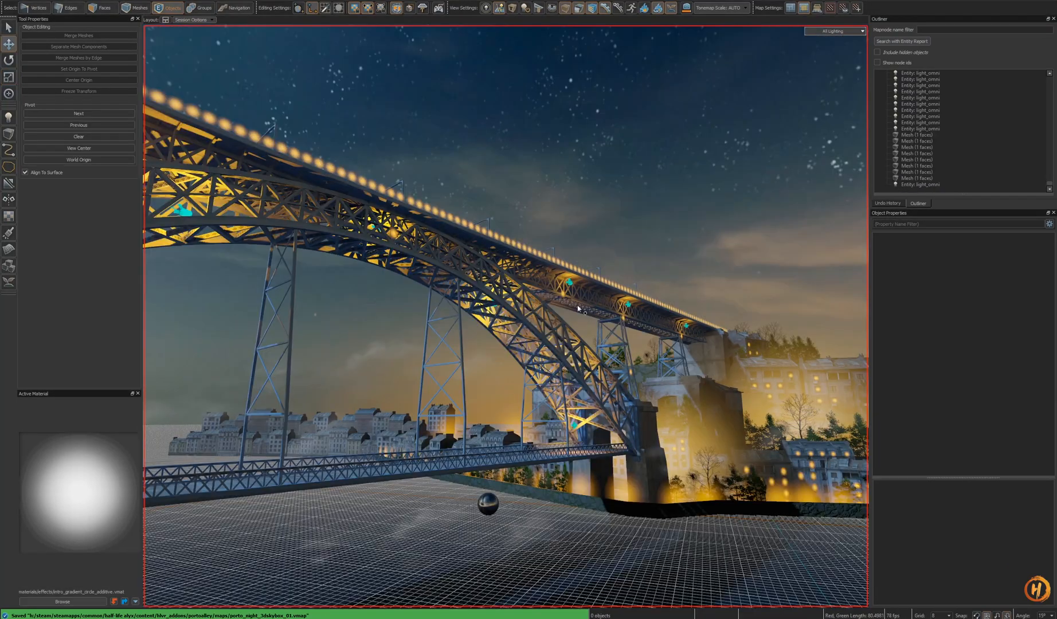
pyautogui.moveTo(593, 321); pyautogui.dragTo(505, 317, button='right')
pyautogui.hotkey('shift', 'a')
pyautogui.keyDown('alt'); pyautogui.moveTo(593, 321); pyautogui.dragTo(615, 378); pyautogui.keyUp('alt')
pyautogui.scroll(-5, 615, 378)
pyautogui.click(502, 304)
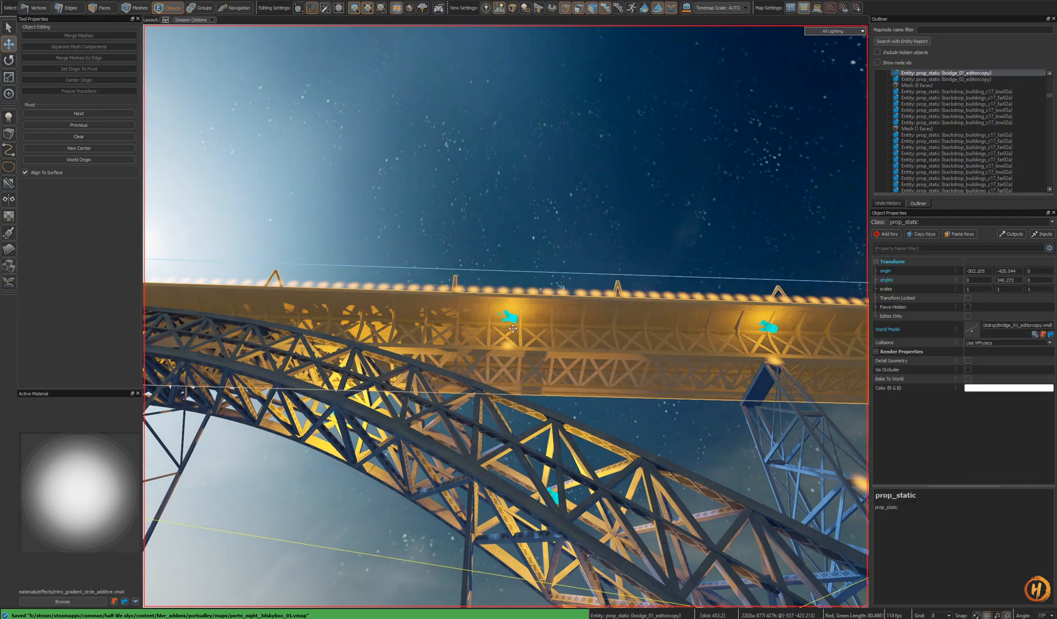
pyautogui.press('a')
pyautogui.moveTo(494, 345); pyautogui.dragTo(495, 345, button='right')
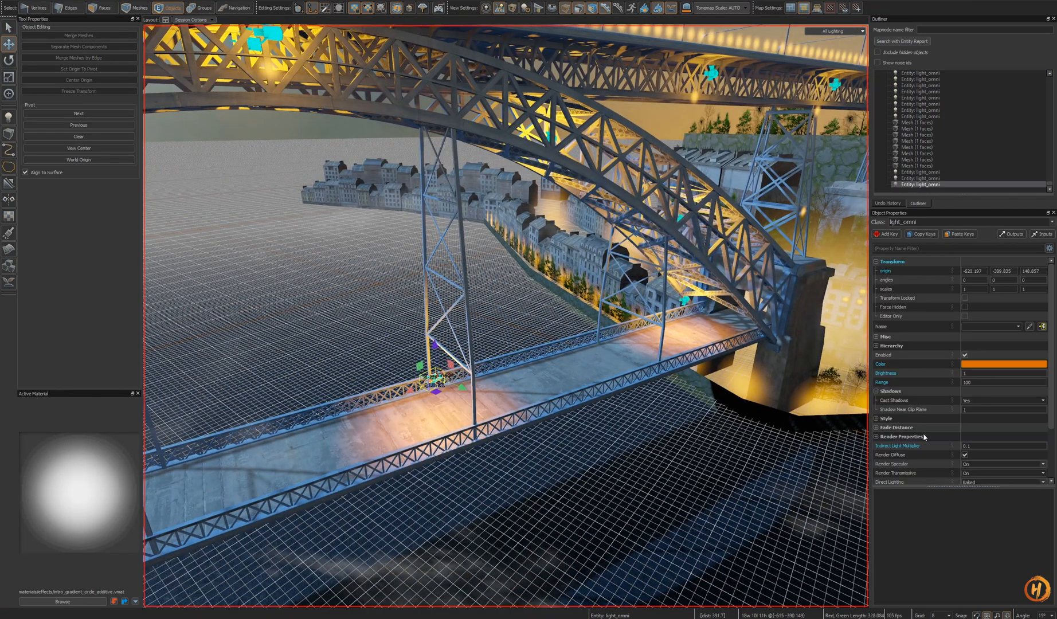
pyautogui.moveTo(697, 420); pyautogui.dragTo(755, 351, button='right')
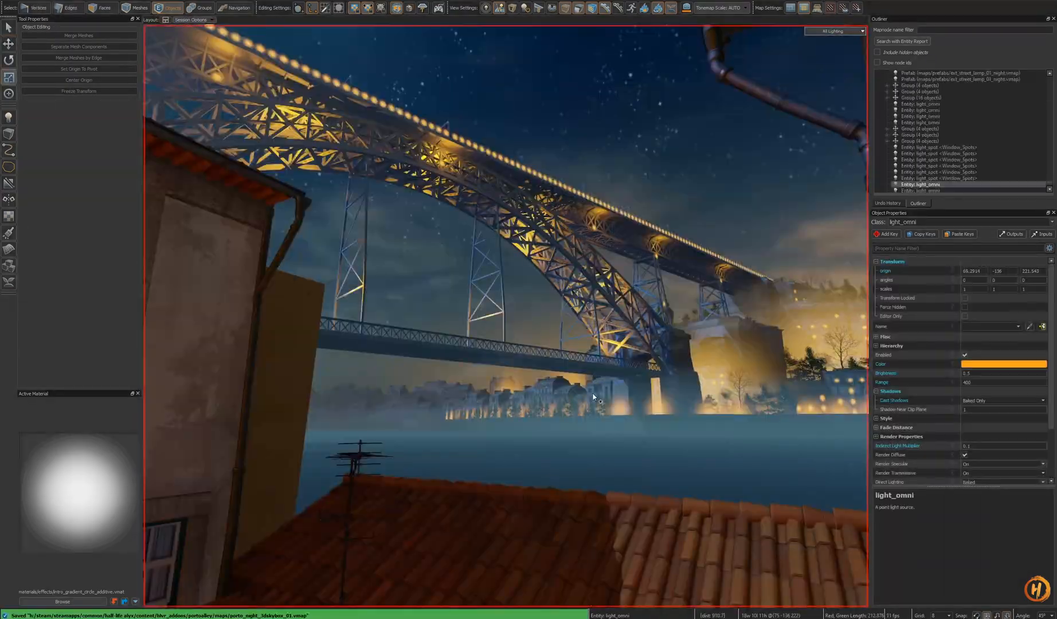
# - Compare the bridge lighting seen from the alley against the night reference photo
pyautogui.press('s')
pyautogui.moveTo(593, 397); pyautogui.dragTo(593, 461, button='right')
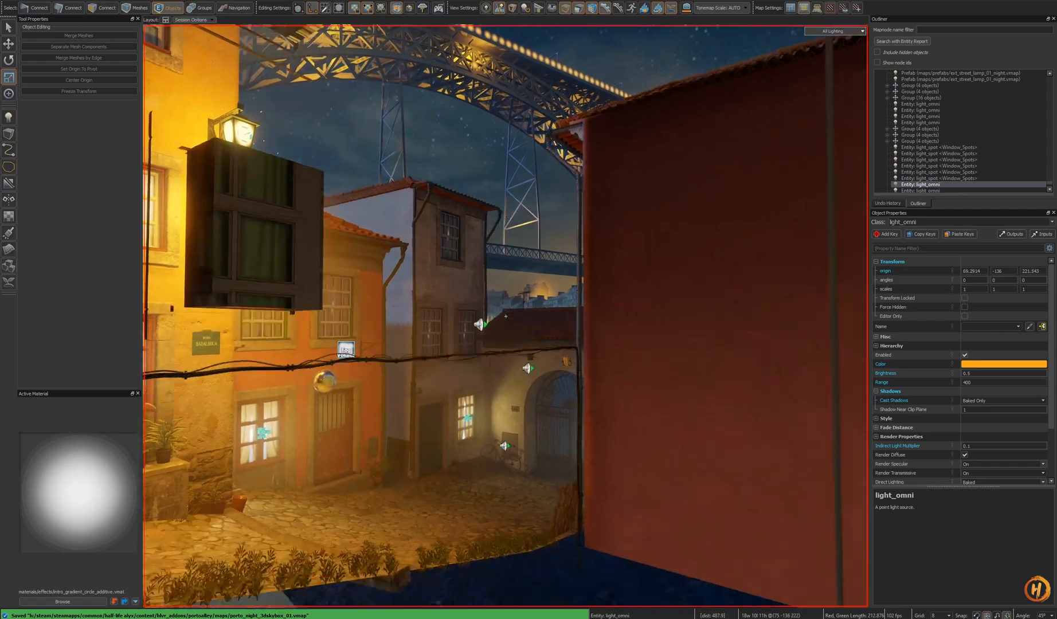
pyautogui.moveTo(505, 316); pyautogui.dragTo(483, 272, button='right')
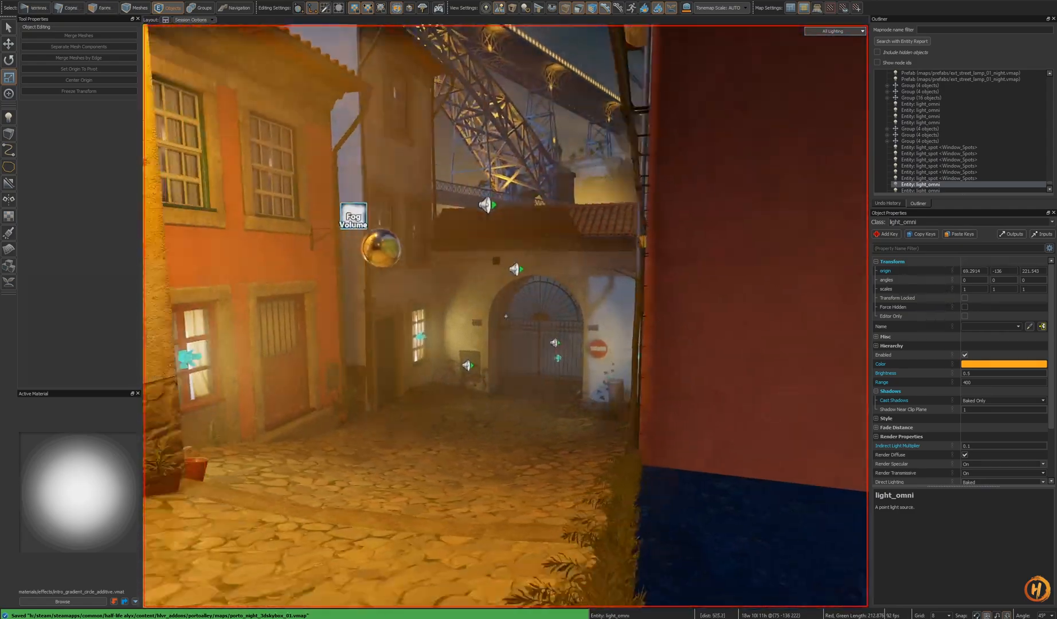
pyautogui.press('s')
pyautogui.moveTo(506, 316)
pyautogui.mouseDown(button='right')
pyautogui.moveTo(500, 348)
pyautogui.moveTo(436, 353)
pyautogui.moveTo(368, 307)
pyautogui.moveTo(302, 284)
pyautogui.moveTo(632, 321)
pyautogui.moveTo(414, 308)
pyautogui.moveTo(409, 336)
pyautogui.moveTo(500, 311)
pyautogui.mouseUp(button='right')
pyautogui.press('s')
pyautogui.press('a')
pyautogui.press('w')
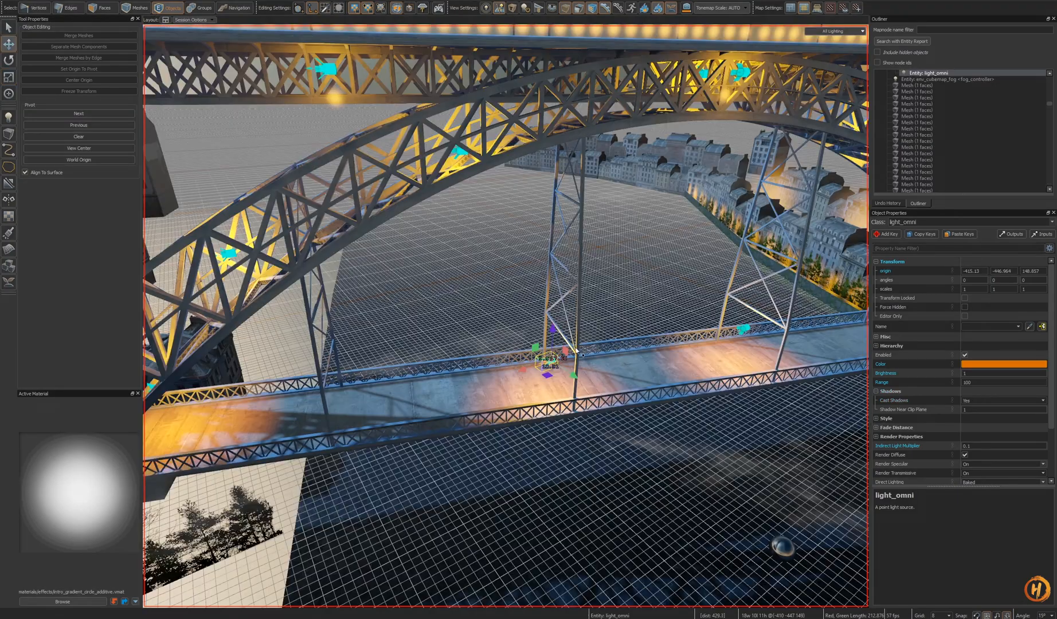
pyautogui.moveTo(573, 128); pyautogui.dragTo(573, 128, button='right')
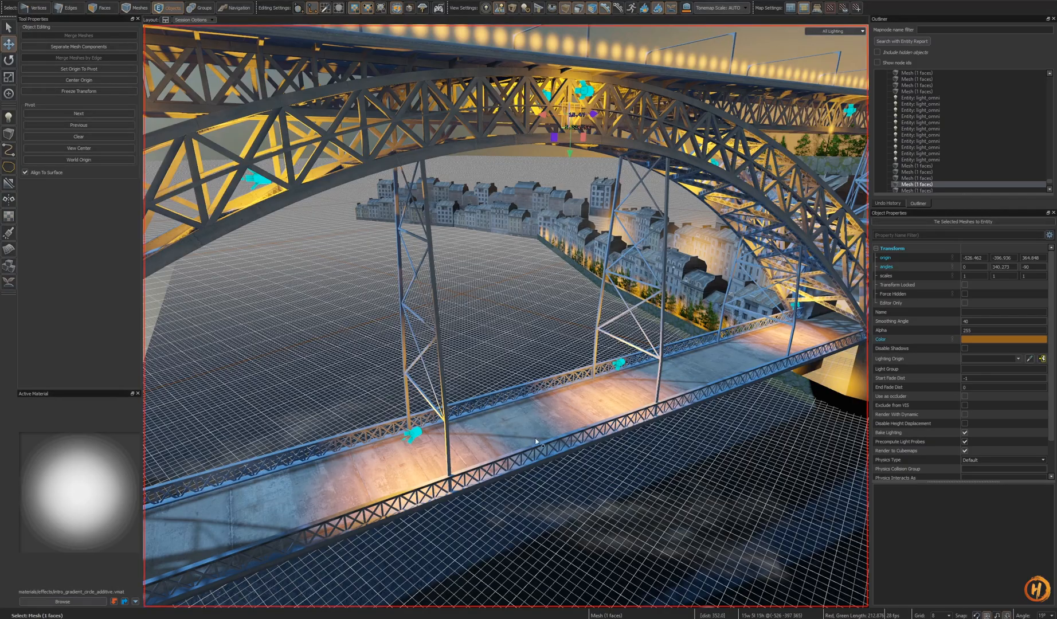
pyautogui.moveTo(466, 343); pyautogui.dragTo(466, 343, button='right')
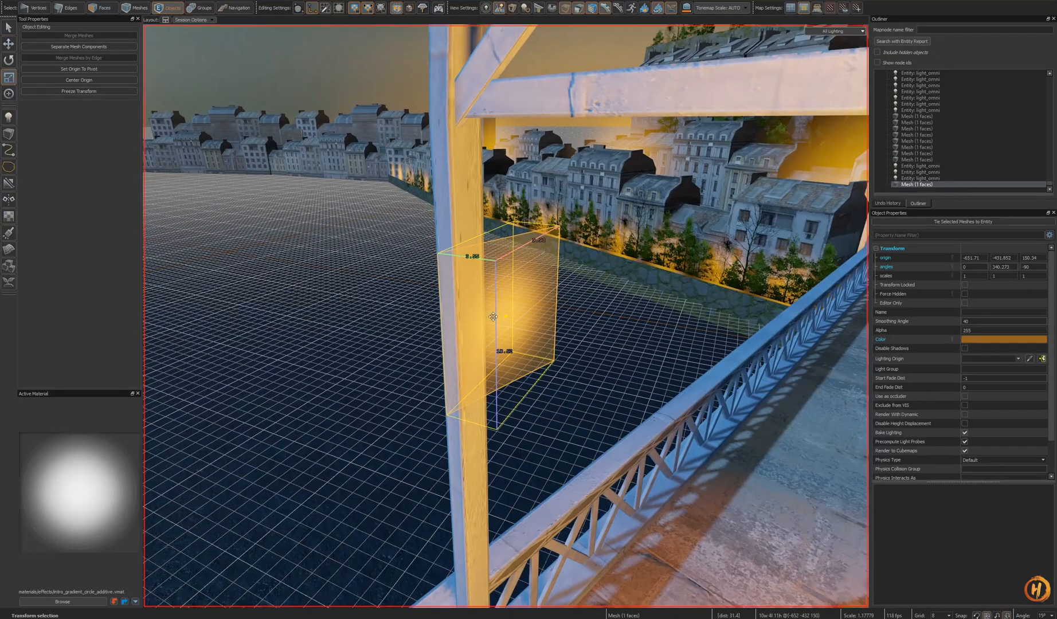
# - Set the lower-deck glow card's color to a brighter orange in the color picker
pyautogui.scroll(2, 541, 356)
pyautogui.keyDown('alt'); pyautogui.moveTo(493, 317); pyautogui.dragTo(456, 296); pyautogui.keyUp('alt')
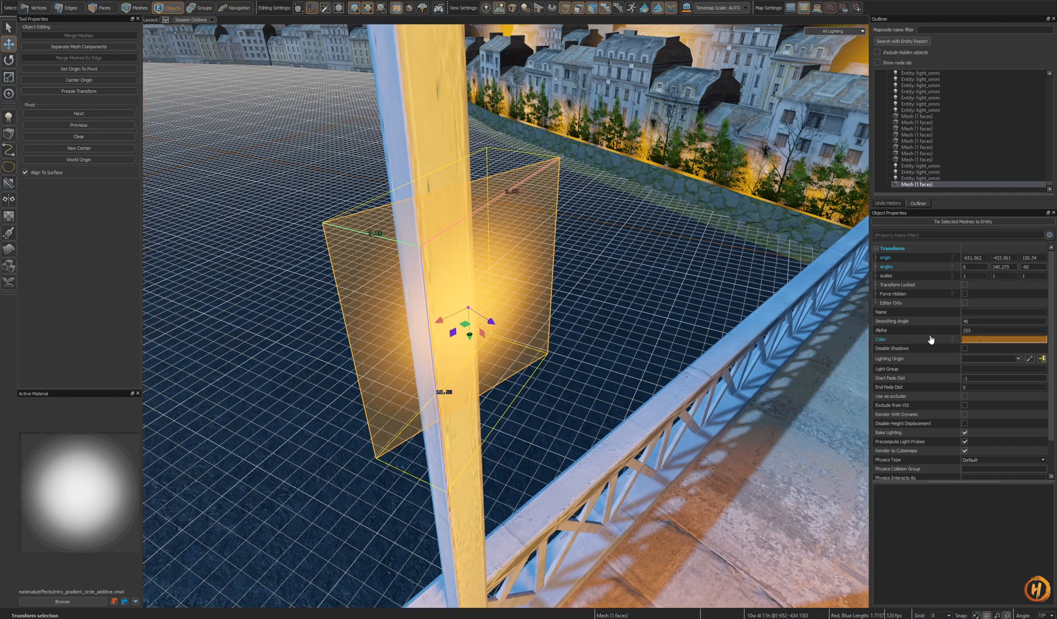
pyautogui.click(973, 341)
pyautogui.moveTo(522, 187); pyautogui.dragTo(343, 212)
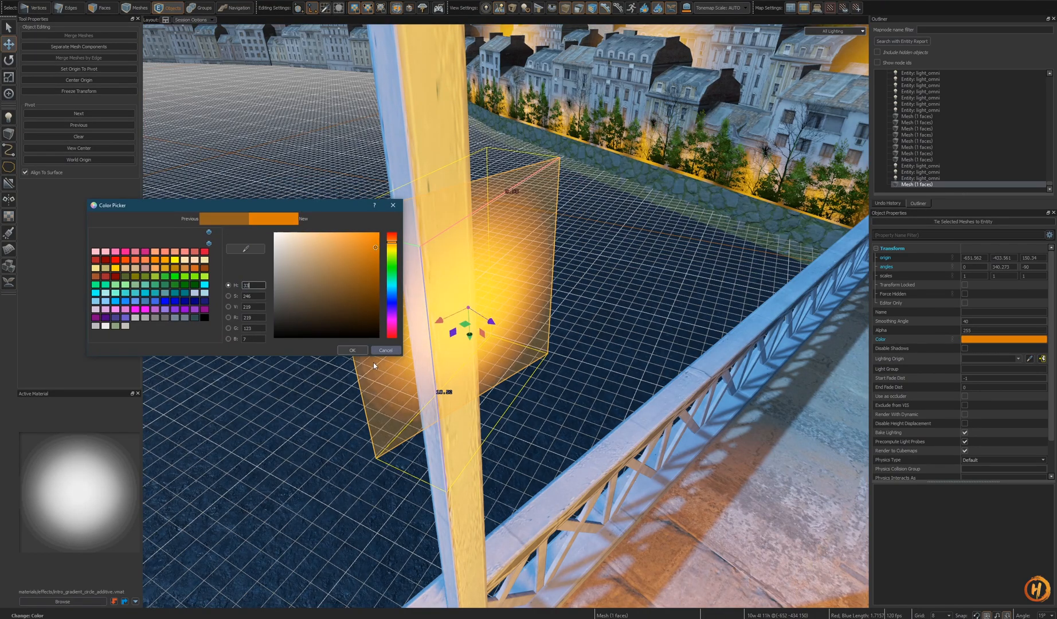
pyautogui.click(355, 354)
pyautogui.press('Escape')
pyautogui.press('s')
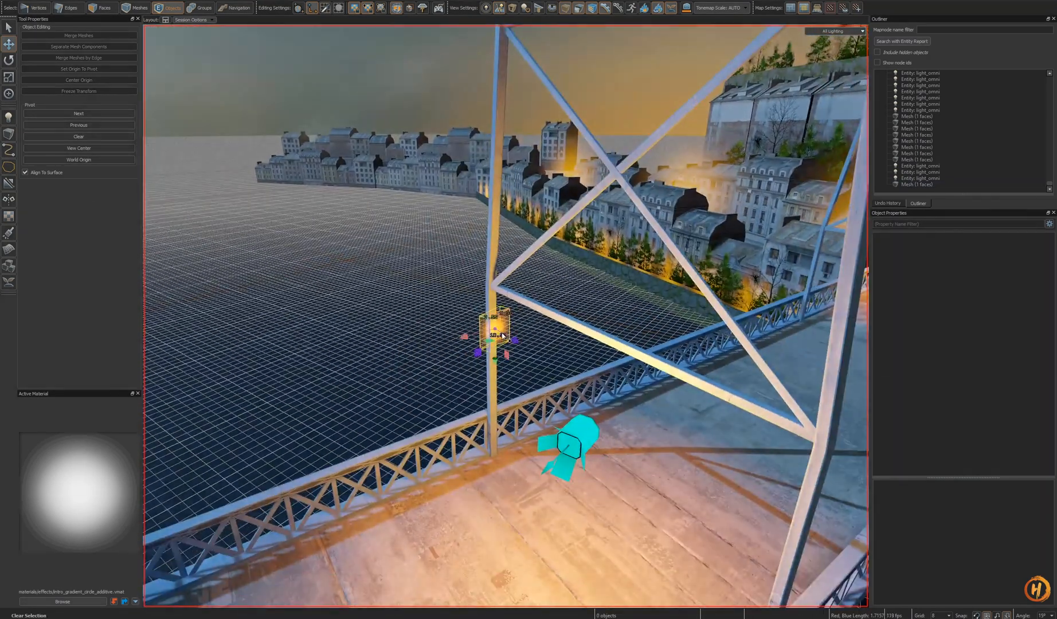
# - Paste a glow card beside a pillar on the lower deck
pyautogui.click(506, 316)
pyautogui.keyDown('shift'); pyautogui.moveTo(505, 316); pyautogui.dragTo(457, 276, button='middle'); pyautogui.keyUp('shift')
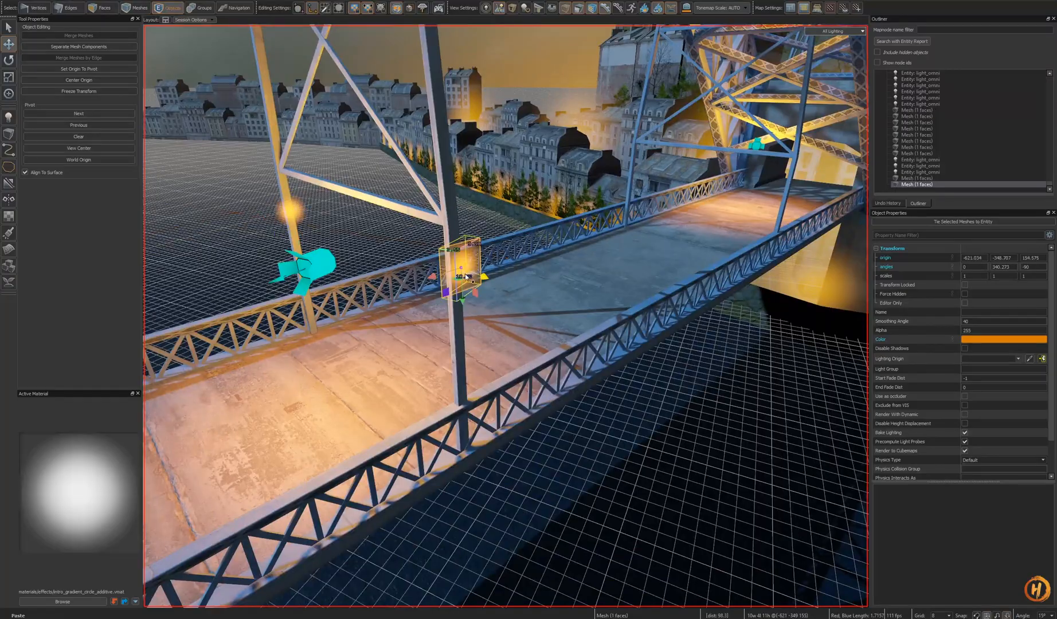
pyautogui.press('w')
pyautogui.moveTo(466, 277); pyautogui.dragTo(354, 320, button='right')
pyautogui.press('s')
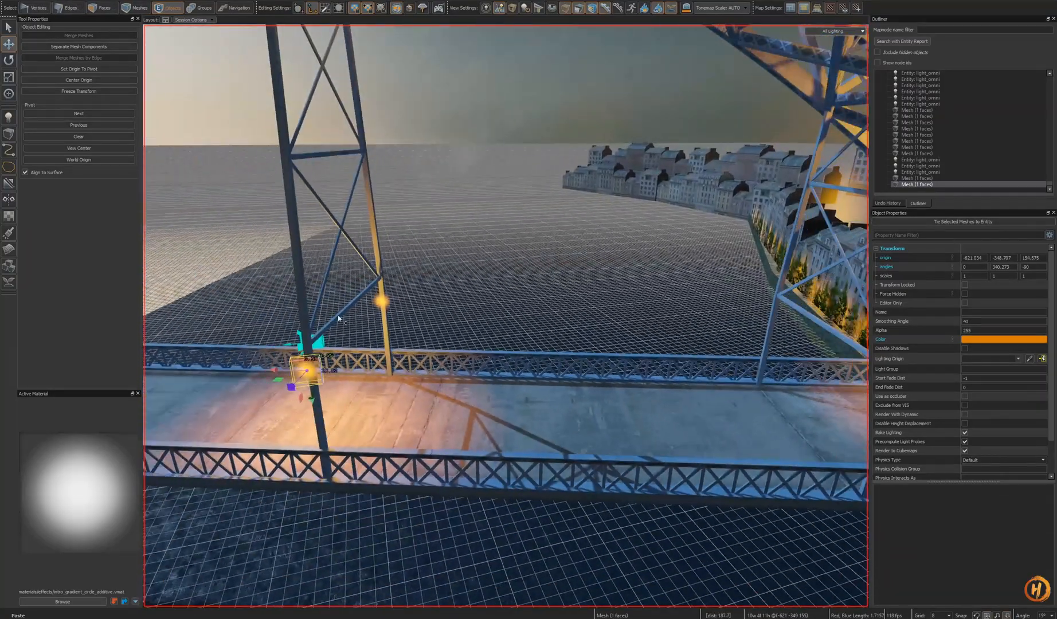
# - Clone the pair of glow cards along the lower deck to the next pillars and save the map
pyautogui.moveTo(343, 394); pyautogui.dragTo(331, 390, button='right')
pyautogui.press('s')
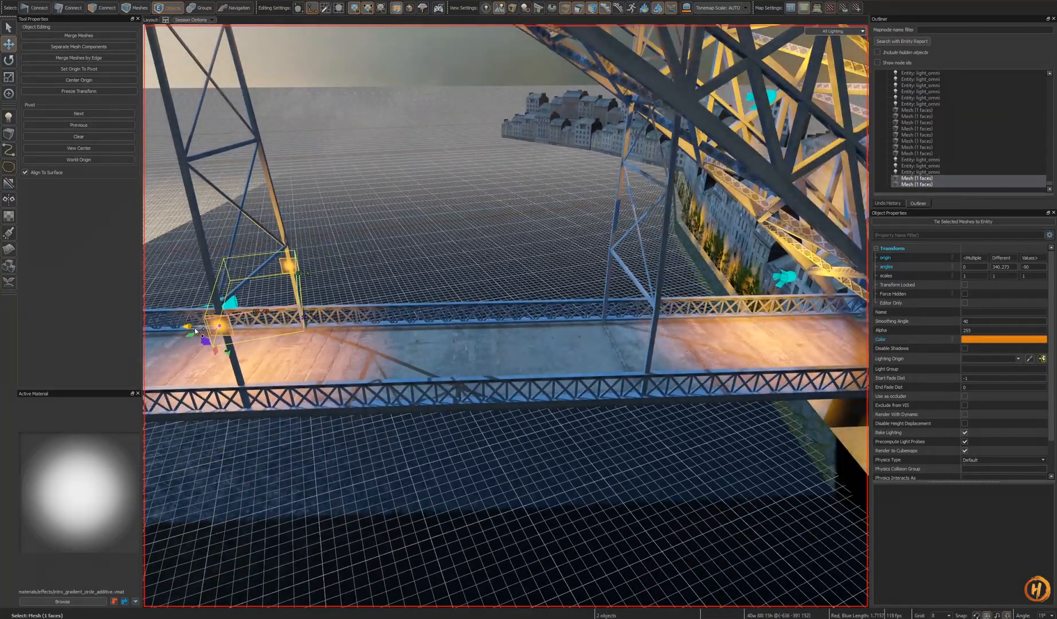
pyautogui.keyDown('shift'); pyautogui.moveTo(651, 373); pyautogui.dragTo(650, 373); pyautogui.keyUp('shift')
pyautogui.press('s')
pyautogui.moveTo(651, 373)
pyautogui.mouseDown(button='right')
pyautogui.moveTo(505, 316)
pyautogui.moveTo(738, 331)
pyautogui.mouseUp(button='right')
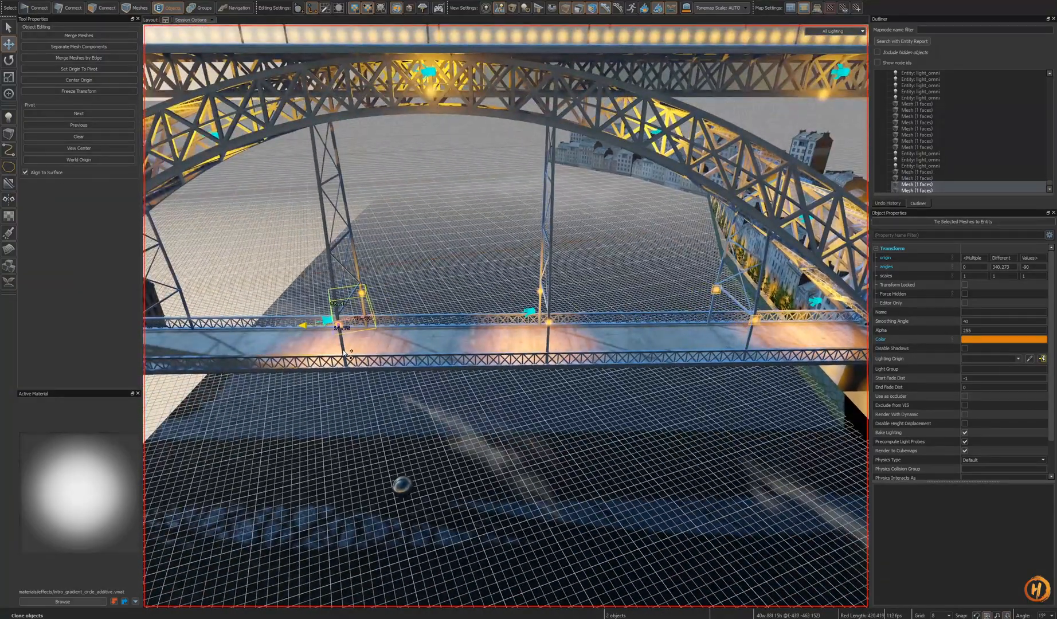
pyautogui.keyDown('shift'); pyautogui.moveTo(344, 351); pyautogui.dragTo(344, 352); pyautogui.keyUp('shift')
pyautogui.moveTo(345, 352)
pyautogui.mouseDown(button='right')
pyautogui.moveTo(506, 316)
pyautogui.moveTo(527, 341)
pyautogui.mouseUp(button='right')
pyautogui.press('a')
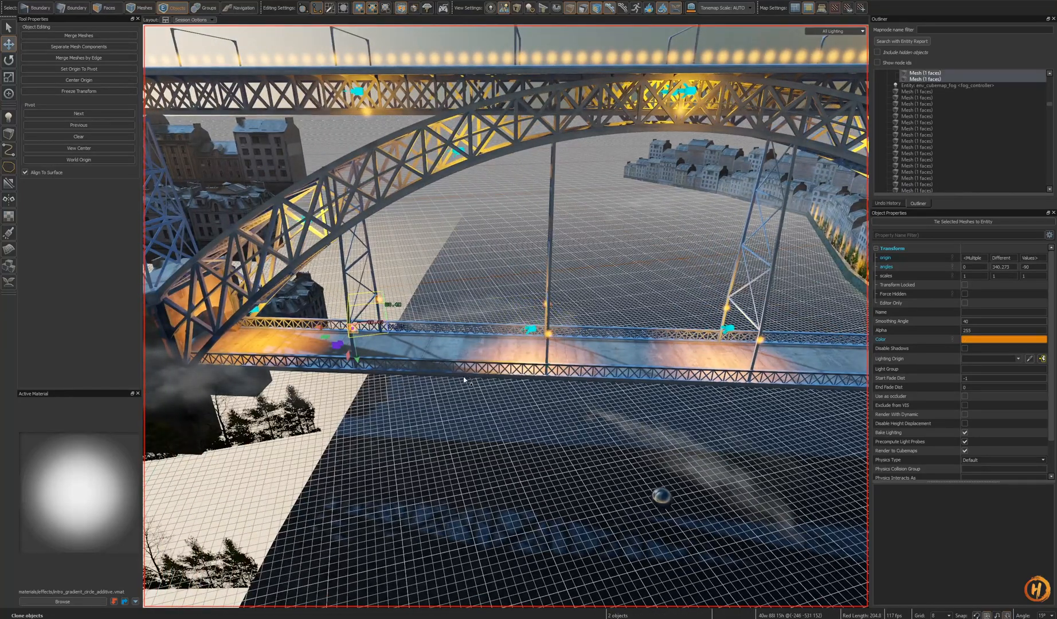
pyautogui.hotkey('ctrl', 's')
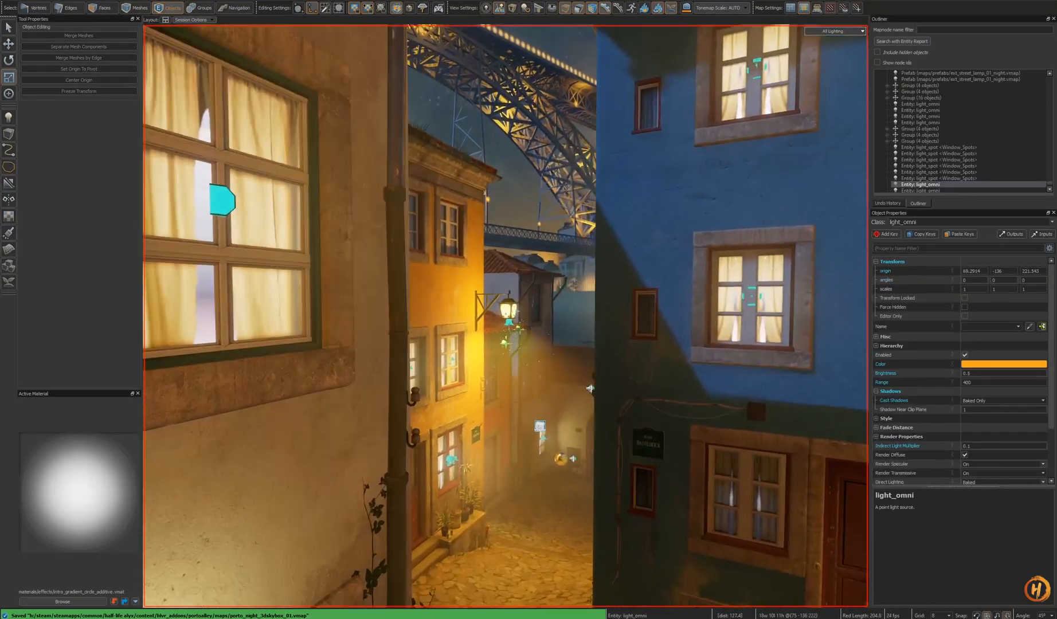
# - Select the eight lower-deck glow cards and lights, hide them, and undo the hide
pyautogui.moveTo(506, 316); pyautogui.dragTo(506, 316, button='right')
pyautogui.press('w')
pyautogui.hotkey('shift', 'd')
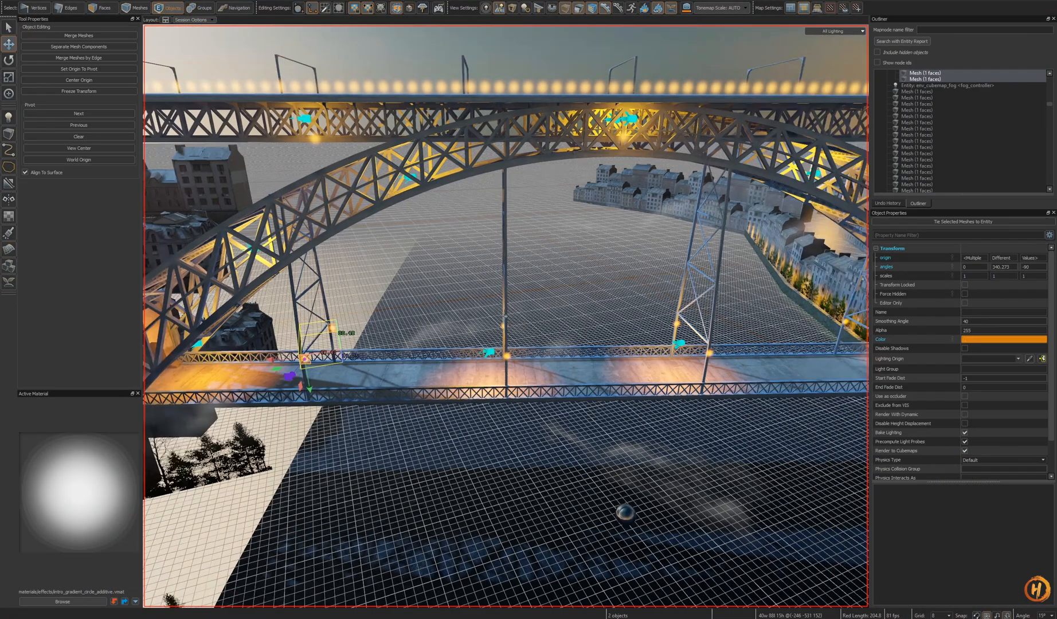
pyautogui.moveTo(506, 315); pyautogui.dragTo(484, 359, button='right')
pyautogui.press('d')
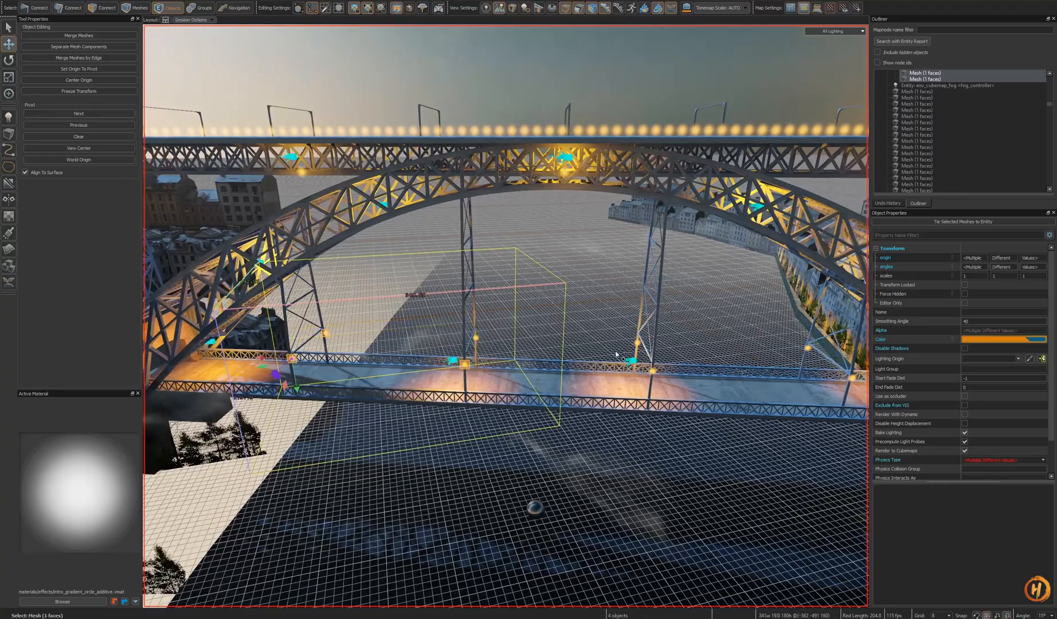
pyautogui.moveTo(659, 378); pyautogui.dragTo(541, 343, button='right')
pyautogui.press('h')
pyautogui.hotkey('ctrl', 'z')
pyautogui.press('w')
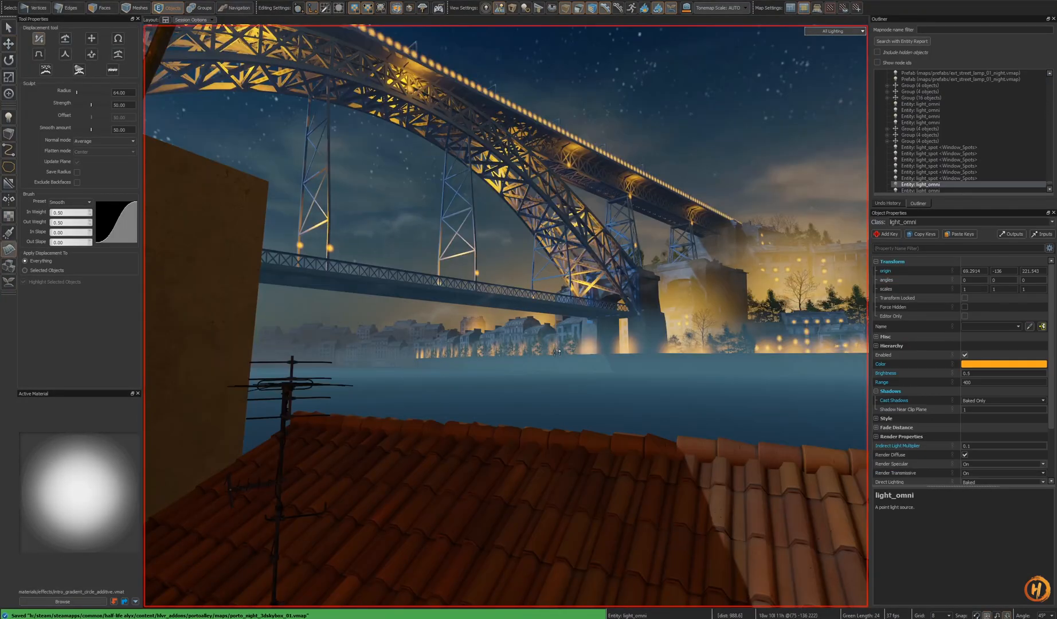
# - Toggle the visibility of the lower-deck glow cards to compare the lighting with and without them
pyautogui.moveTo(506, 316)
pyautogui.mouseDown(button='right')
pyautogui.moveTo(556, 353)
pyautogui.moveTo(505, 316)
pyautogui.mouseUp(button='right')
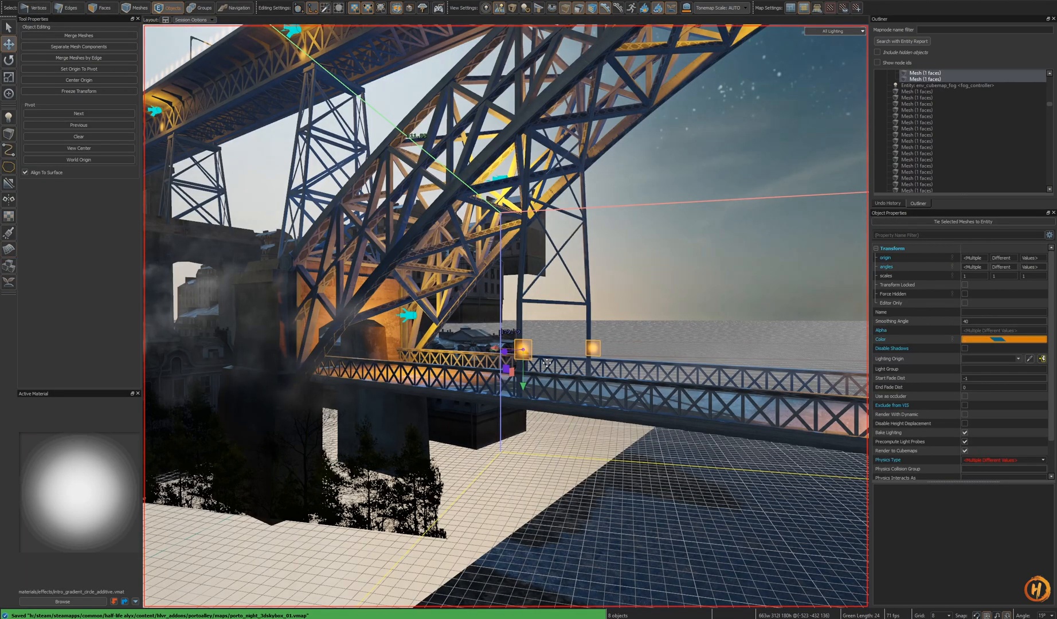
pyautogui.moveTo(546, 364)
pyautogui.mouseDown(button='right')
pyautogui.moveTo(558, 380)
pyautogui.moveTo(489, 323)
pyautogui.moveTo(527, 358)
pyautogui.mouseUp(button='right')
pyautogui.hotkey('ctrl', 'z')
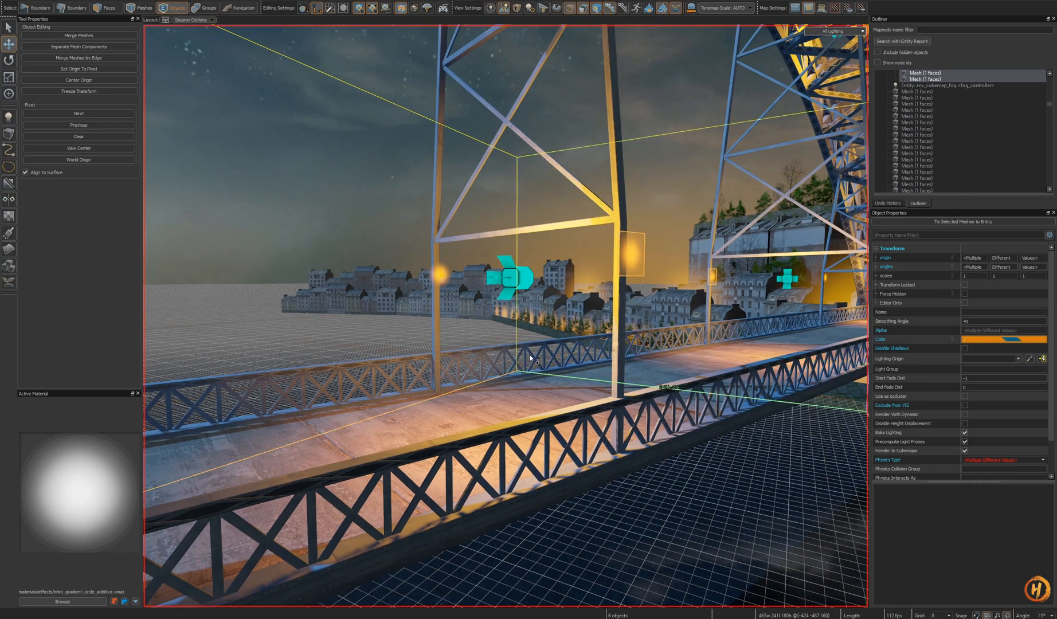
pyautogui.moveTo(441, 278); pyautogui.dragTo(506, 316, button='right')
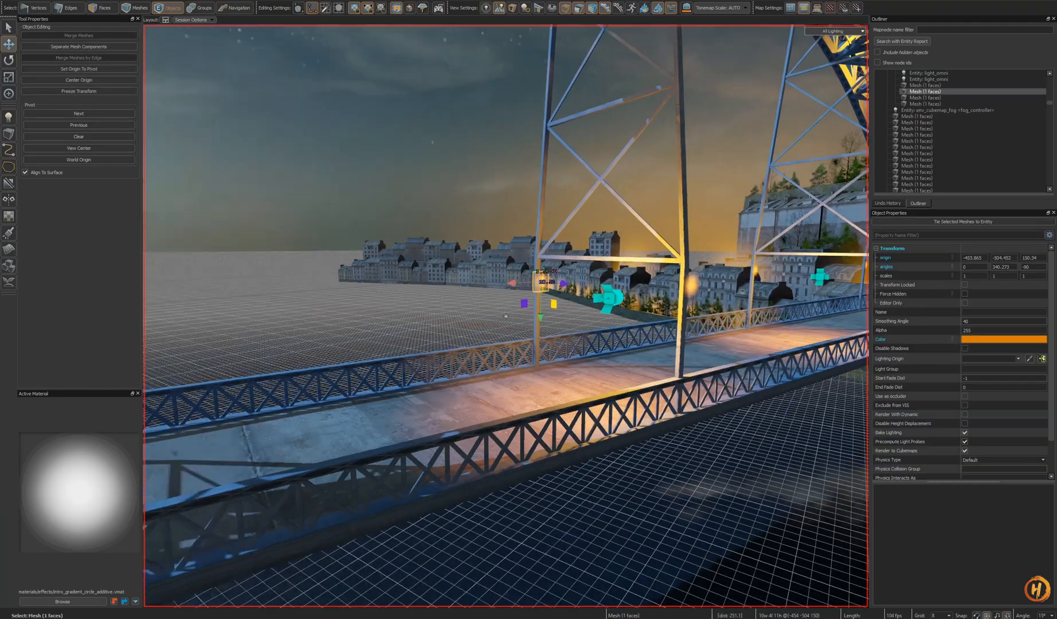
pyautogui.moveTo(505, 316); pyautogui.dragTo(414, 295, button='right')
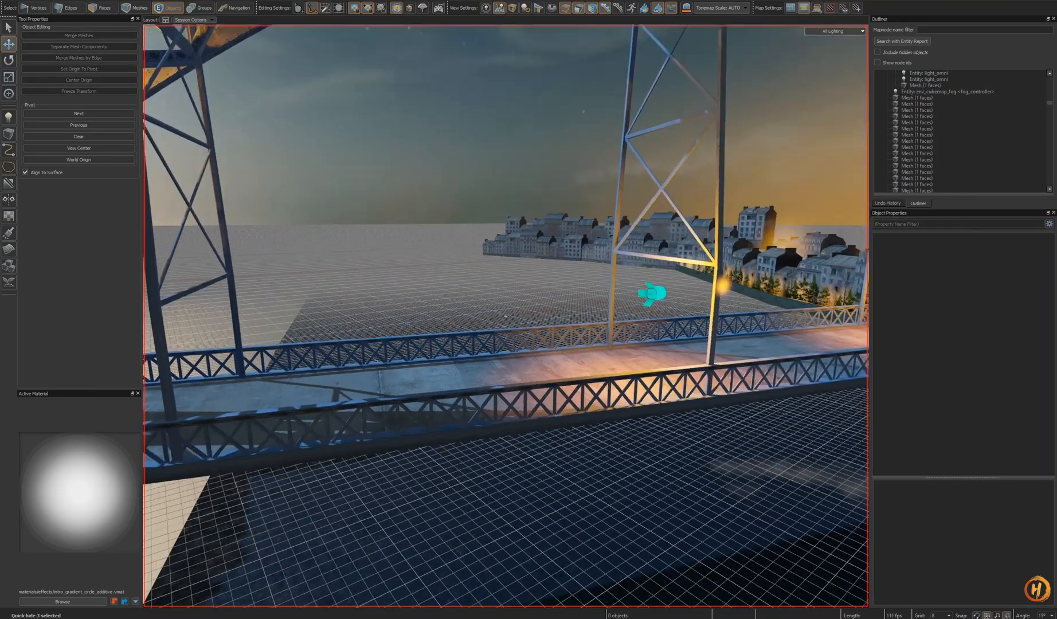
pyautogui.moveTo(493, 321); pyautogui.dragTo(505, 334, button='right')
pyautogui.moveTo(611, 379); pyautogui.dragTo(528, 331, button='right')
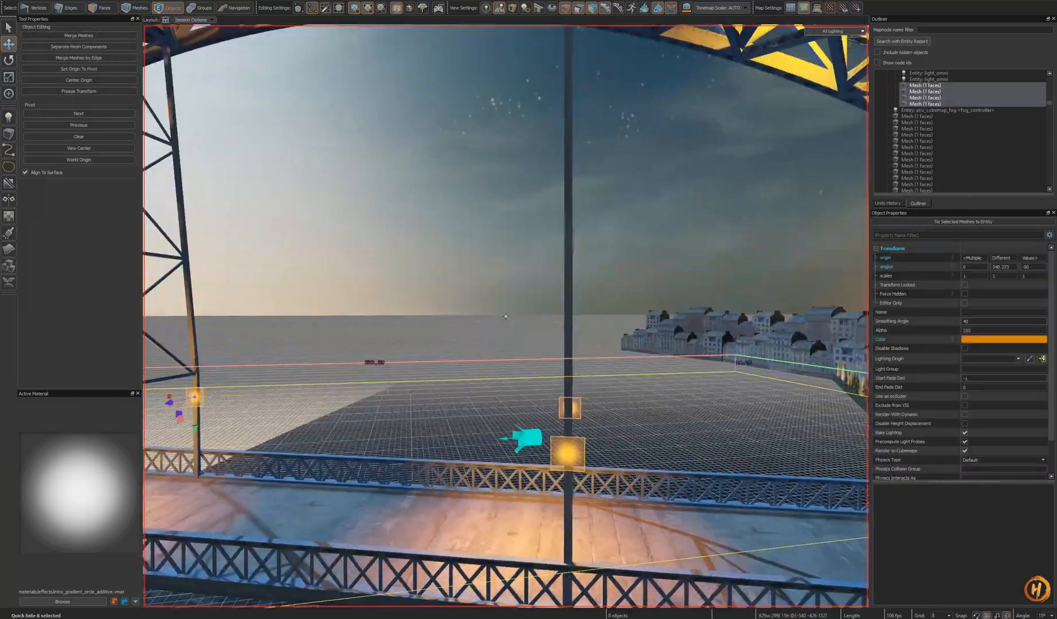
pyautogui.moveTo(619, 378); pyautogui.dragTo(614, 383, button='right')
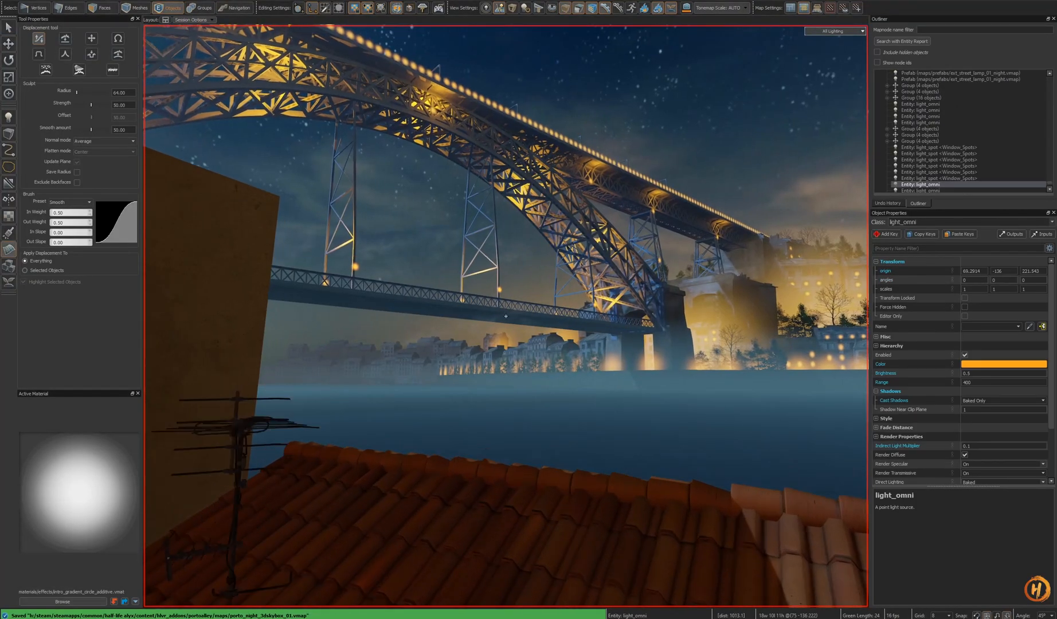
# - Switch to the skybox map, select a glow card with its omni light under the upper deck, and reposition the pair
pyautogui.hotkey('ctrl', 'Tab')
pyautogui.moveTo(593, 378); pyautogui.dragTo(612, 362, button='right')
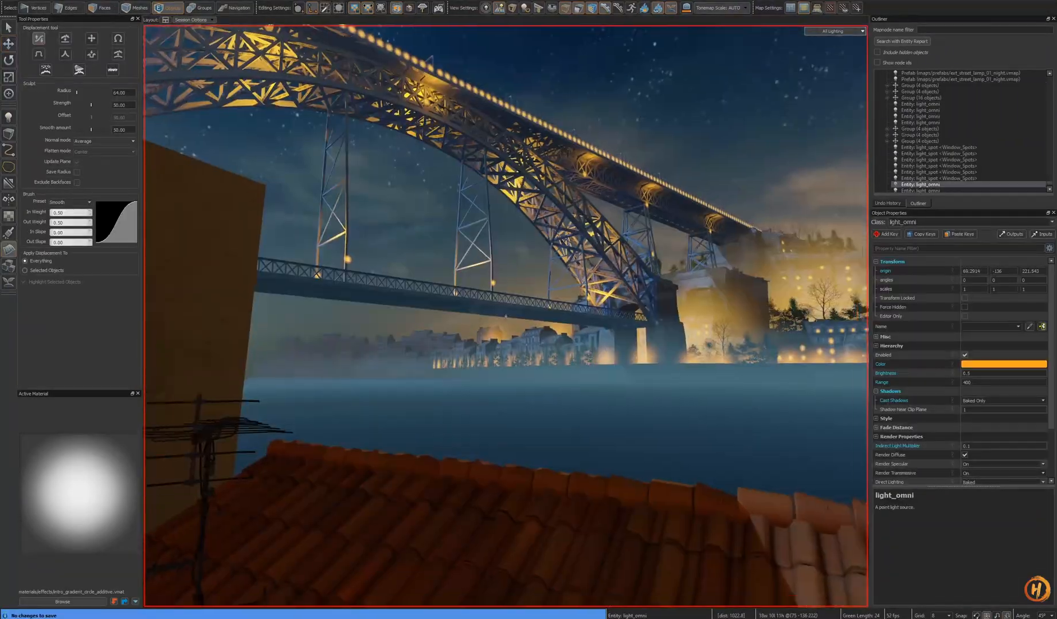
pyautogui.moveTo(505, 316); pyautogui.dragTo(505, 316, button='right')
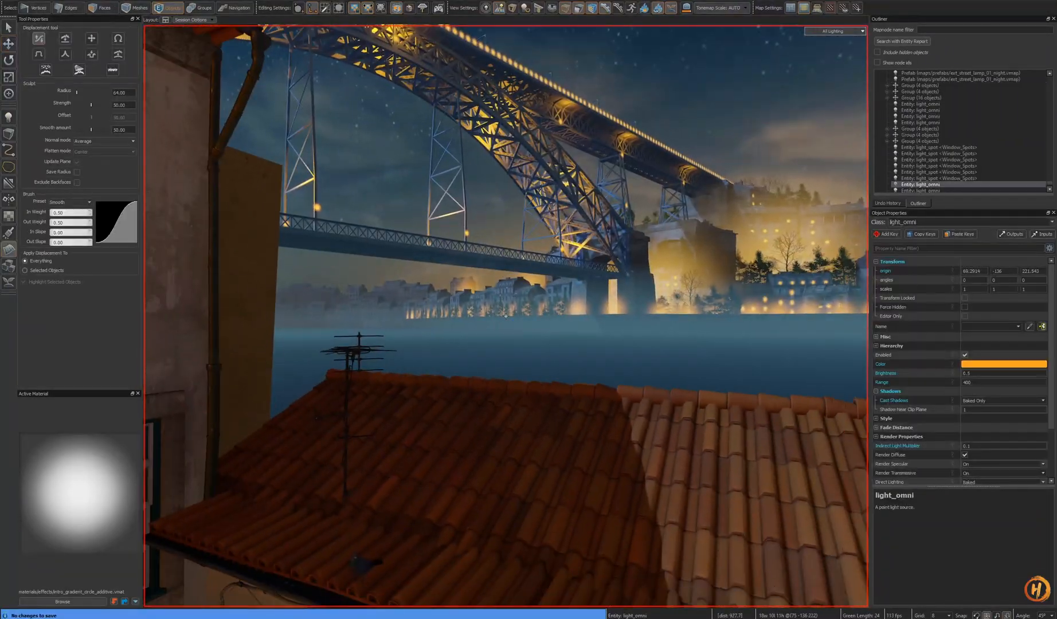
pyautogui.moveTo(594, 362); pyautogui.dragTo(506, 316, button='right')
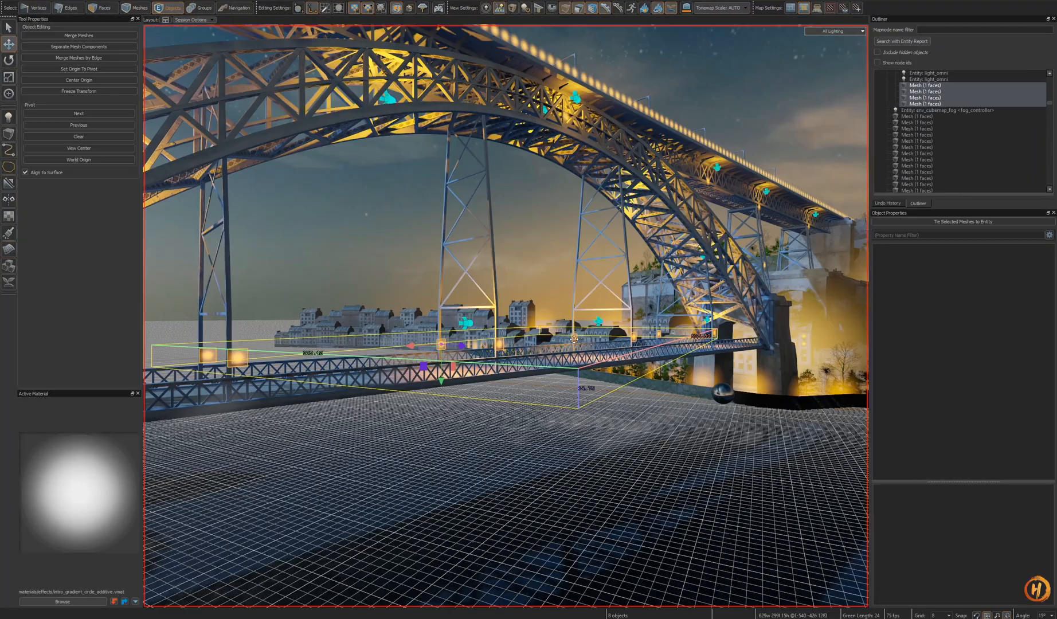
pyautogui.moveTo(505, 316); pyautogui.dragTo(548, 287, button='right')
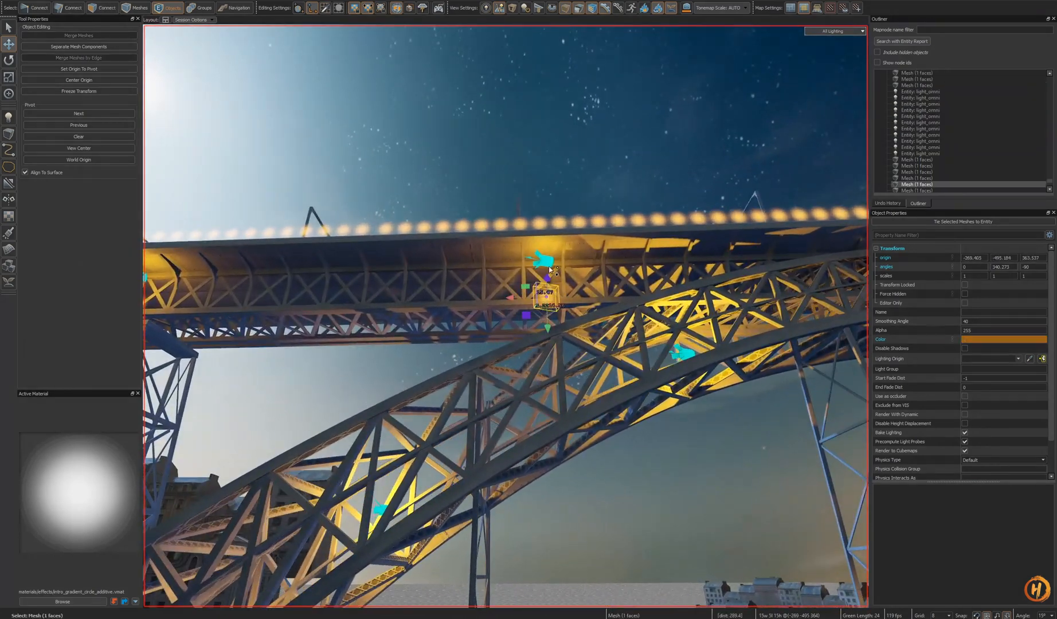
pyautogui.moveTo(558, 363); pyautogui.dragTo(506, 316, button='right')
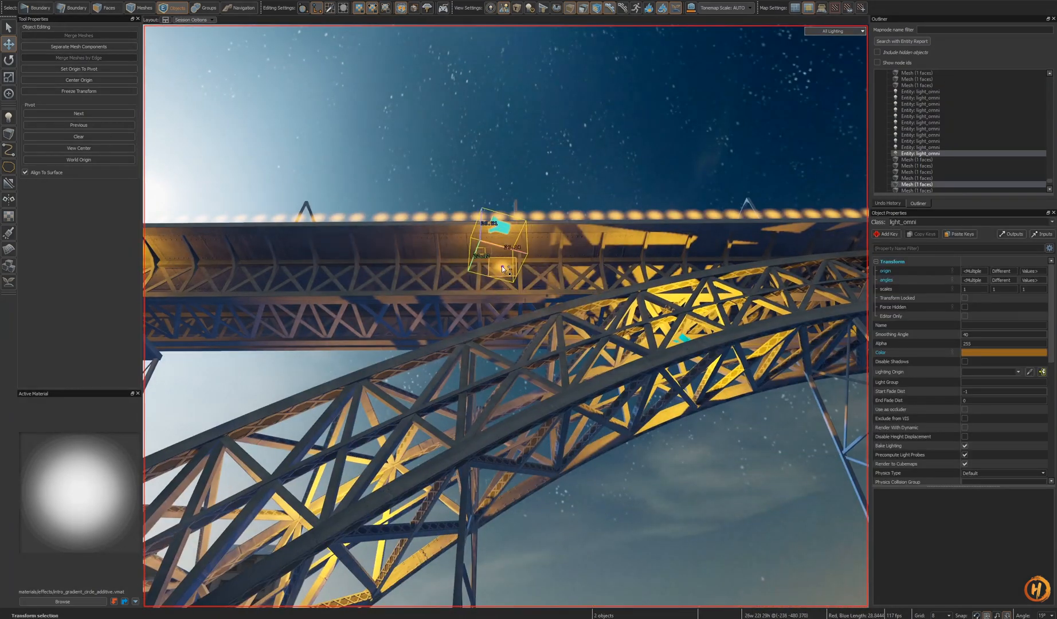
pyautogui.moveTo(483, 308); pyautogui.dragTo(483, 286)
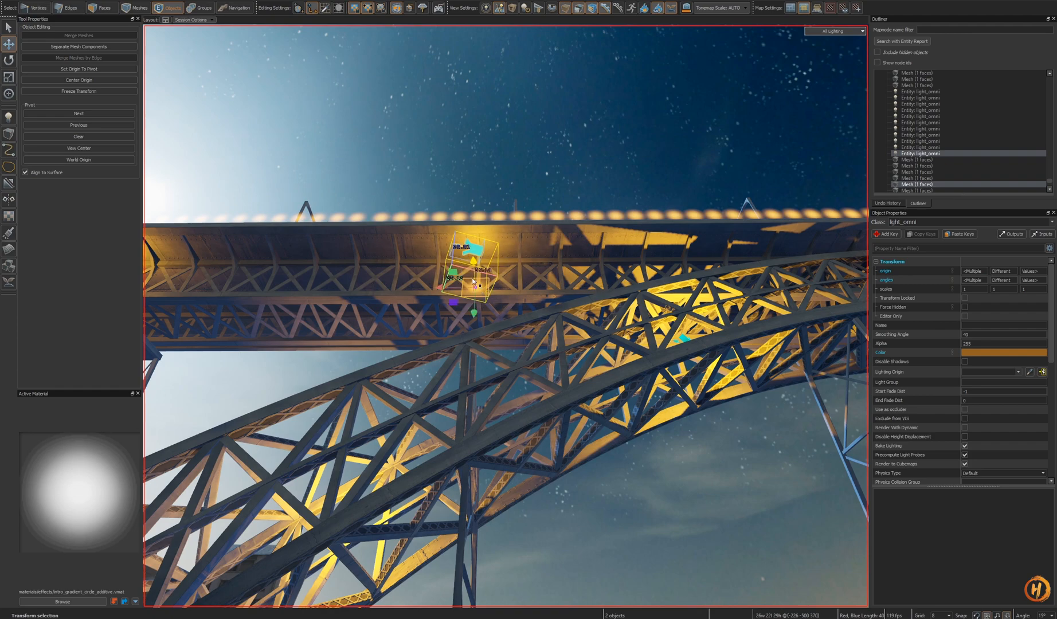
pyautogui.moveTo(471, 292); pyautogui.dragTo(511, 334, button='right')
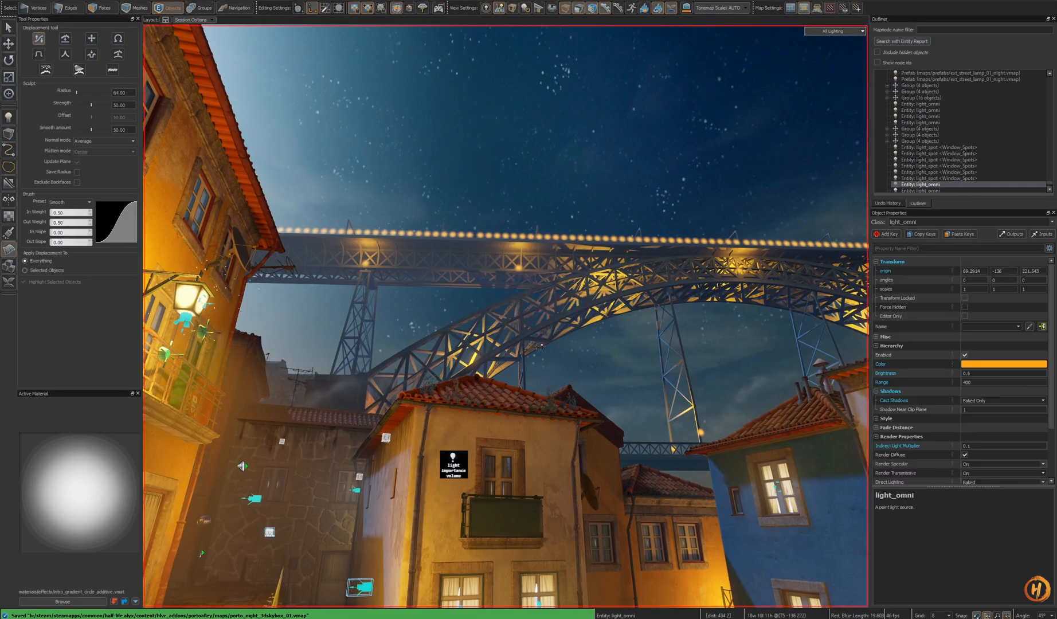
# - Clone a glow card along the upper arch truss of the bridge
pyautogui.moveTo(244, 462); pyautogui.dragTo(244, 462, button='right')
pyautogui.moveTo(505, 316)
pyautogui.mouseDown(button='right')
pyautogui.moveTo(540, 346)
pyautogui.moveTo(506, 316)
pyautogui.mouseUp(button='right')
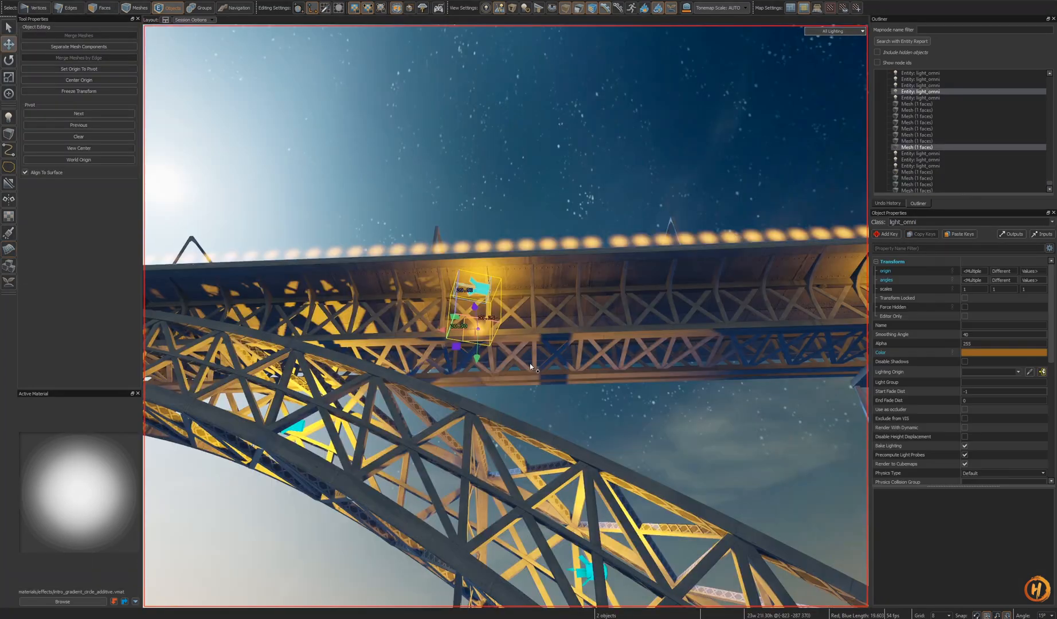
pyautogui.moveTo(506, 316); pyautogui.dragTo(505, 316, button='right')
pyautogui.keyDown('shift'); pyautogui.moveTo(379, 355); pyautogui.dragTo(383, 356); pyautogui.keyUp('shift')
pyautogui.moveTo(499, 366)
pyautogui.keyDown('shift'); pyautogui.mouseDown()
pyautogui.moveTo(509, 369)
pyautogui.moveTo(523, 315)
pyautogui.mouseUp(); pyautogui.keyUp('shift')
pyautogui.hotkey('shift', 'a')
pyautogui.moveTo(576, 278); pyautogui.dragTo(584, 268)
pyautogui.moveTo(584, 268); pyautogui.dragTo(506, 316, button='right')
pyautogui.press('s')
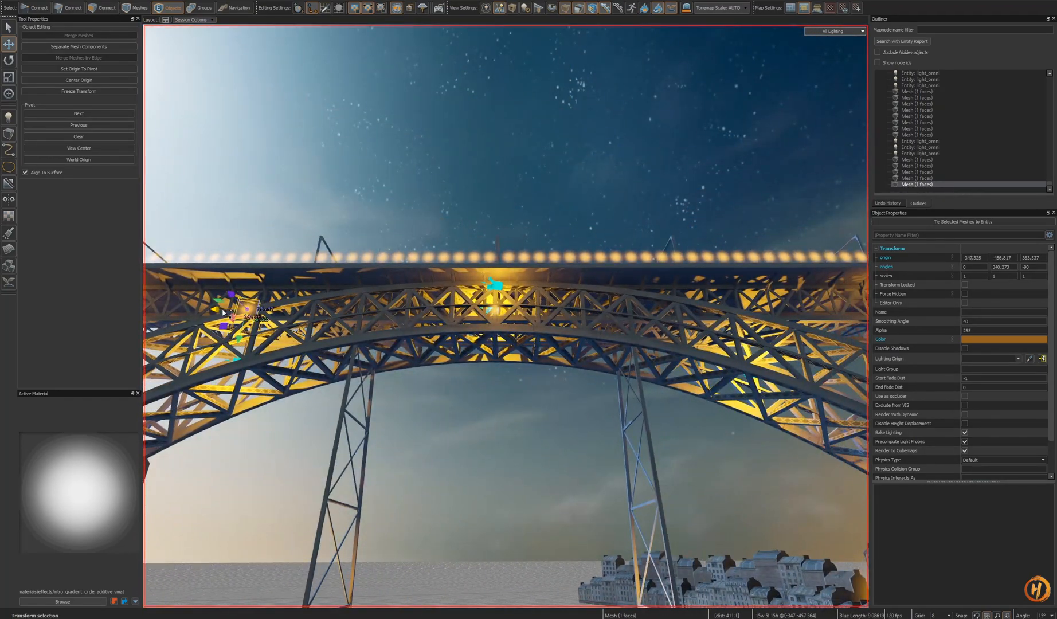
pyautogui.keyDown('shift'); pyautogui.moveTo(749, 337); pyautogui.dragTo(748, 337); pyautogui.keyUp('shift')
pyautogui.hotkey('shift', 'a')
pyautogui.keyDown('alt'); pyautogui.moveTo(625, 341); pyautogui.dragTo(558, 350); pyautogui.keyUp('alt')
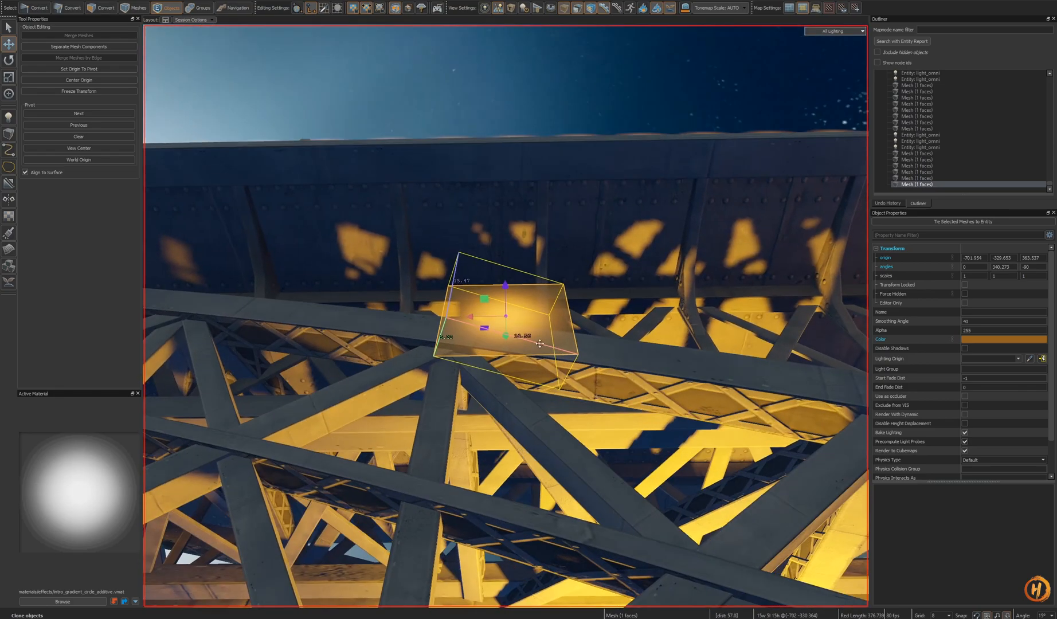
pyautogui.keyDown('alt'); pyautogui.moveTo(505, 315); pyautogui.dragTo(505, 316); pyautogui.keyUp('alt')
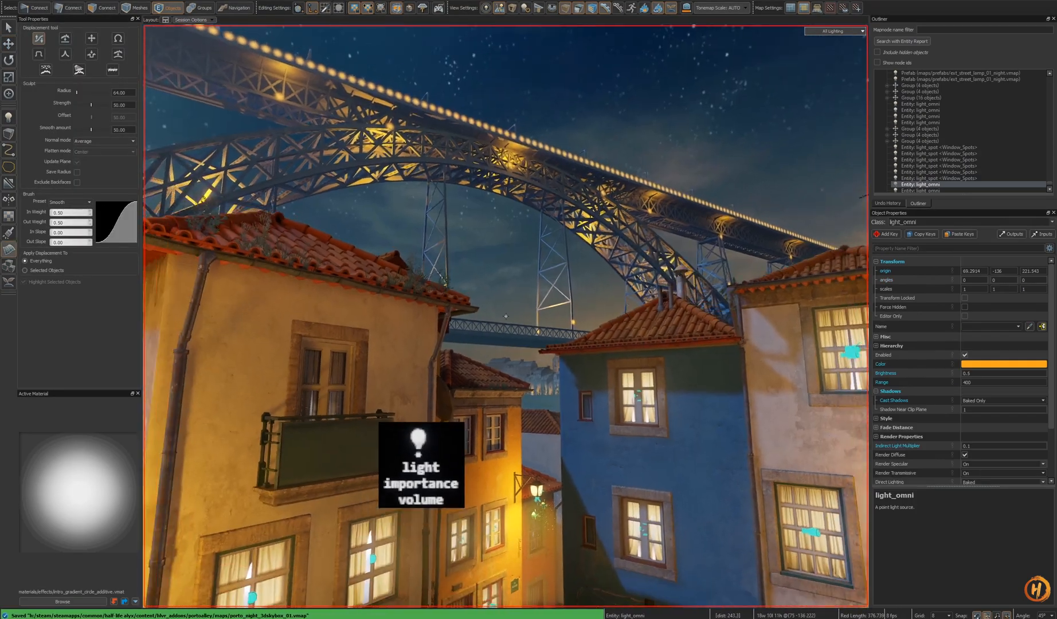
# - Fly through the alley and compare the bridge lighting with the reference night photo of Porto
pyautogui.press('s')
pyautogui.moveTo(506, 316); pyautogui.dragTo(506, 316, button='right')
pyautogui.press('w')
pyautogui.press('w')
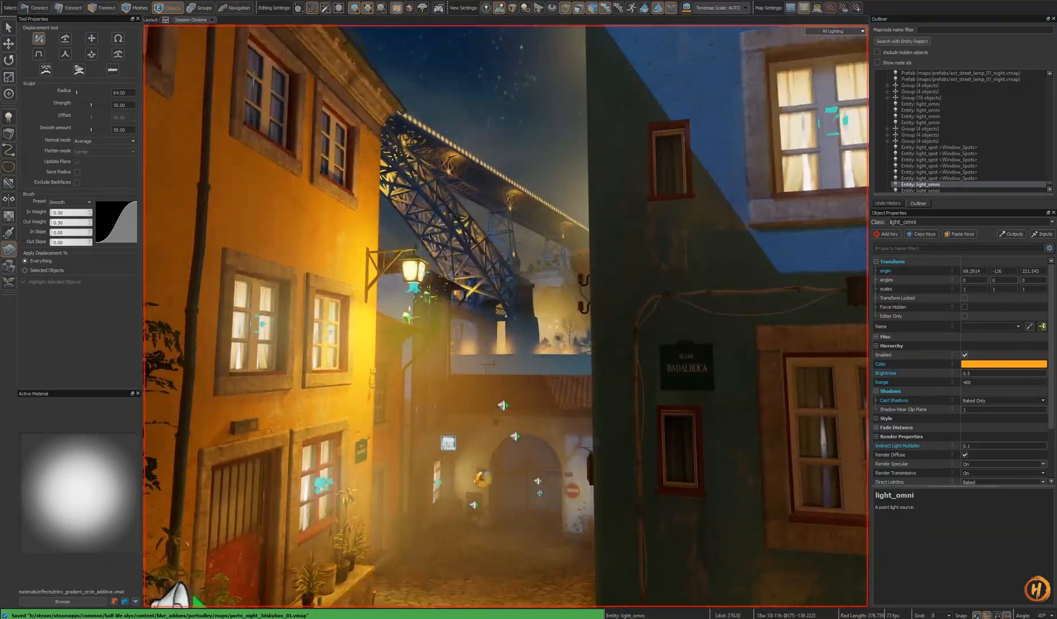
pyautogui.press('w')
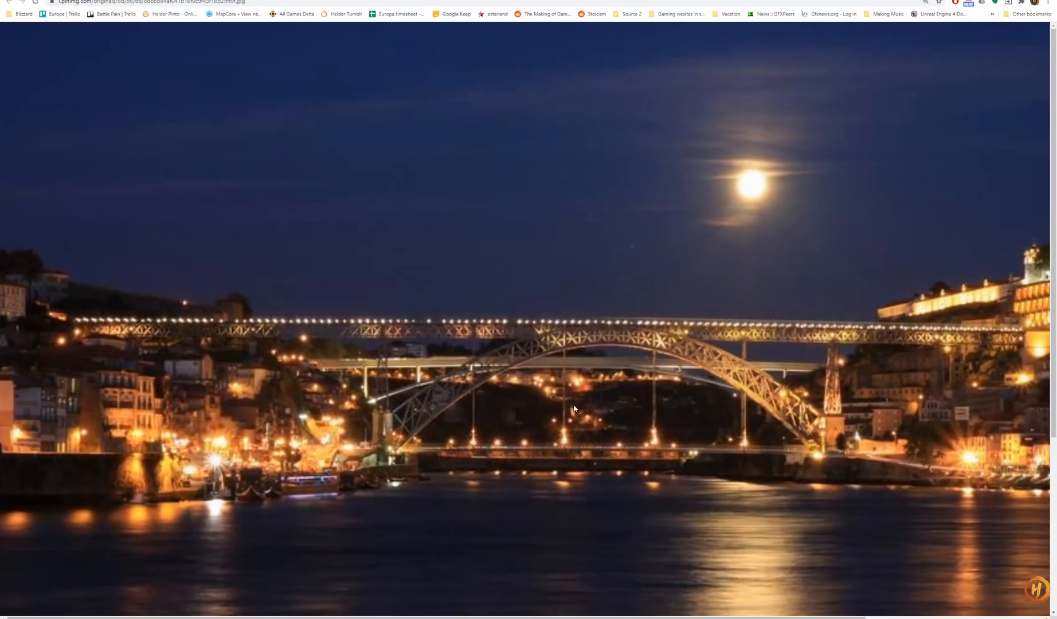
pyautogui.moveTo(543, 375); pyautogui.dragTo(787, 342, button='middle')
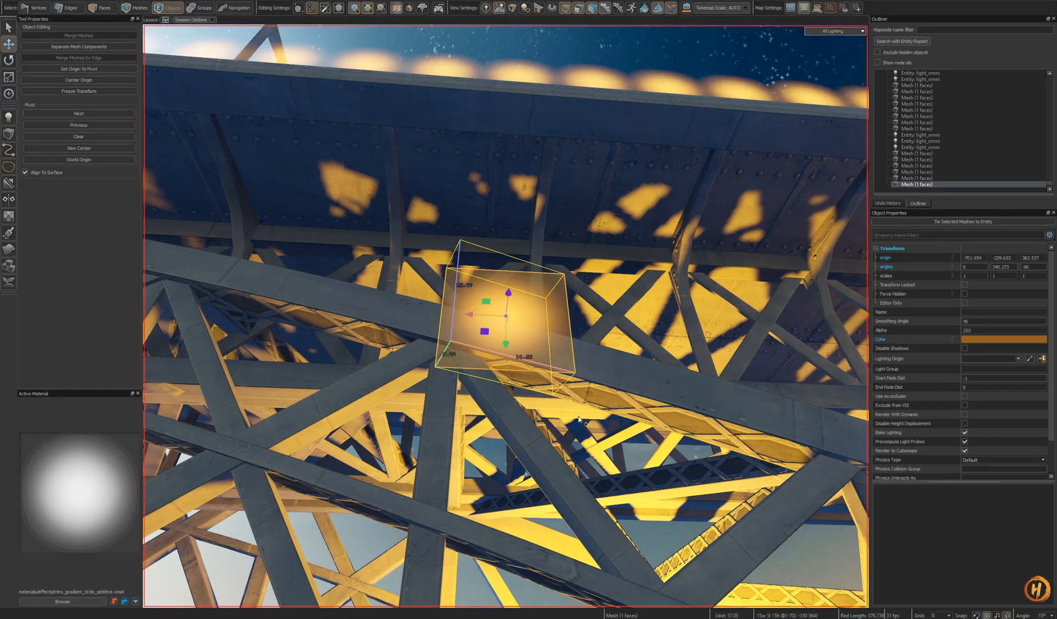
pyautogui.press('Escape')
pyautogui.moveTo(578, 420); pyautogui.dragTo(774, 521, button='right')
pyautogui.press('s')
pyautogui.moveTo(506, 316); pyautogui.dragTo(407, 318, button='right')
pyautogui.hotkey('ctrl', 'a')
pyautogui.hotkey('ctrl', 's')
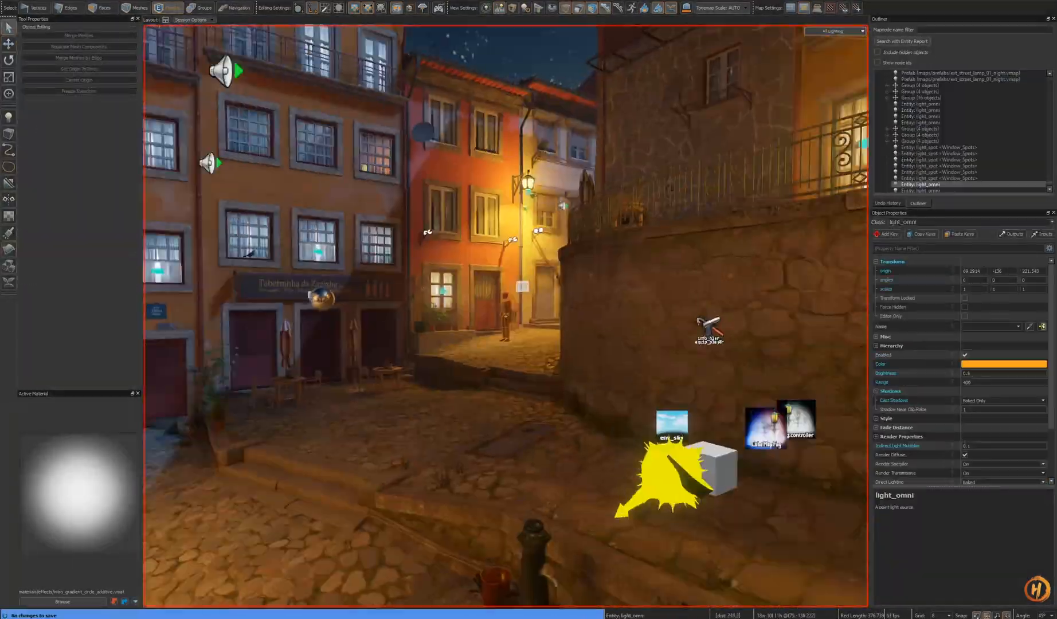
# - Review the bridge lighting from several alley viewpoints, checking the reference photo again
pyautogui.press('w')
pyautogui.moveTo(506, 316); pyautogui.dragTo(473, 253, button='right')
pyautogui.press('s')
pyautogui.press('s')
pyautogui.press('w')
pyautogui.press('w')
pyautogui.moveTo(566, 371); pyautogui.dragTo(461, 401, button='right')
pyautogui.press('d')
pyautogui.press('w')
pyautogui.moveTo(506, 317); pyautogui.dragTo(562, 370, button='right')
pyautogui.press('w')
pyautogui.press('w')
pyautogui.hotkey('alt', 'Tab')
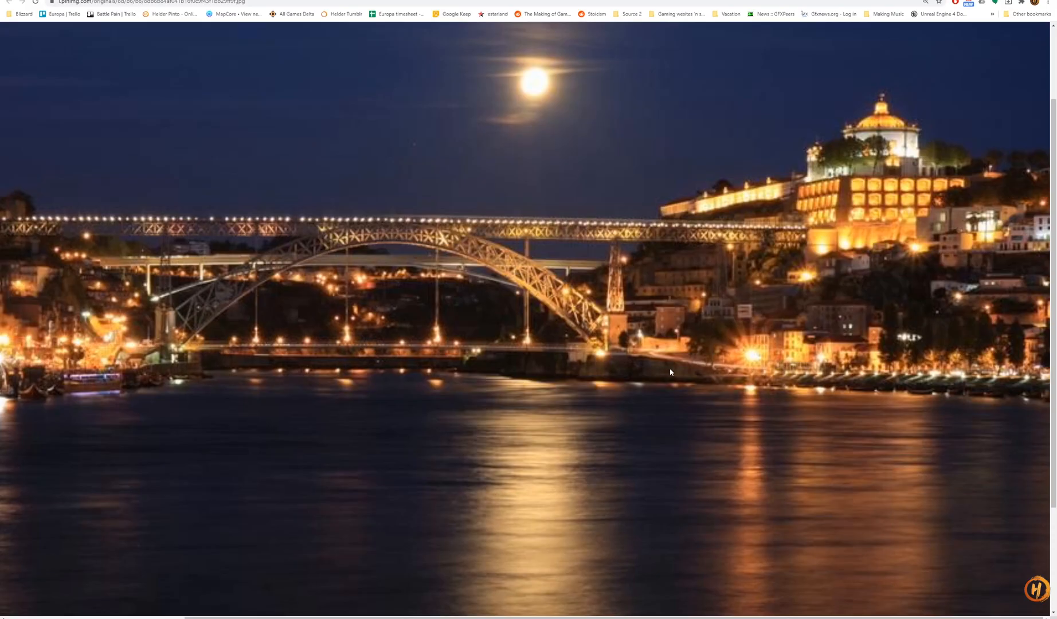
pyautogui.hotkey('alt', 'Tab')
pyautogui.moveTo(506, 316); pyautogui.dragTo(670, 330, button='right')
pyautogui.press('s')
pyautogui.press('w')
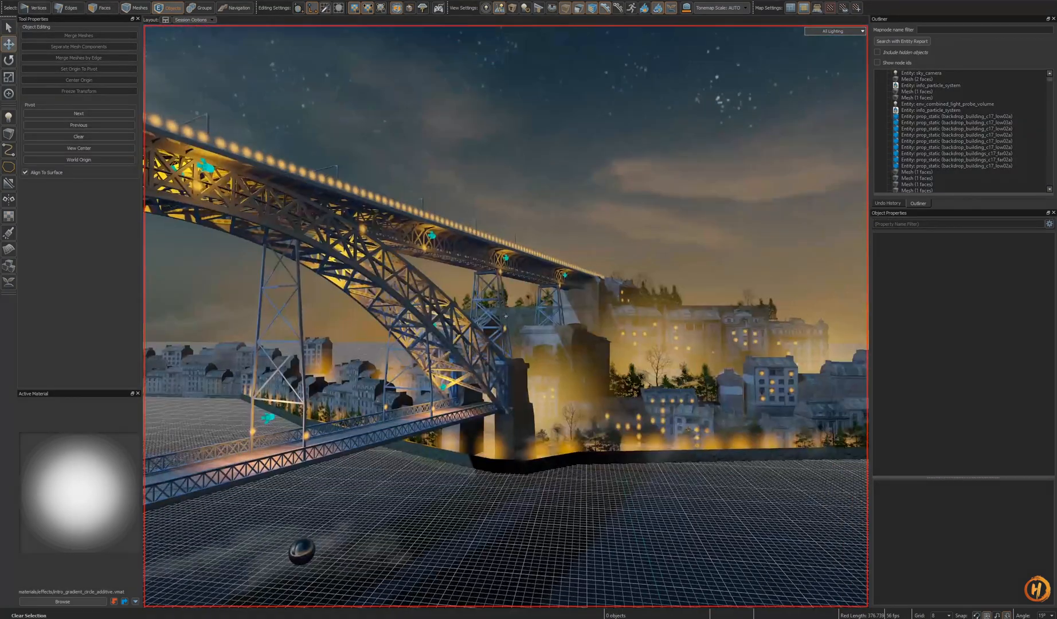
# - Move and rotate a large glow card in front of the buildings behind the bridge pillars
pyautogui.click(607, 387)
pyautogui.moveTo(607, 387); pyautogui.dragTo(560, 397, button='right')
pyautogui.press('a')
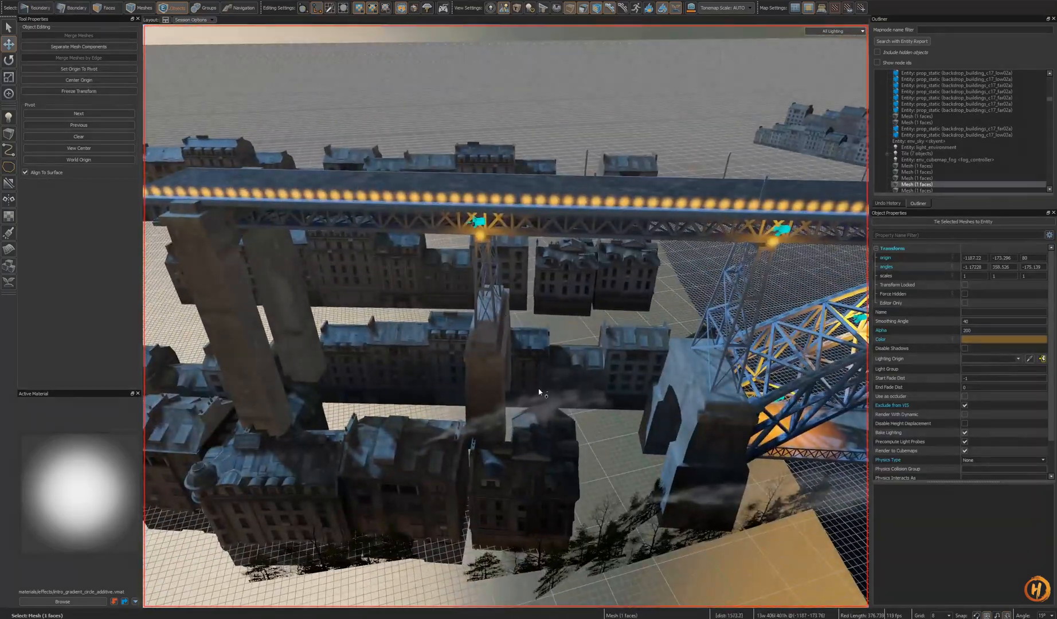
pyautogui.press('t')
pyautogui.moveTo(550, 386); pyautogui.dragTo(574, 379)
pyautogui.press('e')
pyautogui.press('r')
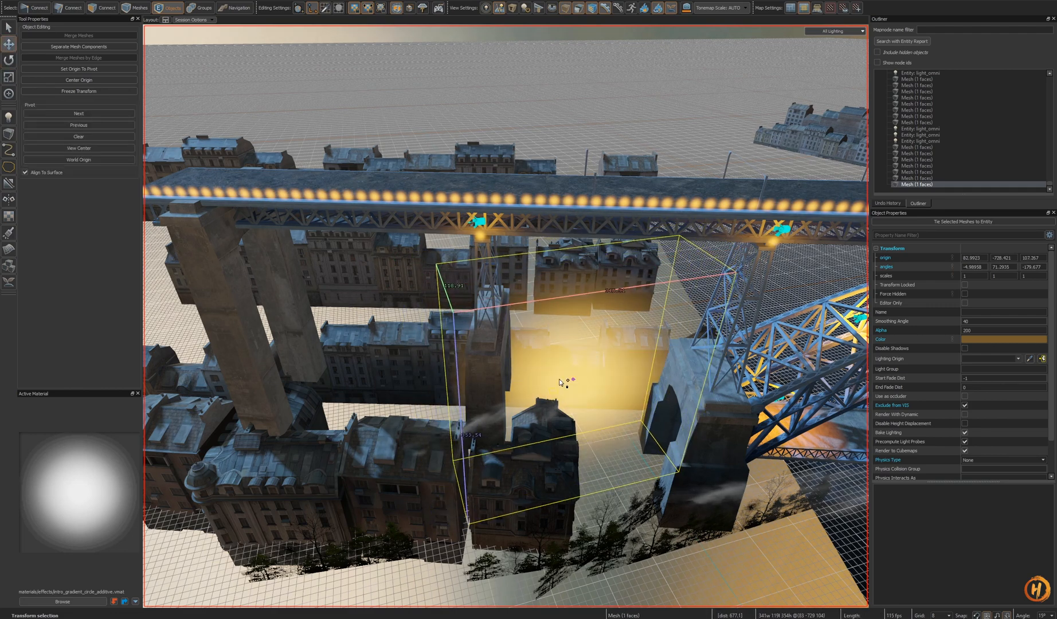
# - Clone the large glow card and shift the copy left between the pillars
pyautogui.press('e')
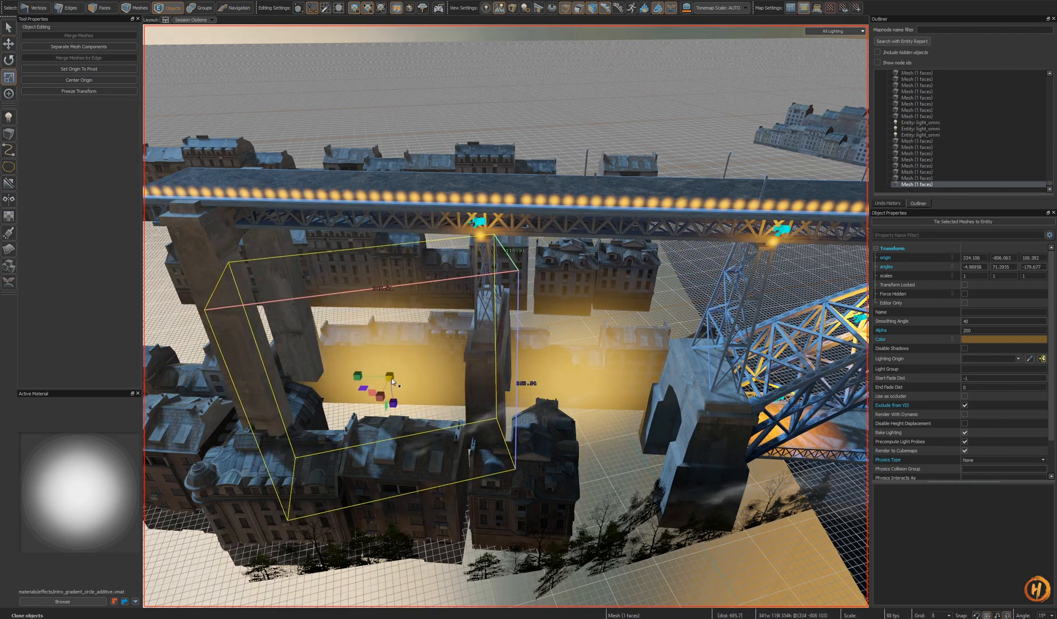
pyautogui.press('t')
pyautogui.moveTo(390, 382); pyautogui.dragTo(390, 391)
pyautogui.press('a')
pyautogui.press('s')
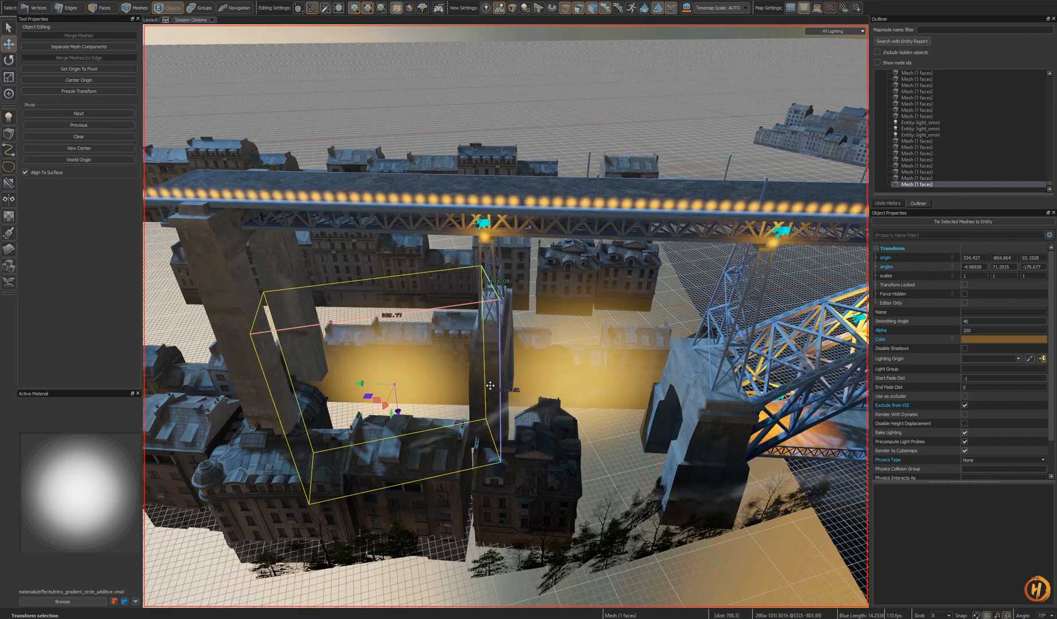
# - Reposition the cloned glow card centrally between the bridge pillars
pyautogui.rightClick(608, 341)
pyautogui.press('Escape')
pyautogui.press('s')
pyautogui.click(582, 381)
pyautogui.press('a')
pyautogui.press('Escape')
pyautogui.click(594, 398)
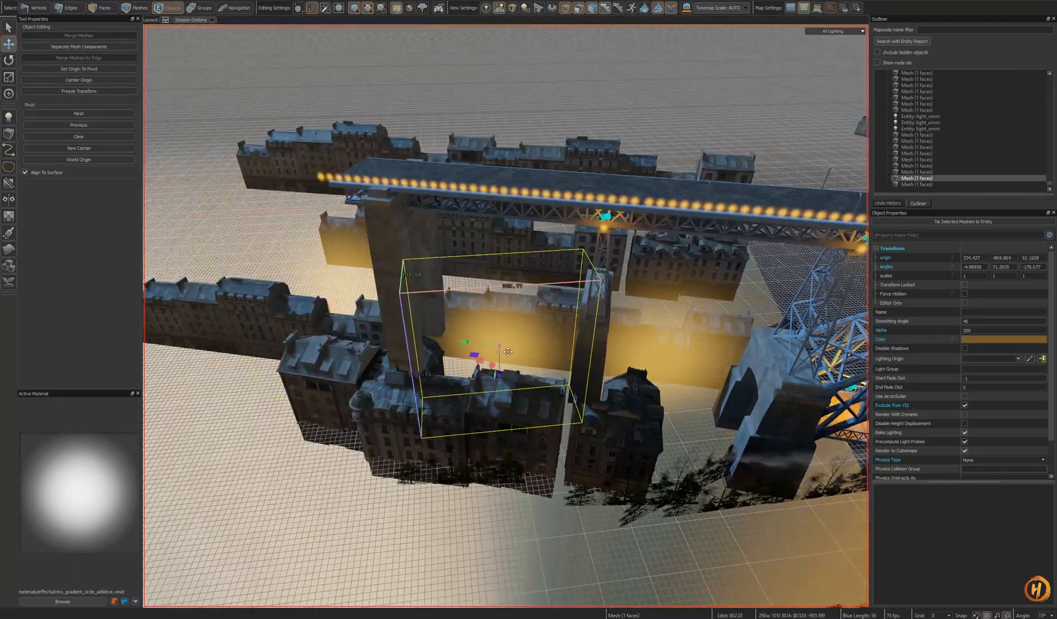
pyautogui.moveTo(507, 352); pyautogui.dragTo(498, 378, button='right')
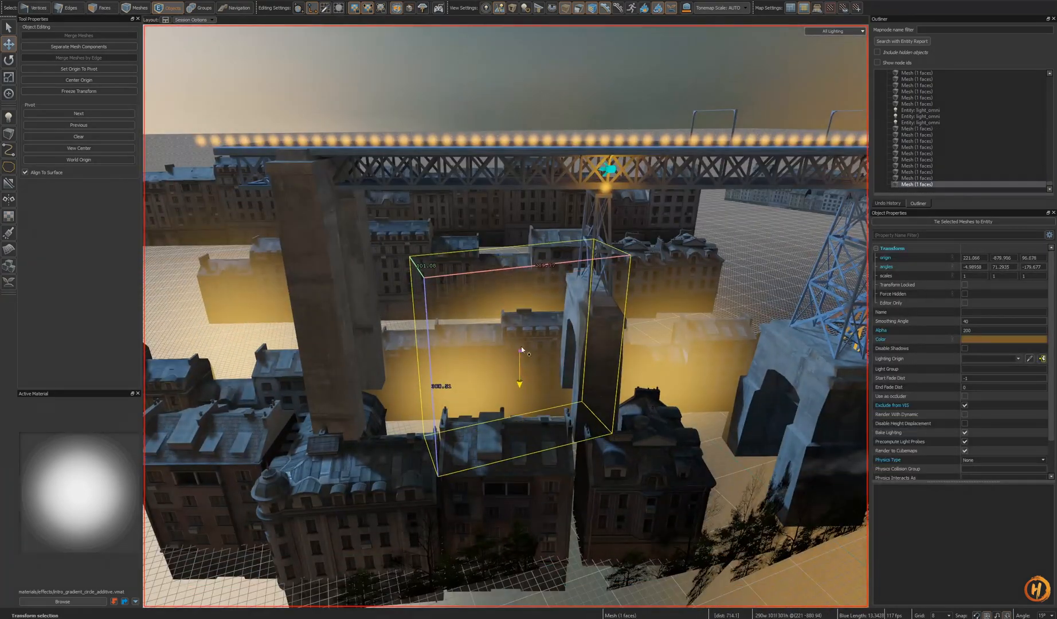
# - Save the map and move the glow card back between the rows of background buildings
pyautogui.hotkey('ctrl', 's')
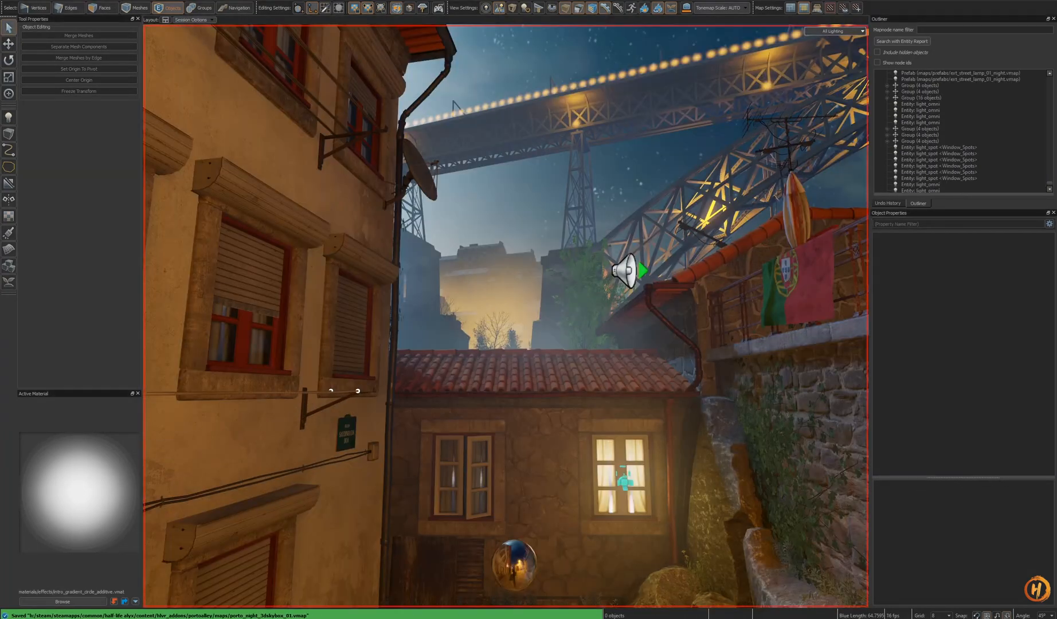
pyautogui.press('w')
pyautogui.moveTo(593, 332)
pyautogui.mouseDown(button='right')
pyautogui.moveTo(688, 333)
pyautogui.moveTo(593, 333)
pyautogui.mouseUp(button='right')
pyautogui.press('s')
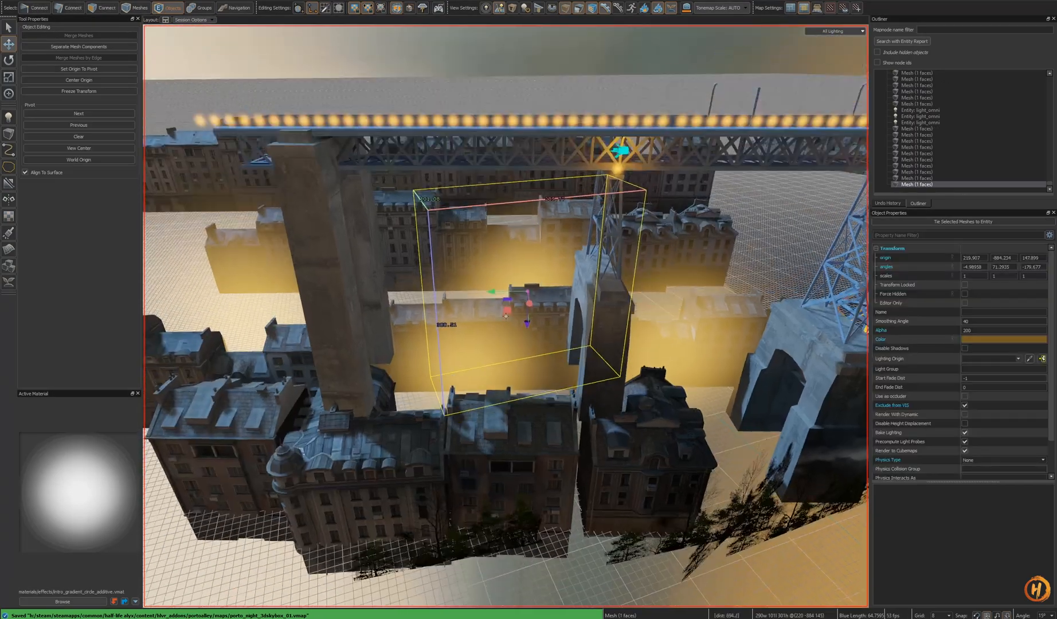
pyautogui.moveTo(480, 486); pyautogui.dragTo(481, 486, button='right')
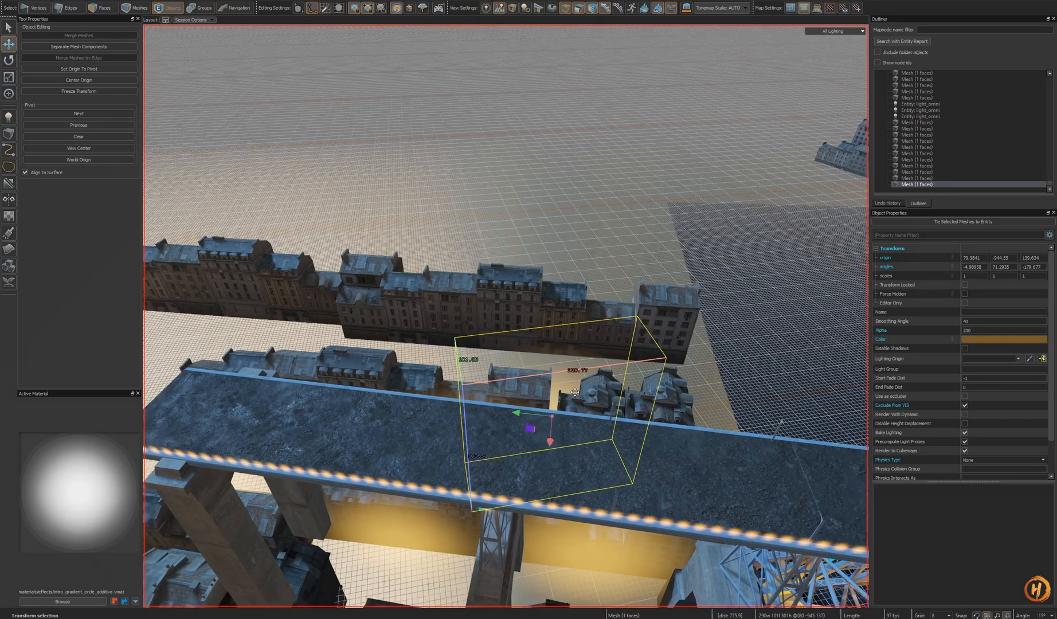
pyautogui.moveTo(575, 392); pyautogui.dragTo(660, 372, button='right')
pyautogui.keyDown('alt'); pyautogui.moveTo(493, 473); pyautogui.dragTo(504, 347); pyautogui.keyUp('alt')
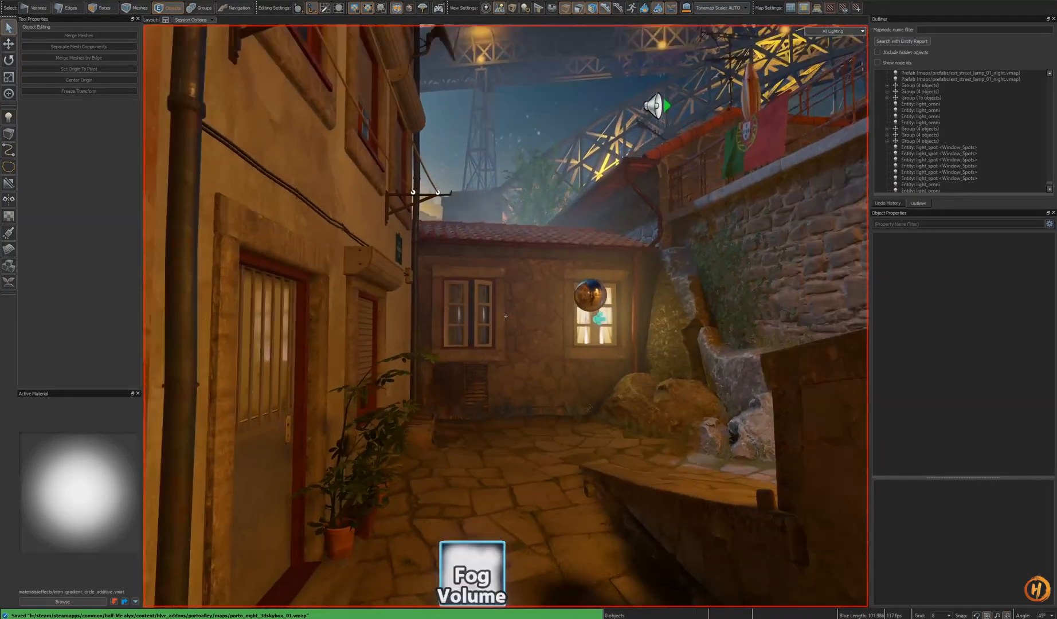
pyautogui.moveTo(505, 316); pyautogui.dragTo(614, 360, button='right')
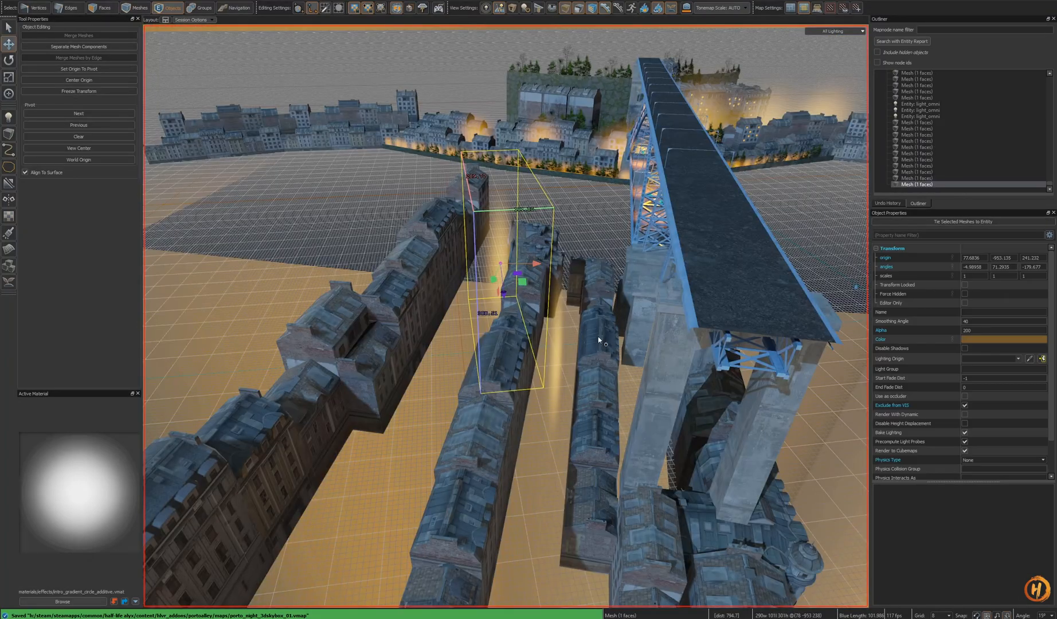
pyautogui.keyDown('alt'); pyautogui.moveTo(598, 336); pyautogui.dragTo(648, 332); pyautogui.keyUp('alt')
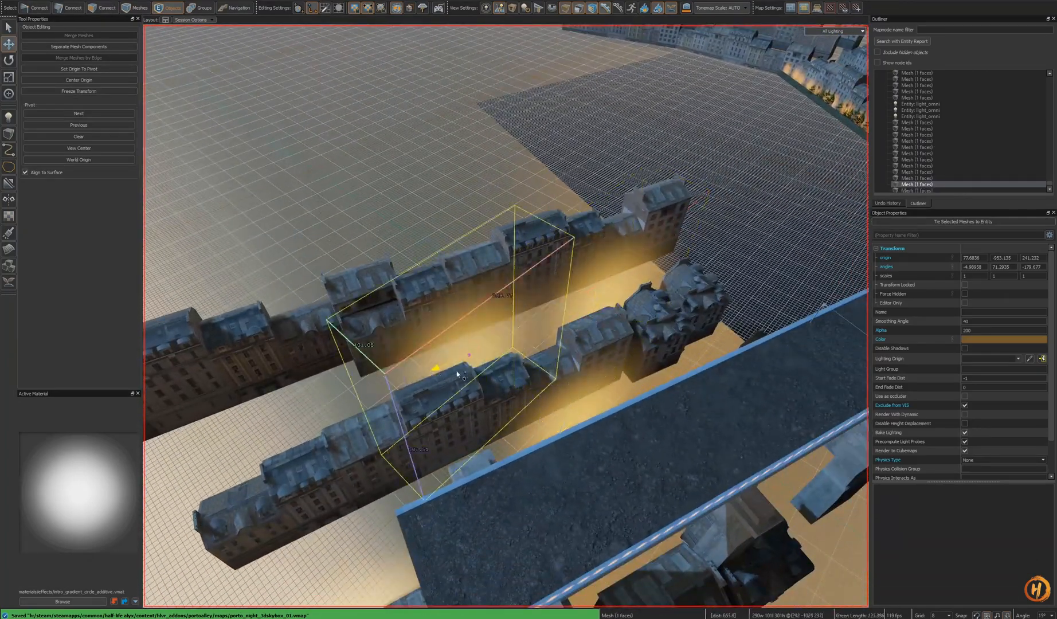
# - Switch between the sessions to review the new background glow from the alley
pyautogui.hotkey('ctrl', 'Tab')
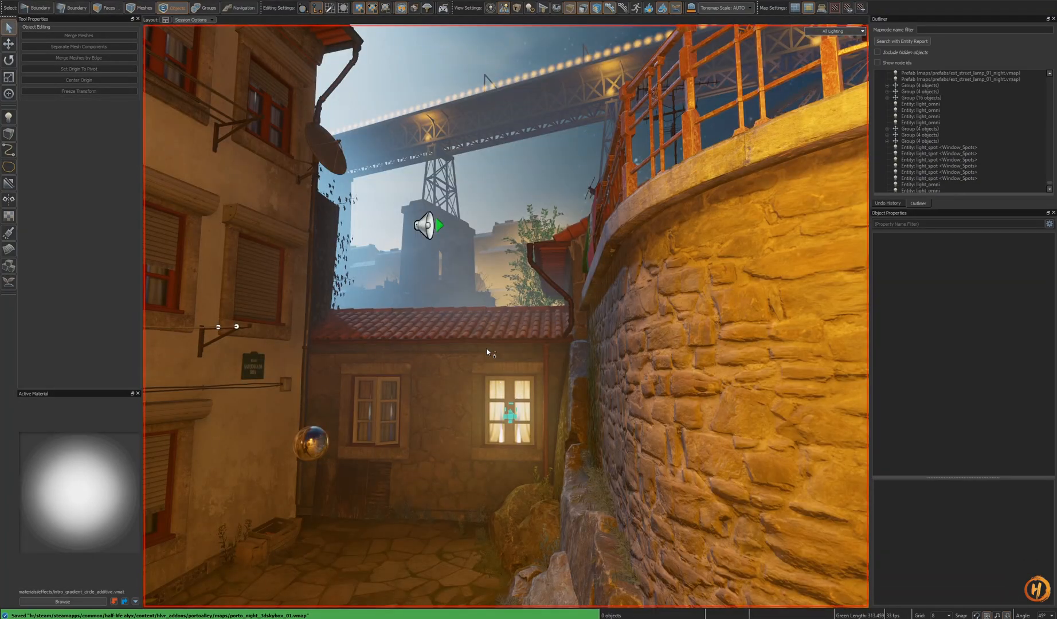
pyautogui.hotkey('ctrl', 'Tab')
pyautogui.hotkey('ctrl', 'Tab')
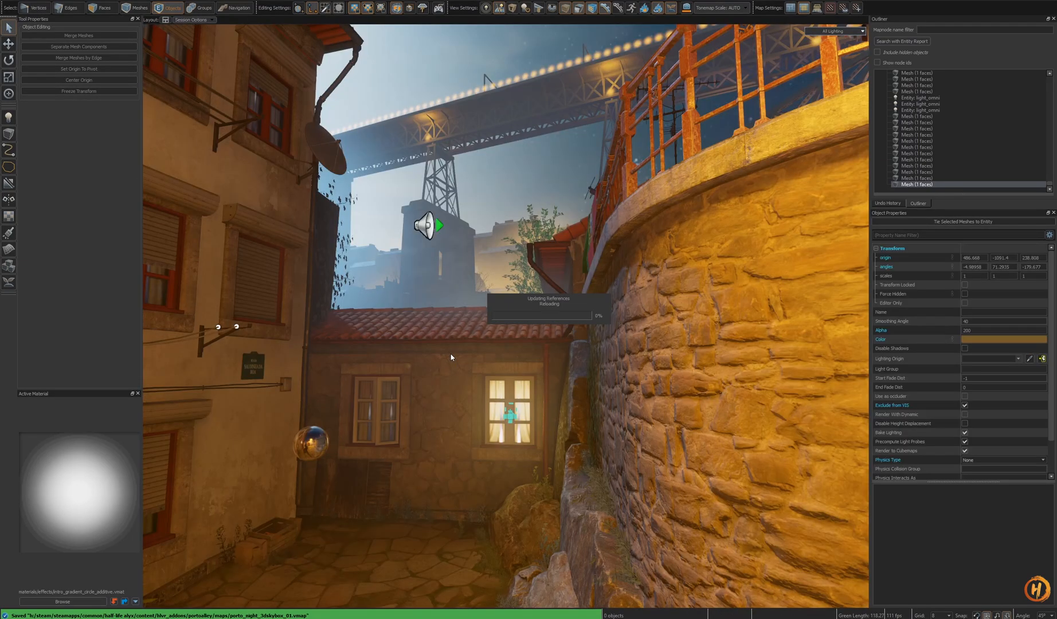
pyautogui.press('z')
pyautogui.press('s')
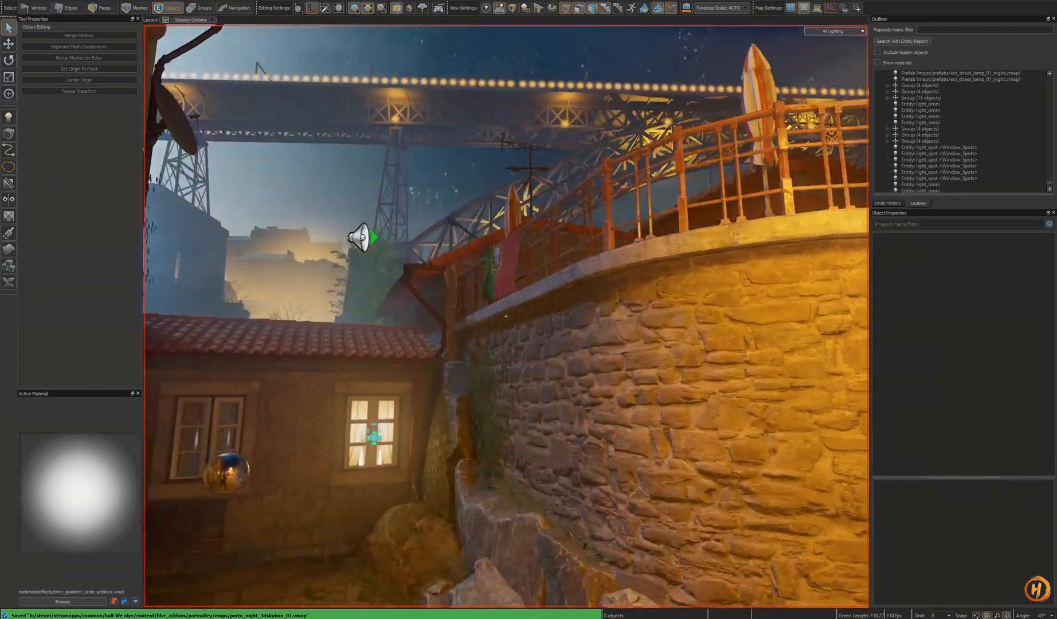
pyautogui.press('w')
pyautogui.press('w')
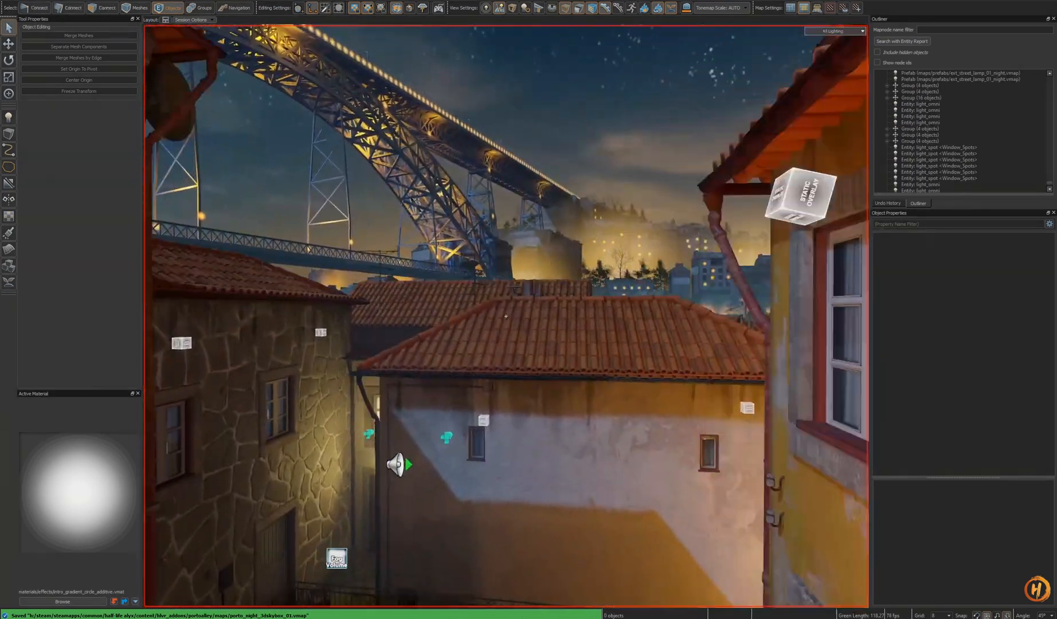
pyautogui.press('w')
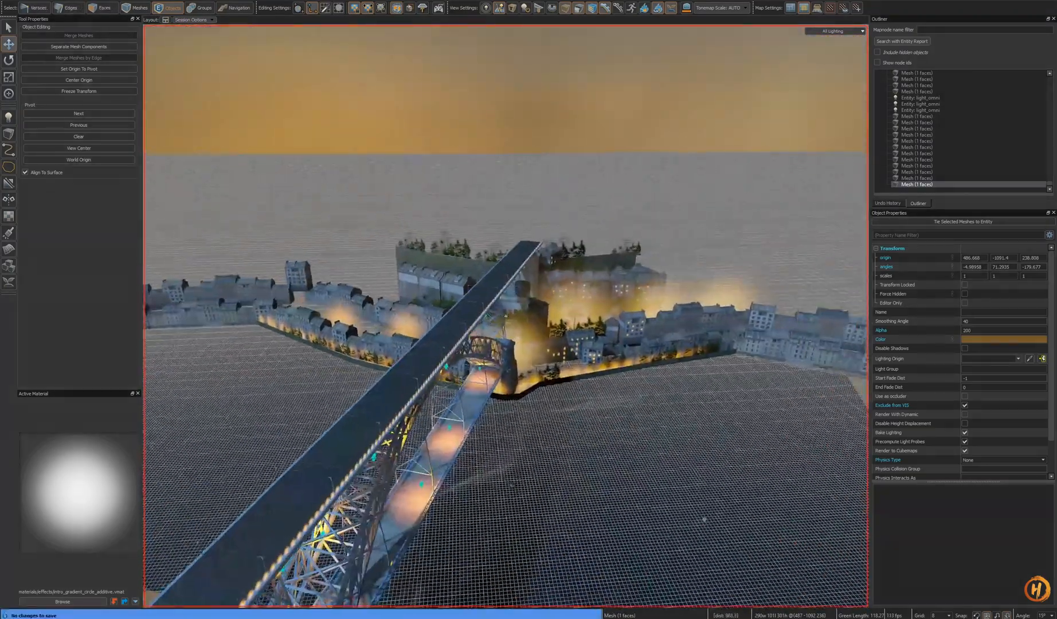
pyautogui.press('w')
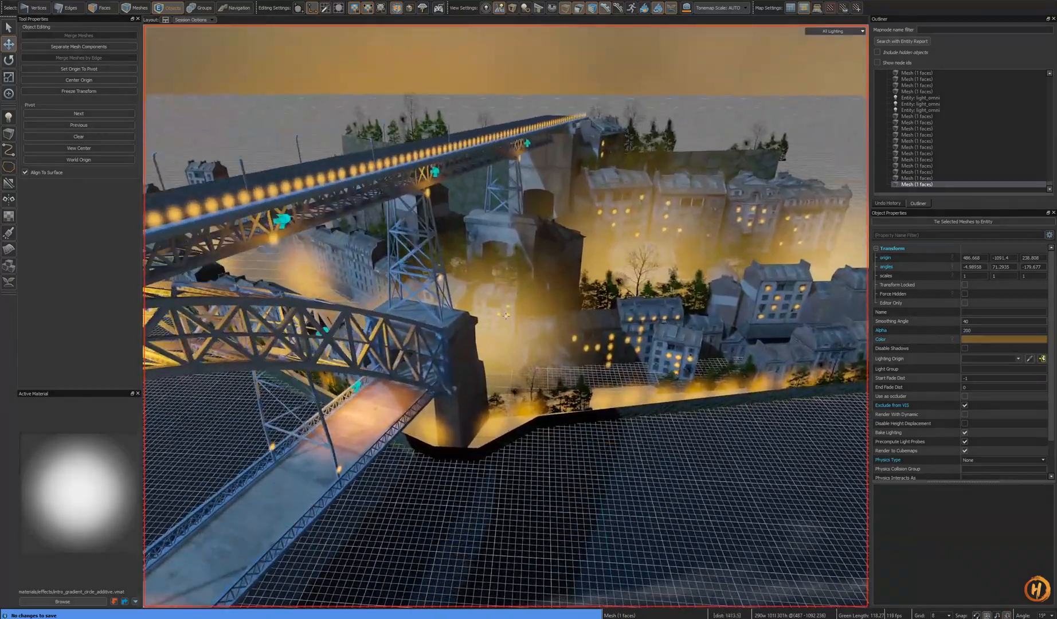
# - Lower the big glow card near the pillar base down toward the water behind the bridge
pyautogui.click(505, 316)
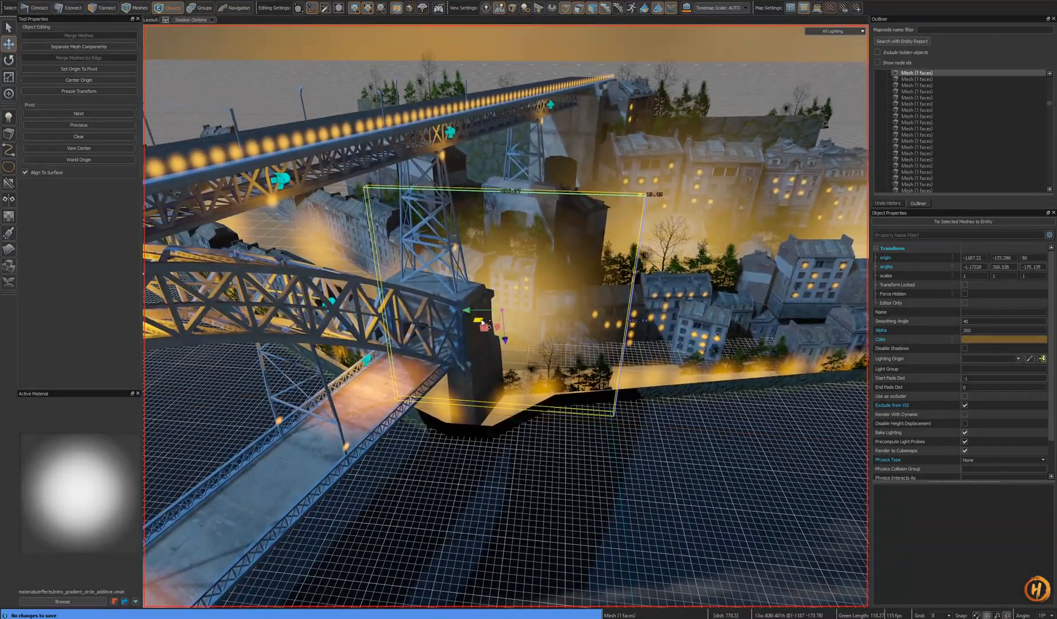
pyautogui.moveTo(481, 323); pyautogui.dragTo(442, 389)
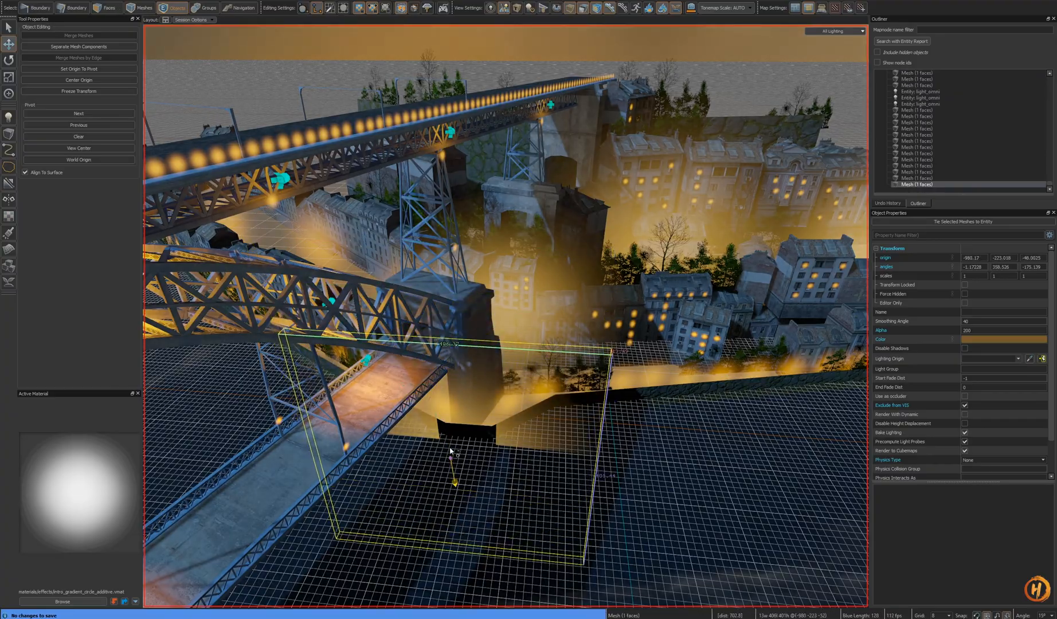
pyautogui.press('f')
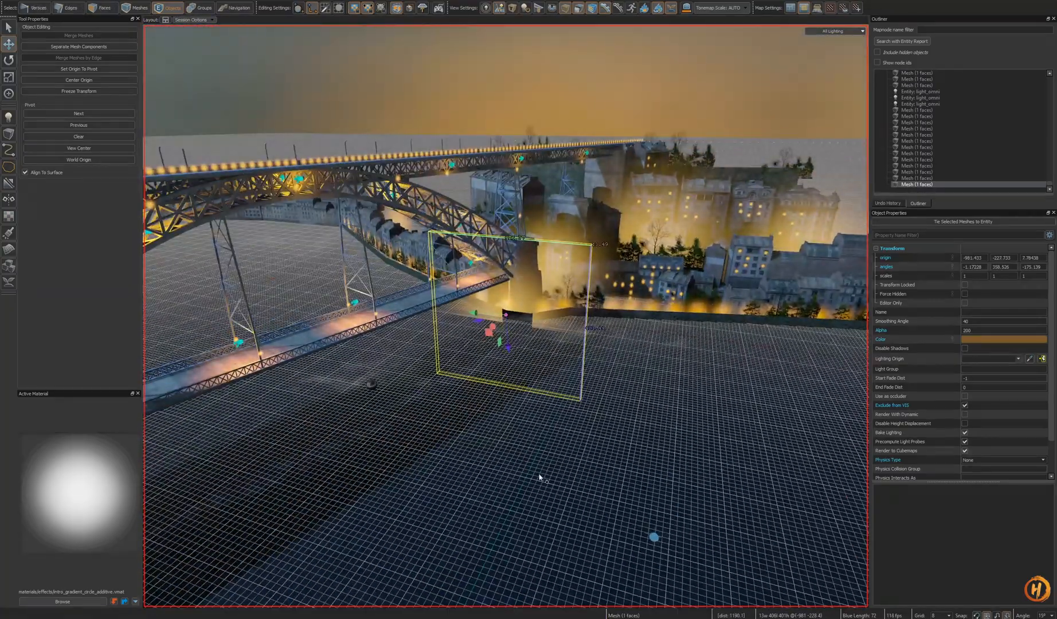
pyautogui.scroll(5, 539, 478)
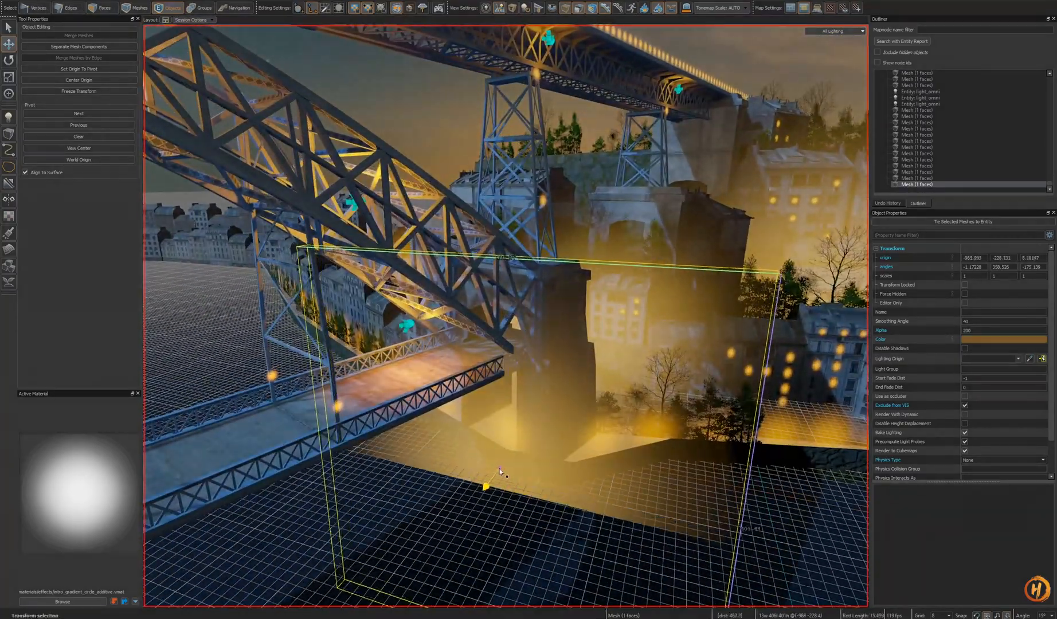
pyautogui.moveTo(503, 463)
pyautogui.keyDown('ctrl'); pyautogui.mouseDown()
pyautogui.moveTo(496, 487)
pyautogui.moveTo(507, 474)
pyautogui.mouseUp(); pyautogui.keyUp('ctrl')
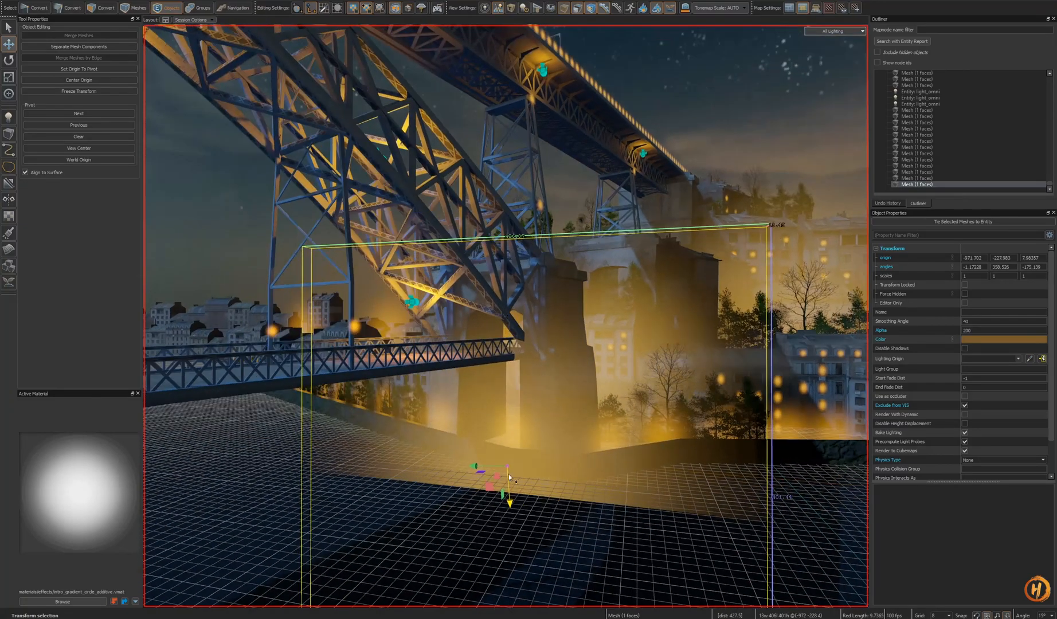
pyautogui.press('Return')
# - Select the glow card mesh near the pillar base, shift it slightly, and save the map
pyautogui.click(670, 360)
pyautogui.rightClick(671, 360)
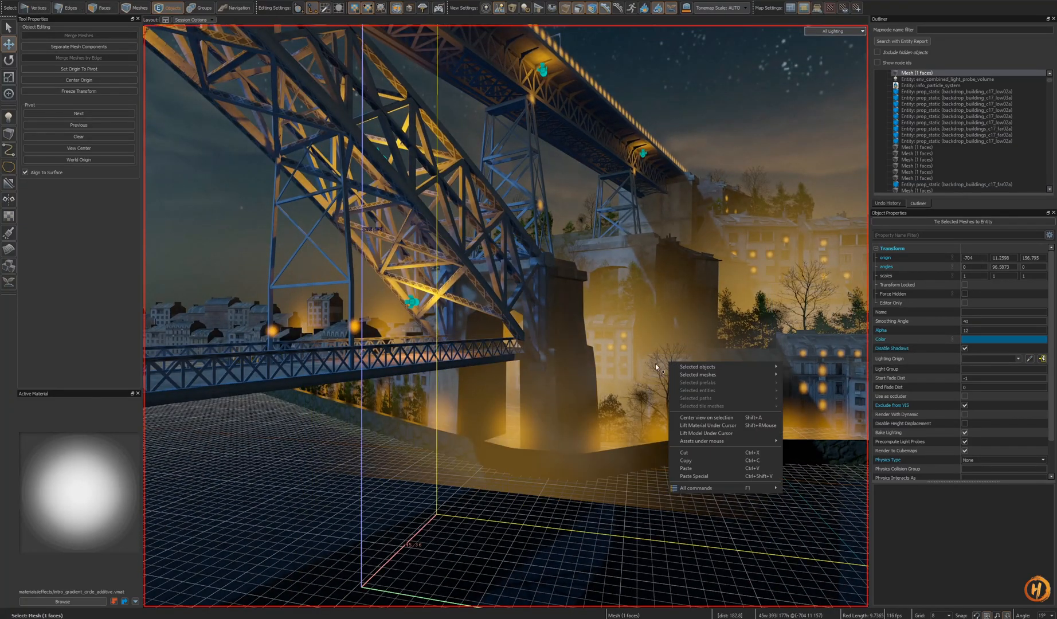
pyautogui.moveTo(493, 432); pyautogui.dragTo(537, 439, button='right')
pyautogui.hotkey('ctrl', 's')
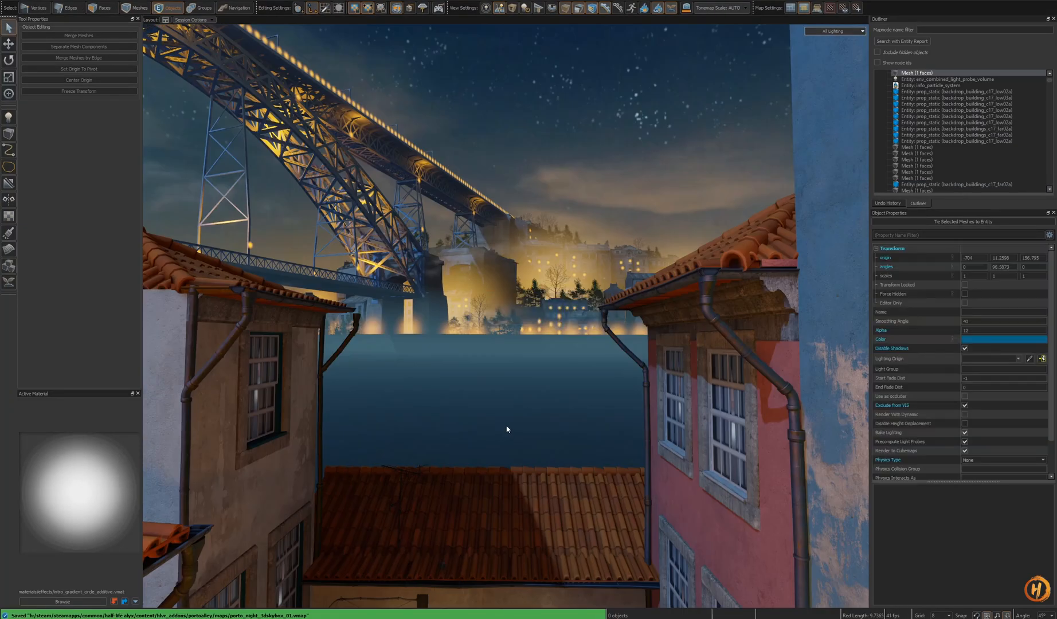
# - Fly through the alley to review the background glow from street level
pyautogui.press('w')
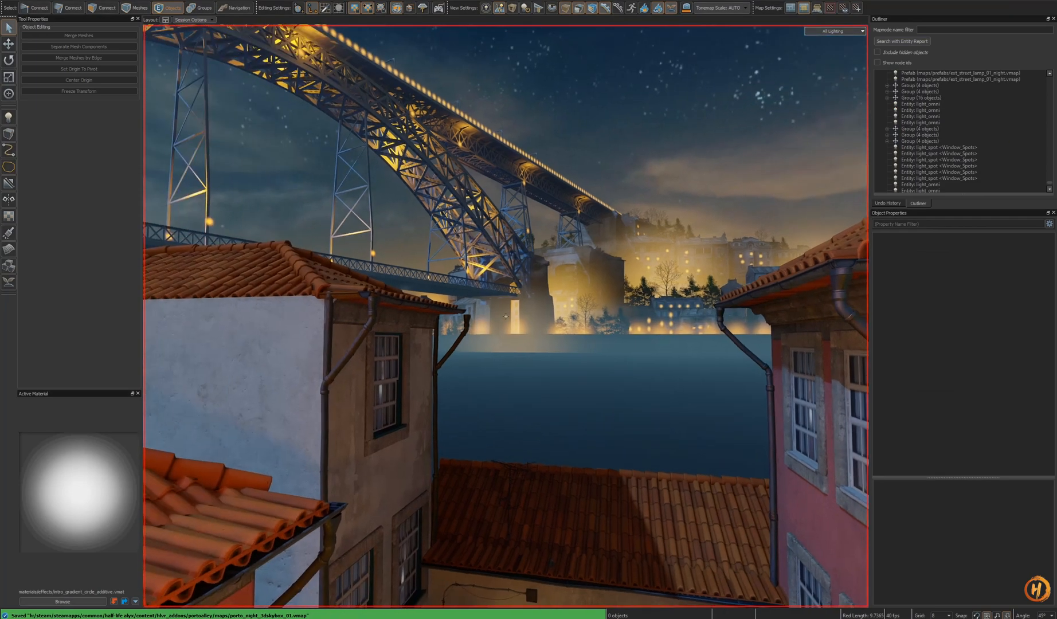
pyautogui.press('w')
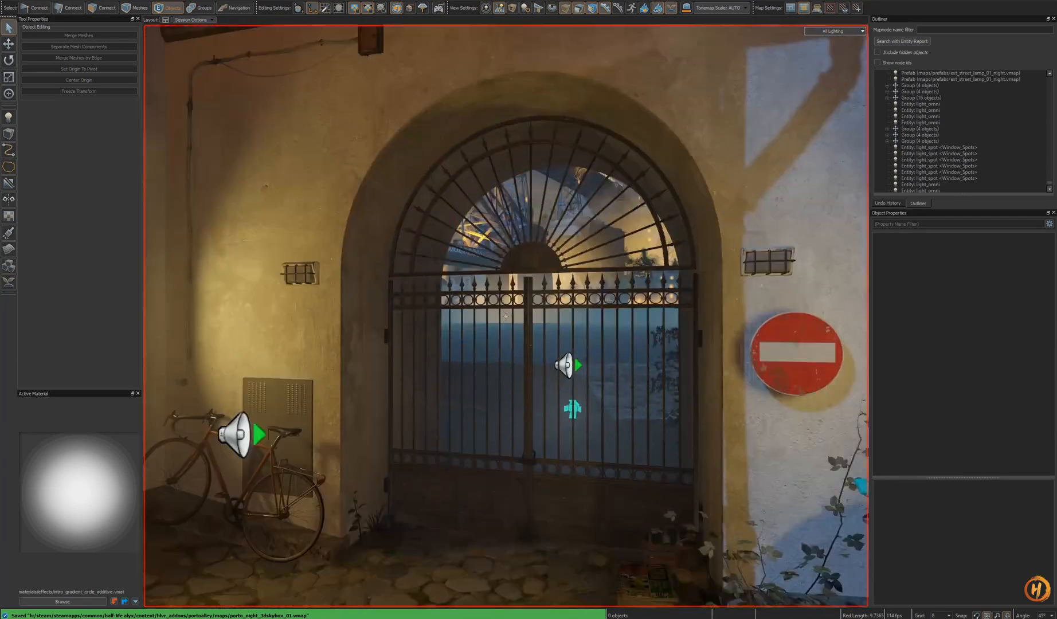
pyautogui.press('w')
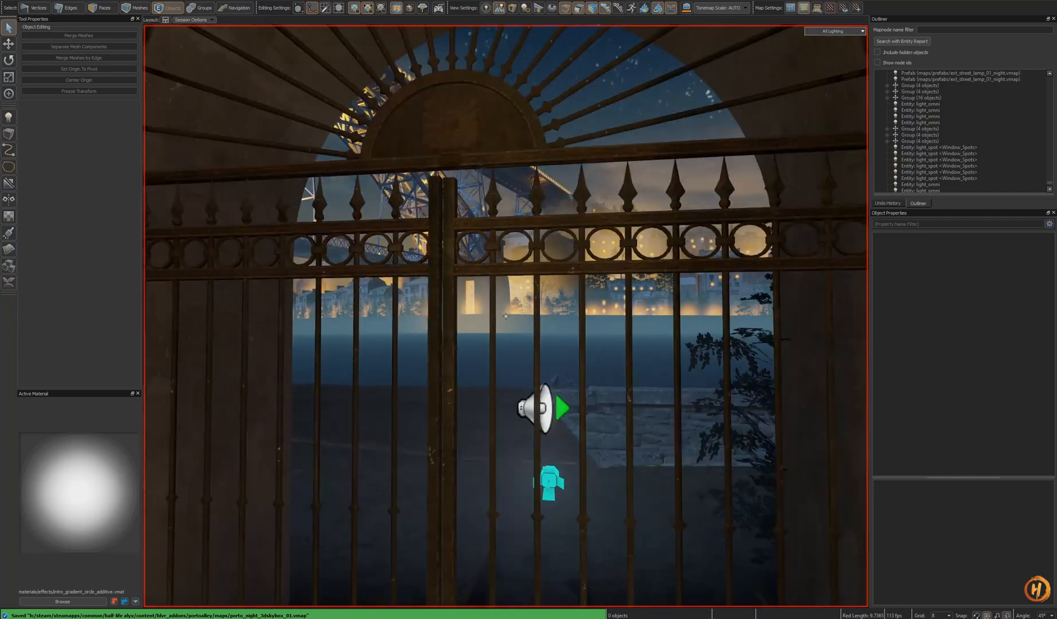
pyautogui.press('w')
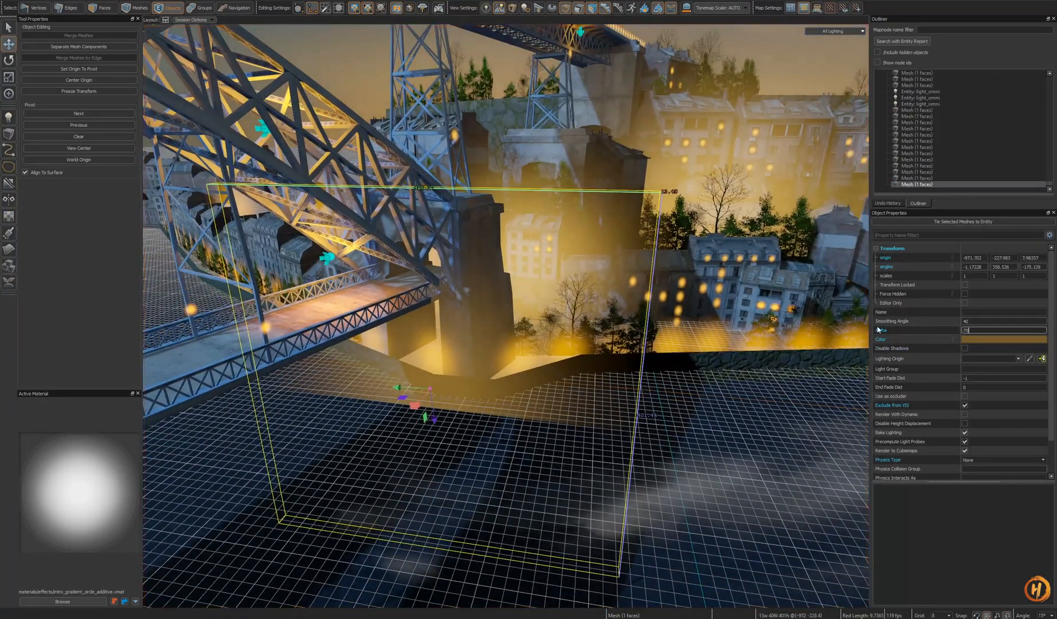
# - Set the glow card's alpha to 65 and clone it toward the right-hand background buildings
pyautogui.write('65')
pyautogui.moveTo(487, 373); pyautogui.dragTo(521, 385, button='right')
pyautogui.moveTo(372, 385)
pyautogui.keyDown('shift'); pyautogui.mouseDown()
pyautogui.moveTo(743, 383)
pyautogui.moveTo(714, 329)
pyautogui.moveTo(723, 345)
pyautogui.mouseUp(); pyautogui.keyUp('shift')
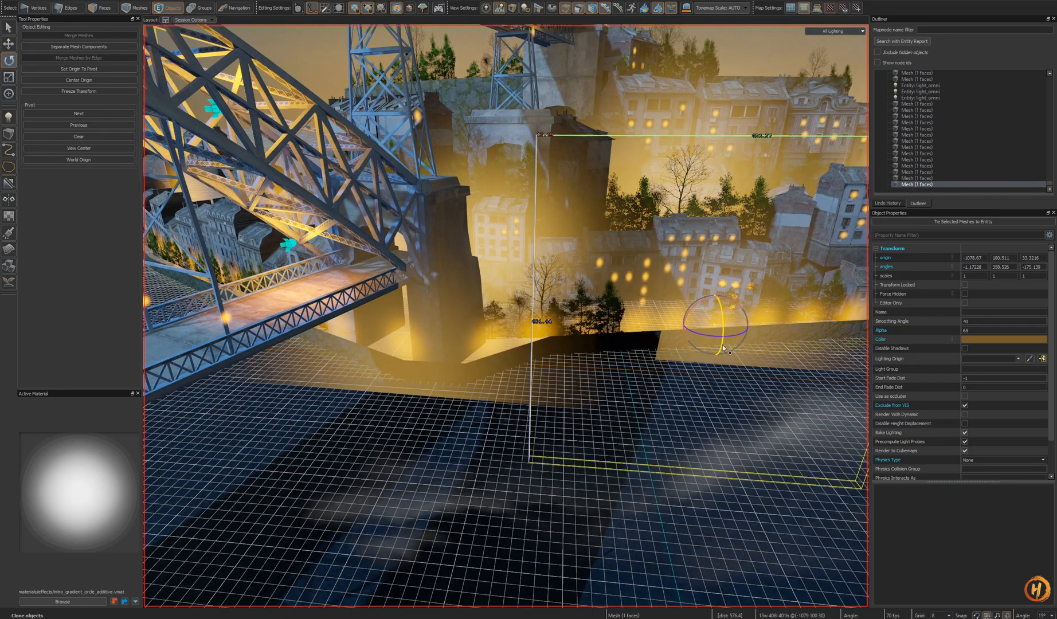
# - Clone another glow card in front of the left row of background buildings and save the map
pyautogui.press('e')
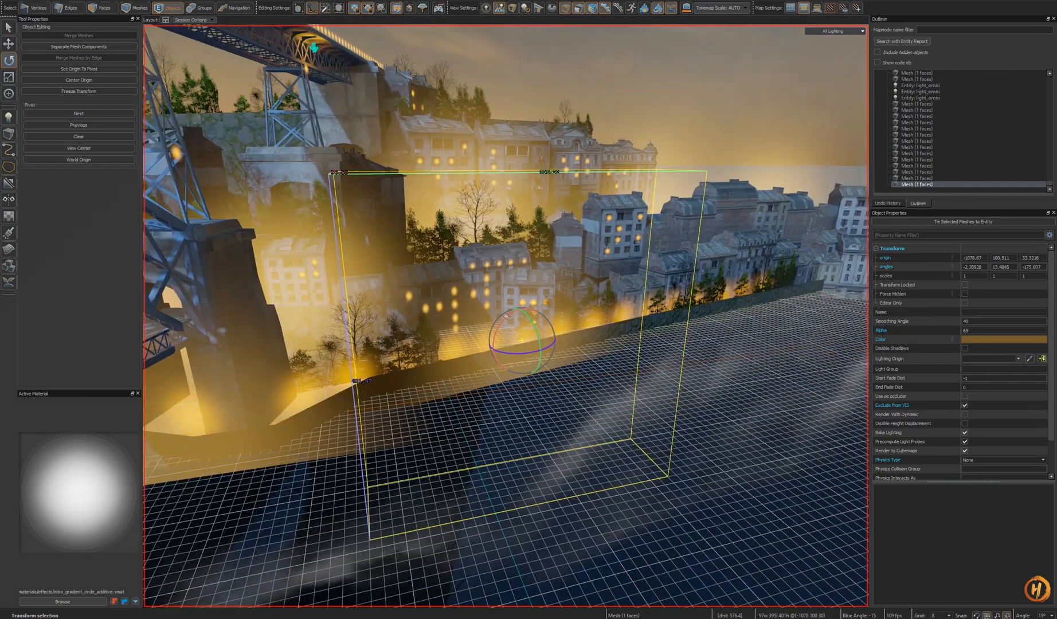
pyautogui.press('w')
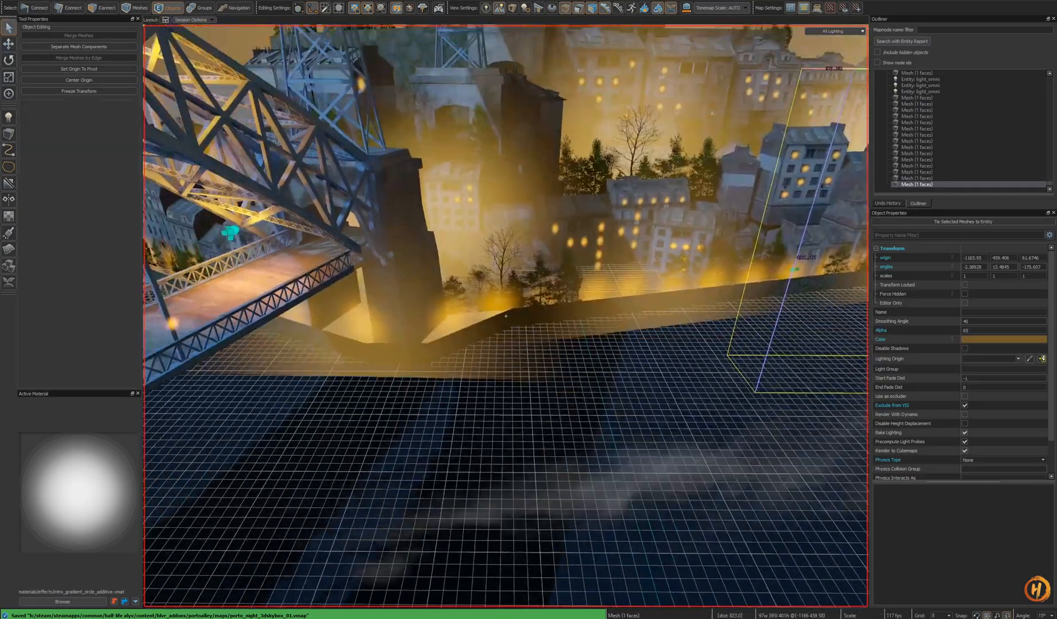
pyautogui.press('s')
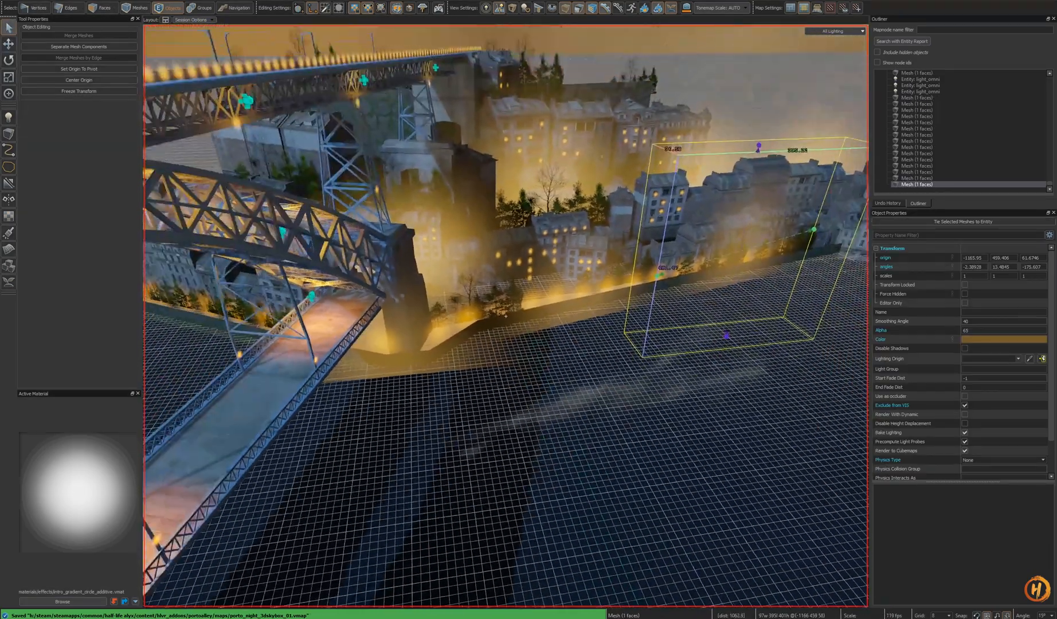
pyautogui.press('t')
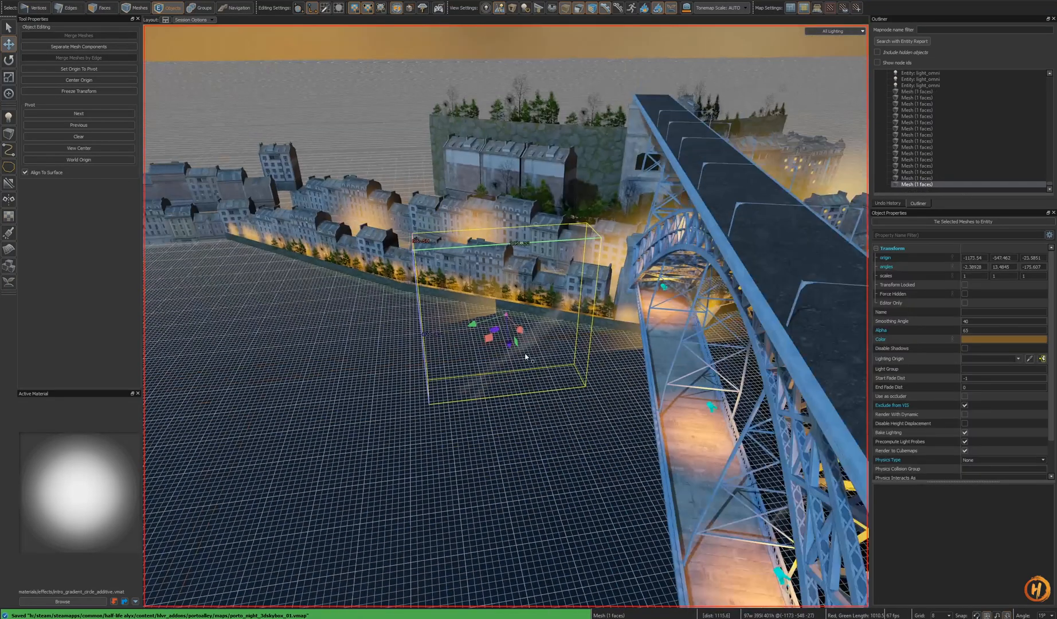
pyautogui.press('r')
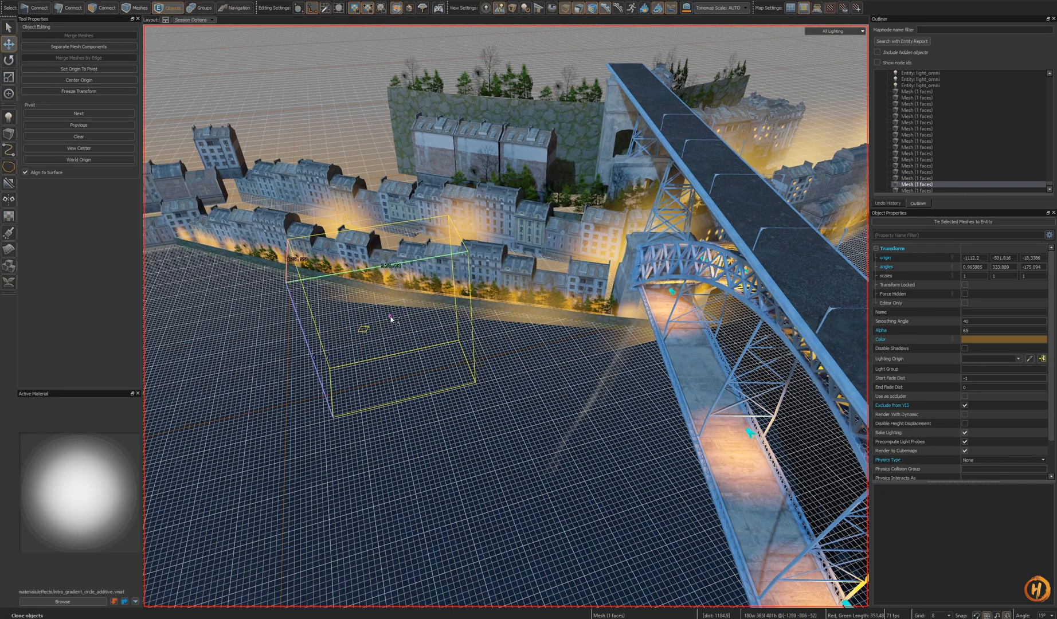
pyautogui.hotkey('ctrl', 's')
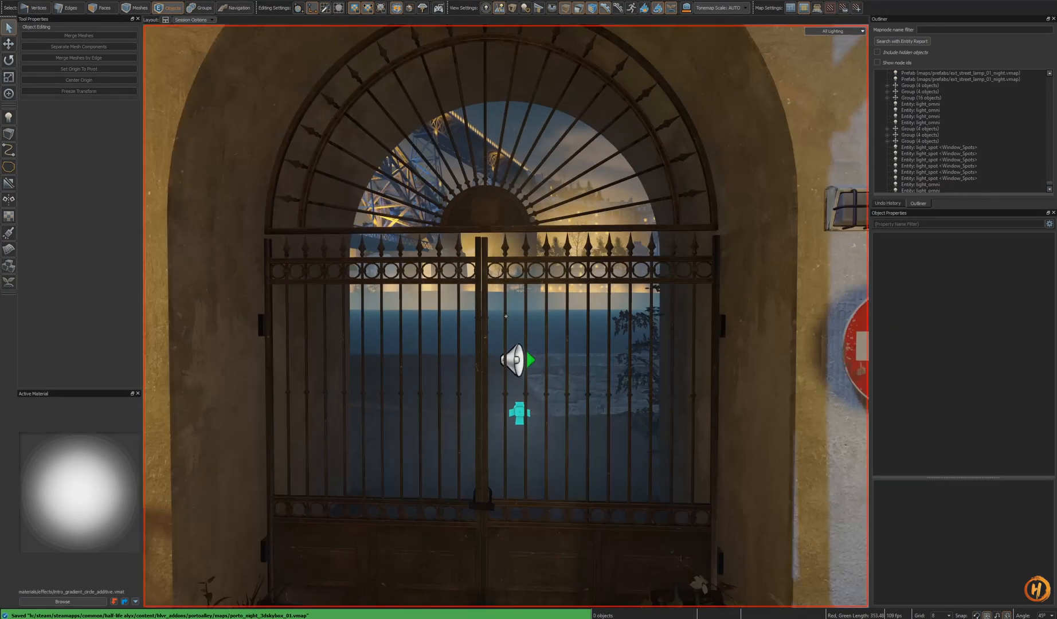
# - Compare the alley view with reference night photos of the Porto bridge
pyautogui.press('w')
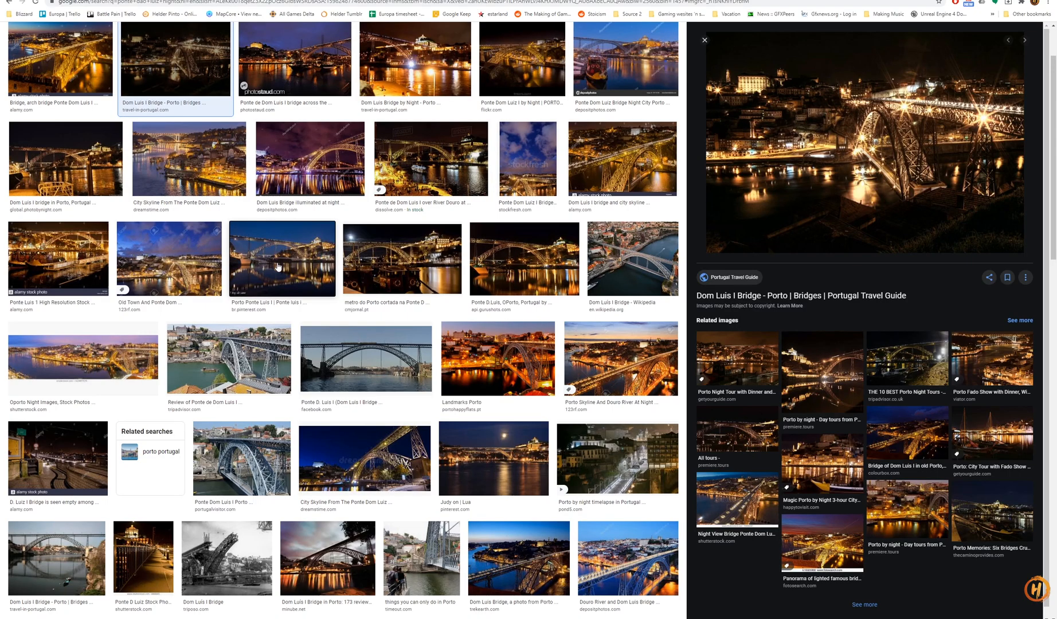
pyautogui.click(277, 267)
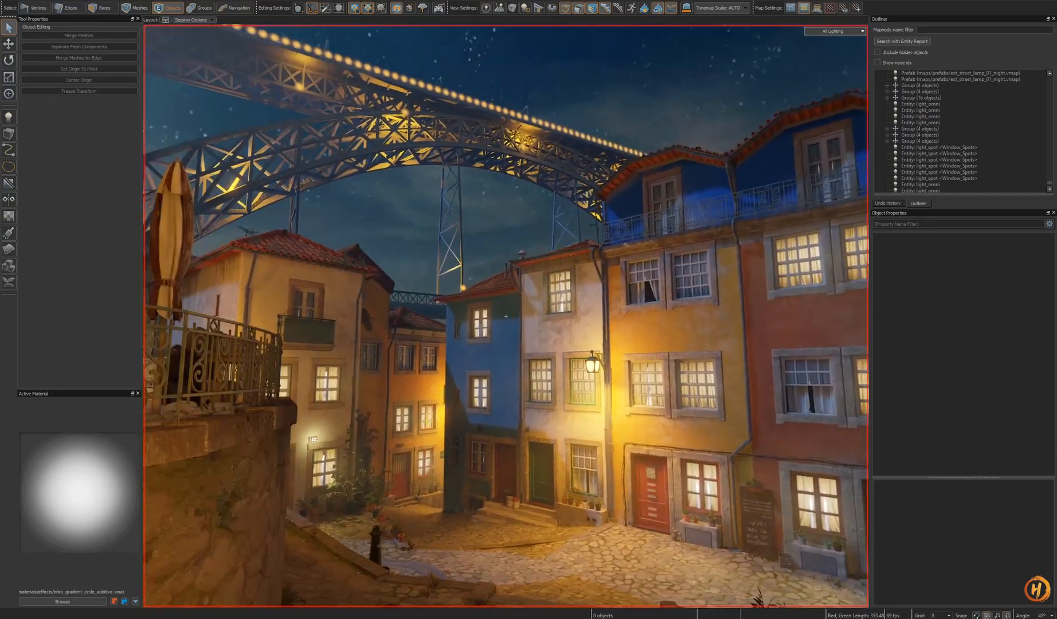
pyautogui.hotkey('ctrl', 's')
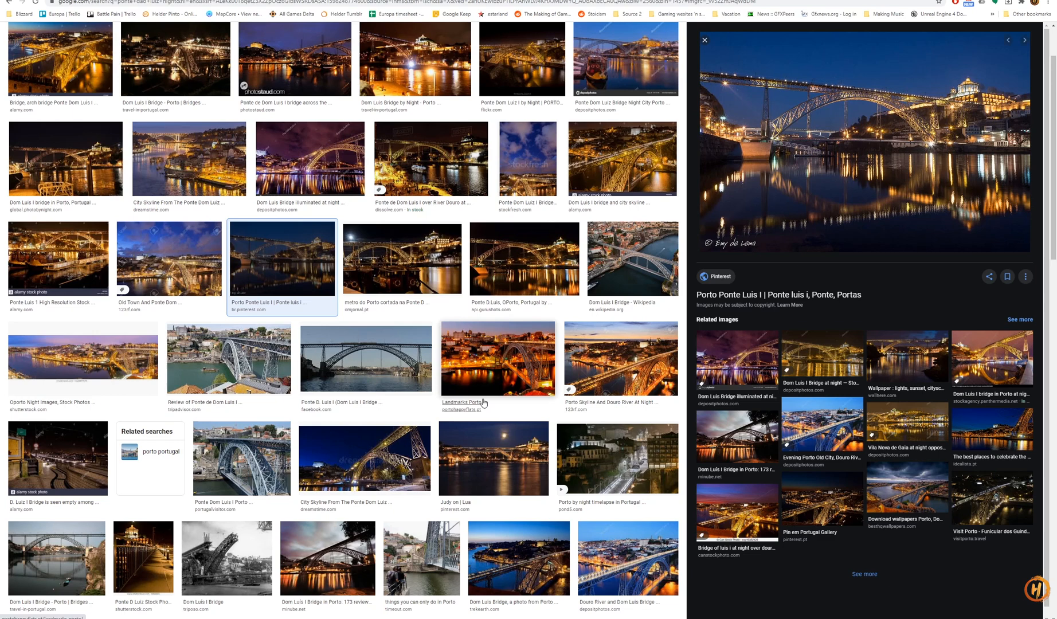
pyautogui.click(393, 492)
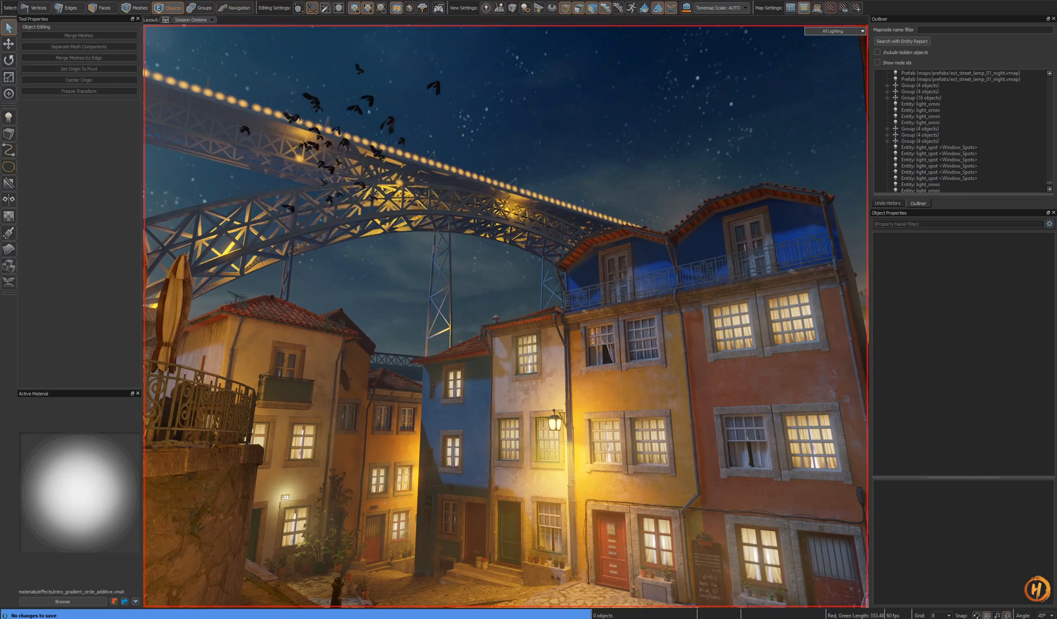
# - Walk through the alley to review the night lighting on the houses and bridge
pyautogui.press('z')
pyautogui.press('s')
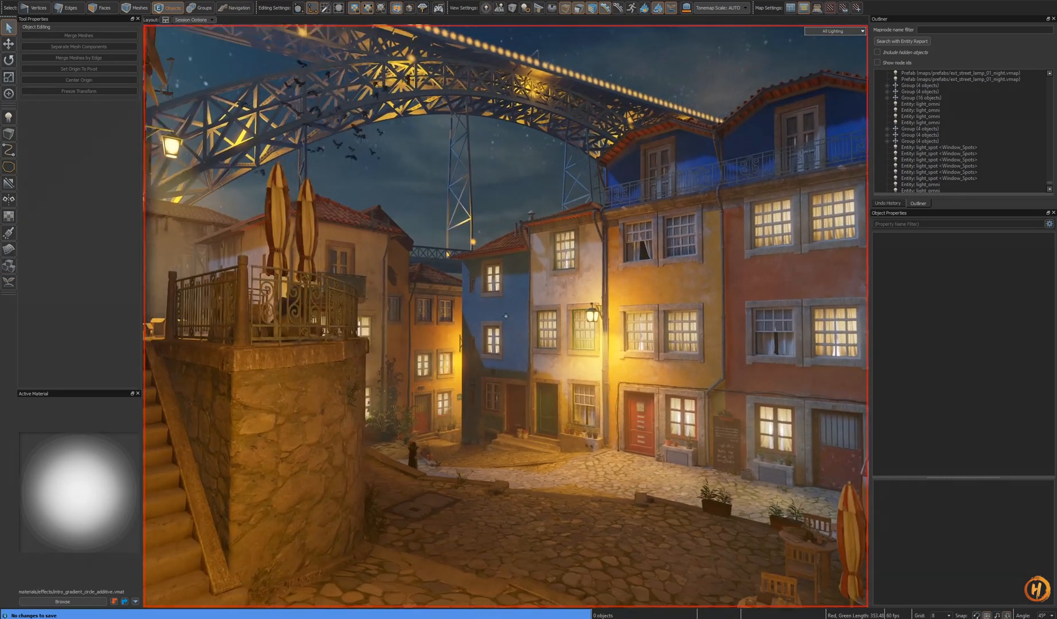
pyautogui.press('w')
pyautogui.press('w')
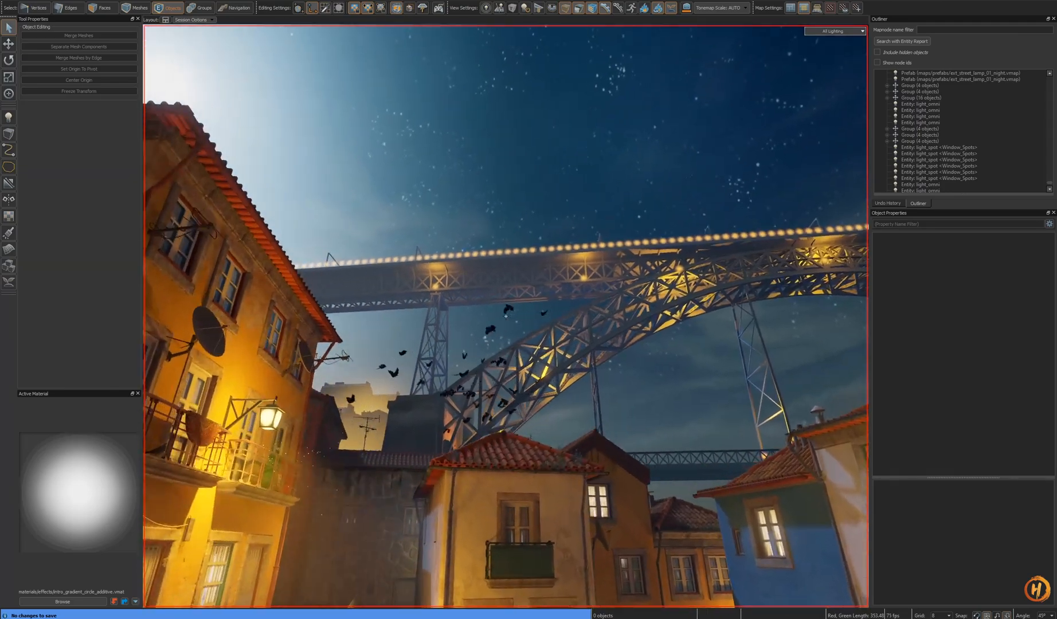
pyautogui.press('w')
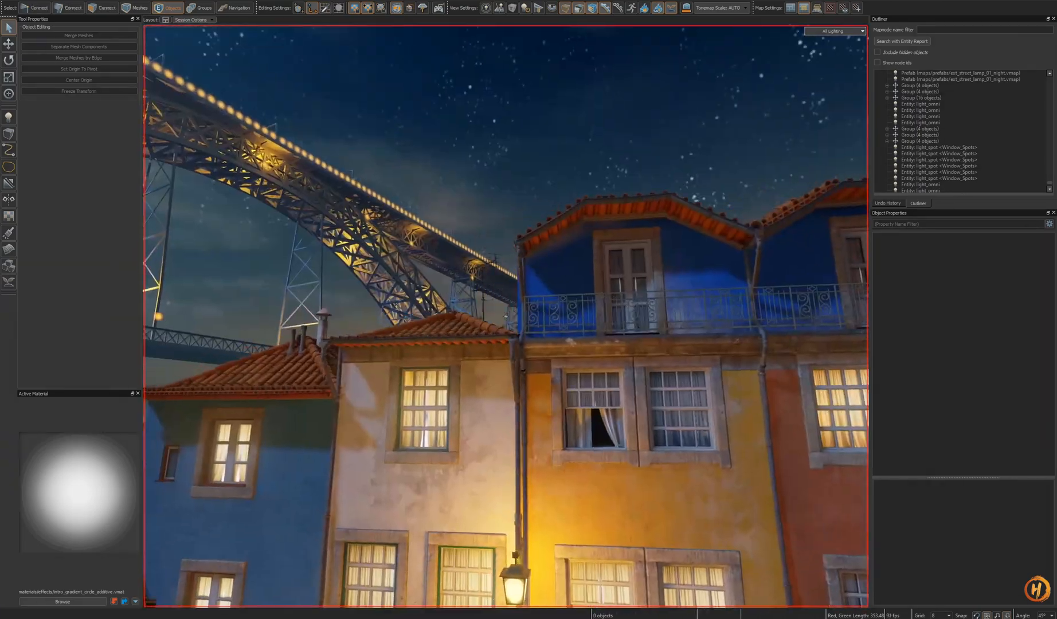
pyautogui.press('s')
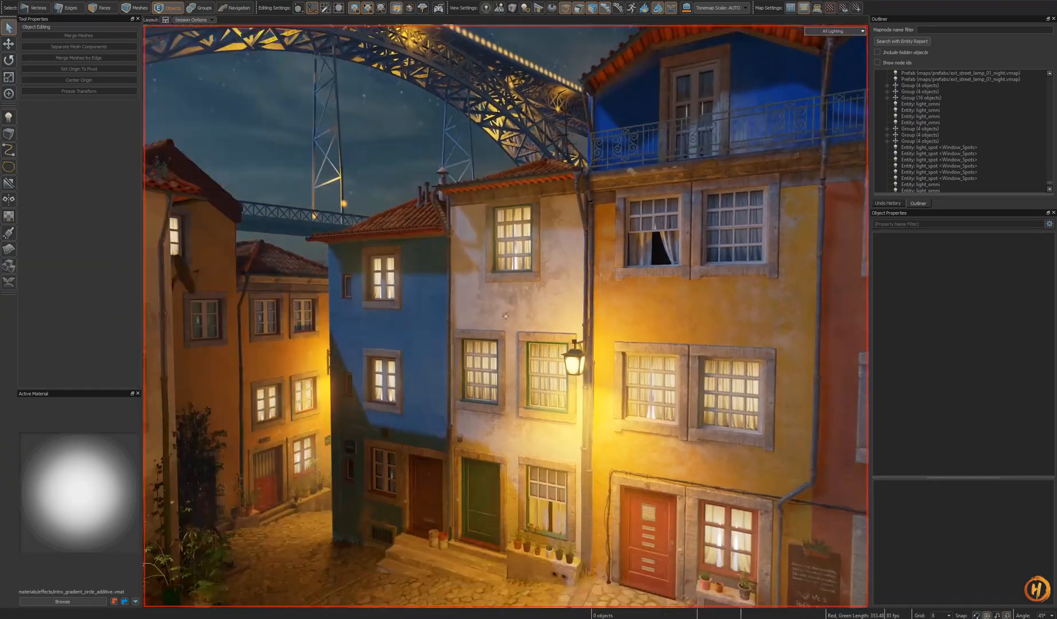
pyautogui.hotkey('shift', 'd')
pyautogui.press('w')
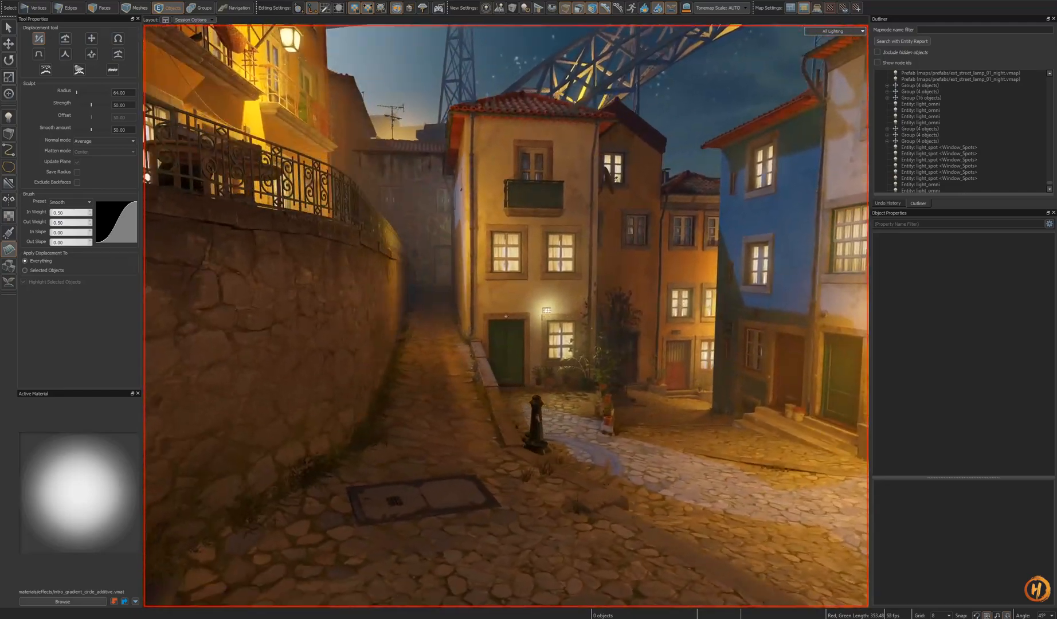
pyautogui.press('w')
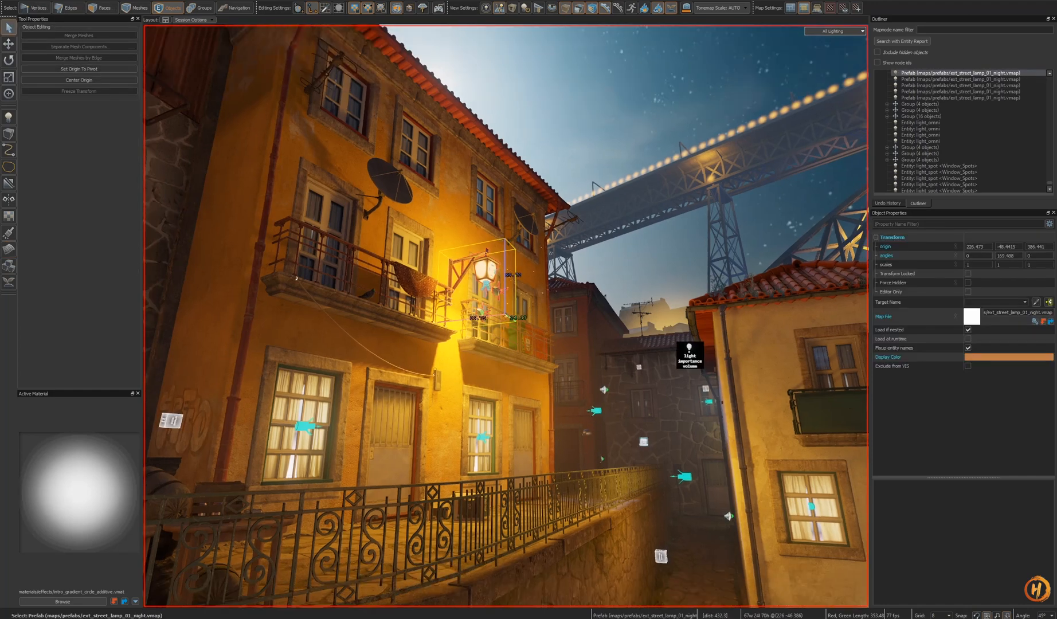
# - Open the street lamp prefab for editing and set its omni light's cast shadows option
pyautogui.hotkey('ctrl', 'e')
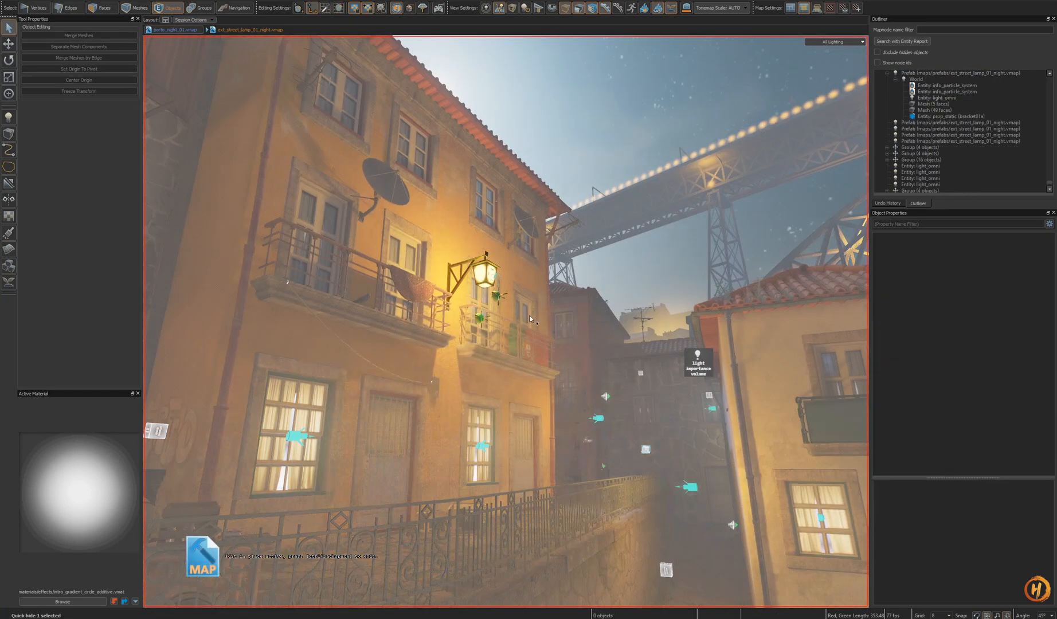
pyautogui.press('w')
pyautogui.moveTo(494, 297); pyautogui.dragTo(486, 286, button='right')
pyautogui.press('h')
pyautogui.click(498, 289)
pyautogui.press('h')
pyautogui.hotkey('ctrl', 'z')
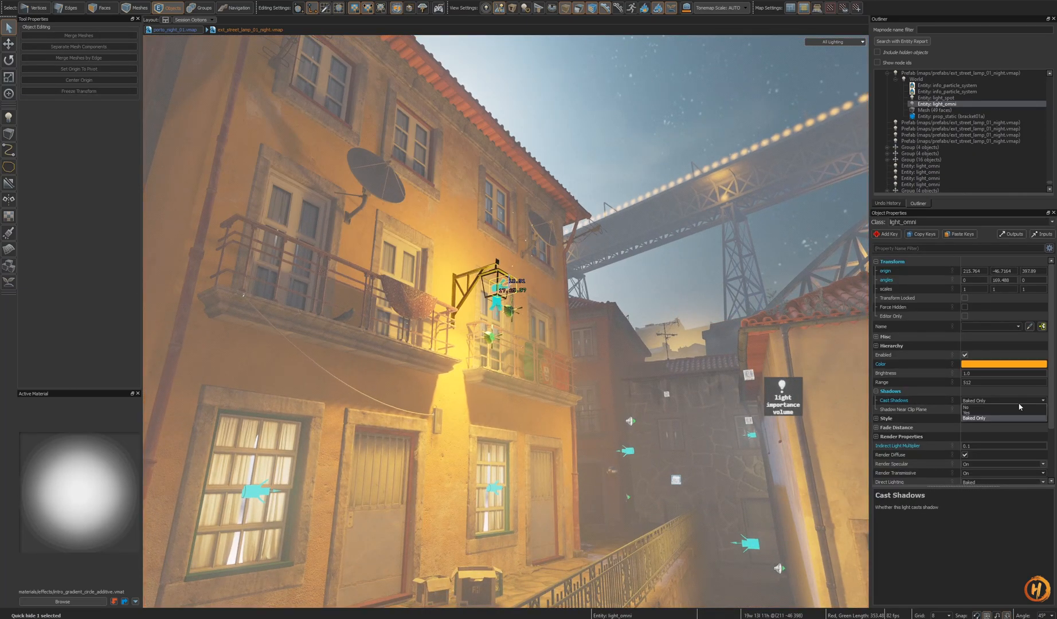
pyautogui.click(1018, 409)
# - Try a lower brightness on the lamp's omni light and undo the change
pyautogui.moveTo(568, 360); pyautogui.dragTo(494, 371, button='right')
pyautogui.press('s')
pyautogui.hotkey('ctrl', 'z')
pyautogui.press('d')
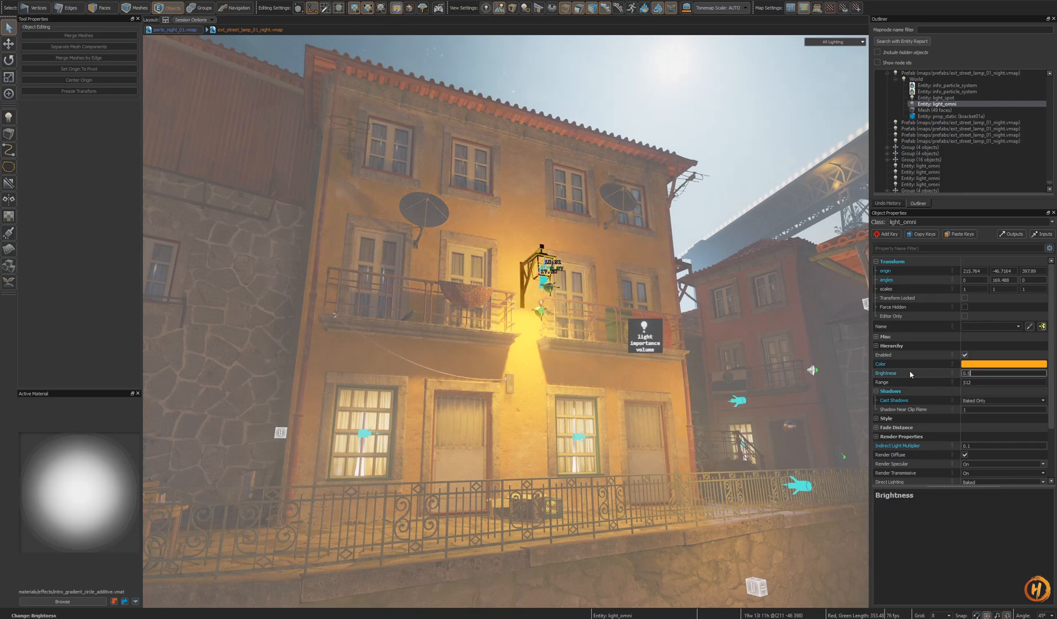
pyautogui.moveTo(716, 379)
pyautogui.mouseDown(button='right')
pyautogui.moveTo(737, 362)
pyautogui.moveTo(716, 378)
pyautogui.mouseUp(button='right')
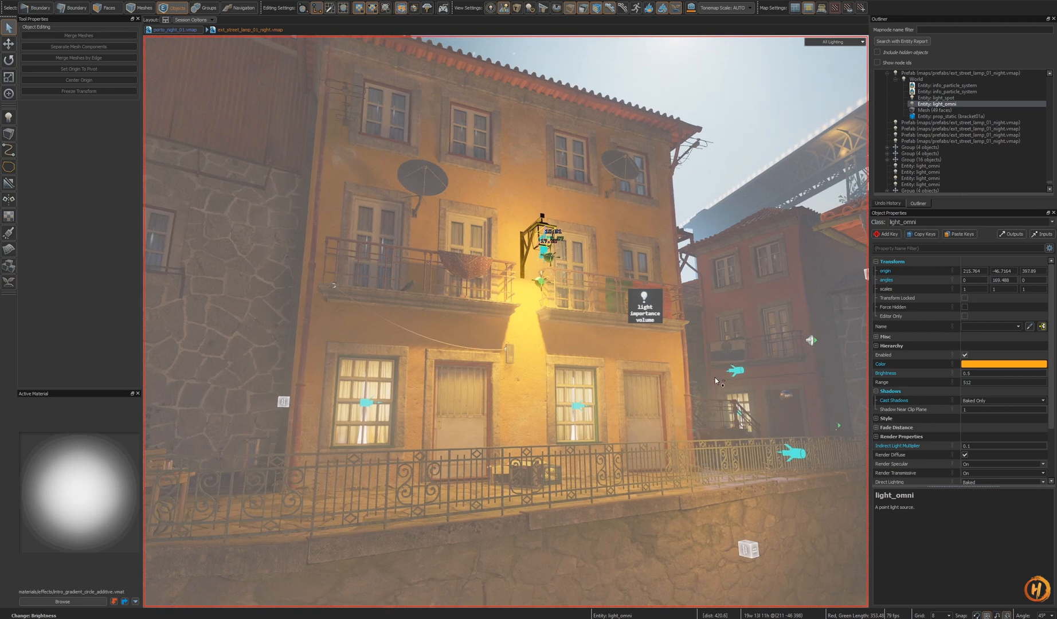
pyautogui.hotkey('ctrl', 'z')
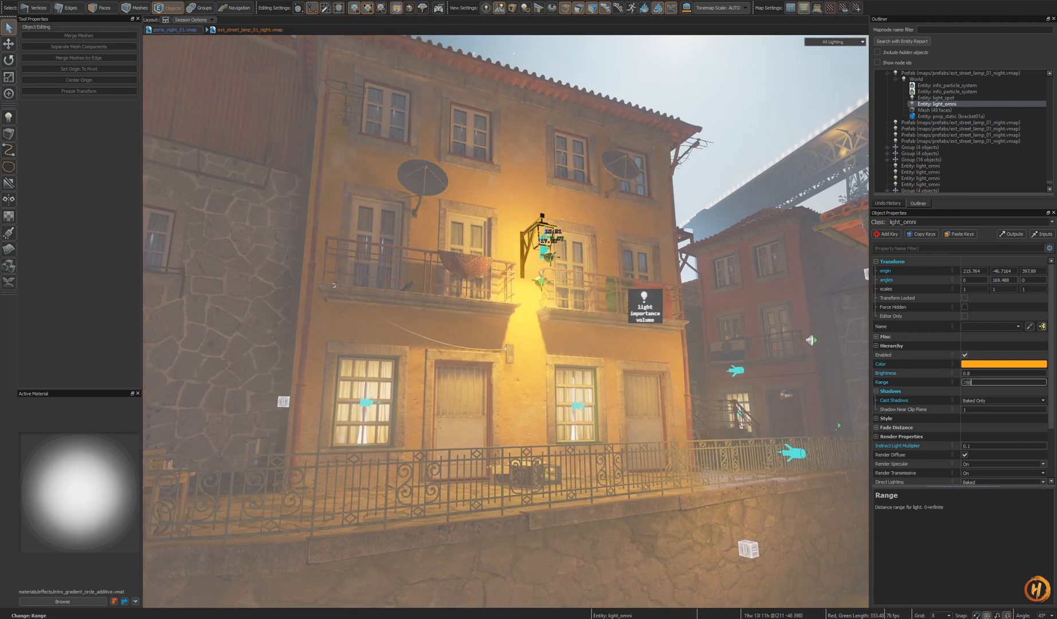
# - Leave the street lamp prefab editing and return to the alley map
pyautogui.moveTo(746, 375); pyautogui.dragTo(860, 386, button='right')
pyautogui.press('Escape')
pyautogui.hotkey('shift', 's')
pyautogui.keyDown('shift'); pyautogui.moveTo(506, 316); pyautogui.dragTo(481, 332, button='right'); pyautogui.keyUp('shift')
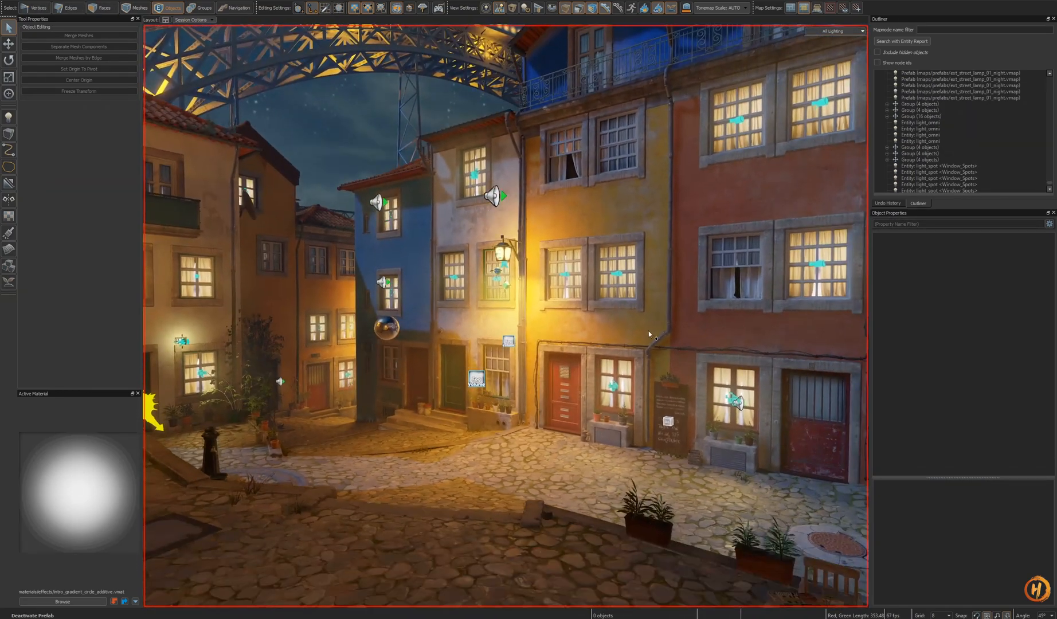
# - Unhide all objects and review the street lamps' lighting around the alley
pyautogui.hotkey('shift', 'h')
pyautogui.moveTo(648, 333); pyautogui.dragTo(614, 298, button='right')
pyautogui.press('w')
pyautogui.press('s')
pyautogui.moveTo(505, 316)
pyautogui.mouseDown(button='right')
pyautogui.moveTo(650, 318)
pyautogui.moveTo(516, 316)
pyautogui.moveTo(579, 316)
pyautogui.moveTo(508, 321)
pyautogui.moveTo(515, 354)
pyautogui.moveTo(447, 327)
pyautogui.moveTo(506, 310)
pyautogui.moveTo(541, 315)
pyautogui.moveTo(461, 309)
pyautogui.moveTo(556, 332)
pyautogui.moveTo(506, 316)
pyautogui.moveTo(542, 320)
pyautogui.moveTo(430, 312)
pyautogui.moveTo(505, 316)
pyautogui.mouseUp(button='right')
pyautogui.press('w')
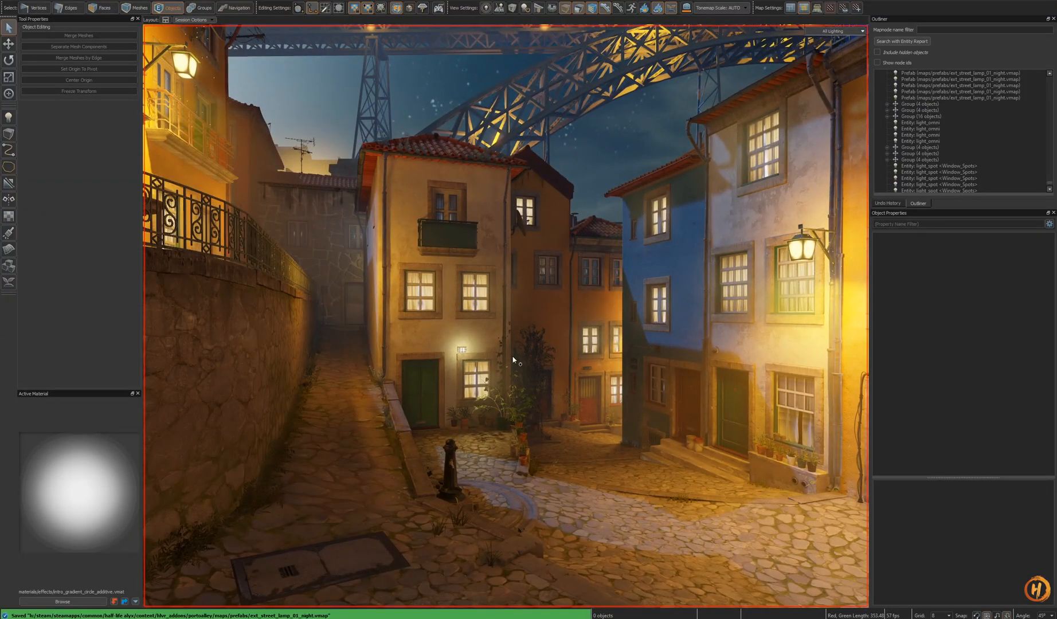
# - Delete the street lamp prefab on the balcony wall of the corner house
pyautogui.moveTo(521, 349); pyautogui.dragTo(515, 253, button='right')
pyautogui.click(494, 183)
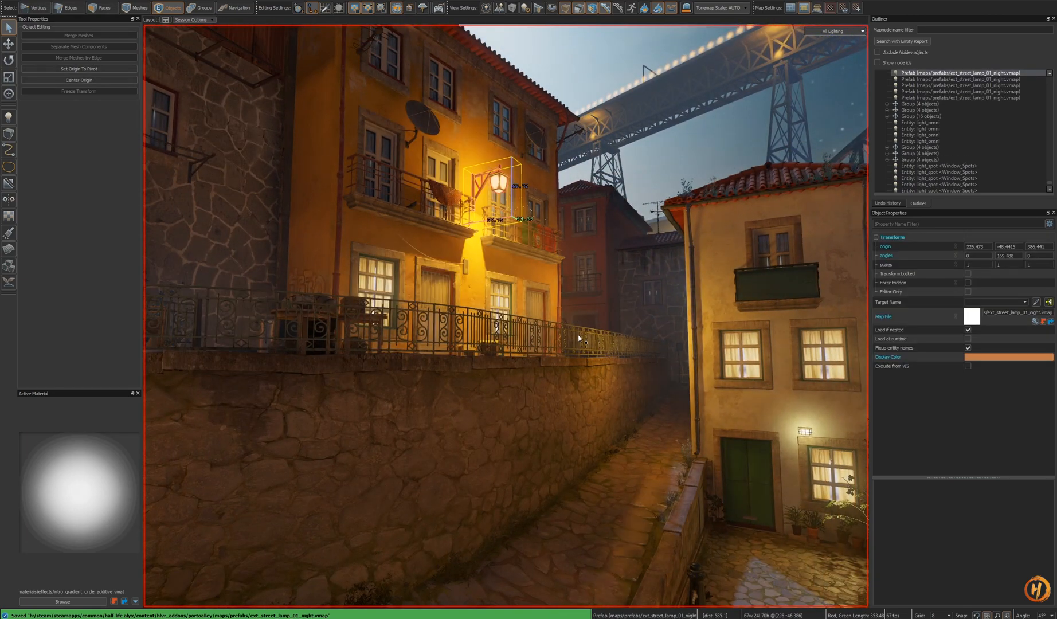
pyautogui.press('Delete')
pyautogui.press('w')
pyautogui.moveTo(582, 338); pyautogui.dragTo(533, 318, button='right')
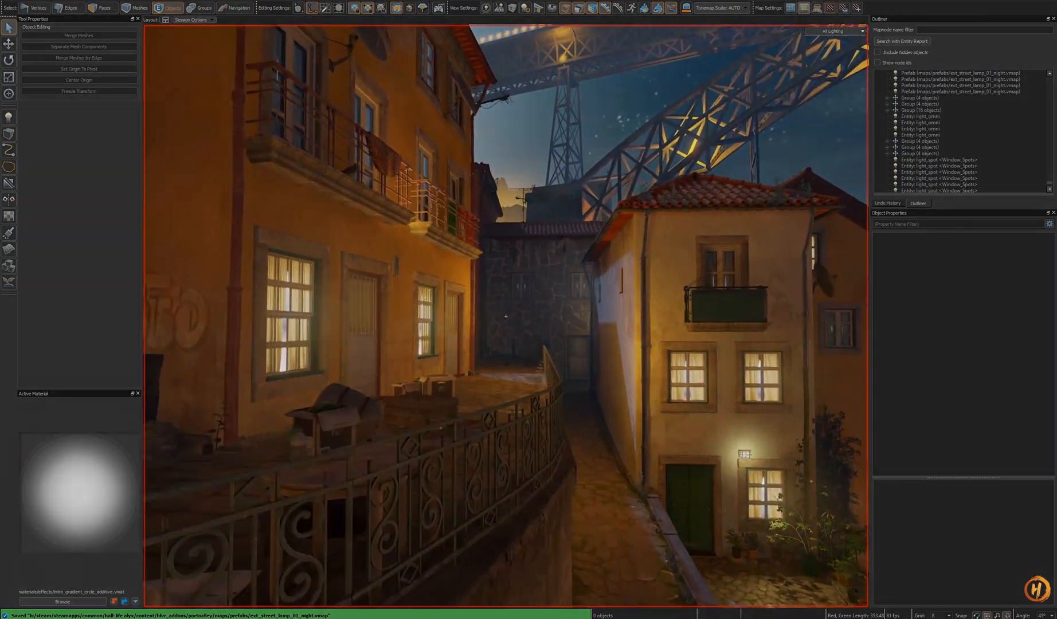